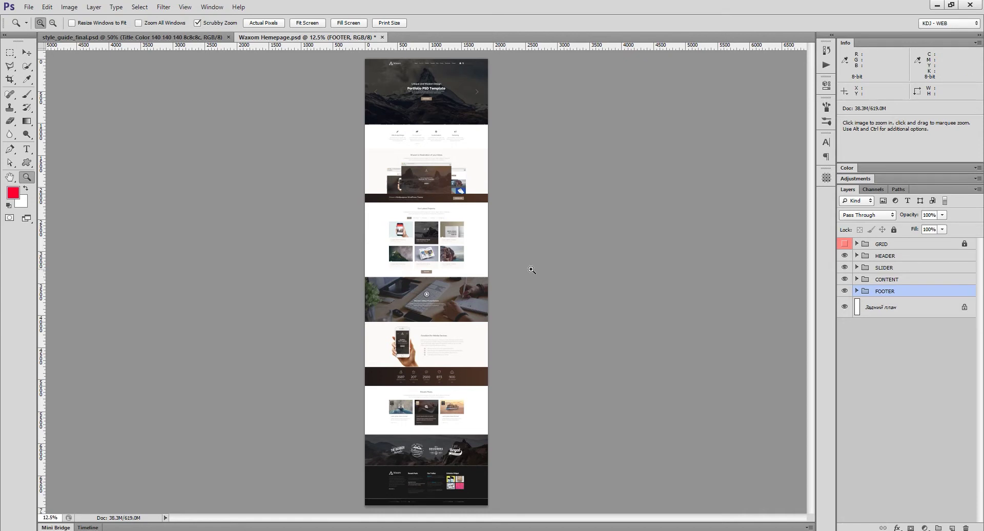
# Hide and reshow the HEADER, SLIDER, CONTENT and FOOTER groups to inspect each section.
pyautogui.click(844, 256)
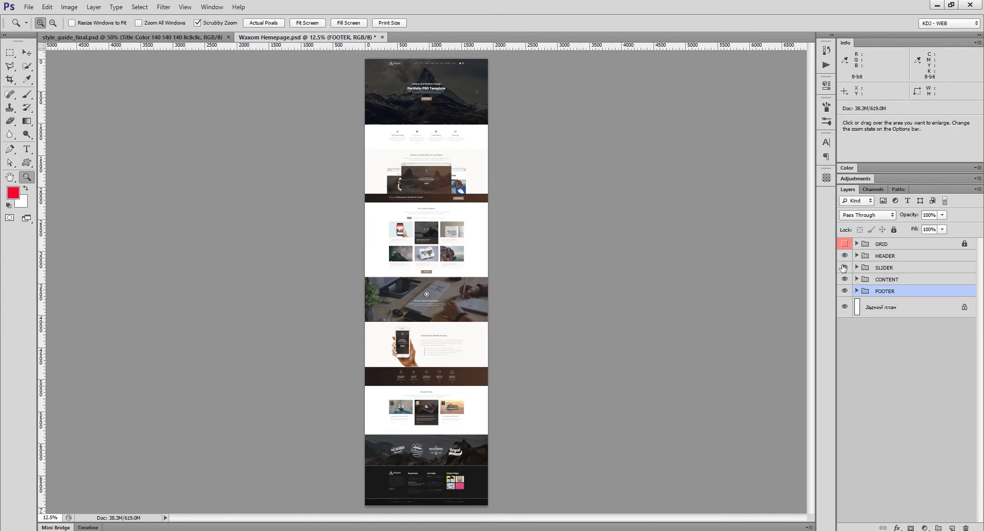
pyautogui.click(844, 268)
pyautogui.click(844, 267)
pyautogui.click(844, 281)
pyautogui.click(844, 292)
pyautogui.click(844, 291)
pyautogui.click(844, 279)
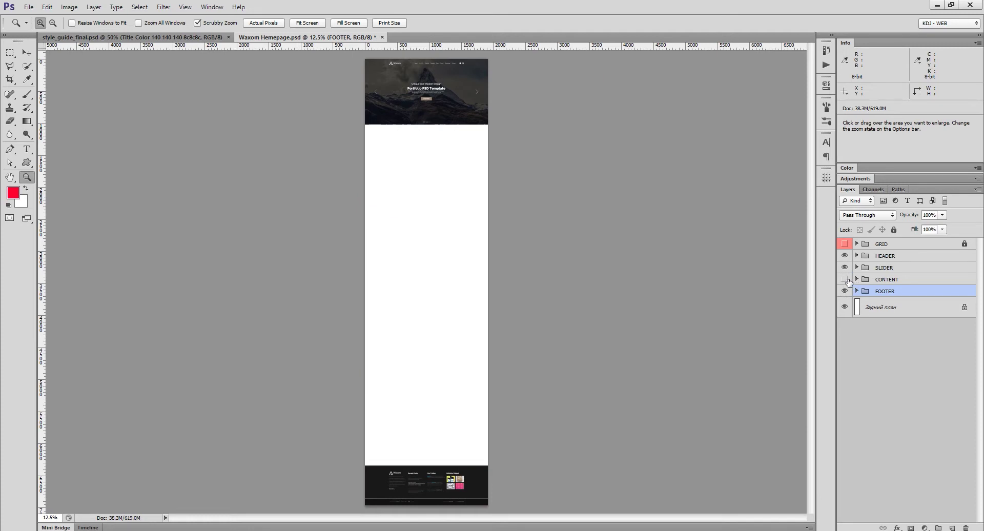
# Toggle the Services, Realization and Latest Projects sections, then switch on the GRID overlay.
pyautogui.click(857, 279)
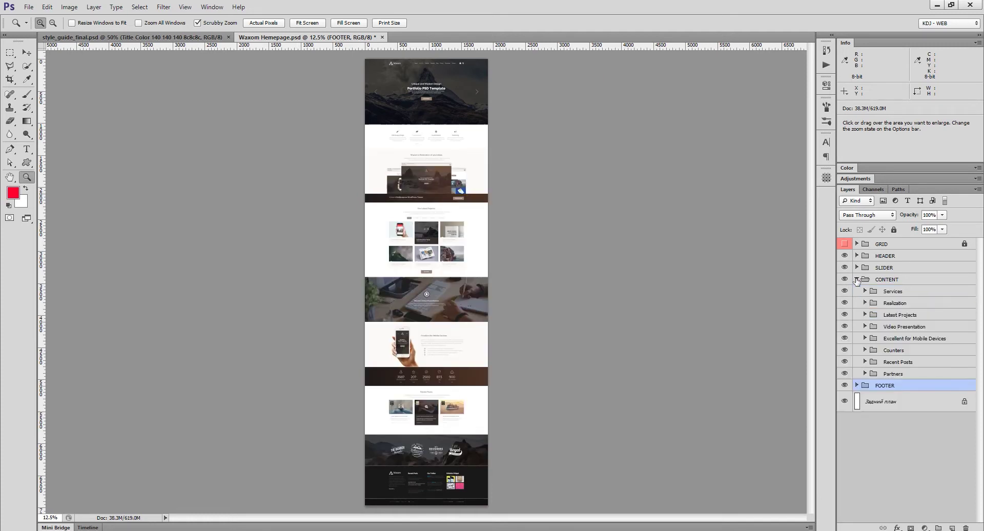
pyautogui.click(844, 291)
pyautogui.click(844, 291)
pyautogui.click(846, 304)
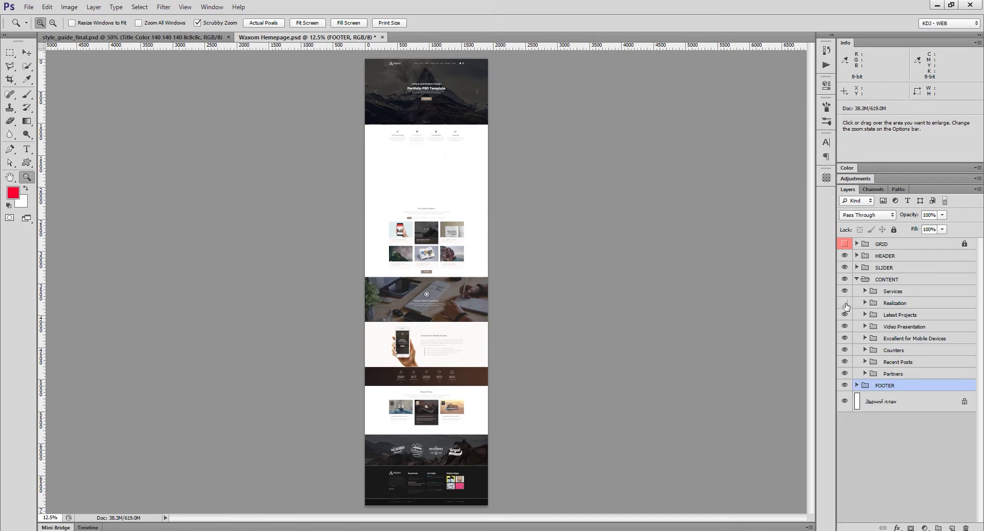
pyautogui.click(845, 304)
pyautogui.click(845, 316)
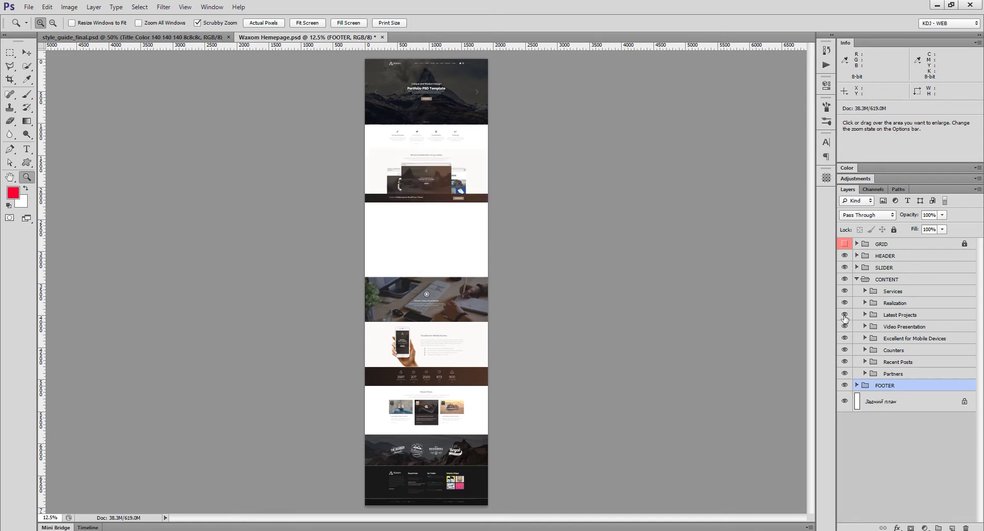
pyautogui.click(845, 315)
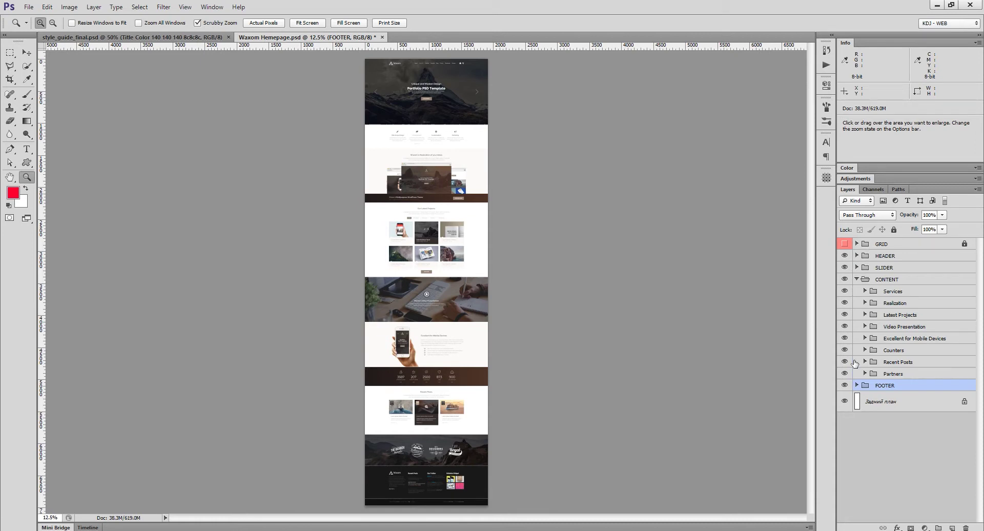
pyautogui.click(845, 244)
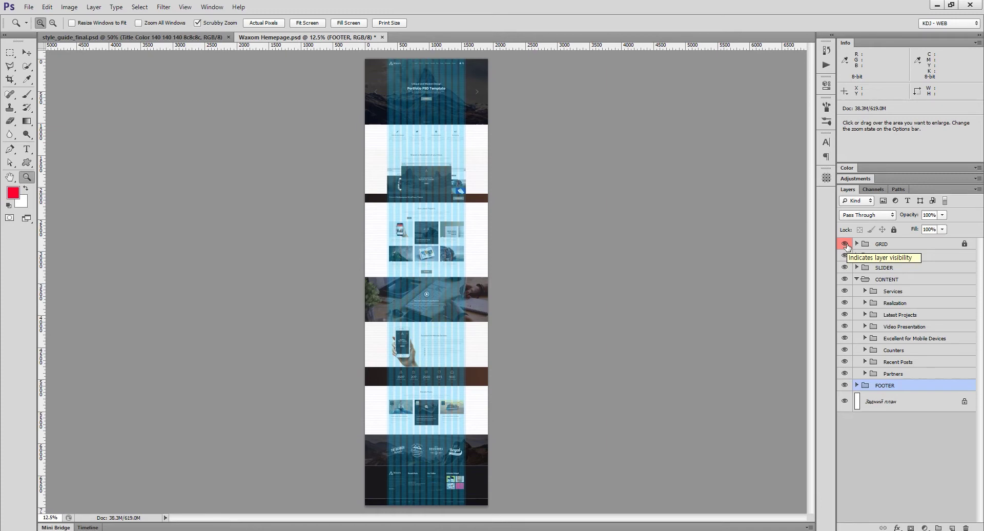
# View the homepage at 100%, show the style guide's red grid, then close both documents.
pyautogui.doubleClick(31, 179)
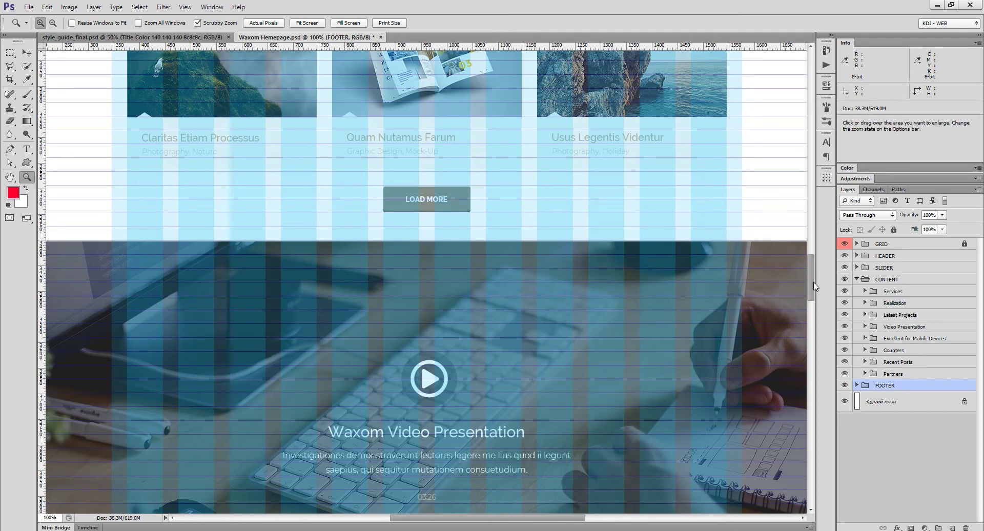
pyautogui.click(132, 37)
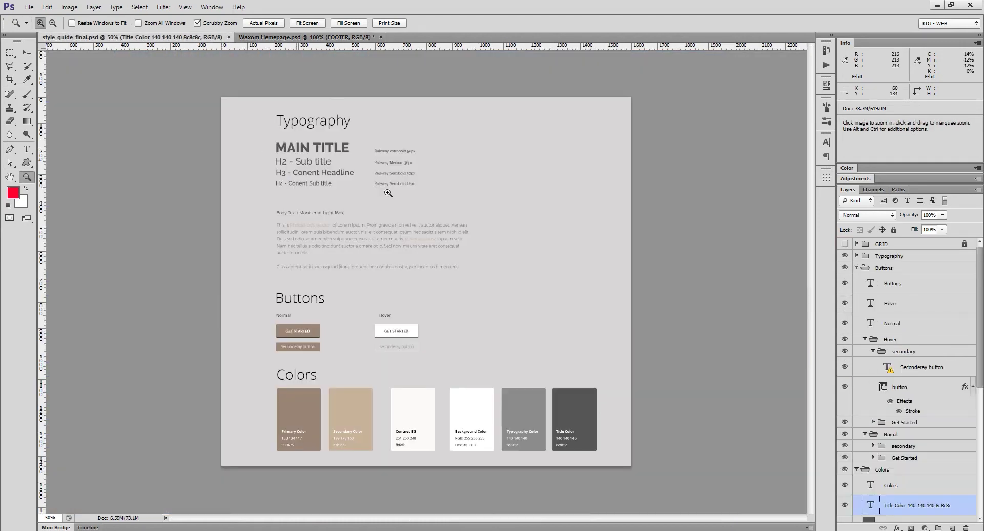
pyautogui.click(845, 243)
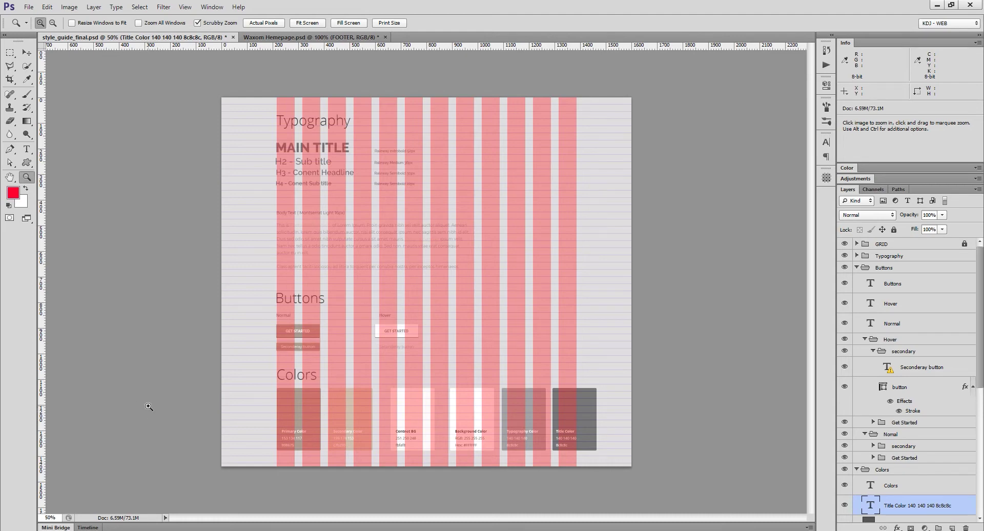
pyautogui.click(233, 38)
pyautogui.click(185, 38)
# Close the last document, minimize Photoshop, and open the waxom_design_BASE fonts folder.
pyautogui.click(487, 201)
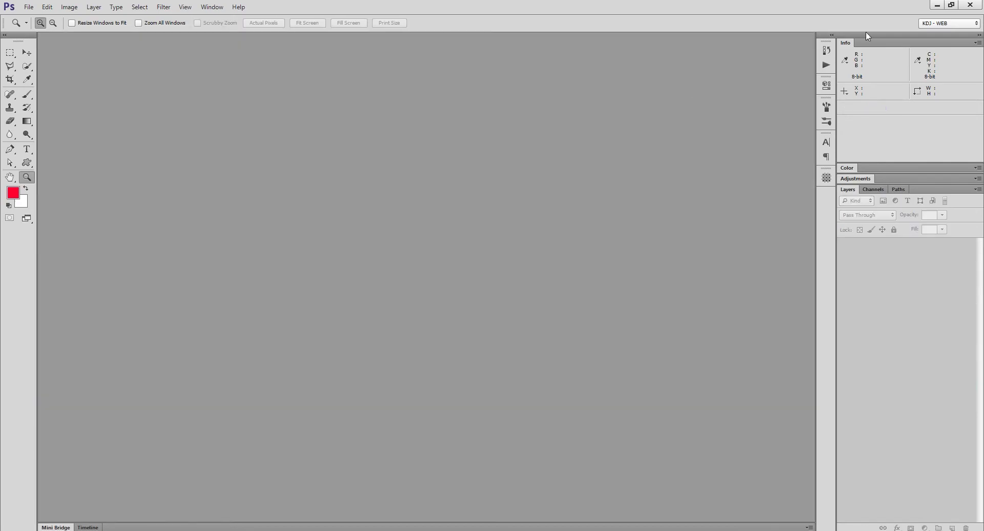
pyautogui.click(937, 5)
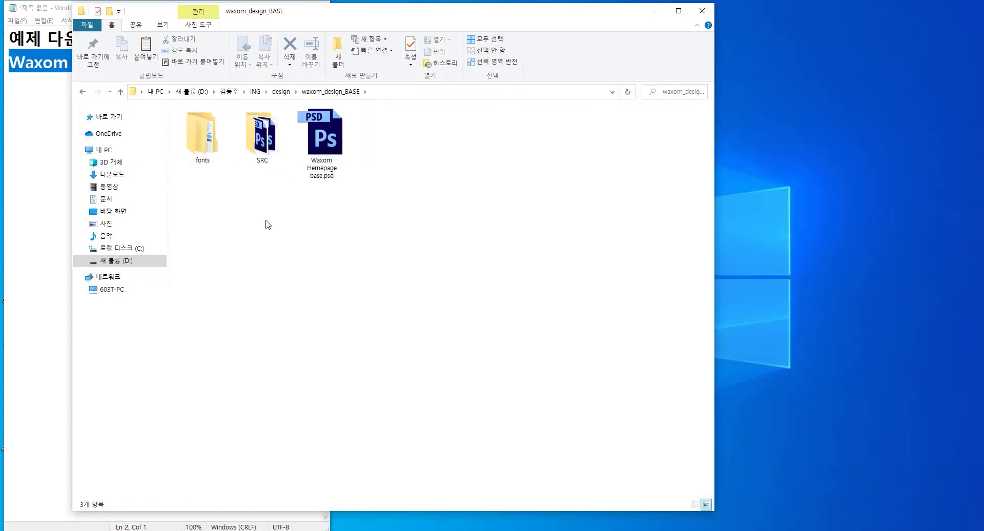
pyautogui.doubleClick(261, 151)
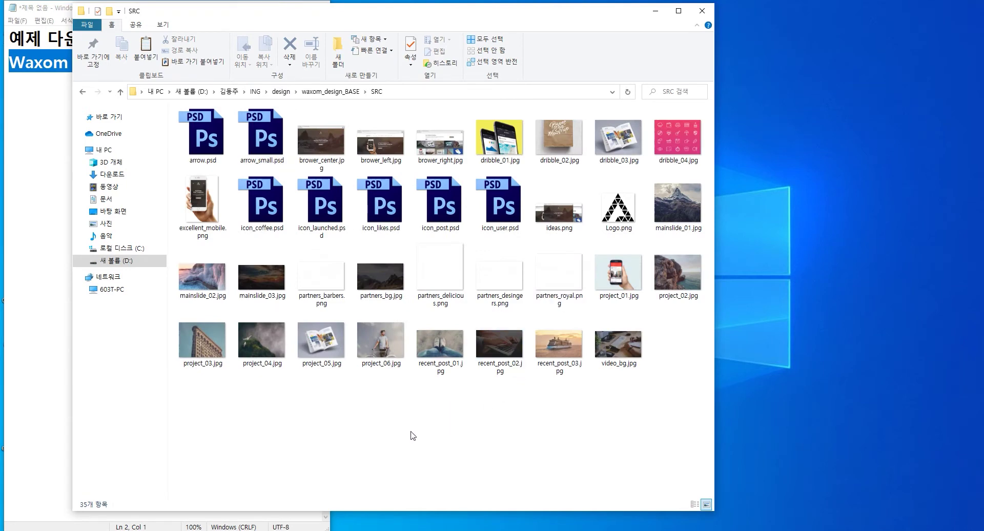
pyautogui.click(324, 92)
pyautogui.doubleClick(202, 134)
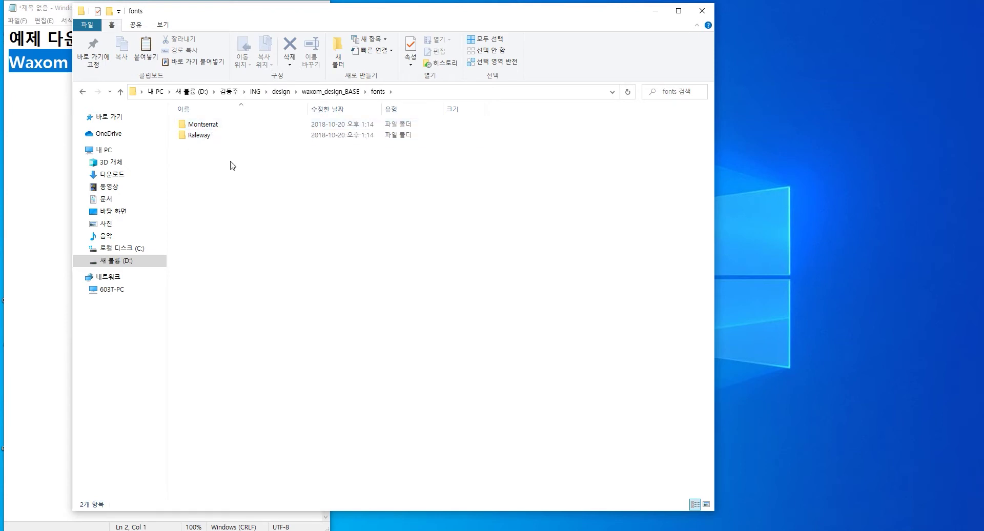
# Install all 18 Montserrat font files.
pyautogui.doubleClick(203, 124)
pyautogui.click(220, 307)
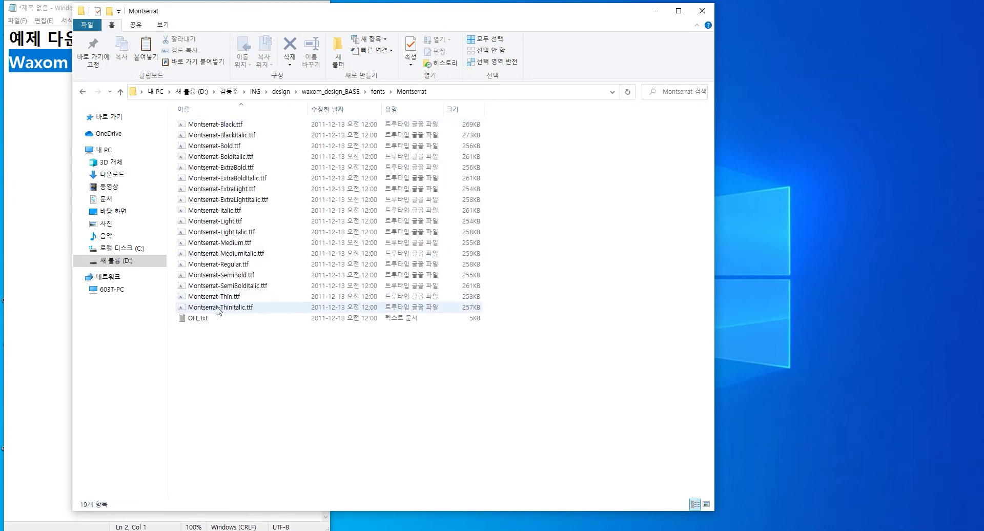
pyautogui.keyDown('shift'); pyautogui.click(212, 127); pyautogui.keyUp('shift')
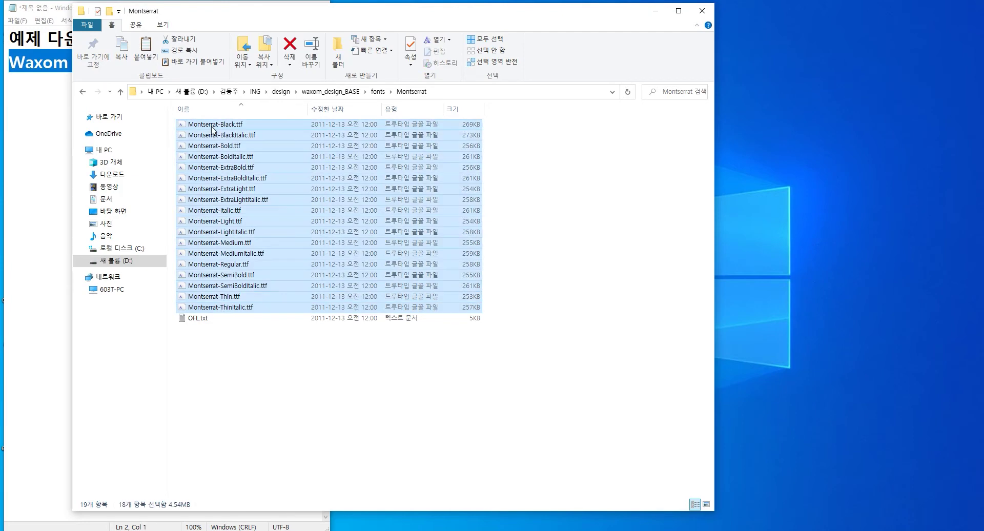
pyautogui.rightClick(213, 127)
pyautogui.click(238, 134)
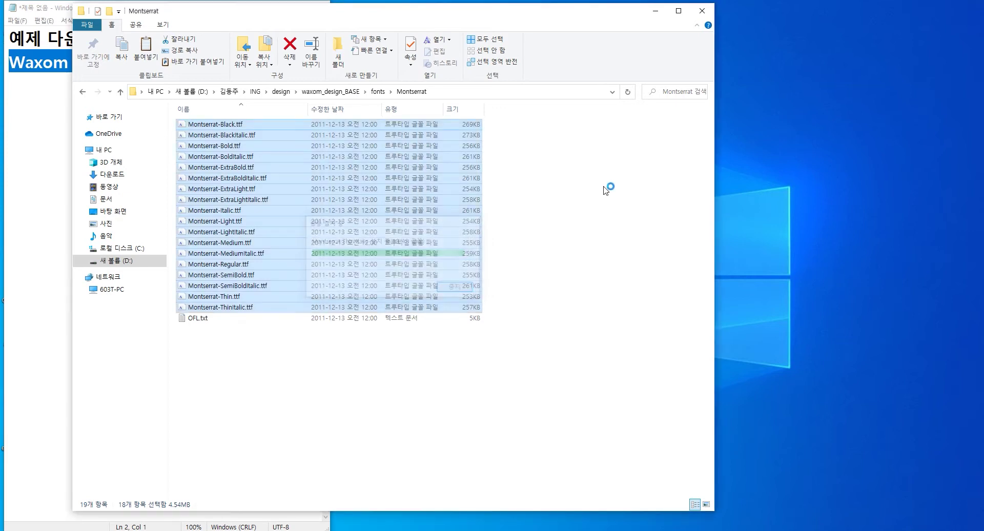
# Install all 18 Raleway font files and move the Explorer window aside to reveal Notepad.
pyautogui.click(380, 92)
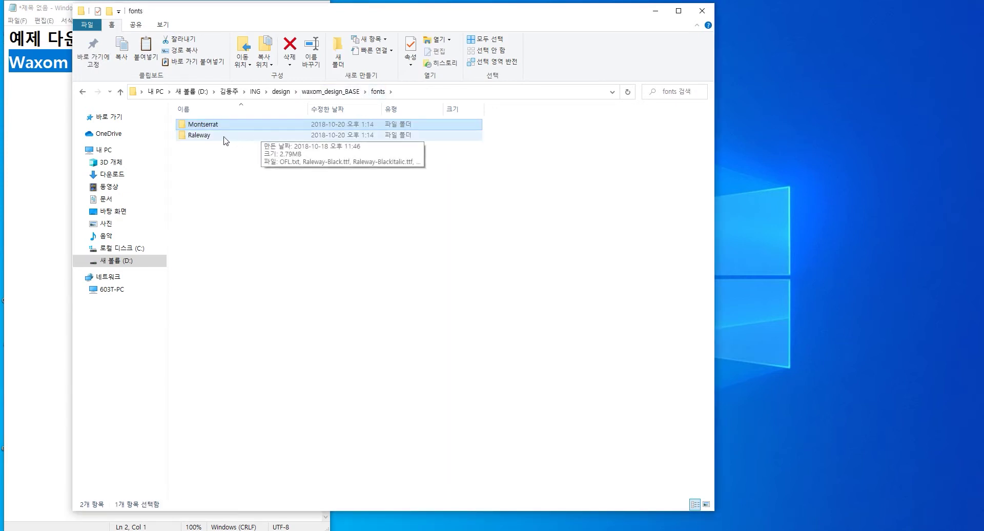
pyautogui.doubleClick(215, 134)
pyautogui.moveTo(306, 363)
pyautogui.mouseDown()
pyautogui.moveTo(169, 124)
pyautogui.moveTo(181, 131)
pyautogui.mouseUp()
pyautogui.rightClick(204, 147)
pyautogui.click(247, 153)
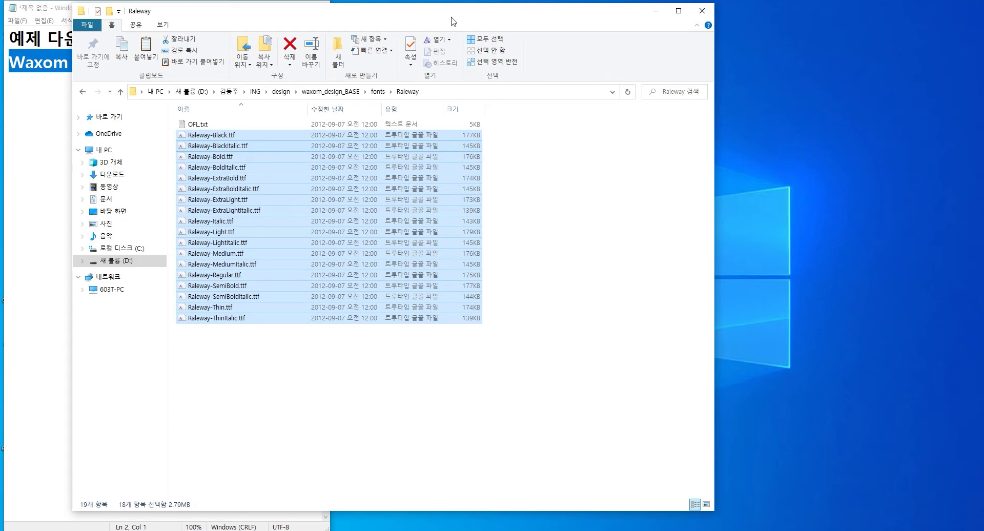
pyautogui.moveTo(471, 15); pyautogui.dragTo(606, 19)
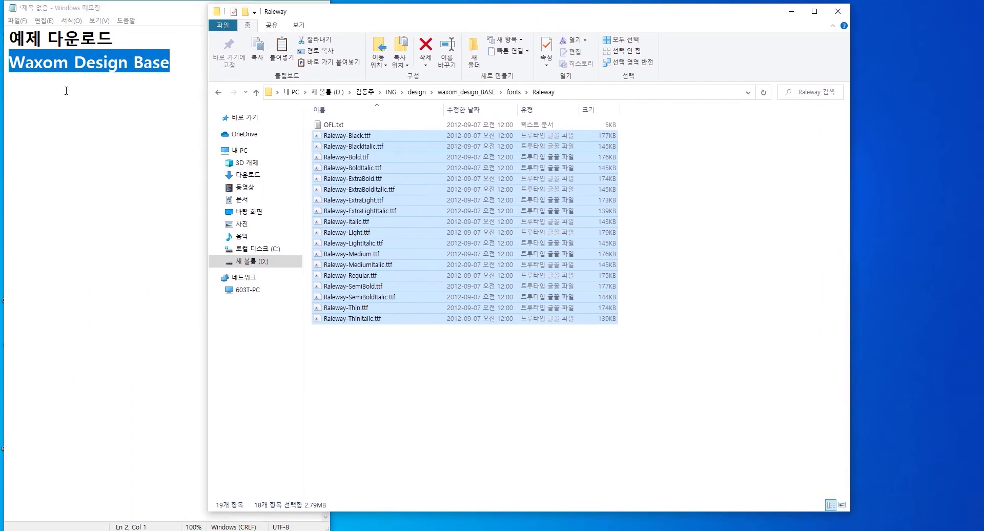
# Add a dashed divider and a 'grid system' heading line in Notepad.
pyautogui.click(184, 82)
pyautogui.press('Return')
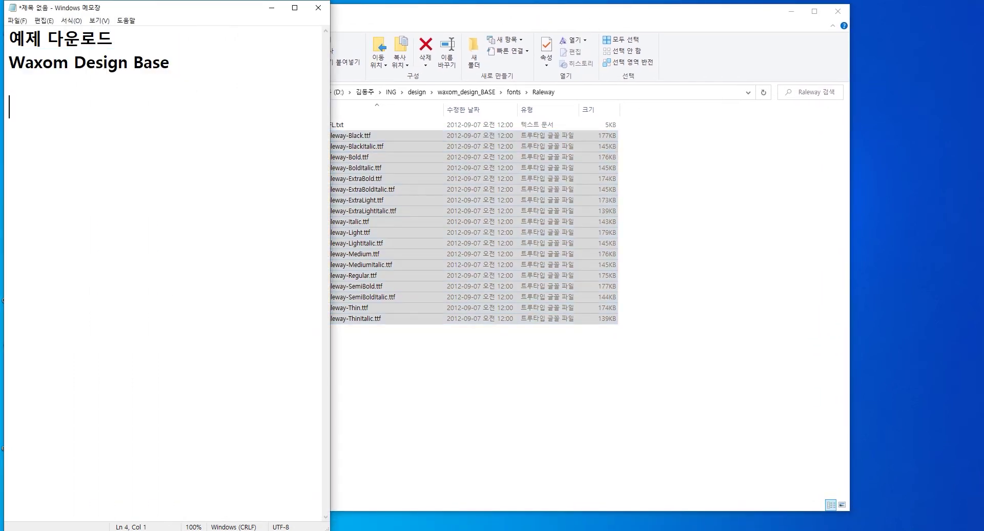
pyautogui.write('--------------')
pyautogui.press('Return')
pyautogui.write('ㅗㅆ')
pyautogui.press('BackSpace')
pyautogui.press('BackSpace')
pyautogui.write('grid stys')
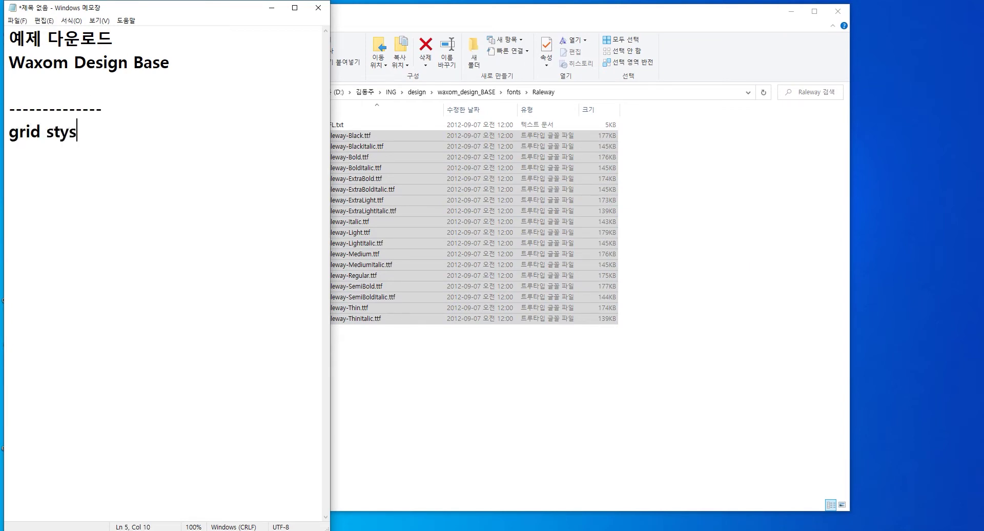
pyautogui.press('BackSpace')
pyautogui.press('BackSpace')
pyautogui.press('BackSpace')
pyautogui.write('s')
pyautogui.press('BackSpace')
pyautogui.write('ystem')
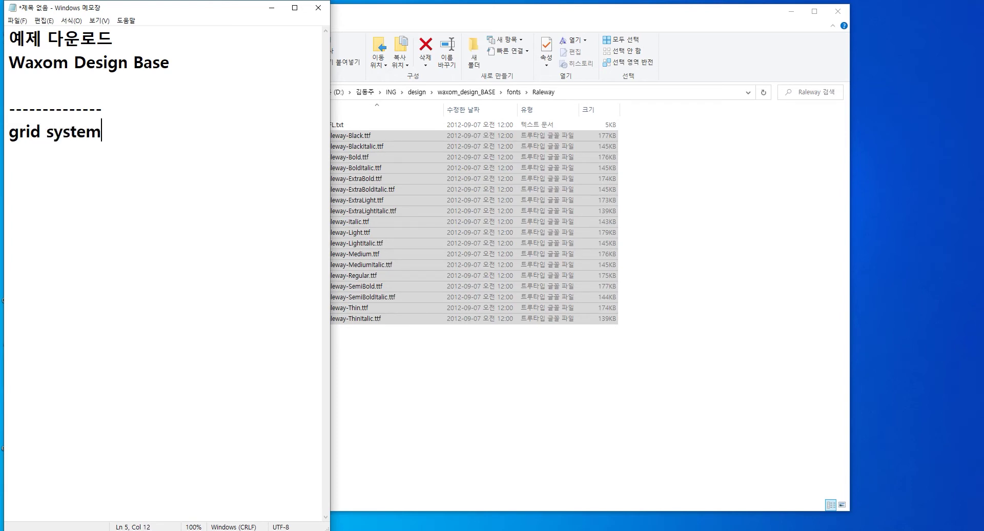
pyautogui.press('Return')
# Write the bootstrap v3 line '1140+ 30 = 1170' and start a 'v4 1140' line.
pyautogui.write('boot')
pyautogui.write('strap')
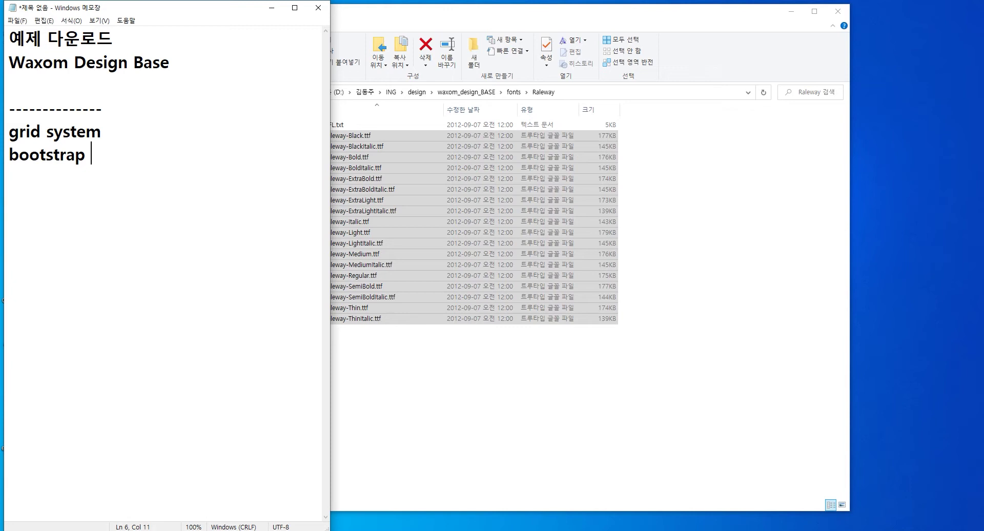
pyautogui.write('v3, v')
pyautogui.write('4')
pyautogui.press('BackSpace')
pyautogui.press('BackSpace')
pyautogui.press('BackSpace')
pyautogui.press('BackSpace')
pyautogui.write('11')
pyautogui.write('70-')
pyautogui.press('BackSpace')
pyautogui.press('Return')
pyautogui.write('v')
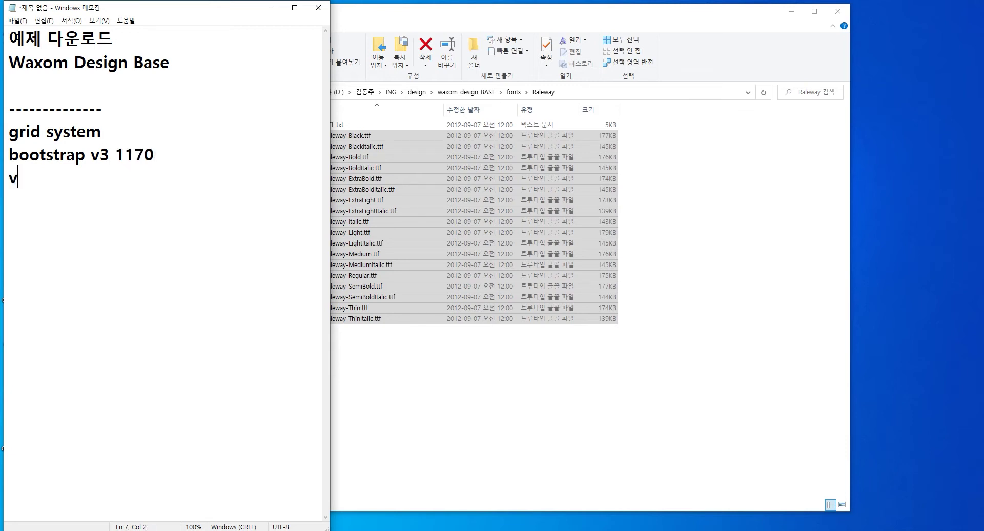
pyautogui.write('4 1140')
pyautogui.press('Up')
pyautogui.press('Right')
pyautogui.press('Right')
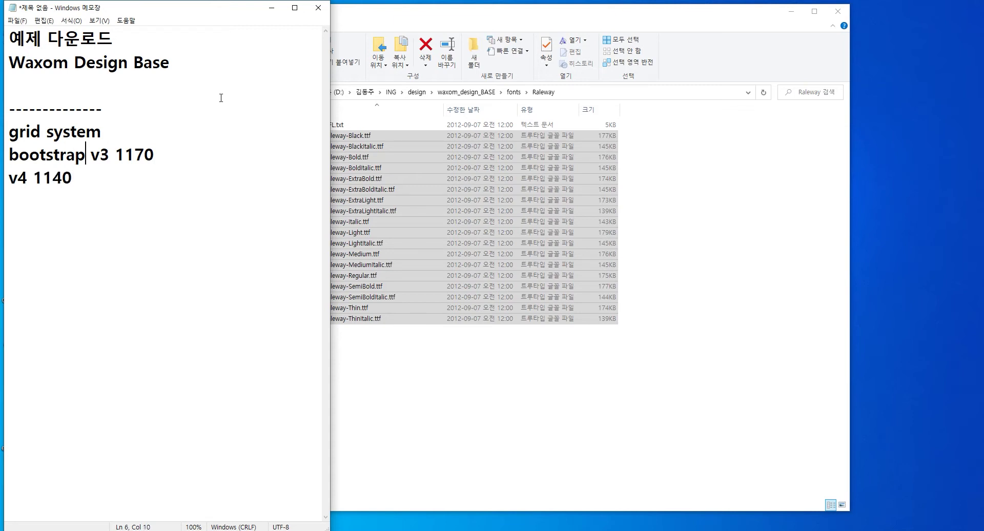
pyautogui.press('Right')
pyautogui.press('Right')
pyautogui.press('Right')
pyautogui.press('Left')
pyautogui.write('1130')
pyautogui.press('BackSpace')
pyautogui.press('BackSpace')
pyautogui.write('40')
pyautogui.press('BackSpace')
pyautogui.write('+ 30 =')
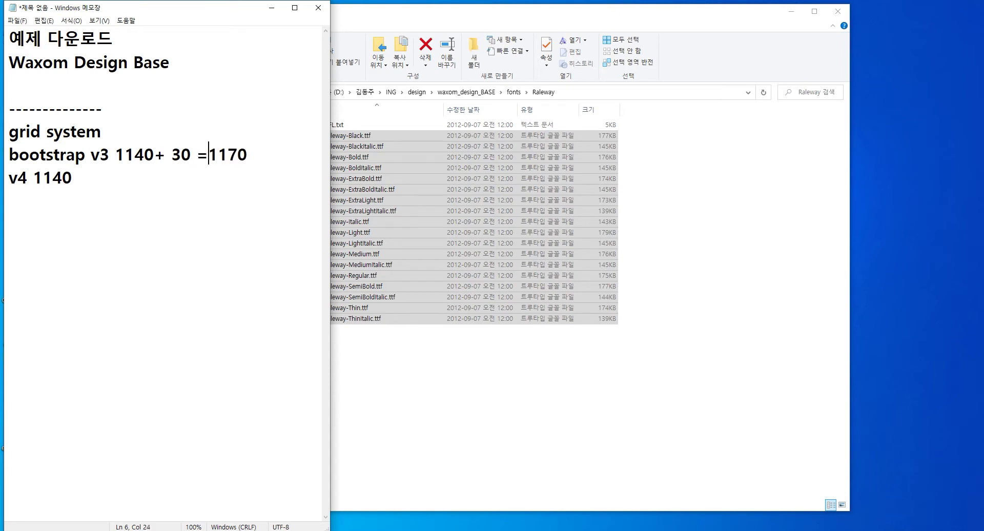
# Complete the v4 line as '1110+30 = 1140' and select the 1110 value.
pyautogui.press('Down')
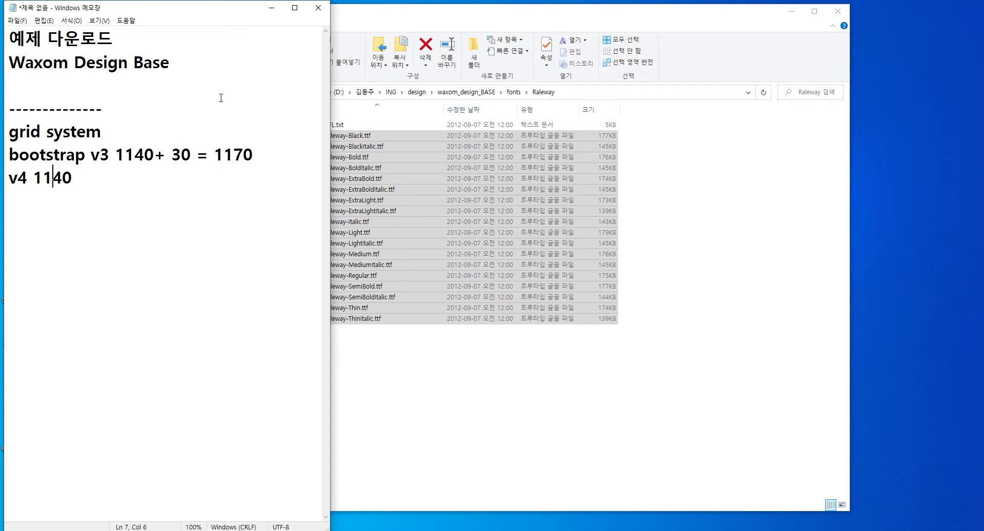
pyautogui.press('Left')
pyautogui.press('Left')
pyautogui.write('11')
pyautogui.write('0')
pyautogui.press('BackSpace')
pyautogui.write('10')
pyautogui.write('+30 =')
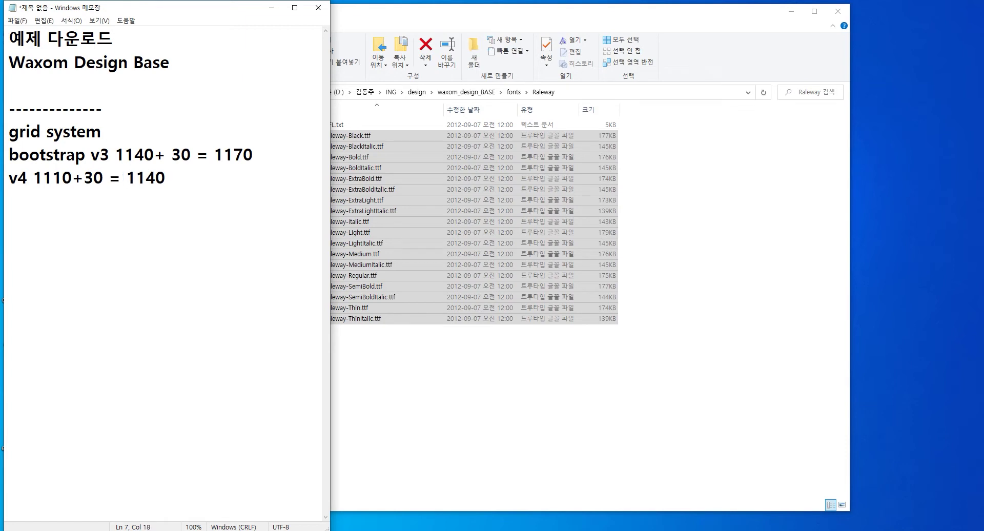
pyautogui.press('Left')
pyautogui.press('Left')
pyautogui.press('Left')
pyautogui.press('Left')
pyautogui.press('Left')
pyautogui.press('Left')
pyautogui.press('Right')
pyautogui.hotkey('shift', 'Left')
pyautogui.hotkey('shift', 'Left')
pyautogui.hotkey('shift', 'Left')
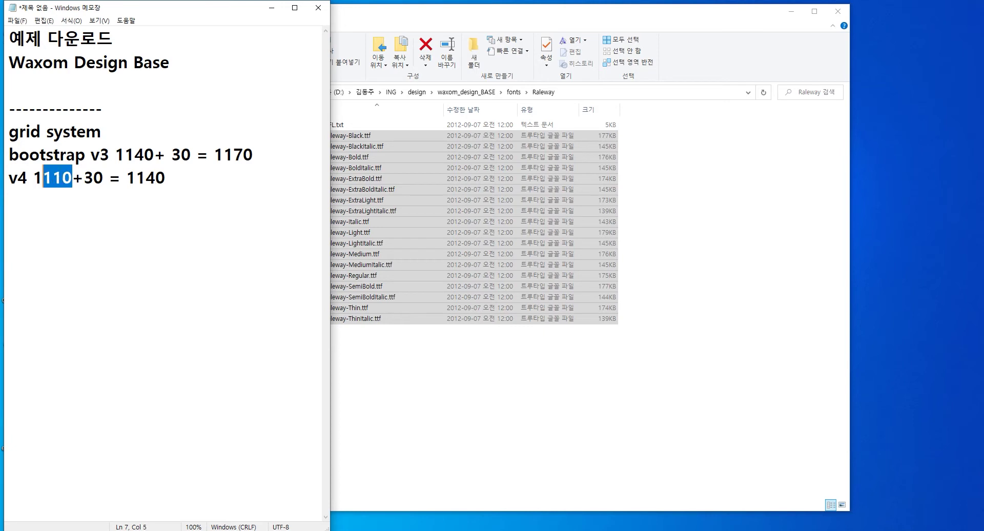
pyautogui.hotkey('shift', 'Left')
# Copy the dashed divider and paste it below the grid notes.
pyautogui.moveTo(122, 108); pyautogui.dragTo(7, 108)
pyautogui.hotkey('ctrl', 'c')
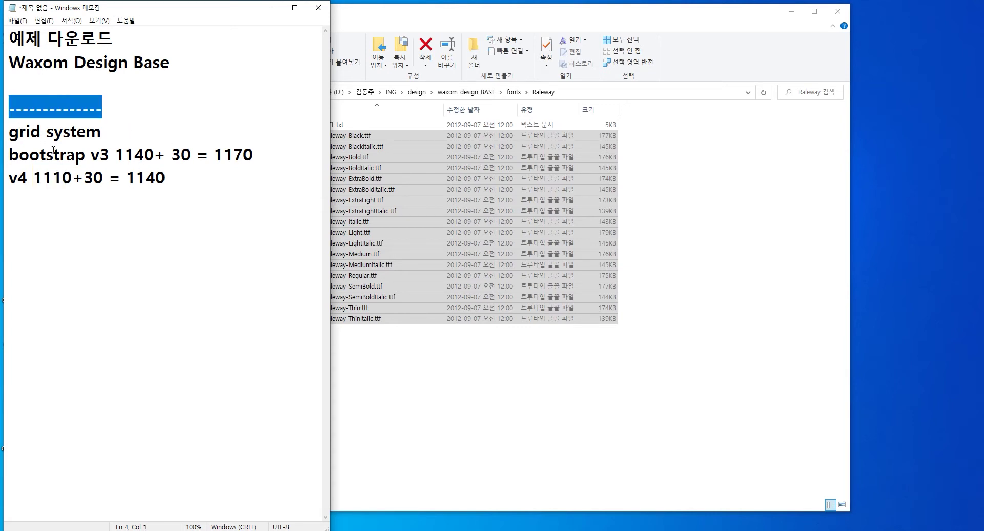
pyautogui.hotkey('ctrl', 'End')
pyautogui.press('Return')
pyautogui.hotkey('ctrl', 'v')
pyautogui.press('Return')
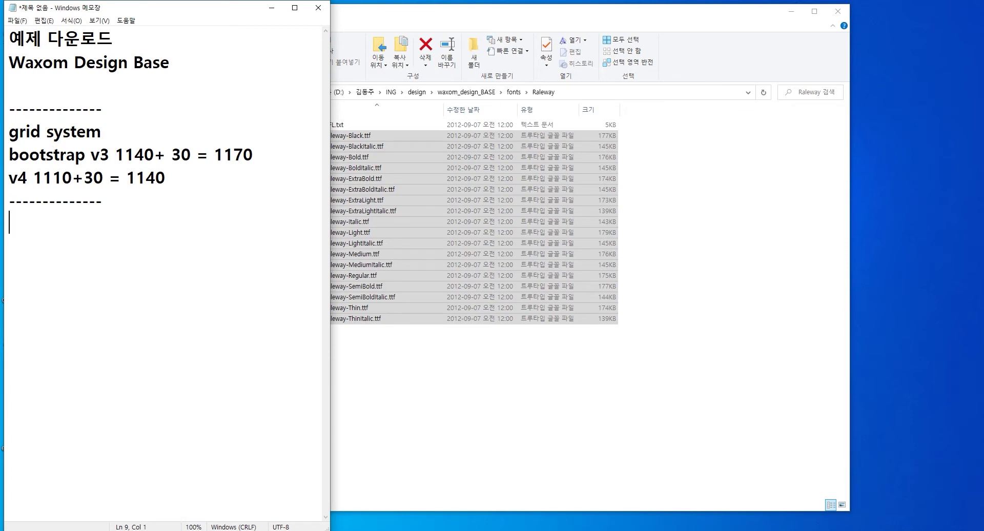
# Type the line '1400 * 2000 72dpi' under the new divider.
pyautogui.write('130')
pyautogui.press('BackSpace')
pyautogui.press('BackSpace')
pyautogui.write('30')
pyautogui.press('BackSpace')
pyautogui.press('BackSpace')
pyautogui.write('4')
pyautogui.write('00')
pyautogui.write(' 20')
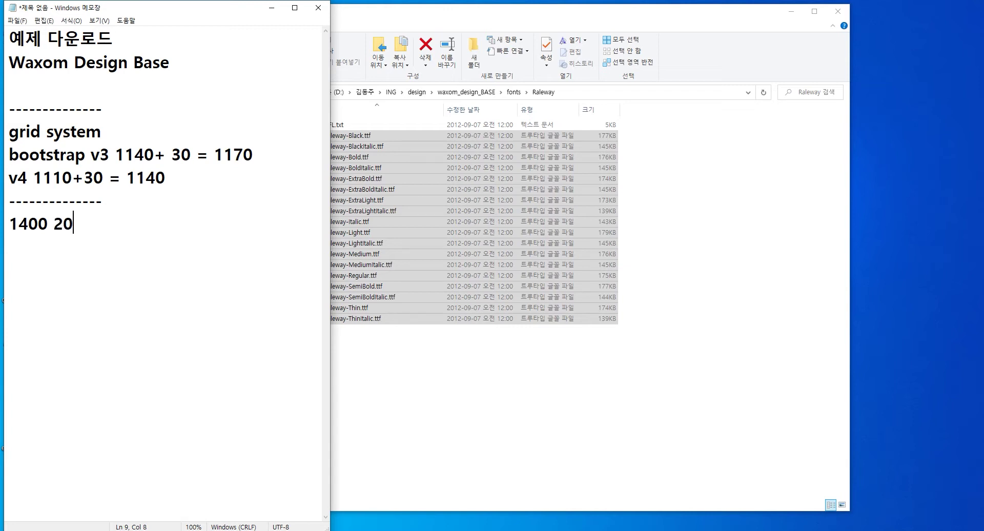
pyautogui.write('00')
pyautogui.press('Left')
pyautogui.press('Left')
pyautogui.press('Left')
pyautogui.press('Left')
pyautogui.press('Left')
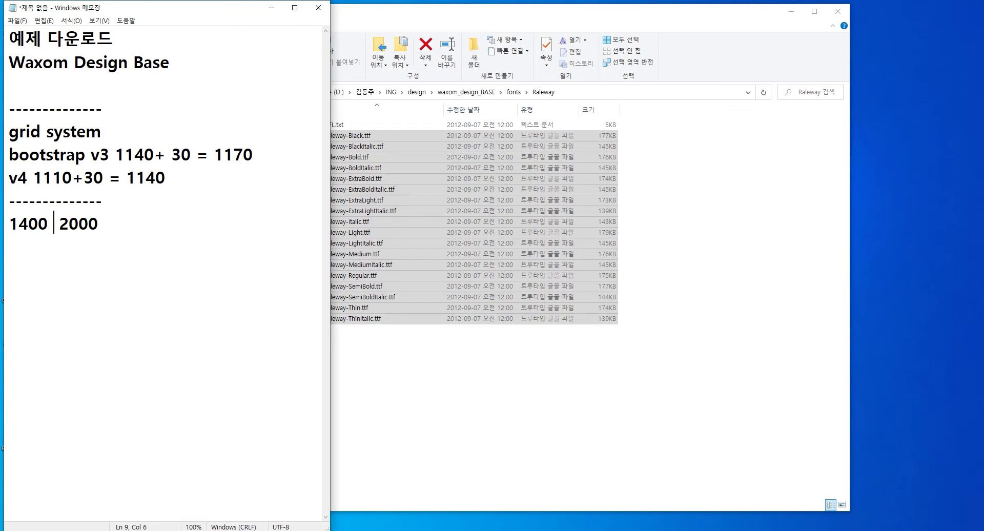
pyautogui.write('*')
pyautogui.press('End')
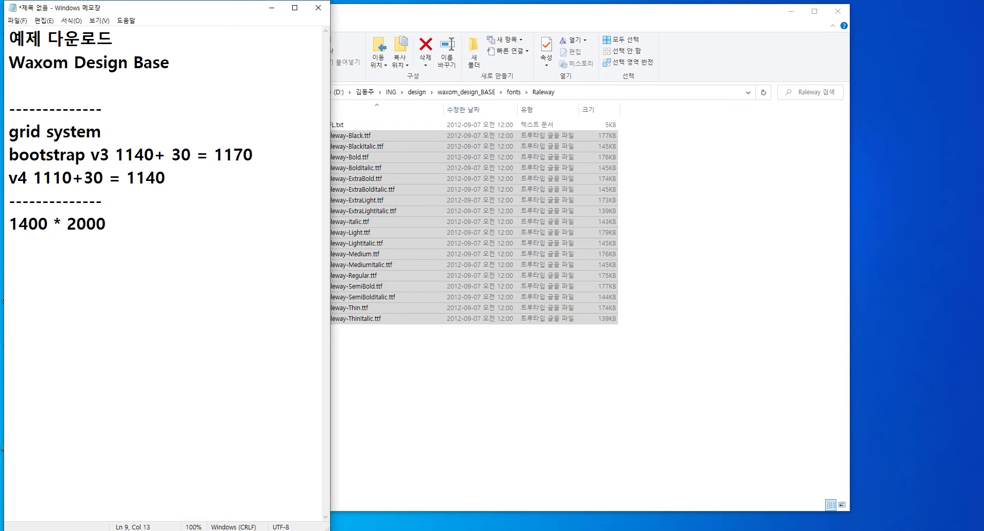
pyautogui.write('7p')
pyautogui.press('BackSpace')
pyautogui.write('2dip')
pyautogui.press('BackSpace')
pyautogui.press('BackSpace')
pyautogui.write('pi')
# Create a new 1400 × 2000 px, 72 ppi document with a white background.
pyautogui.hotkey('alt', 'Tab')
pyautogui.write('1400')
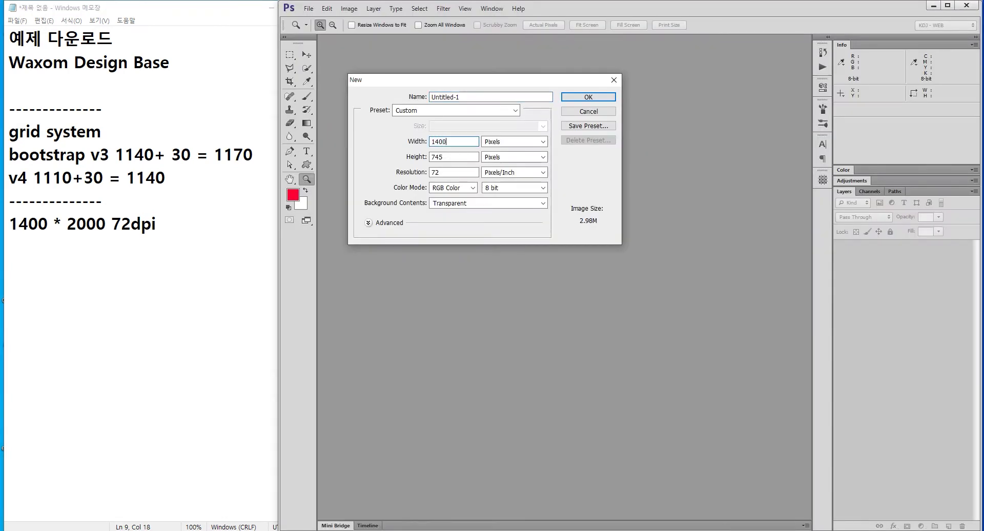
pyautogui.press('Tab')
pyautogui.press('Tab')
pyautogui.write('2000')
pyautogui.press('Tab')
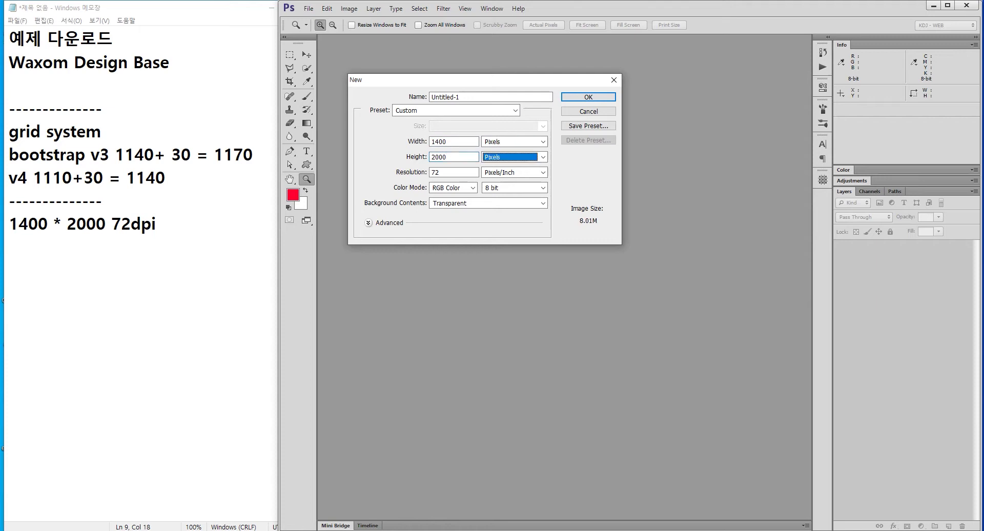
pyautogui.press('Tab')
pyautogui.press('Tab')
pyautogui.press('Tab')
pyautogui.press('Tab')
pyautogui.press('Tab')
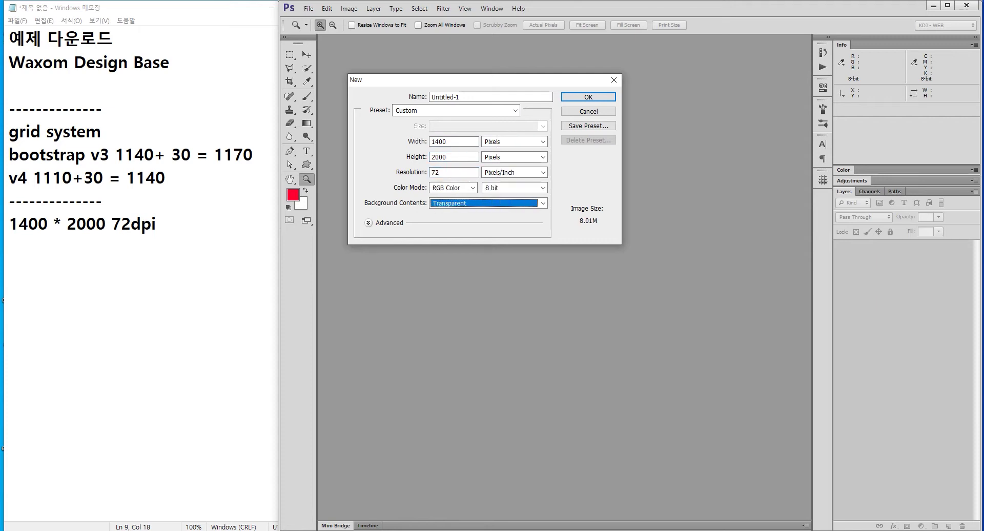
pyautogui.click(543, 203)
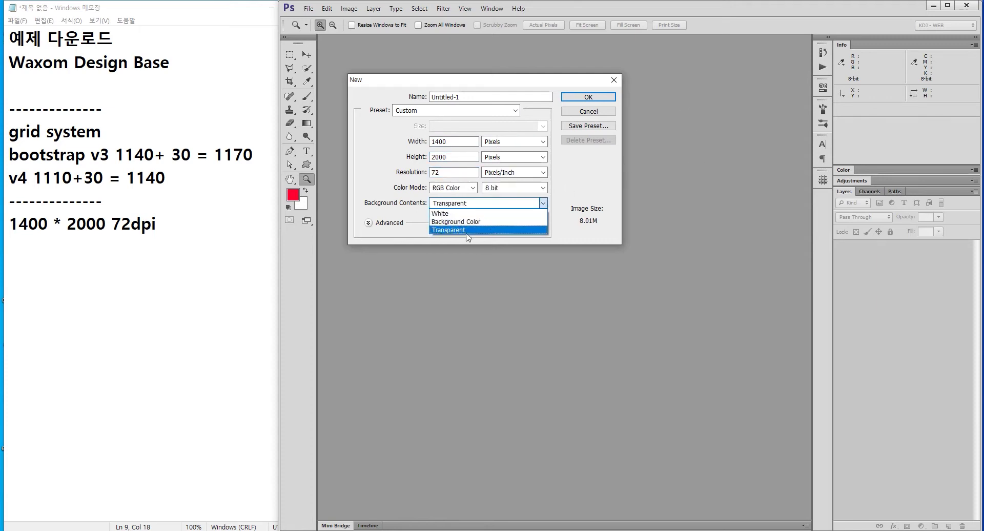
pyautogui.click(464, 210)
pyautogui.hotkey('shift', 'Tab')
pyautogui.hotkey('shift', 'Tab')
pyautogui.hotkey('shift', 'Tab')
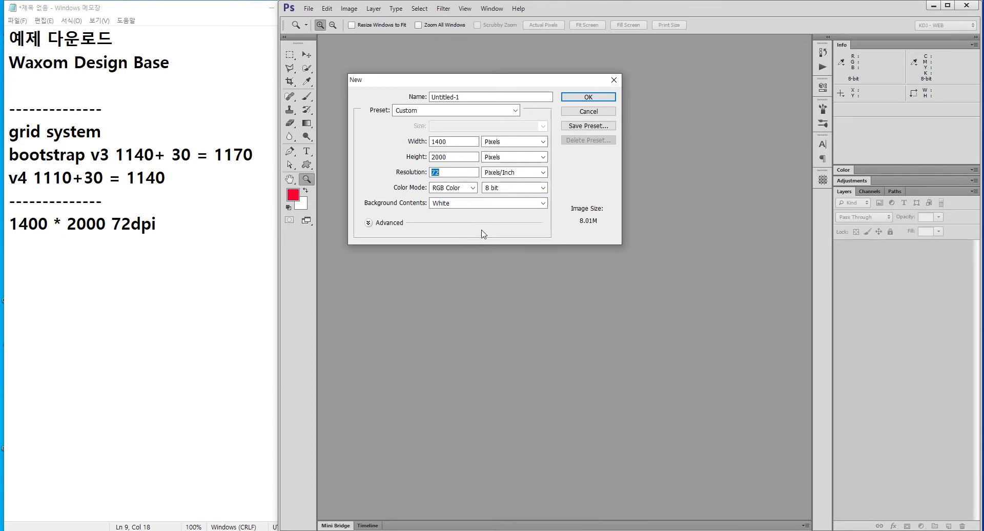
pyautogui.press('Return')
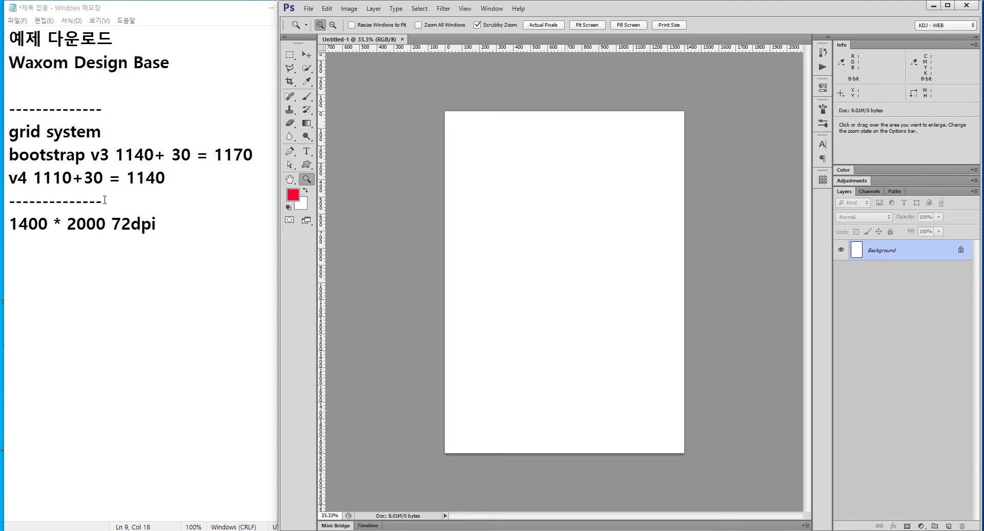
# Add a 'rec 1110' line to the Notepad notes.
pyautogui.moveTo(105, 200); pyautogui.dragTo(47, 200)
pyautogui.hotkey('ctrl', 'End')
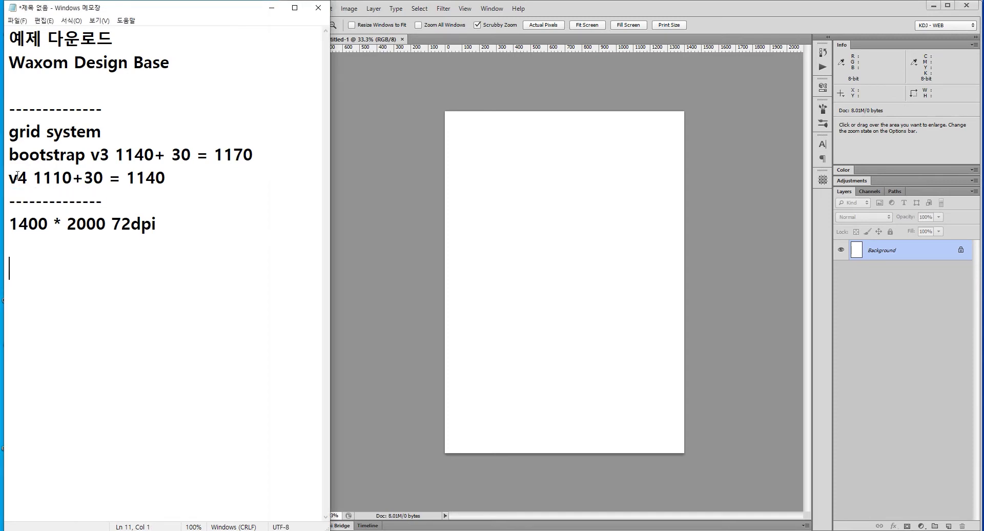
pyautogui.moveTo(33, 178); pyautogui.dragTo(77, 178)
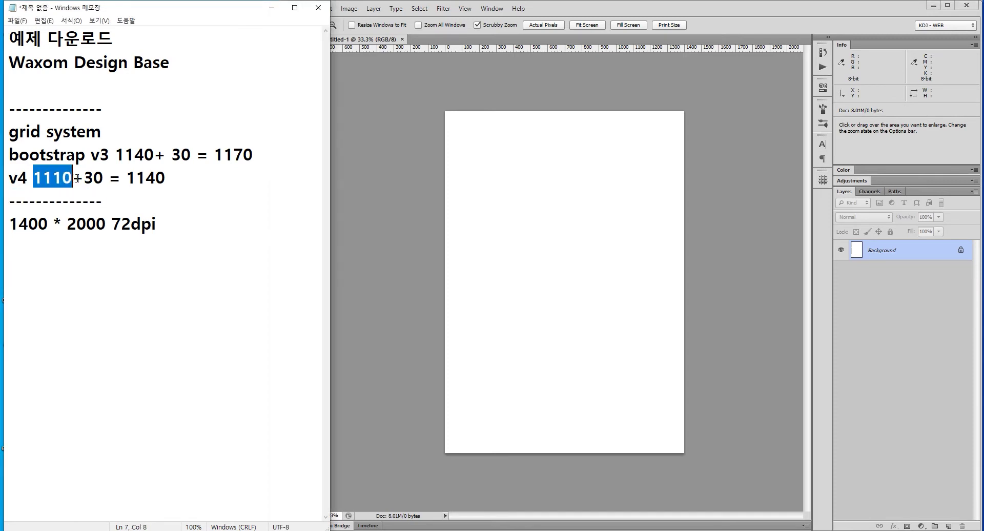
pyautogui.click(108, 268)
pyautogui.write('rec')
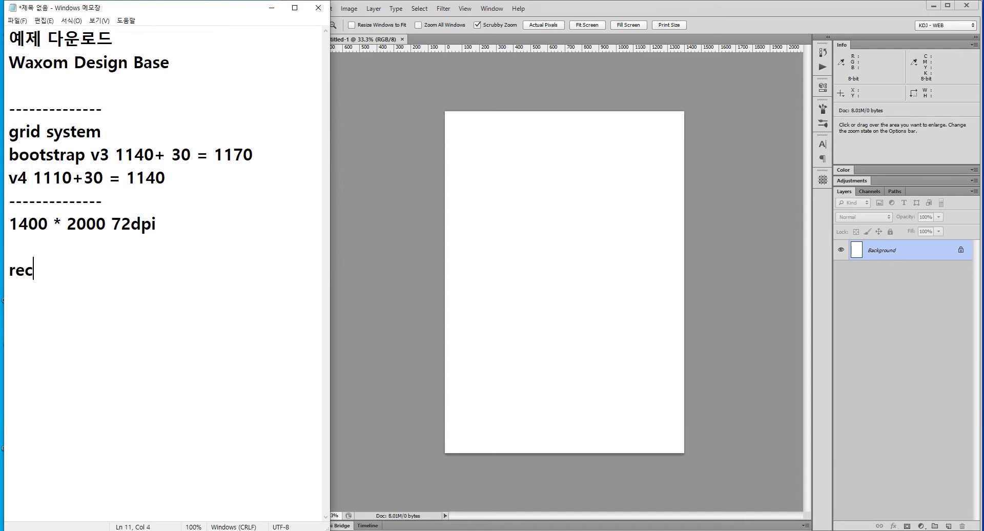
pyautogui.write(' 1110')
# Draw a 1110 × 100 px rectangle with the Rectangle Tool.
pyautogui.click(368, 47)
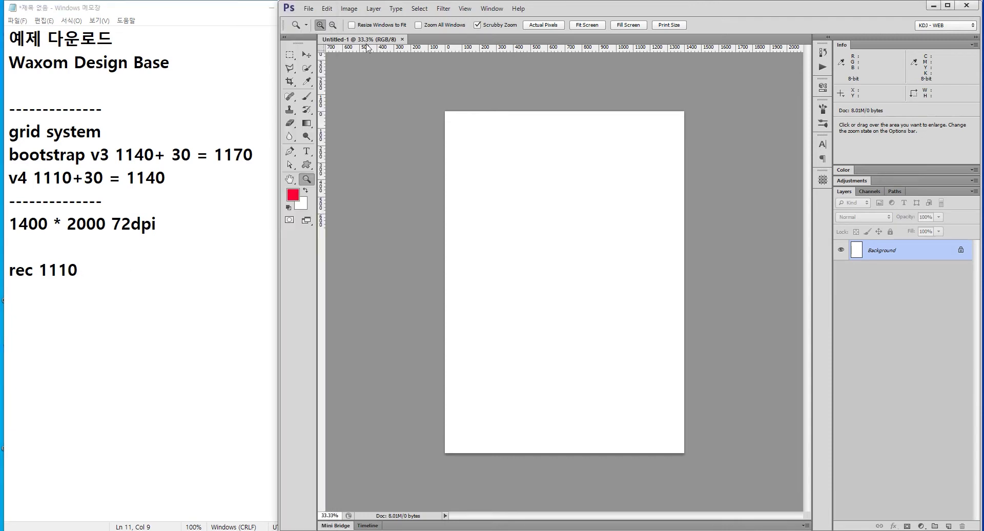
pyautogui.click(306, 164)
pyautogui.rightClick(309, 171)
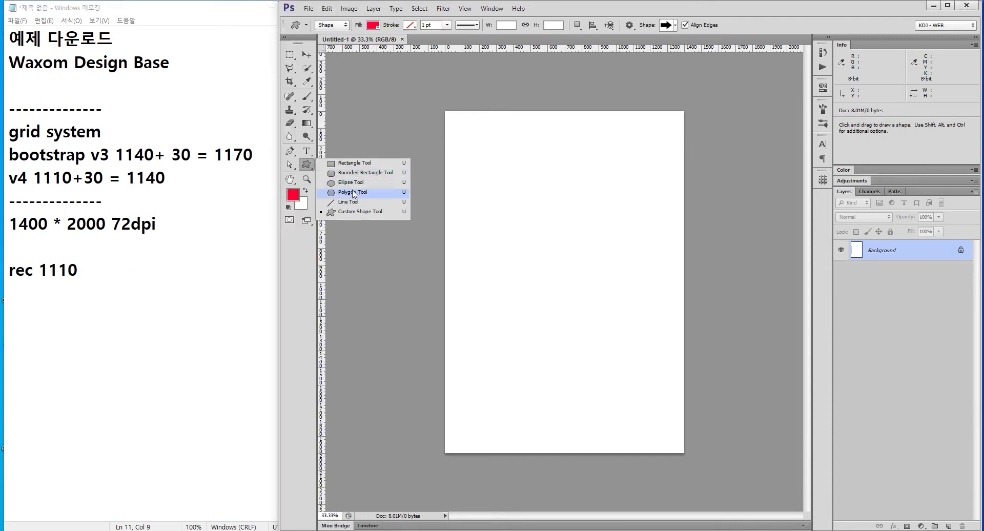
pyautogui.click(352, 164)
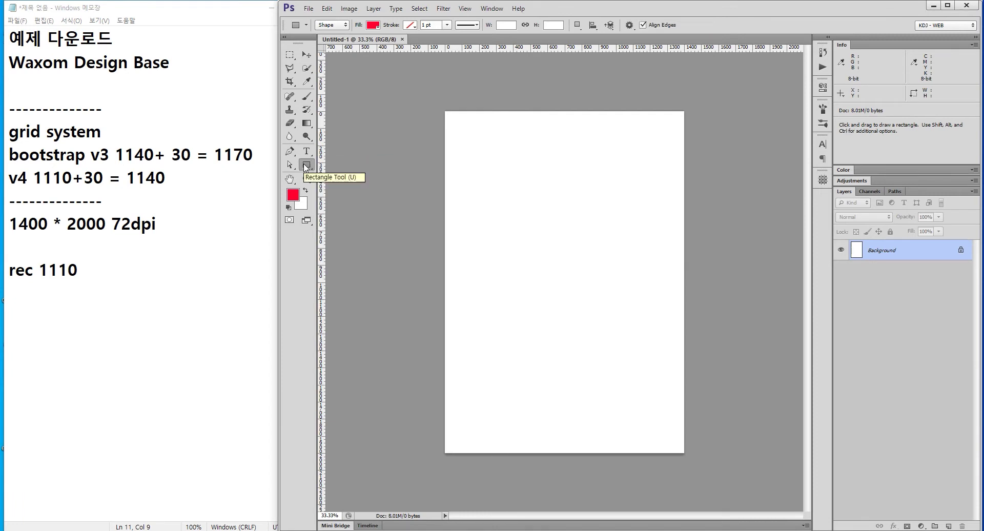
pyautogui.click(530, 229)
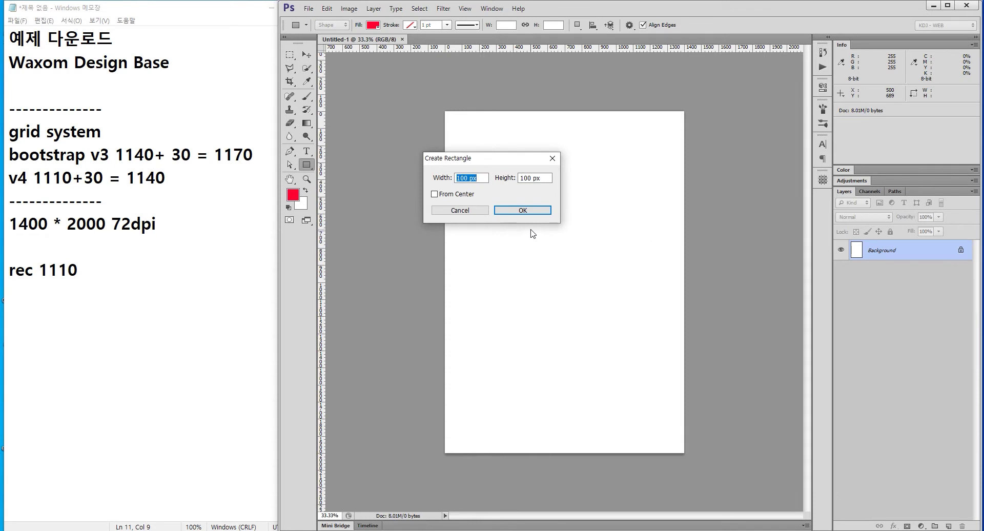
pyautogui.write('1110')
pyautogui.press('Return')
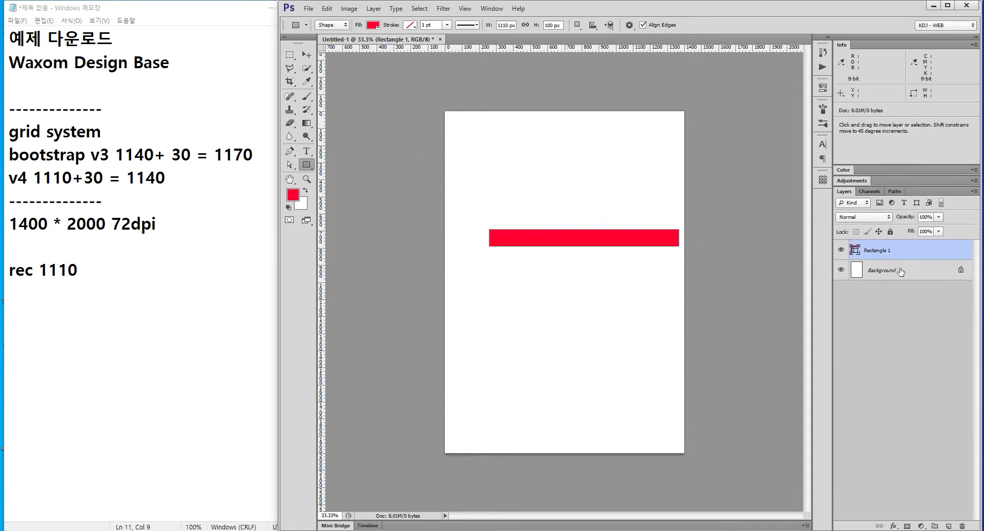
# Centre the red bar horizontally on the canvas and reselect only Rectangle 1.
pyautogui.keyDown('shift'); pyautogui.click(901, 272); pyautogui.keyUp('shift')
pyautogui.click(307, 56)
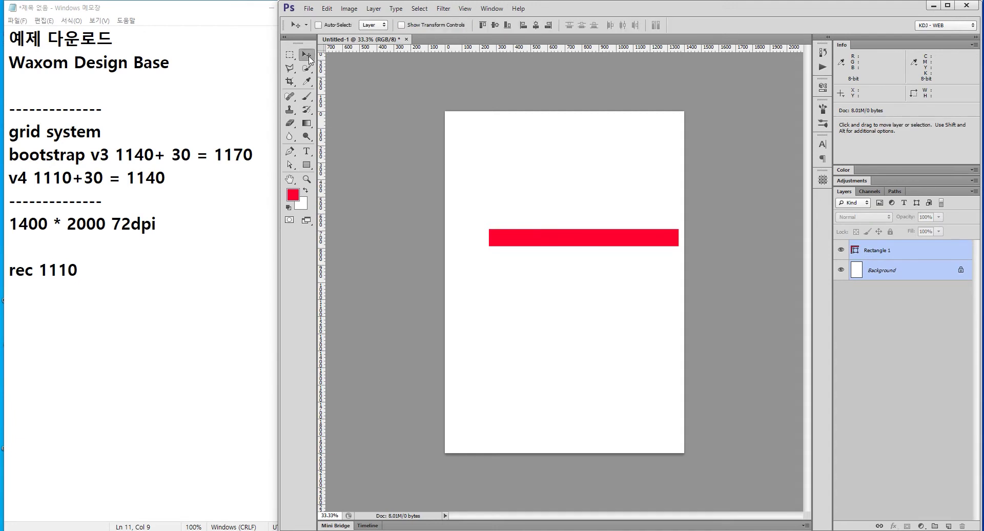
pyautogui.click(536, 26)
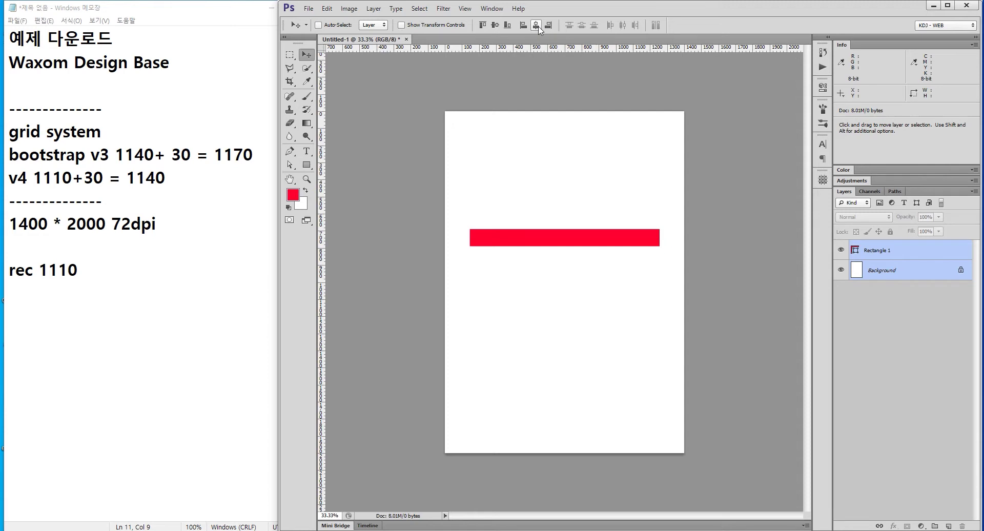
pyautogui.click(886, 251)
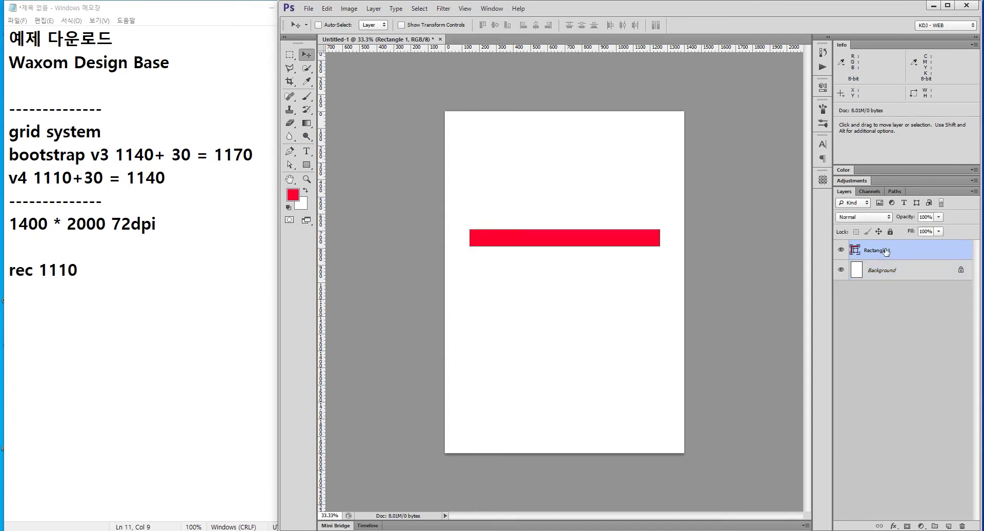
# Place vertical guides at the red bar's edges and marquee-select the area between them.
pyautogui.moveTo(322, 228); pyautogui.dragTo(470, 229)
pyautogui.moveTo(323, 246)
pyautogui.mouseDown()
pyautogui.moveTo(660, 254)
pyautogui.moveTo(661, 283)
pyautogui.mouseUp()
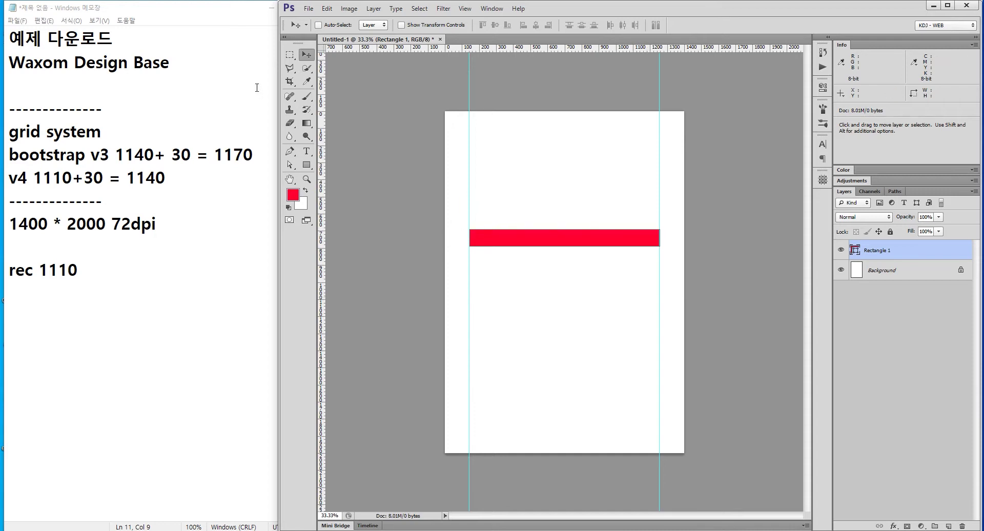
pyautogui.click(290, 55)
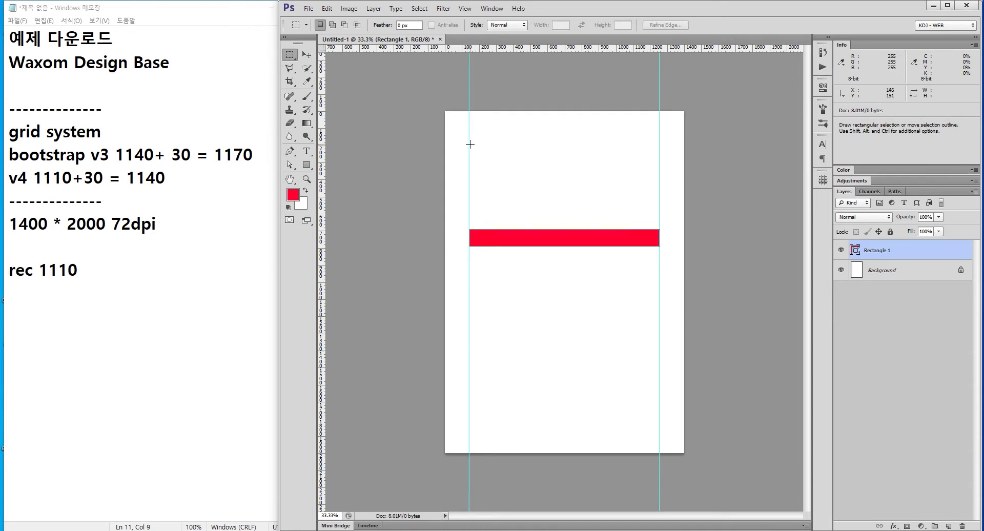
pyautogui.moveTo(470, 144)
pyautogui.mouseDown()
pyautogui.moveTo(668, 280)
pyautogui.moveTo(659, 280)
pyautogui.mouseUp()
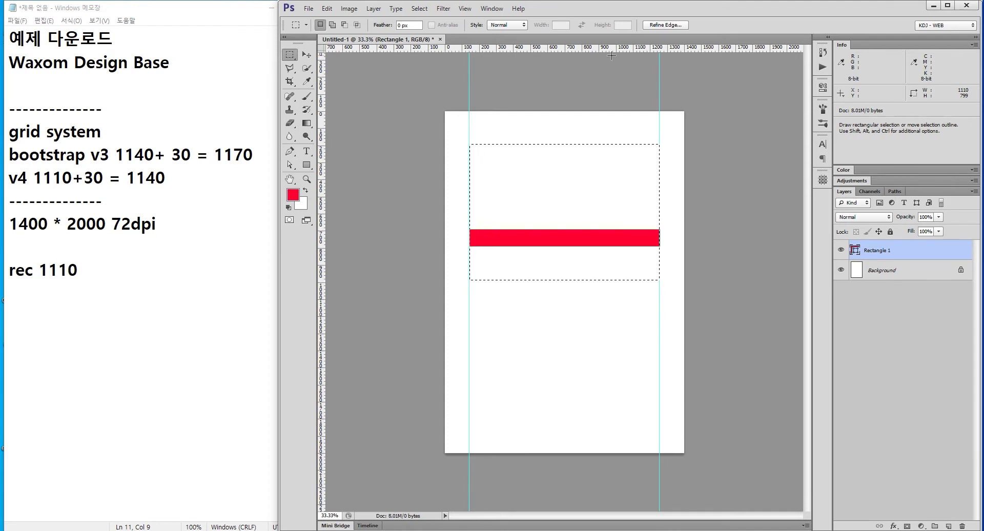
# Enter 12 columns and 65px column width in GuideGuide, then undo a first grid attempt.
pyautogui.click(822, 180)
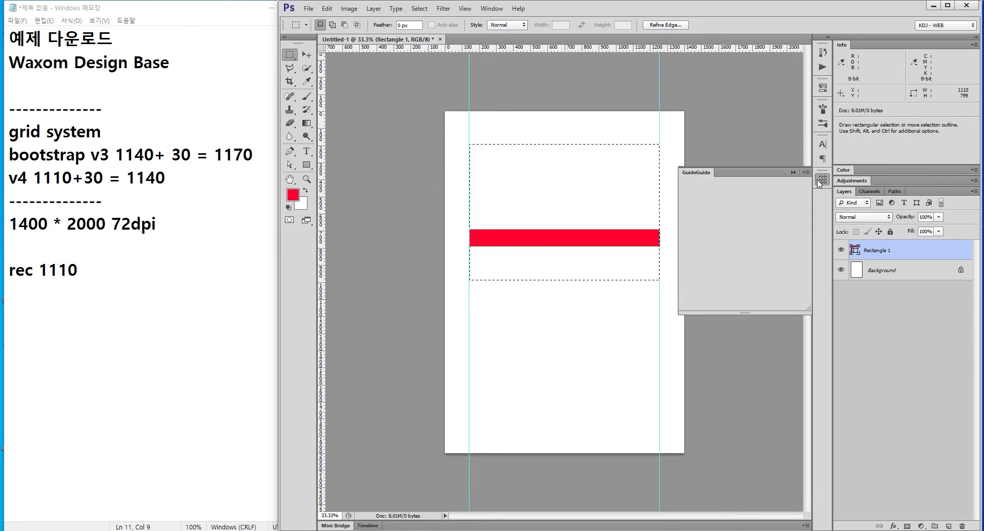
pyautogui.click(720, 225)
pyautogui.write('1')
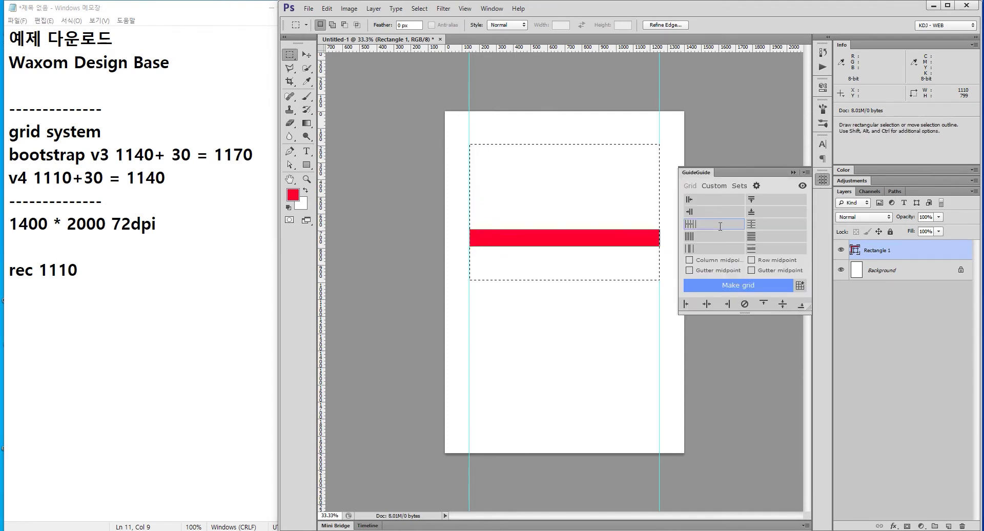
pyautogui.write('2')
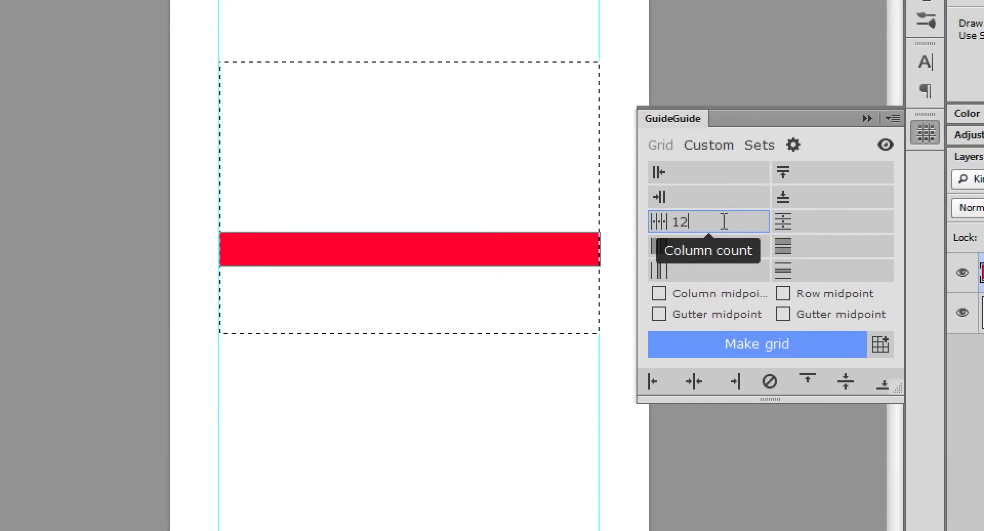
pyautogui.click(730, 249)
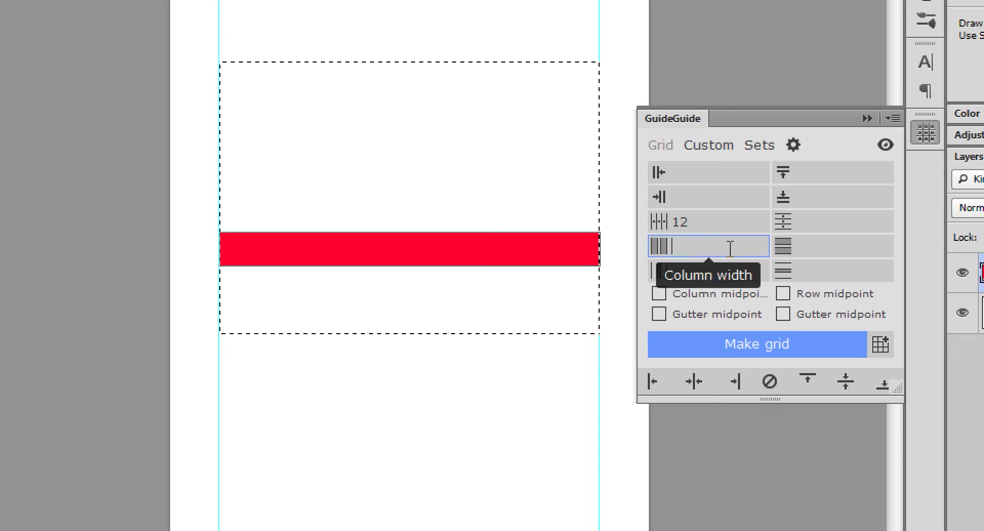
pyautogui.write('65')
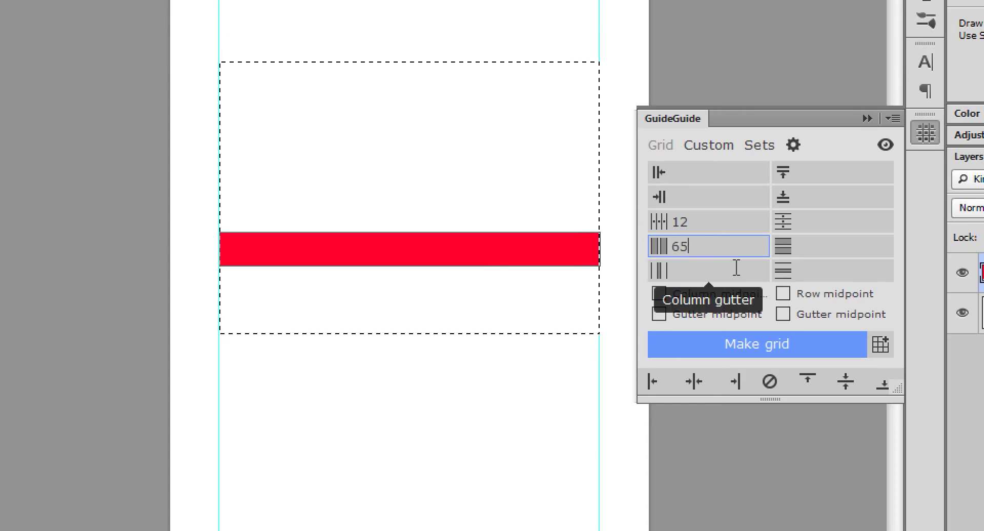
pyautogui.click(762, 347)
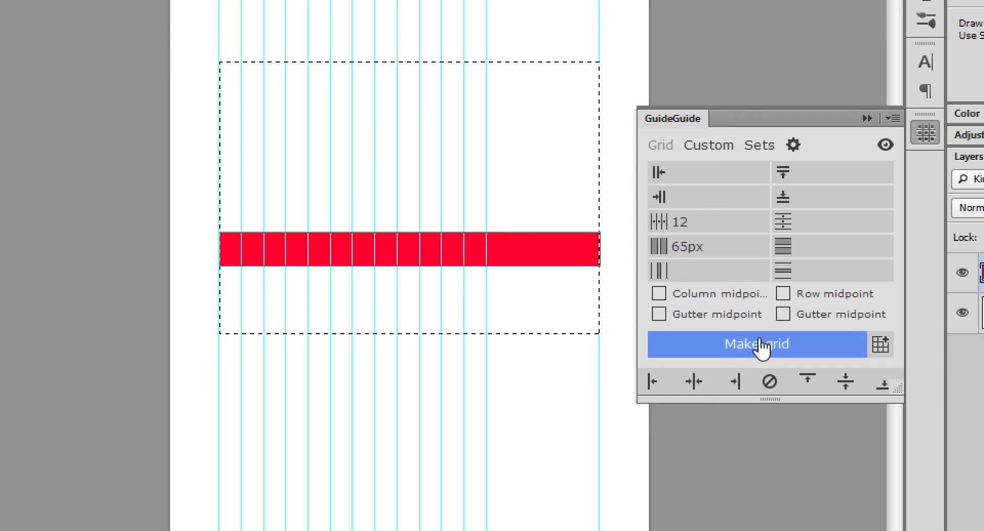
pyautogui.hotkey('ctrl', 'z')
# Set a 30px gutter, make the grid, close GuideGuide and deselect.
pyautogui.click(683, 276)
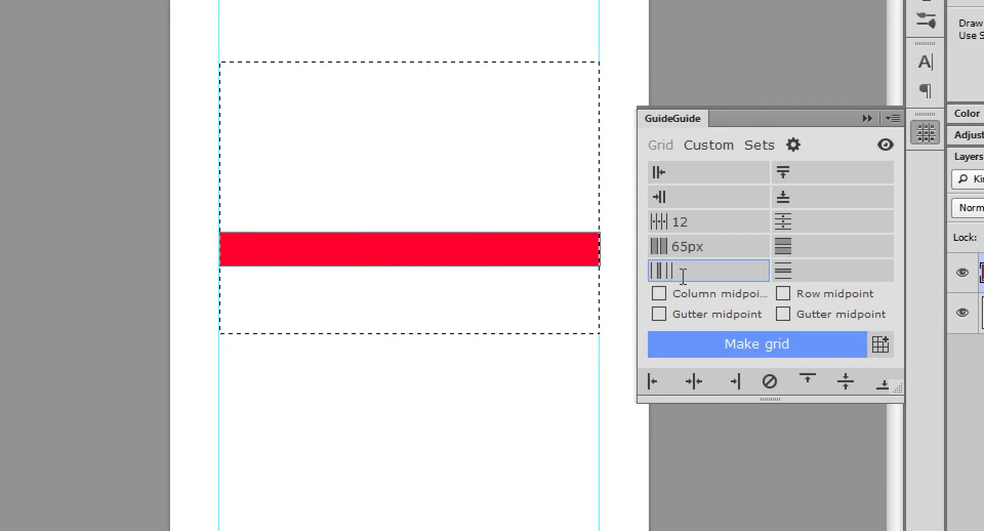
pyautogui.write('30')
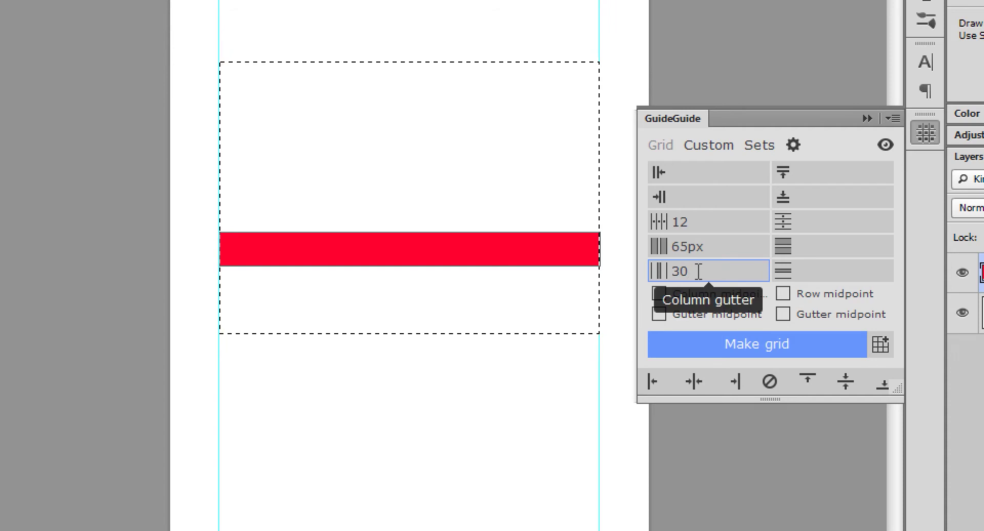
pyautogui.click(746, 354)
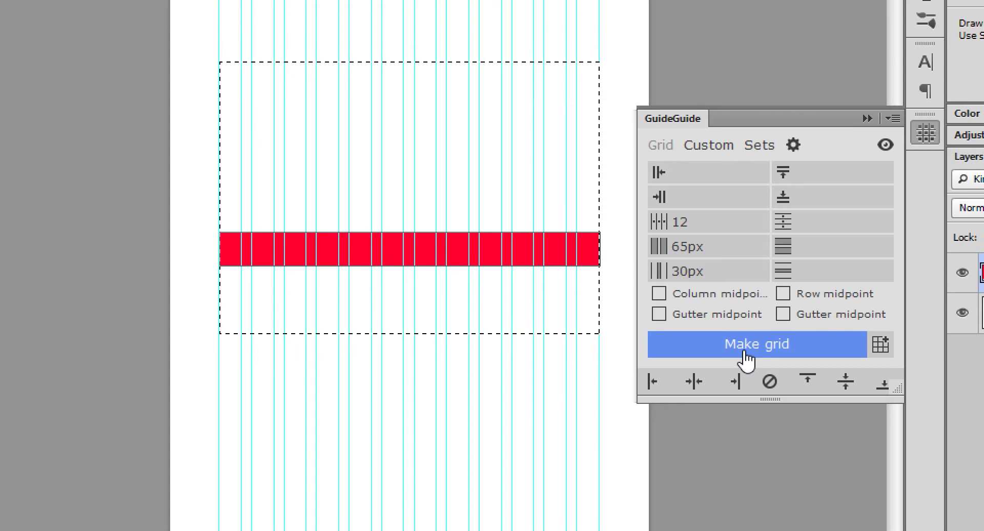
pyautogui.press('v')
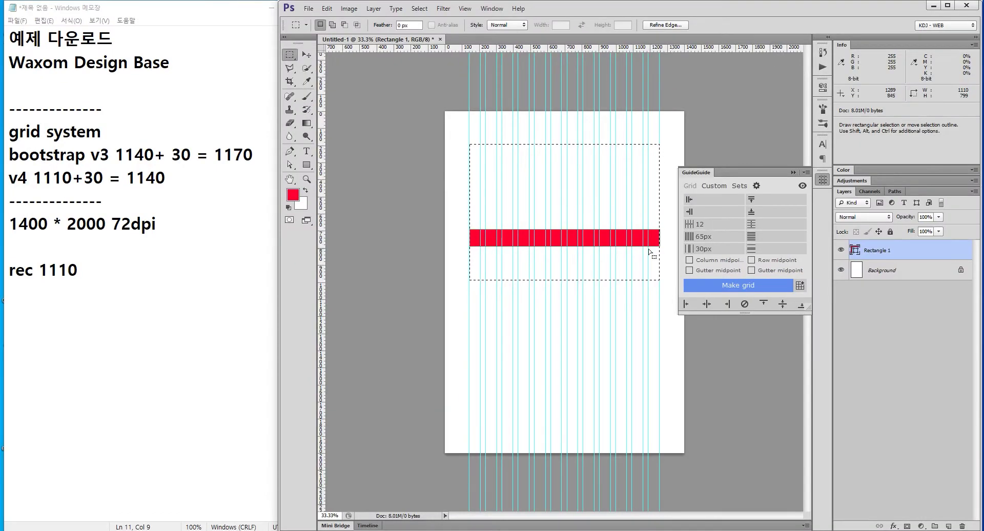
pyautogui.press('m')
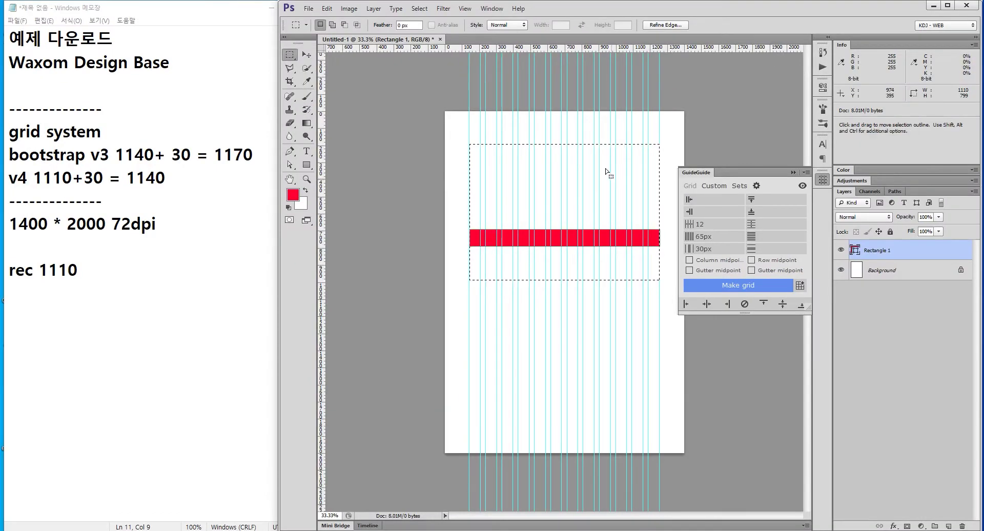
pyautogui.click(793, 172)
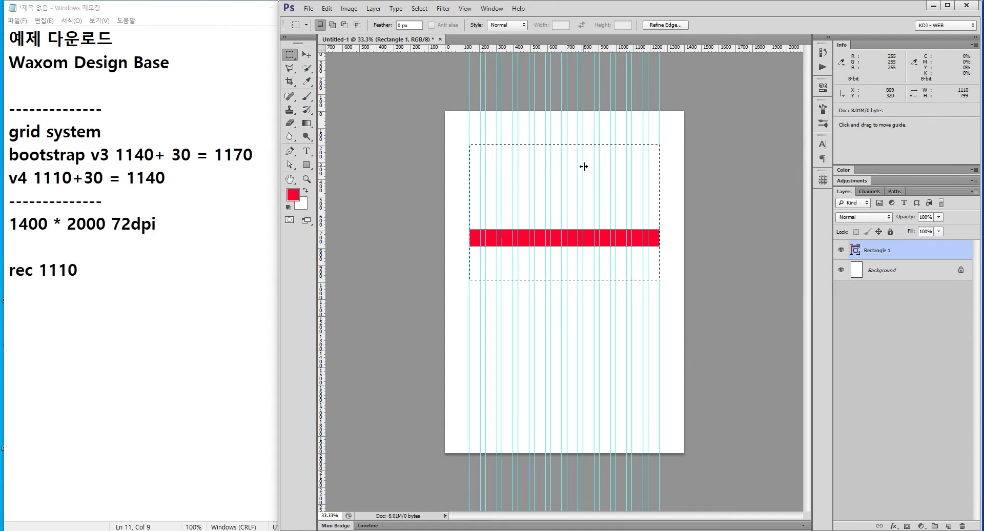
pyautogui.hotkey('ctrl', 'd')
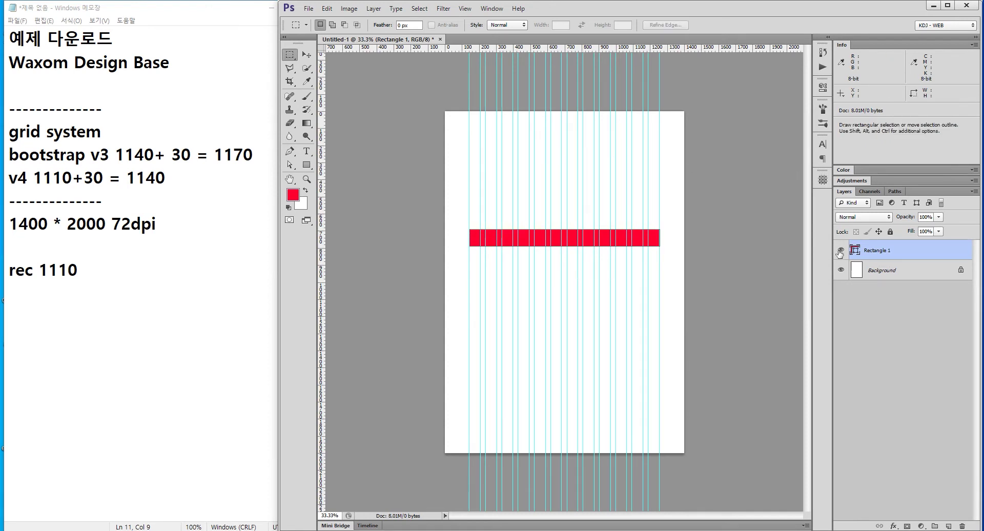
# Delete the horizontal red bar layer and draw a 65px-wide full-height rectangle over the first column.
pyautogui.click(841, 251)
pyautogui.moveTo(879, 252)
pyautogui.mouseDown()
pyautogui.moveTo(943, 503)
pyautogui.moveTo(962, 526)
pyautogui.mouseUp()
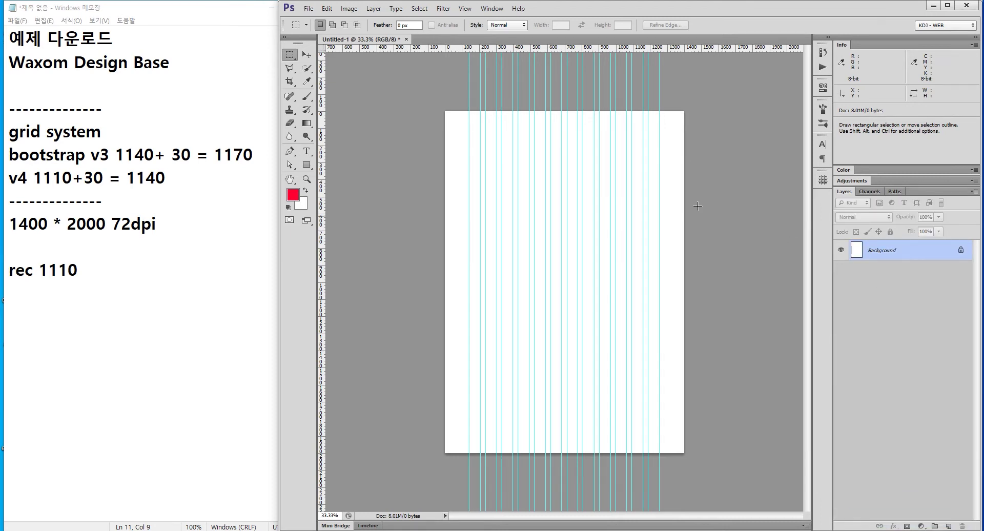
pyautogui.click(307, 165)
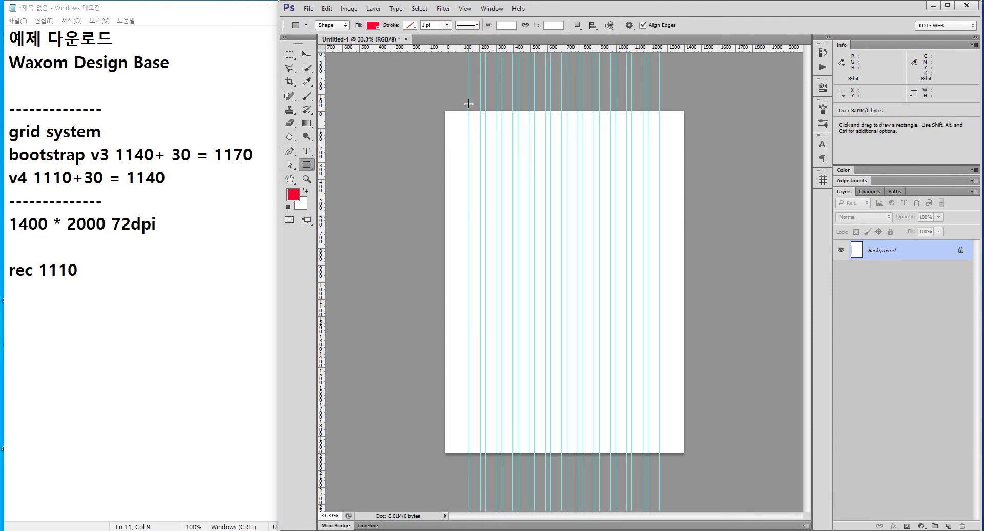
pyautogui.moveTo(469, 104); pyautogui.dragTo(482, 479)
pyautogui.press('v')
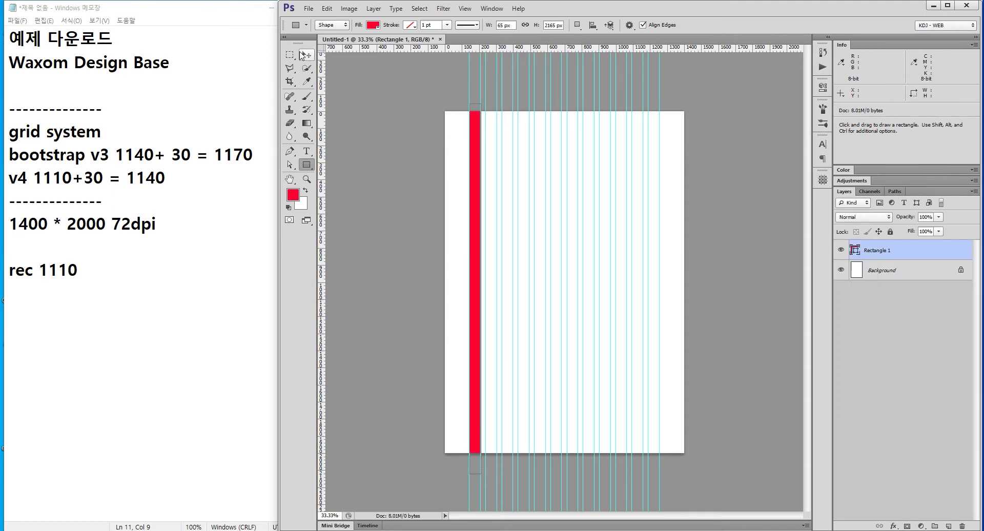
# Alt-drag copies of the red column into each remaining grid column, through the twelfth.
pyautogui.moveTo(474, 136)
pyautogui.mouseDown()
pyautogui.moveTo(612, 157)
pyautogui.moveTo(654, 149)
pyautogui.mouseUp()
pyautogui.keyDown('alt'); pyautogui.click(620, 156); pyautogui.keyUp('alt')
pyautogui.keyDown('alt'); pyautogui.click(647, 232); pyautogui.keyUp('alt')
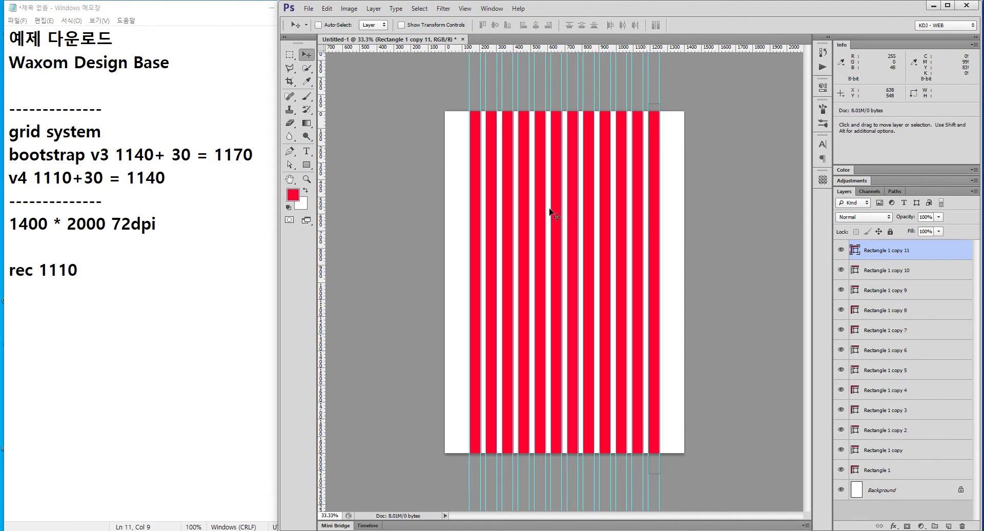
# Select all twelve rectangle layers and merge them into one shape layer.
pyautogui.doubleClick(305, 179)
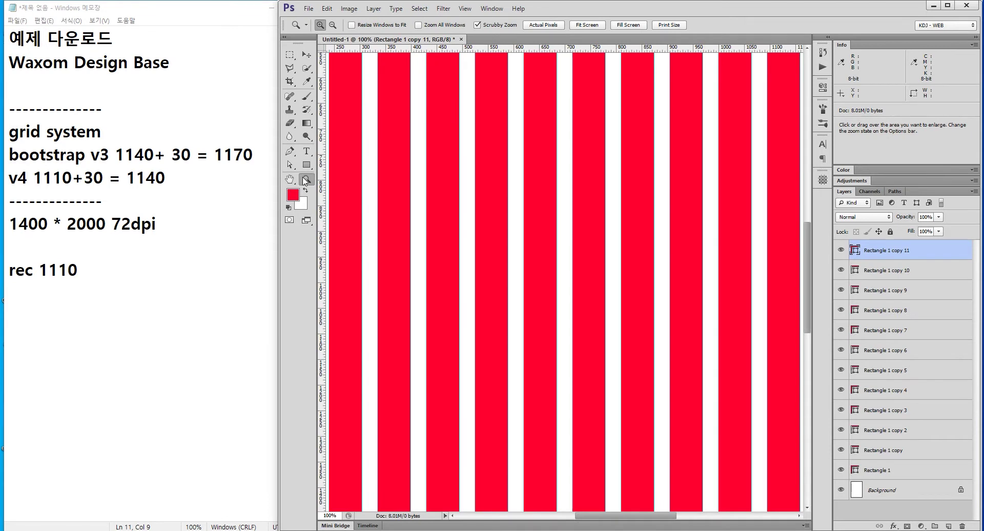
pyautogui.doubleClick(289, 179)
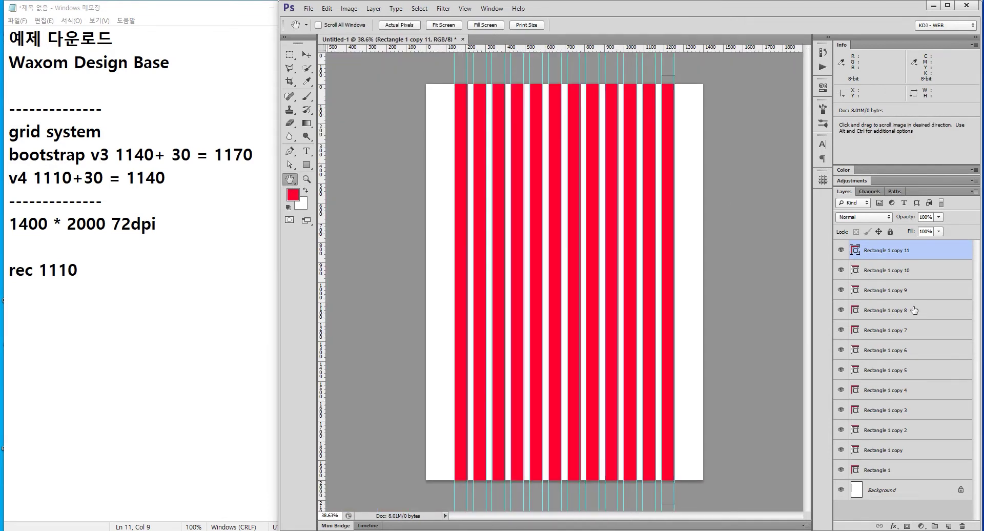
pyautogui.keyDown('shift'); pyautogui.click(881, 469); pyautogui.keyUp('shift')
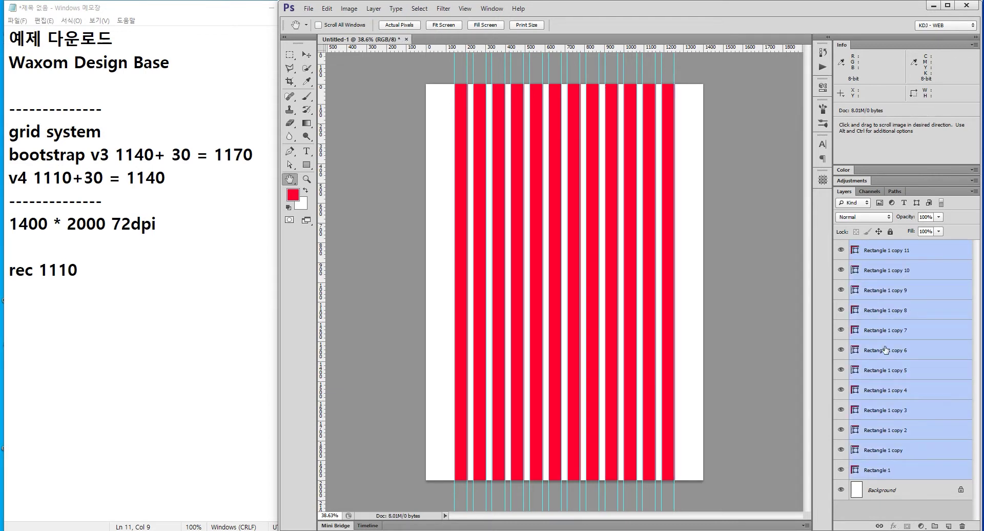
pyautogui.rightClick(875, 468)
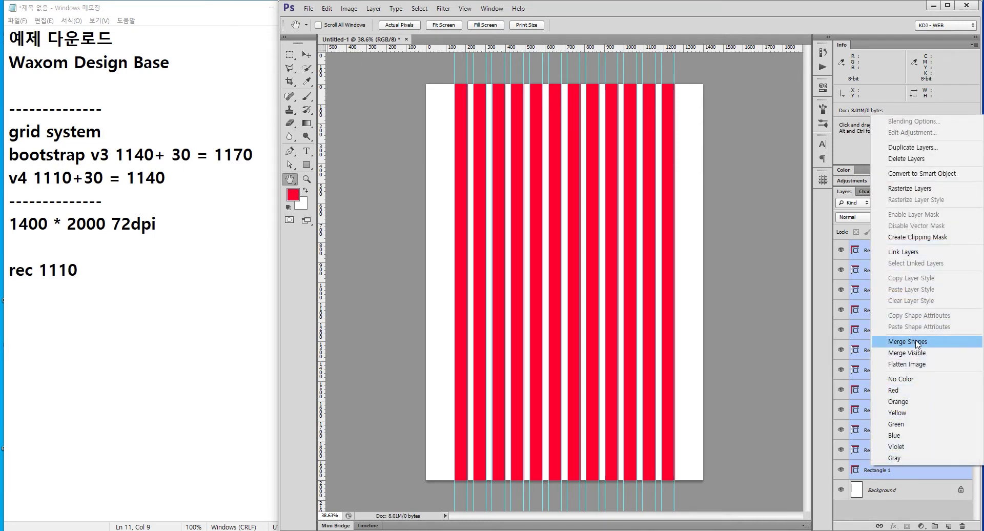
pyautogui.click(917, 342)
# Rename the merged layer '12 col - 1110' and bring Notepad to the front.
pyautogui.doubleClick(888, 250)
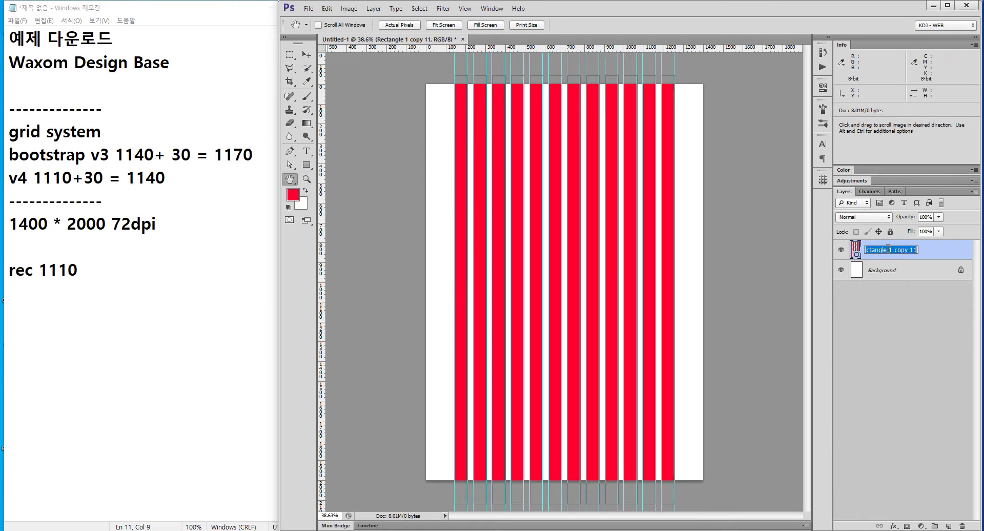
pyautogui.write('12 co')
pyautogui.write('l - 1')
pyautogui.write('110')
pyautogui.press('Return')
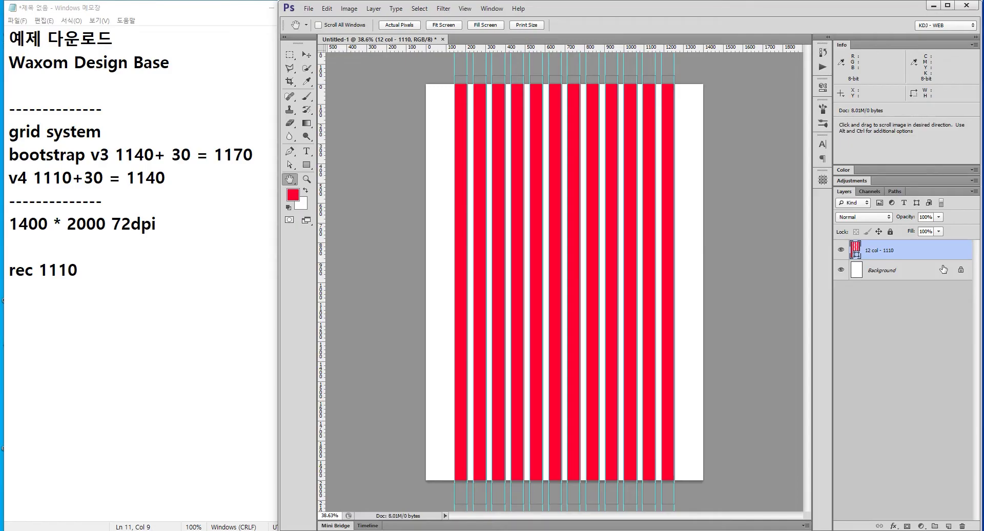
pyautogui.click(147, 276)
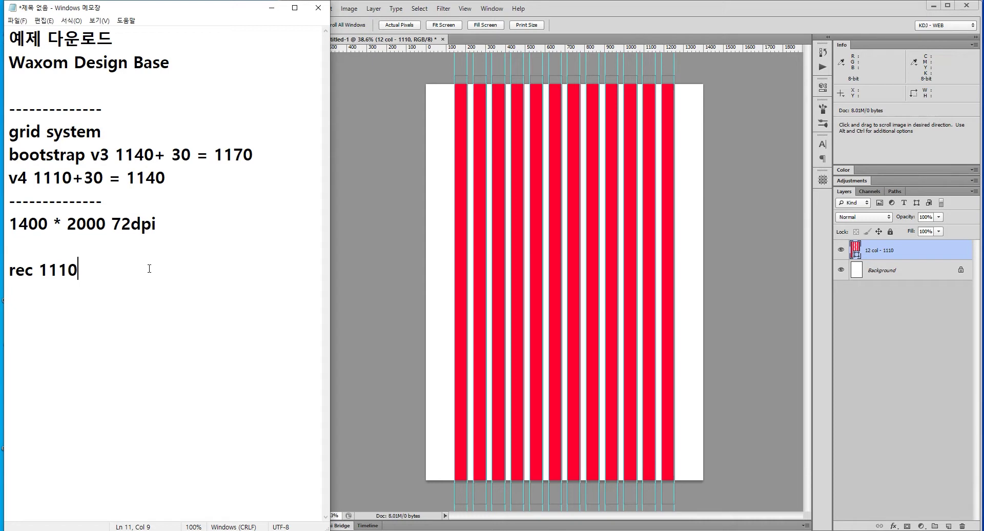
# Add a new line below 'rec 1110' reading 27.
pyautogui.press('Return')
pyautogui.write('26')
pyautogui.press('BackSpace')
pyautogui.write('87')
pyautogui.press('BackSpace')
pyautogui.press('BackSpace')
pyautogui.write('6')
pyautogui.press('BackSpace')
pyautogui.write('7')
# Complete the line as '1px 27px transparent' and return to Photoshop.
pyautogui.press('Home')
pyautogui.write('1px')
pyautogui.press('End')
pyautogui.write('px')
pyautogui.press('BackSpace')
pyautogui.press('BackSpace')
pyautogui.write('px ')
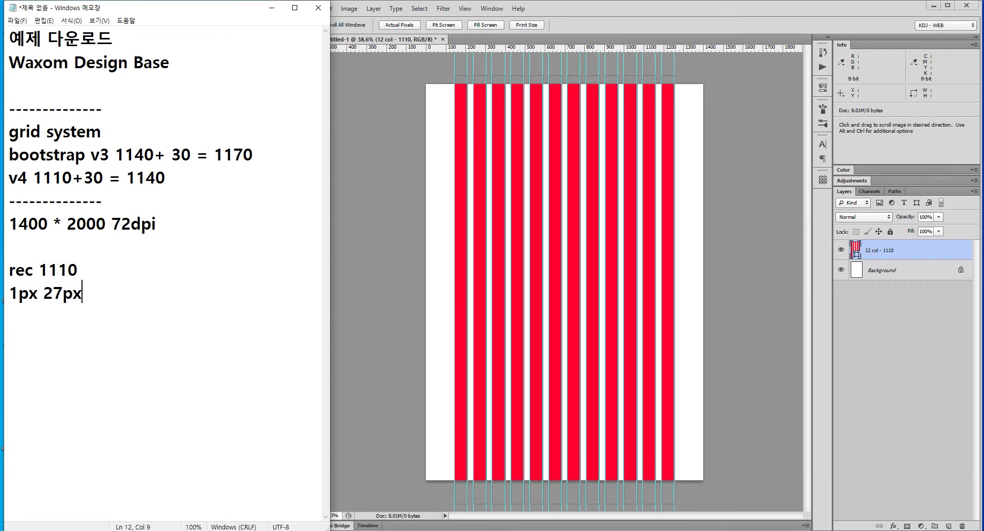
pyautogui.write('tr')
pyautogui.write('anspare')
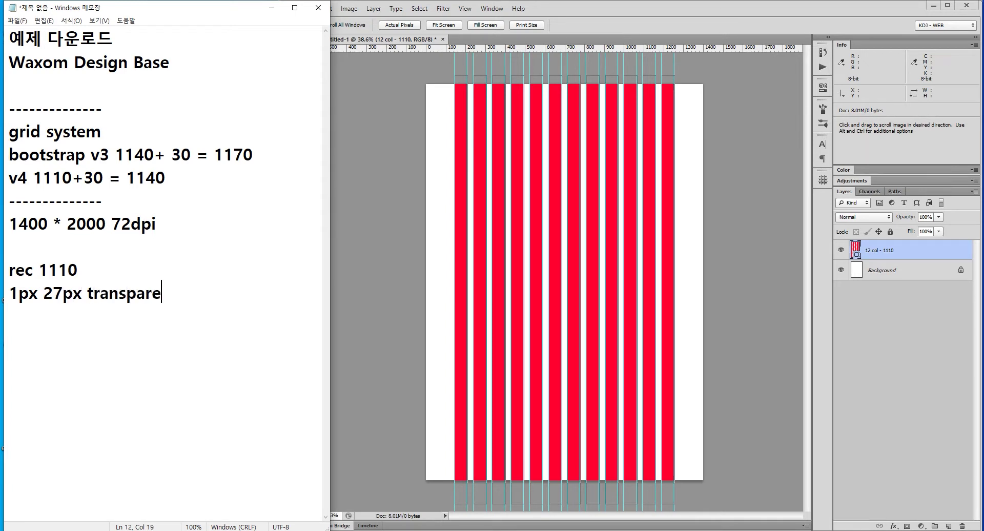
pyautogui.write('nt')
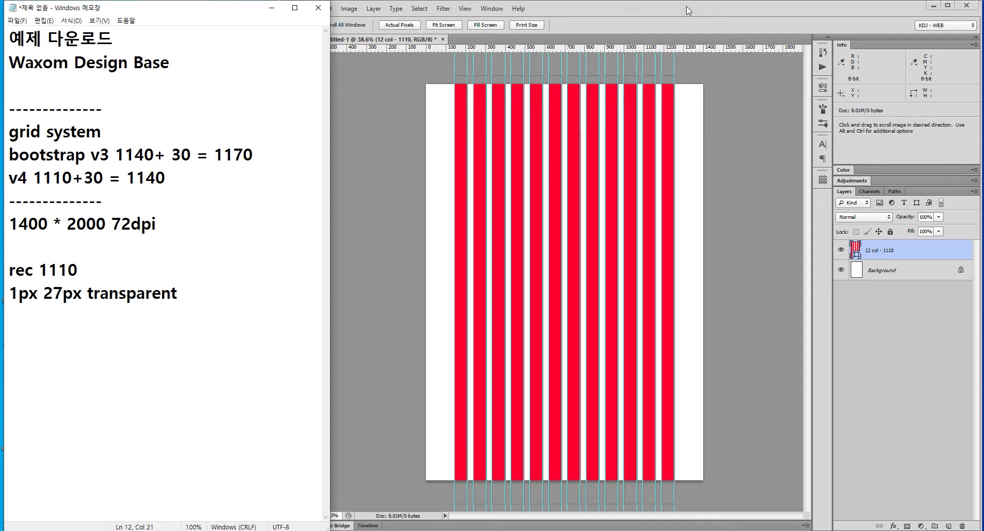
pyautogui.click(689, 11)
pyautogui.click(315, 11)
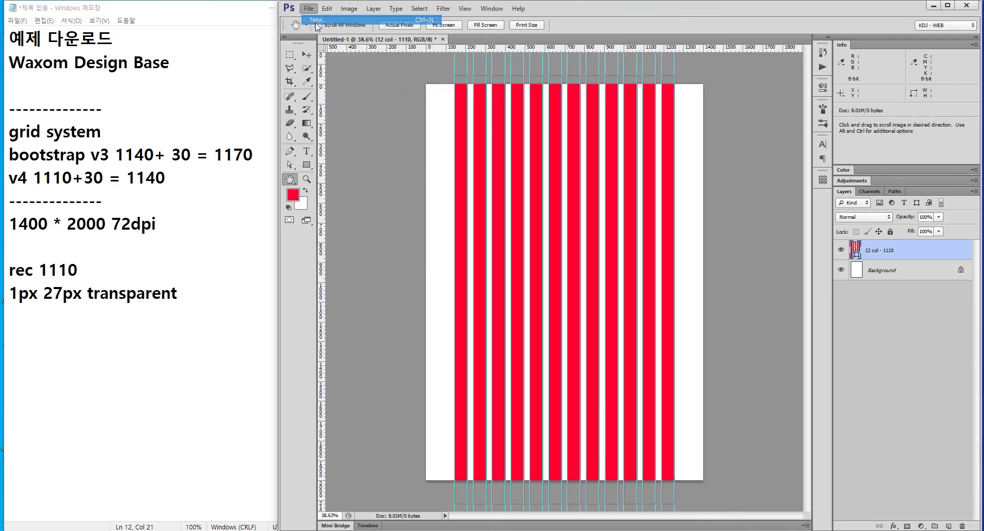
# Create a 1 × 27 px transparent document and zoom in until the strip fills the view.
pyautogui.click(459, 142)
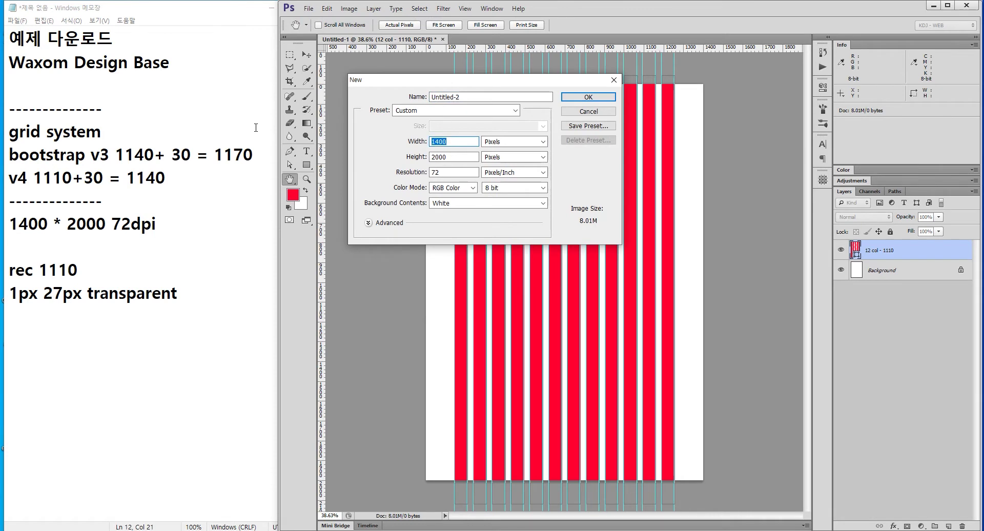
pyautogui.write('1')
pyautogui.press('Tab')
pyautogui.press('Tab')
pyautogui.write('27')
pyautogui.click(481, 204)
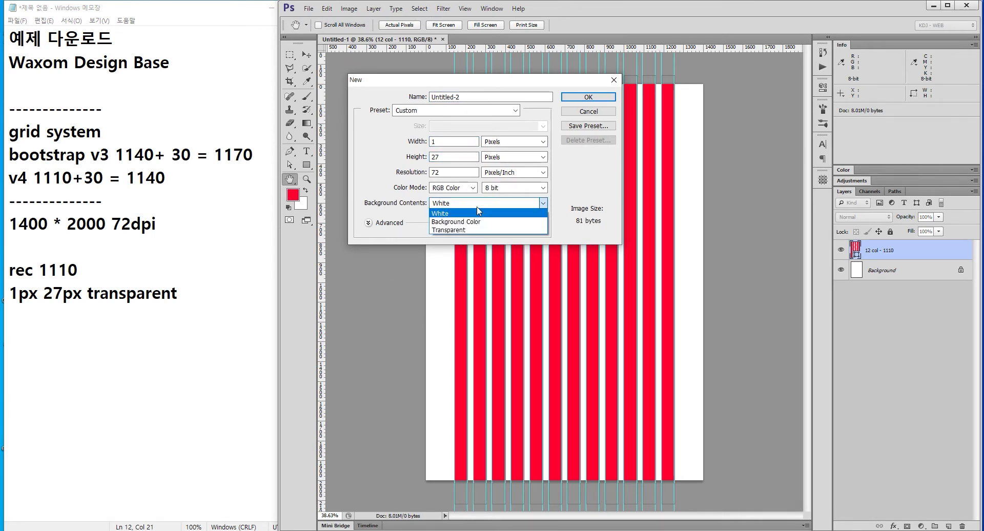
pyautogui.click(455, 230)
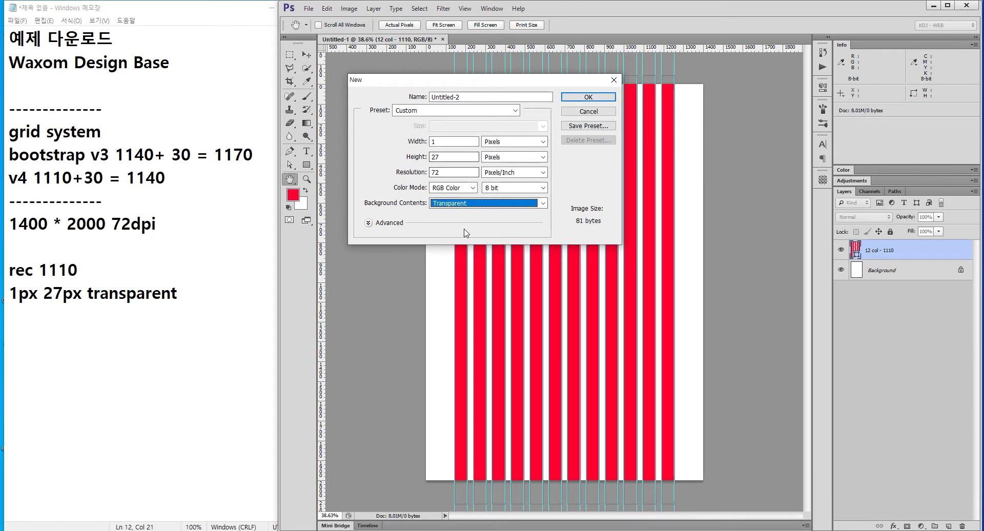
pyautogui.hotkey('alt', 'Tab')
pyautogui.hotkey('shift', 'Home')
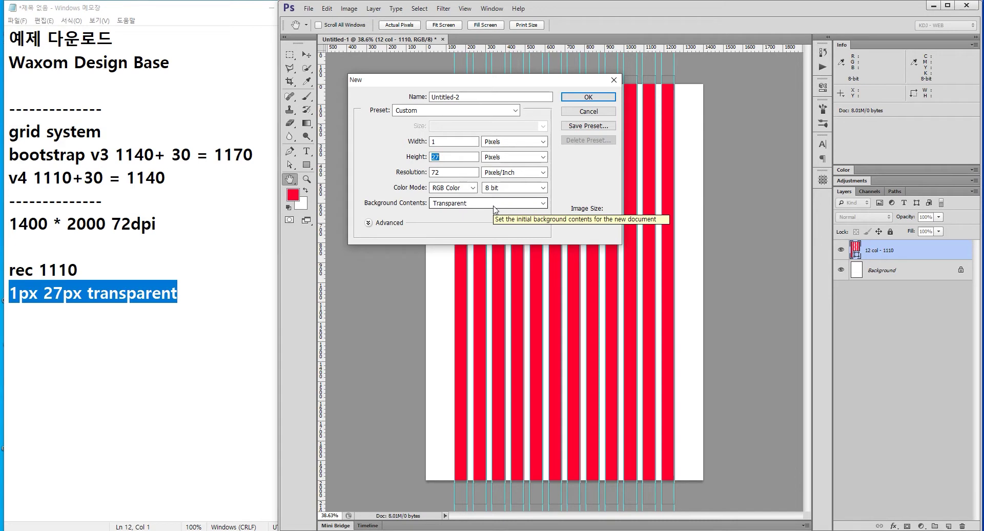
pyautogui.click(588, 98)
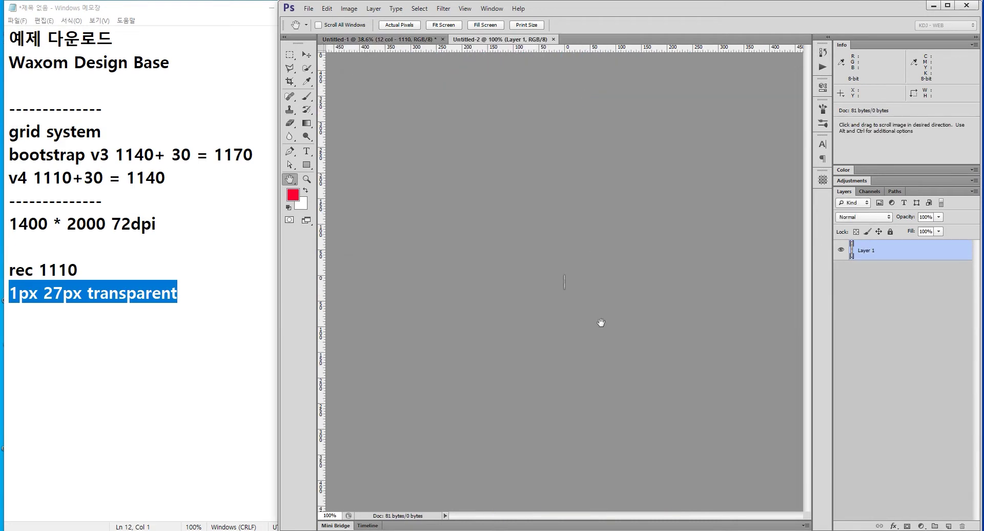
pyautogui.keyDown('ctrl'); pyautogui.click(565, 283); pyautogui.keyUp('ctrl')
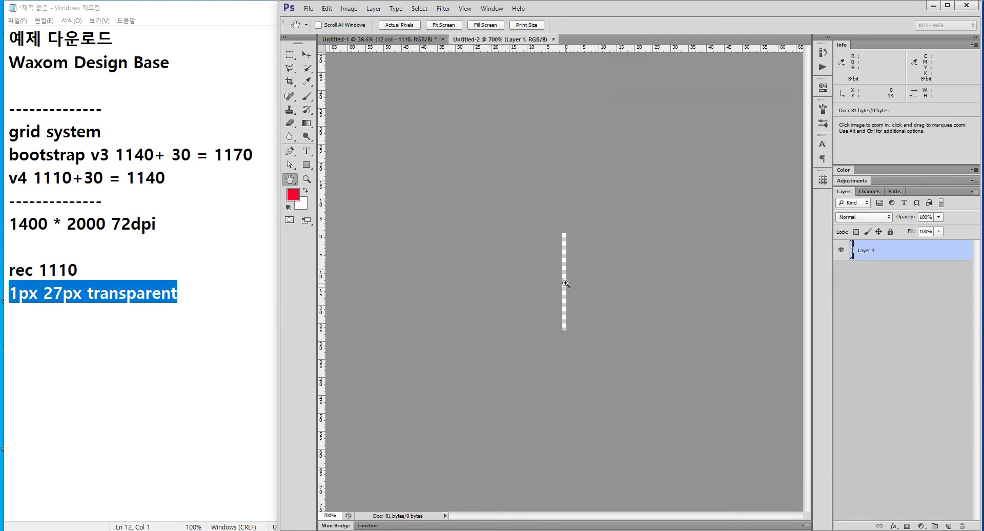
pyautogui.keyDown('ctrl'); pyautogui.click(565, 284); pyautogui.keyUp('ctrl')
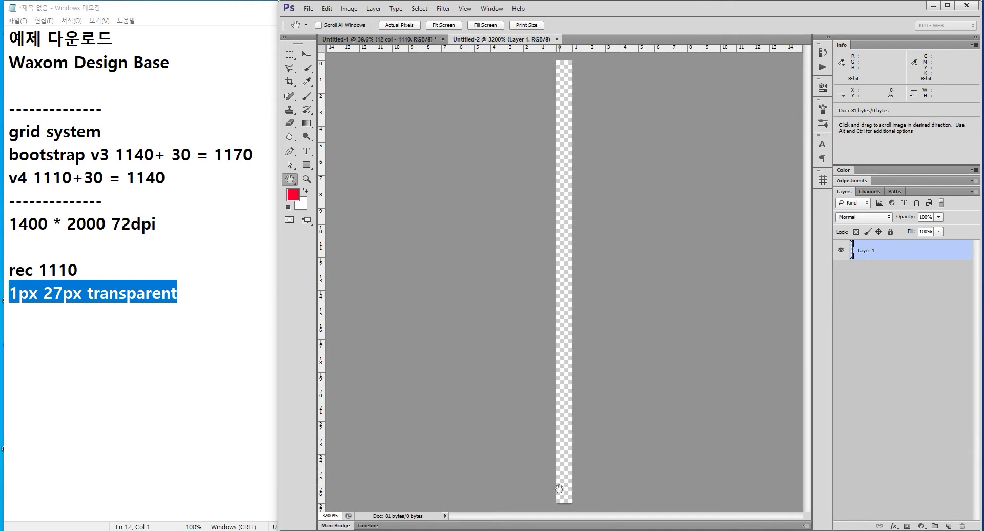
# Select the strip's bottom pixel row with the Single Row Marquee.
pyautogui.click(290, 56)
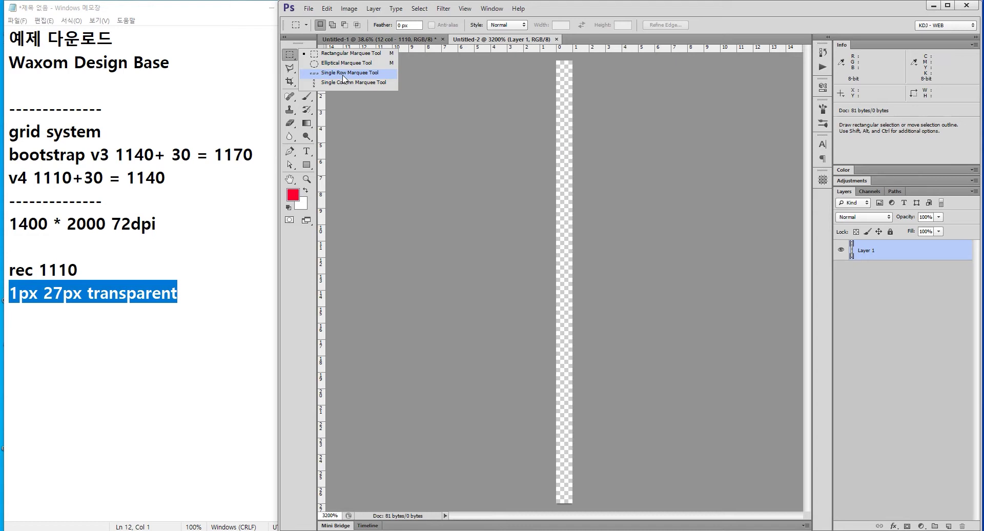
pyautogui.click(344, 77)
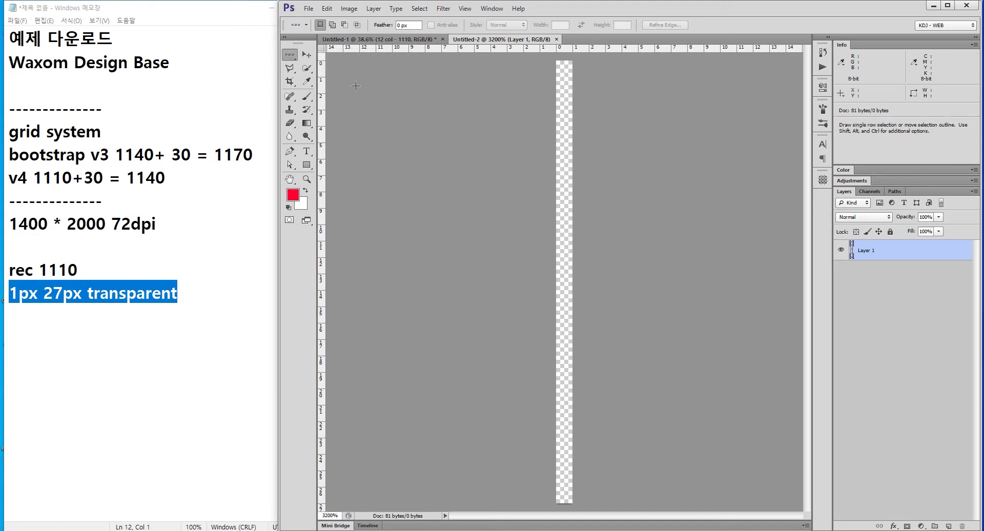
pyautogui.click(564, 489)
# Fill the selected row with blue #0000ff, then select the whole strip.
pyautogui.click(293, 195)
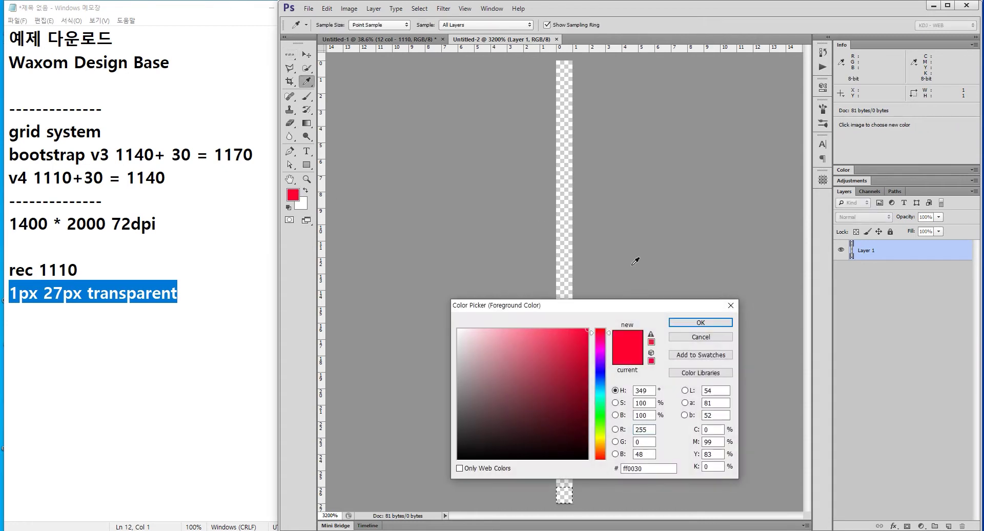
pyautogui.write('0000ff')
pyautogui.press('Return')
pyautogui.hotkey('alt', 'BackSpace')
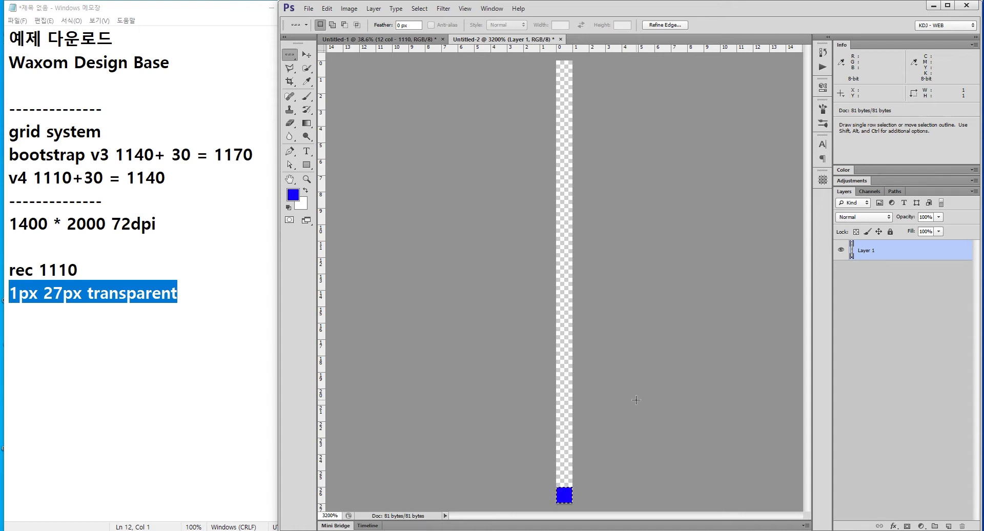
pyautogui.hotkey('ctrl', 'a')
pyautogui.click(322, 10)
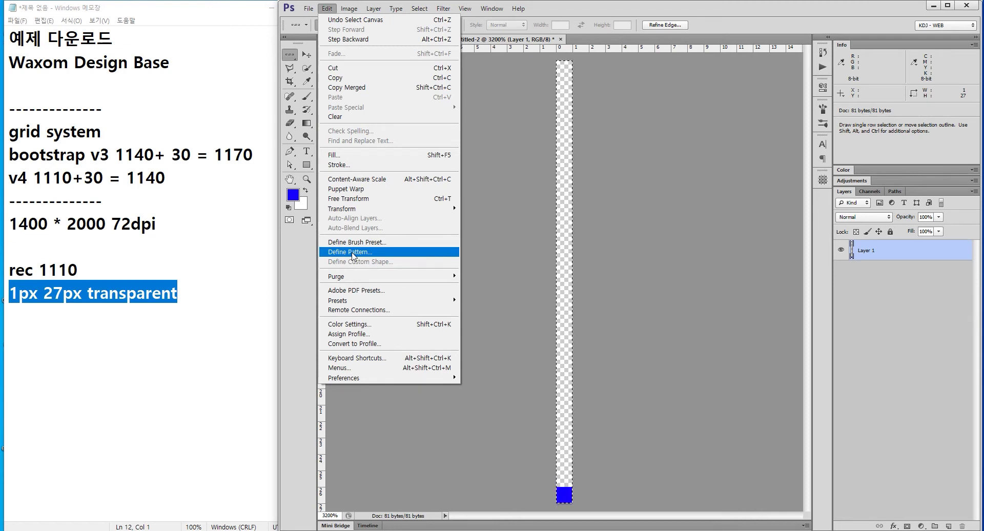
# Name the new pattern 'waxom 27line' and paste that name onto a new Notepad line.
pyautogui.click(353, 255)
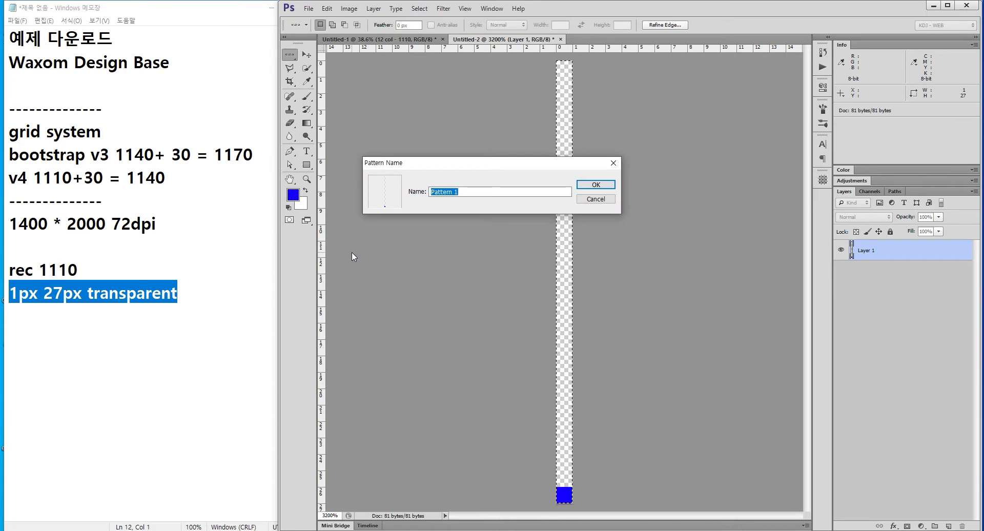
pyautogui.write('wax')
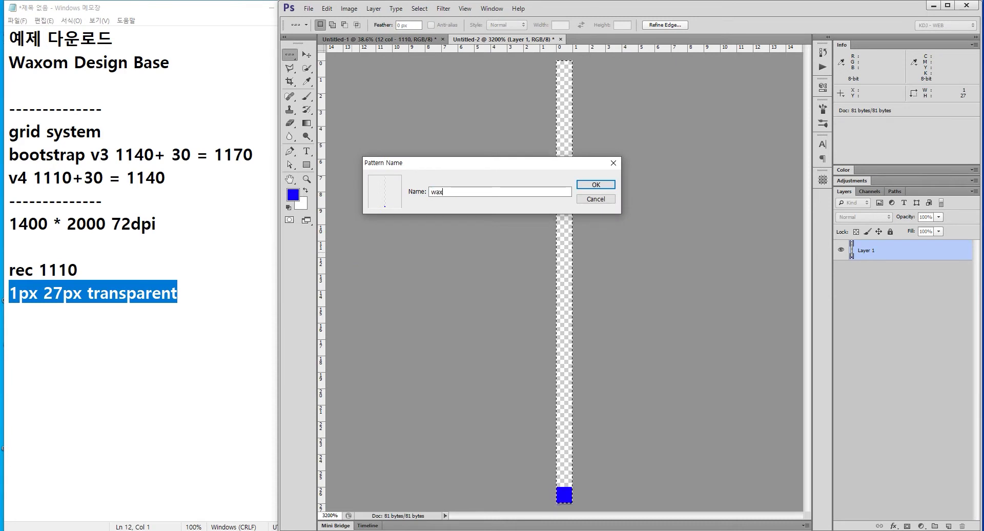
pyautogui.write('om 27line')
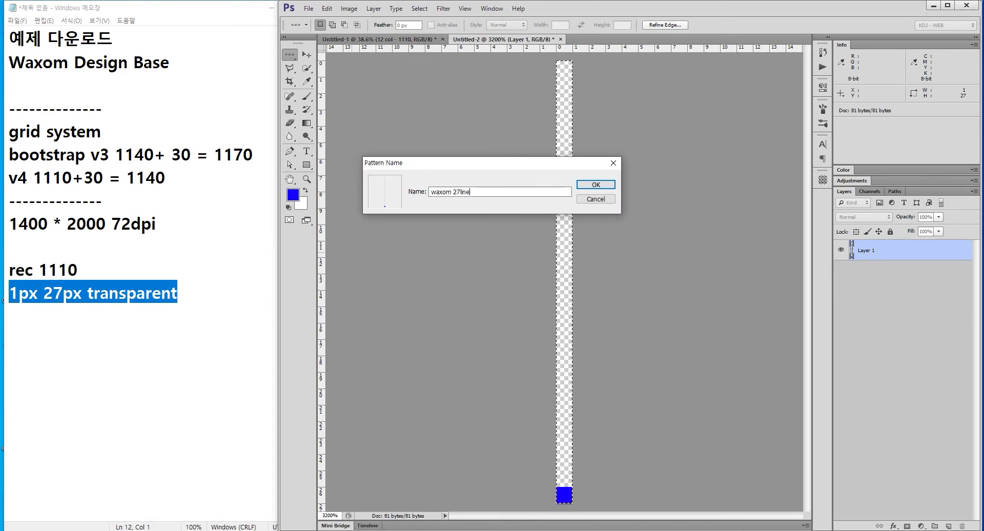
pyautogui.hotkey('ctrl', 'a')
pyautogui.hotkey('ctrl', 'c')
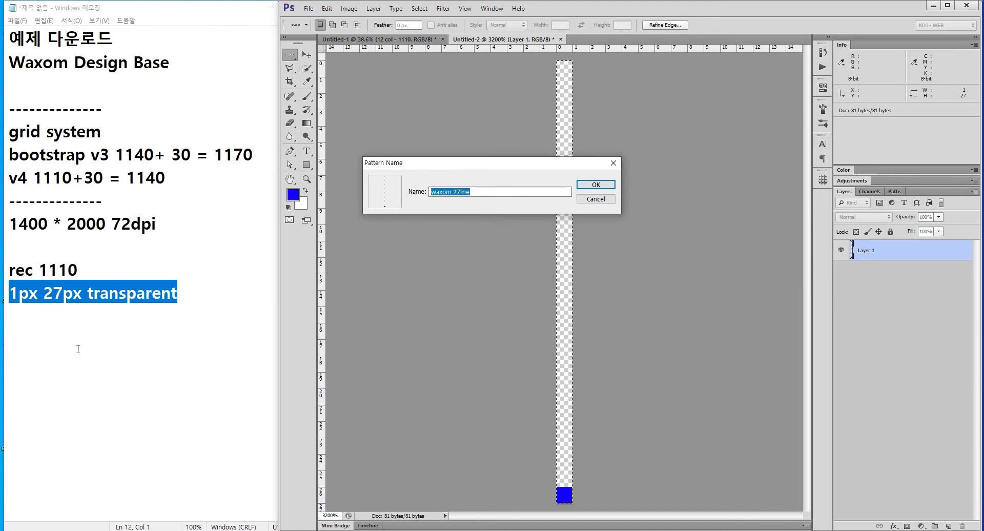
pyautogui.click(198, 309)
pyautogui.press('Return')
pyautogui.press('Return')
pyautogui.hotkey('ctrl', 'v')
pyautogui.press('Return')
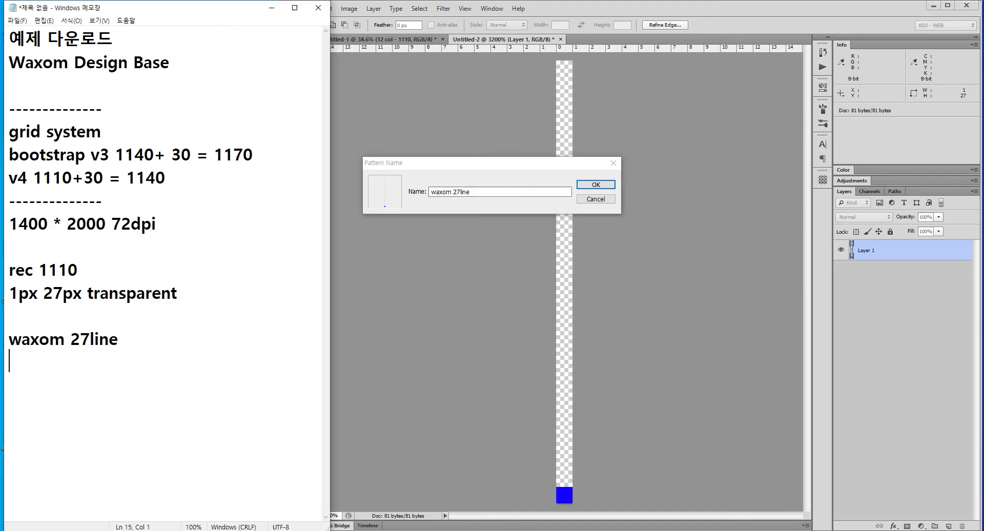
# Confirm the waxom 27line pattern and close the strip document.
pyautogui.click(491, 192)
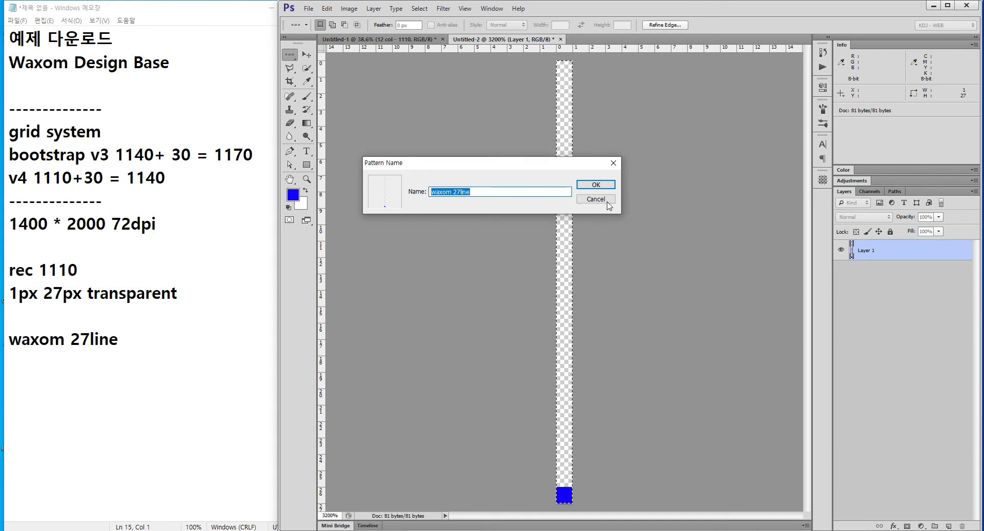
pyautogui.click(597, 185)
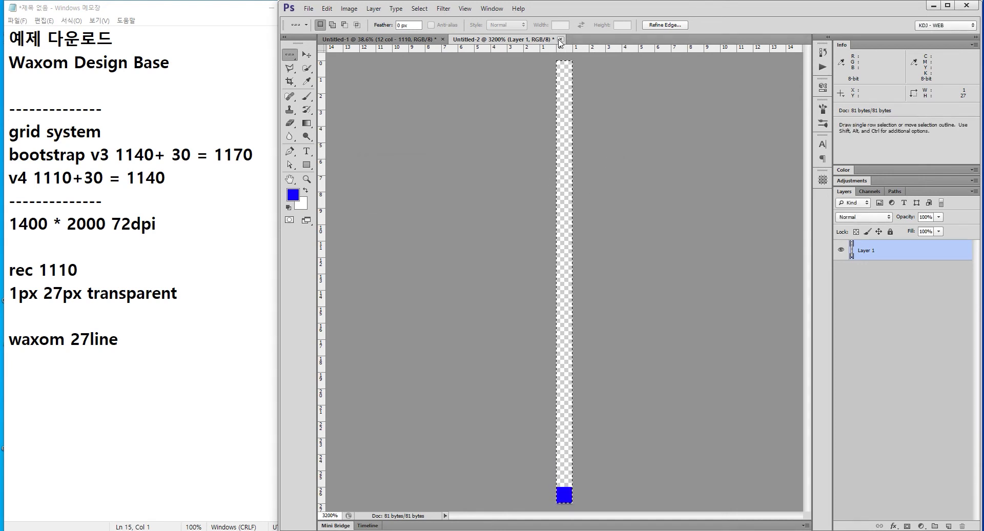
pyautogui.click(560, 40)
# Discard the pattern document's changes and add an empty Layer 1 above Background.
pyautogui.click(491, 203)
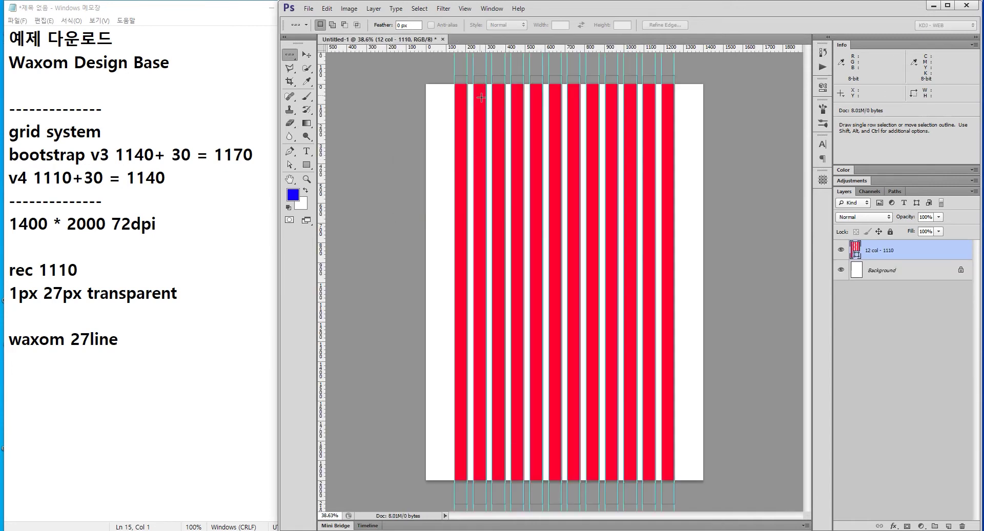
pyautogui.click(897, 271)
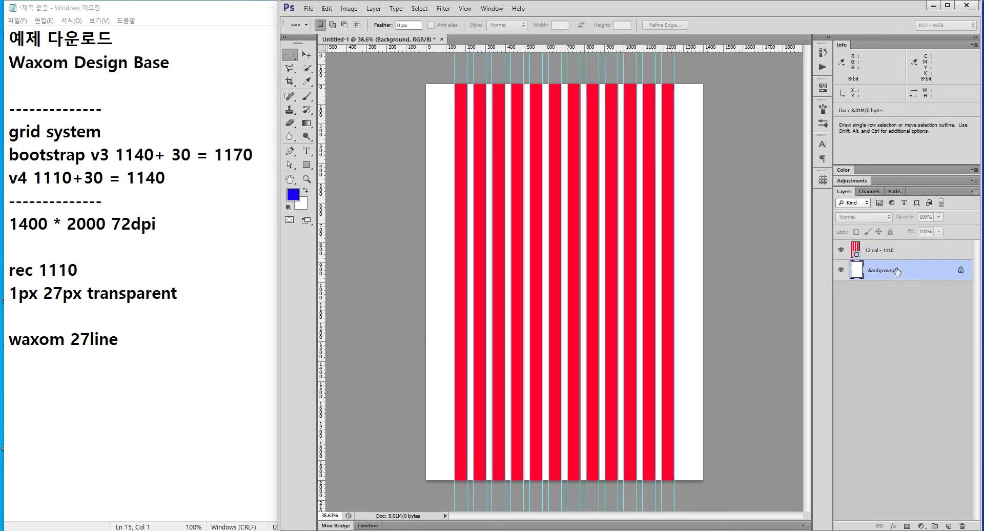
pyautogui.click(949, 526)
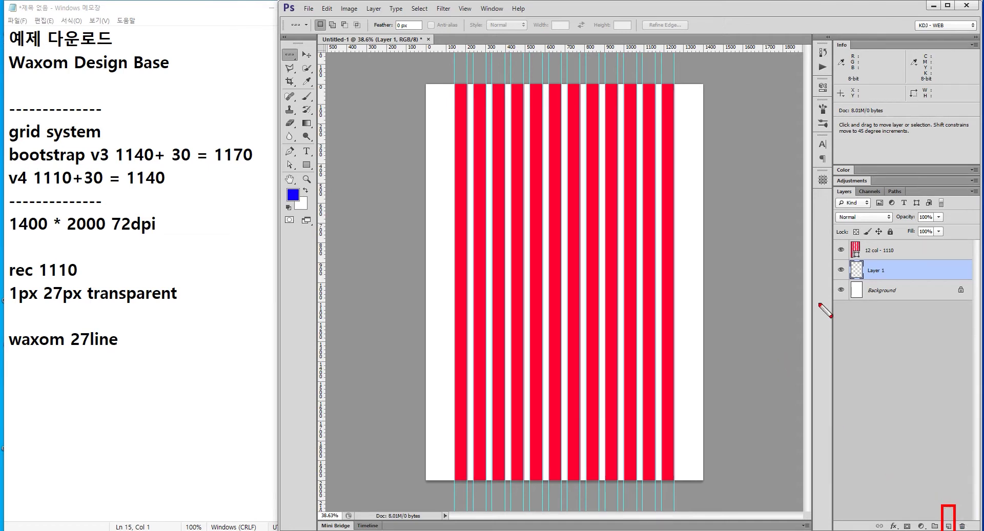
pyautogui.click(326, 8)
pyautogui.moveTo(342, 208)
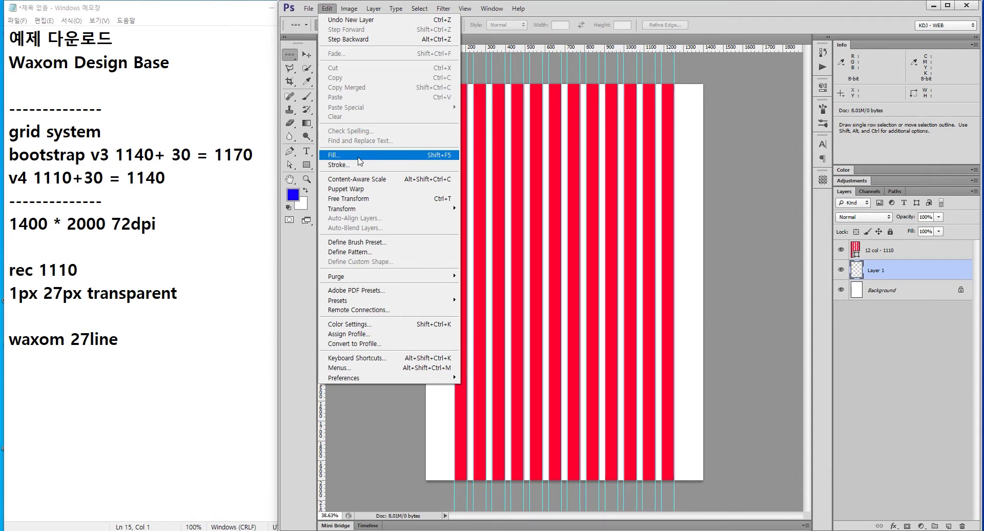
# Fill Layer 1 using the waxom 27line custom pattern.
pyautogui.click(359, 157)
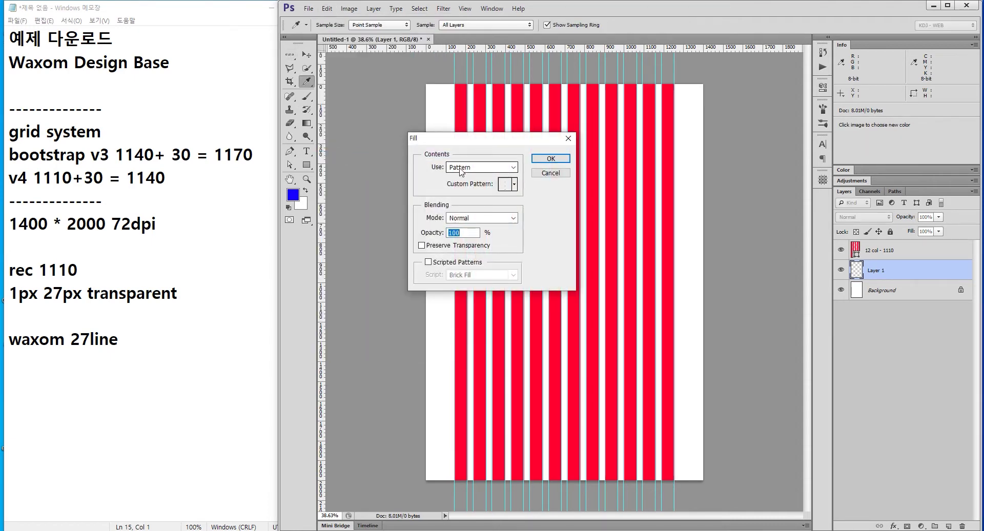
pyautogui.click(507, 188)
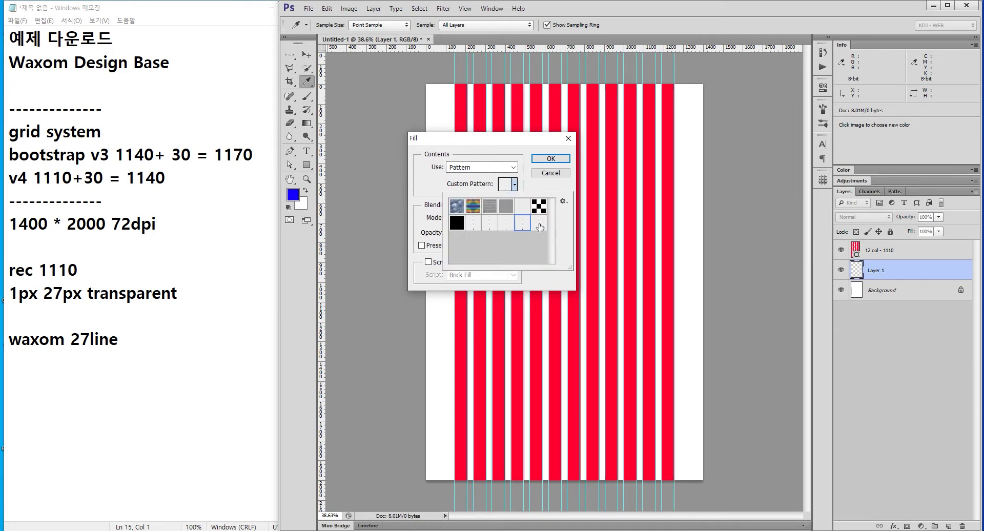
pyautogui.click(540, 225)
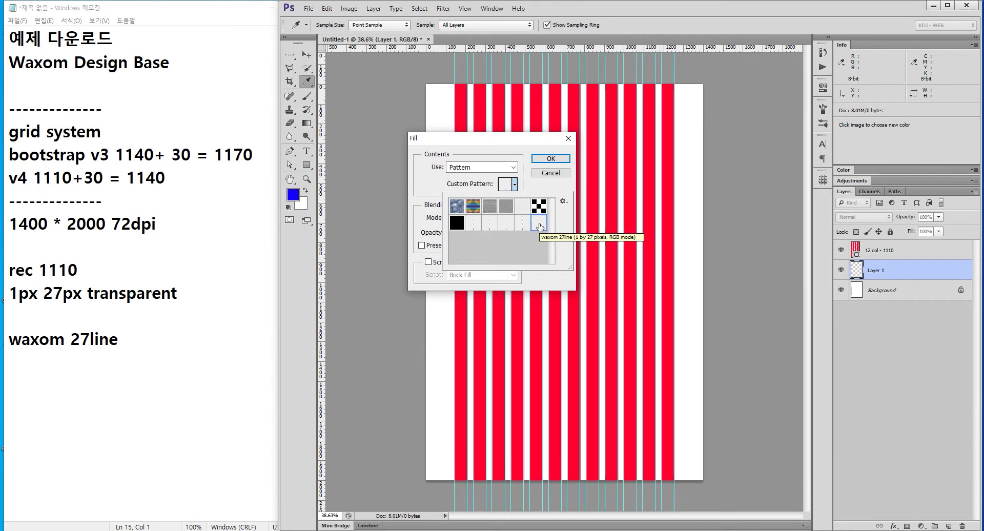
pyautogui.click(551, 158)
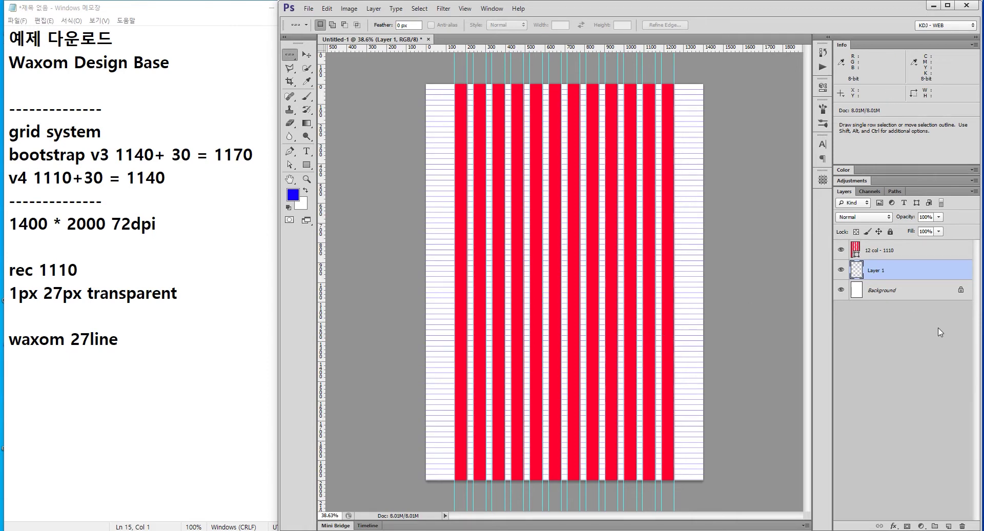
# Group the 12 col - 1110 and Layer 1 layers into a group named GRID.
pyautogui.keyDown('shift'); pyautogui.click(908, 255); pyautogui.keyUp('shift')
pyautogui.press('ctrl')
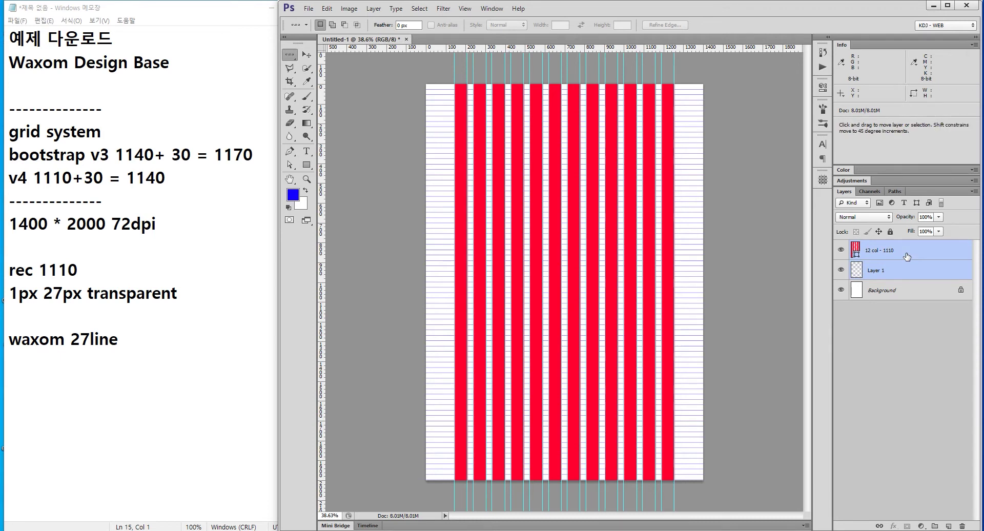
pyautogui.hotkey('ctrl', 'g')
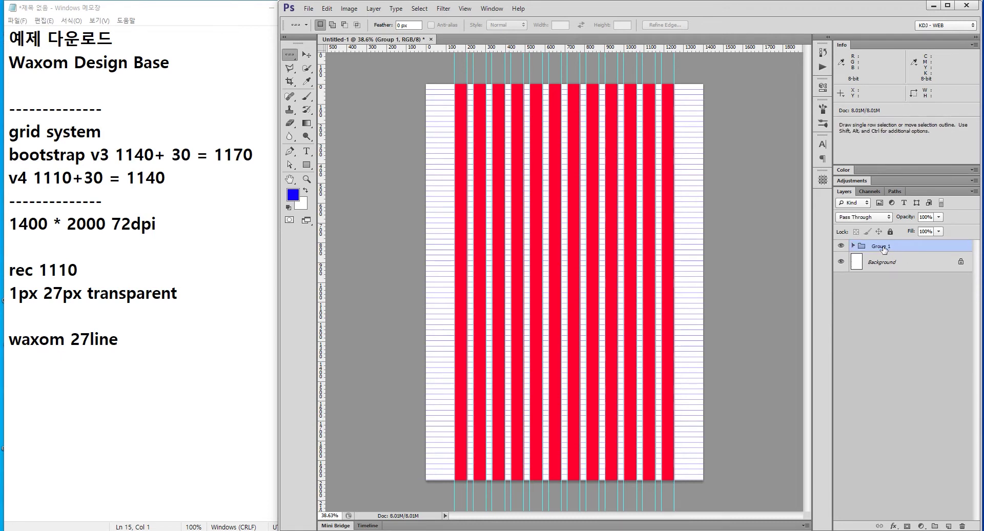
pyautogui.doubleClick(882, 246)
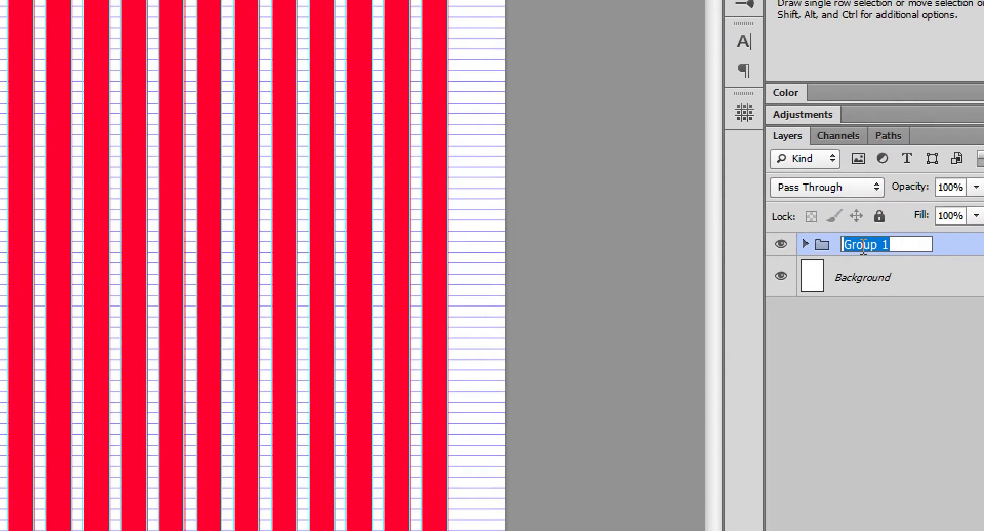
pyautogui.write('GR')
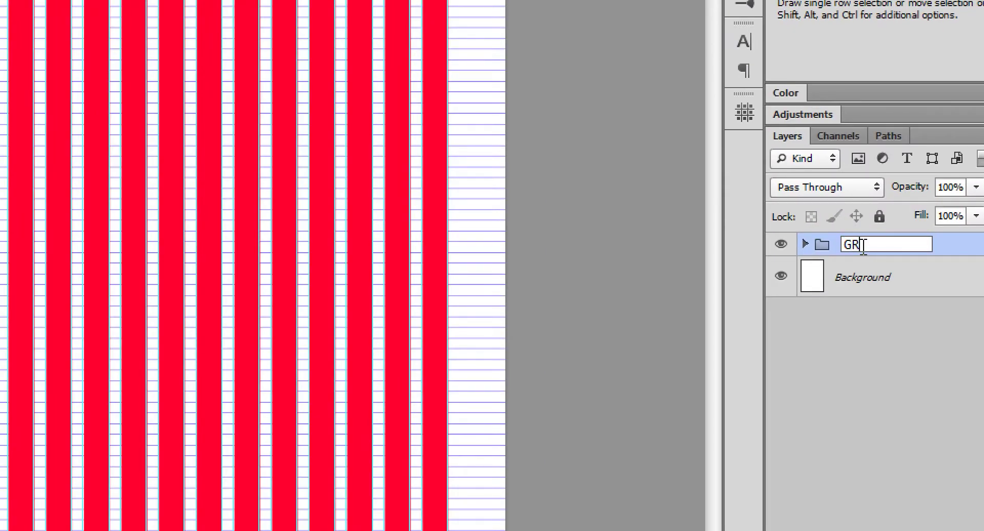
pyautogui.write('ID')
pyautogui.press('Return')
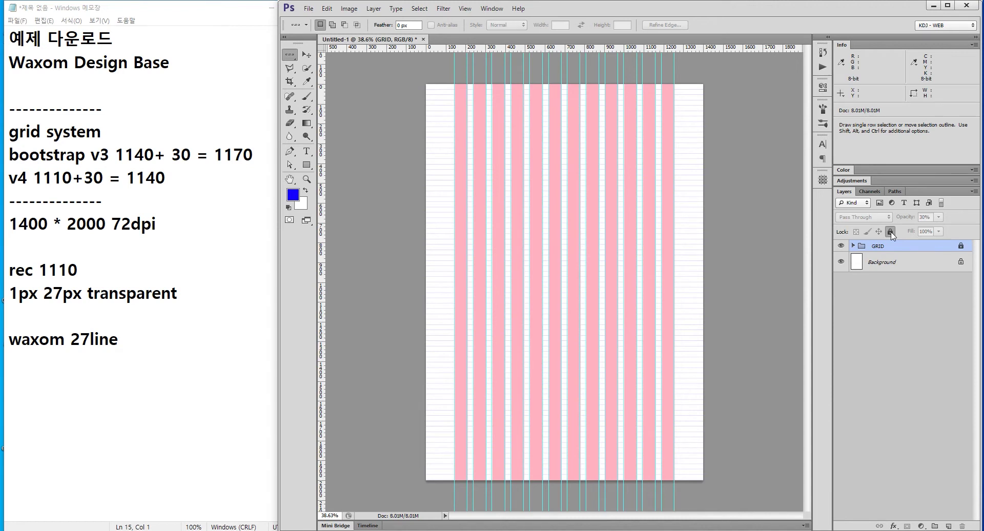
# Set the GRID group's opacity to 30%.
pyautogui.click(891, 233)
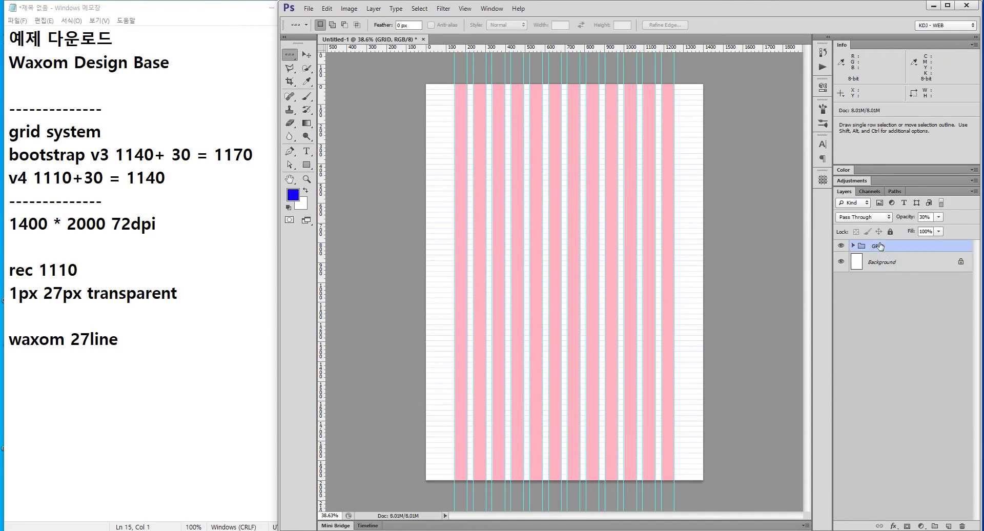
pyautogui.press('1')
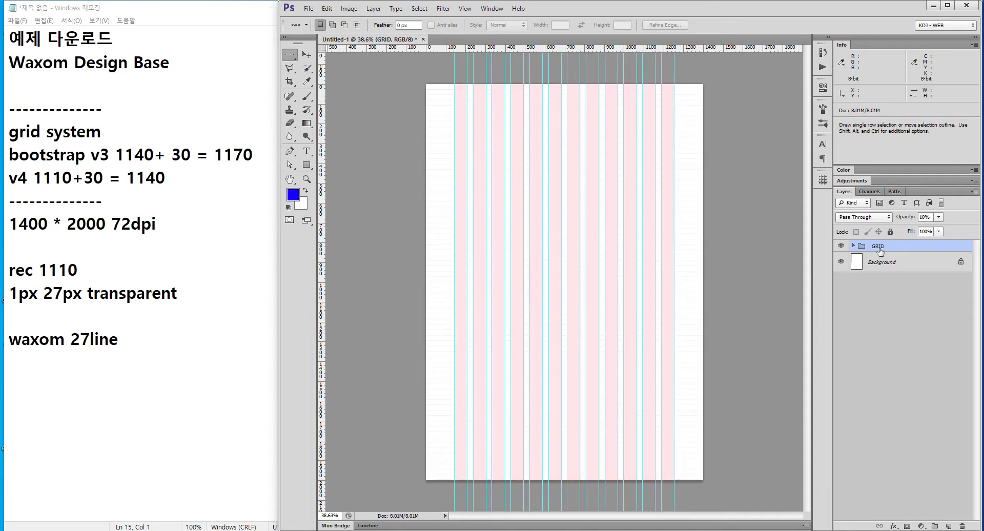
pyautogui.click(939, 217)
pyautogui.press('0')
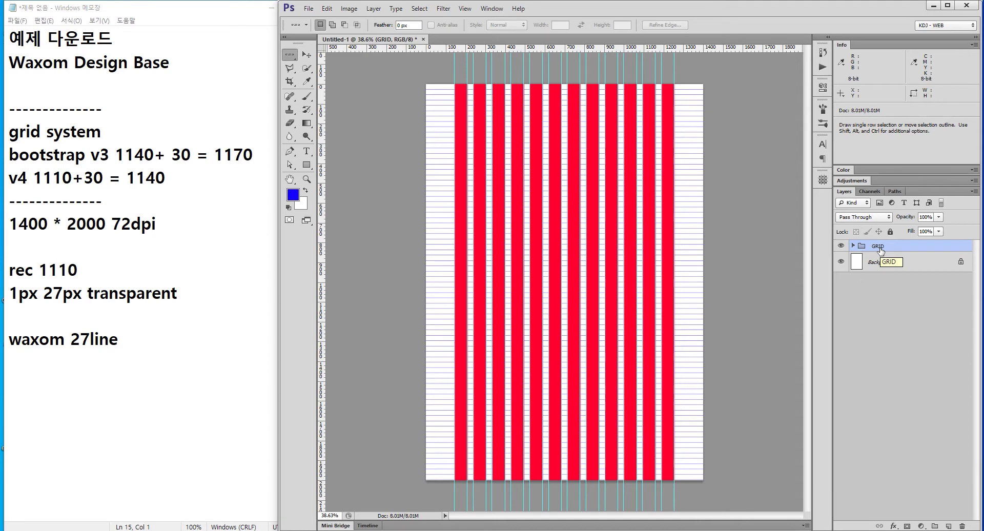
pyautogui.press('3')
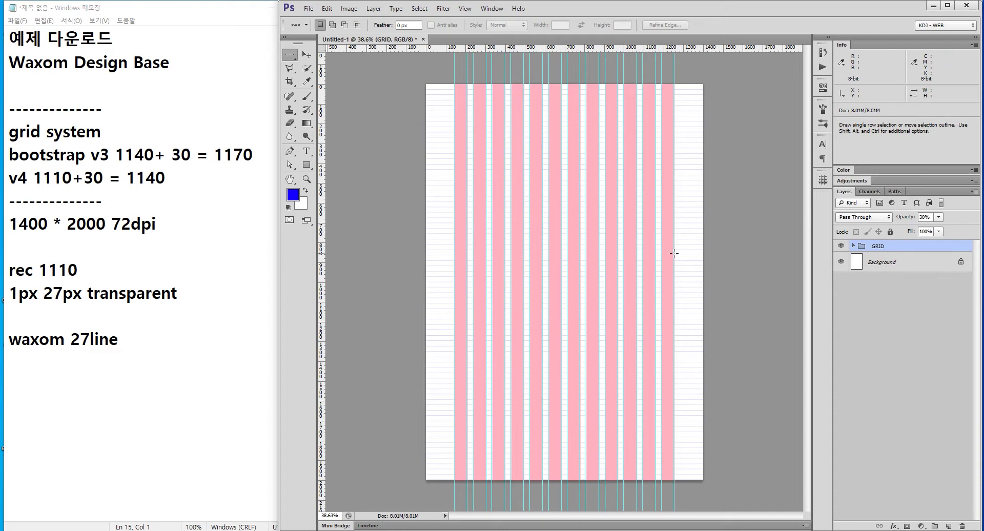
# Paste the dashed separator line below the waxom 27line note.
pyautogui.doubleClick(119, 206)
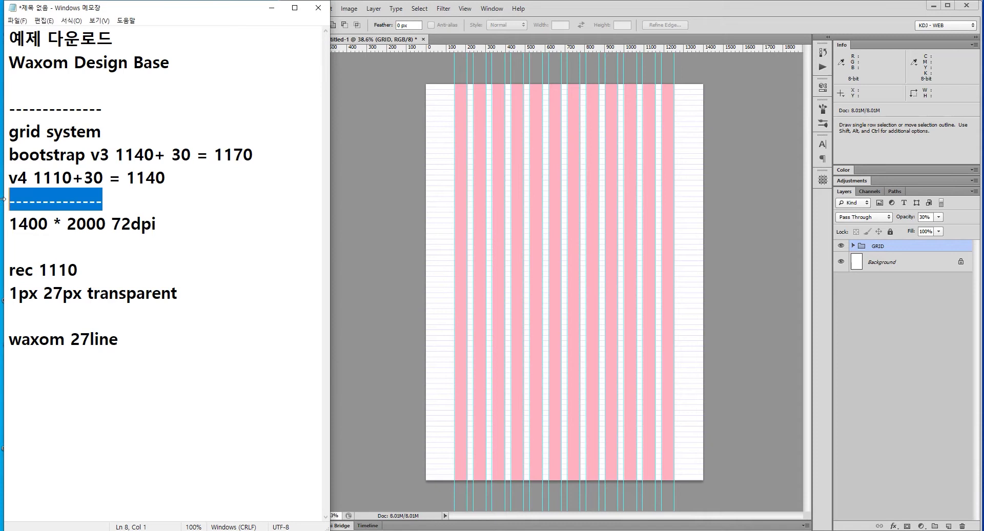
pyautogui.click(235, 376)
pyautogui.write('--------------')
pyautogui.press('Return')
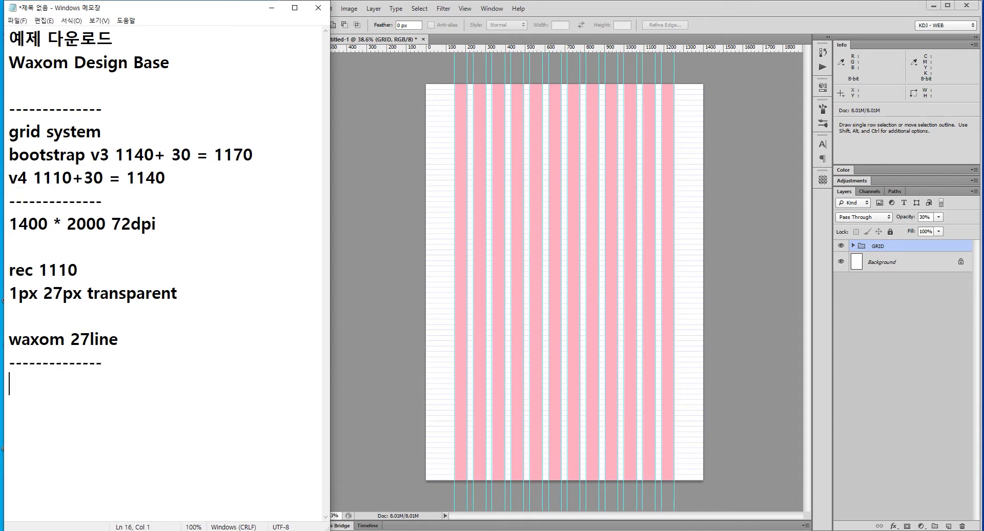
# Type the headings TYPOGRAPHY, BUTTON & LINKS and COLORS on separate lines.
pyautogui.write('TYPE')
pyautogui.press('BackSpace')
pyautogui.write('OPG')
pyautogui.press('BackSpace')
pyautogui.press('BackSpace')
pyautogui.write('GR')
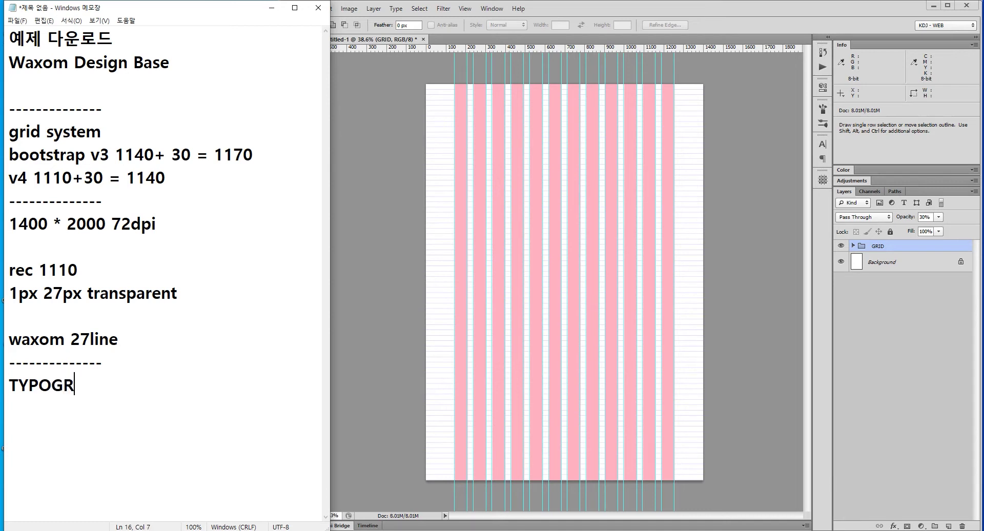
pyautogui.write('APHY')
pyautogui.press('BackSpace')
pyautogui.write('HY')
pyautogui.write('BUTTO')
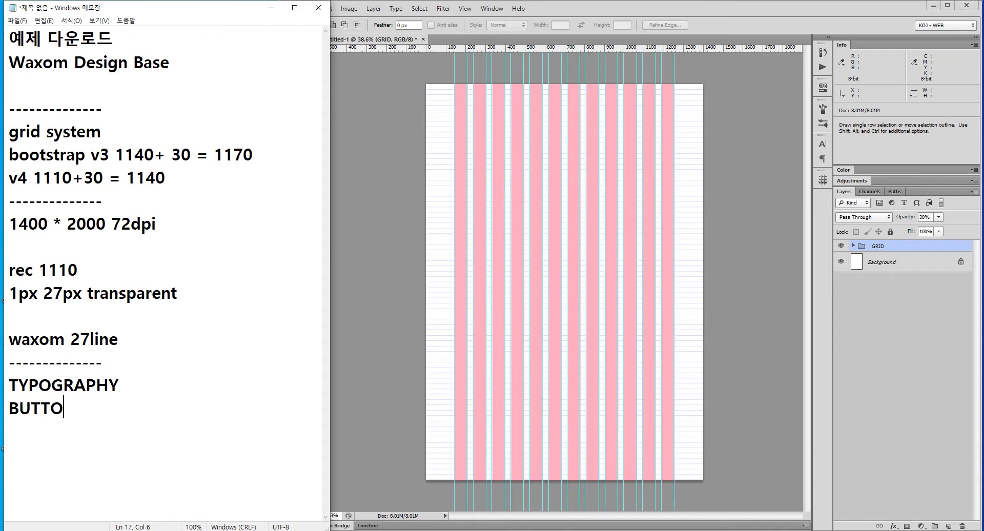
pyautogui.write('N & LI')
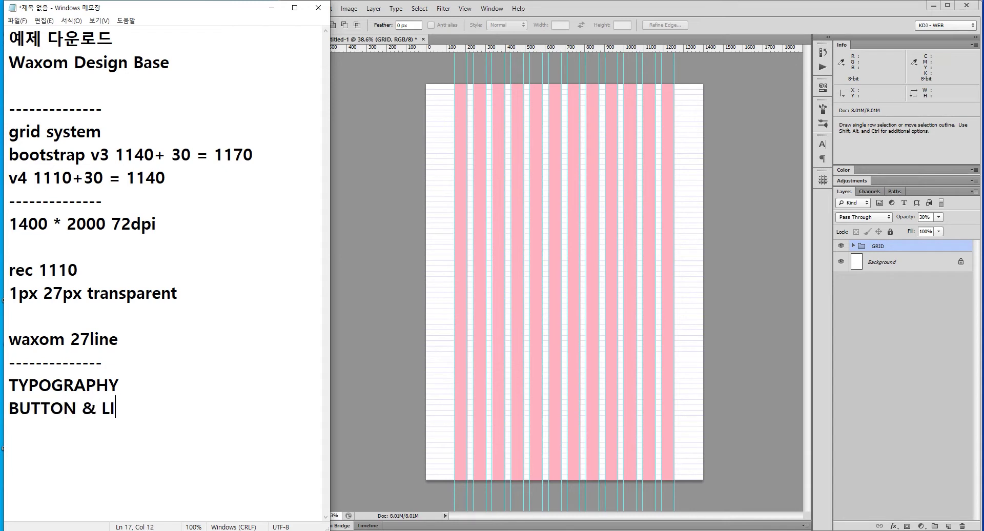
pyautogui.write('NKS ')
pyautogui.write('COLOR')
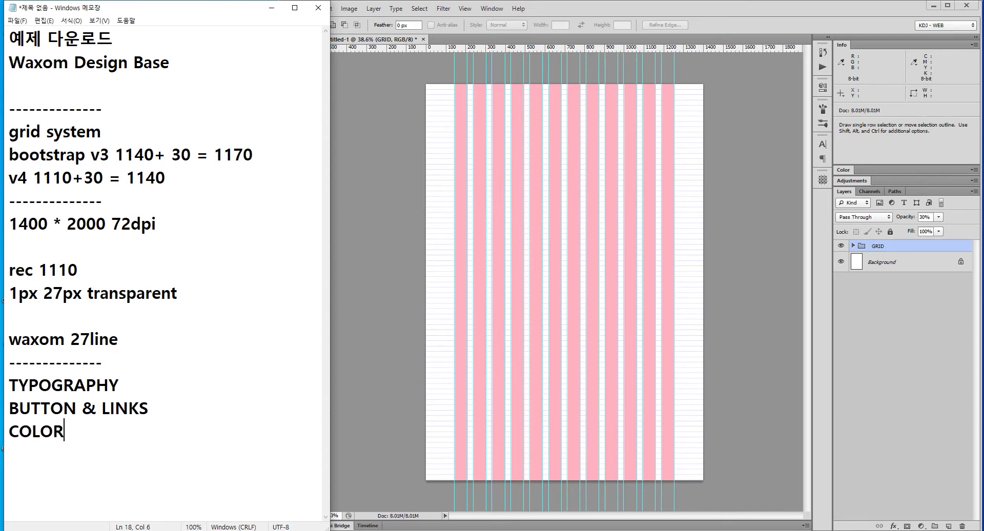
pyautogui.write('S')
pyautogui.press('Return')
pyautogui.press('Return')
pyautogui.press('Return')
pyautogui.press('Return')
pyautogui.press('Return')
pyautogui.press('Return')
pyautogui.press('Return')
pyautogui.press('Return')
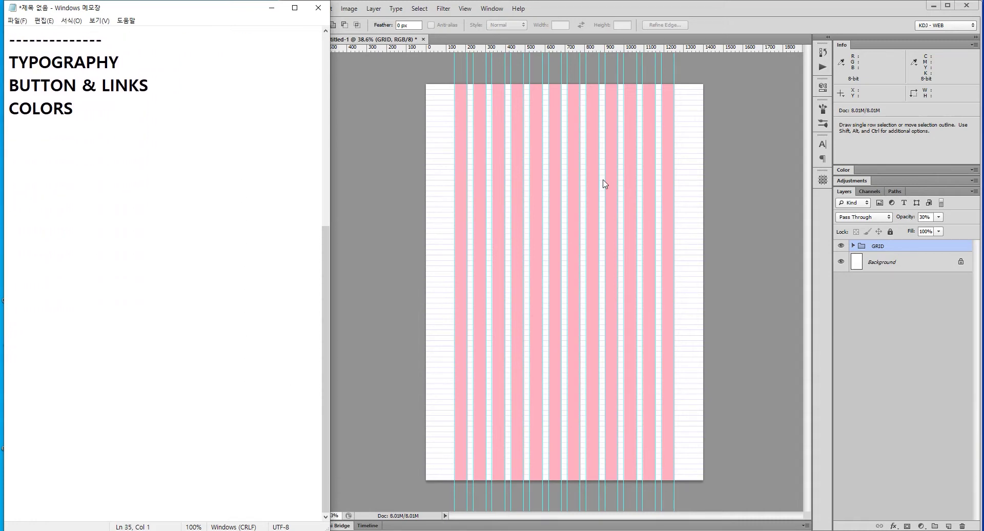
# Add new groups above GRID and rename Group 3 to TYPOGRAPHY using the copied heading.
pyautogui.click(651, 7)
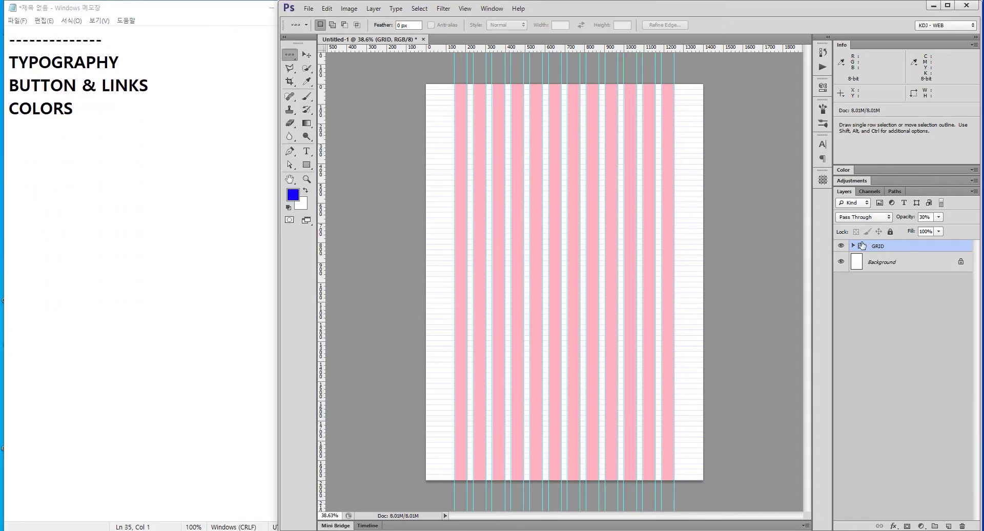
pyautogui.click(935, 526)
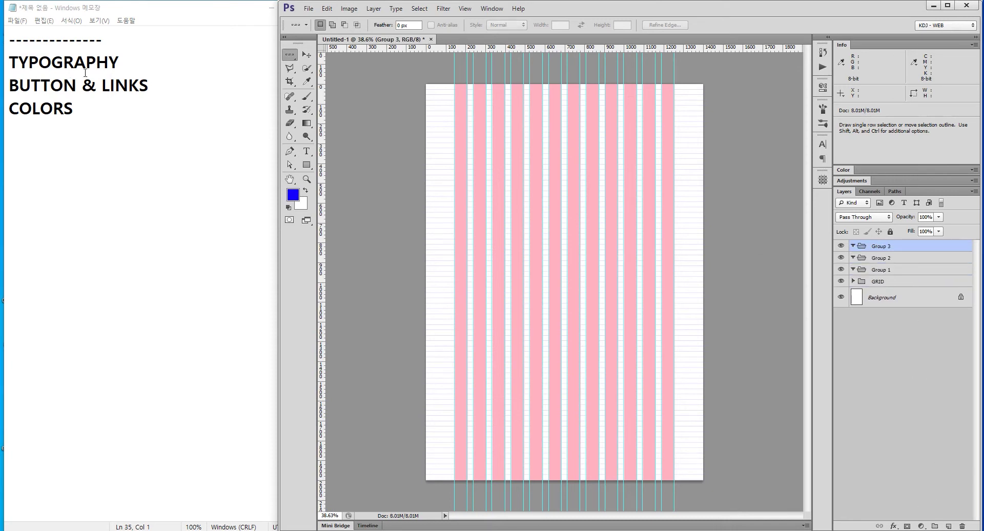
pyautogui.click(121, 63)
pyautogui.hotkey('shift', 'Home')
pyautogui.hotkey('ctrl', 'c')
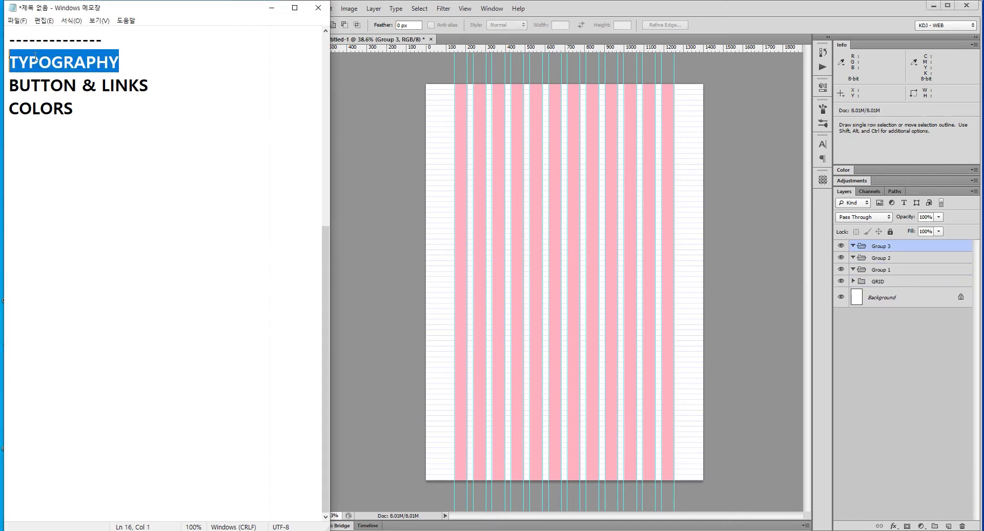
pyautogui.doubleClick(882, 245)
pyautogui.hotkey('ctrl', 'v')
pyautogui.press('Return')
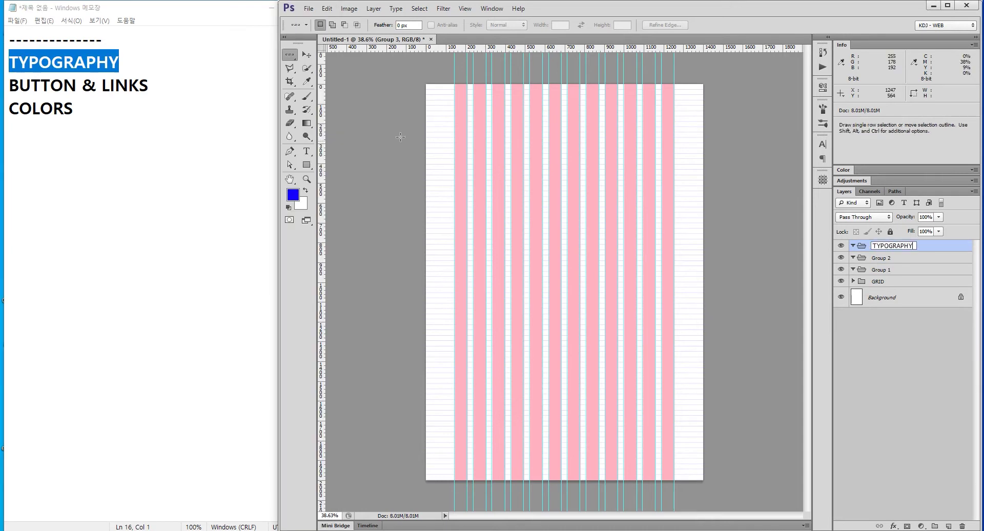
# Rename Group 2 to BUTTON & LINKS, copied from the notes.
pyautogui.hotkey('alt', 'Tab')
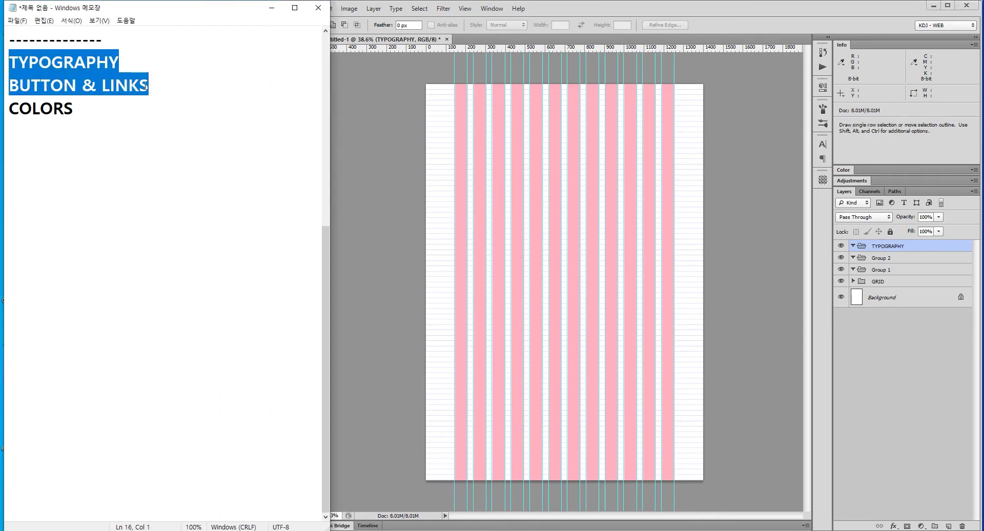
pyautogui.hotkey('shift', 'Down')
pyautogui.hotkey('ctrl', 'c')
pyautogui.hotkey('alt', 'Tab')
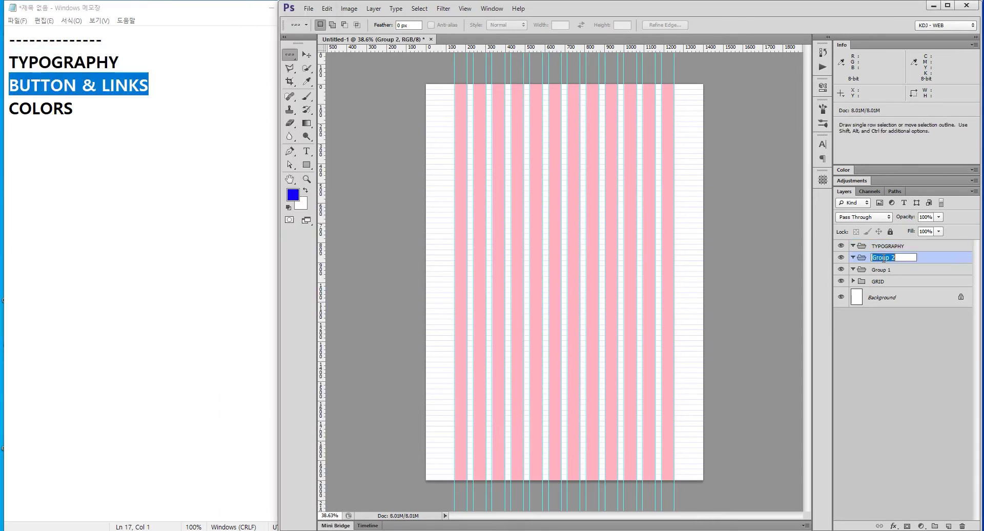
pyautogui.doubleClick(882, 258)
pyautogui.hotkey('ctrl', 'v')
pyautogui.press('Return')
# Rename Group 1 to COLORS and move the GRID group to the top of the stack.
pyautogui.click(121, 108)
pyautogui.hotkey('shift', 'Home')
pyautogui.hotkey('ctrl', 'c')
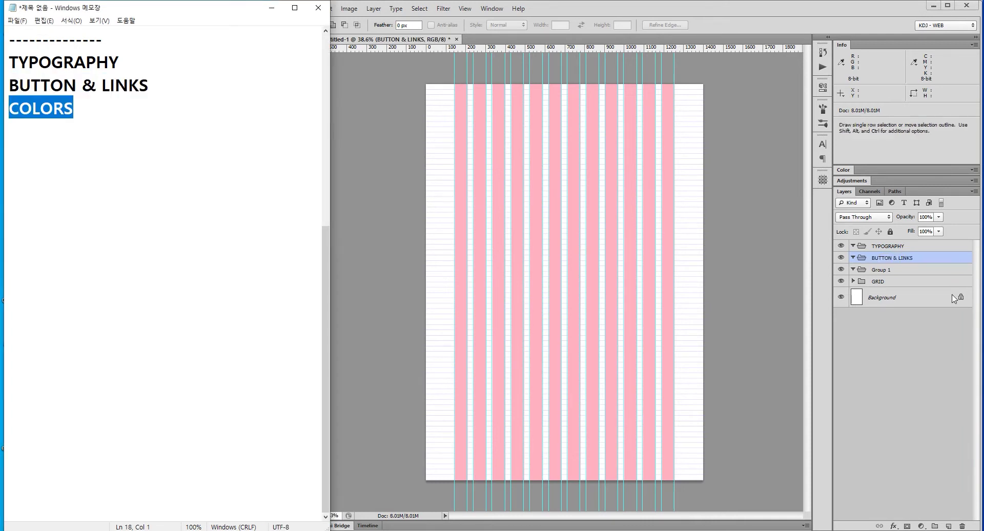
pyautogui.click(886, 272)
pyautogui.doubleClick(881, 270)
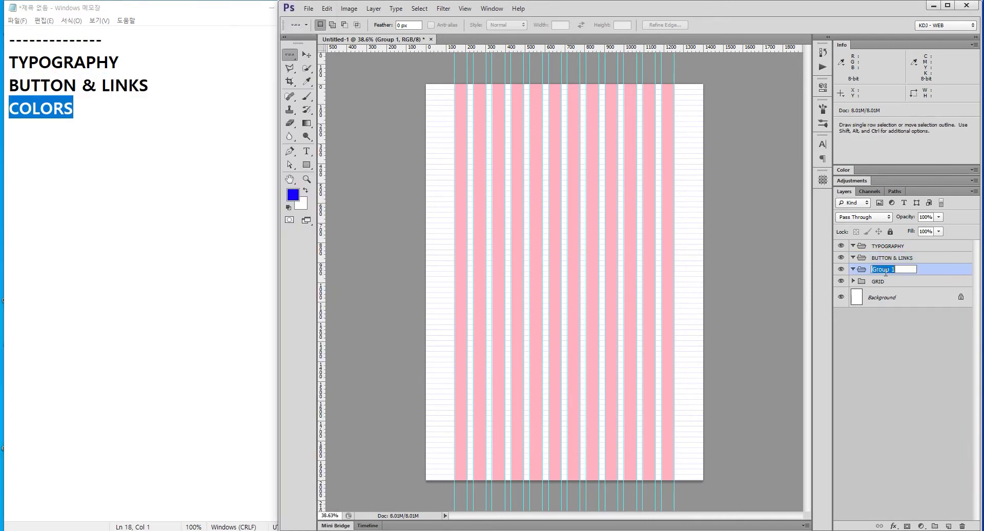
pyautogui.hotkey('ctrl', 'v')
pyautogui.press('Return')
pyautogui.click(886, 283)
pyautogui.moveTo(886, 283); pyautogui.dragTo(873, 240)
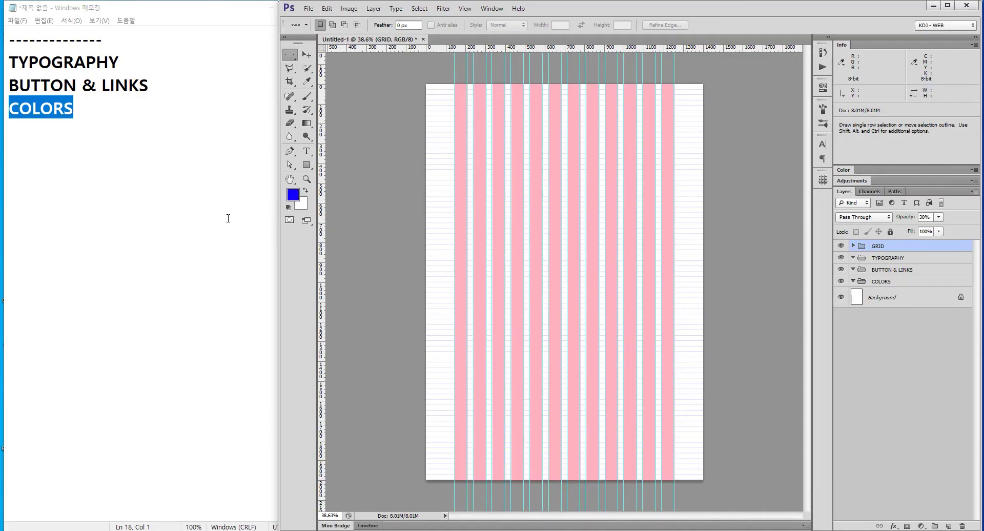
# Type 'Styleguide.psd' on a new Notepad line below COLORS and select it for copying.
pyautogui.click(144, 152)
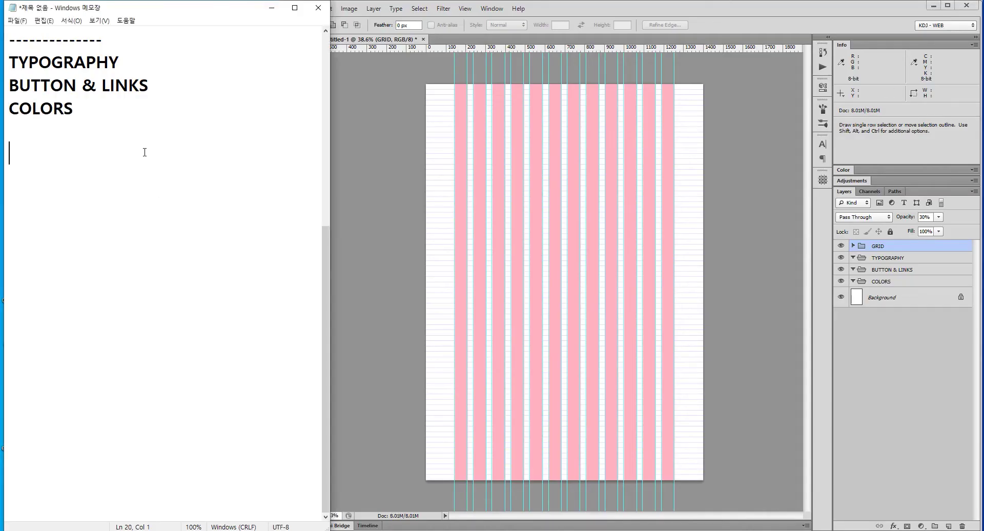
pyautogui.write('WA')
pyautogui.press('BackSpace')
pyautogui.press('BackSpace')
pyautogui.write('STYLE')
pyautogui.press('BackSpace')
pyautogui.press('BackSpace')
pyautogui.press('BackSpace')
pyautogui.press('BackSpace')
pyautogui.write('te')
pyautogui.press('BackSpace')
pyautogui.write('yle')
pyautogui.write('guide.psd')
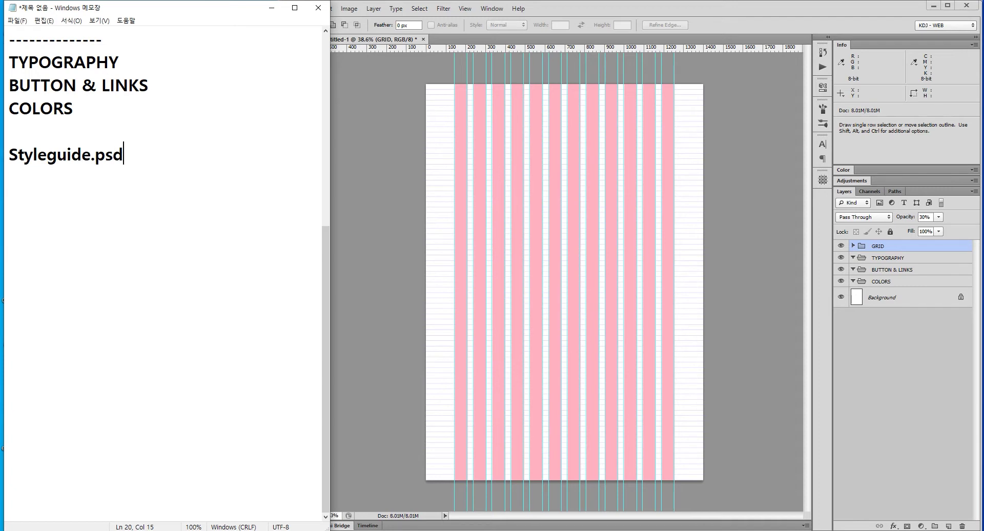
pyautogui.moveTo(157, 155); pyautogui.dragTo(3, 155)
pyautogui.hotkey('ctrl', 'c')
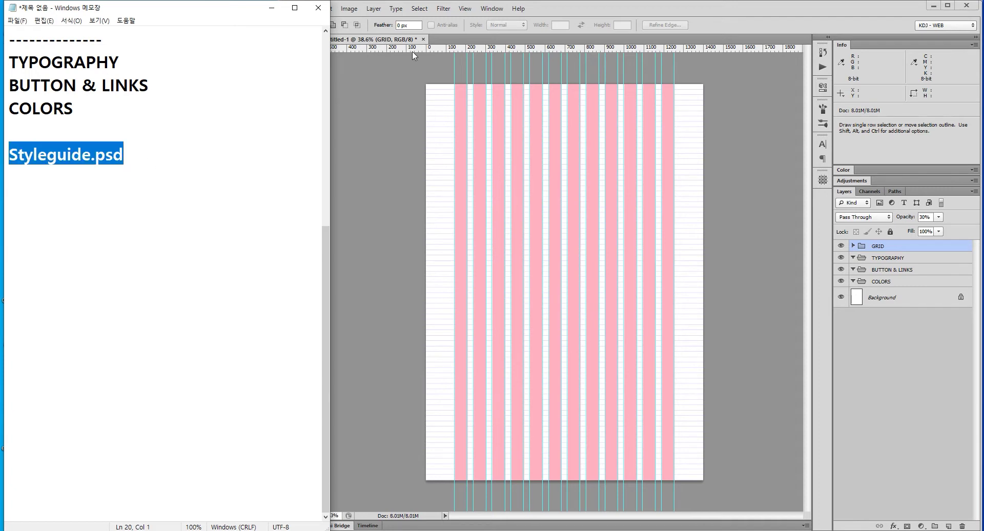
pyautogui.click(413, 54)
# Start Save As and browse the D: drive to the ING > design > waxom_design_BASE folder.
pyautogui.click(309, 8)
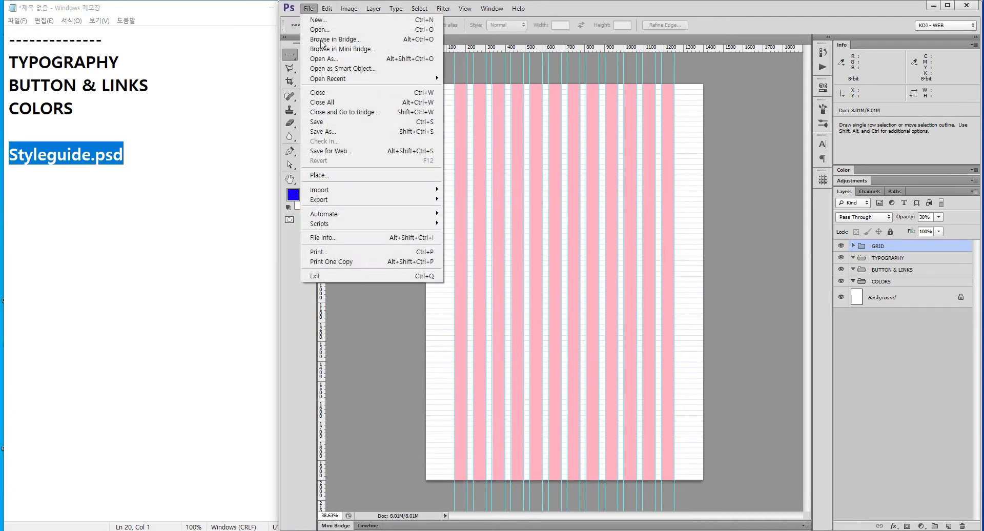
pyautogui.click(321, 125)
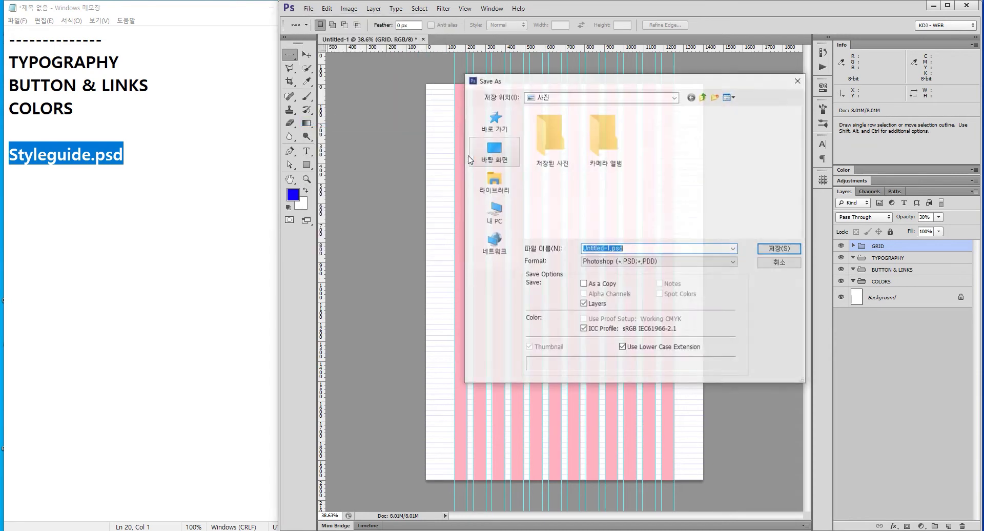
pyautogui.click(494, 215)
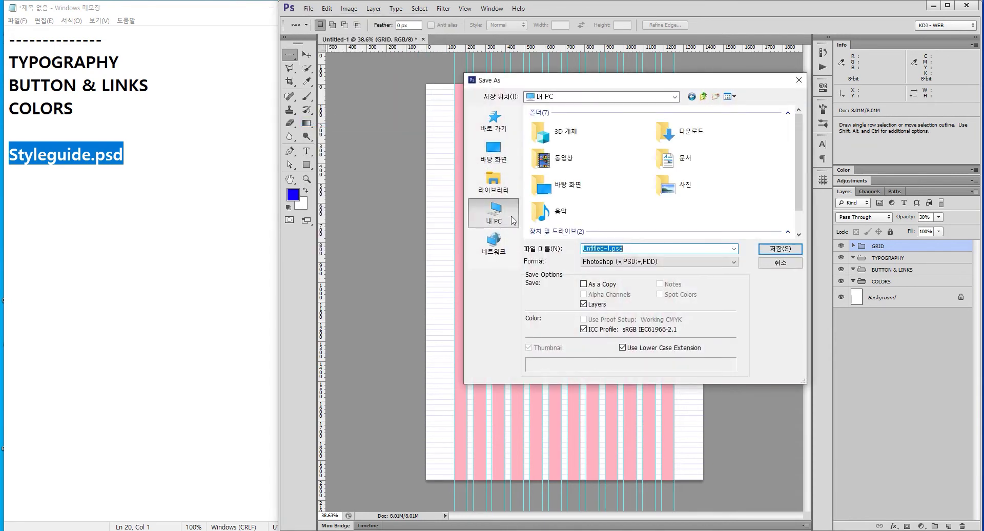
pyautogui.doubleClick(671, 145)
pyautogui.click(494, 215)
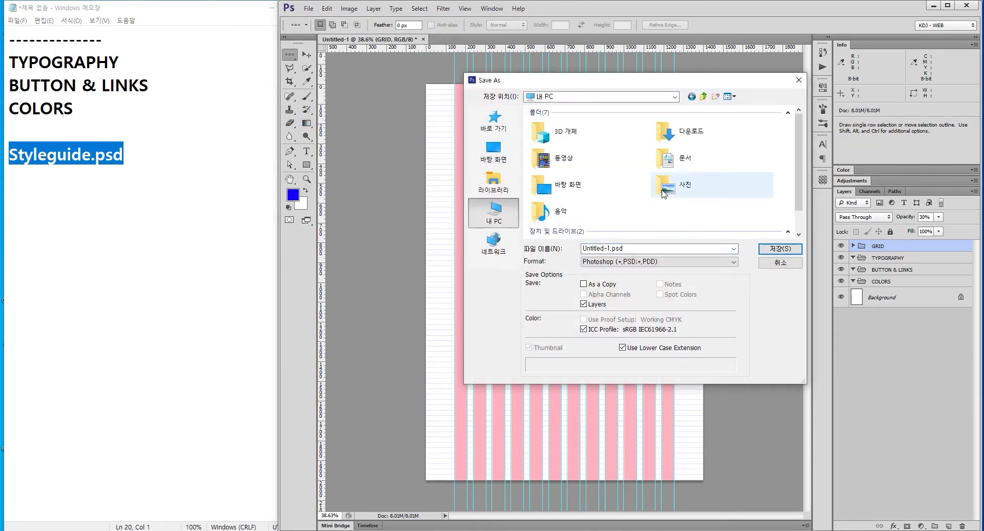
pyautogui.scroll(-2, 671, 210)
pyautogui.doubleClick(682, 219)
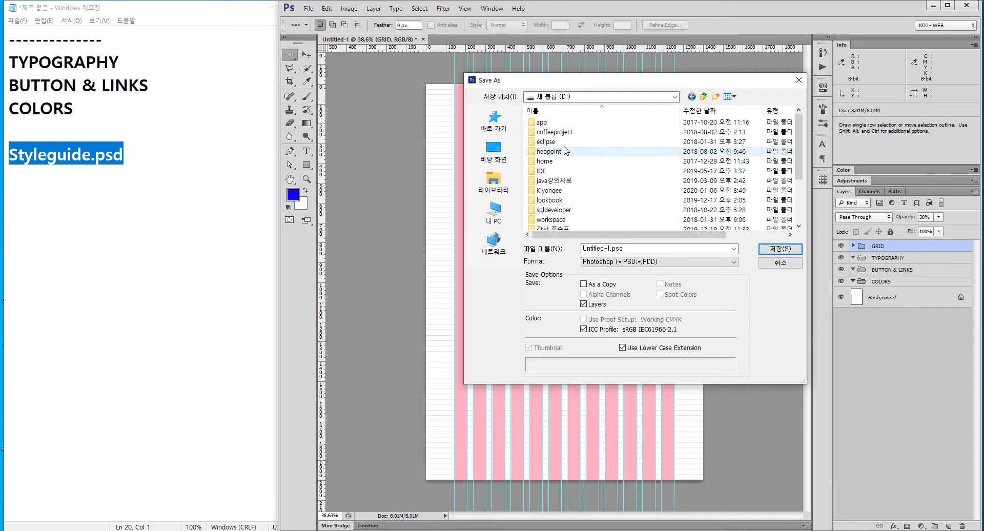
pyautogui.scroll(-2, 563, 164)
pyautogui.doubleClick(548, 182)
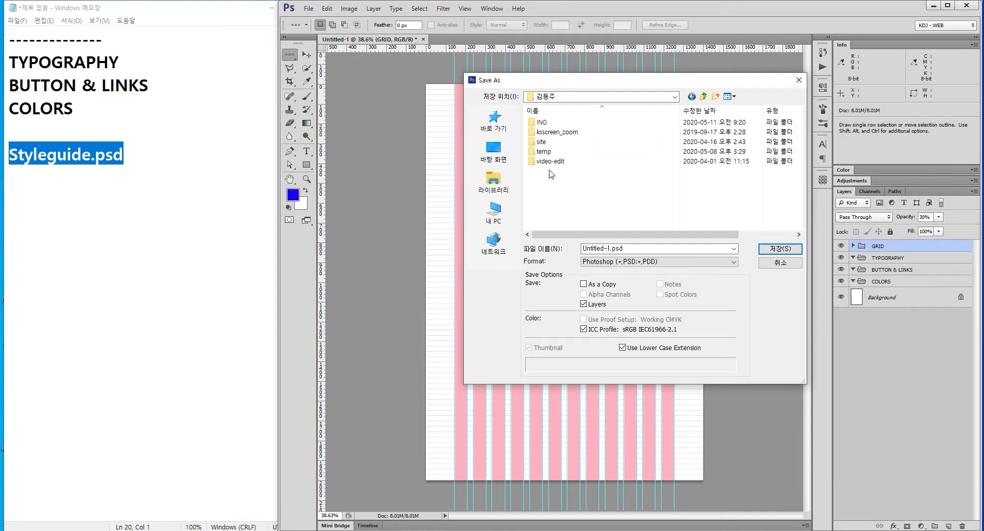
pyautogui.doubleClick(543, 124)
pyautogui.doubleClick(551, 124)
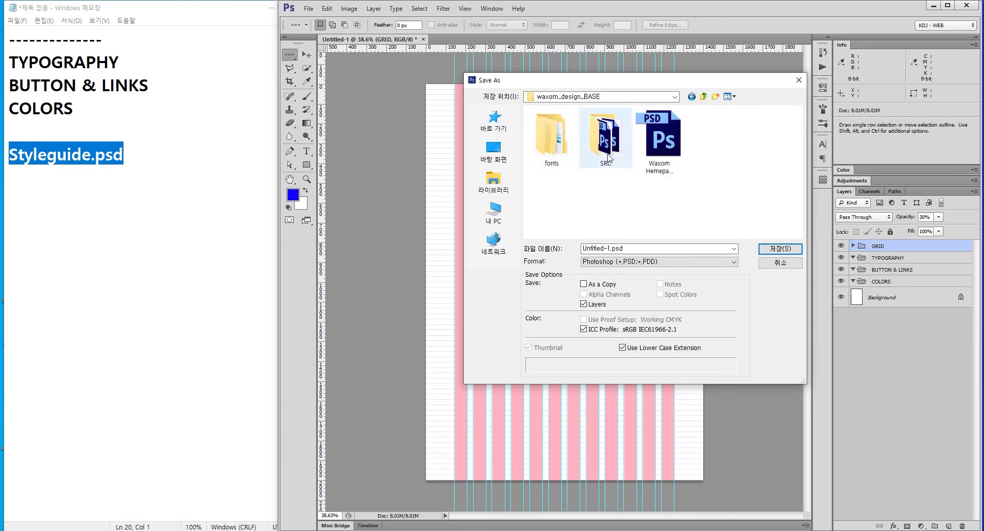
# Save the document as Styleguide.psd, accepting the Photoshop format options.
pyautogui.click(656, 248)
pyautogui.hotkey('ctrl', 'v')
pyautogui.click(769, 249)
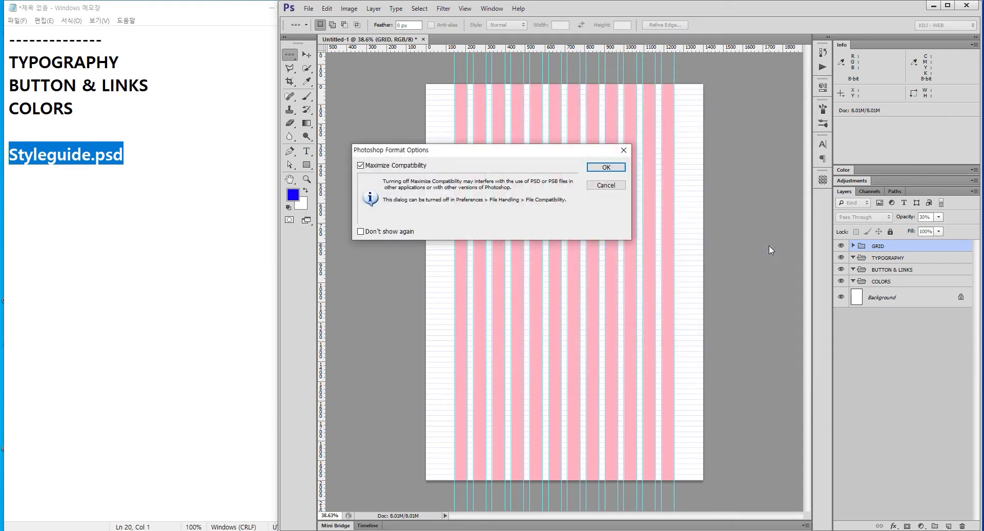
pyautogui.click(600, 168)
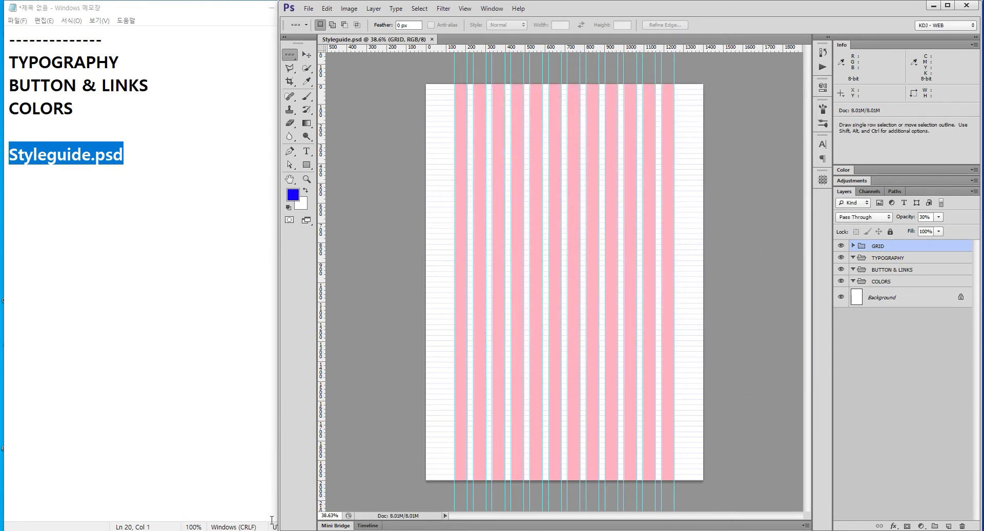
pyautogui.hotkey('alt', 'Tab')
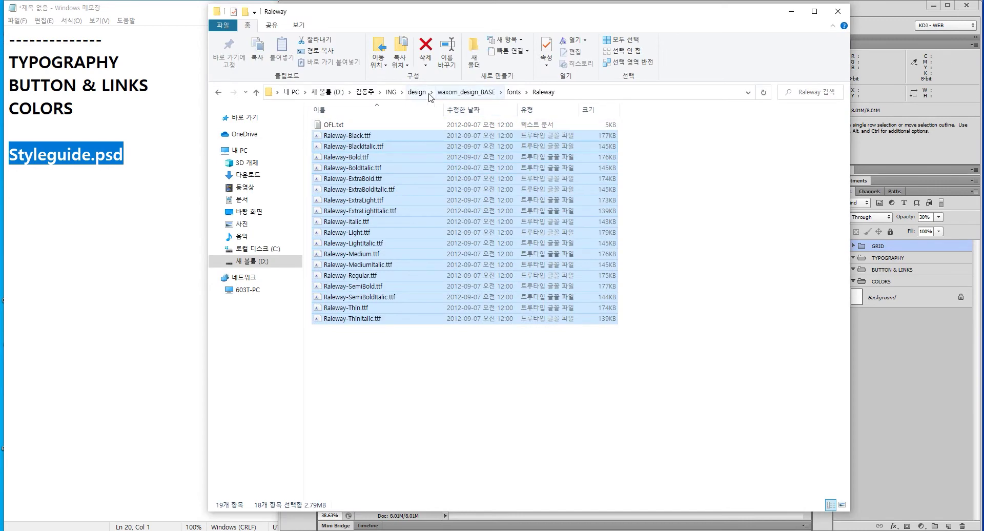
# Show Styleguide.psd in waxom_design_BASE and box it and the project files with the red pen.
pyautogui.click(416, 93)
pyautogui.doubleClick(358, 127)
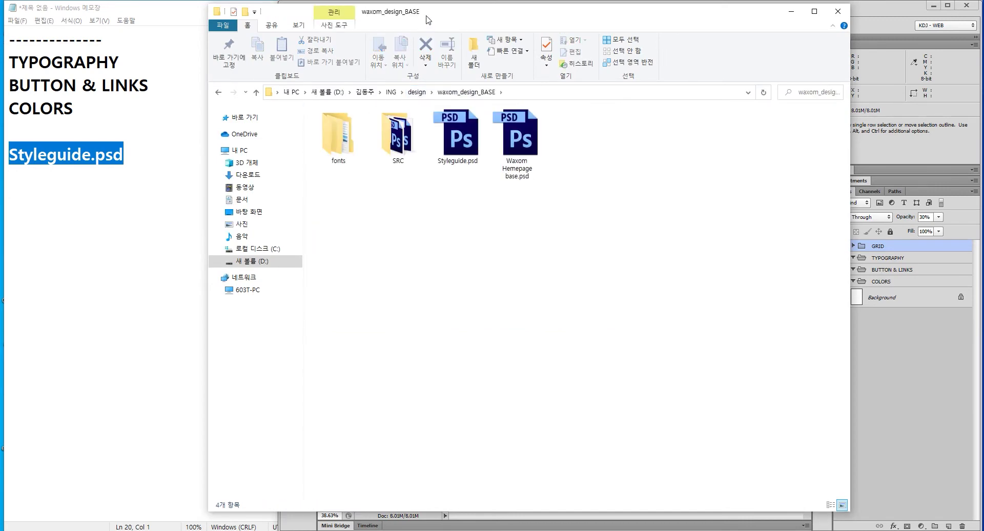
pyautogui.moveTo(426, 19); pyautogui.dragTo(464, 152)
pyautogui.click(495, 264)
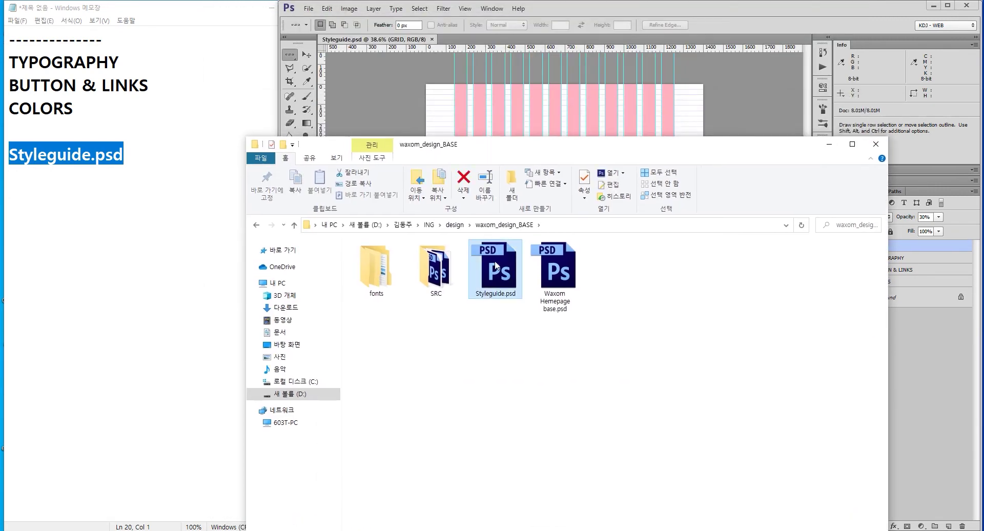
pyautogui.moveTo(523, 304); pyautogui.dragTo(468, 236)
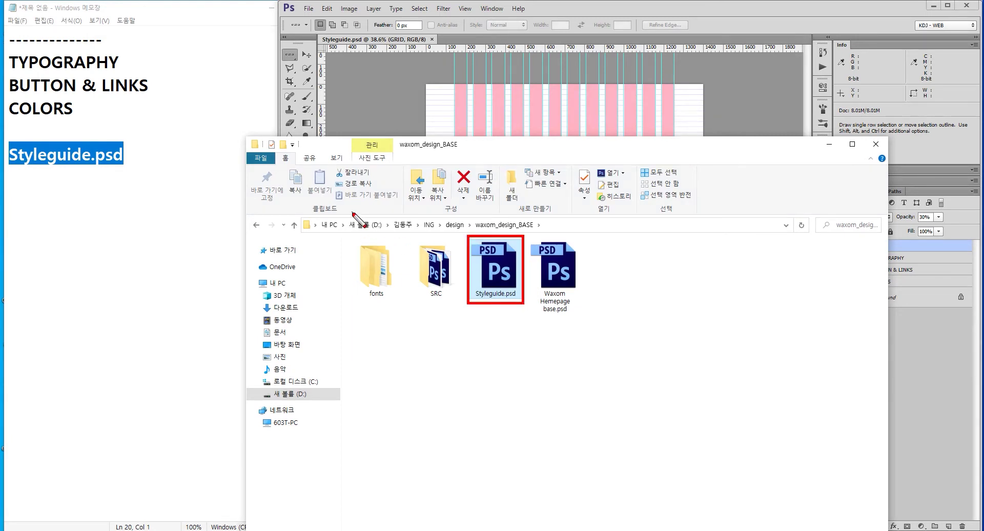
pyautogui.moveTo(353, 213); pyautogui.dragTo(624, 345)
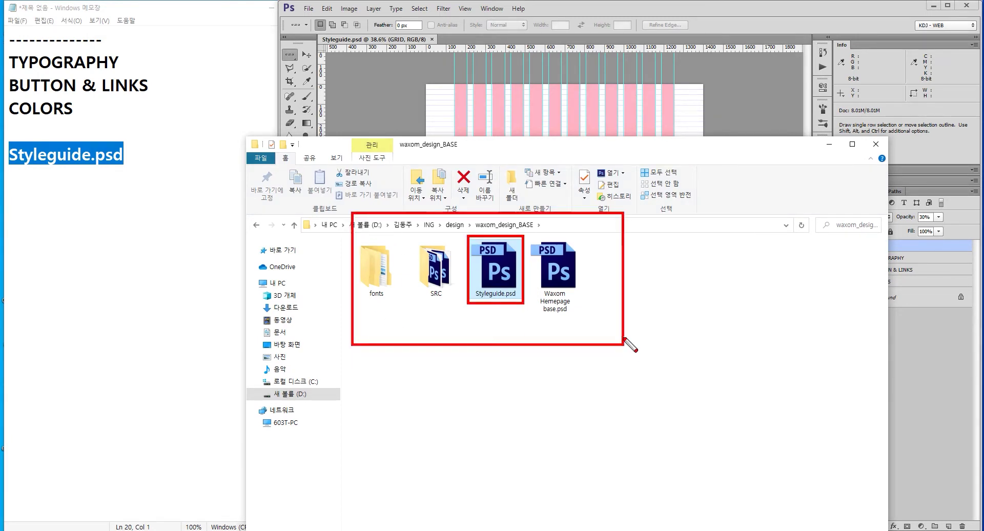
pyautogui.press('Escape')
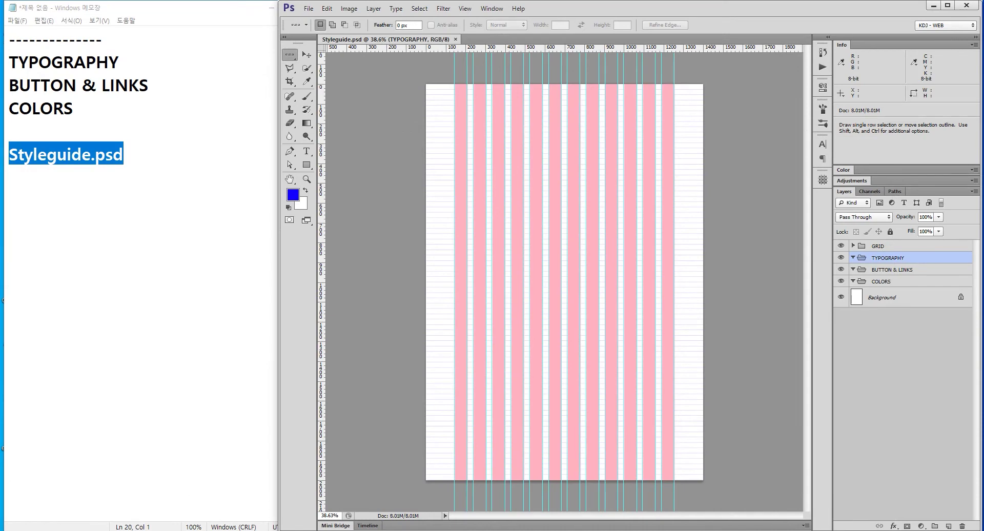
# Load the Waxom template page in a new, maximized Chrome tab.
pyautogui.hotkey('alt', 'Tab')
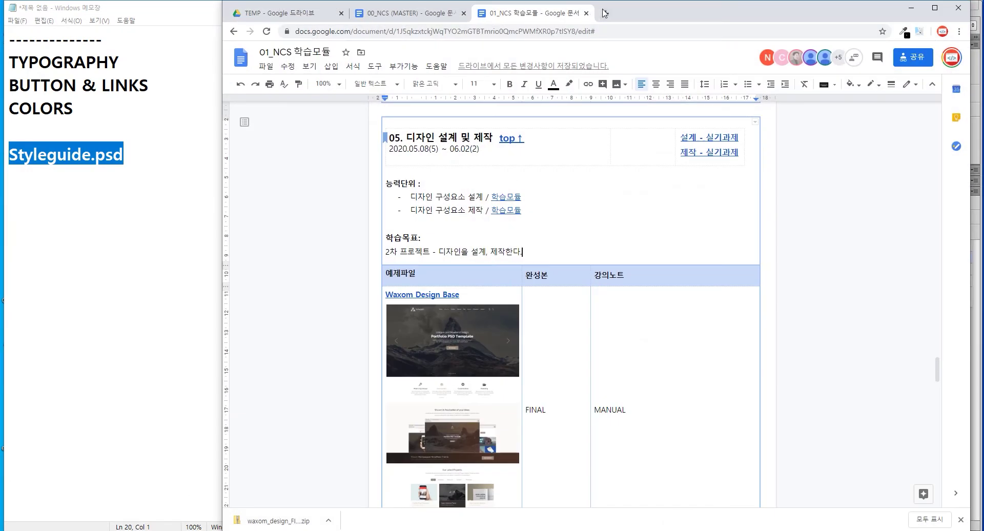
pyautogui.click(605, 14)
pyautogui.write('ww')
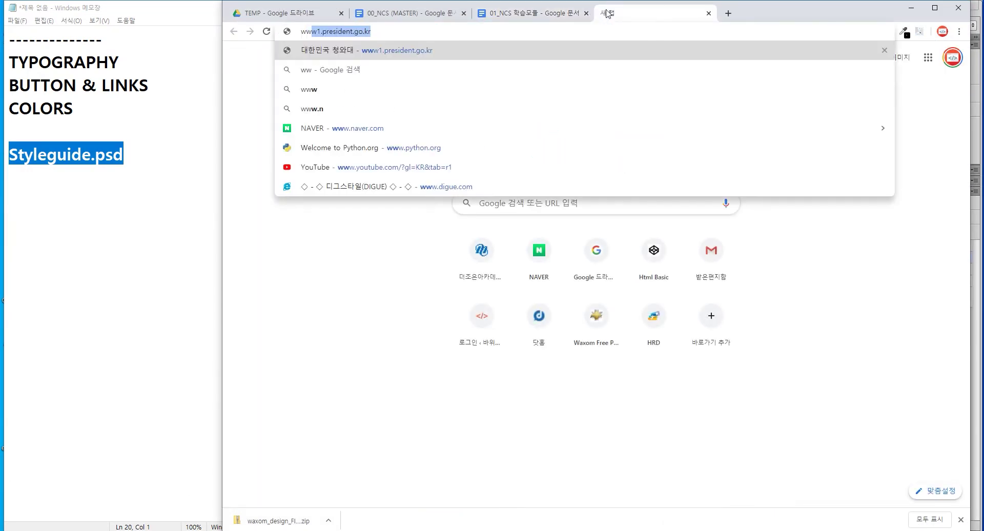
pyautogui.press('BackSpace')
pyautogui.press('BackSpace')
pyautogui.write('ez')
pyautogui.press('Return')
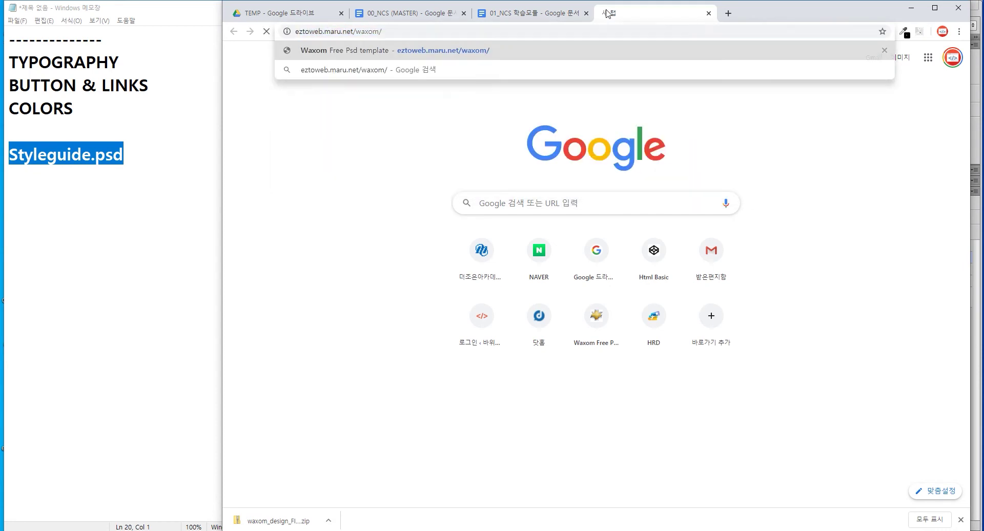
pyautogui.click(935, 8)
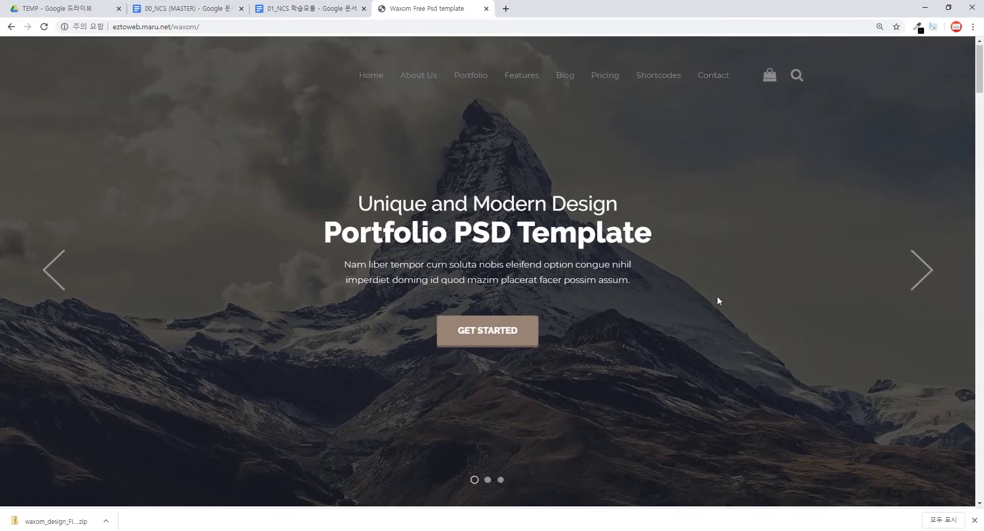
# Browse the Waxom page and flip the hero slider through its slides to the sunset slide.
pyautogui.scroll(-4, 718, 297)
pyautogui.scroll(-5, 718, 297)
pyautogui.scroll(-4, 717, 297)
pyautogui.scroll(-2, 717, 299)
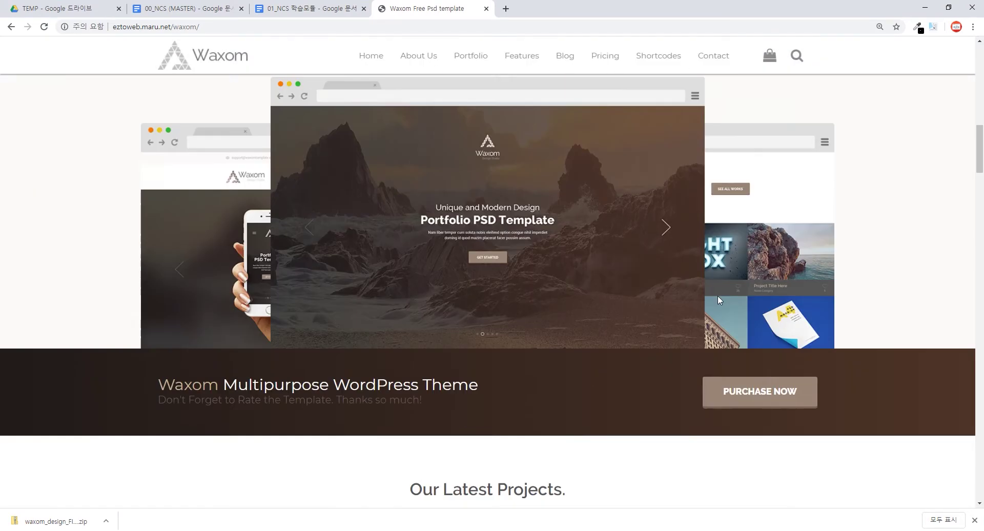
pyautogui.scroll(3, 718, 300)
pyautogui.scroll(4, 718, 300)
pyautogui.scroll(5, 717, 300)
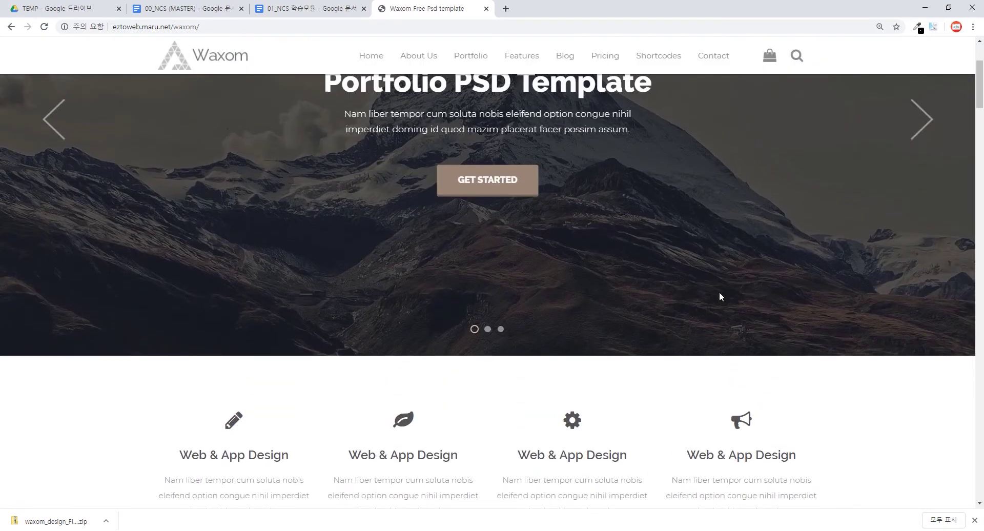
pyautogui.scroll(3, 719, 291)
pyautogui.scroll(-4, 725, 289)
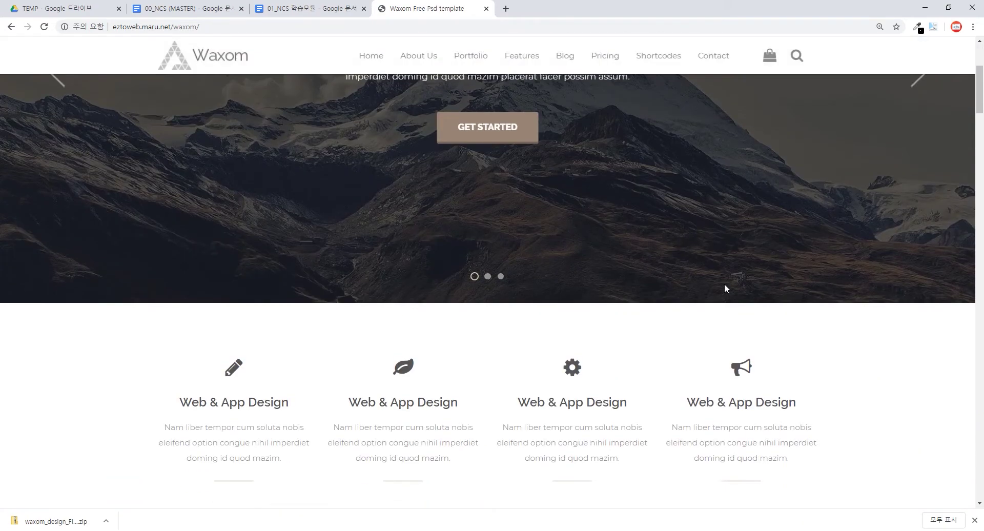
pyautogui.scroll(1, 361, 71)
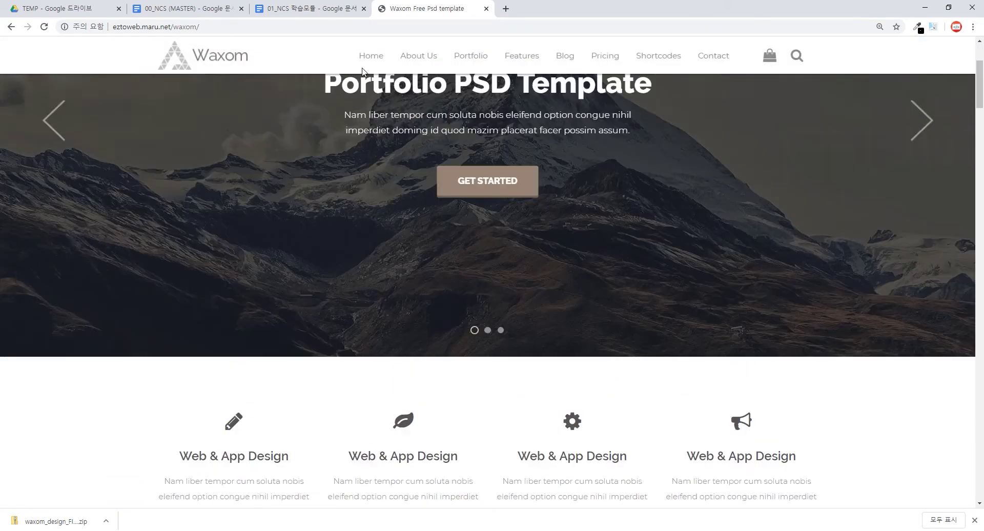
pyautogui.scroll(3, 362, 71)
pyautogui.scroll(-6, 362, 71)
pyautogui.scroll(1, 461, 218)
pyautogui.scroll(2, 466, 214)
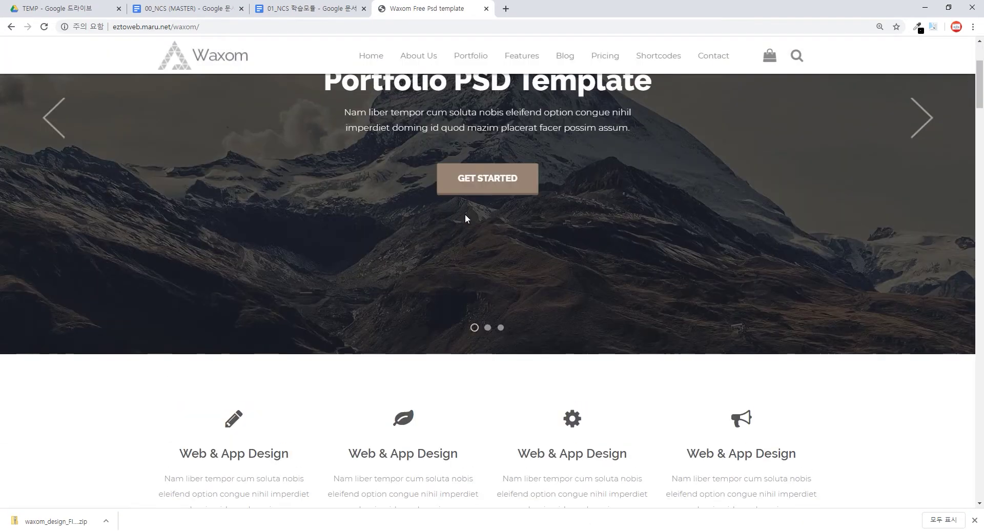
pyautogui.scroll(1, 466, 213)
pyautogui.scroll(2, 465, 213)
pyautogui.scroll(-5, 466, 213)
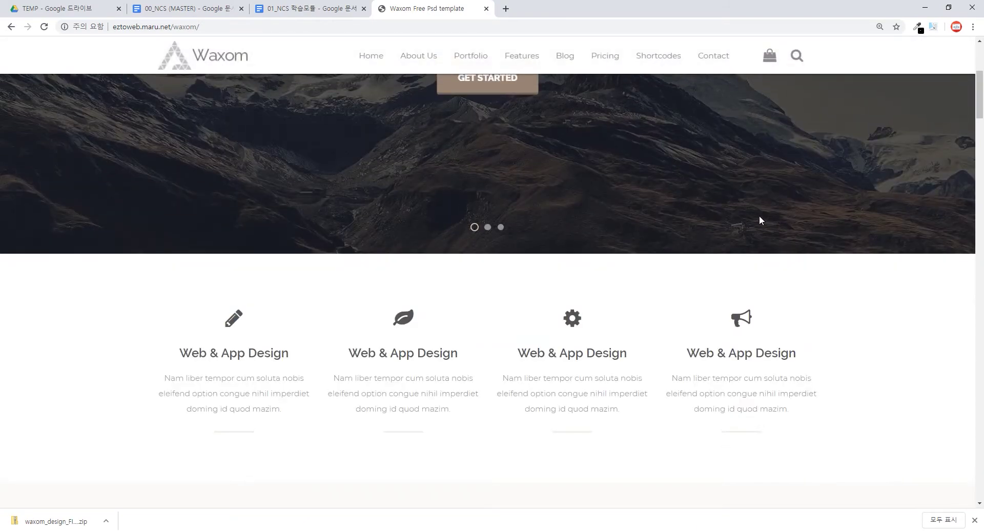
pyautogui.scroll(3, 759, 215)
pyautogui.click(931, 177)
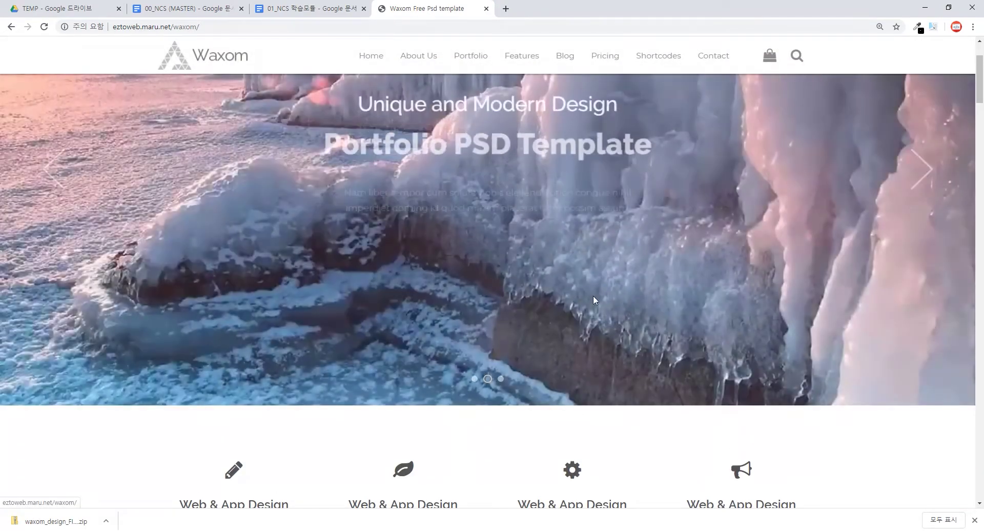
pyautogui.click(475, 379)
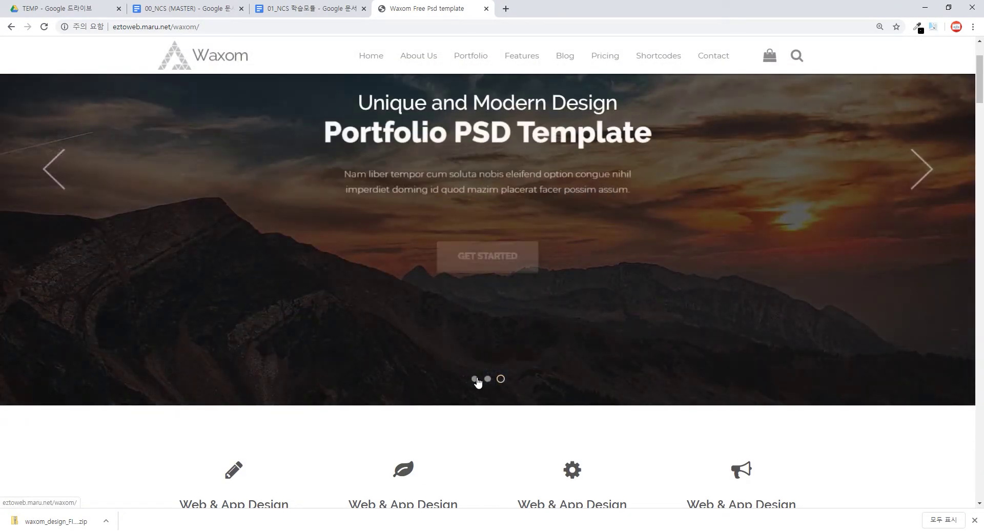
pyautogui.click(488, 379)
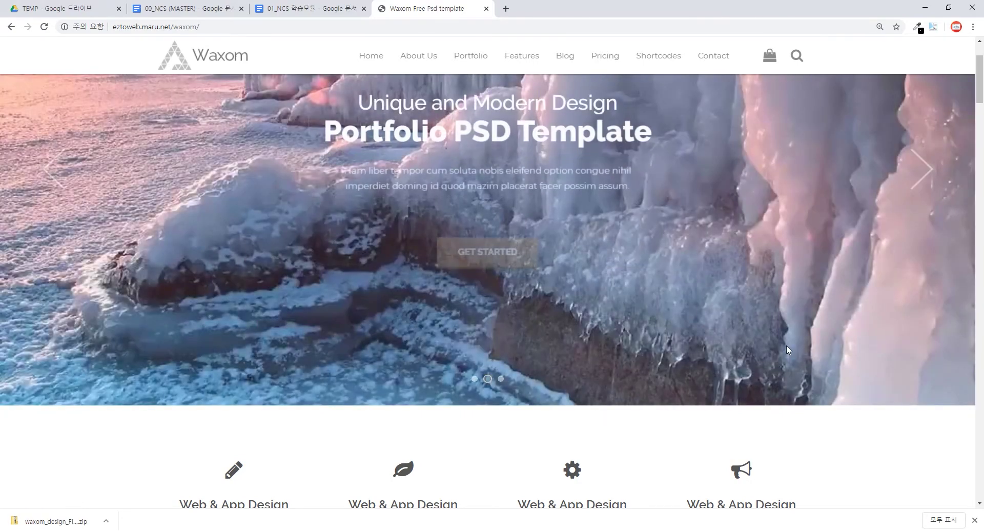
pyautogui.scroll(2, 786, 340)
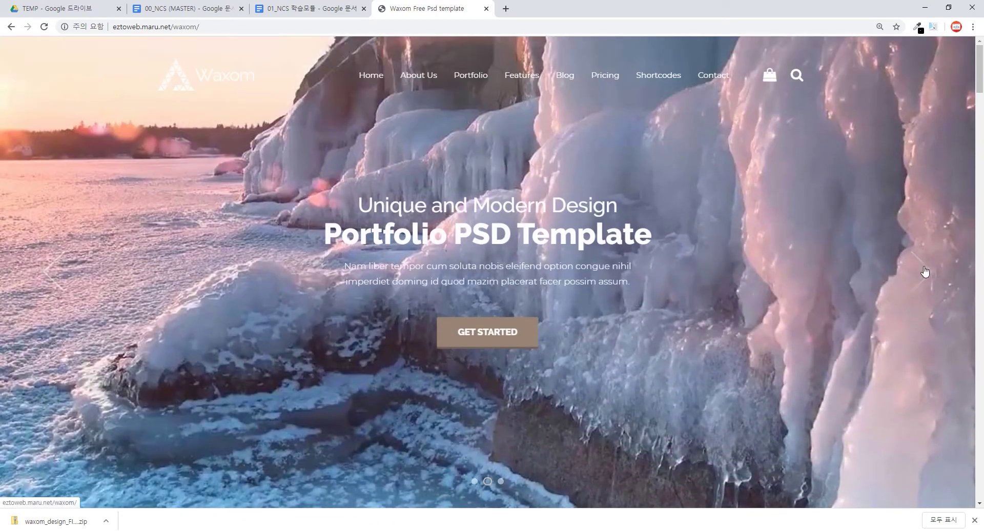
pyautogui.click(923, 271)
# Draw a red box around the Portfolio PSD Template text.
pyautogui.scroll(-5, 622, 286)
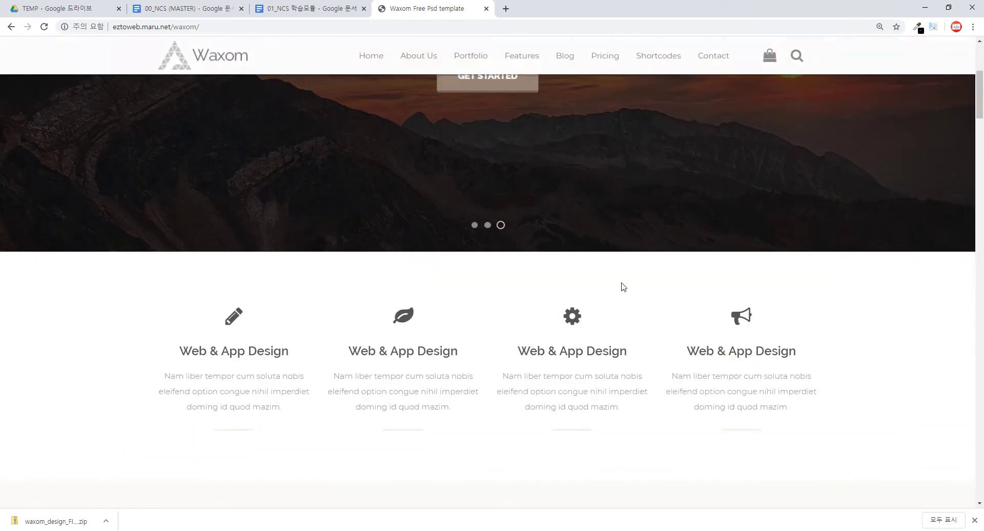
pyautogui.scroll(-5, 623, 286)
pyautogui.scroll(-1, 623, 283)
pyautogui.scroll(-3, 622, 282)
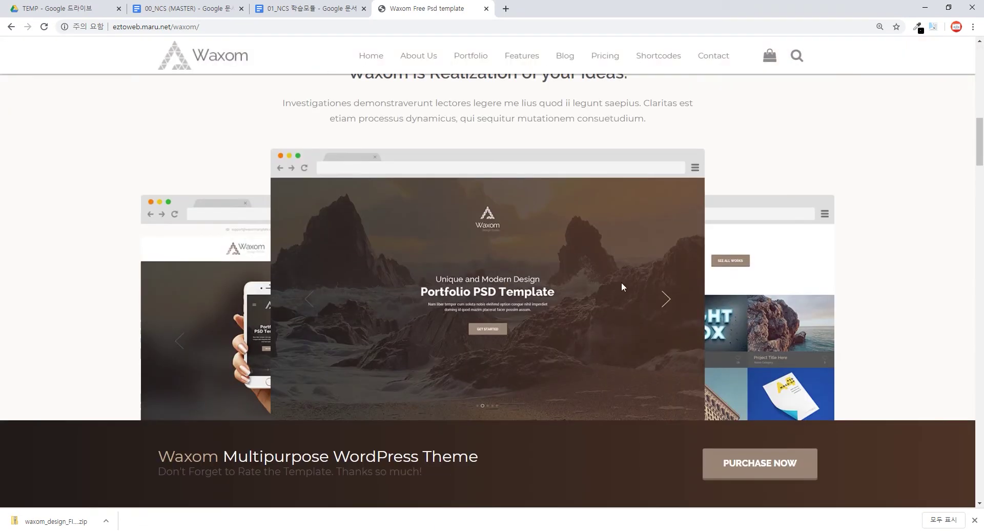
pyautogui.scroll(7, 622, 286)
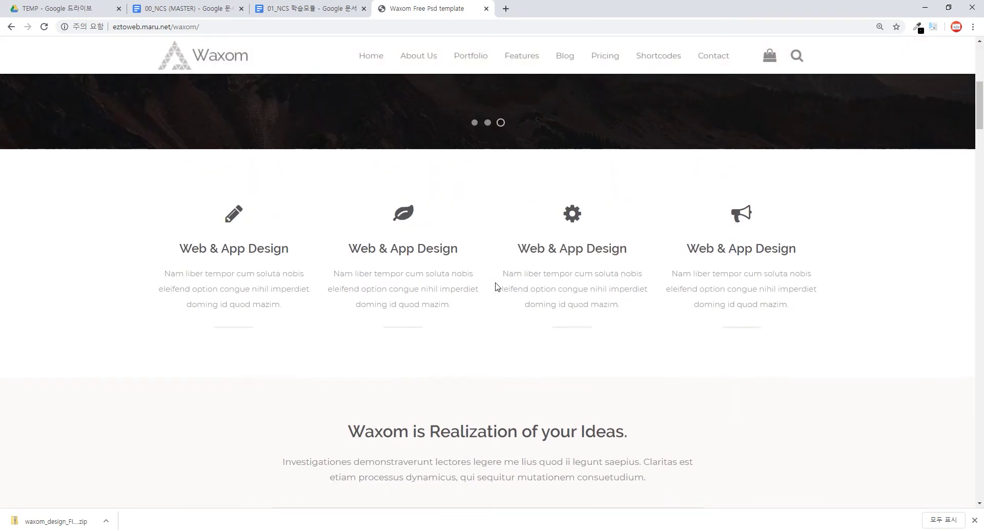
pyautogui.scroll(4, 496, 285)
pyautogui.scroll(3, 513, 280)
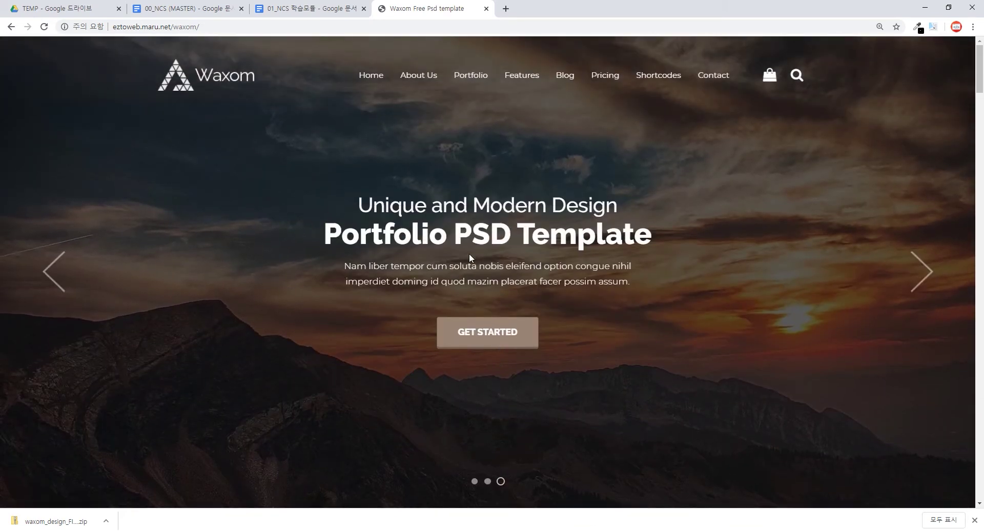
pyautogui.moveTo(324, 221); pyautogui.dragTo(677, 257)
# Highlight the Realization of your Ideas, Our Latest Projects and mobile section headings.
pyautogui.scroll(-7, 645, 254)
pyautogui.scroll(-3, 646, 259)
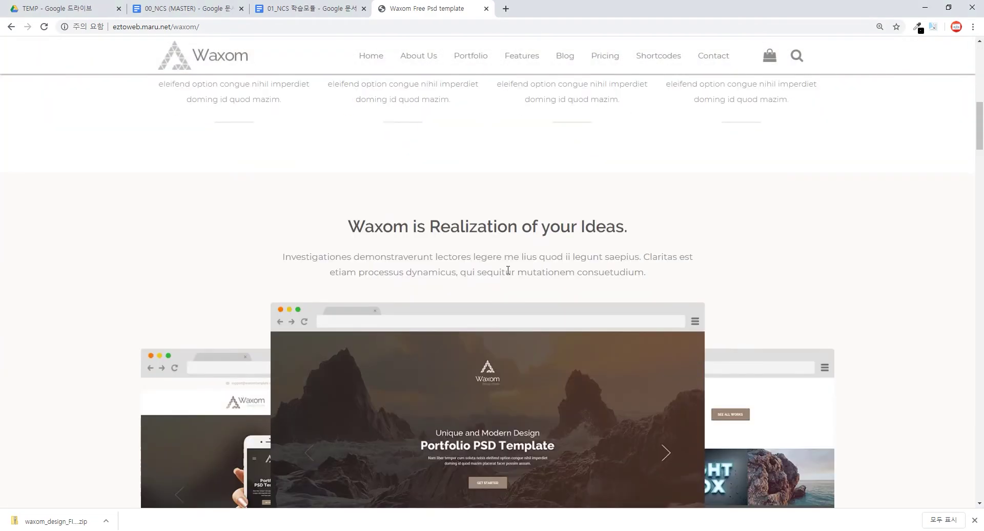
pyautogui.scroll(-4, 508, 270)
pyautogui.scroll(-7, 508, 270)
pyautogui.scroll(8, 509, 270)
pyautogui.scroll(2, 509, 264)
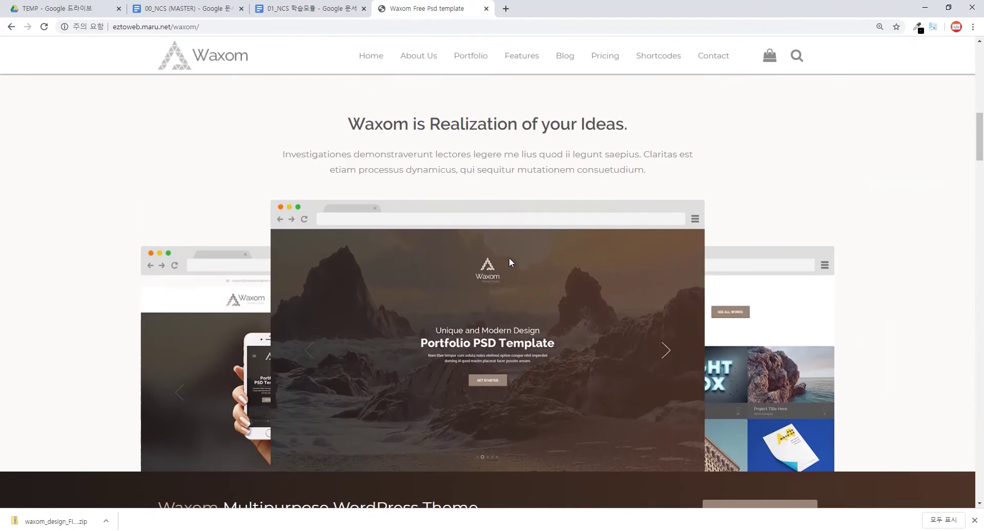
pyautogui.moveTo(391, 124); pyautogui.dragTo(560, 126)
pyautogui.scroll(-5, 610, 171)
pyautogui.scroll(-3, 616, 177)
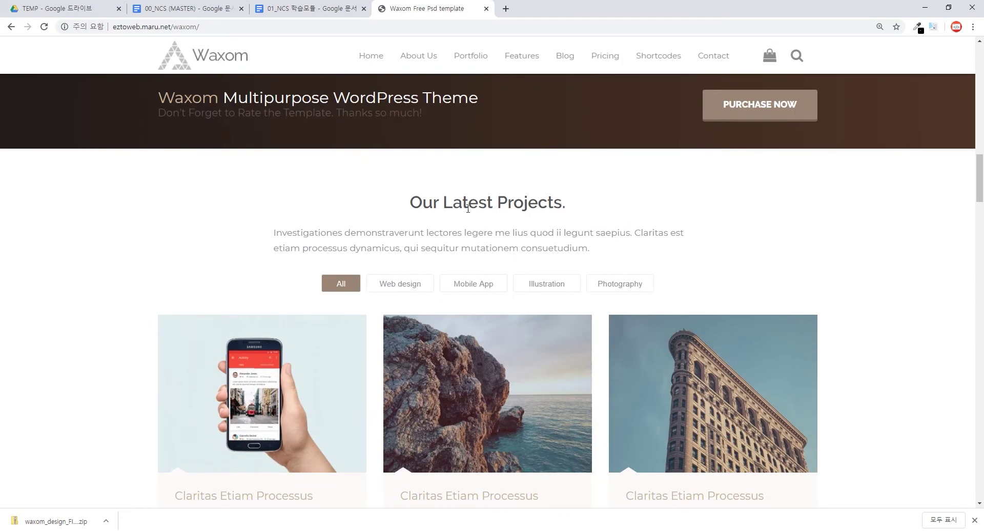
pyautogui.moveTo(468, 208); pyautogui.dragTo(643, 220)
pyautogui.scroll(-7, 644, 220)
pyautogui.scroll(-4, 577, 262)
pyautogui.scroll(-4, 528, 264)
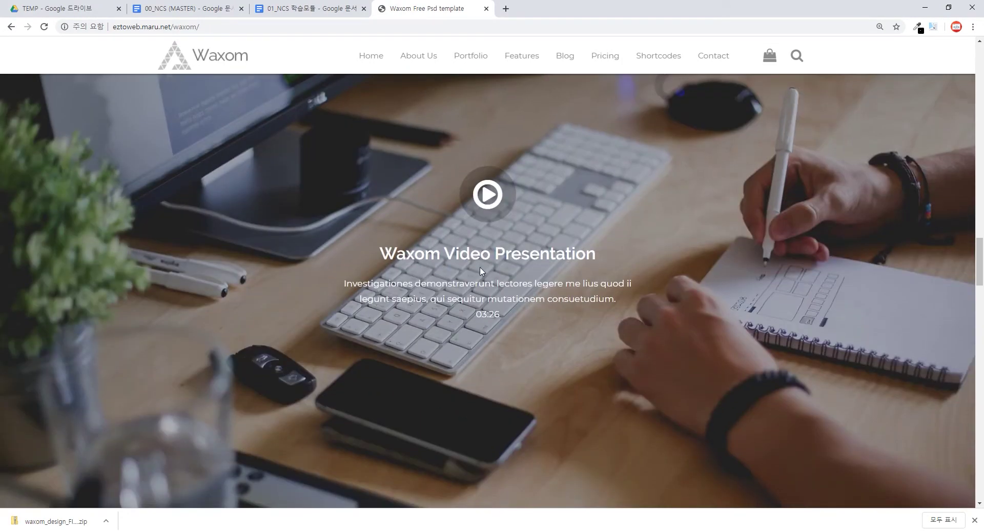
pyautogui.moveTo(439, 254); pyautogui.dragTo(654, 263)
pyautogui.scroll(-7, 654, 263)
pyautogui.scroll(-2, 654, 266)
pyautogui.moveTo(445, 167); pyautogui.dragTo(681, 177)
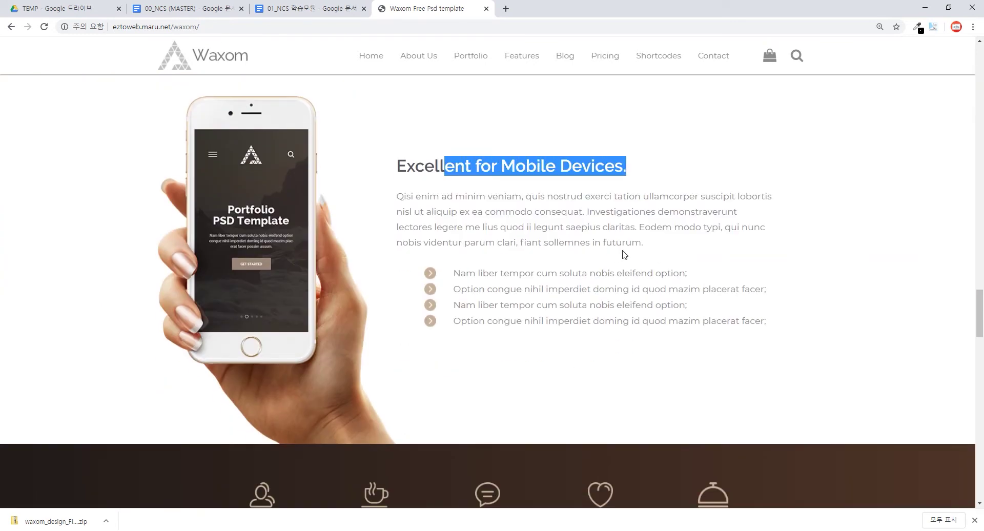
pyautogui.click(626, 204)
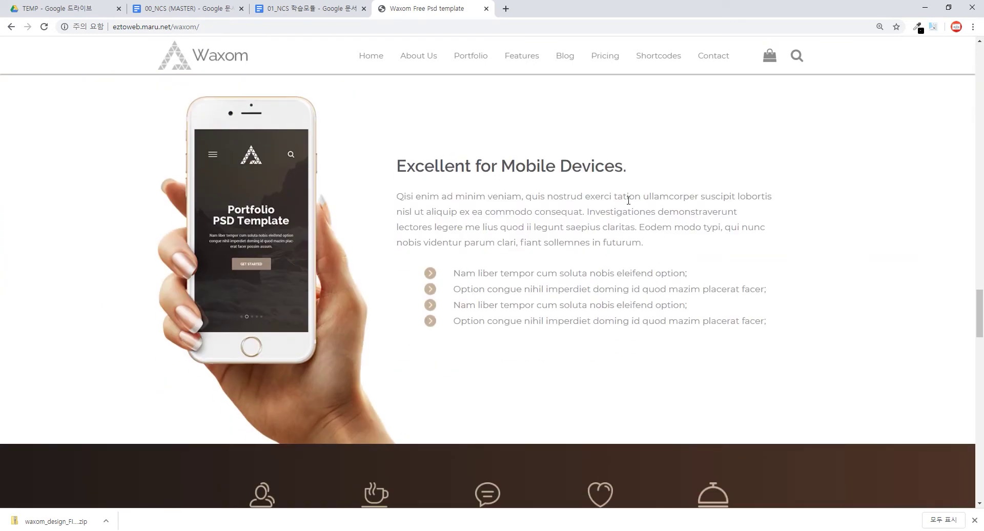
# Mark the hero heading with a red box.
pyautogui.scroll(6, 647, 211)
pyautogui.scroll(4, 647, 211)
pyautogui.click(981, 135)
pyautogui.scroll(10, 616, 178)
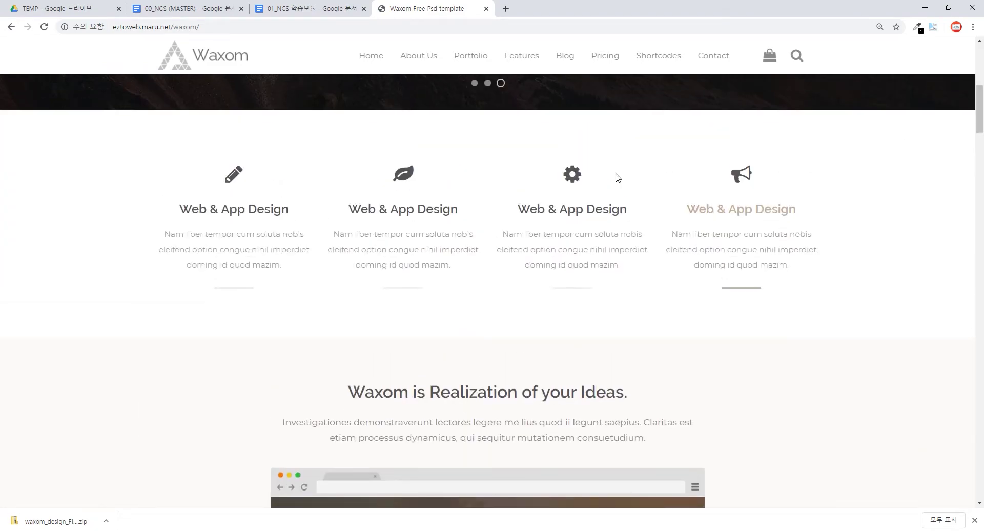
pyautogui.scroll(4, 558, 189)
pyautogui.scroll(5, 558, 188)
pyautogui.moveTo(454, 234); pyautogui.dragTo(652, 236)
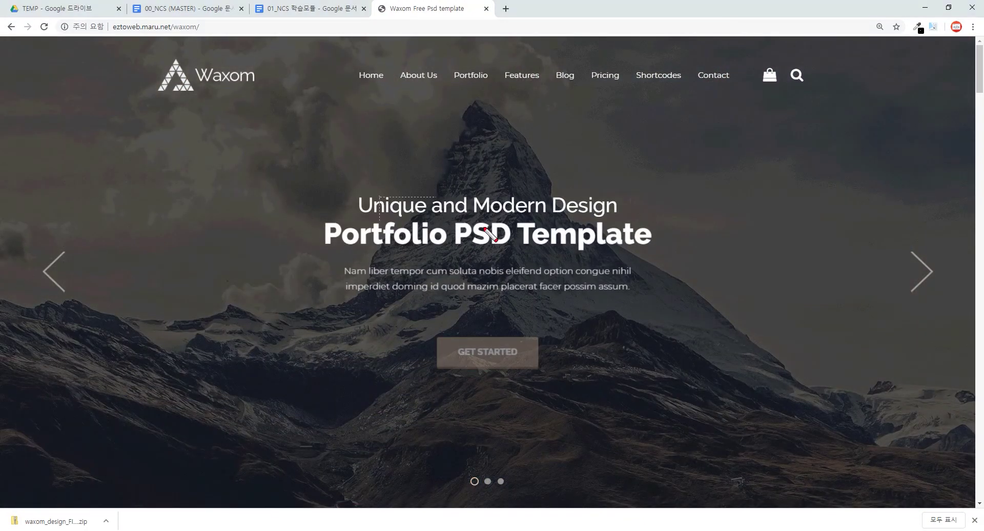
pyautogui.moveTo(379, 197)
pyautogui.mouseDown()
pyautogui.moveTo(585, 223)
pyautogui.moveTo(642, 218)
pyautogui.mouseUp()
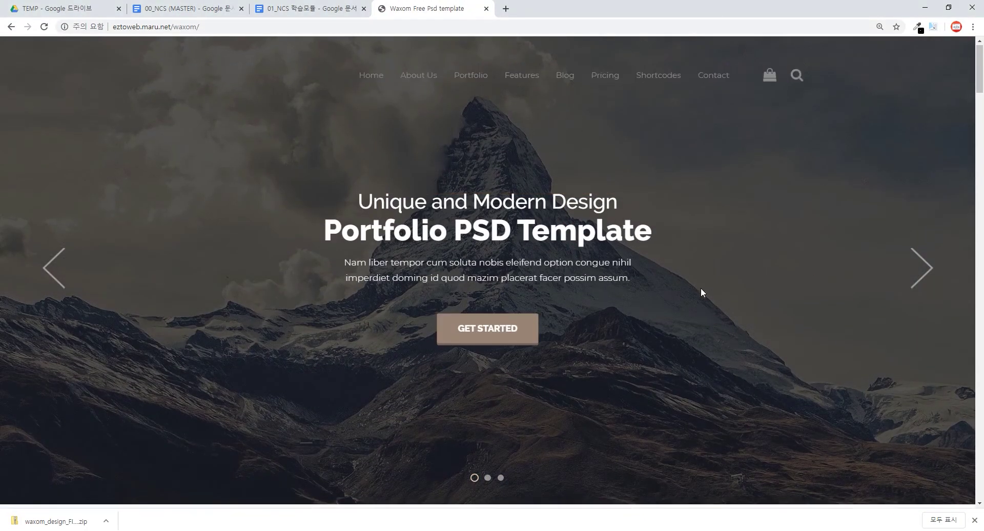
# Mark the Realization of your Ideas and Latest Projects headings and box the first project title.
pyautogui.scroll(-7, 701, 288)
pyautogui.scroll(-5, 667, 257)
pyautogui.moveTo(416, 177); pyautogui.dragTo(625, 177)
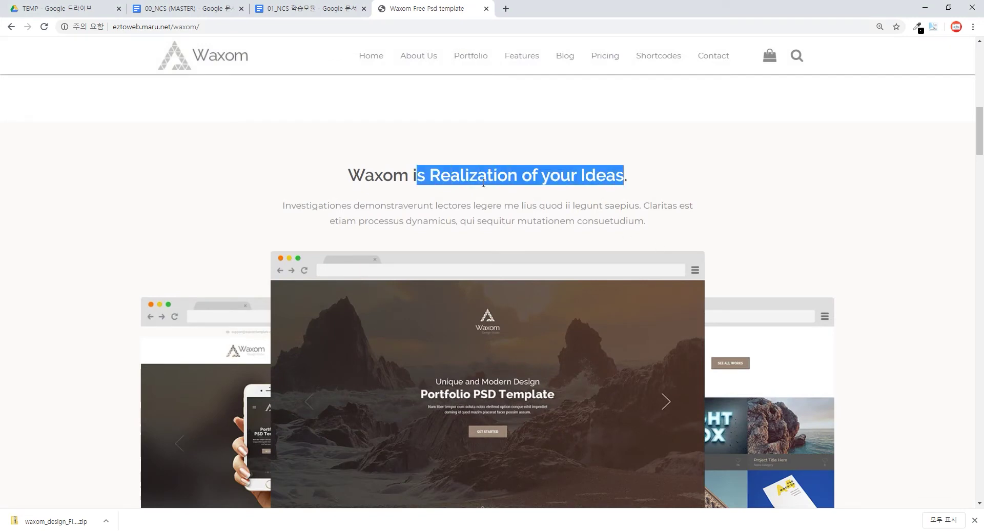
pyautogui.scroll(-6, 616, 255)
pyautogui.scroll(-4, 615, 255)
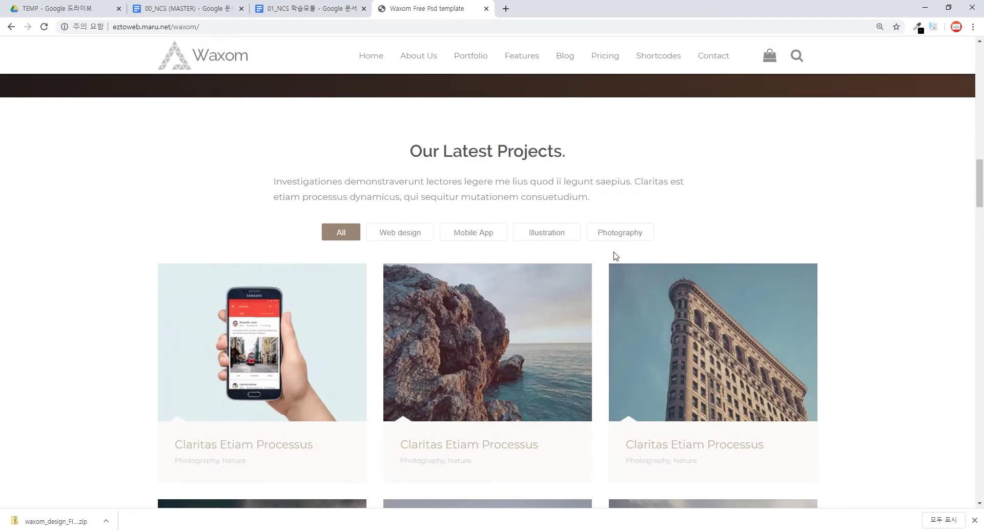
pyautogui.scroll(-2, 614, 252)
pyautogui.scroll(-3, 614, 253)
pyautogui.scroll(-2, 614, 252)
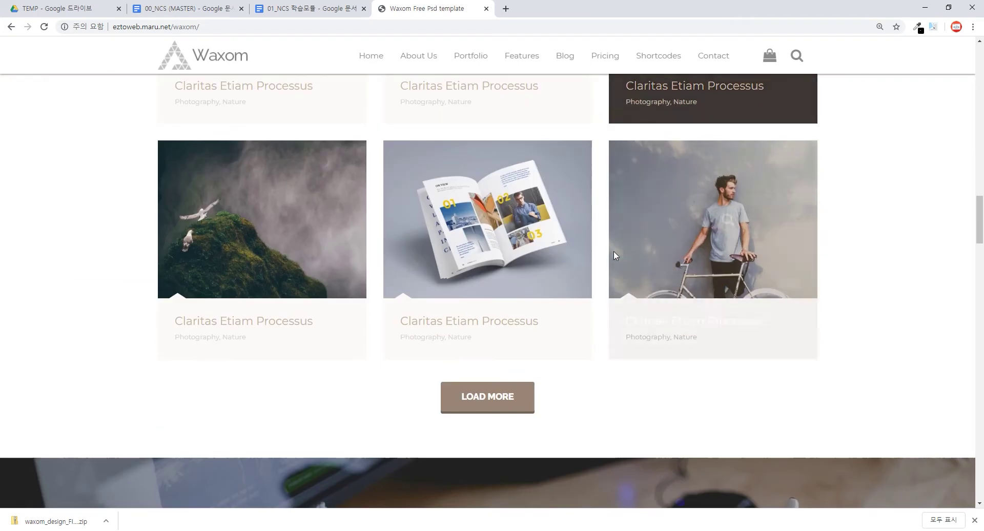
pyautogui.scroll(4, 614, 252)
pyautogui.scroll(3, 614, 255)
pyautogui.scroll(-1, 613, 256)
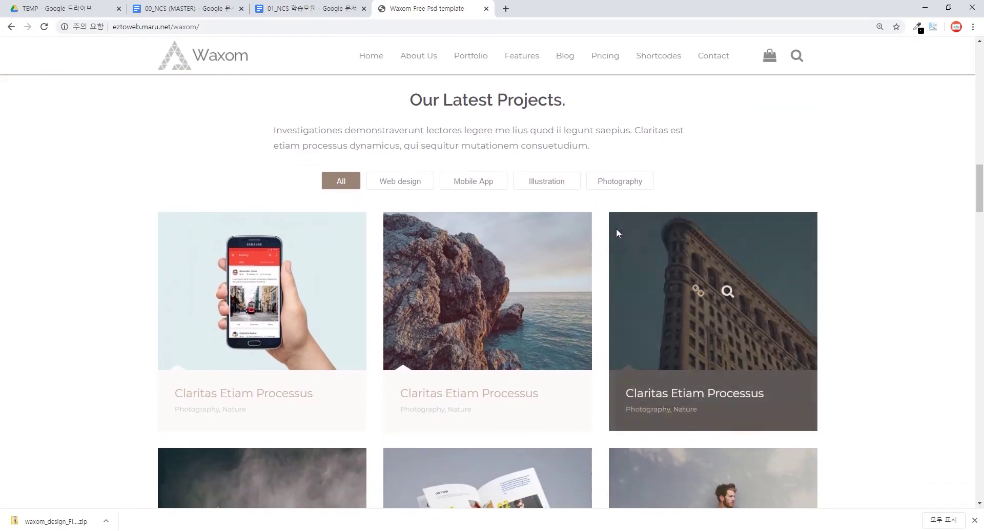
pyautogui.moveTo(446, 99); pyautogui.dragTo(658, 102)
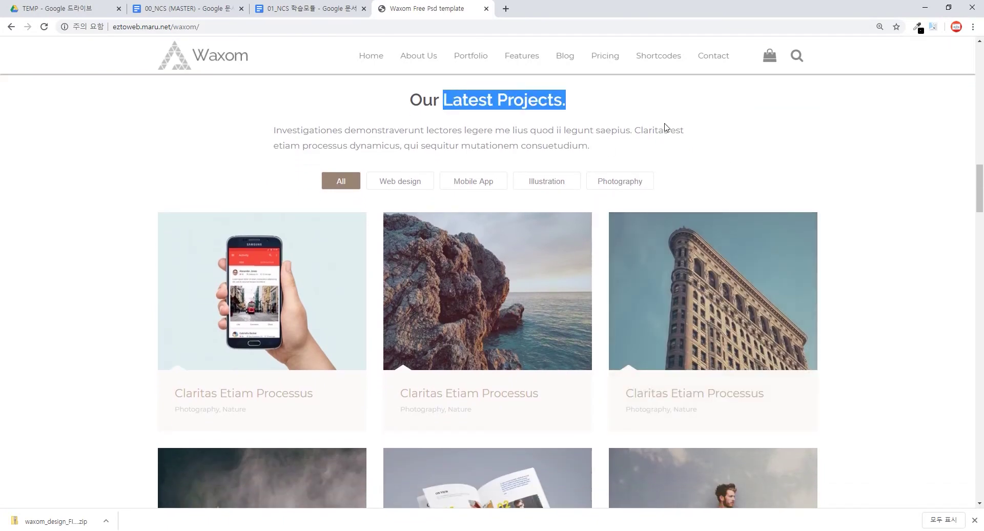
pyautogui.moveTo(233, 384); pyautogui.dragTo(347, 401)
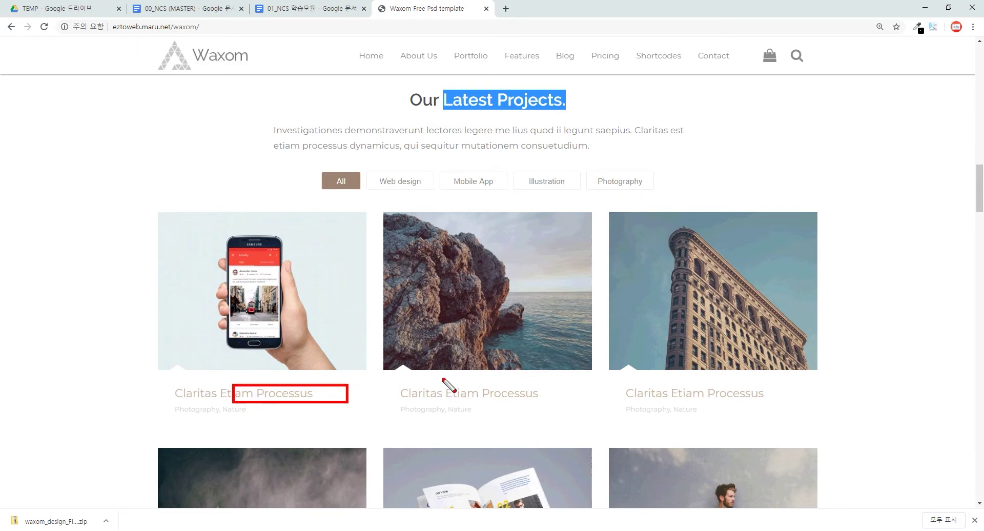
# Clear the red markup and highlight the mobile section paragraph and list items.
pyautogui.press('Escape')
pyautogui.scroll(-4, 687, 302)
pyautogui.scroll(-8, 687, 302)
pyautogui.scroll(-7, 687, 308)
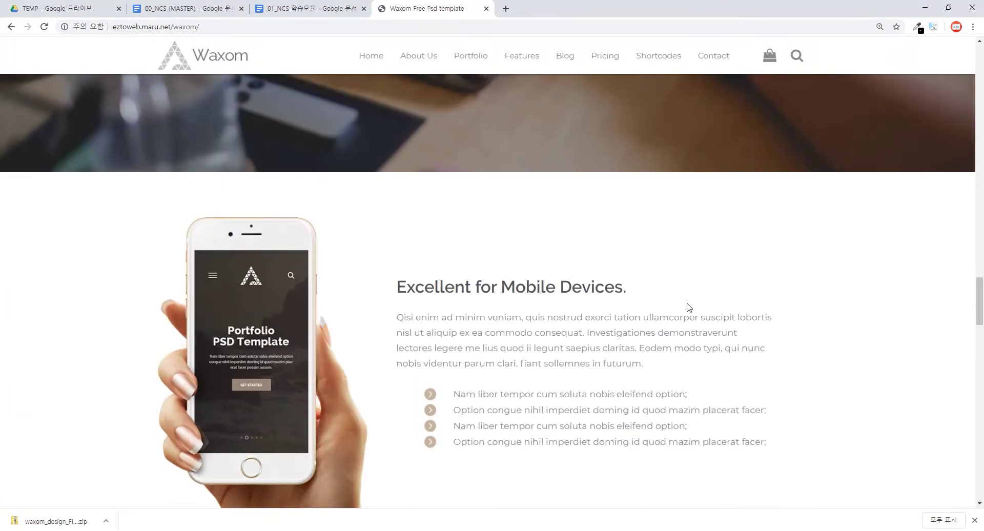
pyautogui.scroll(-5, 645, 282)
pyautogui.scroll(4, 612, 251)
pyautogui.moveTo(490, 237)
pyautogui.mouseDown()
pyautogui.moveTo(743, 368)
pyautogui.moveTo(733, 352)
pyautogui.mouseUp()
pyautogui.scroll(-6, 734, 354)
pyautogui.scroll(-4, 722, 344)
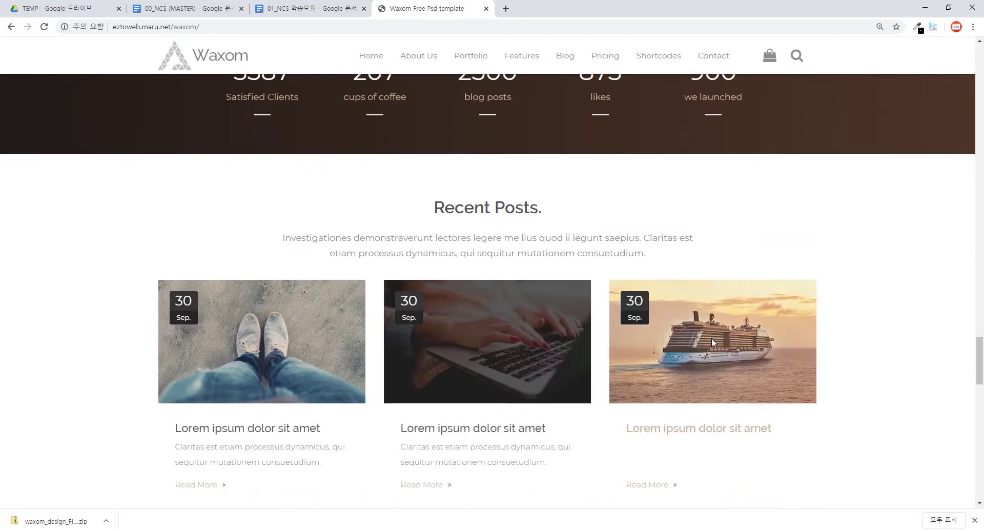
pyautogui.moveTo(423, 237); pyautogui.dragTo(598, 252)
pyautogui.scroll(-10, 728, 310)
pyautogui.scroll(-3, 665, 316)
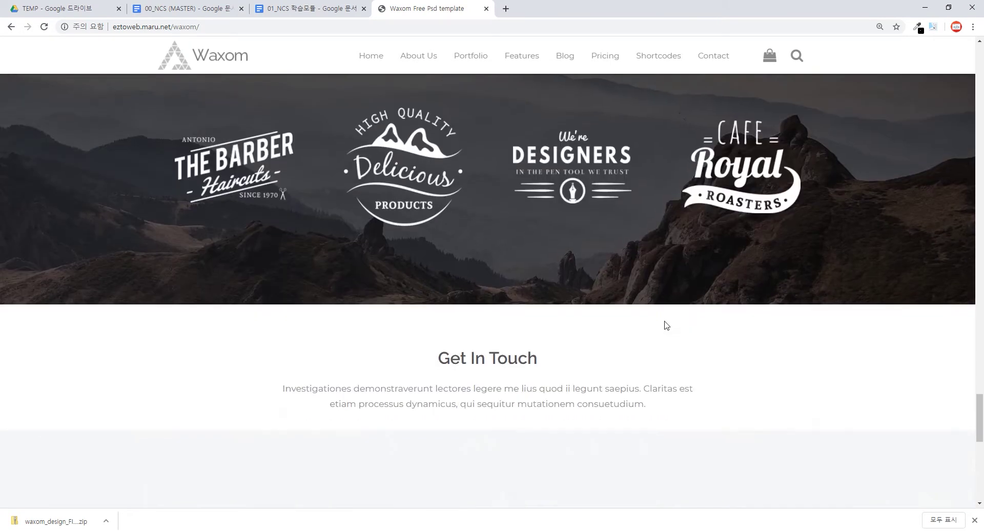
pyautogui.scroll(-6, 538, 277)
pyautogui.scroll(4, 476, 231)
pyautogui.moveTo(492, 288); pyautogui.dragTo(701, 325)
# Return to the top of the Waxom page and minimize Chrome.
pyautogui.scroll(-1, 714, 302)
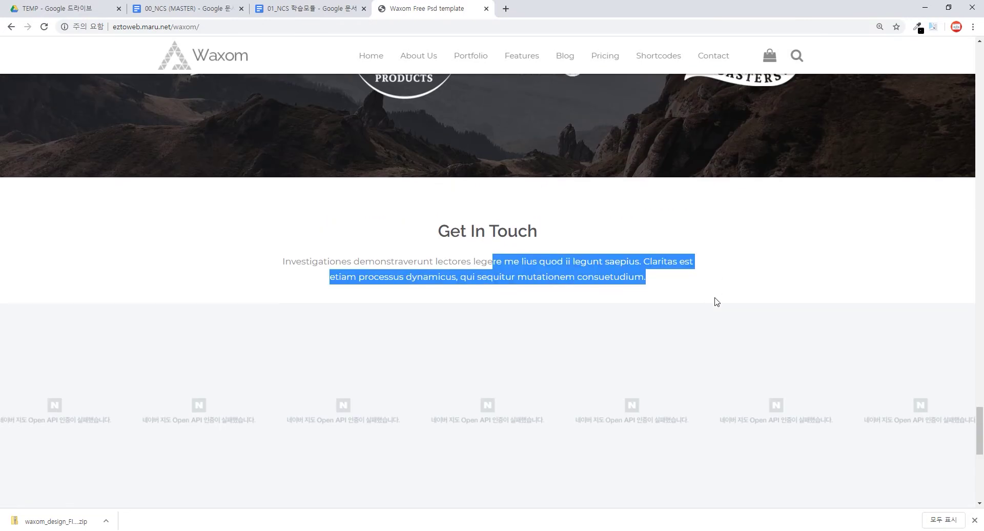
pyautogui.scroll(-3, 708, 292)
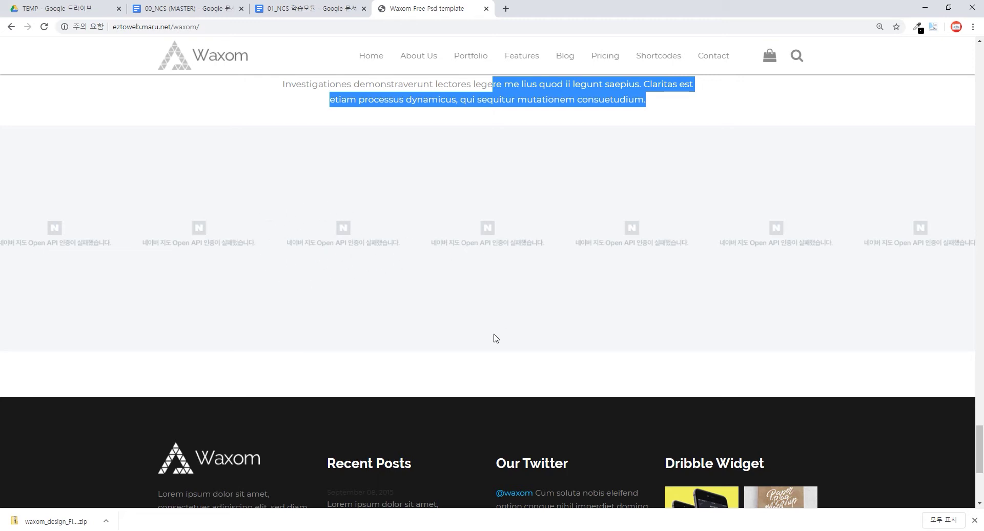
pyautogui.scroll(-5, 578, 333)
pyautogui.scroll(4, 652, 355)
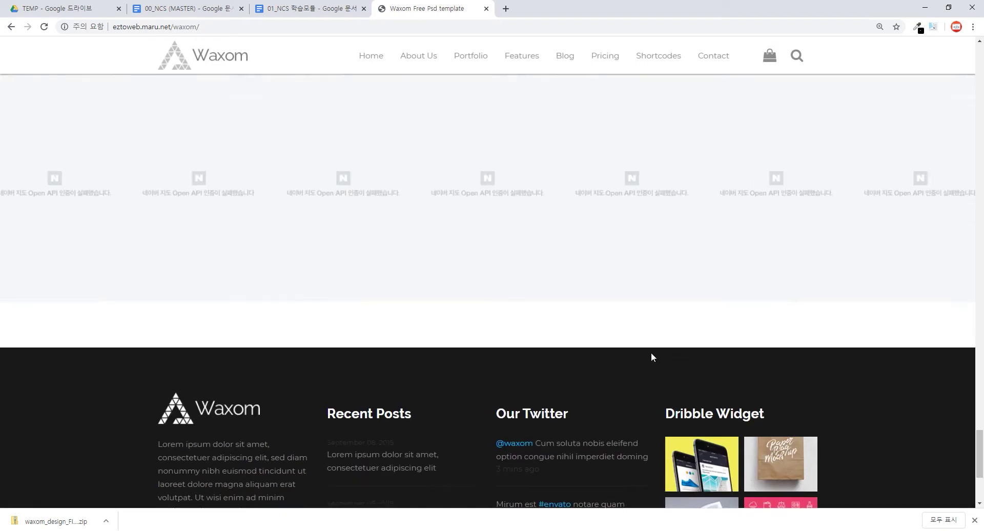
pyautogui.scroll(5, 641, 354)
pyautogui.scroll(1, 632, 346)
pyautogui.scroll(5, 769, 346)
pyautogui.moveTo(977, 347); pyautogui.dragTo(973, 40)
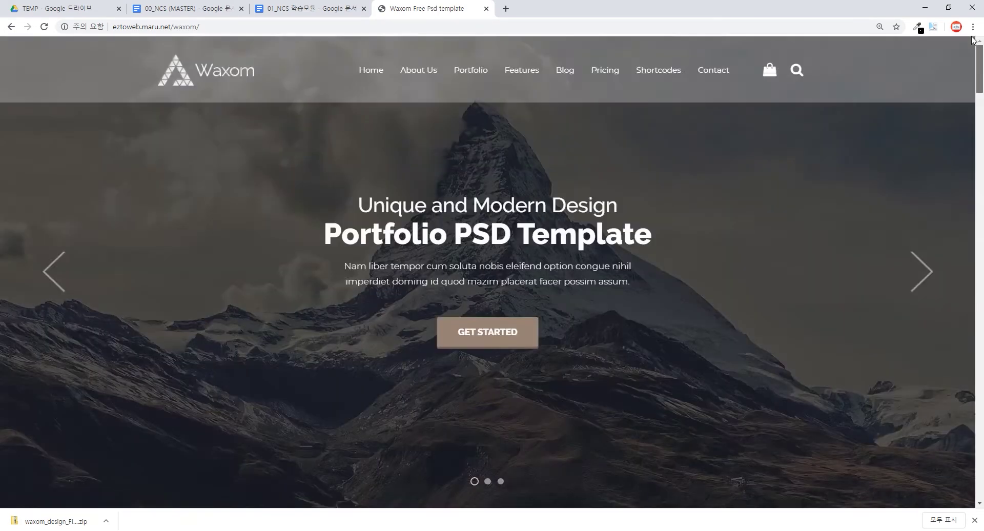
pyautogui.click(925, 7)
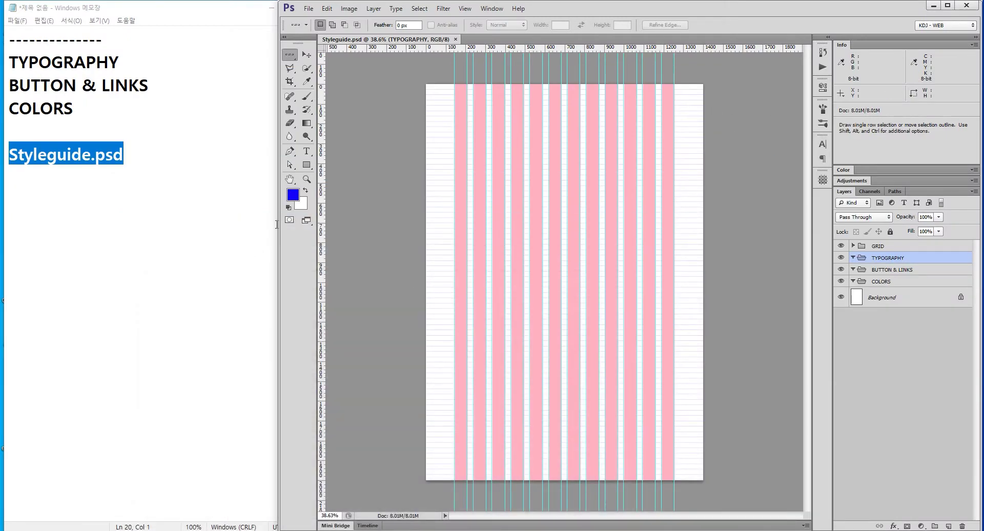
# Add a dashed divider in Notepad followed by 'main title' and 'sub title' lines.
pyautogui.click(217, 169)
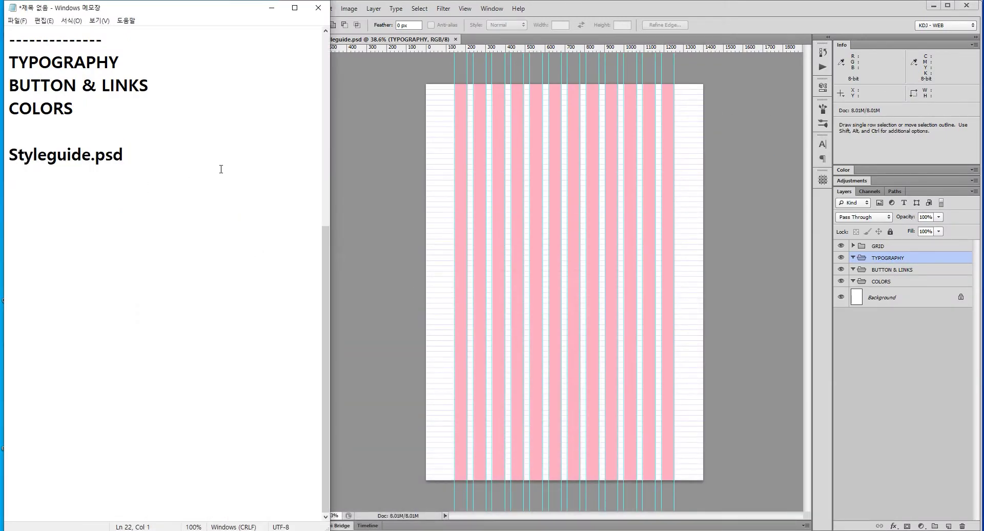
pyautogui.write('----------------')
pyautogui.write('--')
pyautogui.press('Return')
pyautogui.write('main ti')
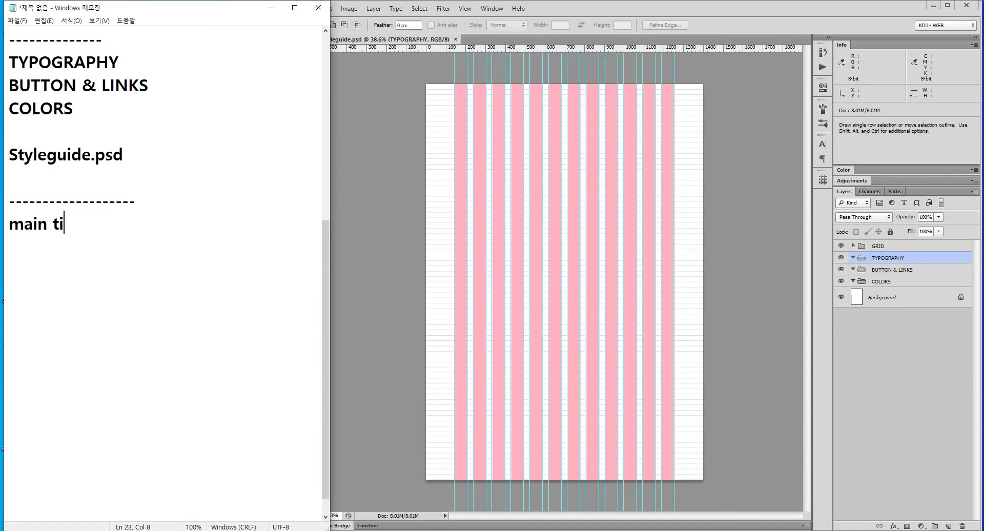
pyautogui.write('tle')
pyautogui.press('Return')
pyautogui.write('s')
pyautogui.write('hub')
pyautogui.press('BackSpace')
pyautogui.press('BackSpace')
pyautogui.press('BackSpace')
pyautogui.write('hu')
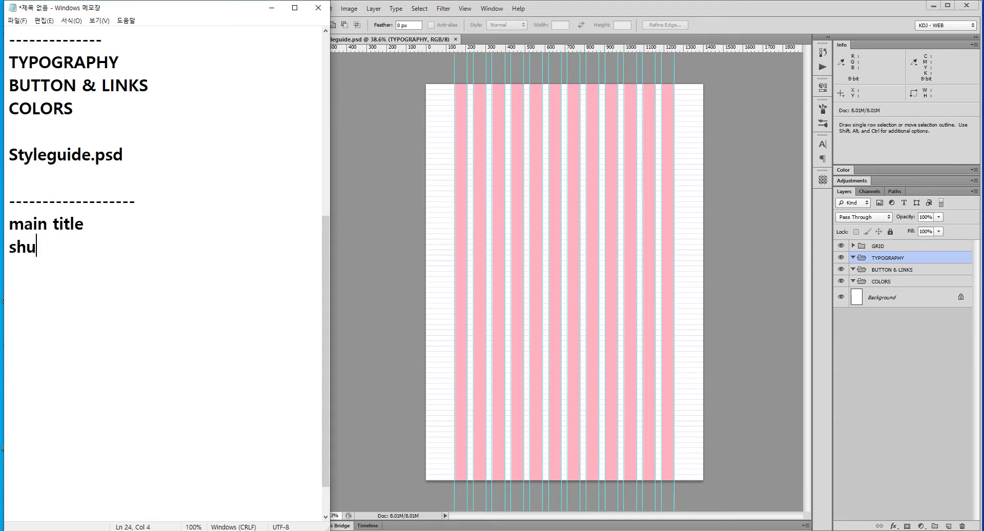
pyautogui.press('BackSpace')
pyautogui.press('BackSpace')
pyautogui.press('BackSpace')
pyautogui.write('sub ti')
pyautogui.write('tle')
pyautogui.press('Return')
# Add the lines 'content headline' and 'content sub title'.
pyautogui.write('conten')
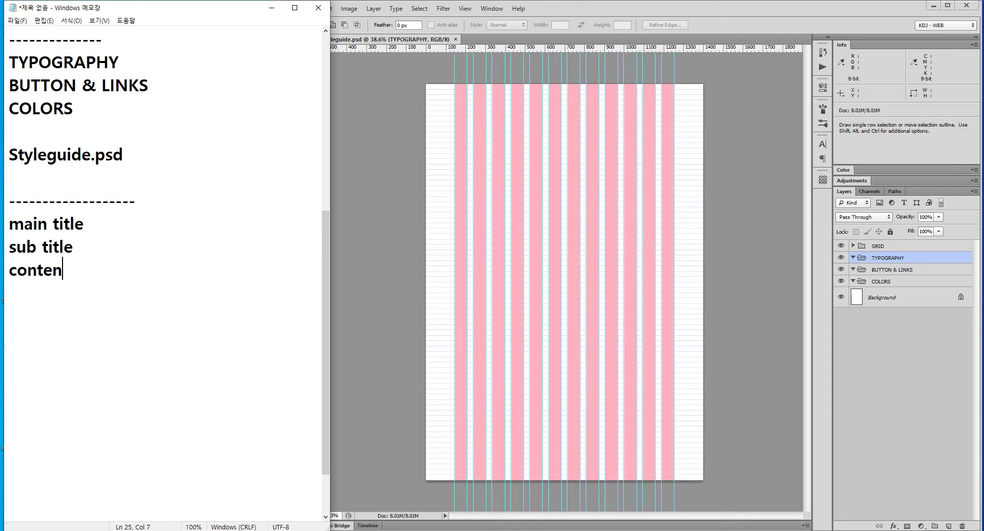
pyautogui.write('t headline')
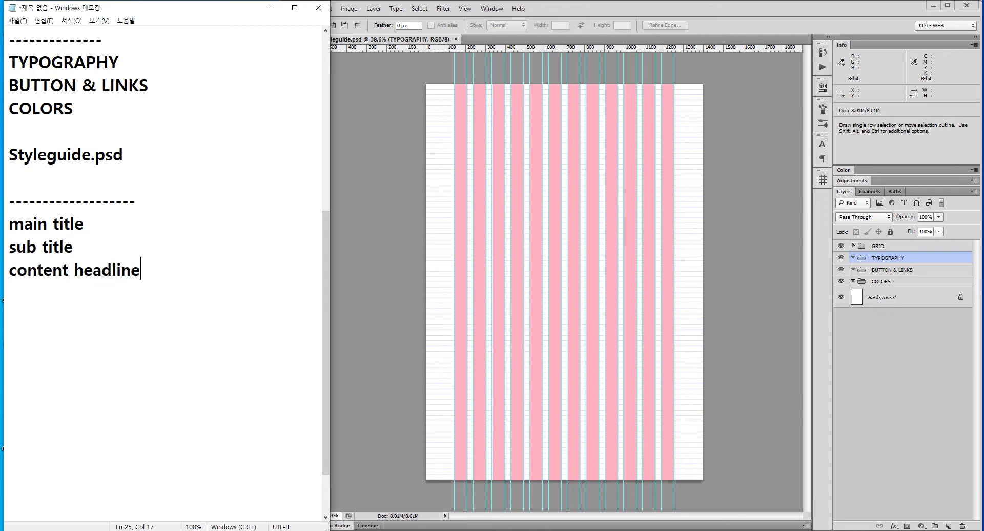
pyautogui.press('Return')
pyautogui.write('conte')
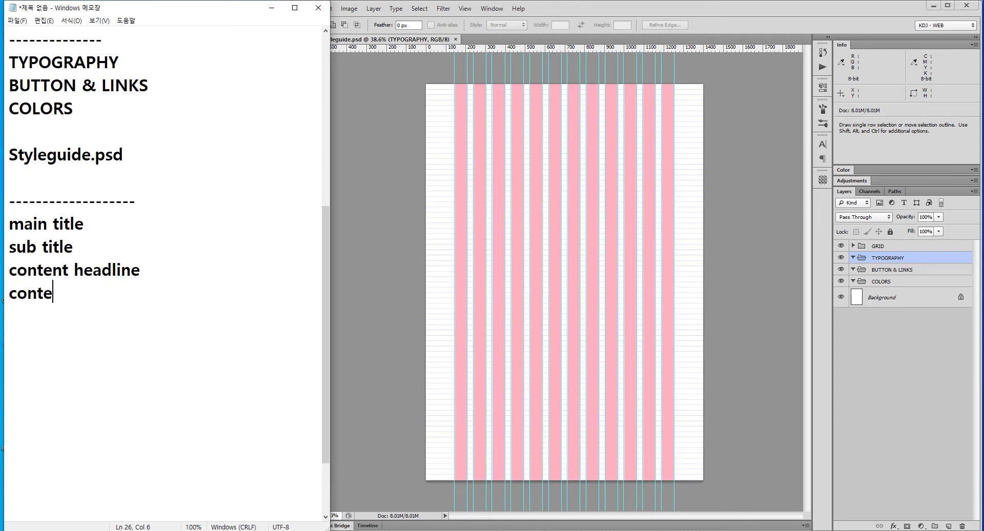
pyautogui.write('nt shub tit')
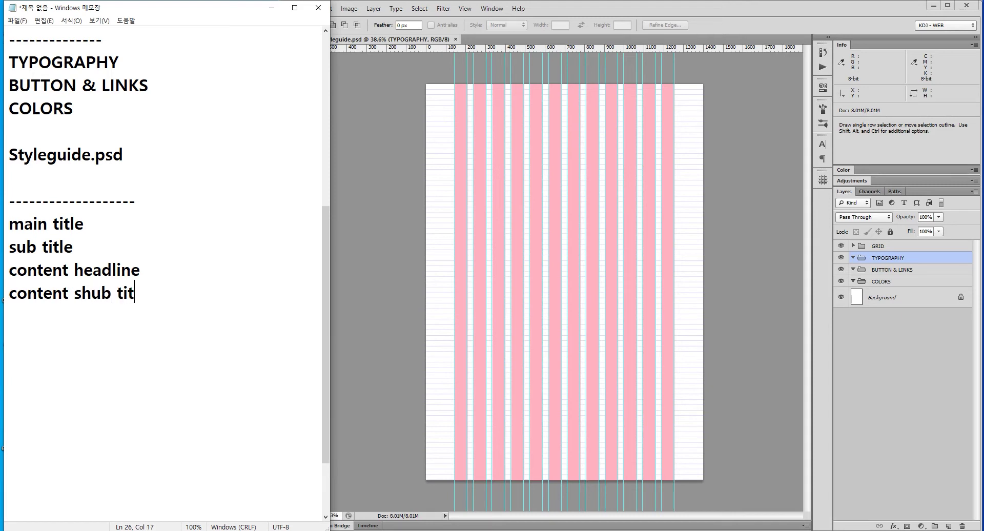
pyautogui.press('BackSpace')
pyautogui.press('BackSpace')
pyautogui.press('BackSpace')
pyautogui.press('BackSpace')
pyautogui.press('BackSpace')
pyautogui.press('BackSpace')
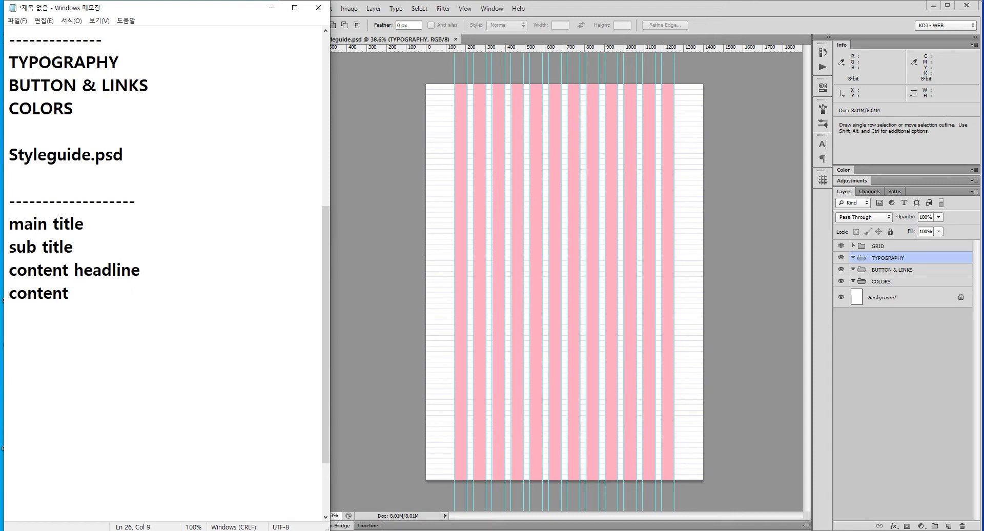
pyautogui.write('u')
pyautogui.press('BackSpace')
pyautogui.write('sub ti')
pyautogui.press('BackSpace')
pyautogui.press('BackSpace')
pyautogui.write('title')
# Change 'content headline' to 'content head title'.
pyautogui.press('Left')
pyautogui.press('Left')
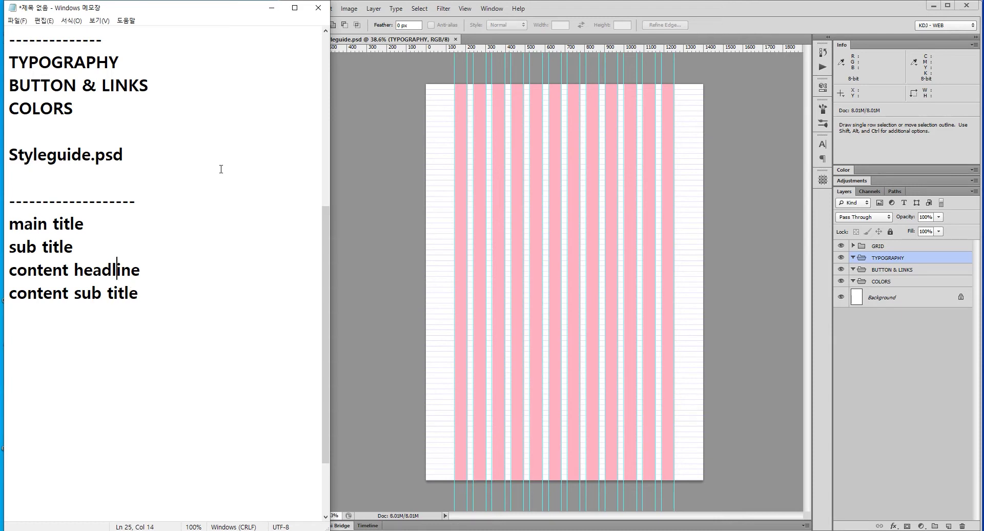
pyautogui.press('Left')
pyautogui.press('Left')
pyautogui.hotkey('shift', 'End')
pyautogui.press('Delete')
pyautogui.write('title')
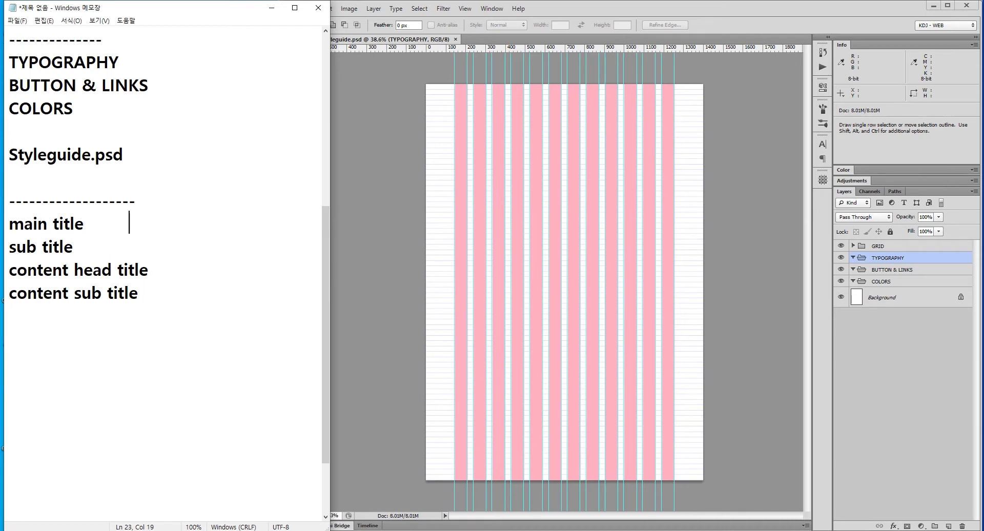
# Add the spec 'raleway eb 52' to the main title line, tabbed into the font column.
pyautogui.write('raleway ')
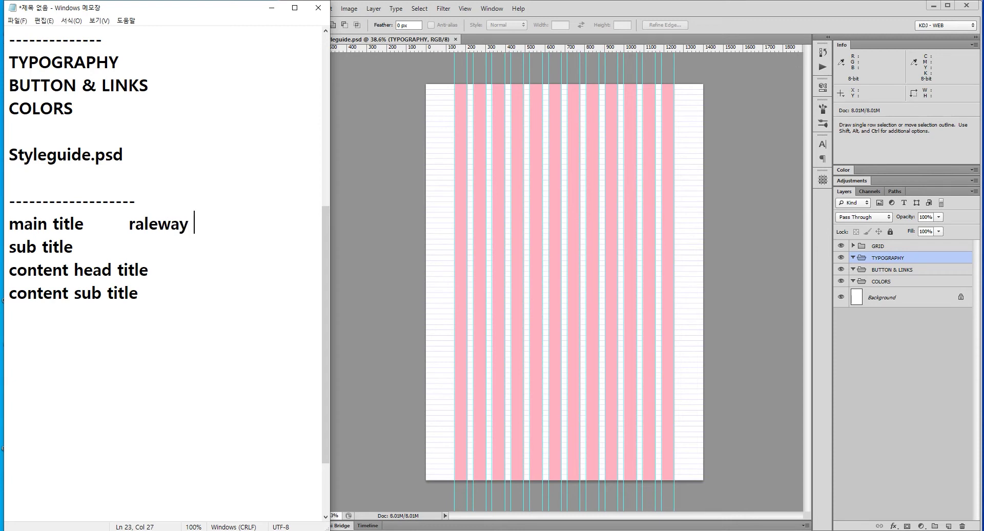
pyautogui.write('ex')
pyautogui.press('BackSpace')
pyautogui.write('b')
pyautogui.write(' 52')
pyautogui.press('Tab')
pyautogui.press('BackSpace')
pyautogui.press('BackSpace')
pyautogui.click(128, 224)
pyautogui.press('Tab')
pyautogui.press('Down')
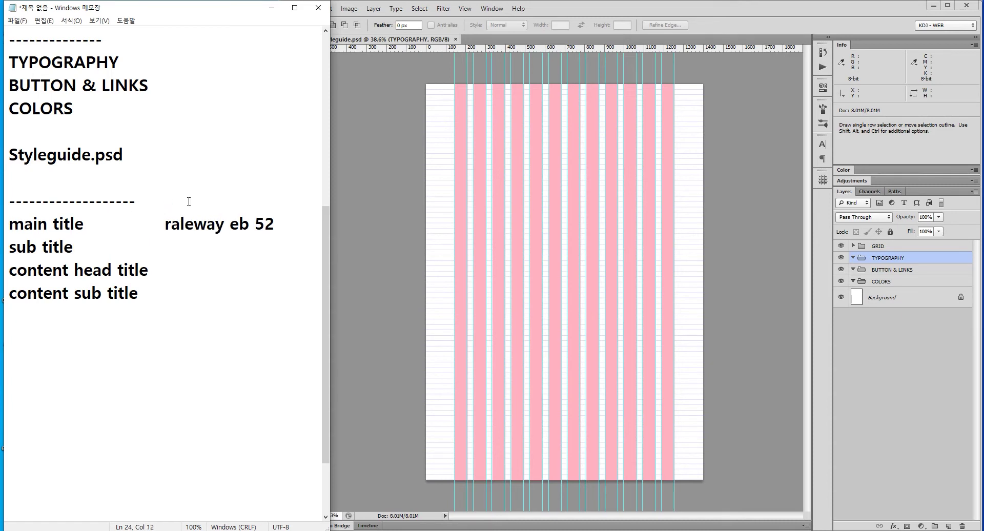
# Add the sub title specs 'raleway m 36p' and 'raleway sm 30' on the next lines.
pyautogui.write('rale')
pyautogui.write('war')
pyautogui.press('BackSpace')
pyautogui.write('y ')
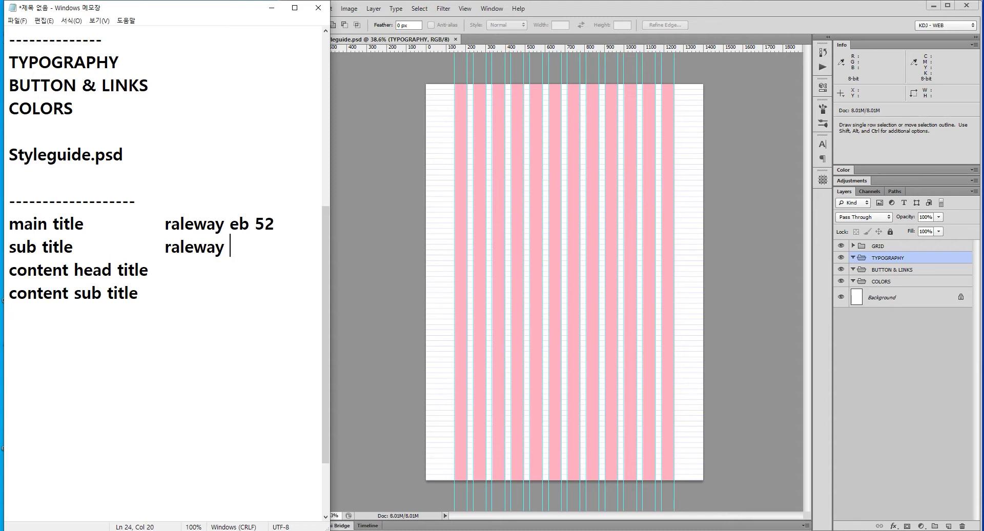
pyautogui.write('M')
pyautogui.press('BackSpace')
pyautogui.write('m 3')
pyautogui.write('6p')
pyautogui.write('re')
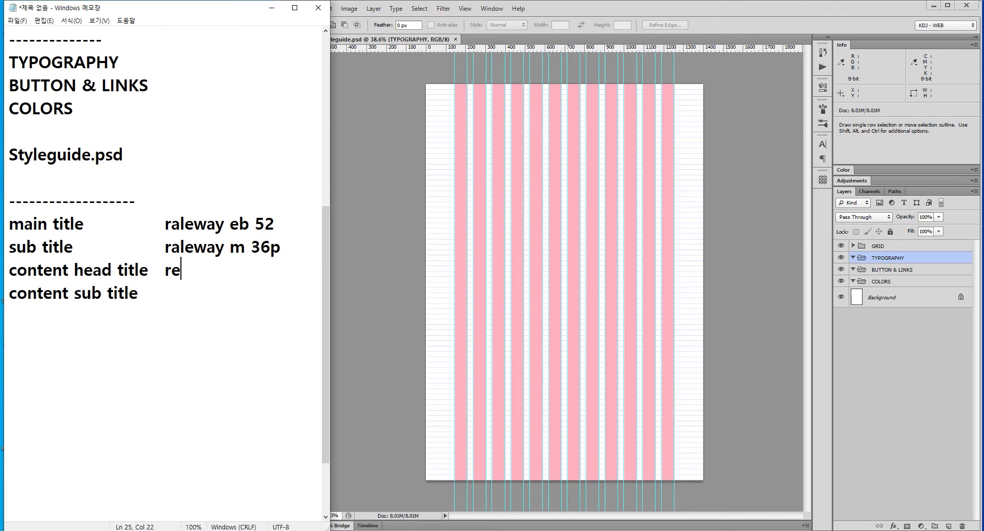
pyautogui.write('leway ')
pyautogui.write('sm')
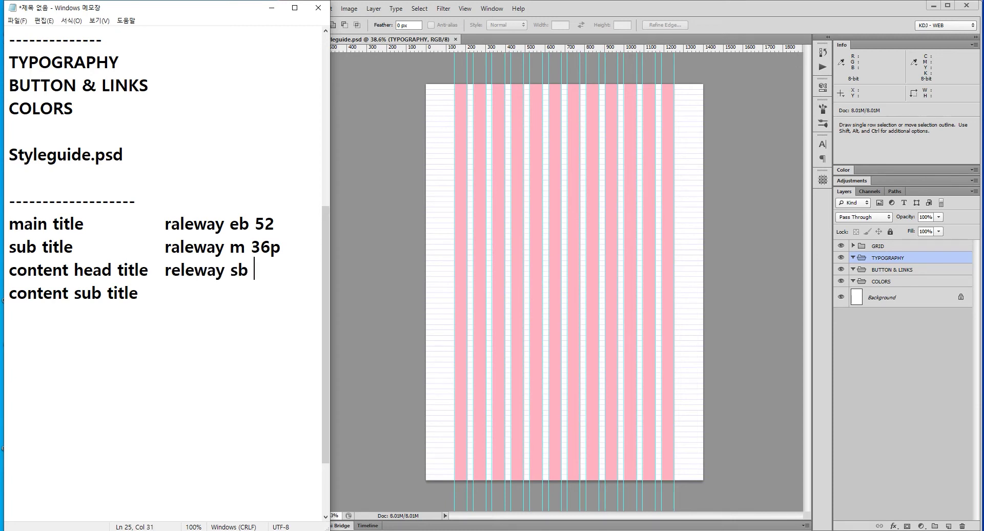
pyautogui.write('30')
# Add 'raleway sb 22' to the content sub title line and fix the 'releway' typo.
pyautogui.press('Down')
pyautogui.press('Tab')
pyautogui.write('r')
pyautogui.write('e')
pyautogui.press('BackSpace')
pyautogui.press('Up')
pyautogui.press('Delete')
pyautogui.write('a')
pyautogui.press('Down')
pyautogui.write('alew')
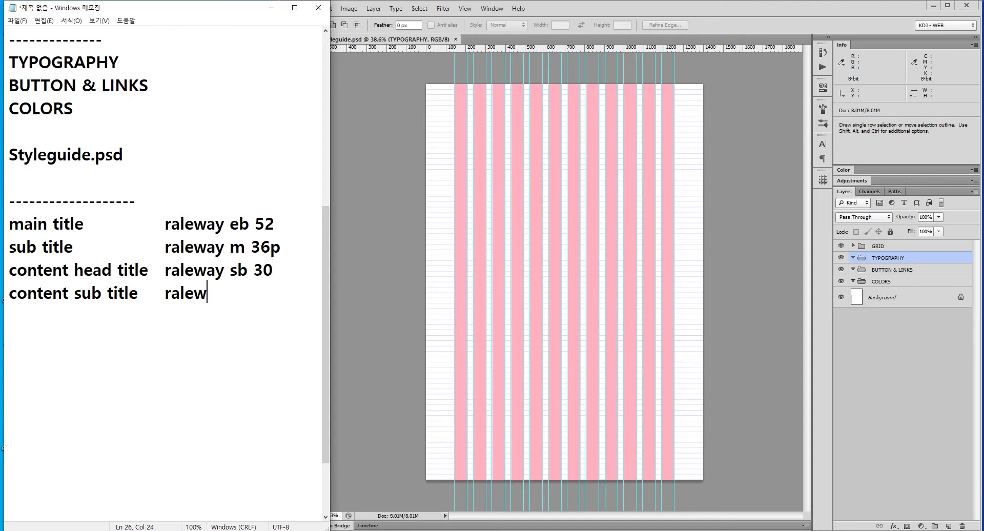
pyautogui.write('ay s')
pyautogui.write('b 22')
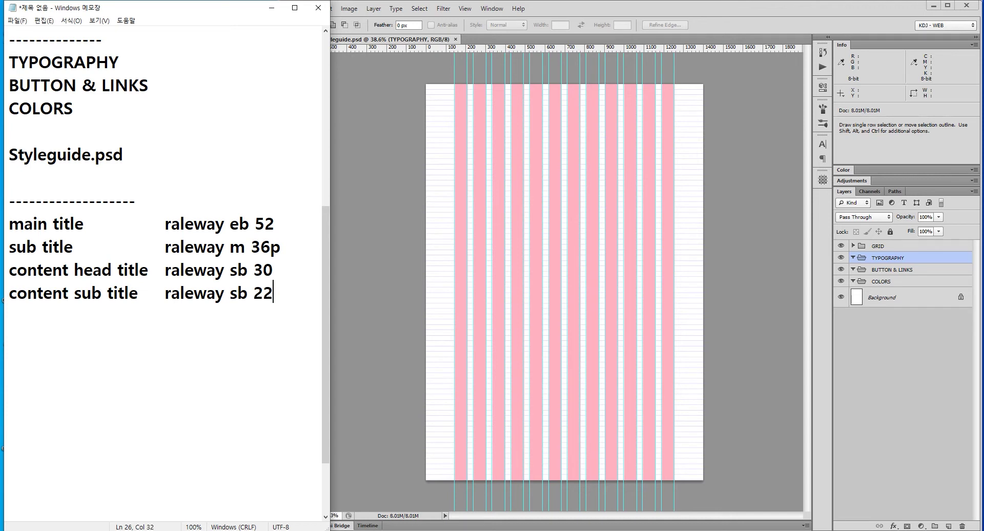
# Add a 'body' line with the font spec 'montserrat lihgt 16'.
pyautogui.press('Return')
pyautogui.write('body')
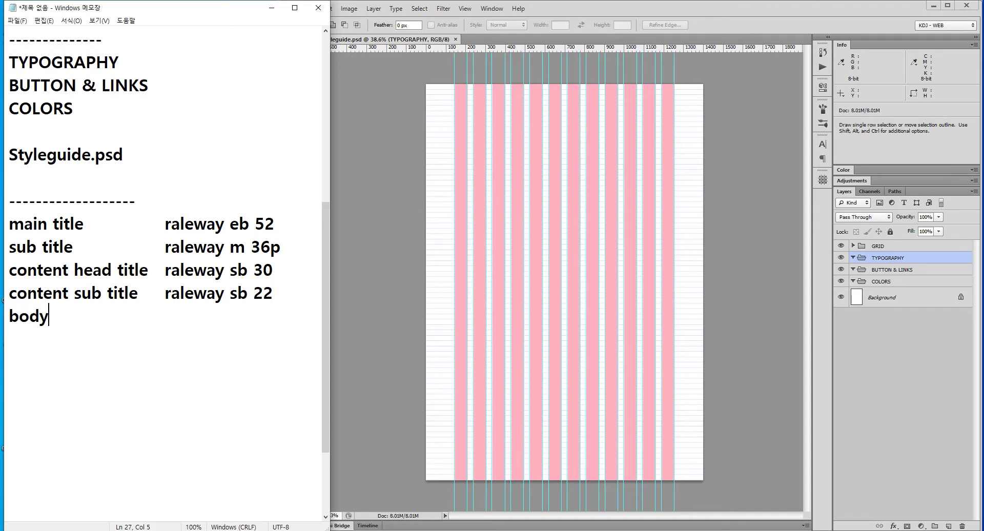
pyautogui.press('Tab')
pyautogui.press('Tab')
pyautogui.press('Tab')
pyautogui.write('m')
pyautogui.write('nt')
pyautogui.press('BackSpace')
pyautogui.press('BackSpace')
pyautogui.write('on')
pyautogui.write('s')
pyautogui.press('BackSpace')
pyautogui.write('tse')
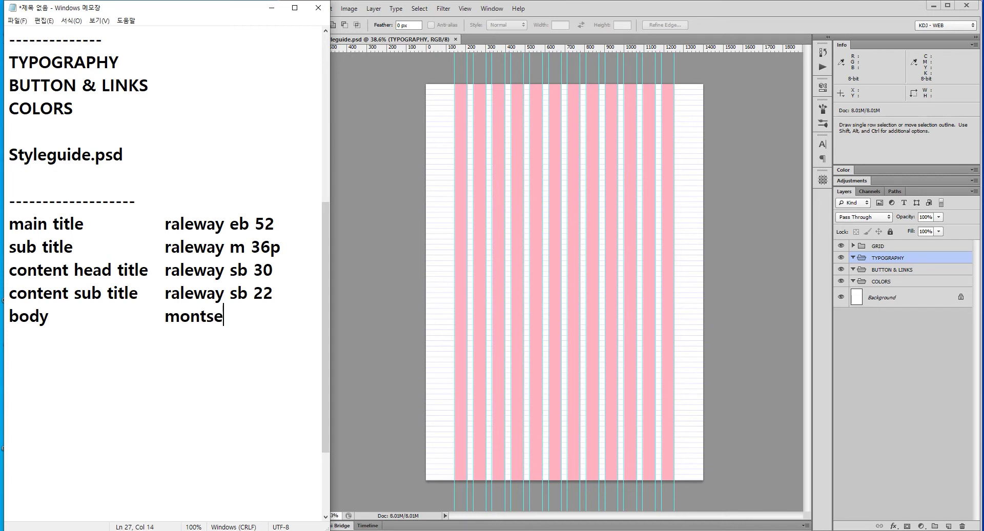
pyautogui.write('rrat 16')
pyautogui.press('Left')
pyautogui.press('Left')
pyautogui.write('lihgt')
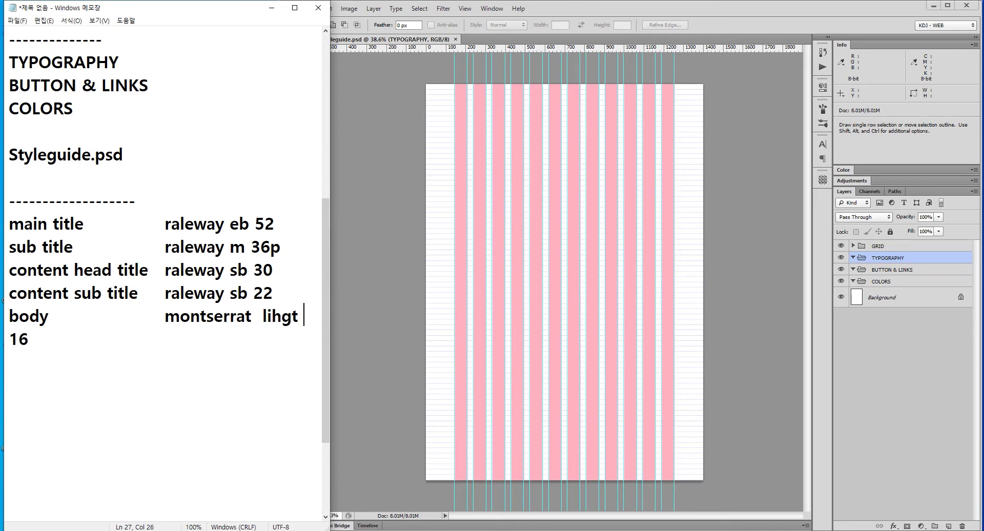
# Widen the Notepad notes, then draw a red rectangle with a diagonal line over the upper-left grid.
pyautogui.moveTo(330, 318); pyautogui.dragTo(374, 319)
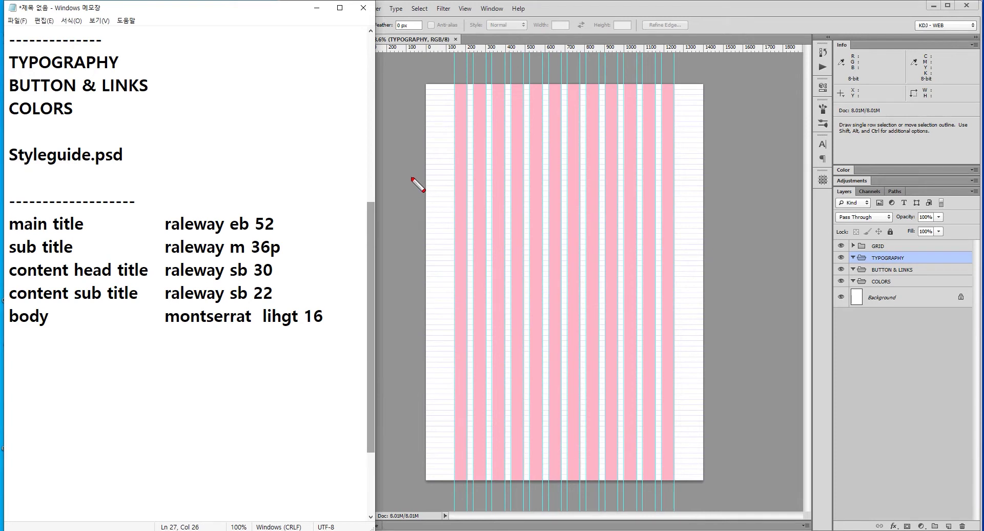
pyautogui.moveTo(411, 178)
pyautogui.mouseDown()
pyautogui.moveTo(598, 321)
pyautogui.moveTo(605, 341)
pyautogui.mouseUp()
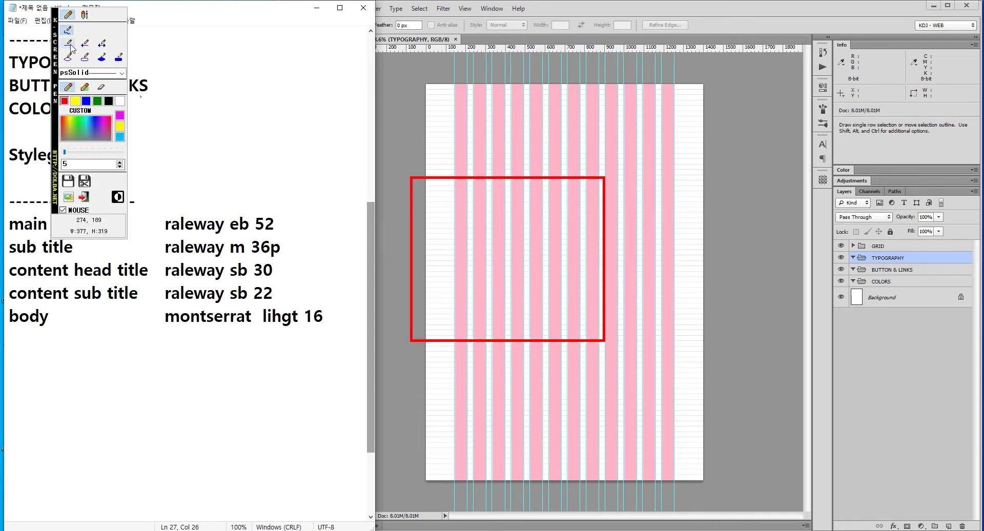
pyautogui.click(69, 43)
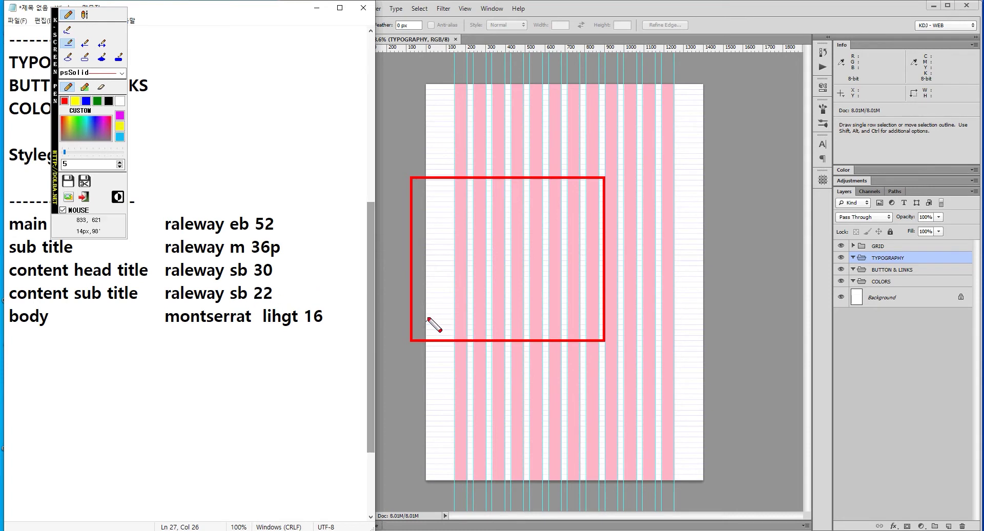
pyautogui.moveTo(428, 319); pyautogui.dragTo(587, 203)
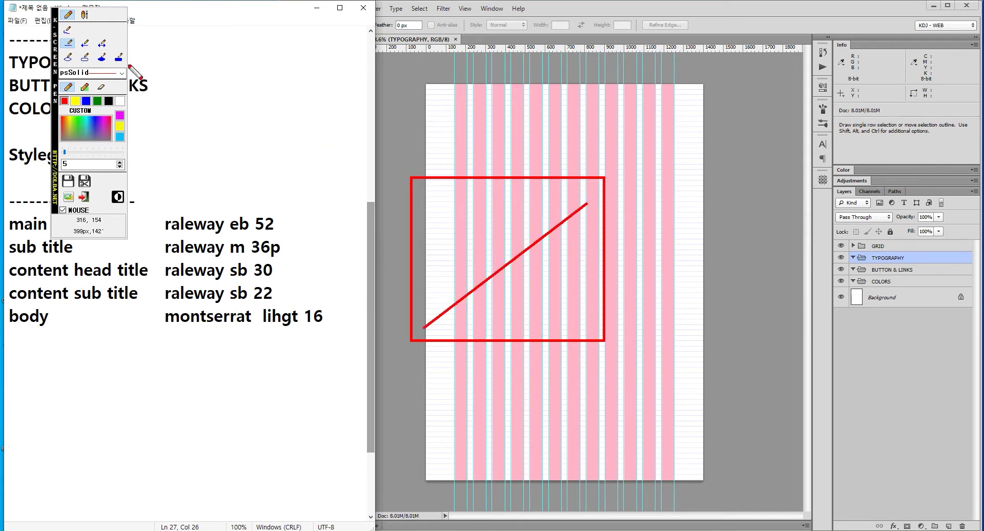
# Add red freehand sketch strokes inside the box and write 52 above them.
pyautogui.click(67, 30)
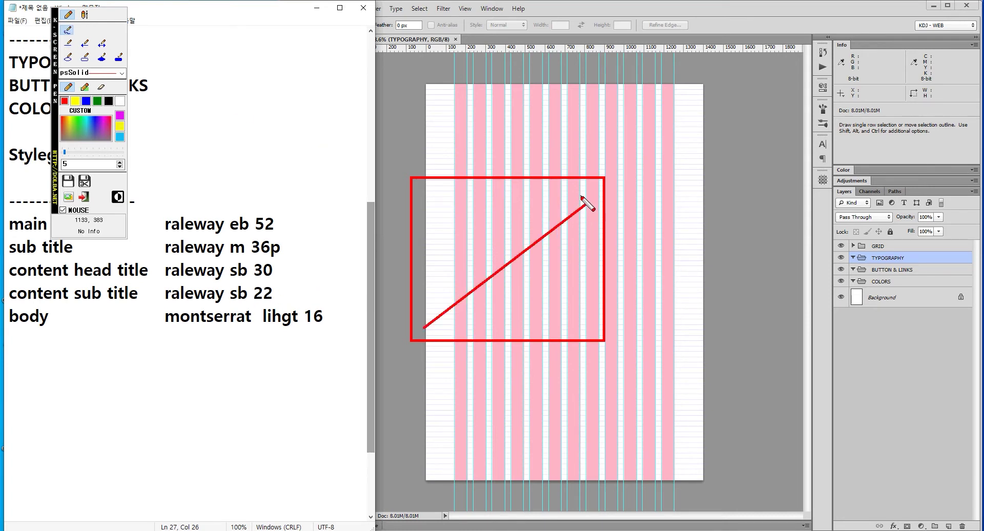
pyautogui.moveTo(583, 196)
pyautogui.mouseDown()
pyautogui.moveTo(568, 227)
pyautogui.moveTo(423, 312)
pyautogui.mouseUp()
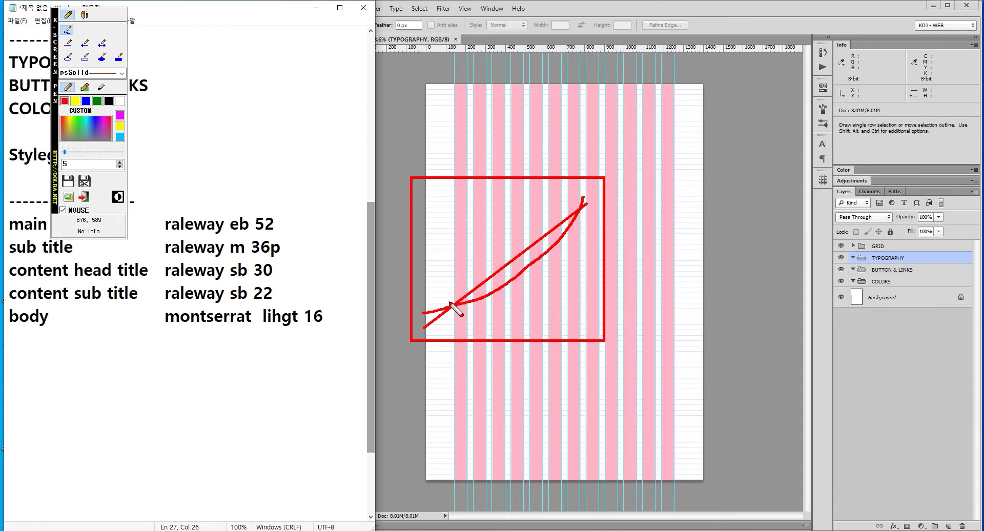
pyautogui.moveTo(431, 346)
pyautogui.mouseDown()
pyautogui.moveTo(418, 300)
pyautogui.moveTo(429, 354)
pyautogui.moveTo(483, 309)
pyautogui.moveTo(482, 356)
pyautogui.moveTo(515, 265)
pyautogui.moveTo(519, 342)
pyautogui.mouseUp()
pyautogui.moveTo(561, 315)
pyautogui.mouseDown()
pyautogui.moveTo(536, 266)
pyautogui.moveTo(555, 308)
pyautogui.moveTo(619, 161)
pyautogui.moveTo(602, 345)
pyautogui.mouseUp()
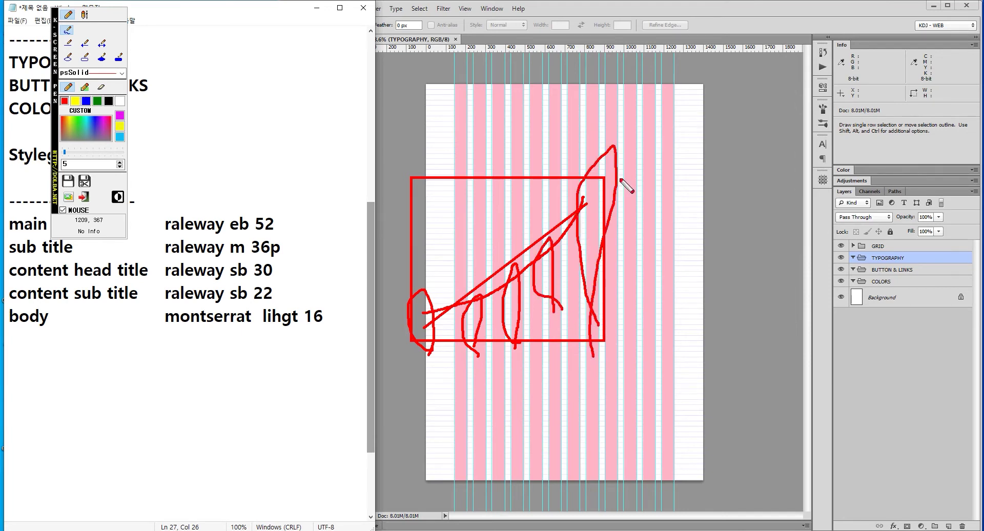
pyautogui.moveTo(614, 145)
pyautogui.mouseDown()
pyautogui.moveTo(615, 113)
pyautogui.moveTo(684, 146)
pyautogui.mouseUp()
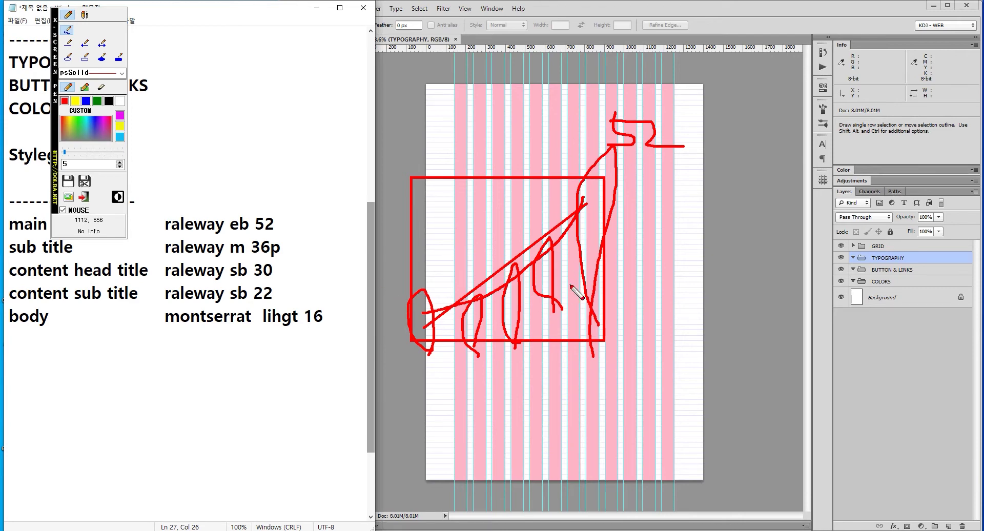
# Clear the screen annotations and add #555 on a new line below the font list in Notepad.
pyautogui.press('Escape')
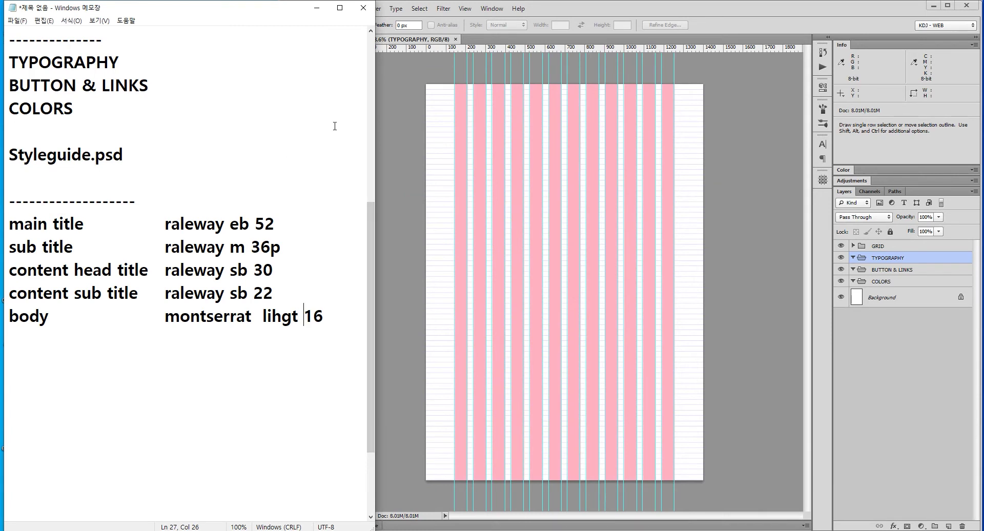
pyautogui.click(337, 319)
pyautogui.click(43, 356)
pyautogui.write('#')
pyautogui.write('555')
# Select 'main title' in the notes and return to Styleguide.psd in Photoshop.
pyautogui.click(196, 223)
pyautogui.moveTo(107, 222); pyautogui.dragTo(9, 222)
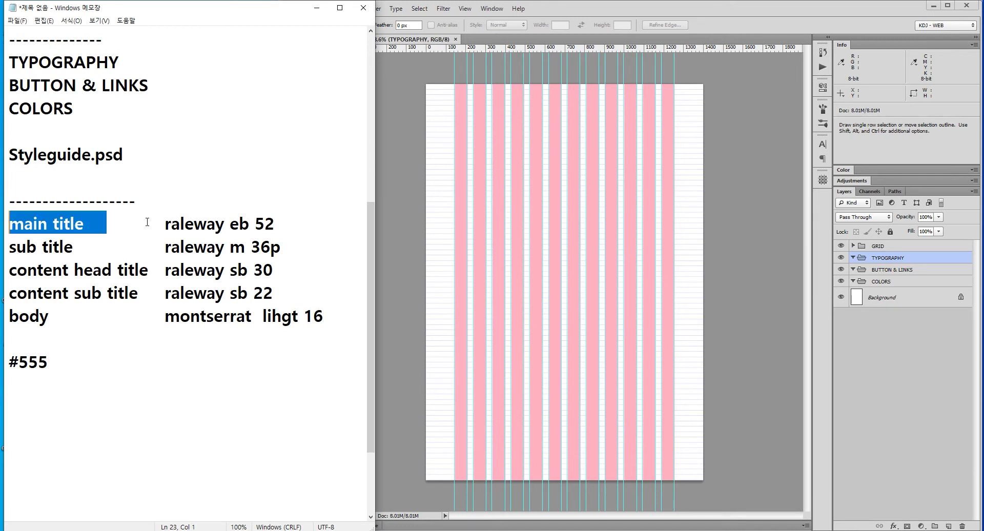
pyautogui.click(130, 222)
pyautogui.moveTo(84, 224); pyautogui.dragTo(9, 224)
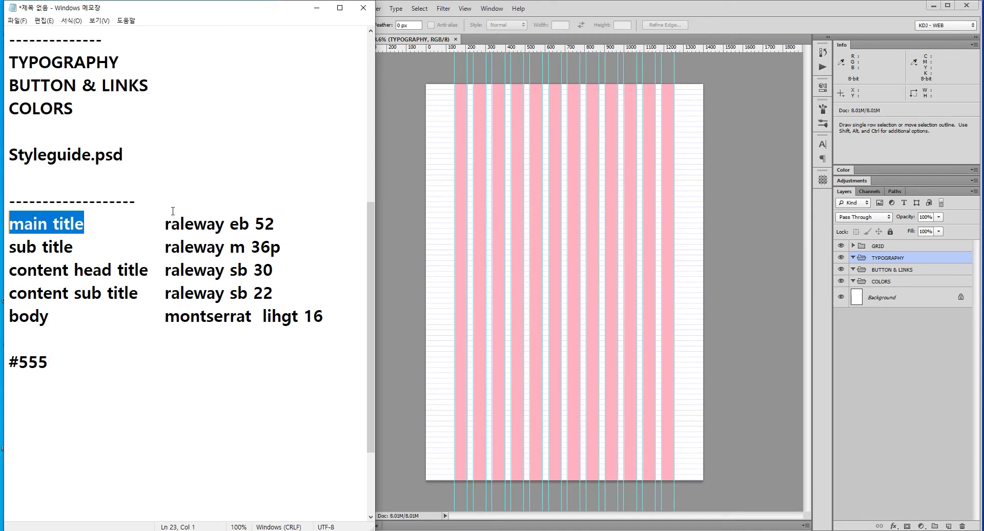
pyautogui.click(909, 258)
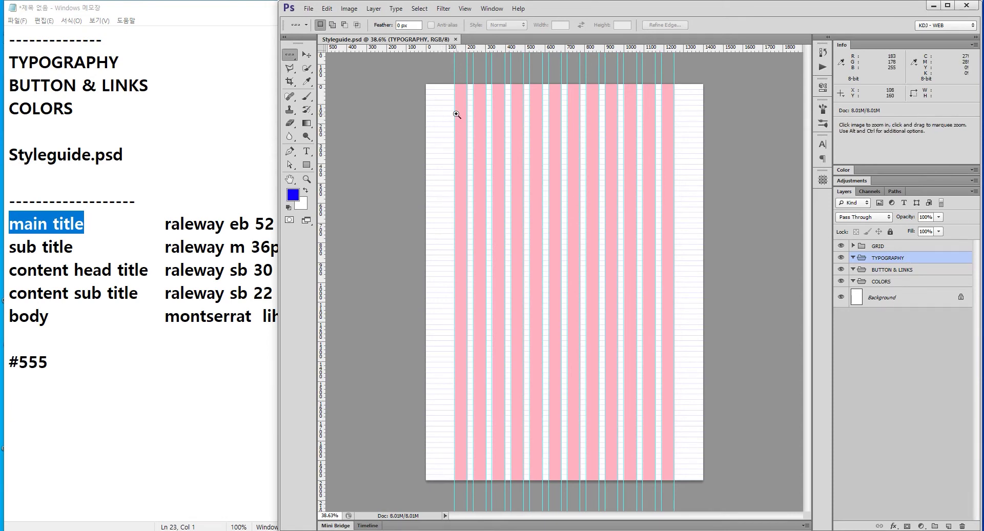
# Paste TYPOGRAPHY from the notes as a left-aligned text layer near the page's top-left.
pyautogui.scroll(2, 457, 114)
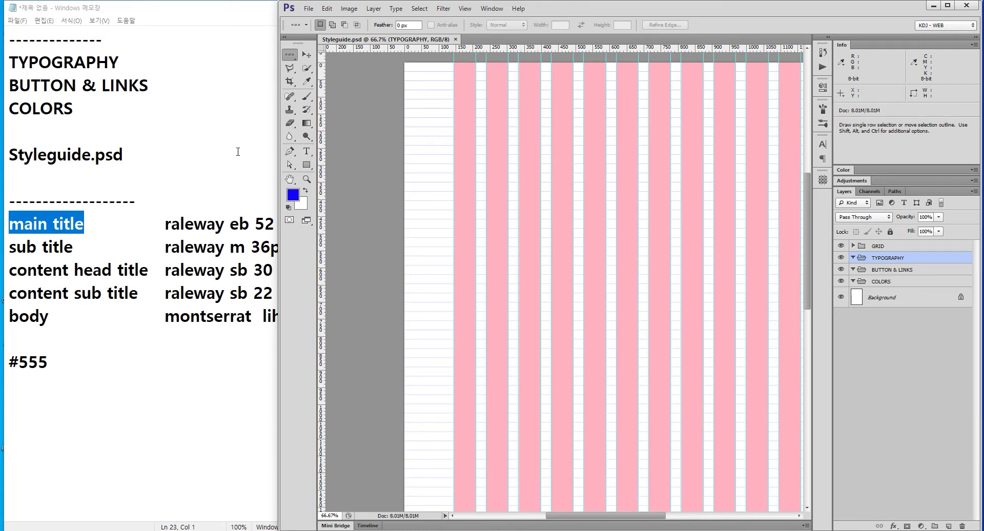
pyautogui.doubleClick(128, 61)
pyautogui.hotkey('ctrl', 'c')
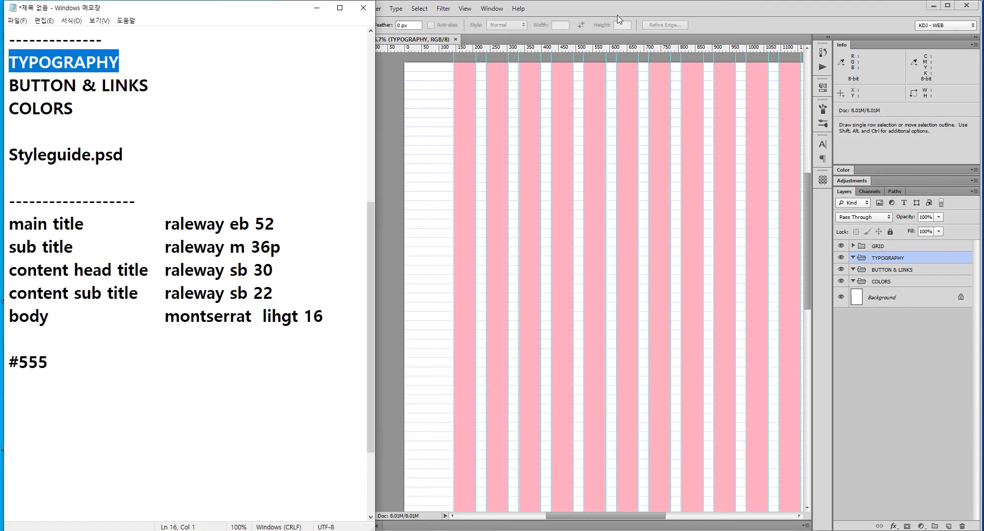
pyautogui.click(619, 19)
pyautogui.click(306, 151)
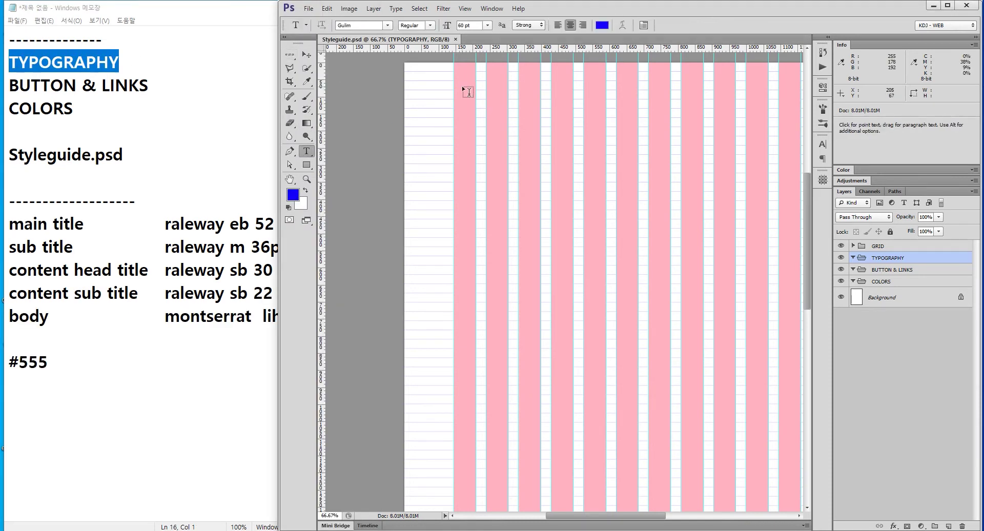
pyautogui.click(459, 100)
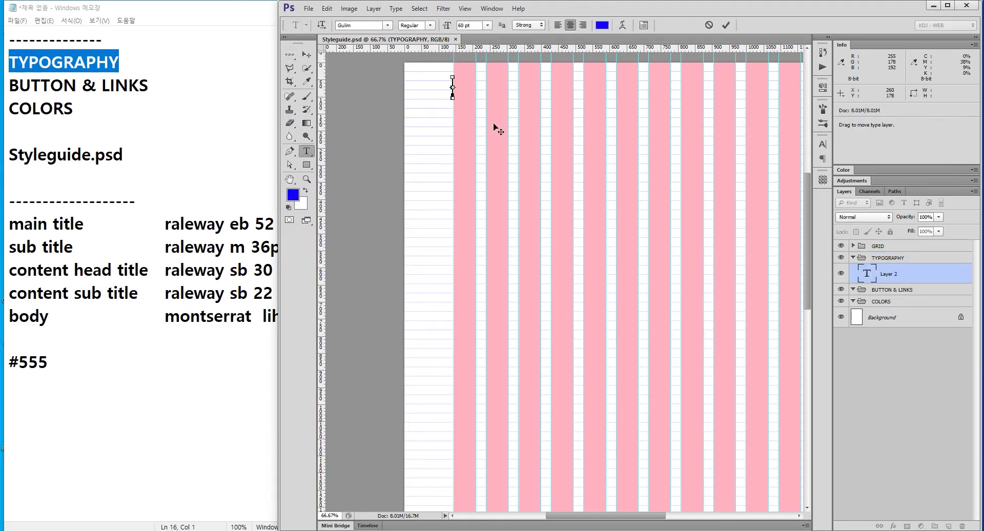
pyautogui.hotkey('ctrl', 'v')
pyautogui.hotkey('ctrl', 'a')
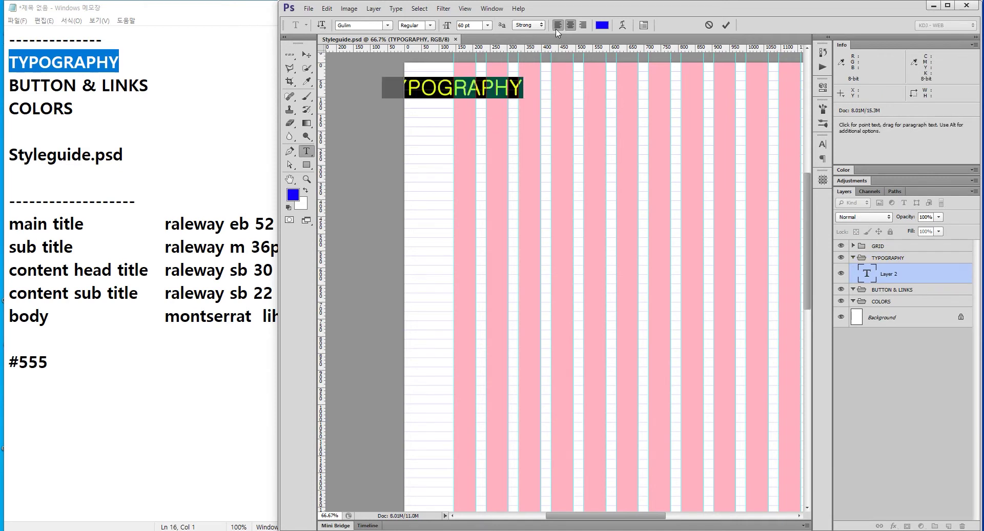
pyautogui.click(558, 25)
# Set the heading font to Open Sans and note 'opensans' after TYPOGRAPHY in Notepad.
pyautogui.click(365, 25)
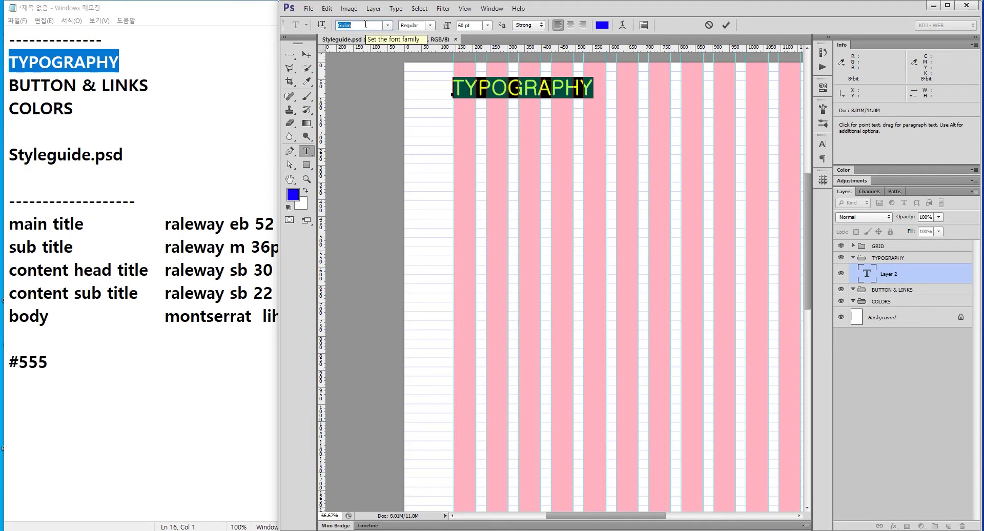
pyautogui.click(154, 62)
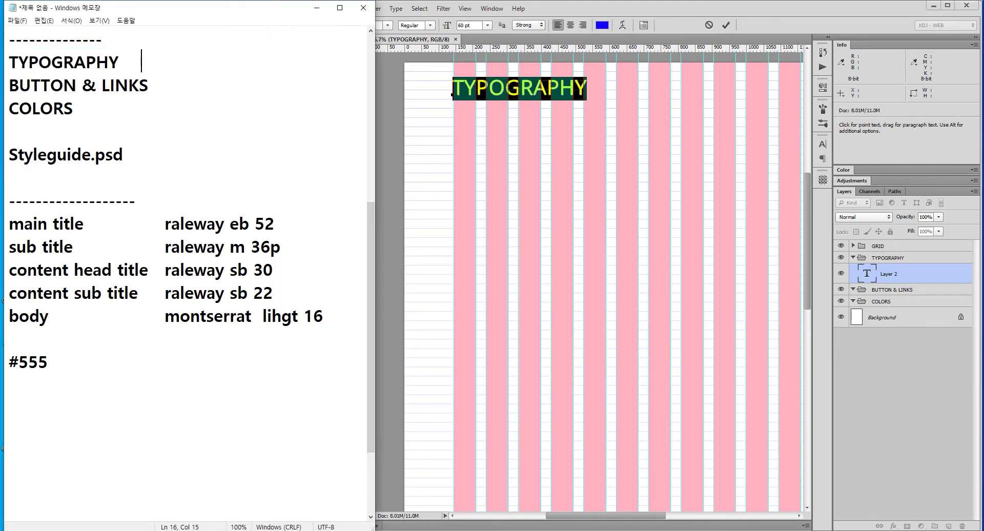
pyautogui.write('opens')
pyautogui.press('BackSpace')
pyautogui.write('s')
pyautogui.write('ans')
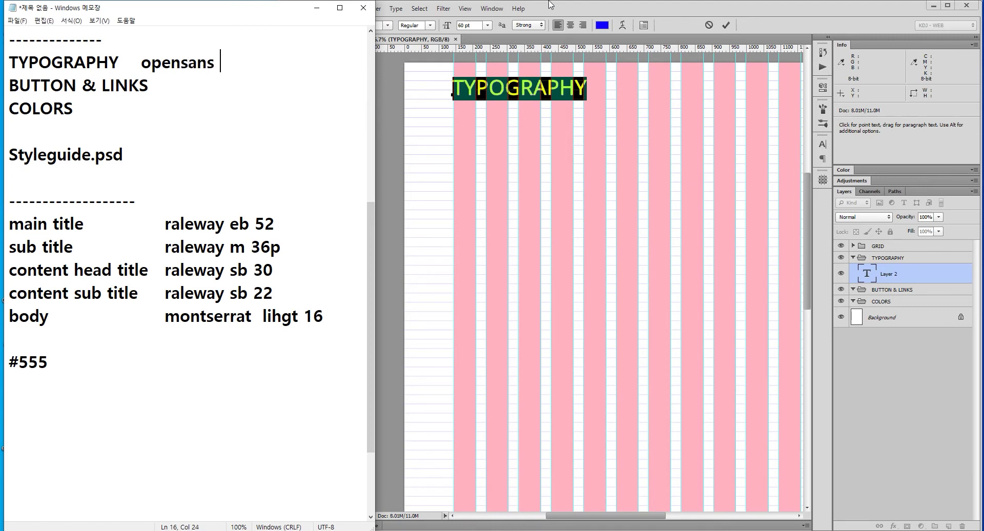
# Keep the Regular weight for TYPOGRAPHY and reselect its text for character settings.
pyautogui.click(564, 9)
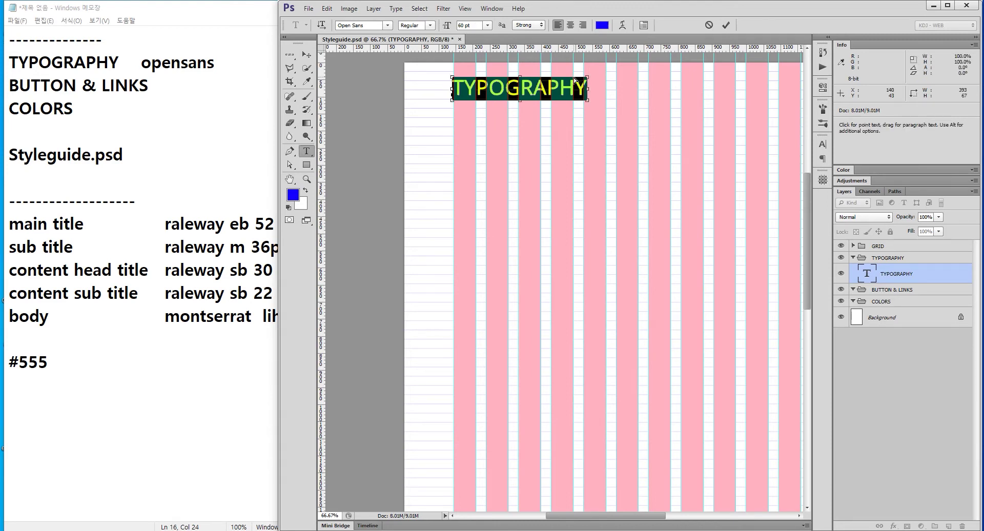
pyautogui.click(431, 26)
pyautogui.click(432, 27)
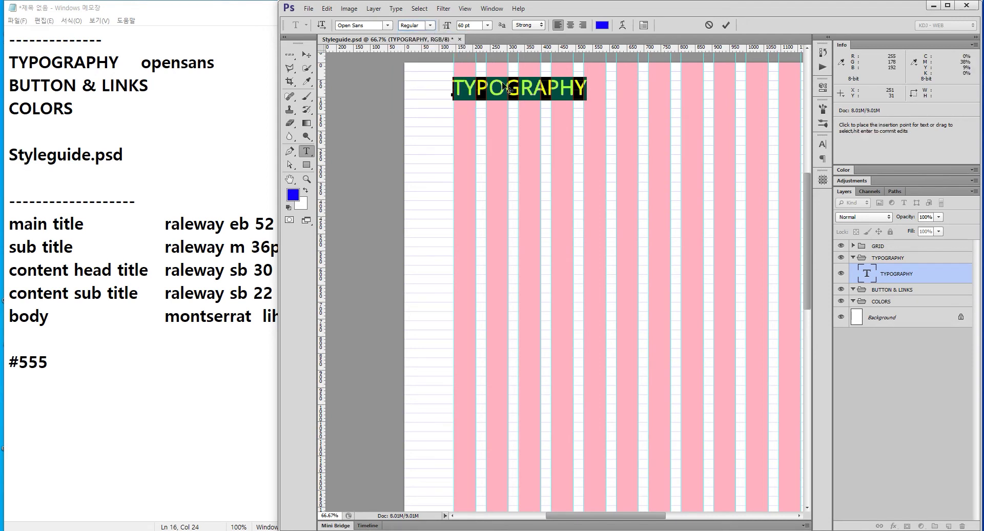
pyautogui.click(530, 82)
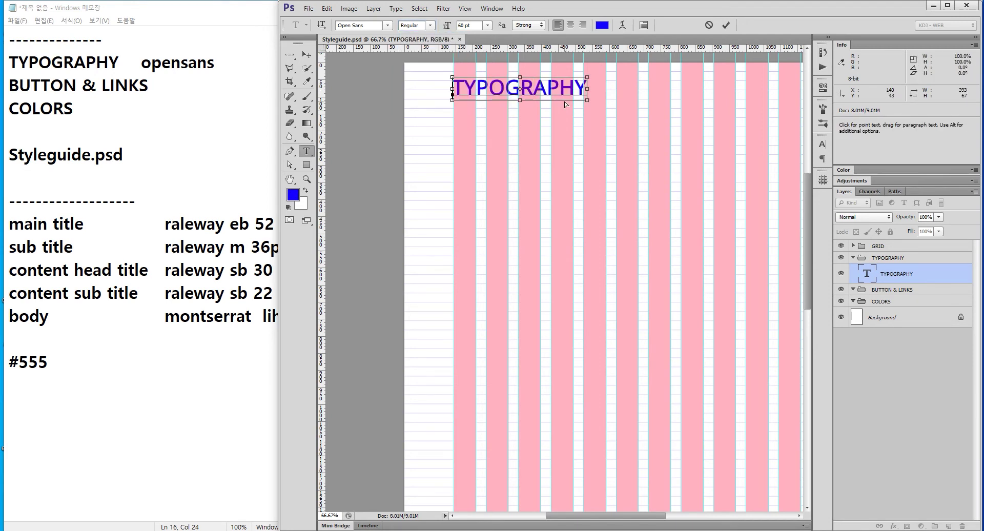
pyautogui.hotkey('ctrl', 'a')
pyautogui.hotkey('ctrl', 't')
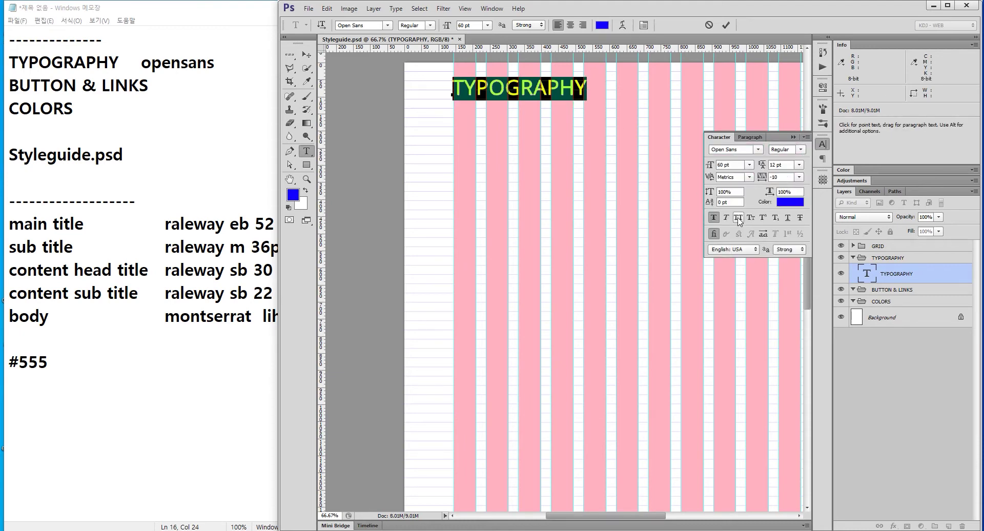
# Turn off Faux Bold and colour the TYPOGRAPHY heading black (#000000).
pyautogui.click(713, 217)
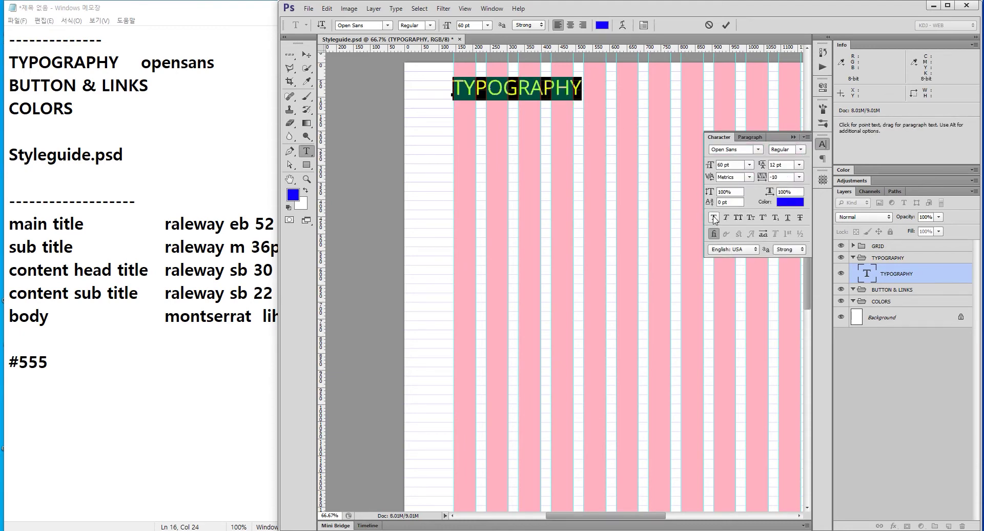
pyautogui.click(793, 137)
pyautogui.click(857, 272)
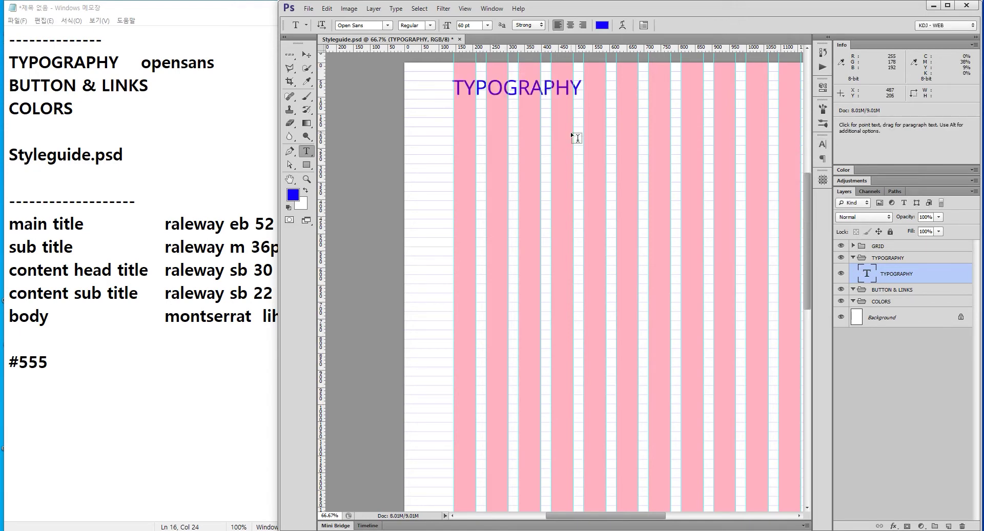
pyautogui.doubleClick(867, 274)
pyautogui.click(603, 25)
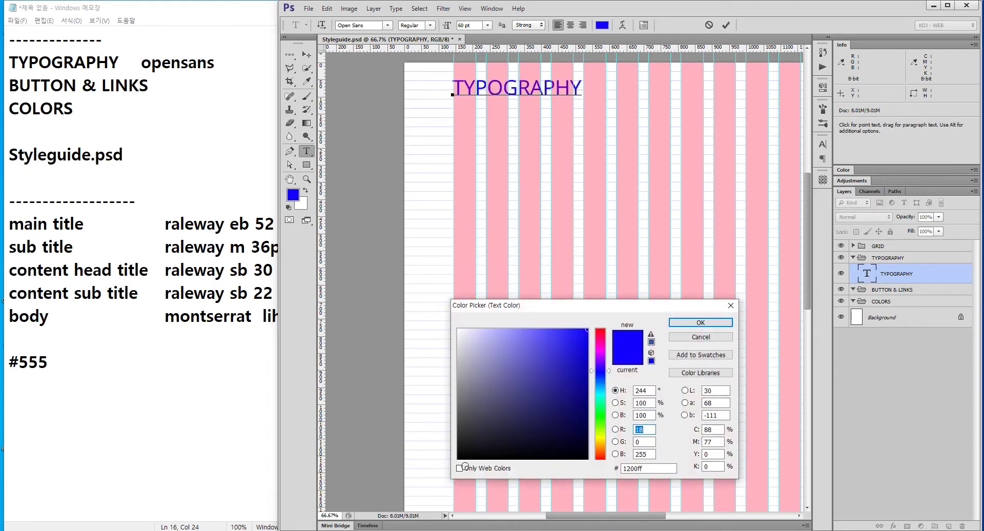
pyautogui.write('000000')
pyautogui.press('Tab')
pyautogui.press('Return')
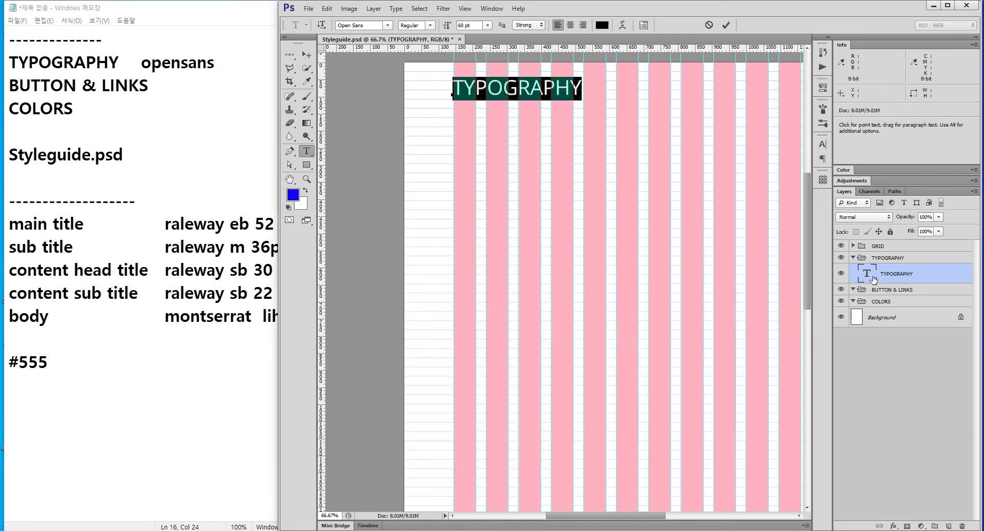
pyautogui.click(874, 277)
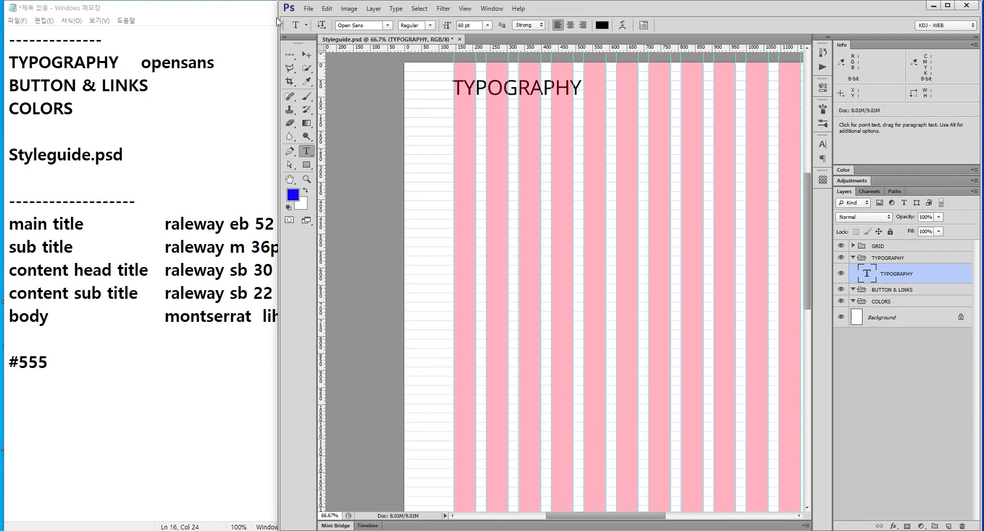
# Nudge the TYPOGRAPHY heading about 10 px down and 3 px right with the Move tool.
pyautogui.click(310, 56)
pyautogui.scroll(1, 511, 103)
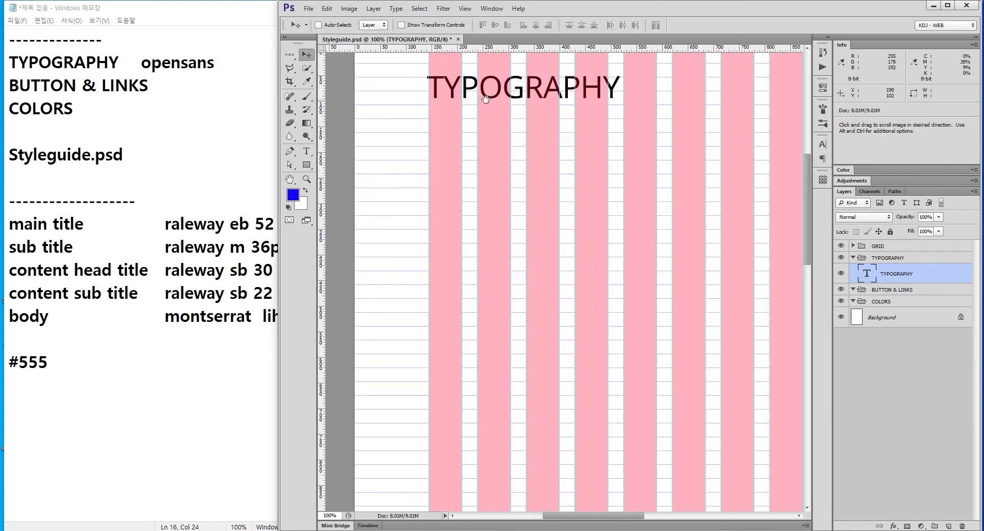
pyautogui.moveTo(486, 99); pyautogui.dragTo(500, 165)
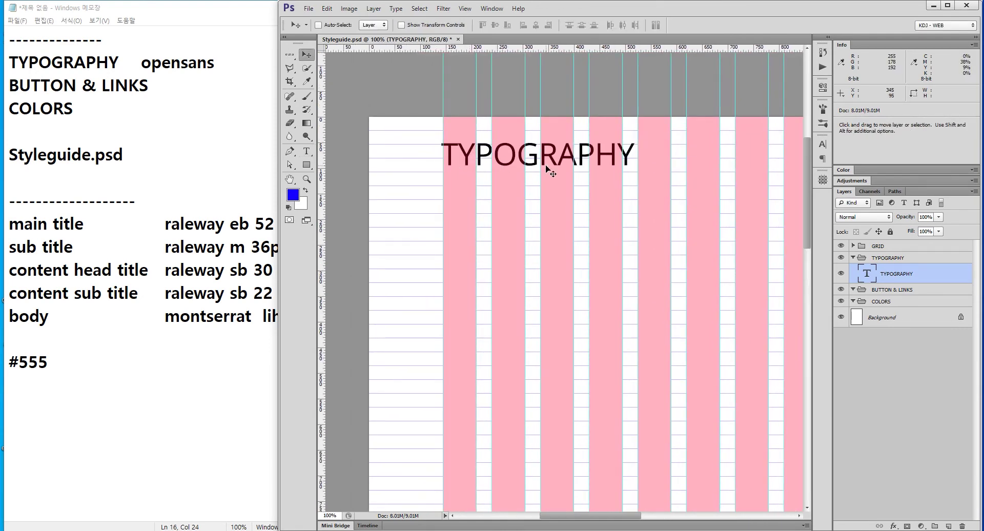
pyautogui.hotkey('shift', 'Down')
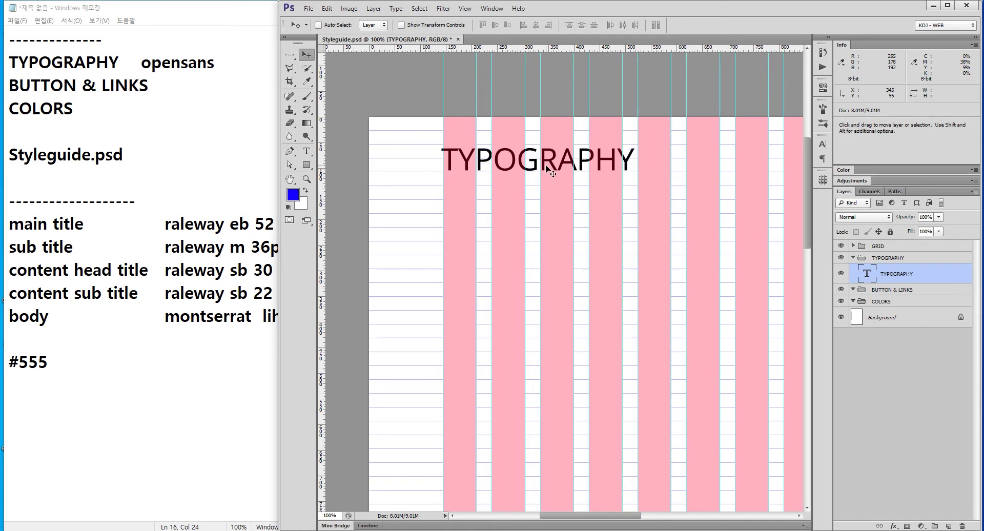
pyautogui.press('Right')
pyautogui.press('Right')
pyautogui.press('Right')
pyautogui.press('Right')
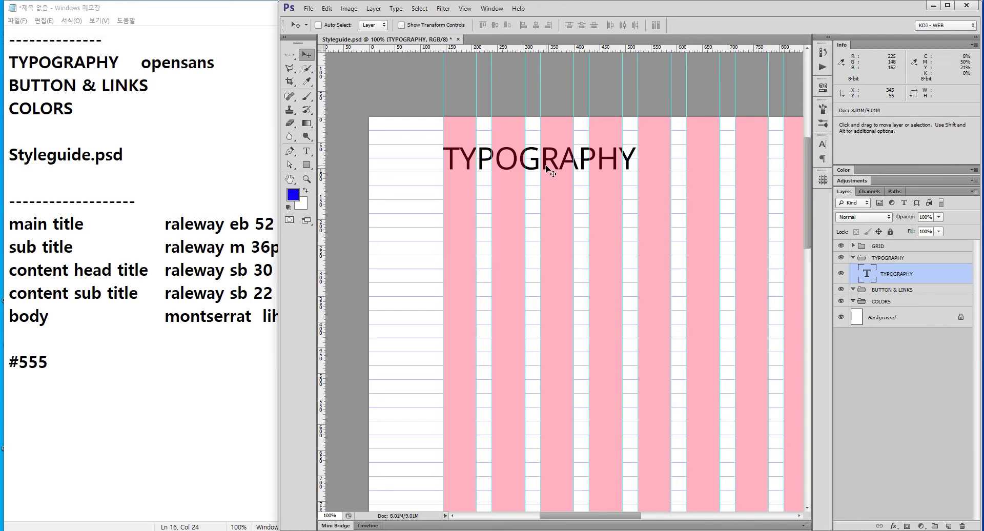
# Select the words 'main title' in the Notepad notes.
pyautogui.click(207, 225)
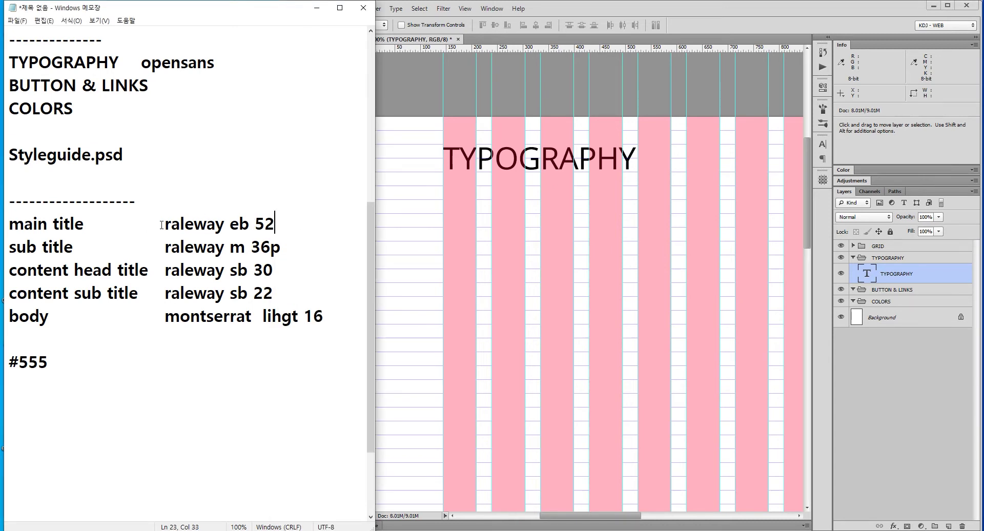
pyautogui.moveTo(100, 226); pyautogui.dragTo(8, 226)
pyautogui.hotkey('ctrl', 'c')
pyautogui.click(145, 229)
pyautogui.moveTo(82, 224); pyautogui.dragTo(2, 225)
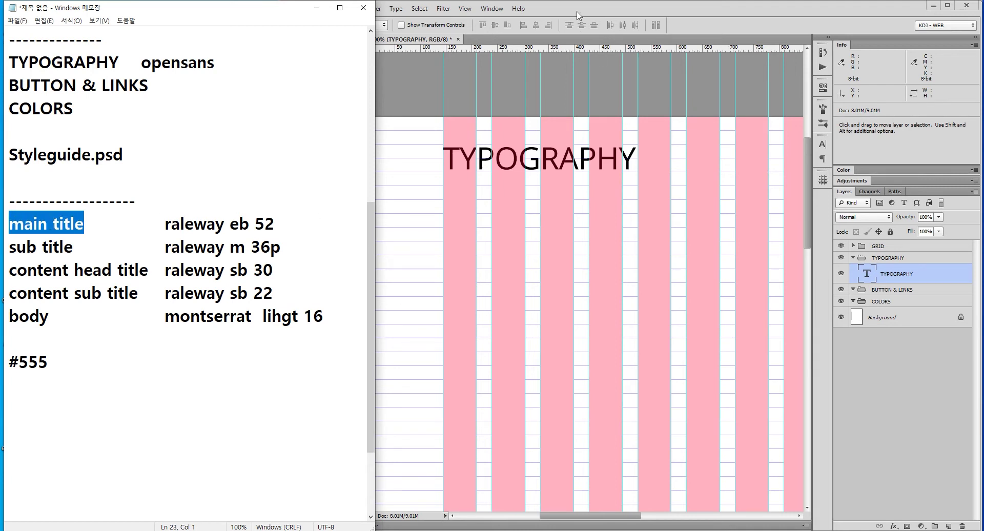
# Paste 'main title' as a new text layer below TYPOGRAPHY and capitalise it to 'Main title'.
pyautogui.click(410, 172)
pyautogui.click(306, 151)
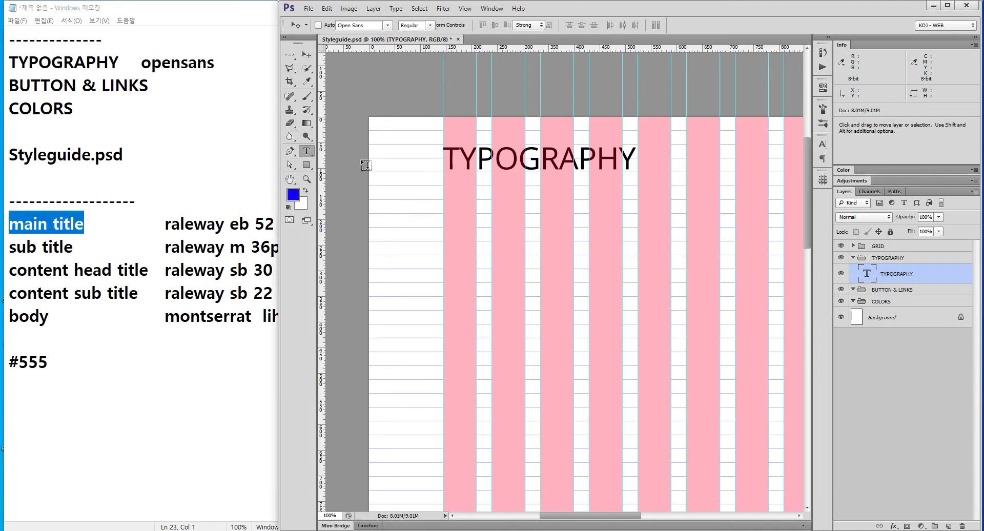
pyautogui.click(451, 201)
pyautogui.hotkey('ctrl', 'v')
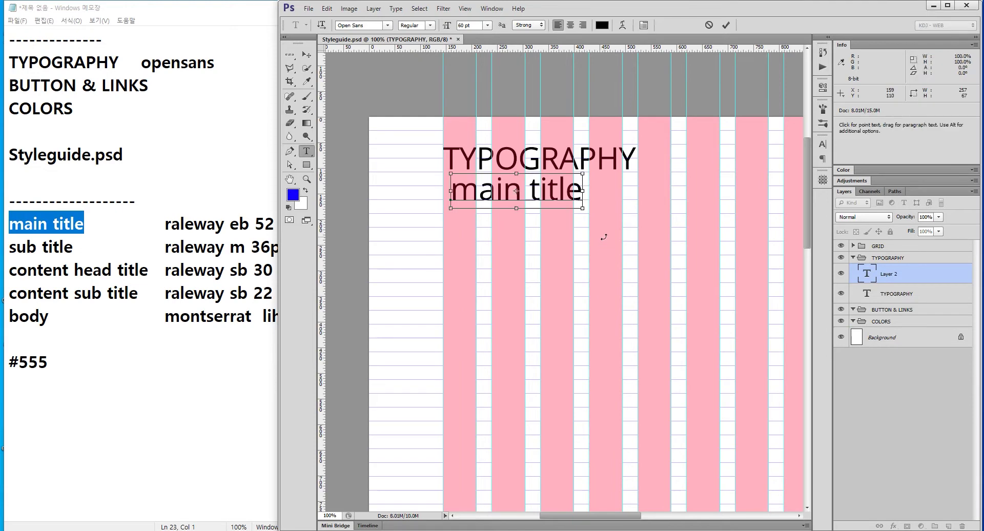
pyautogui.hotkey('ctrl', 'a')
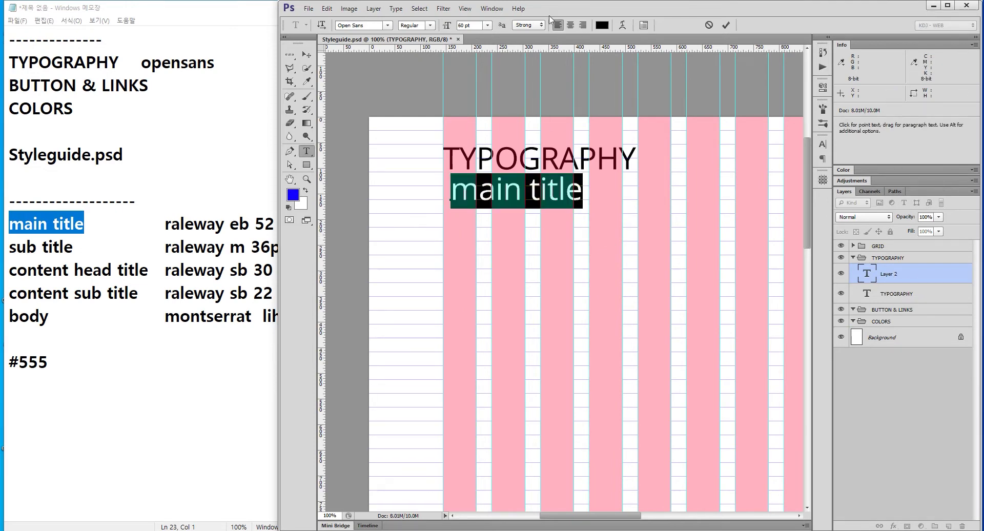
pyautogui.click(466, 196)
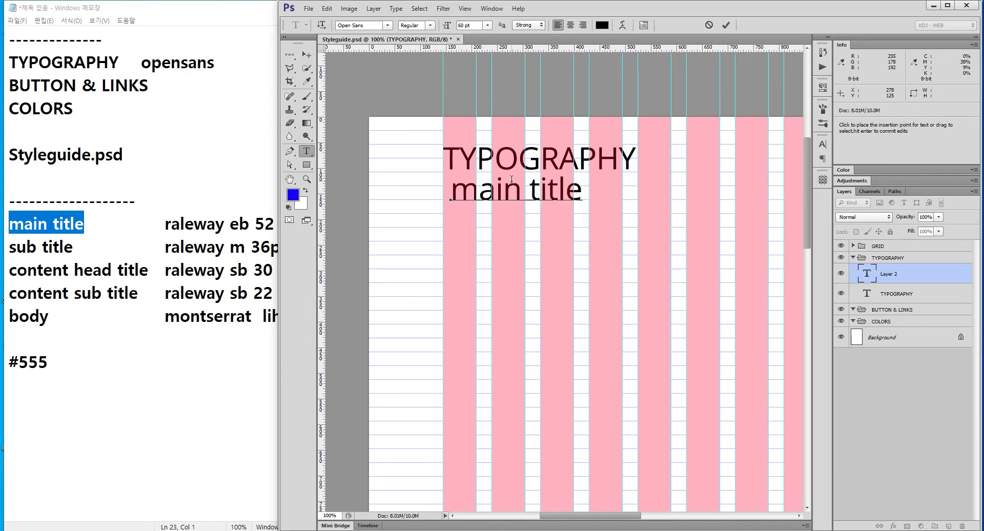
pyautogui.press('Delete')
pyautogui.write('M')
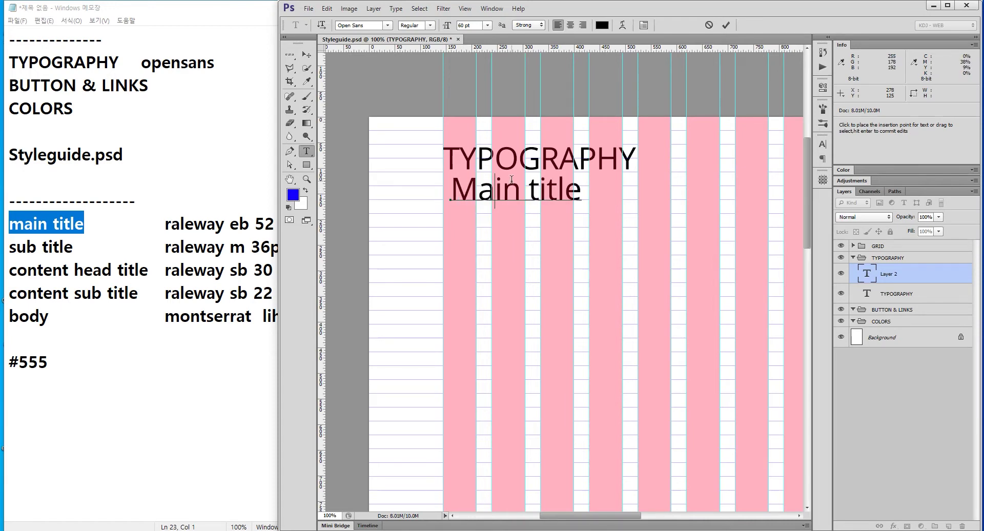
pyautogui.press('Right')
pyautogui.press('Right')
pyautogui.press('Right')
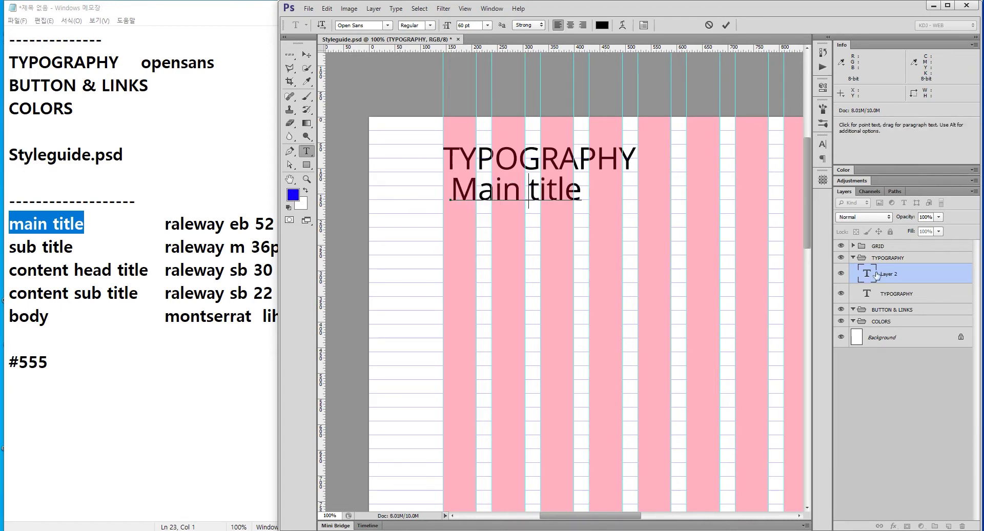
pyautogui.hotkey('ctrl', 'a')
# Set Main title to Raleway ExtraBold at 52 pt.
pyautogui.click(365, 24)
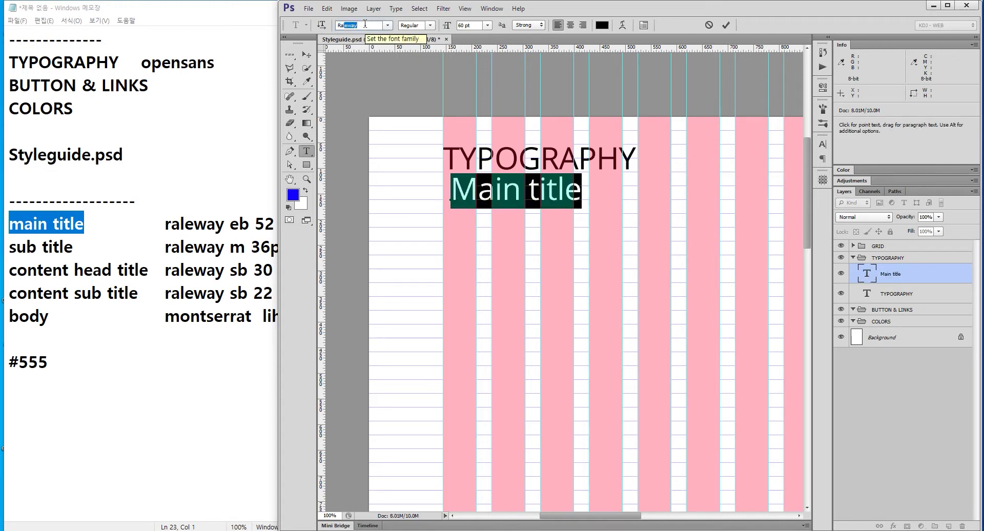
pyautogui.click(430, 25)
pyautogui.click(425, 153)
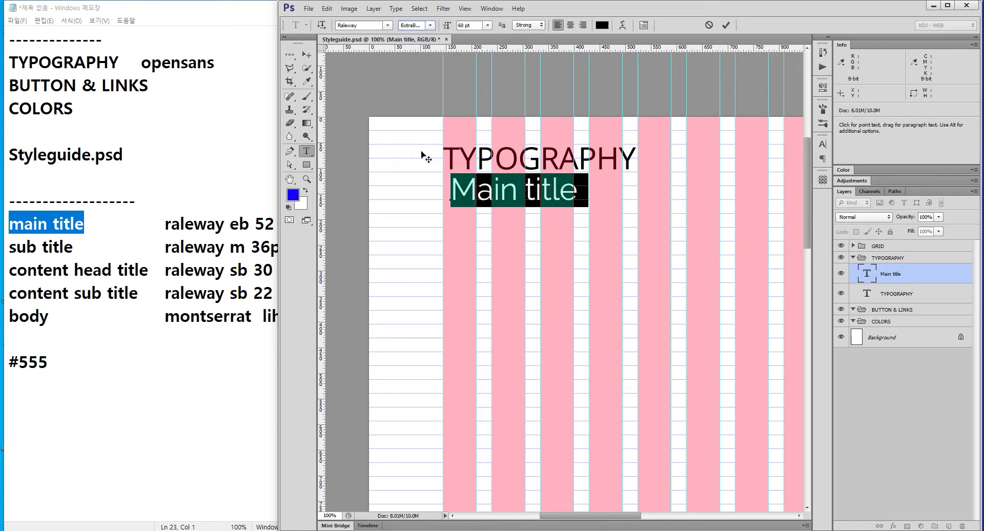
pyautogui.click(487, 27)
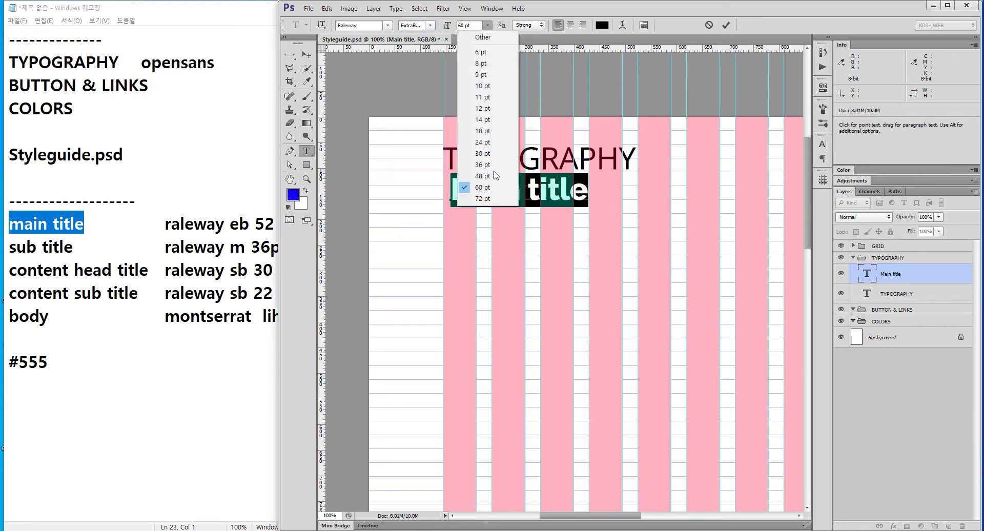
pyautogui.click(483, 35)
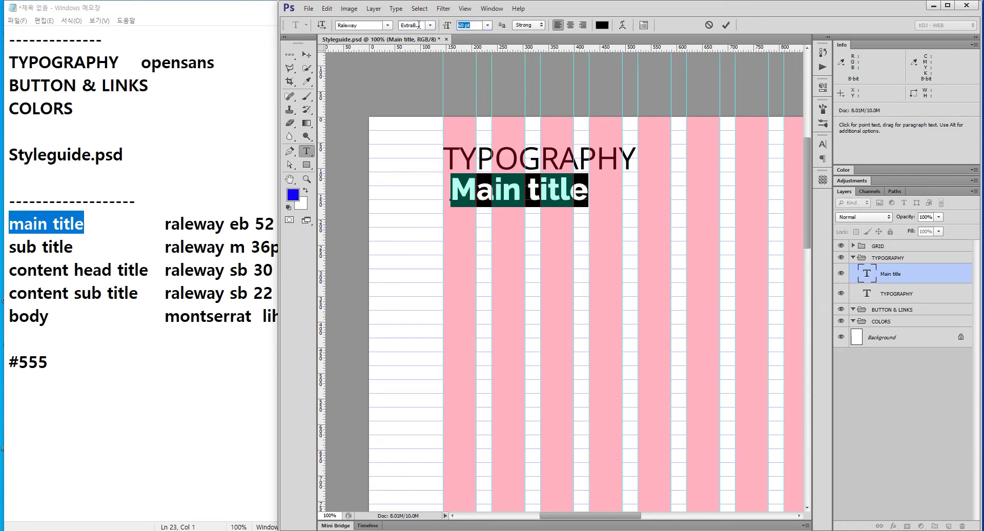
pyautogui.write('52')
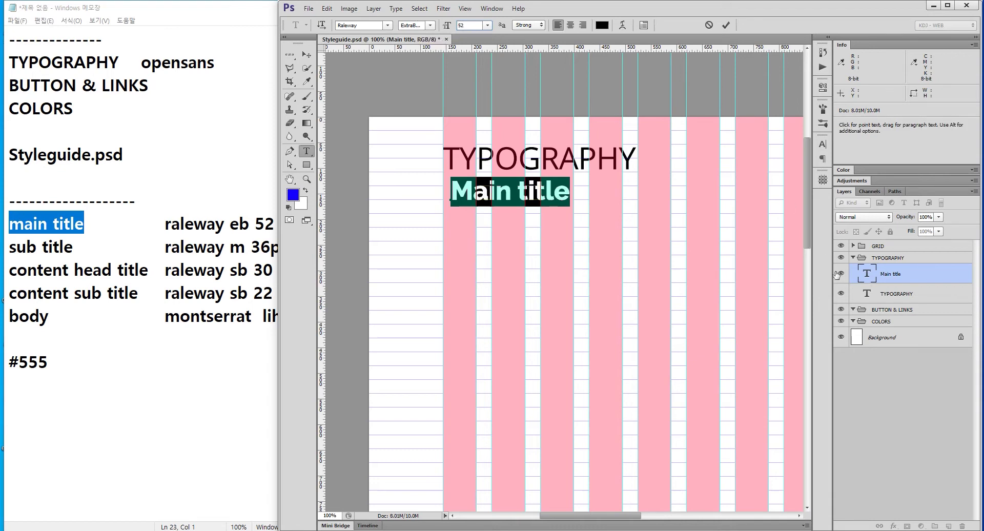
# Colour the Main title text grey #555.
pyautogui.doubleClick(868, 277)
pyautogui.hotkey('ctrl', 'h')
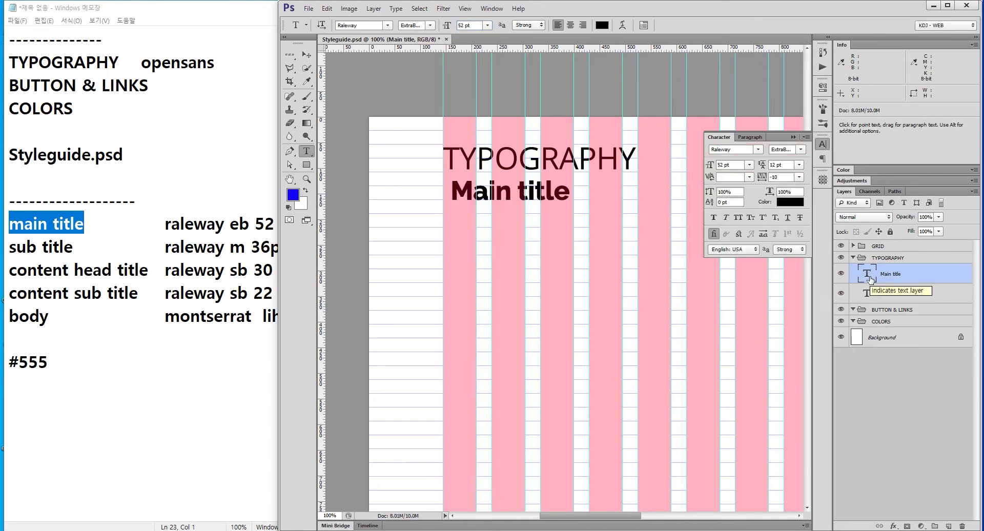
pyautogui.click(822, 144)
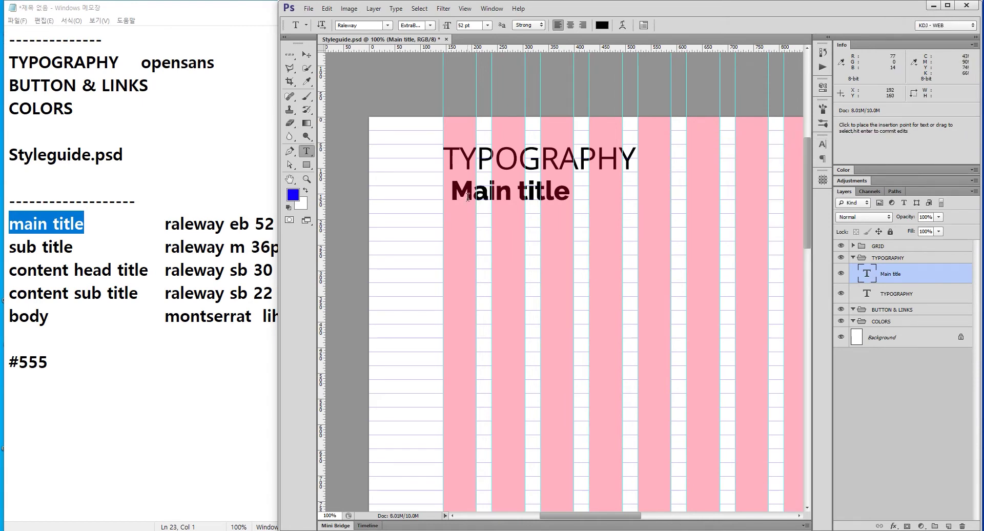
pyautogui.doubleClick(866, 273)
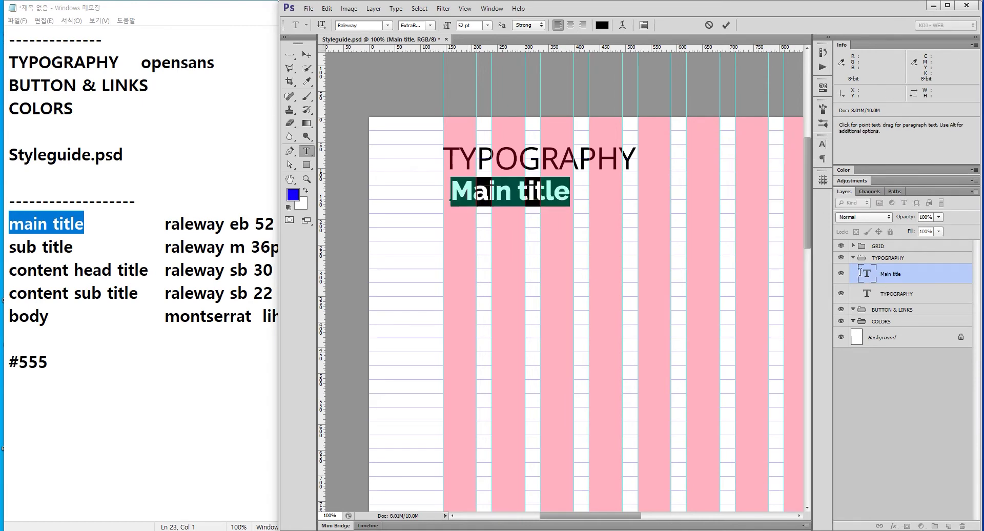
pyautogui.click(605, 25)
pyautogui.click(648, 468)
pyautogui.write('55')
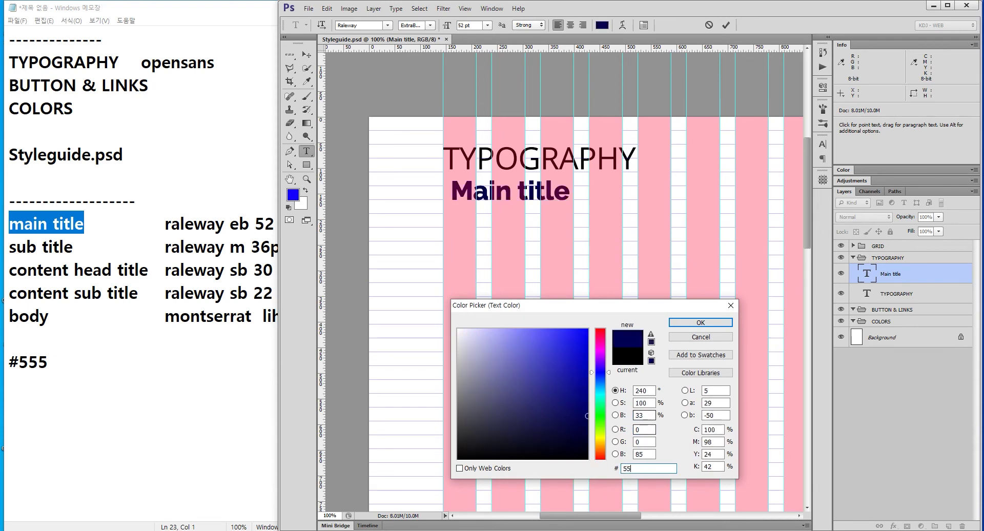
pyautogui.write('5')
pyautogui.press('Return')
pyautogui.click(866, 273)
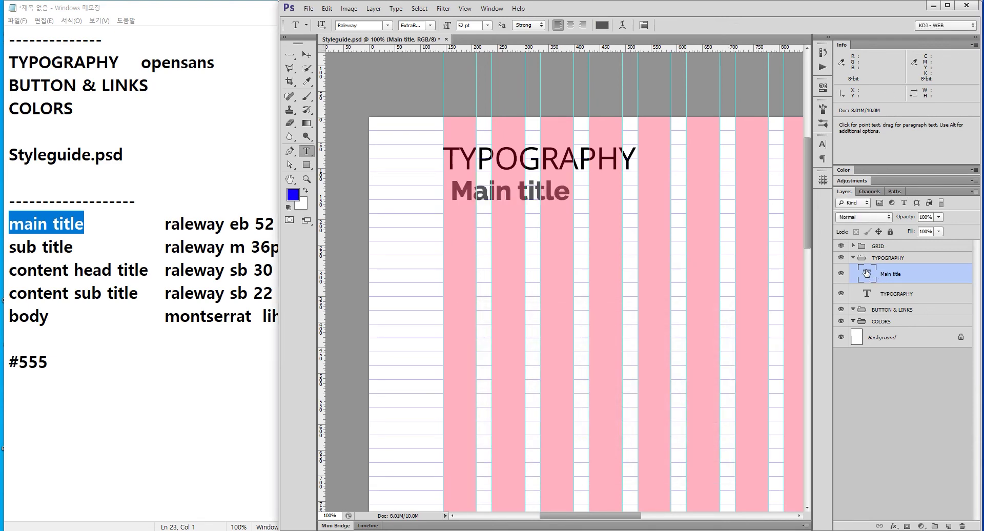
# Zoom in and move Main title down and left beneath TYPOGRAPHY, nudging it a few pixels left.
pyautogui.click(307, 178)
pyautogui.click(540, 204)
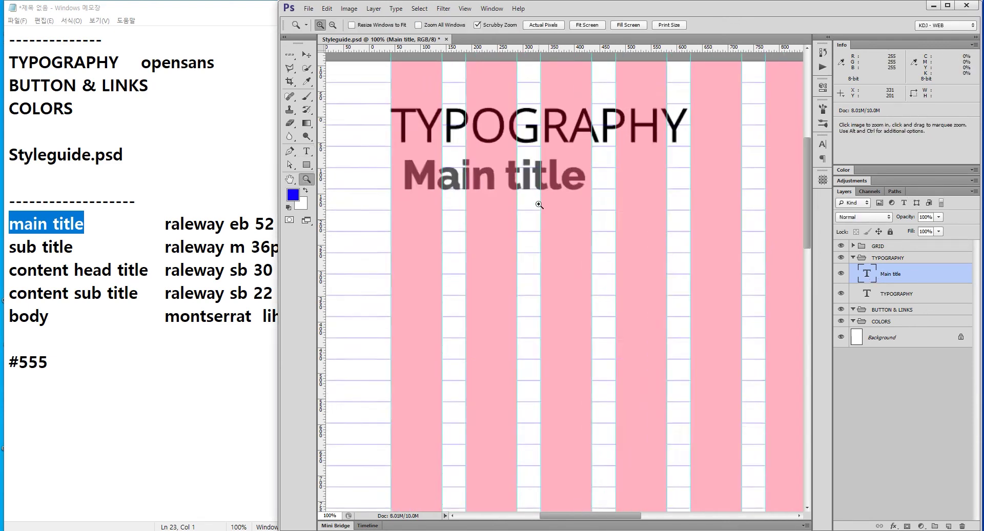
pyautogui.click(306, 55)
pyautogui.moveTo(492, 208); pyautogui.dragTo(477, 253)
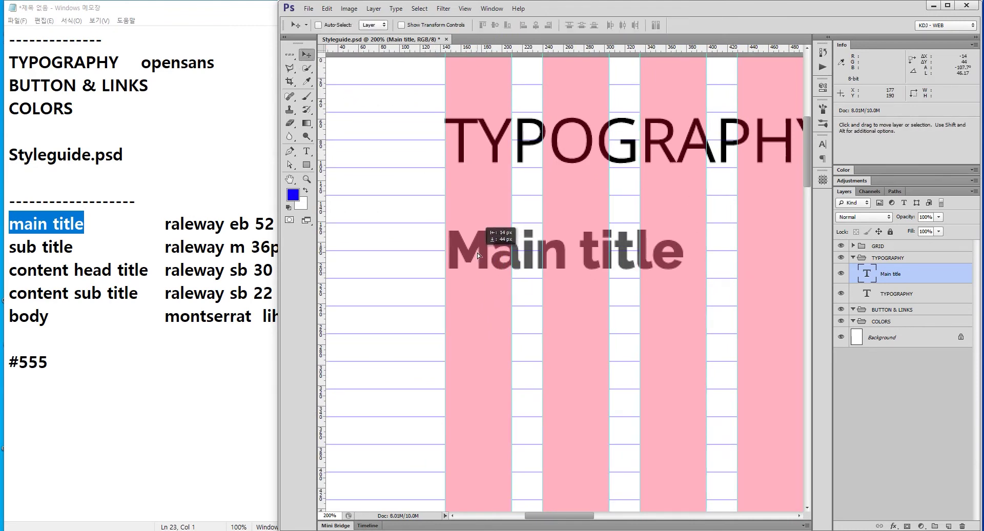
pyautogui.press('Left')
pyautogui.press('Left')
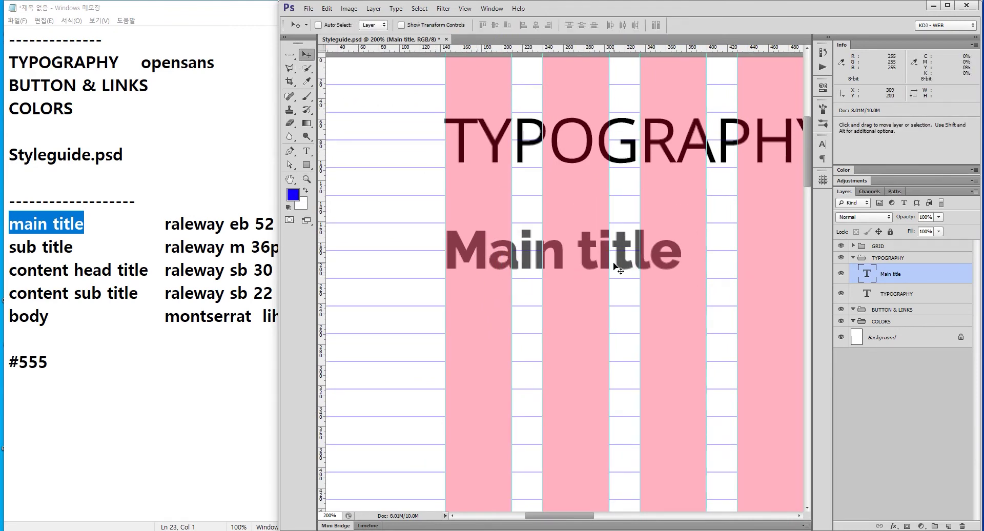
pyautogui.press('Left')
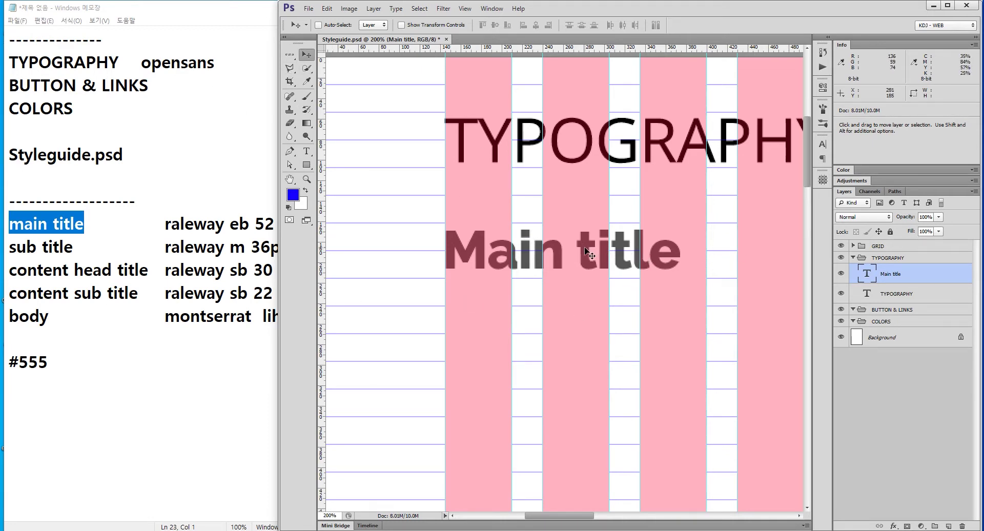
pyautogui.press('alt')
# Duplicate Main title 56 px lower and change its text to 'Sub title'.
pyautogui.moveTo(588, 252); pyautogui.dragTo(605, 310)
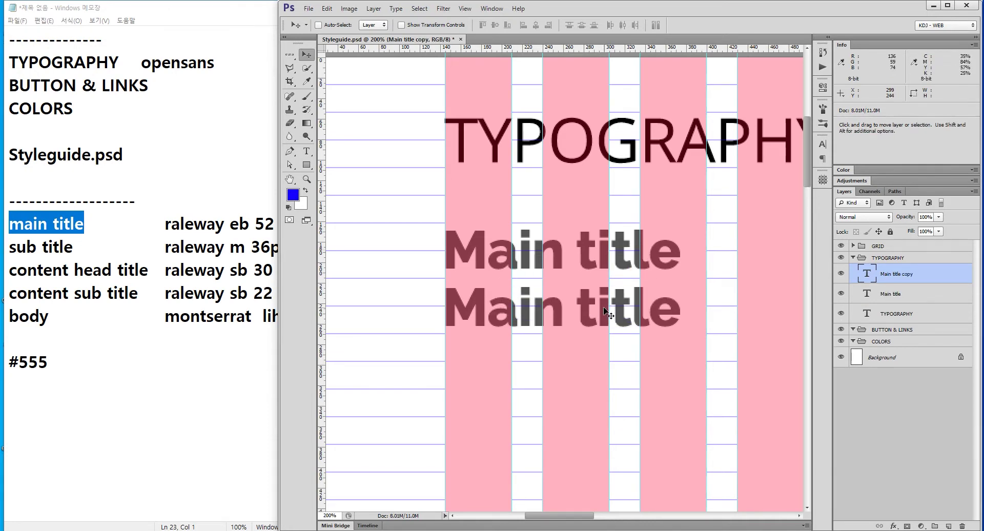
pyautogui.doubleClick(866, 275)
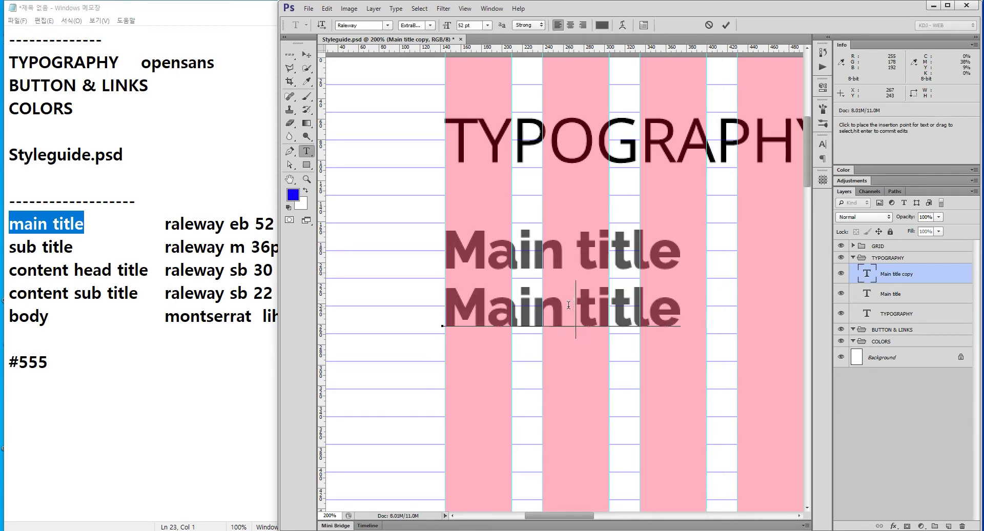
pyautogui.moveTo(575, 303); pyautogui.dragTo(332, 277)
pyautogui.write('Sub')
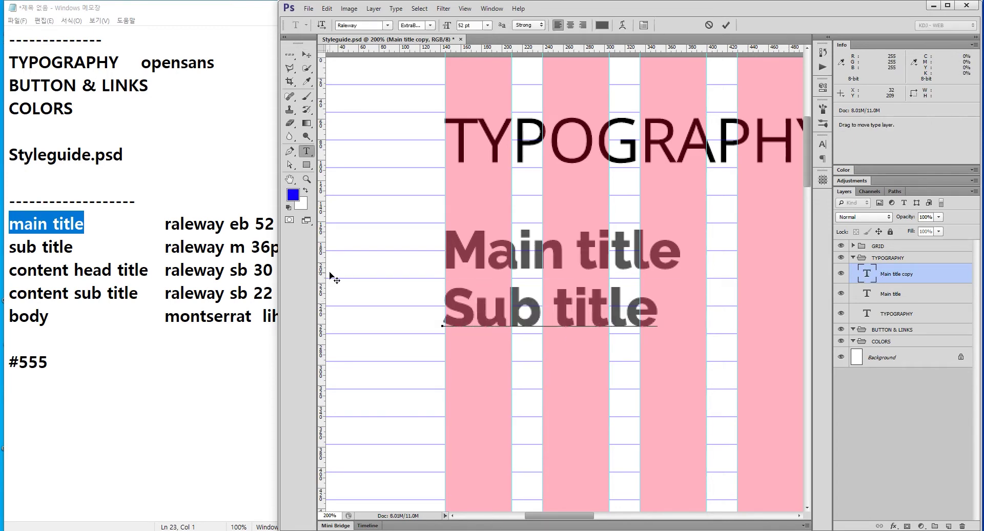
# Set Sub title to Raleway Medium 32 pt and nudge it down about 13 px.
pyautogui.doubleClick(866, 274)
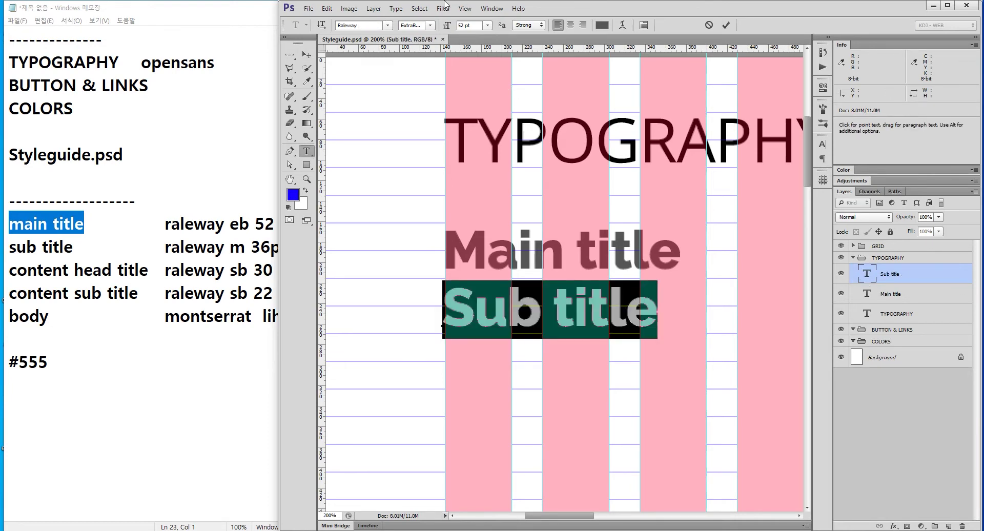
pyautogui.click(432, 25)
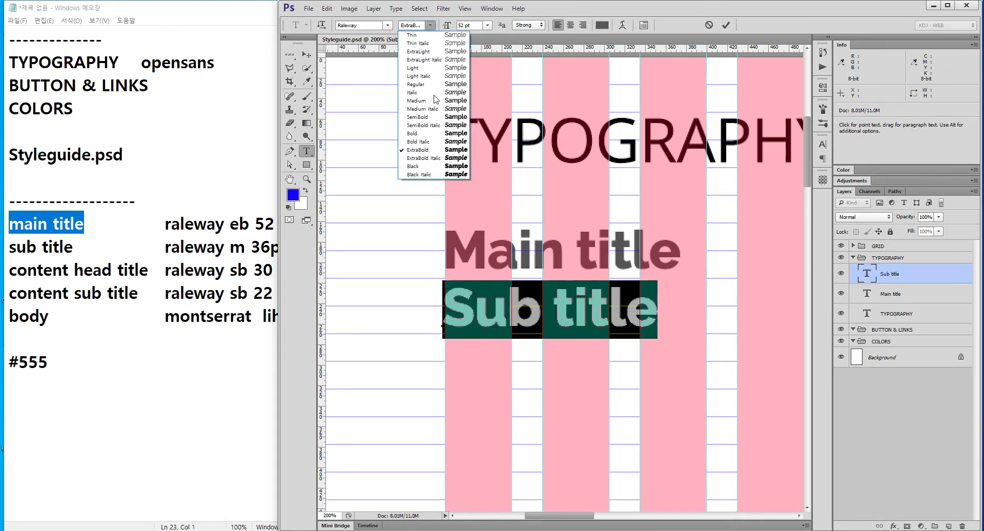
pyautogui.click(417, 100)
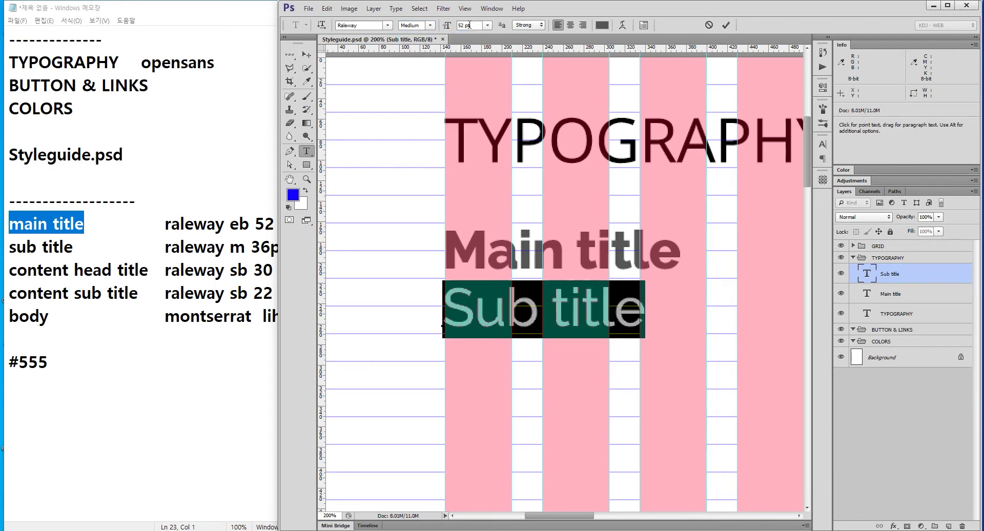
pyautogui.write('32')
pyautogui.press('Return')
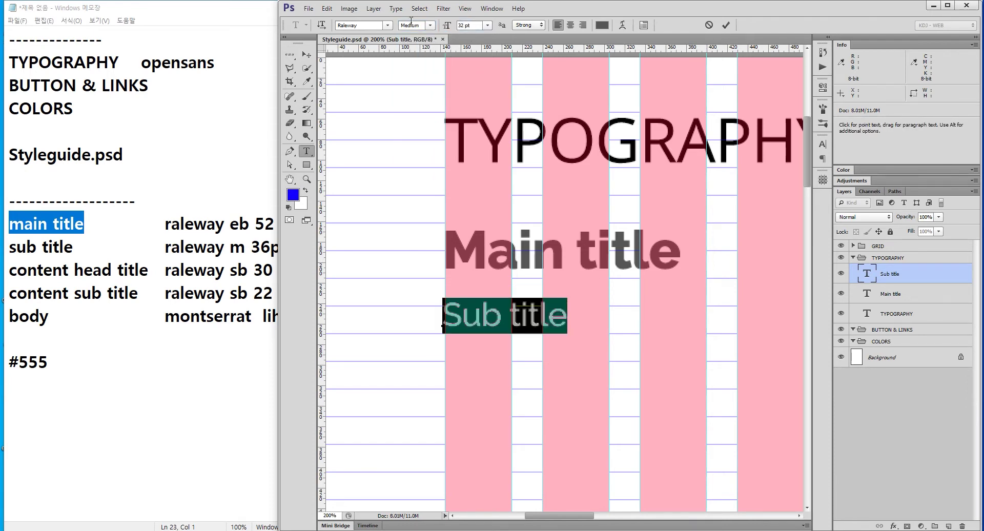
pyautogui.click(306, 54)
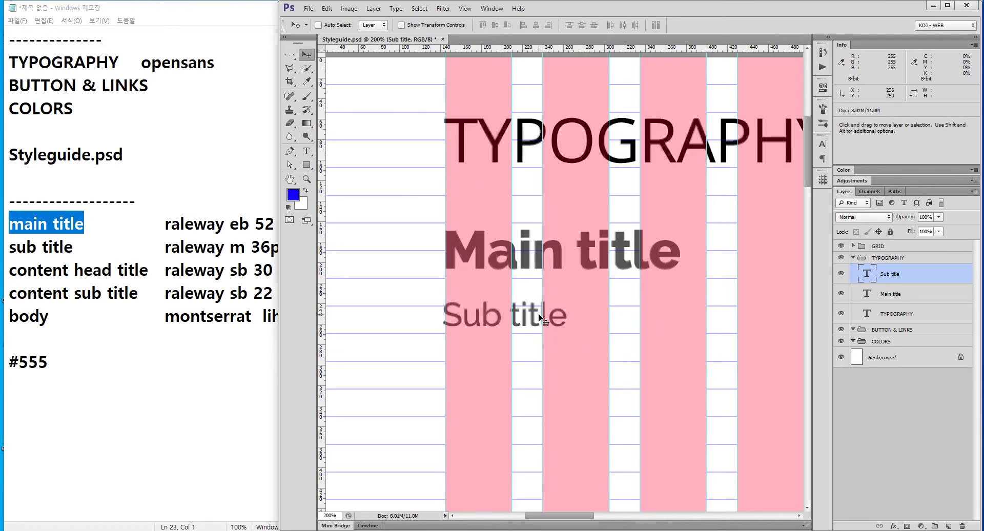
pyautogui.press('Down')
pyautogui.press('Down')
pyautogui.press('Down')
pyautogui.press('Down')
pyautogui.press('Down')
pyautogui.press('Down')
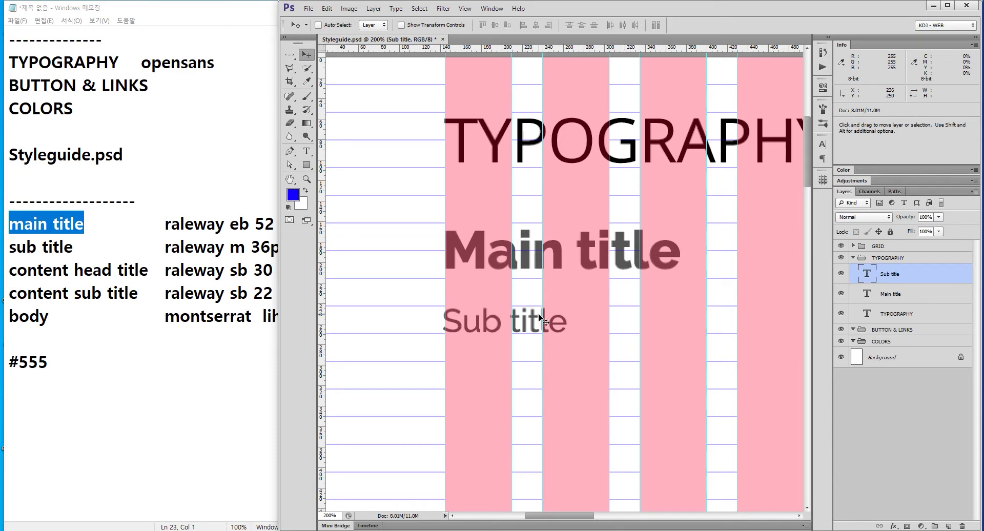
# Circle Main title, the title gap, Sub title and the 'raleway m 36p' note with Screen Pen, then clear the marks.
pyautogui.press('F9')
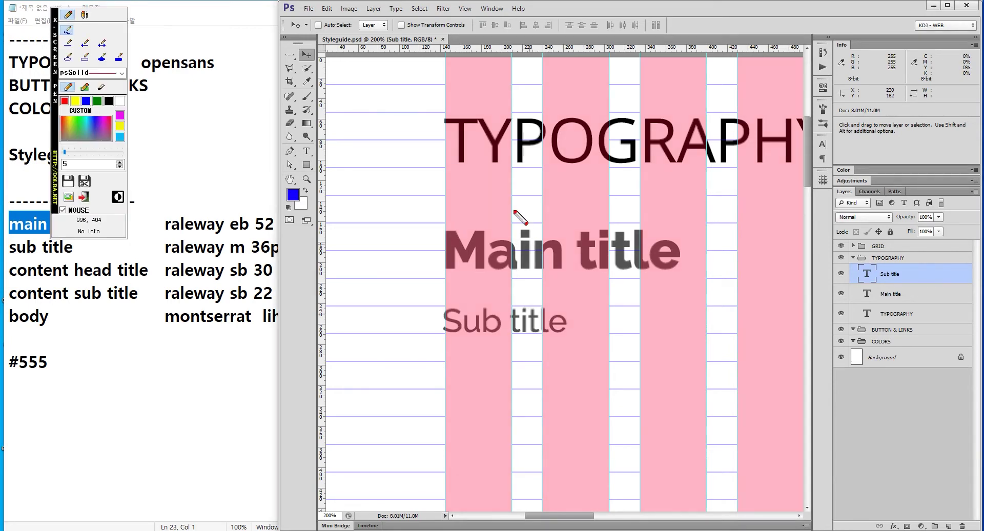
pyautogui.moveTo(434, 173); pyautogui.dragTo(561, 212)
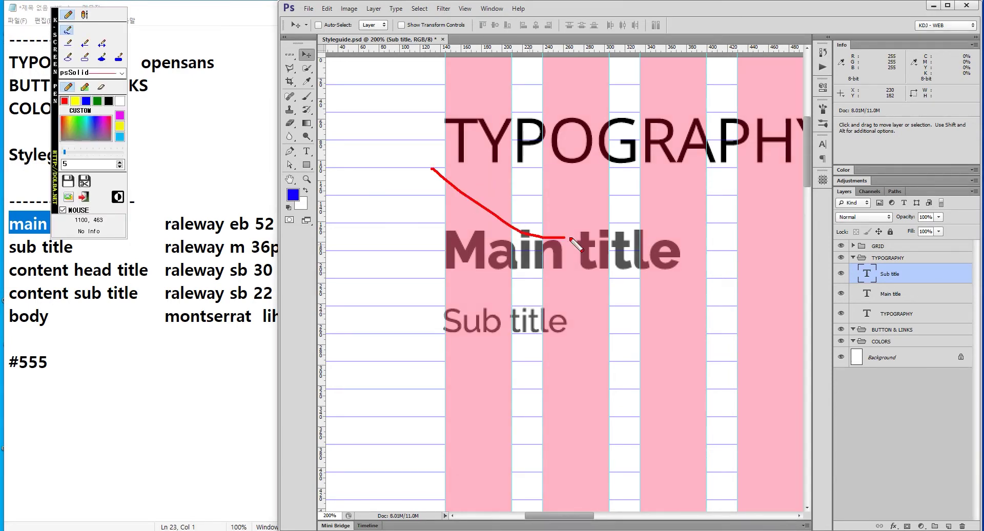
pyautogui.click(68, 57)
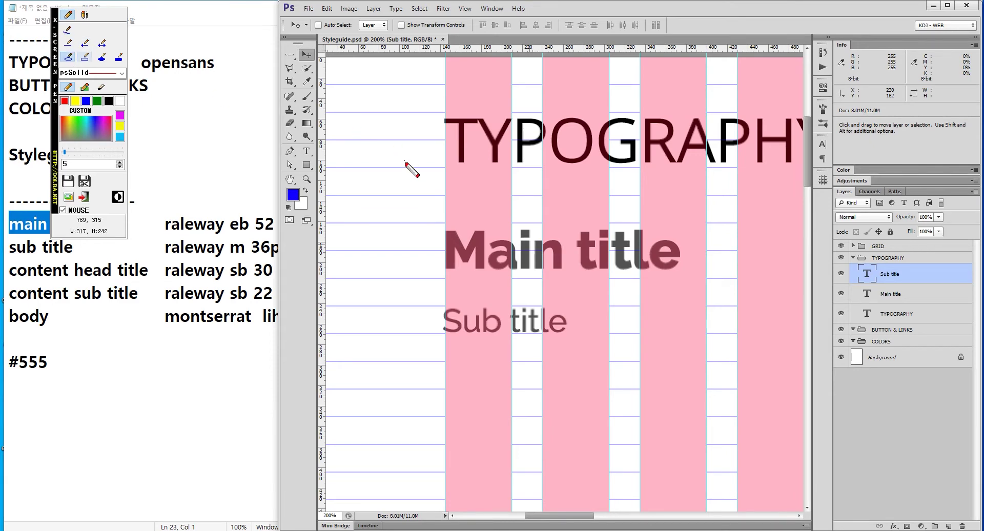
pyautogui.moveTo(444, 168); pyautogui.dragTo(559, 227)
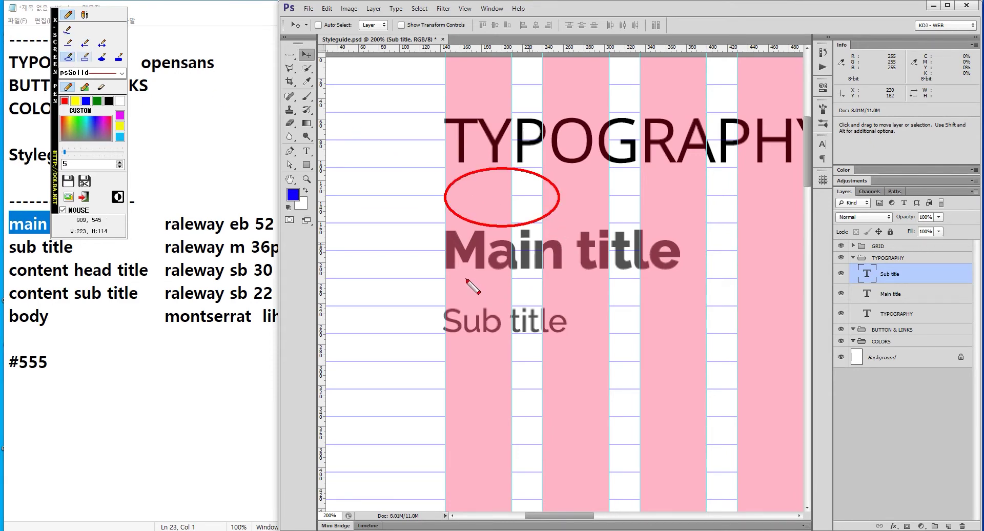
pyautogui.moveTo(465, 279); pyautogui.dragTo(547, 305)
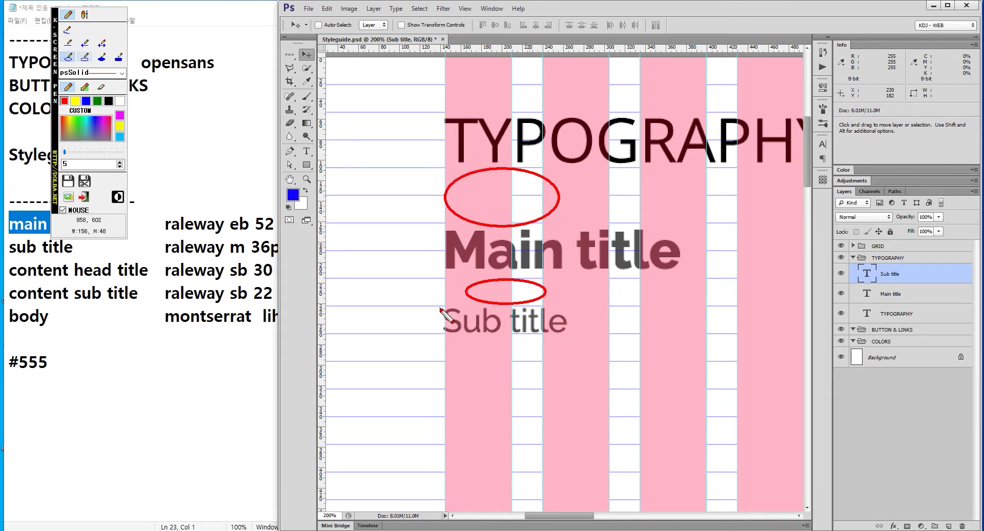
pyautogui.moveTo(440, 304); pyautogui.dragTo(589, 330)
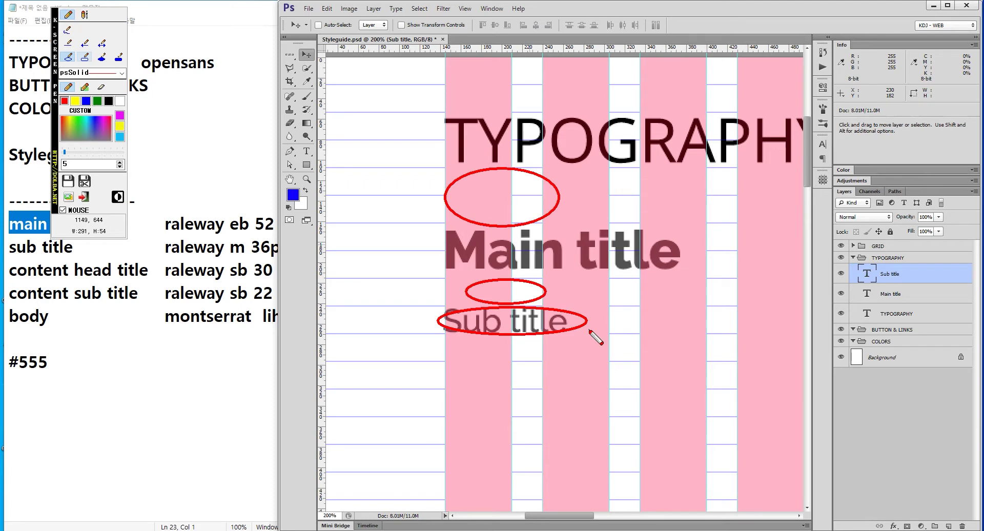
pyautogui.moveTo(157, 232); pyautogui.dragTo(293, 261)
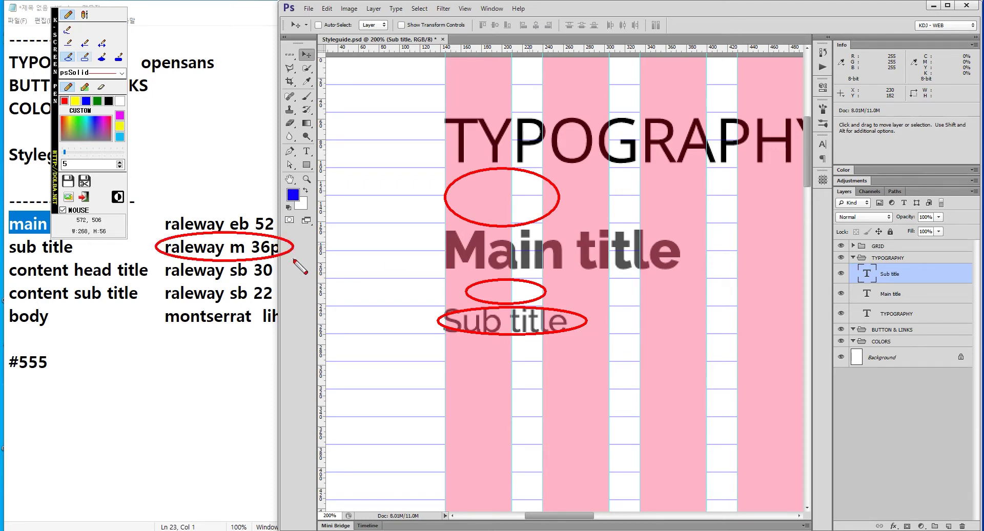
pyautogui.press('Escape')
# Enlarge the Sub title from 32 pt to 36 pt and commit the edit.
pyautogui.doubleClick(867, 274)
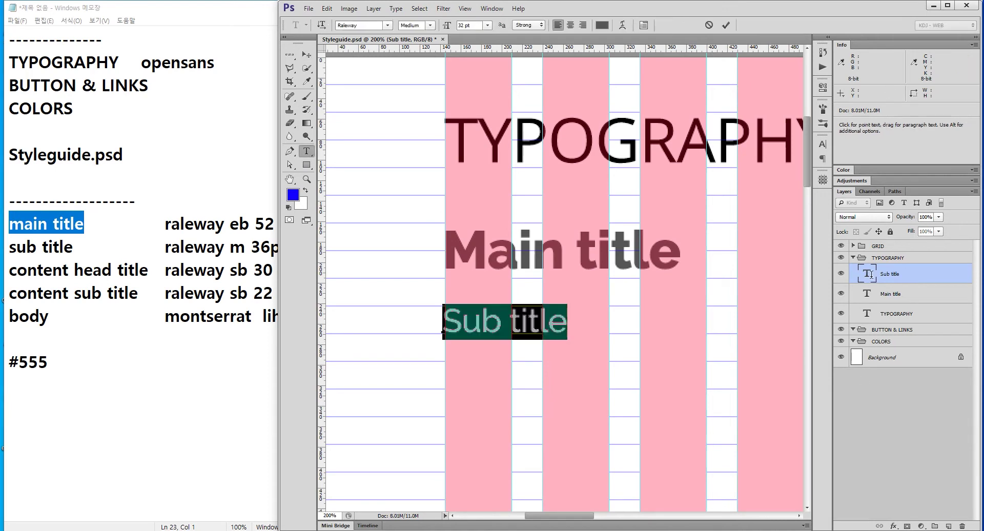
pyautogui.click(445, 25)
pyautogui.write('36')
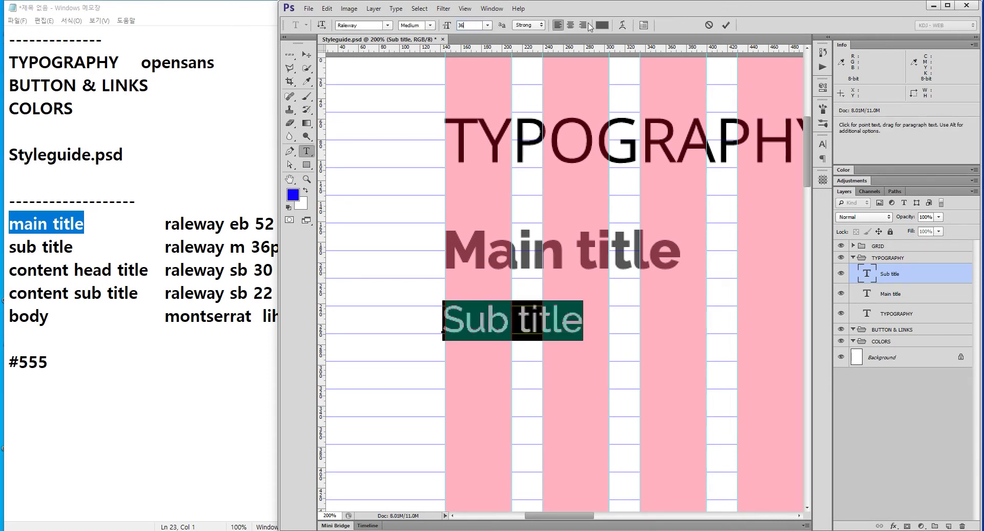
pyautogui.hotkey('ctrl', 'Return')
pyautogui.press('v')
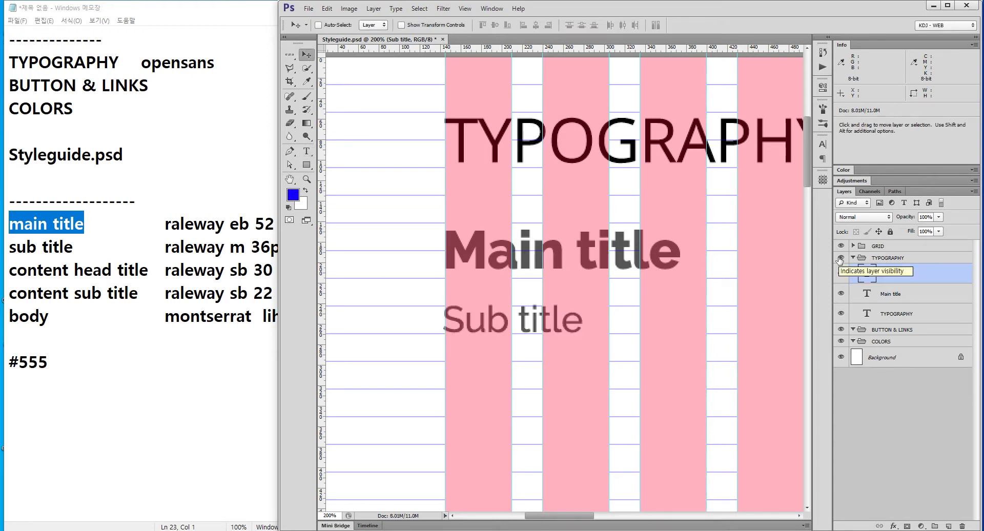
# Duplicate Sub title below itself and replace its text with 'content head title' copied from the notes.
pyautogui.moveTo(497, 325)
pyautogui.mouseDown()
pyautogui.moveTo(507, 391)
pyautogui.moveTo(507, 375)
pyautogui.mouseUp()
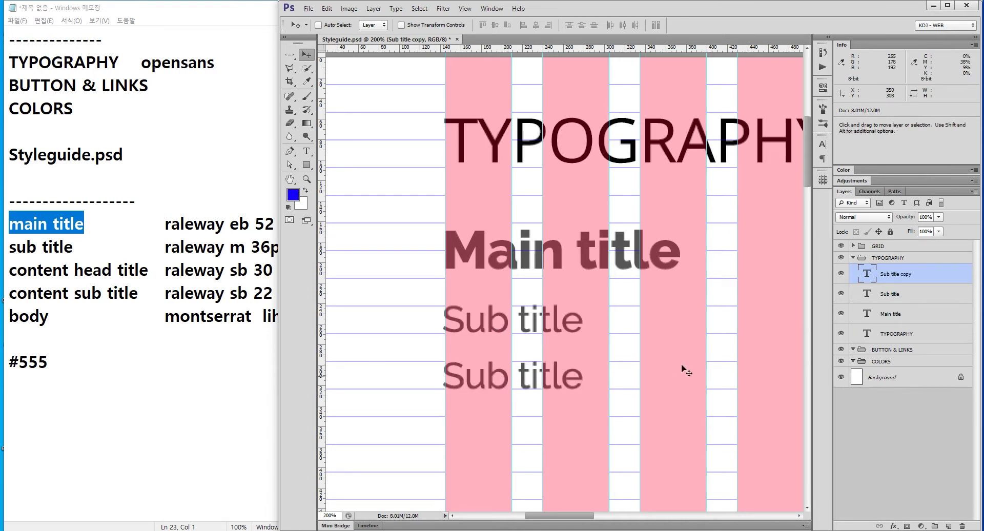
pyautogui.click(125, 268)
pyautogui.moveTo(124, 267); pyautogui.dragTo(10, 246)
pyautogui.click(124, 267)
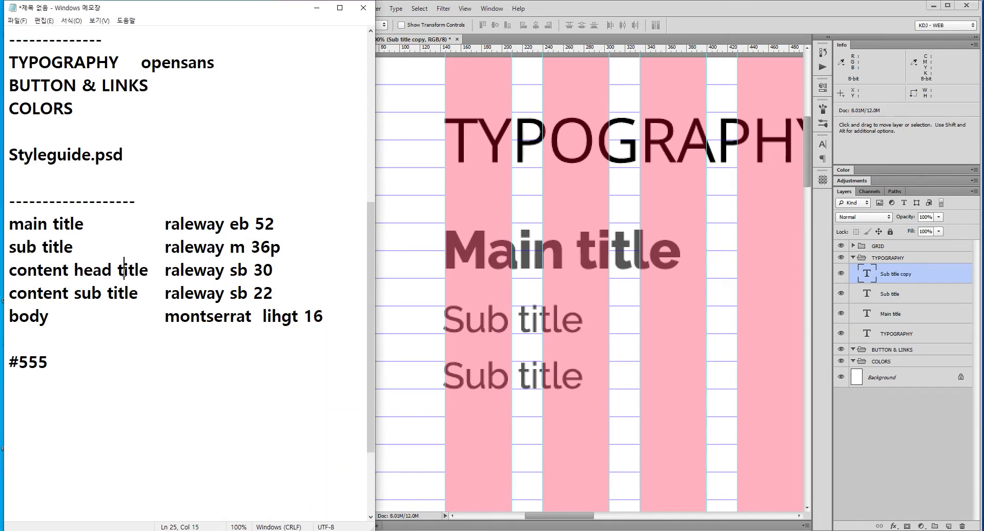
pyautogui.doubleClick(93, 269)
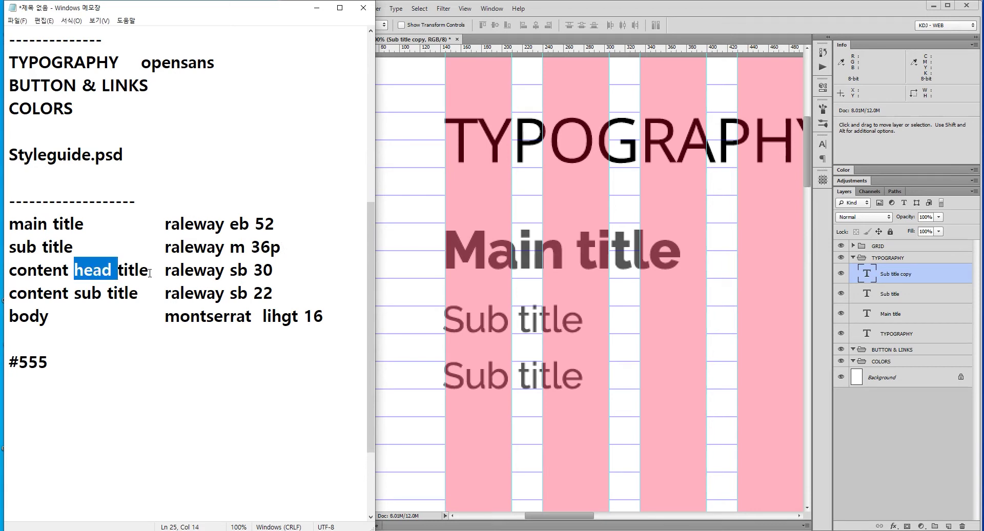
pyautogui.moveTo(149, 273); pyautogui.dragTo(9, 270)
pyautogui.hotkey('ctrl', 'c')
pyautogui.click(865, 279)
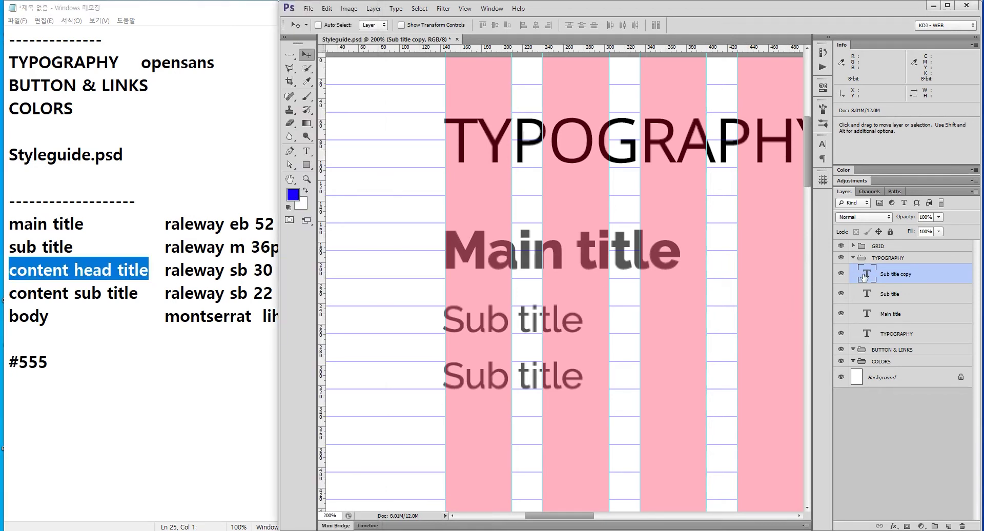
pyautogui.doubleClick(865, 277)
pyautogui.hotkey('ctrl', 'v')
pyautogui.hotkey('ctrl', 'Return')
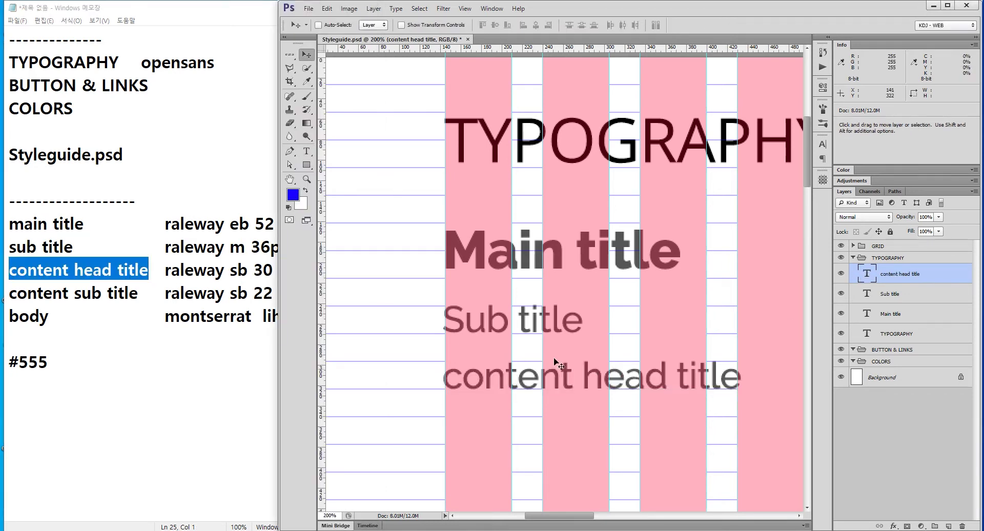
# Capitalise the first letter to read 'Content head title'.
pyautogui.doubleClick(866, 273)
pyautogui.click(463, 382)
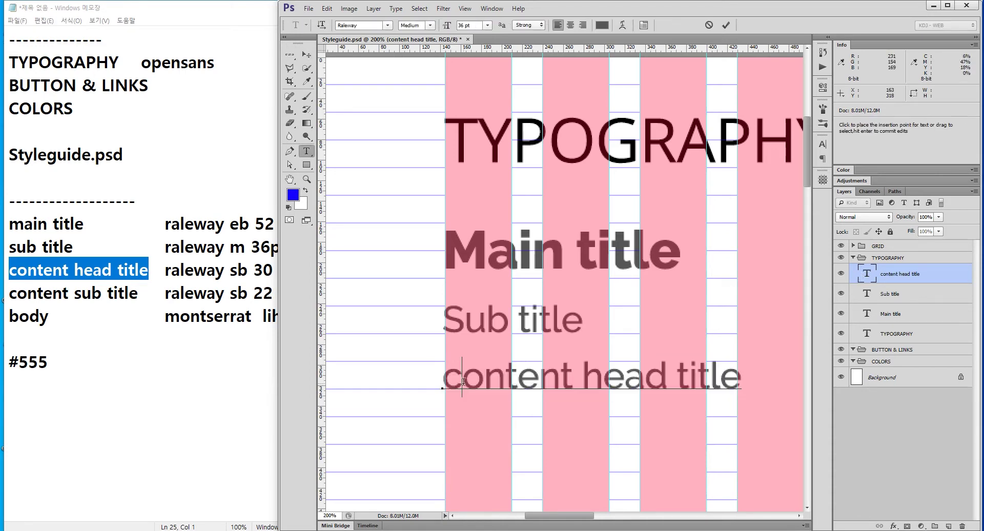
pyautogui.moveTo(462, 382); pyautogui.dragTo(426, 362)
pyautogui.write('C')
pyautogui.hotkey('ctrl', 'Return')
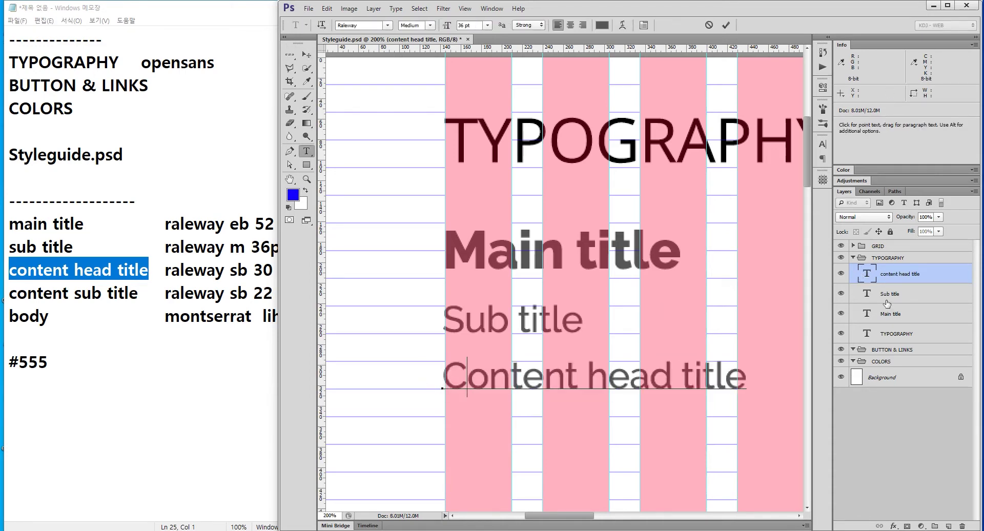
# Set Content head title to Raleway SemiBold at 30 pt.
pyautogui.doubleClick(865, 272)
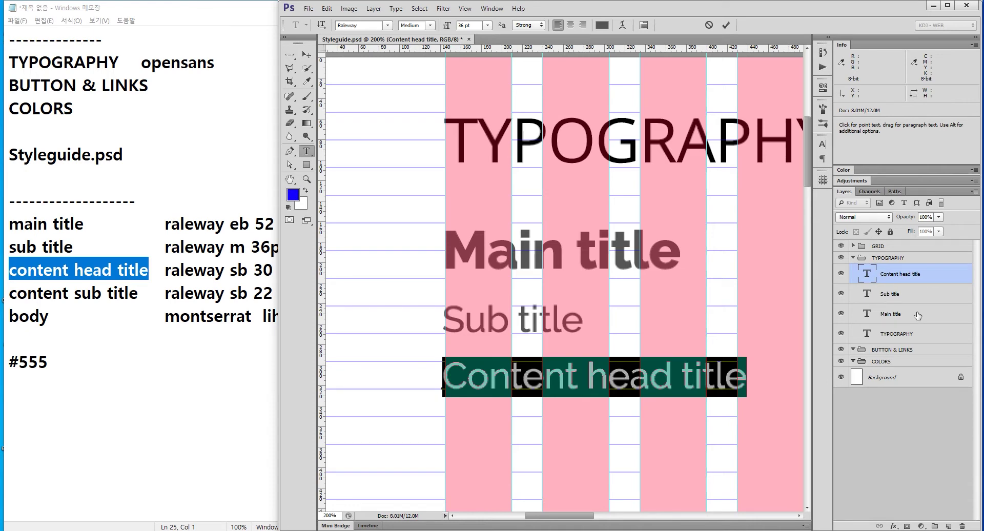
pyautogui.click(430, 25)
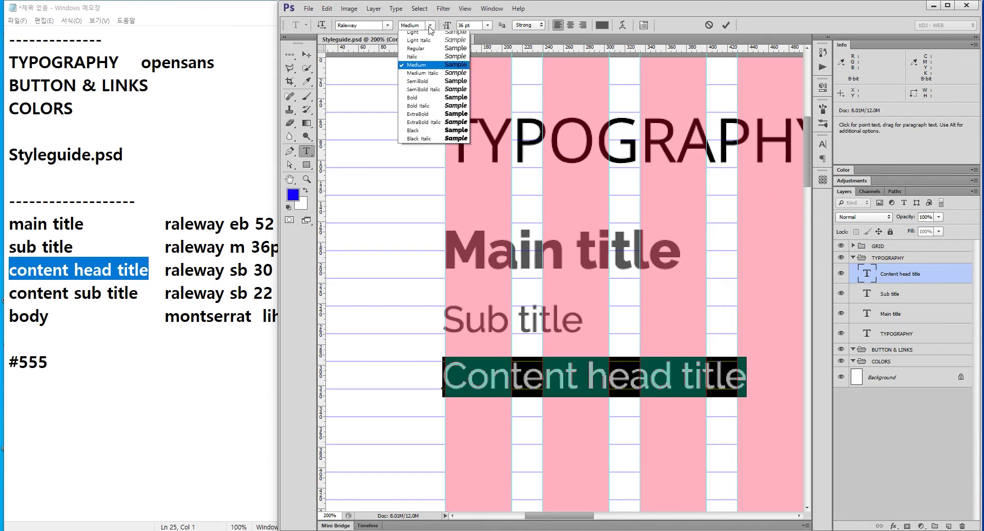
pyautogui.click(418, 81)
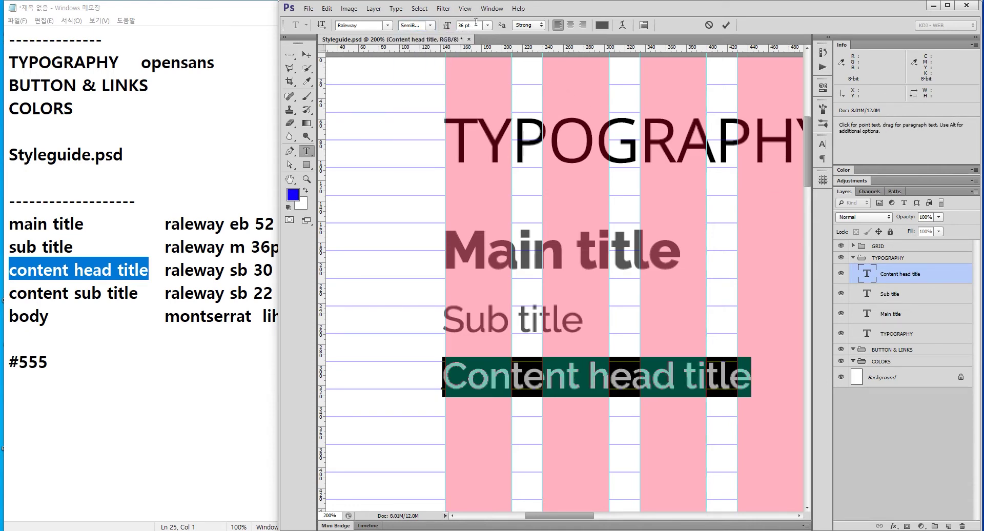
pyautogui.click(475, 24)
pyautogui.write('30')
pyautogui.press('Return')
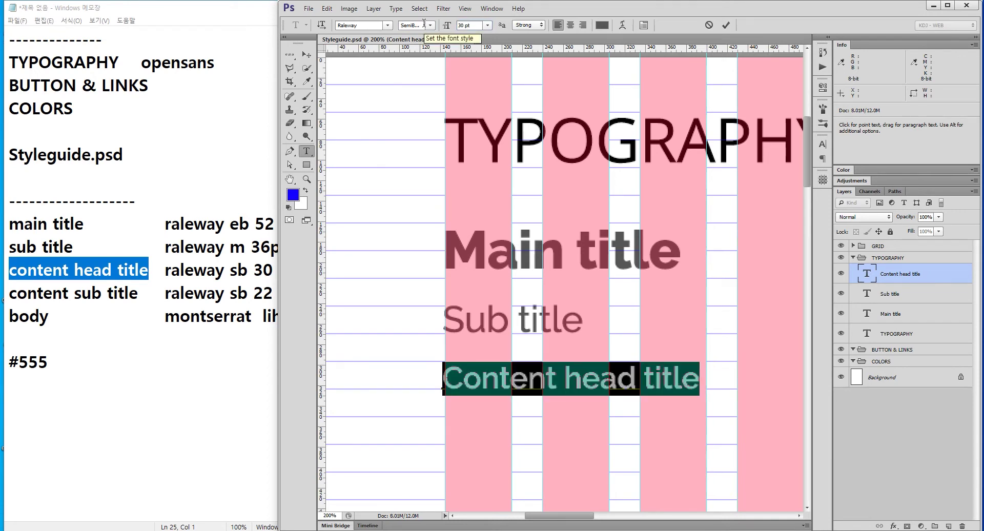
pyautogui.hotkey('ctrl', 'Return')
pyautogui.press('v')
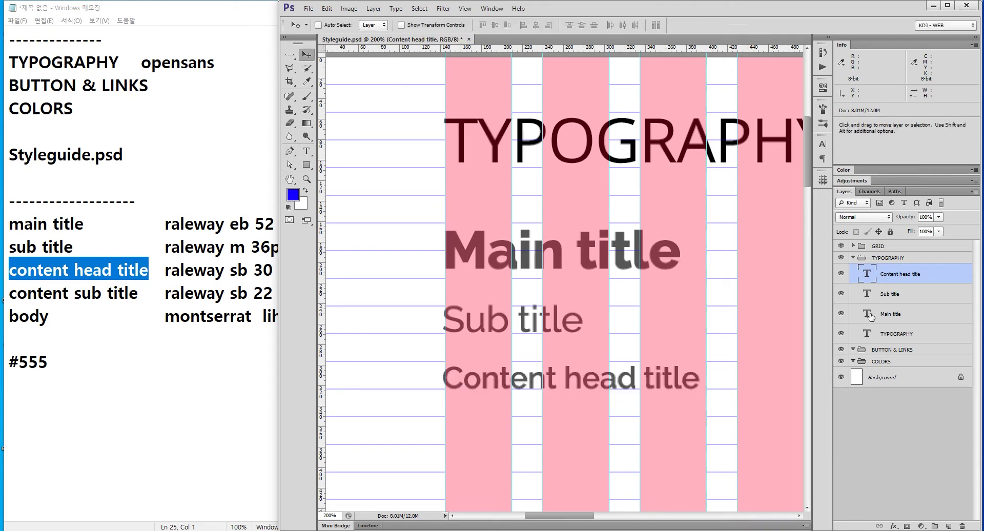
# Nudge Content head title slightly right and duplicate it about 100 px lower.
pyautogui.moveTo(691, 387); pyautogui.dragTo(644, 240)
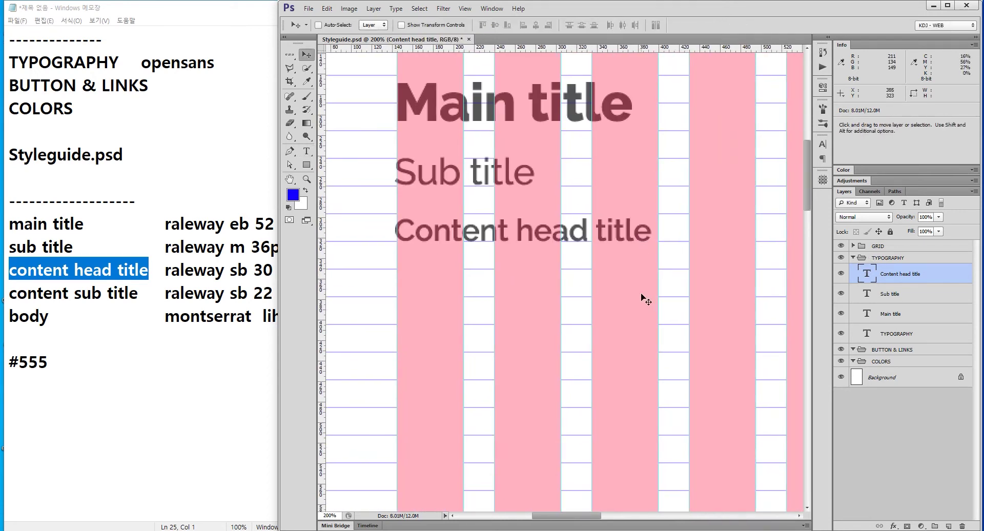
pyautogui.press('Right')
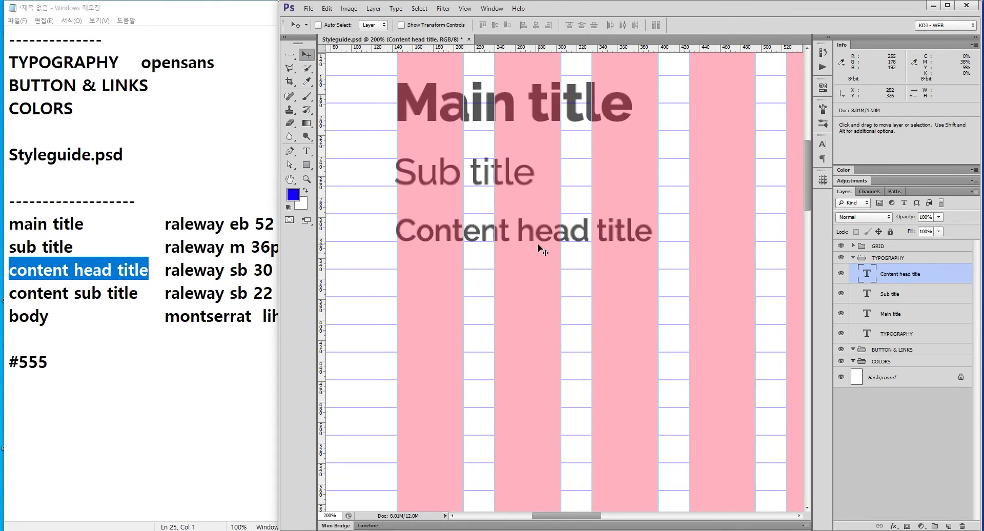
pyautogui.press('Right')
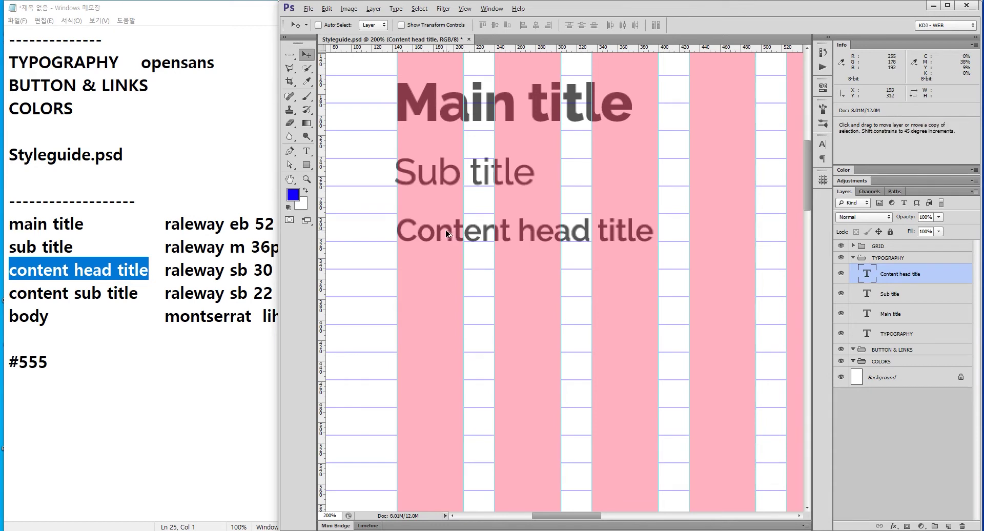
pyautogui.moveTo(453, 237); pyautogui.dragTo(454, 290)
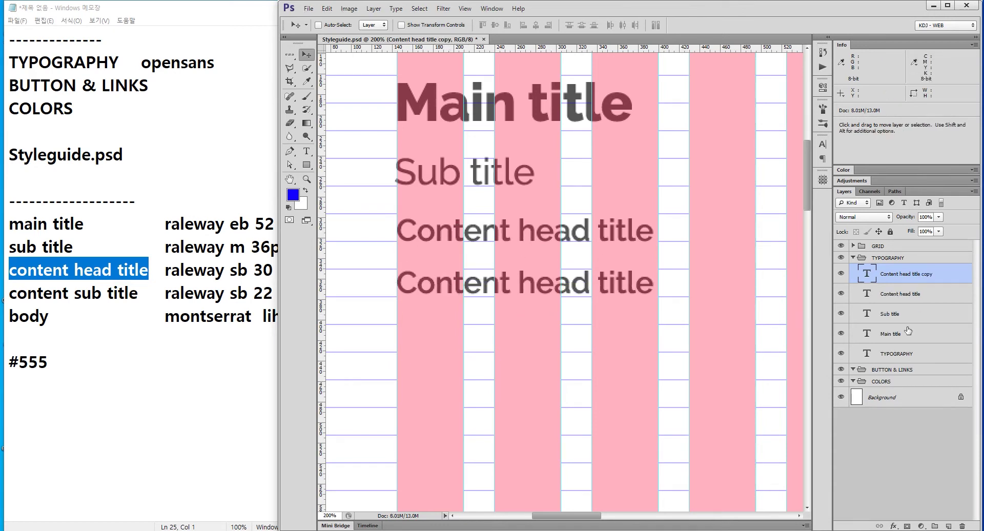
# Replace the duplicated heading's text with 'Content sub title', capitalising the first C.
pyautogui.click(123, 295)
pyautogui.moveTo(138, 293); pyautogui.dragTo(9, 294)
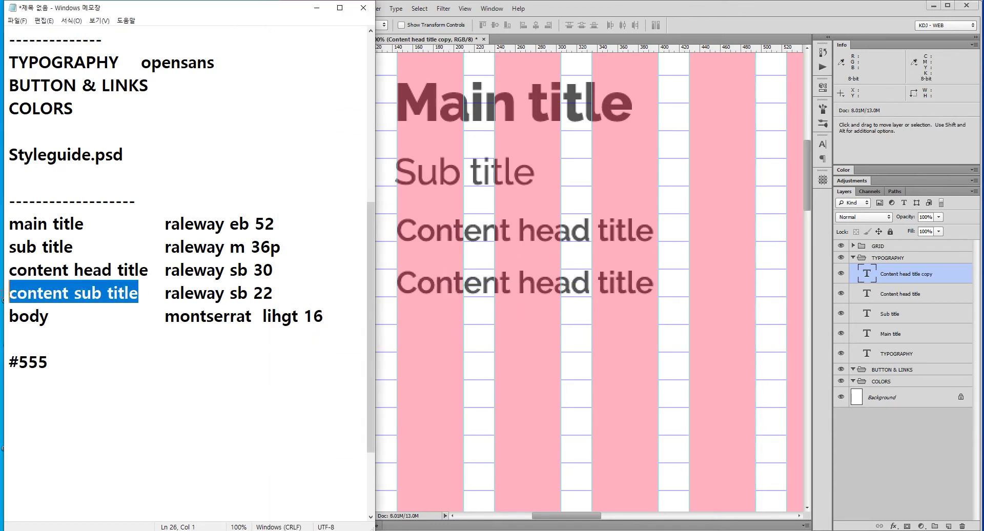
pyautogui.click(887, 288)
pyautogui.doubleClick(868, 275)
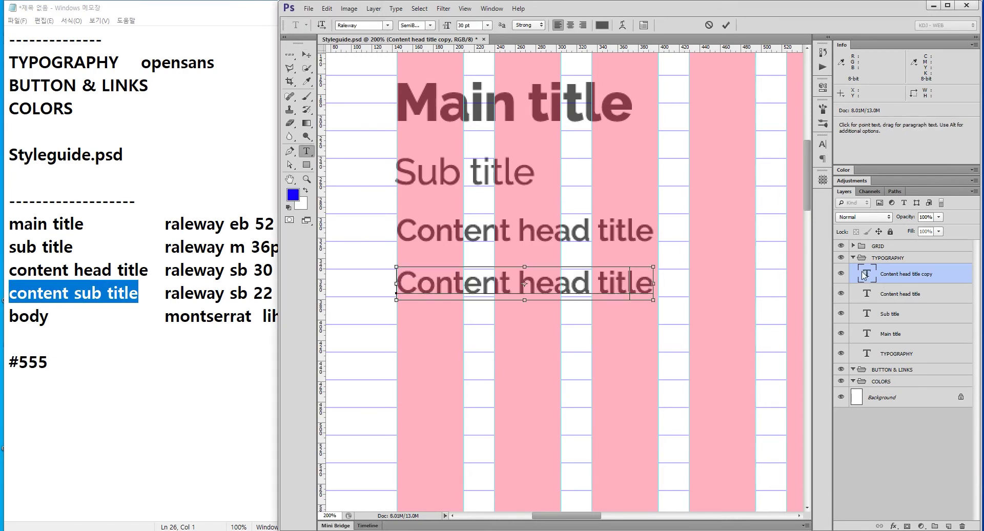
pyautogui.write('content sub title')
pyautogui.hotkey('ctrl', 'Return')
pyautogui.doubleClick(867, 274)
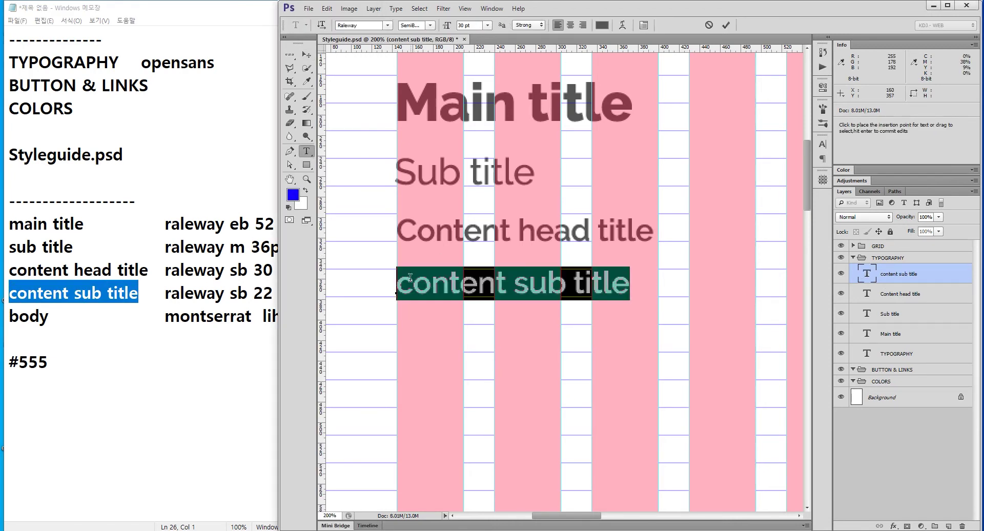
pyautogui.moveTo(413, 280); pyautogui.dragTo(401, 277)
pyautogui.write('C')
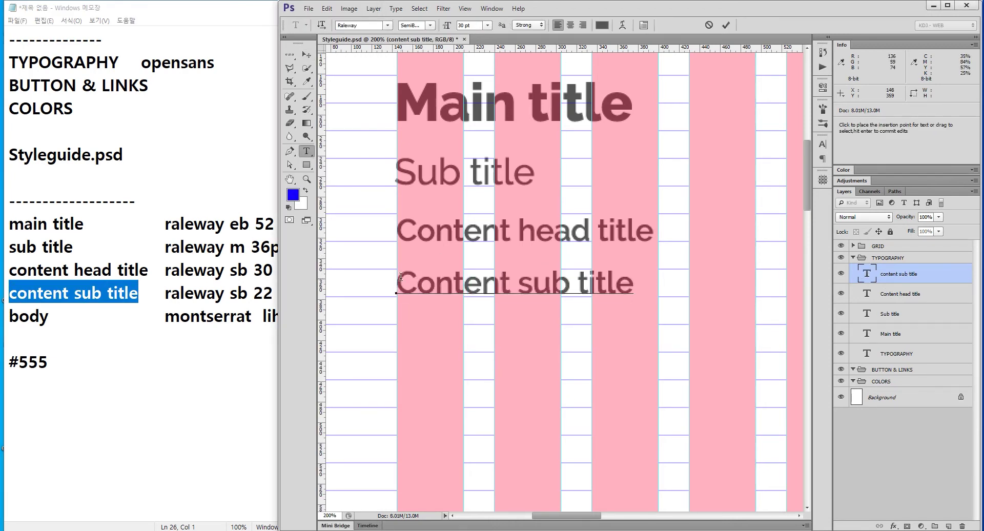
# Change the Content sub title font size from 30 pt to 22 pt and reselect its layer.
pyautogui.doubleClick(867, 280)
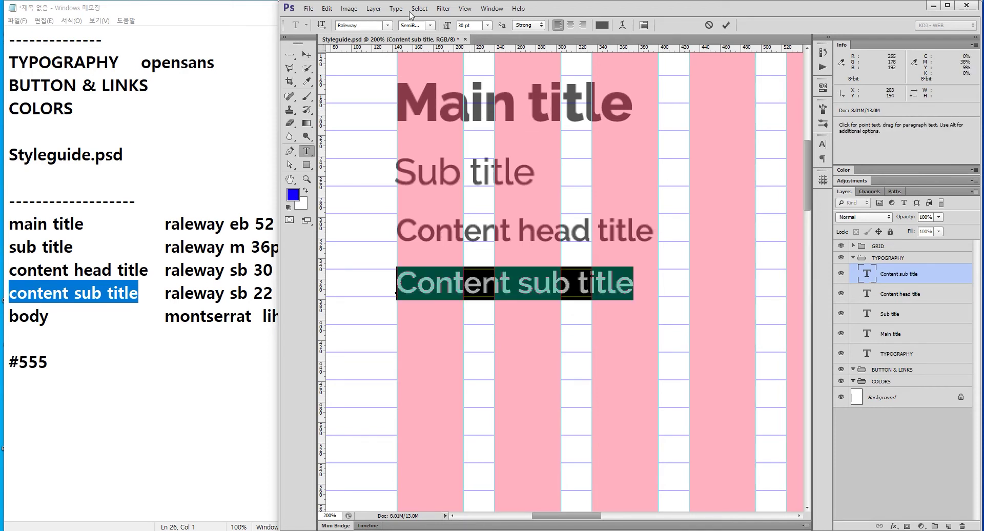
pyautogui.click(487, 25)
pyautogui.click(477, 25)
pyautogui.write('22')
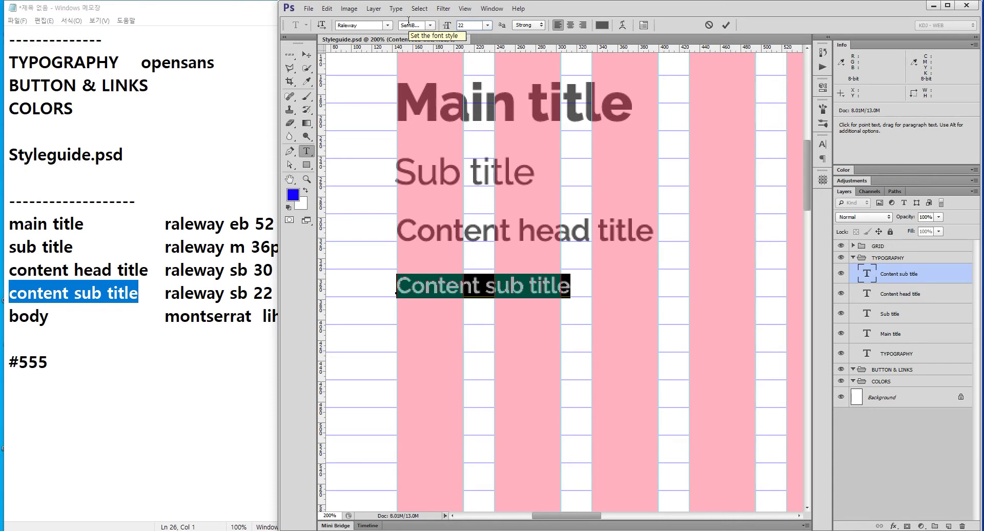
pyautogui.click(892, 271)
pyautogui.press('v')
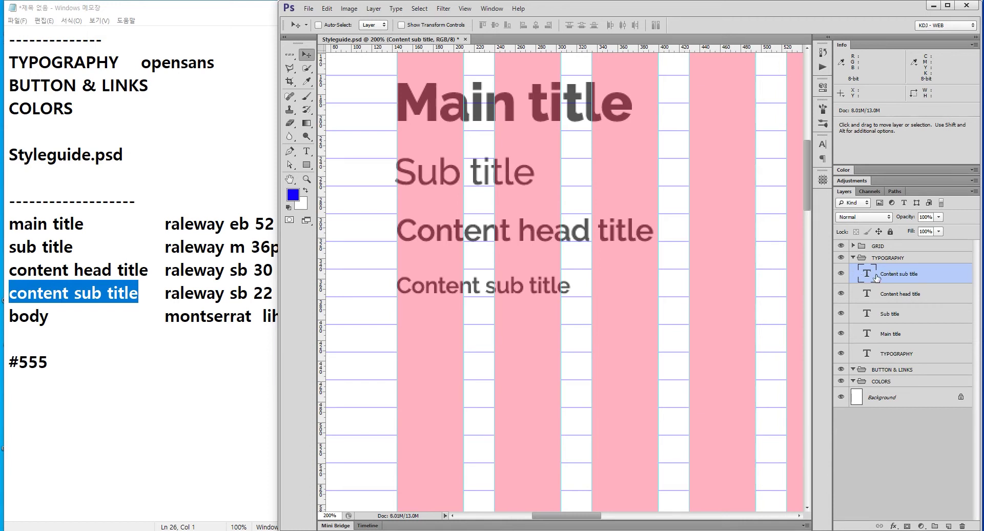
pyautogui.click(881, 260)
pyautogui.click(874, 278)
# Nudge Content sub title up slightly and correct 'lihgt' to 'light' in the Notepad spec.
pyautogui.press('Up')
pyautogui.press('Up')
pyautogui.press('Up')
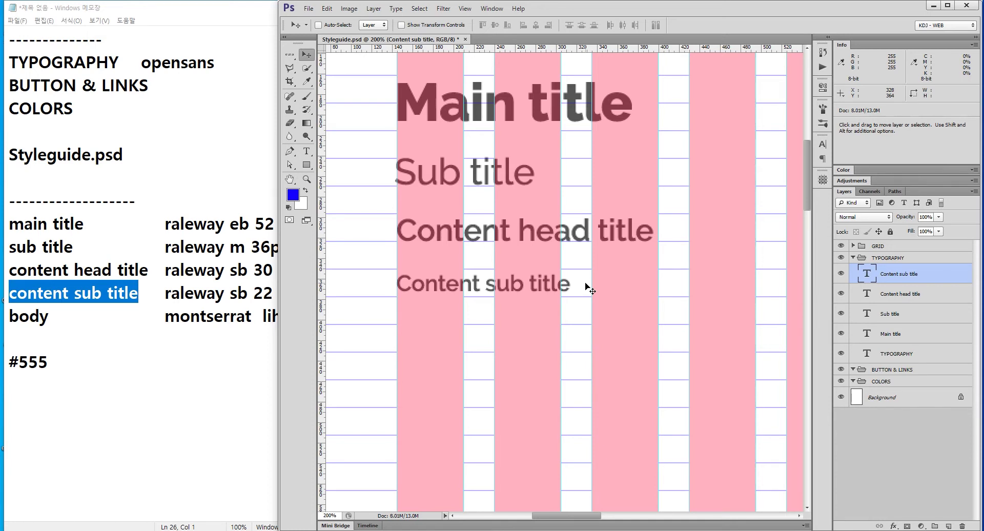
pyautogui.moveTo(559, 337)
pyautogui.mouseDown()
pyautogui.moveTo(526, 212)
pyautogui.moveTo(534, 214)
pyautogui.mouseUp()
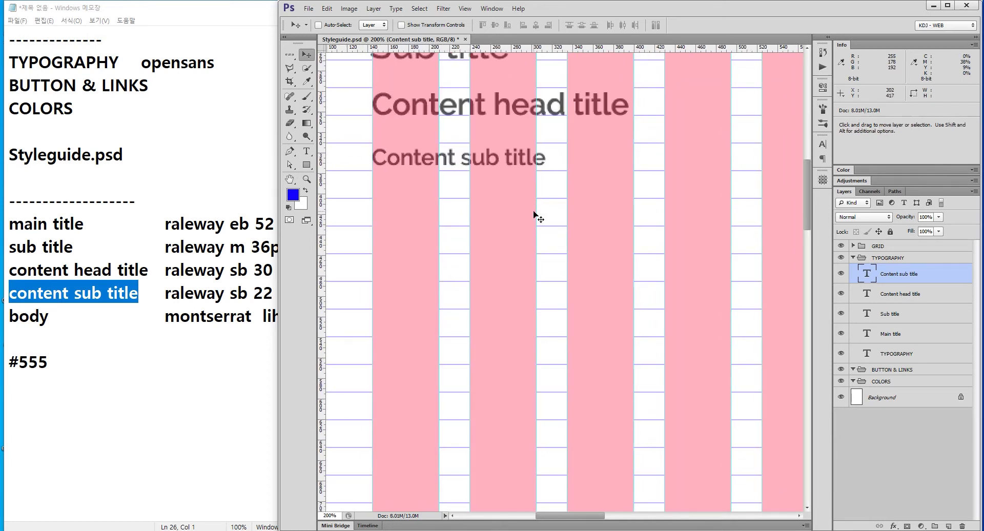
pyautogui.click(165, 336)
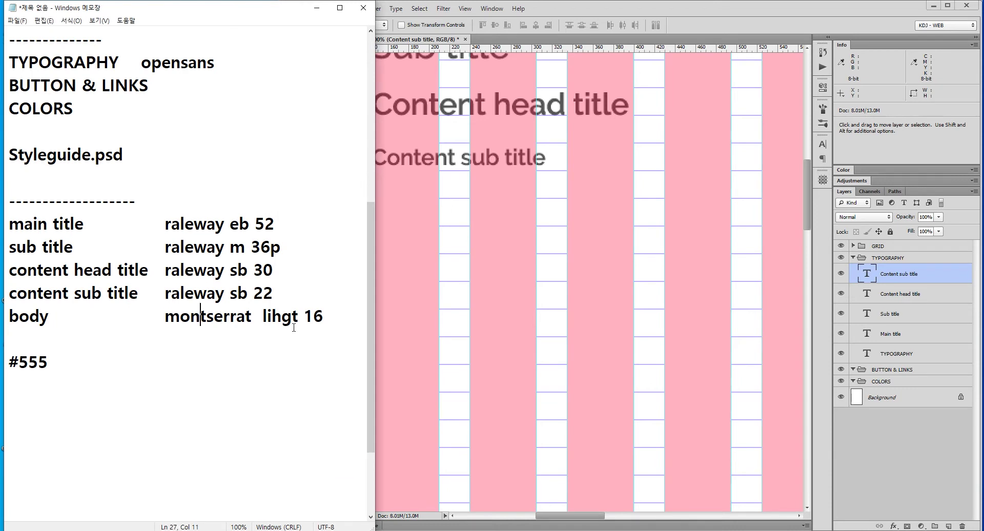
pyautogui.moveTo(272, 316); pyautogui.dragTo(292, 315)
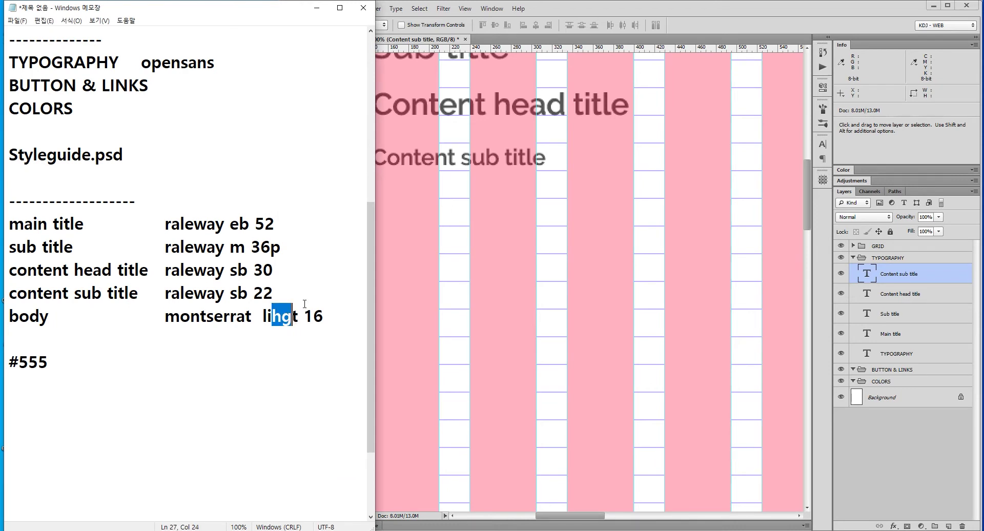
pyautogui.write('ght')
pyautogui.press('Delete')
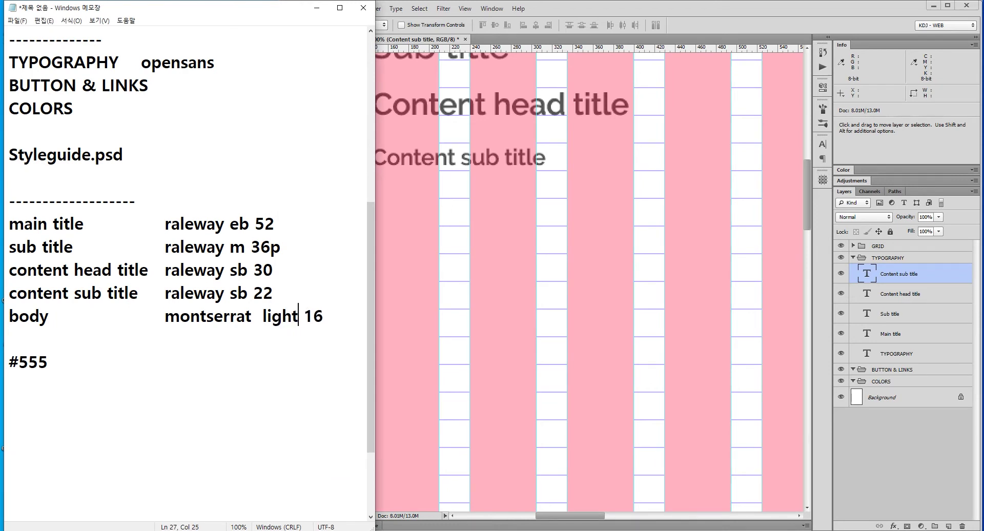
pyautogui.click(720, 3)
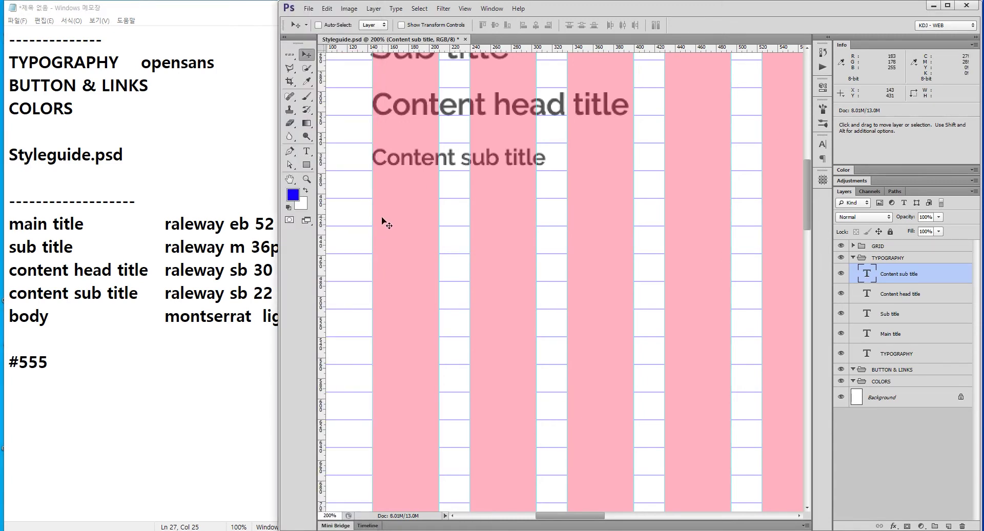
# At 66.7% zoom, draw an about 825 × 248 px paragraph text box below Content sub title.
pyautogui.press('t')
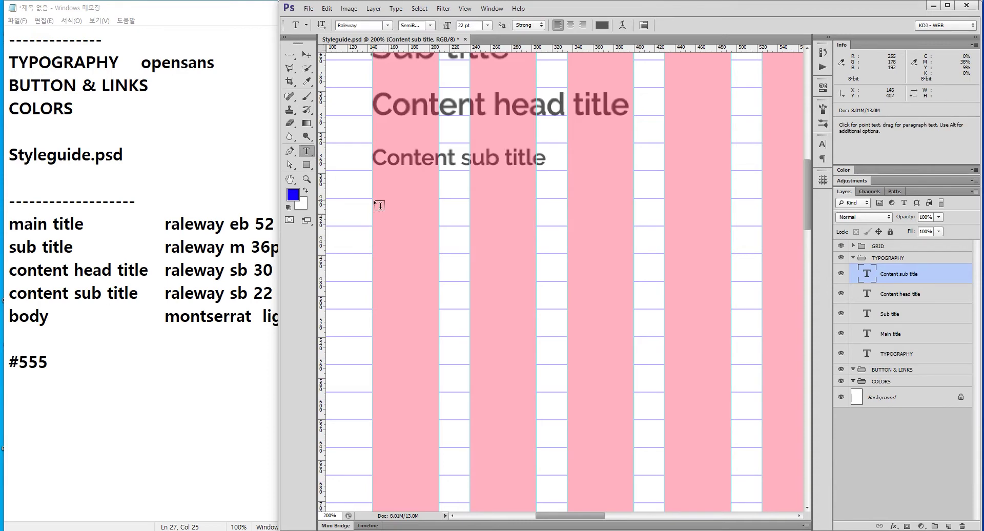
pyautogui.hotkey('ctrl', '-')
pyautogui.hotkey('ctrl', '-')
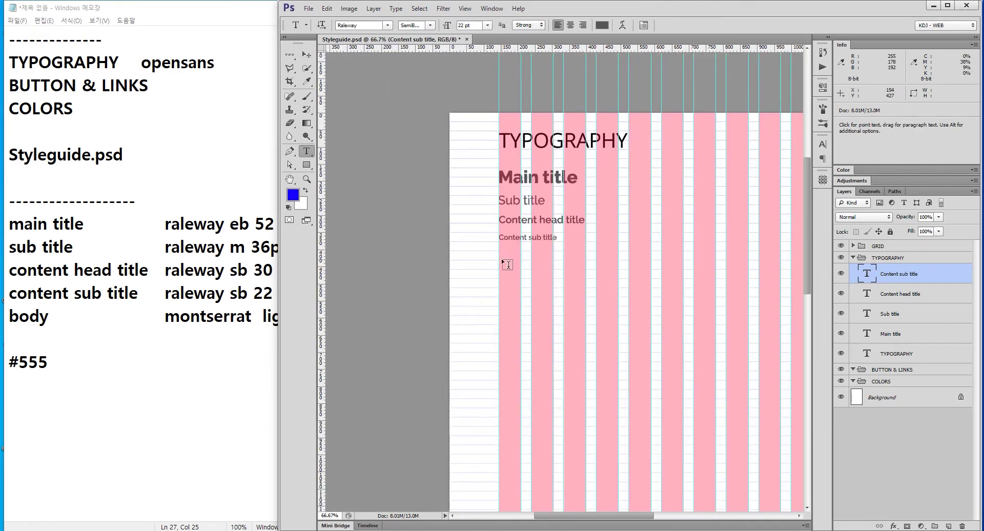
pyautogui.moveTo(499, 250); pyautogui.dragTo(714, 335)
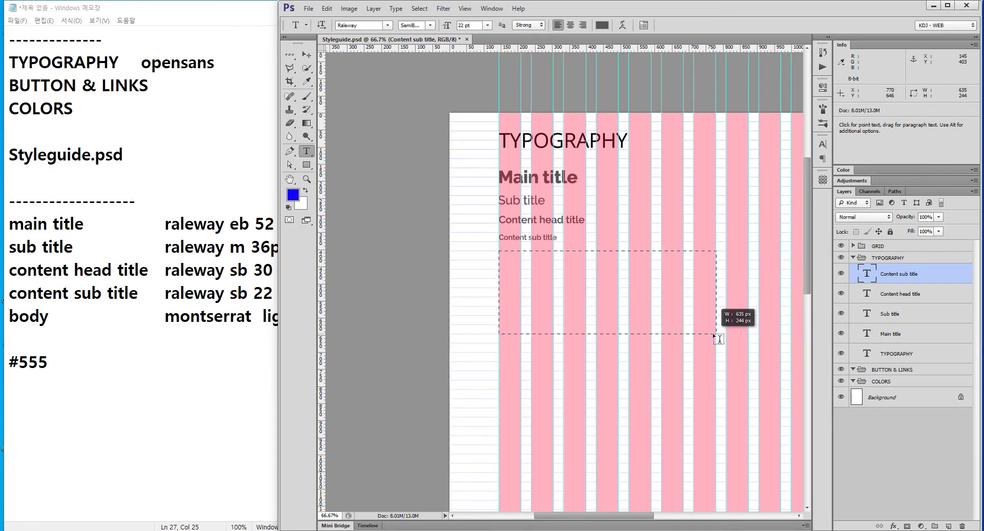
pyautogui.moveTo(713, 335)
pyautogui.mouseDown()
pyautogui.moveTo(789, 332)
pyautogui.moveTo(767, 329)
pyautogui.moveTo(780, 329)
pyautogui.moveTo(778, 349)
pyautogui.moveTo(779, 338)
pyautogui.mouseUp()
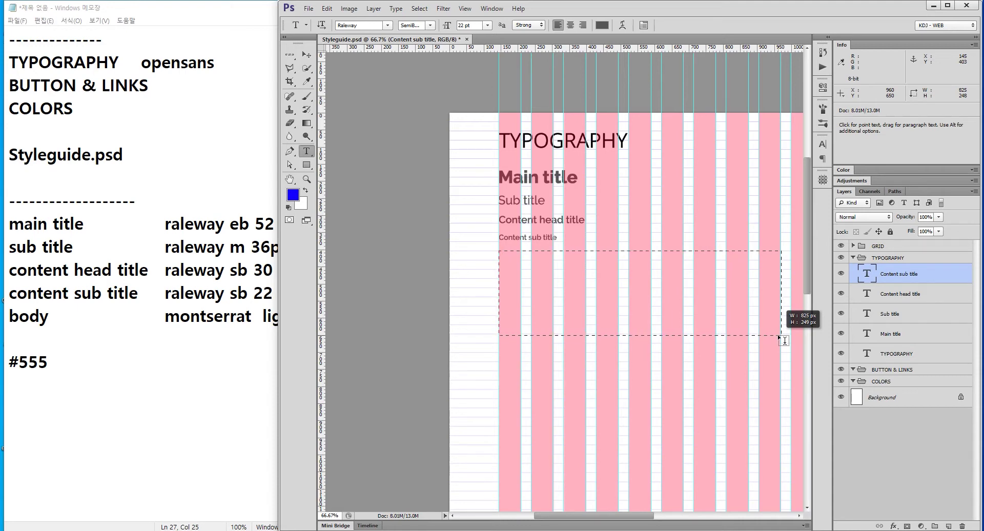
pyautogui.moveTo(780, 336); pyautogui.dragTo(779, 334)
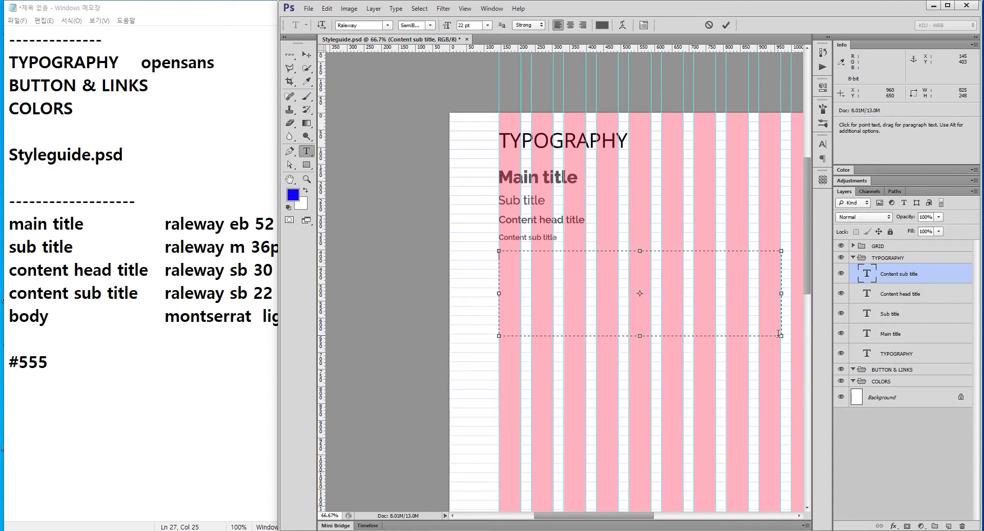
# Fill the box with Lorem Ipsum and set it to Montserrat Light 16 pt.
pyautogui.click(396, 10)
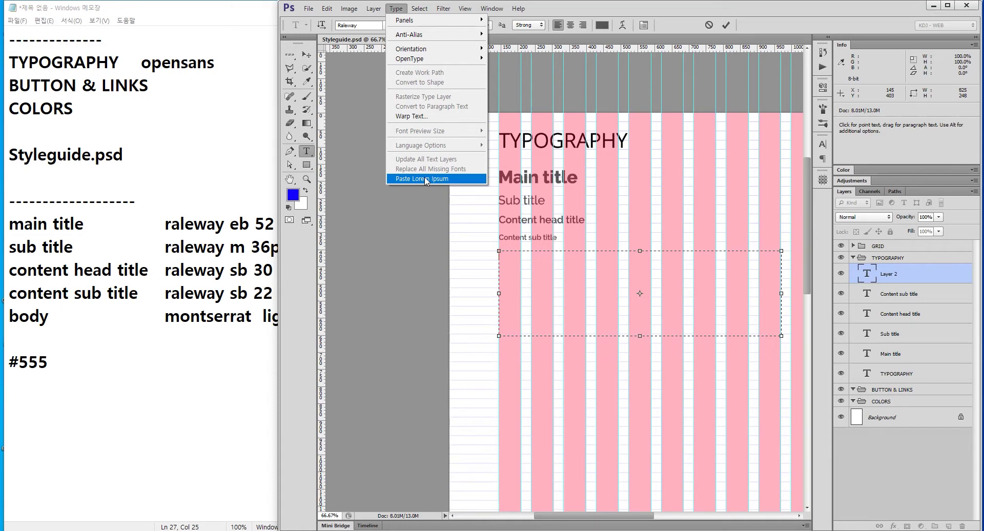
pyautogui.click(425, 178)
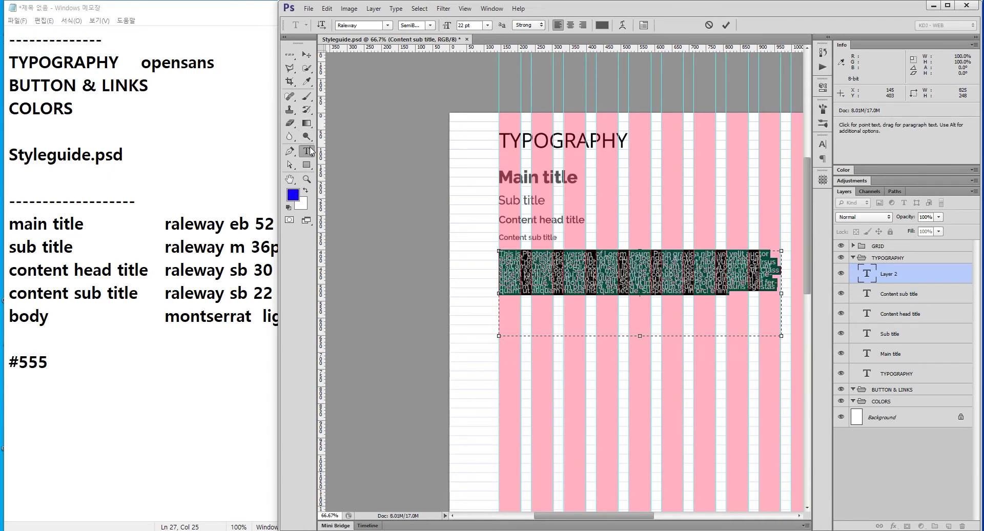
pyautogui.click(373, 24)
pyautogui.write('Mo')
pyautogui.write('nt')
pyautogui.press('Return')
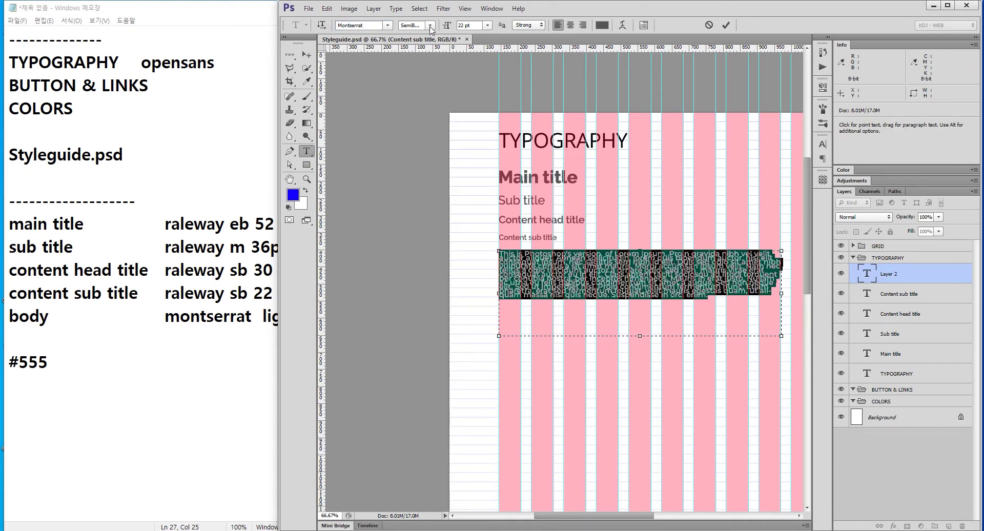
pyautogui.click(431, 26)
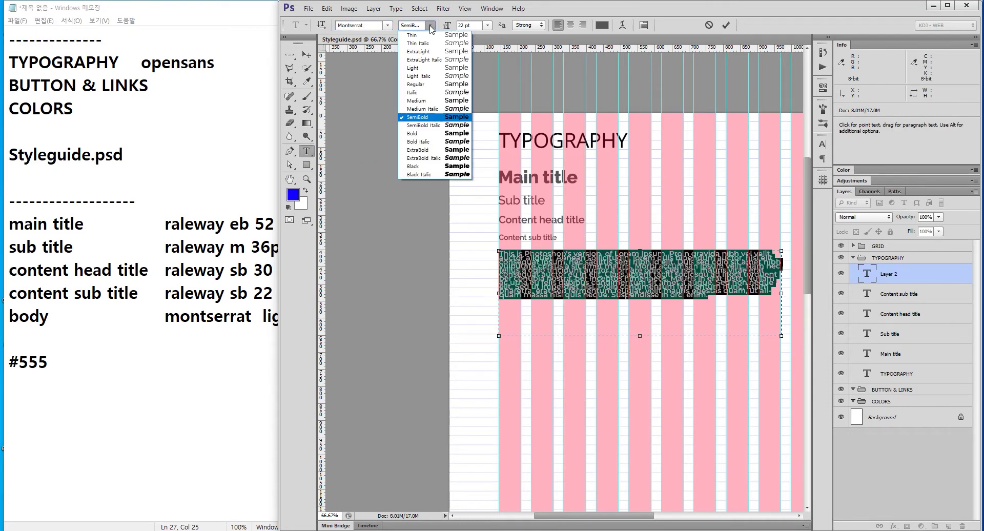
pyautogui.click(429, 69)
pyautogui.click(470, 25)
pyautogui.write('16')
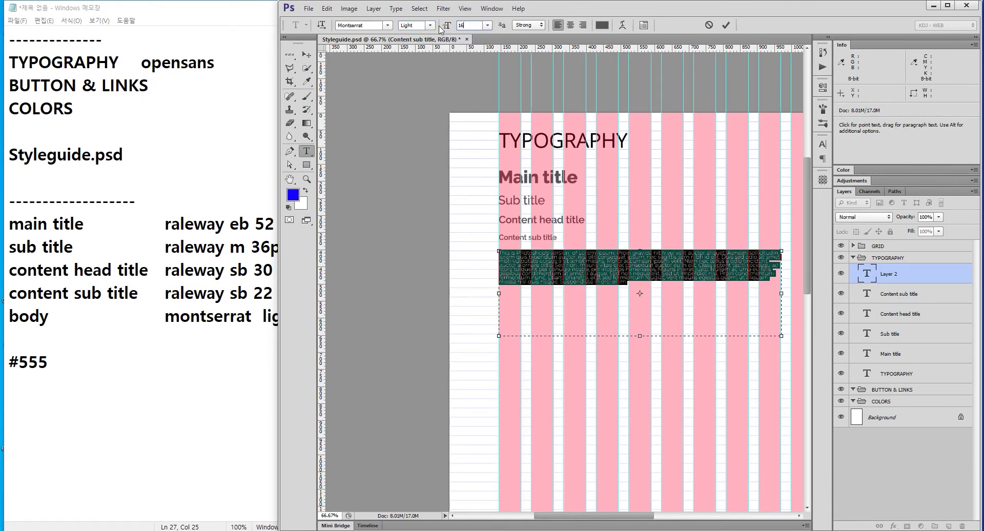
# Give the body text 27 pt leading and 0 tracking, then commit it.
pyautogui.click(644, 26)
pyautogui.click(780, 164)
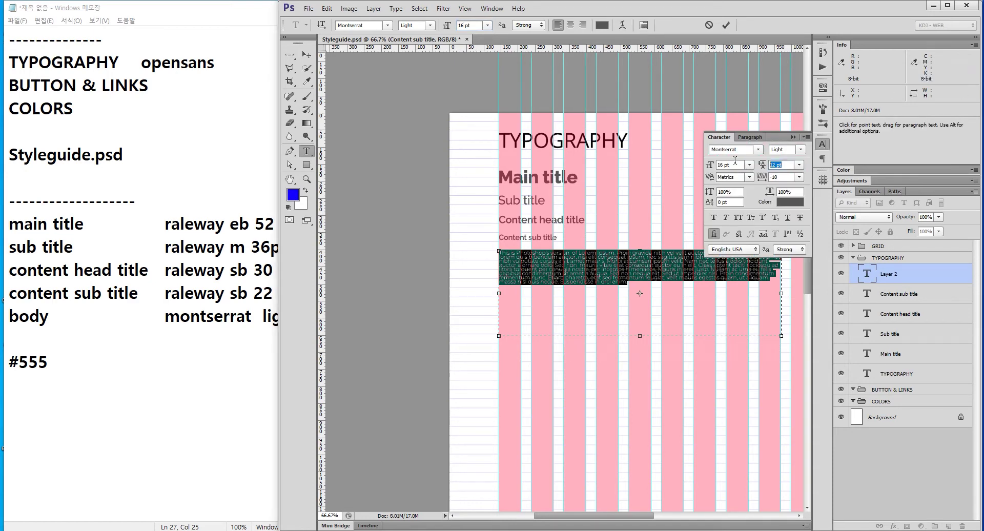
pyautogui.write('27')
pyautogui.press('Return')
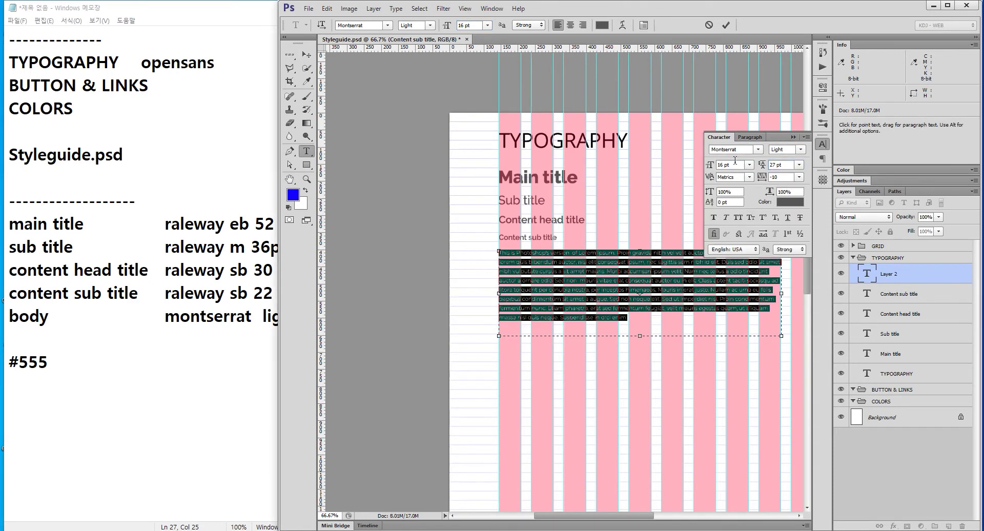
pyautogui.click(775, 176)
pyautogui.write('0')
pyautogui.press('Return')
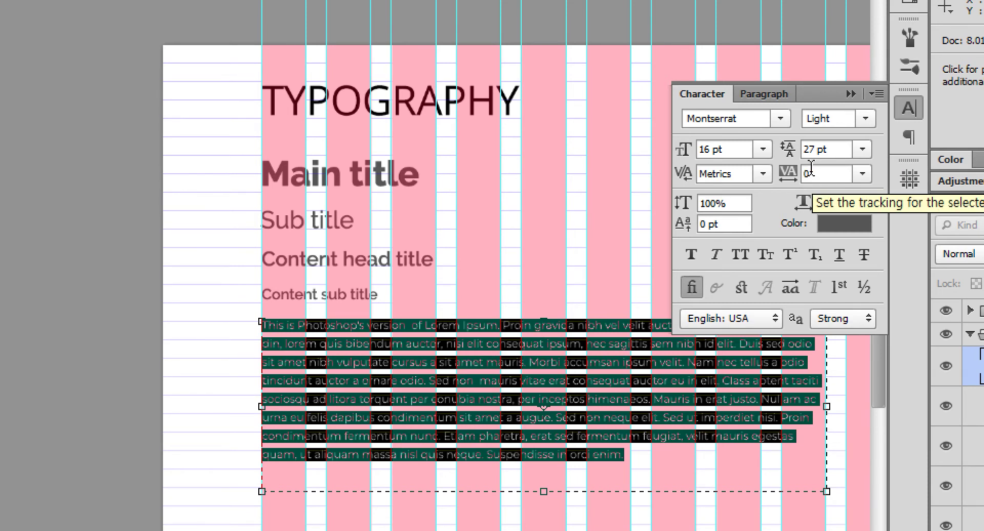
pyautogui.hotkey('ctrl', 'Return')
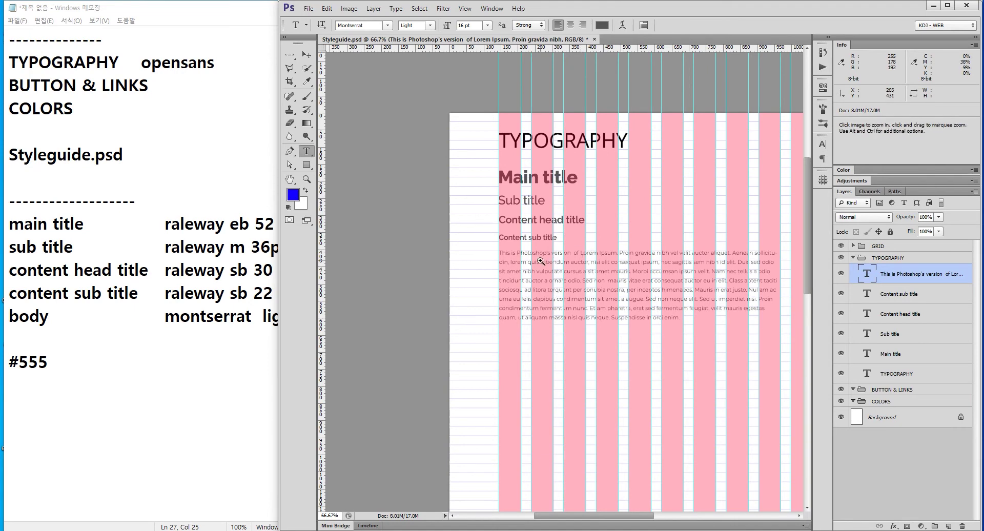
# Nudge the Lorem Ipsum paragraph about 10 px down, then view the typography block at 100%.
pyautogui.click(541, 260)
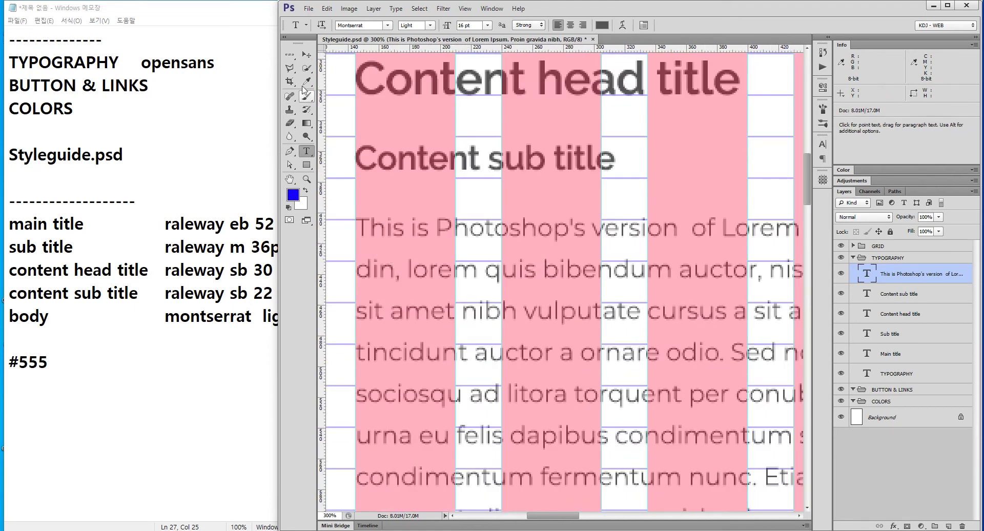
pyautogui.click(307, 55)
pyautogui.press('Down')
pyautogui.press('Down')
pyautogui.press('Down')
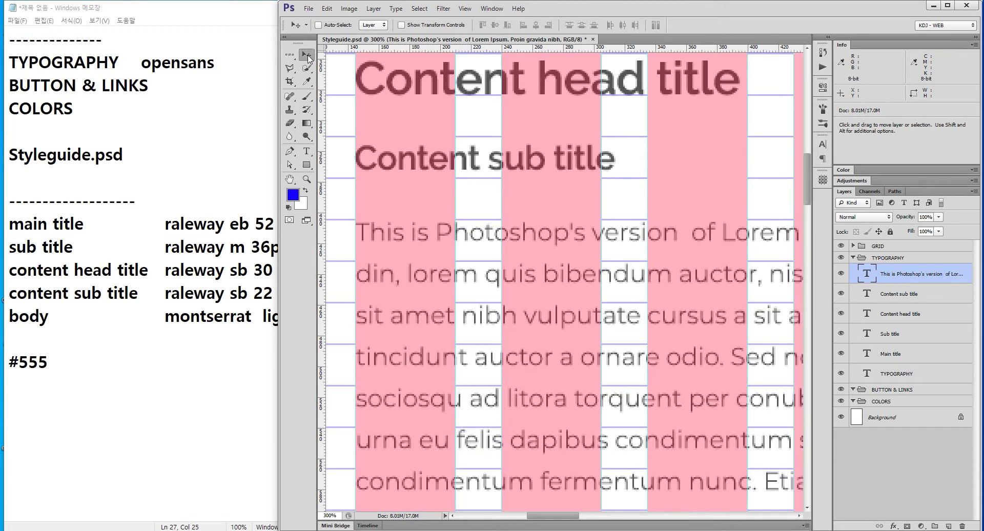
pyautogui.press('Down')
pyautogui.press('Down')
pyautogui.press('Down')
pyautogui.press('Down')
pyautogui.press('Down')
pyautogui.press('Down')
pyautogui.press('Down')
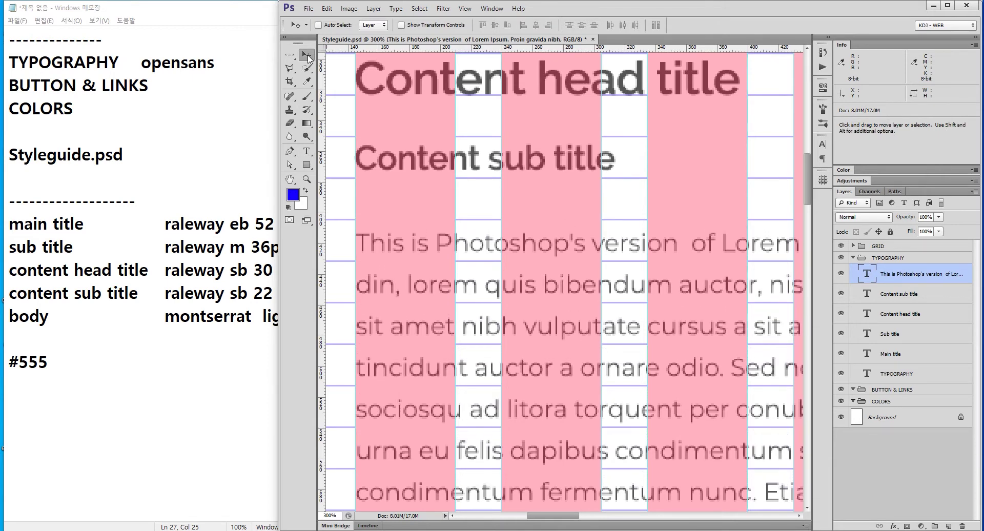
pyautogui.press('Down')
pyautogui.press('Up')
pyautogui.press('Up')
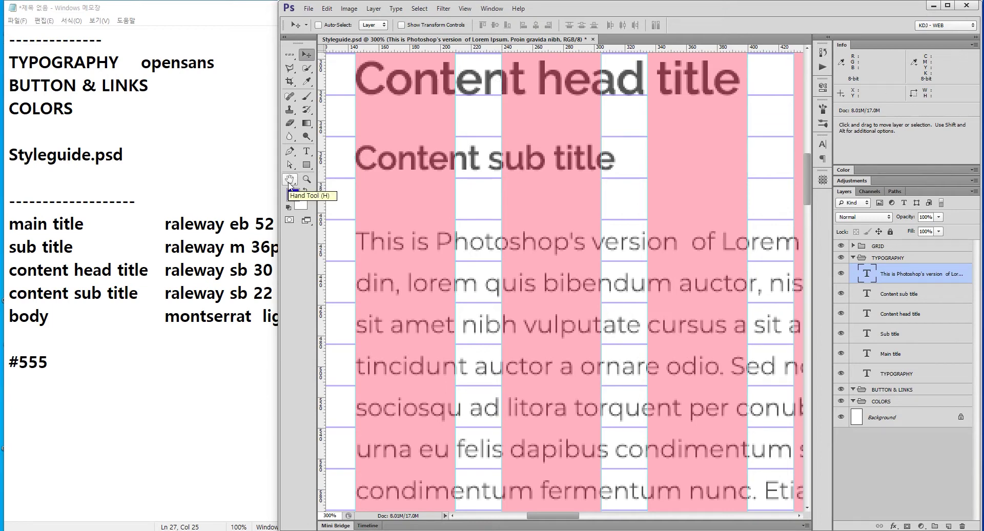
pyautogui.doubleClick(306, 179)
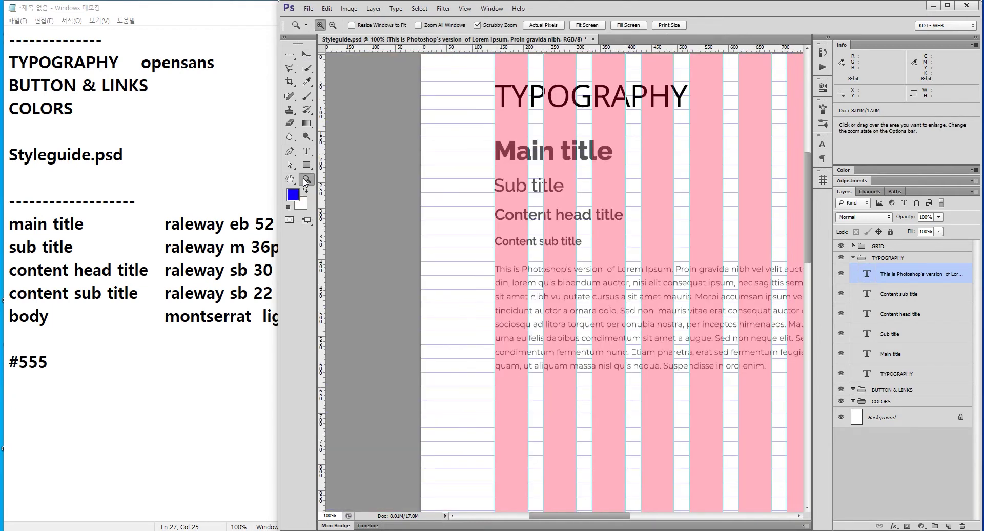
pyautogui.moveTo(763, 248); pyautogui.dragTo(675, 205)
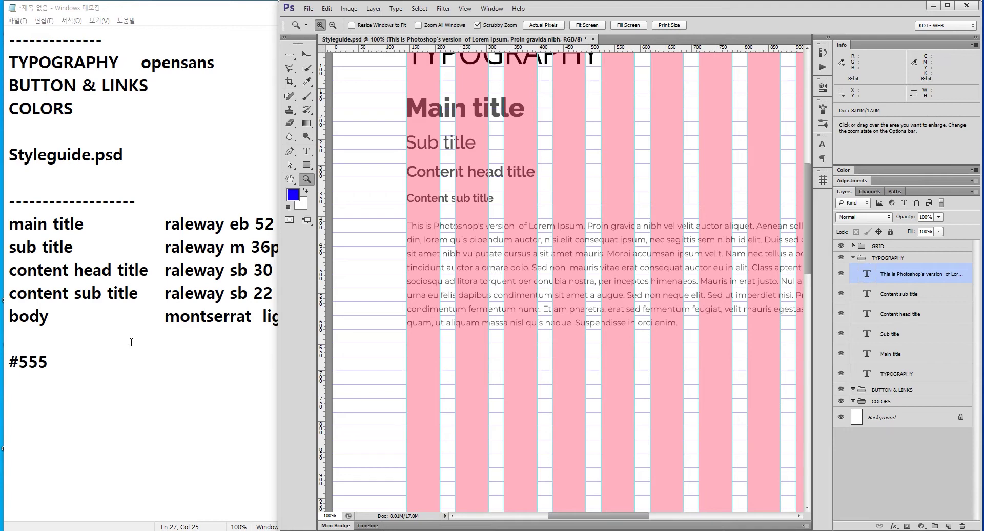
# Add the tan colour code #c7b299 on a new line under #555 in the notes.
pyautogui.click(159, 382)
pyautogui.write('#')
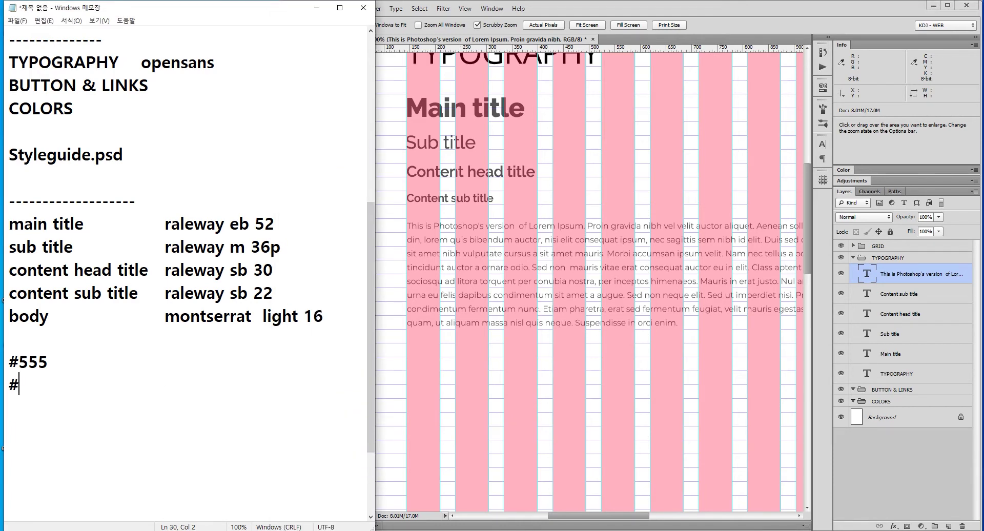
pyautogui.write('c')
pyautogui.write('7b299')
pyautogui.press('Return')
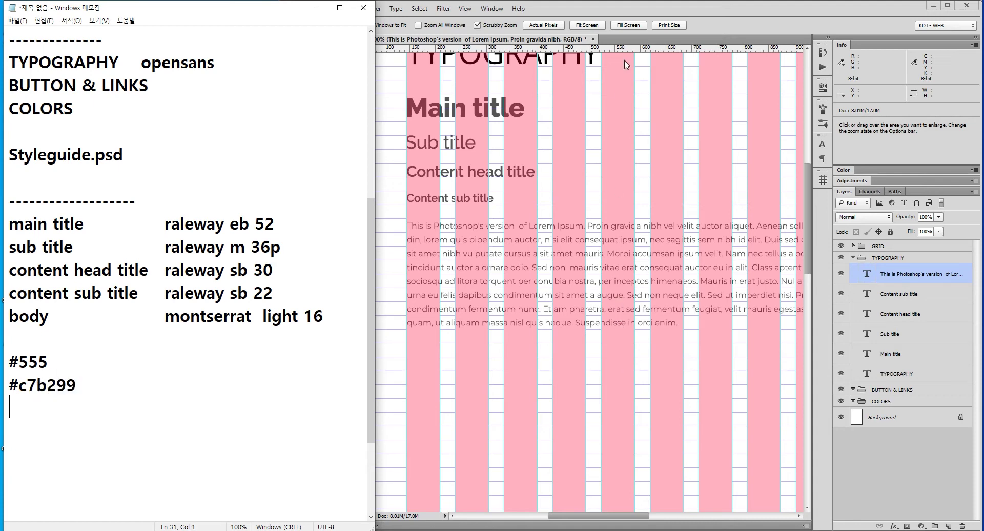
pyautogui.click(647, 19)
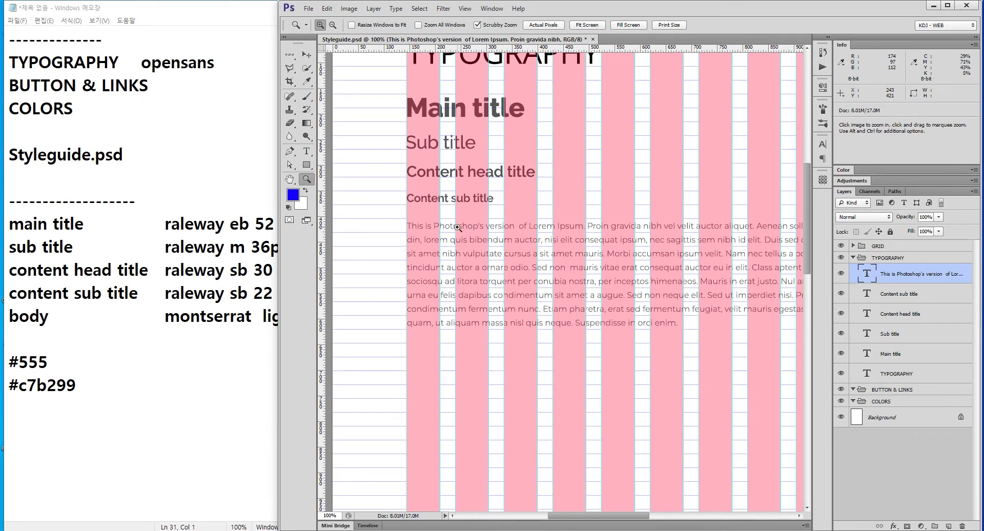
# Hide the GRID layer and select the words "Photoshop's version" in the body text.
pyautogui.click(841, 246)
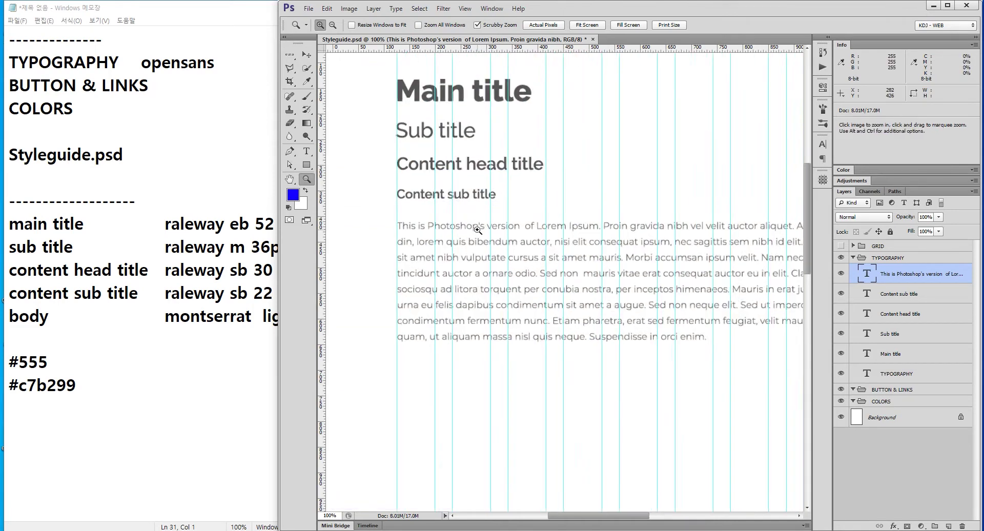
pyautogui.click(484, 231)
pyautogui.moveTo(433, 205); pyautogui.dragTo(467, 202)
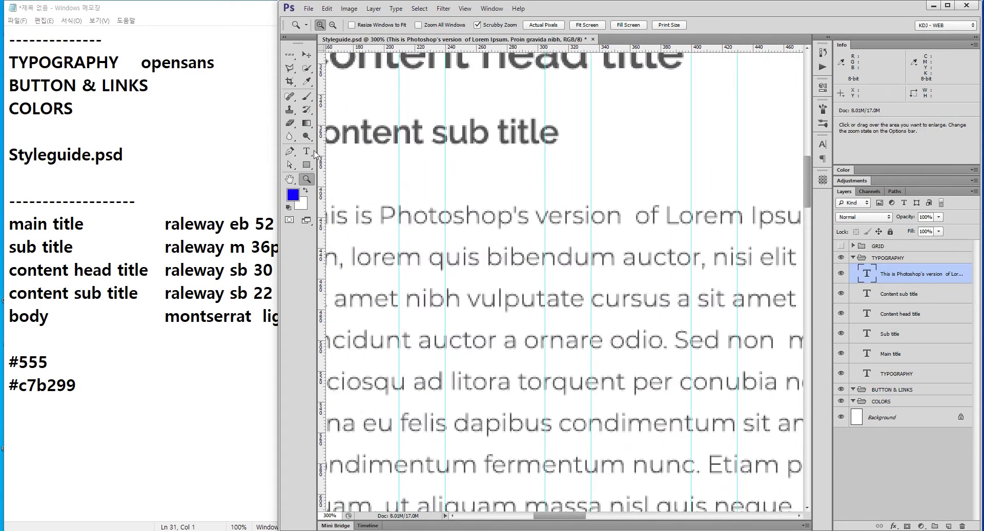
pyautogui.press('t')
pyautogui.moveTo(379, 216); pyautogui.dragTo(622, 224)
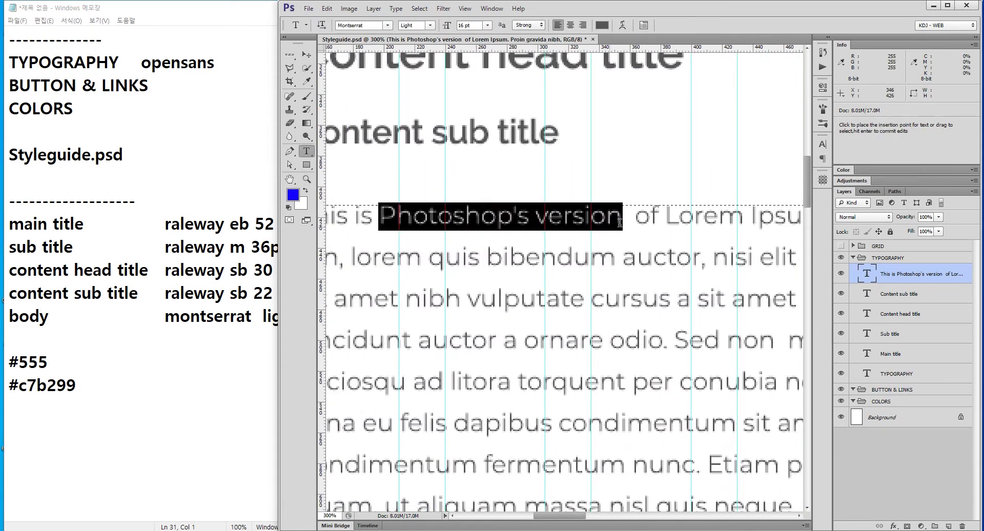
# Recolour the selected words to #c7b299, copied from the notes, and commit.
pyautogui.click(602, 25)
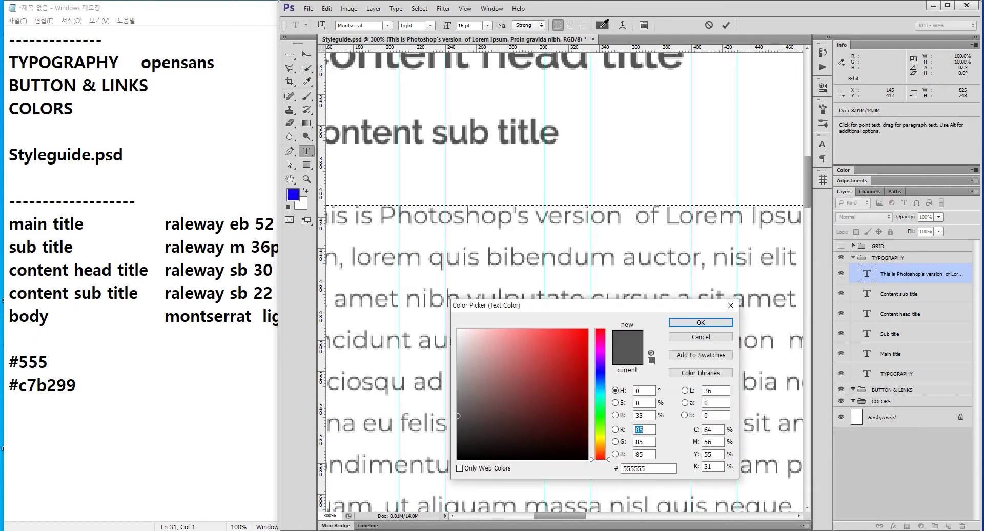
pyautogui.click(67, 386)
pyautogui.moveTo(67, 385); pyautogui.dragTo(19, 386)
pyautogui.hotkey('ctrl', 'c')
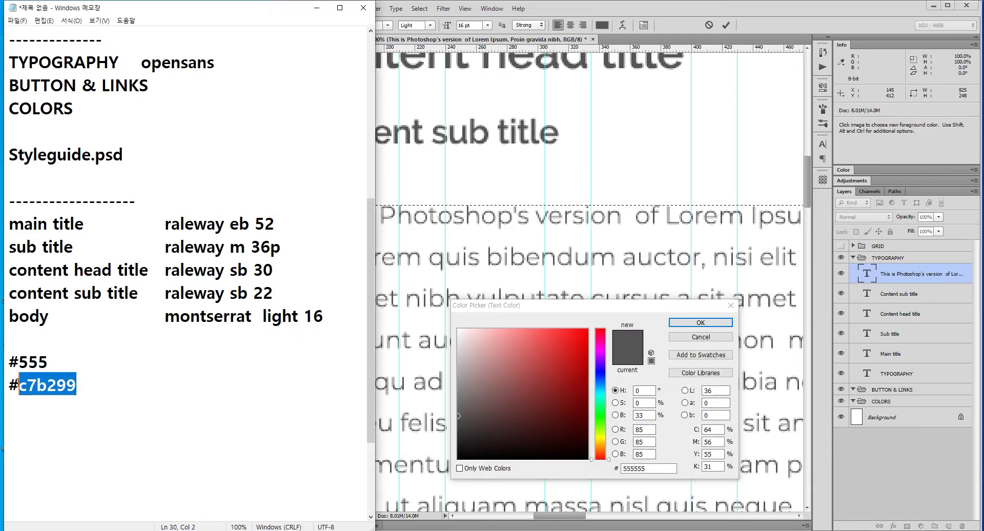
pyautogui.click(654, 467)
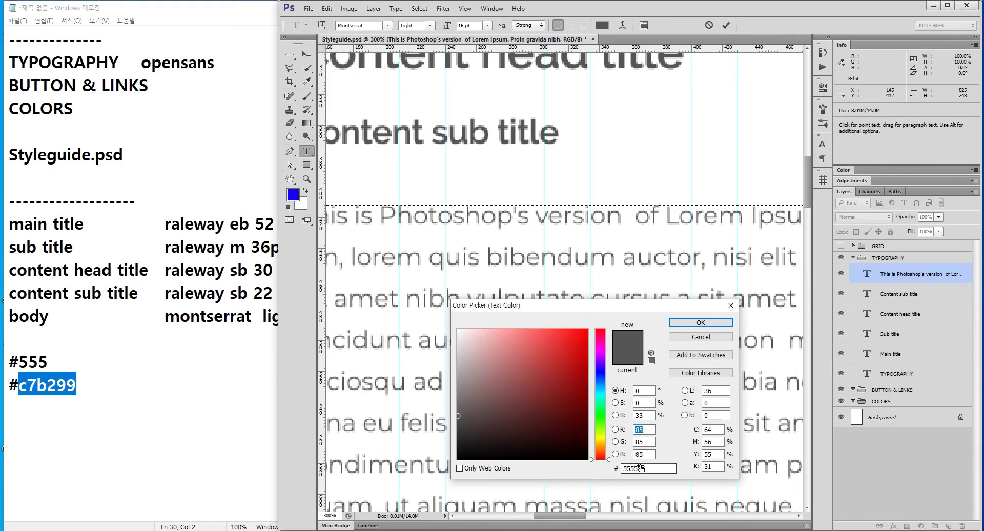
pyautogui.doubleClick(653, 466)
pyautogui.hotkey('ctrl', 'v')
pyautogui.click(707, 323)
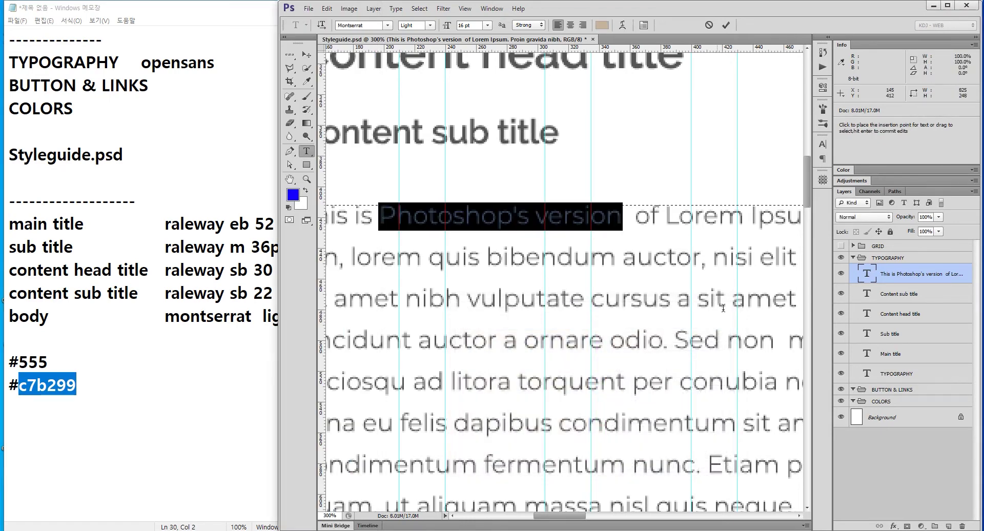
pyautogui.click(870, 277)
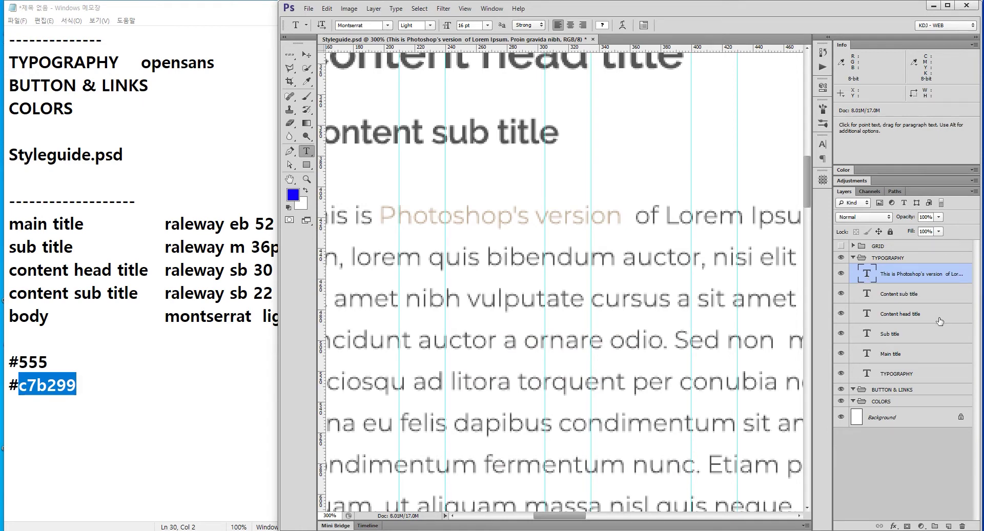
# Colour the words "bibendum auctor" tan #c7b299.
pyautogui.moveTo(487, 246); pyautogui.dragTo(701, 246)
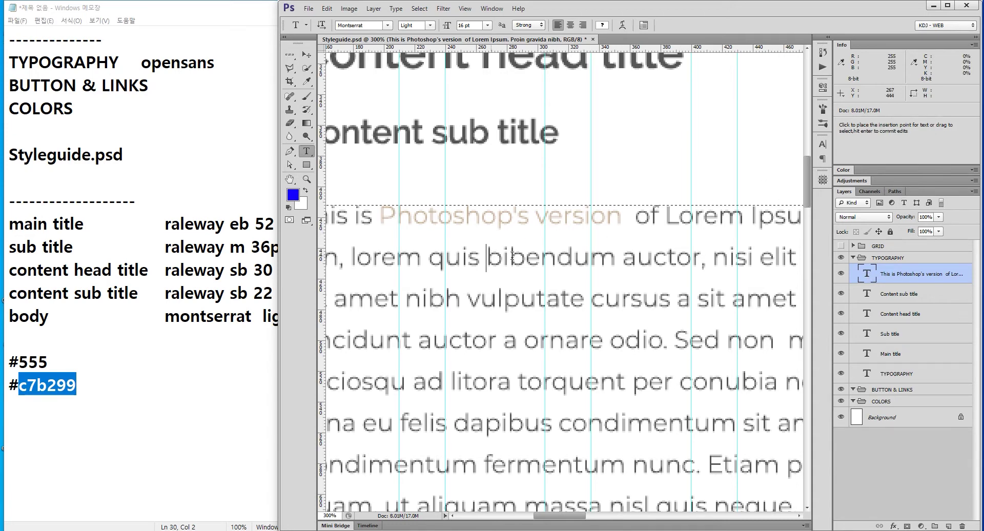
pyautogui.click(603, 25)
pyautogui.write('c7b299')
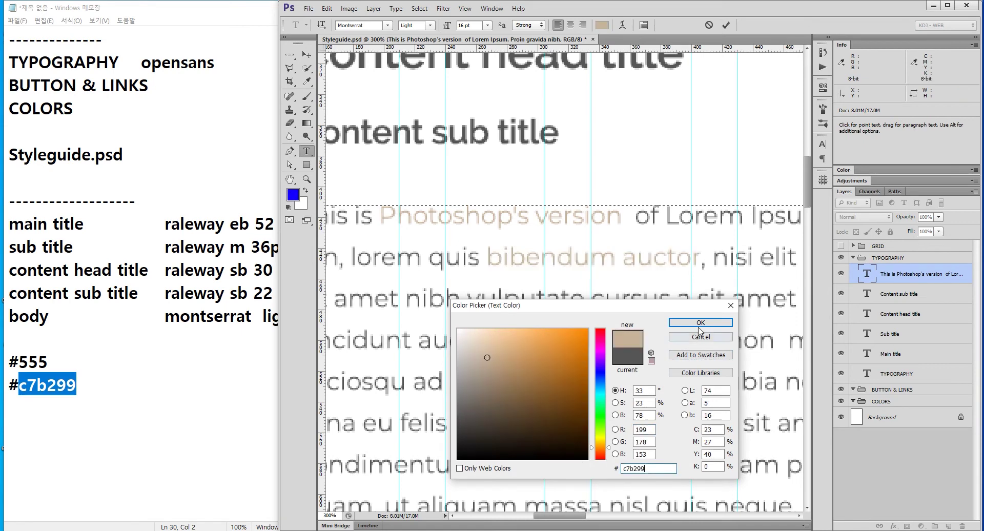
pyautogui.click(700, 322)
# Underline "bibendum auctor" via the Character panel, briefly annotating the setting on screen.
pyautogui.click(823, 144)
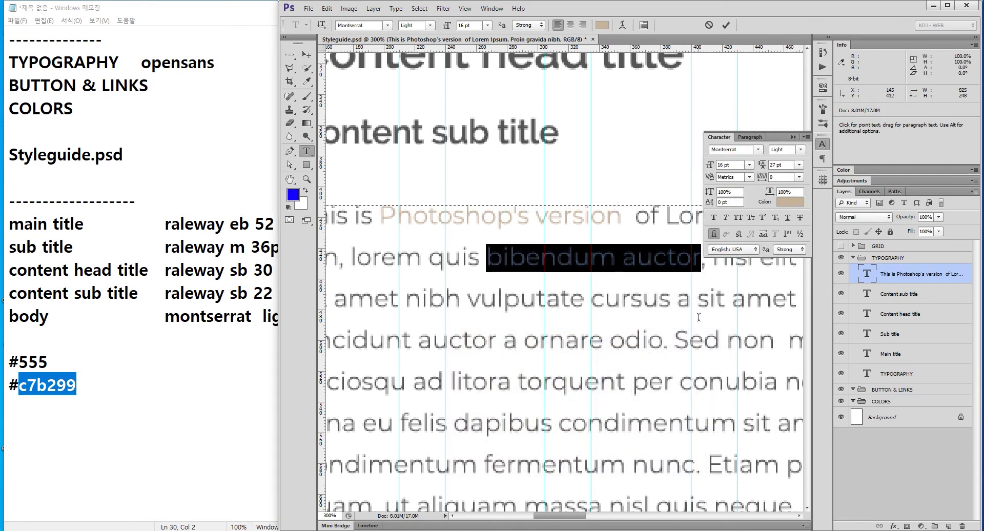
pyautogui.click(787, 217)
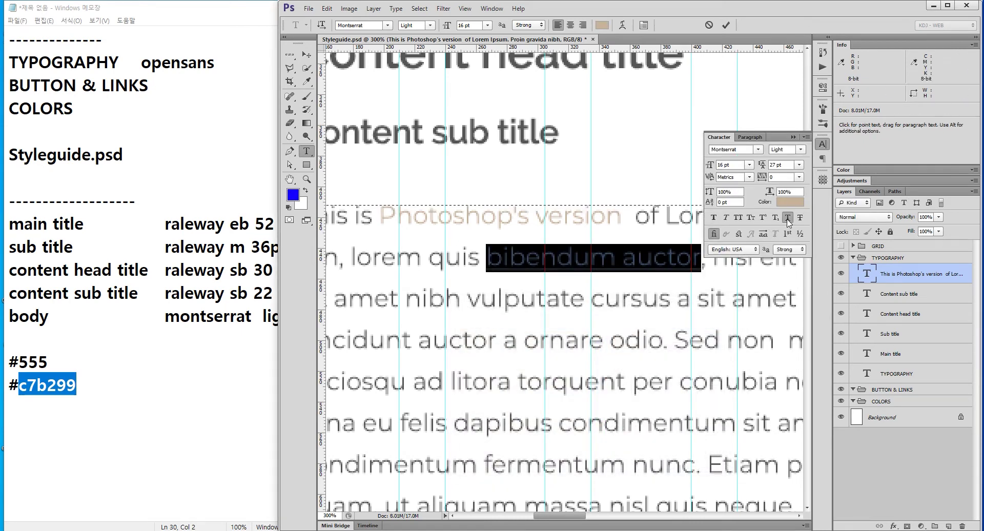
pyautogui.moveTo(789, 205); pyautogui.dragTo(804, 231)
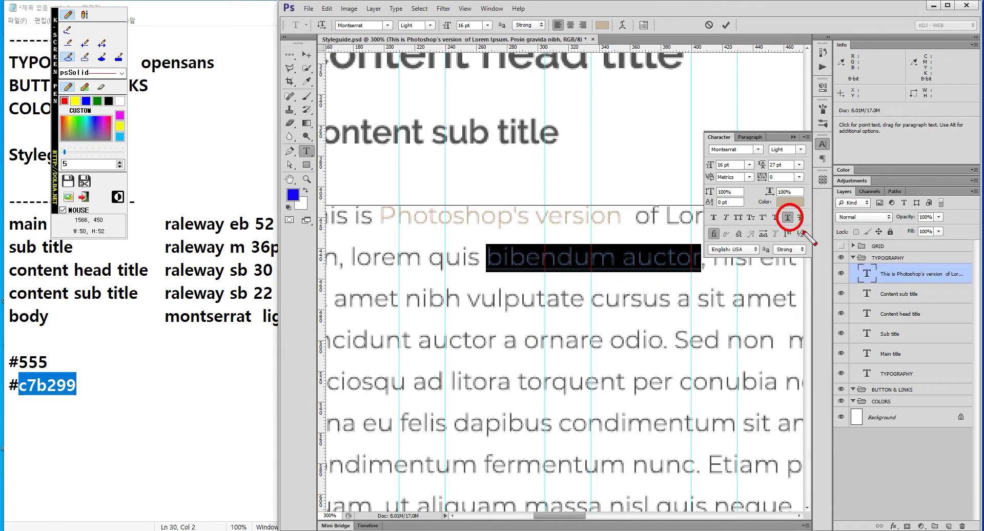
pyautogui.moveTo(479, 227); pyautogui.dragTo(706, 285)
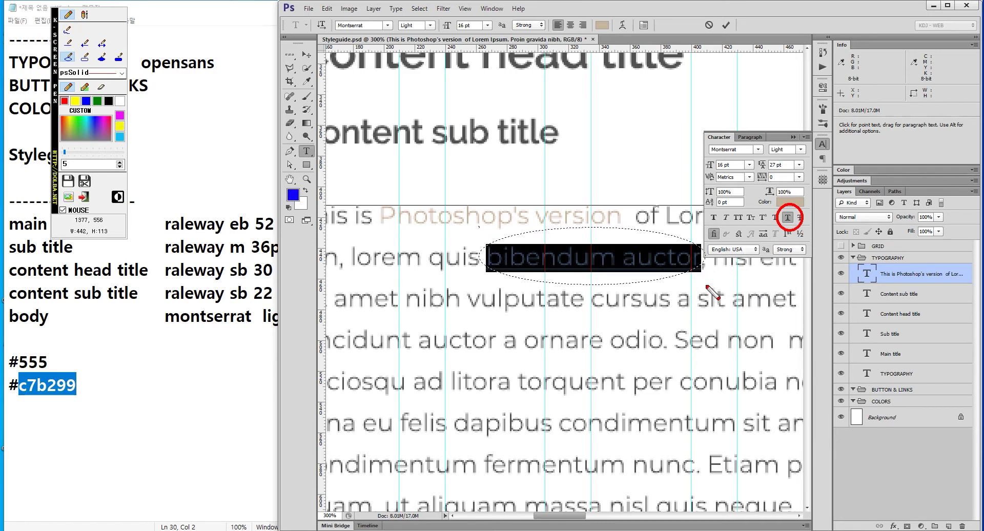
pyautogui.moveTo(777, 202); pyautogui.dragTo(812, 242)
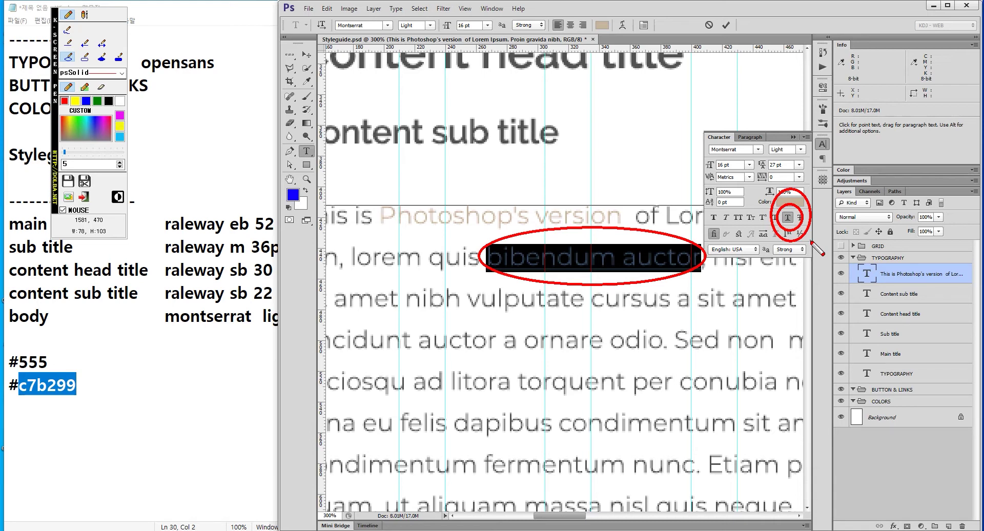
pyautogui.press('Escape')
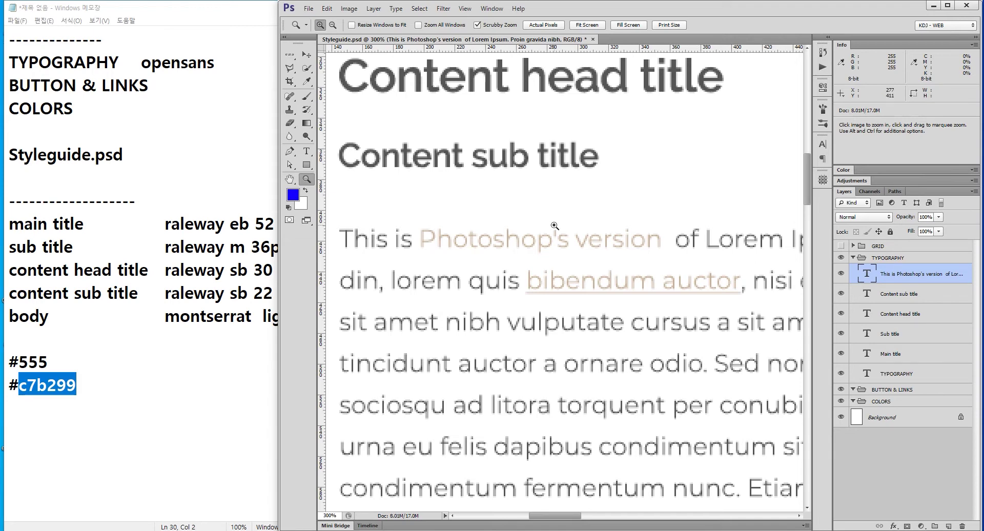
# View the page at 100%, recentre the TYPOGRAPHY section and collapse its group.
pyautogui.doubleClick(307, 179)
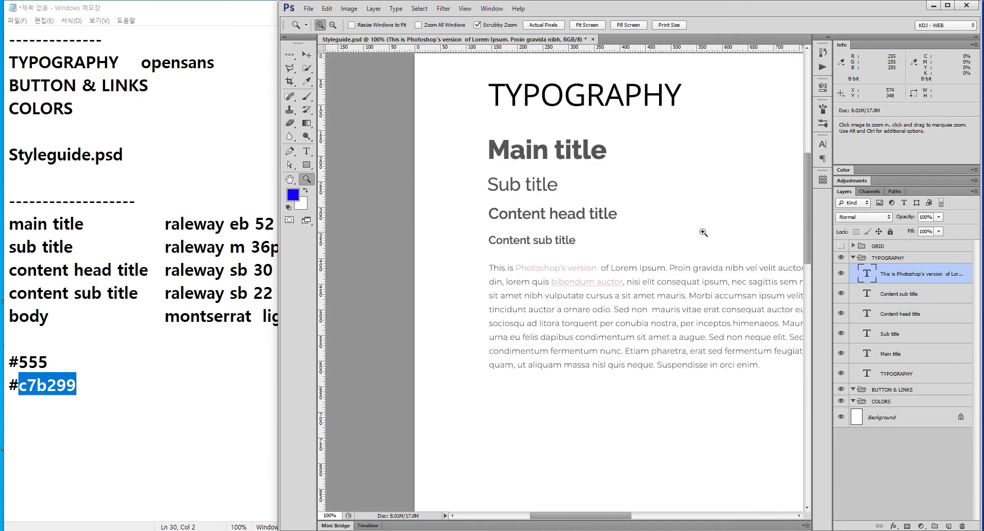
pyautogui.moveTo(715, 289); pyautogui.dragTo(627, 287)
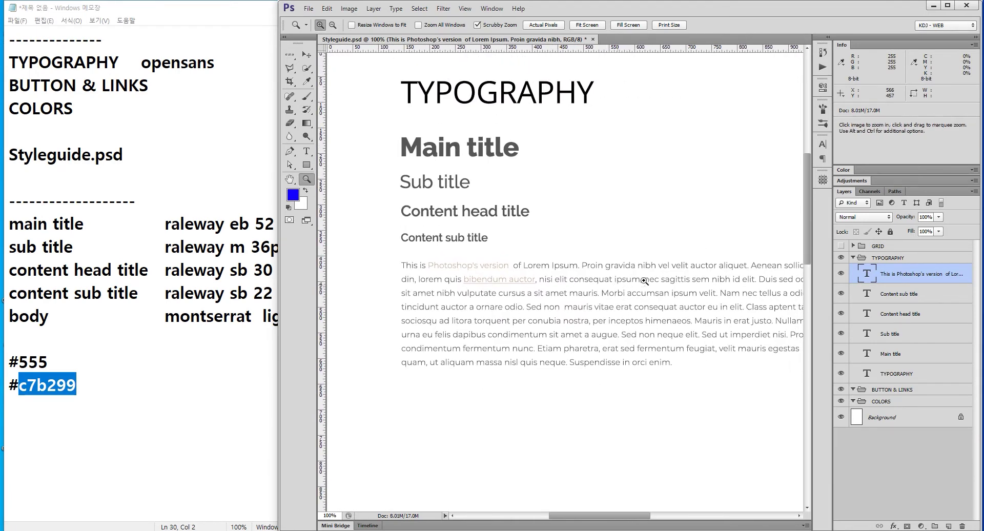
pyautogui.moveTo(709, 275); pyautogui.dragTo(669, 261)
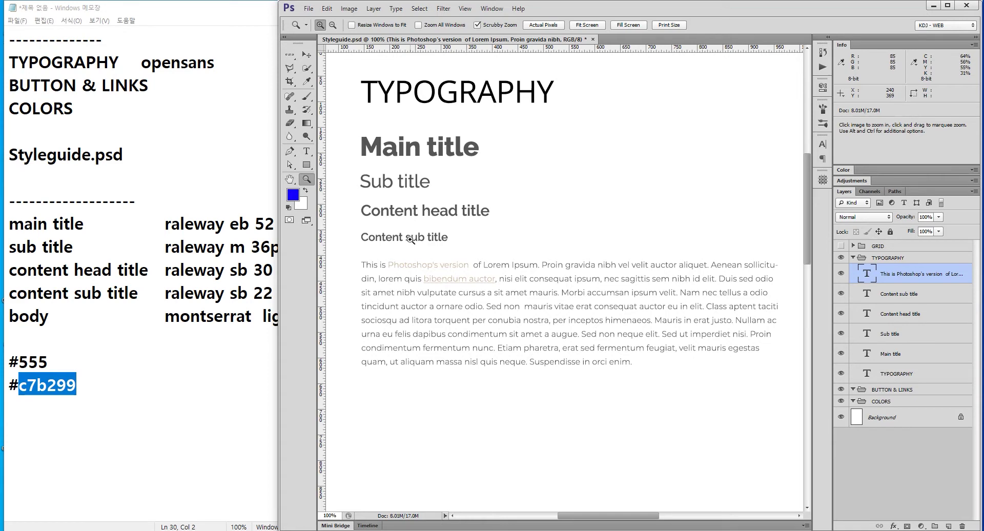
pyautogui.click(894, 259)
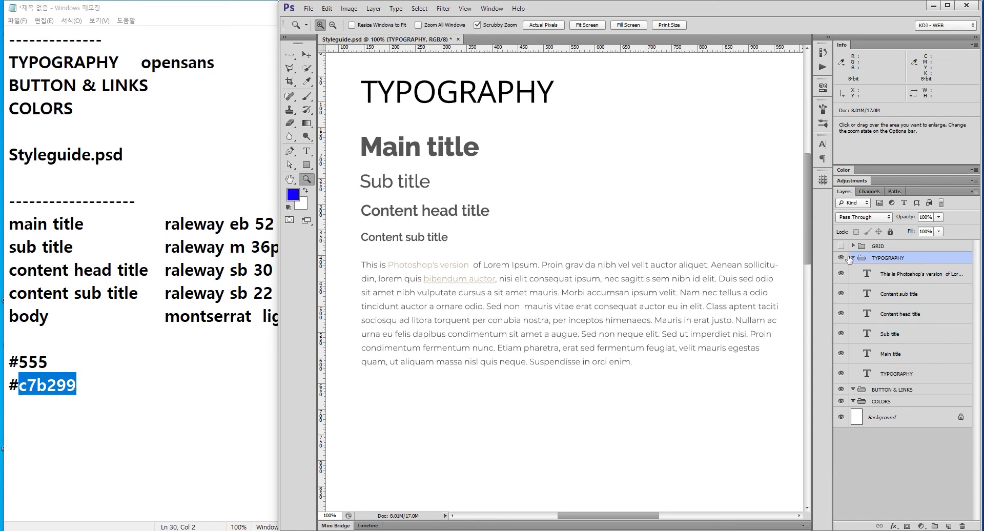
pyautogui.click(852, 258)
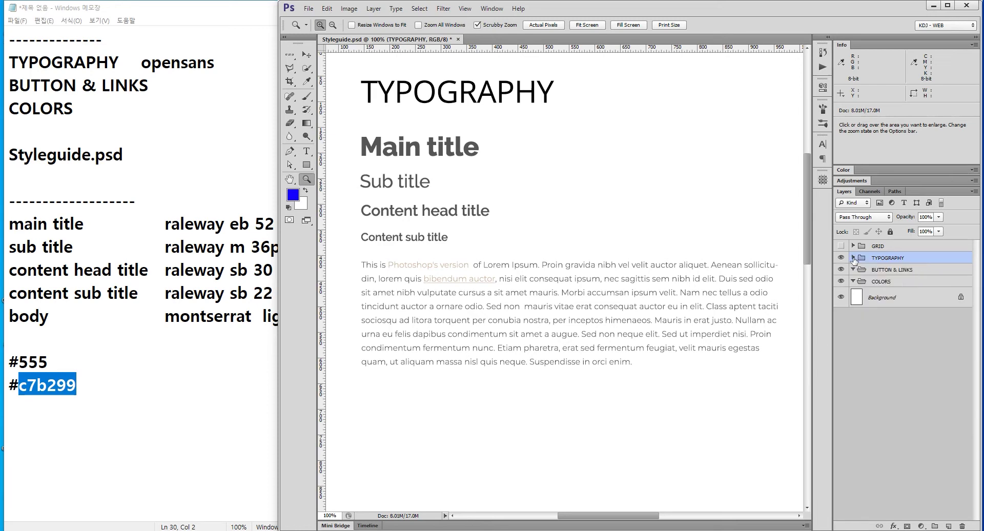
# Select the BUTTON & LINKS group, then pick the TYPOGRAPHY heading text layer.
pyautogui.click(912, 272)
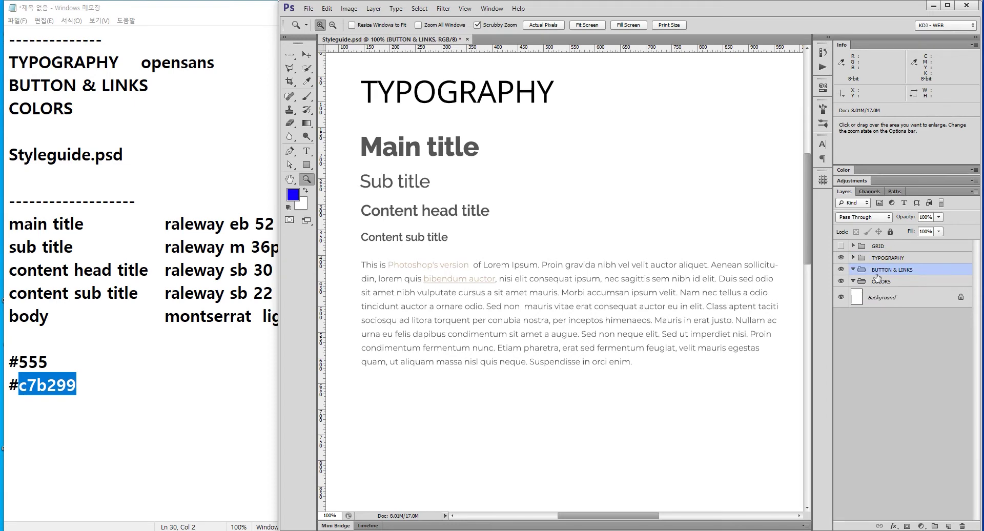
pyautogui.scroll(-1, 620, 398)
pyautogui.hscroll(-1, 622, 399)
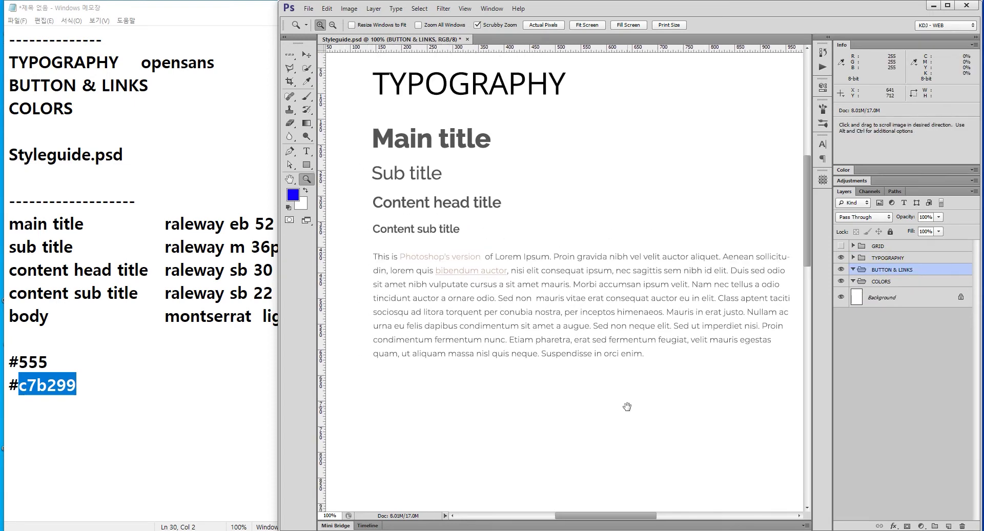
pyautogui.press('v')
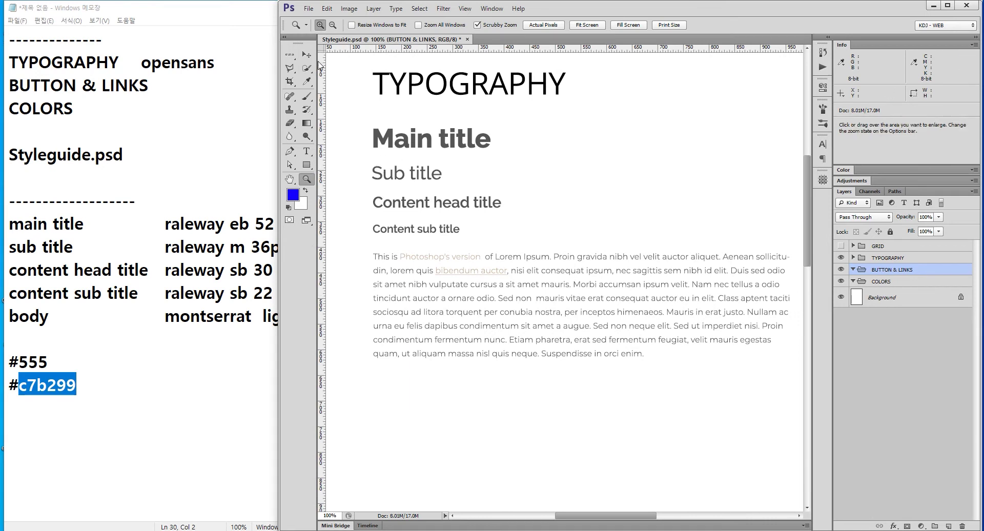
pyautogui.keyDown('ctrl'); pyautogui.click(397, 88); pyautogui.keyUp('ctrl')
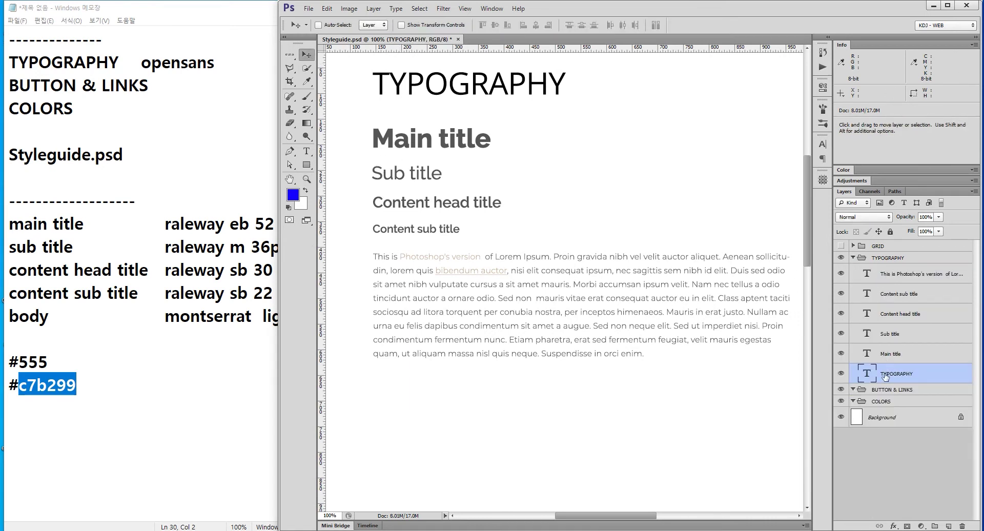
# Duplicate the TYPOGRAPHY heading lower on the page into the BUTTON & LINKS group.
pyautogui.moveTo(440, 91); pyautogui.dragTo(440, 414)
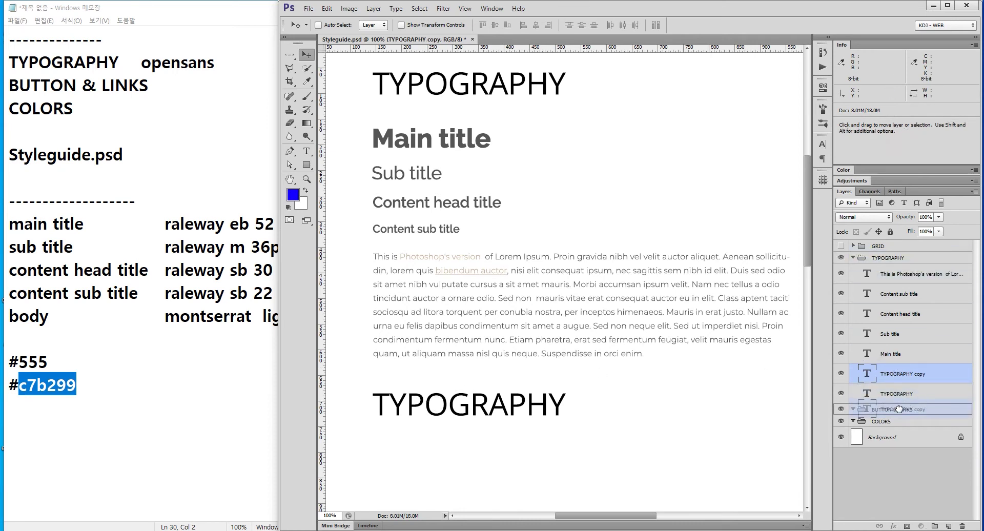
pyautogui.moveTo(895, 377); pyautogui.dragTo(900, 409)
pyautogui.click(853, 258)
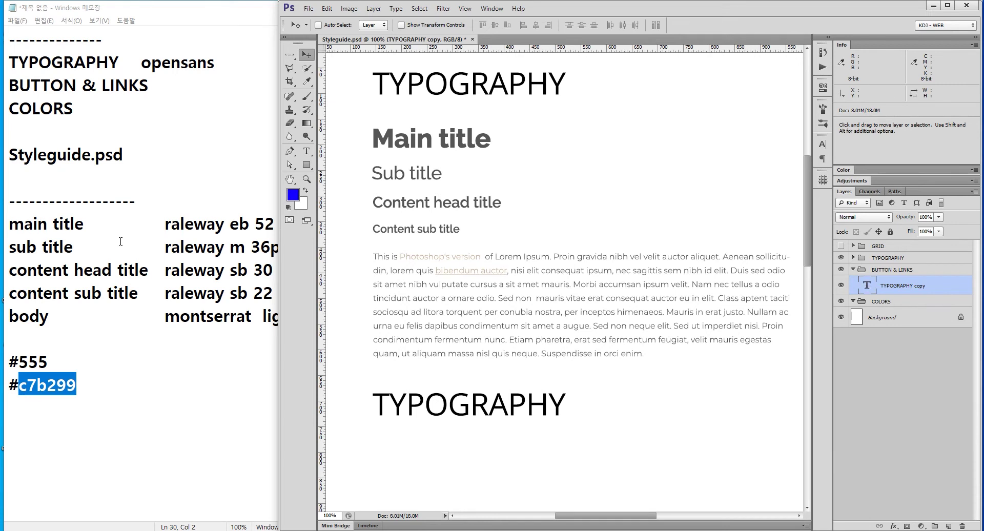
# Change the copied heading to 'BUTTON & LINKS' from the notes and show the GRID layer.
pyautogui.moveTo(148, 85); pyautogui.dragTo(9, 85)
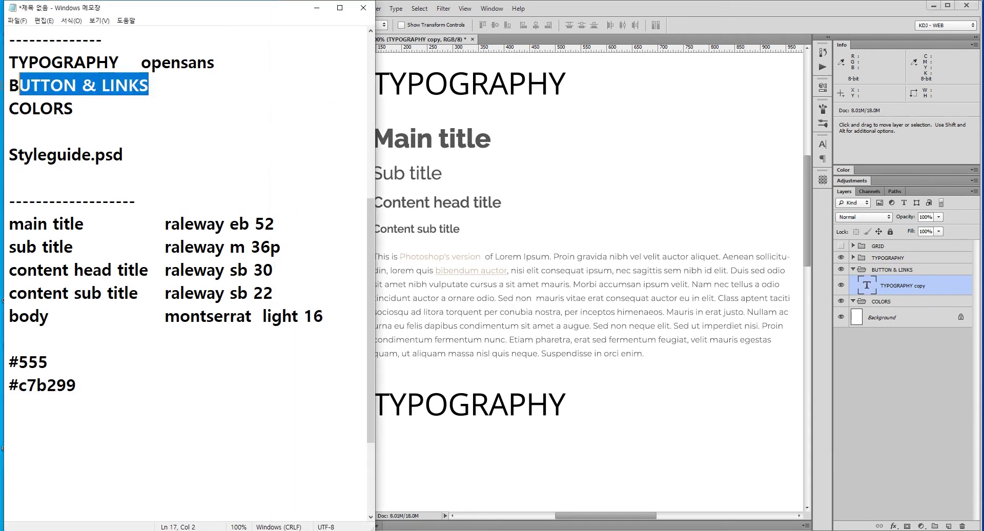
pyautogui.doubleClick(866, 285)
pyautogui.write('BUTTON & LINKS')
pyautogui.hotkey('ctrl', 'Return')
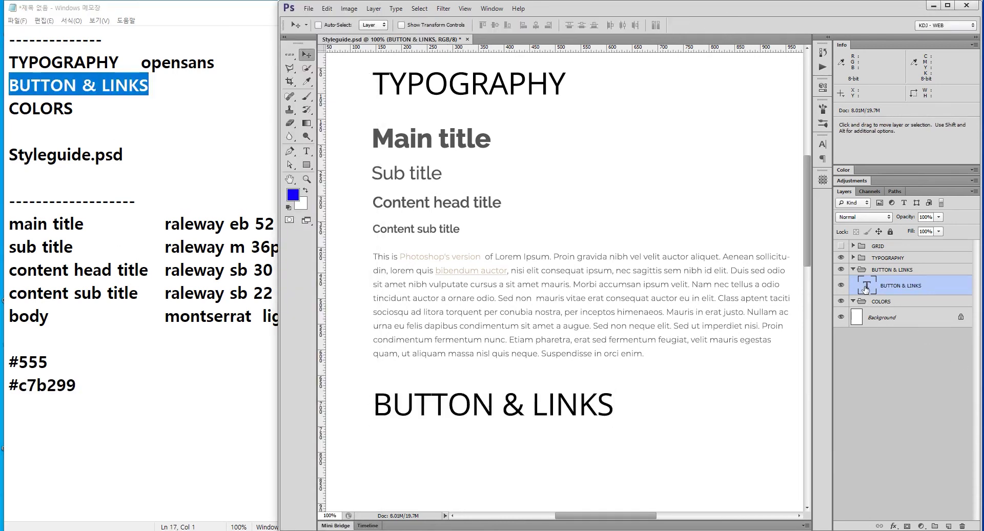
pyautogui.click(841, 247)
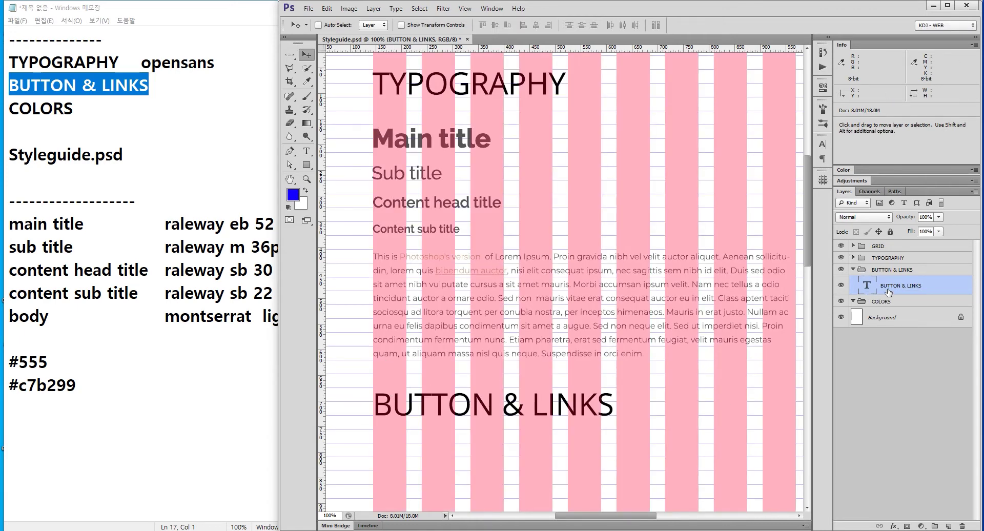
# Nudge the BUTTON & LINKS heading up slightly and reselect its group and text layers.
pyautogui.press('Up')
pyautogui.press('Up')
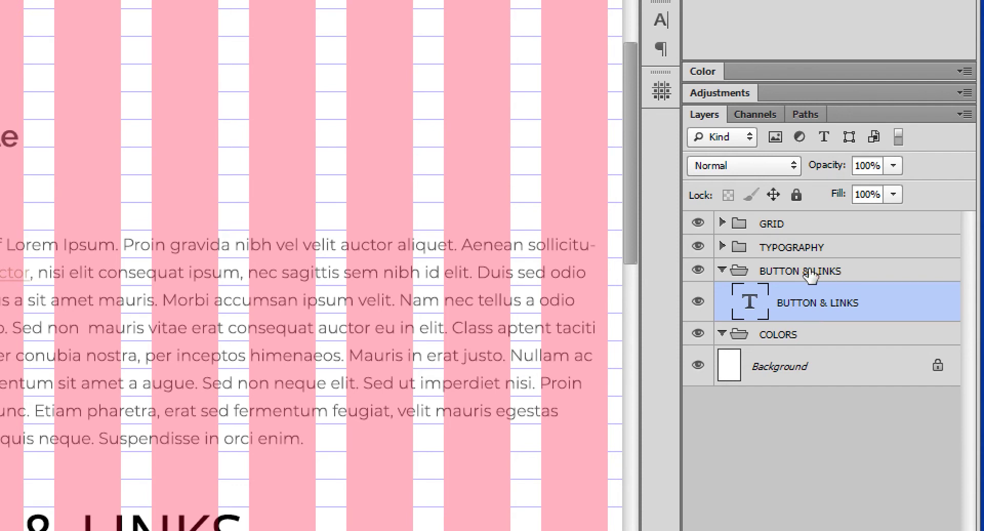
pyautogui.click(804, 272)
pyautogui.click(814, 309)
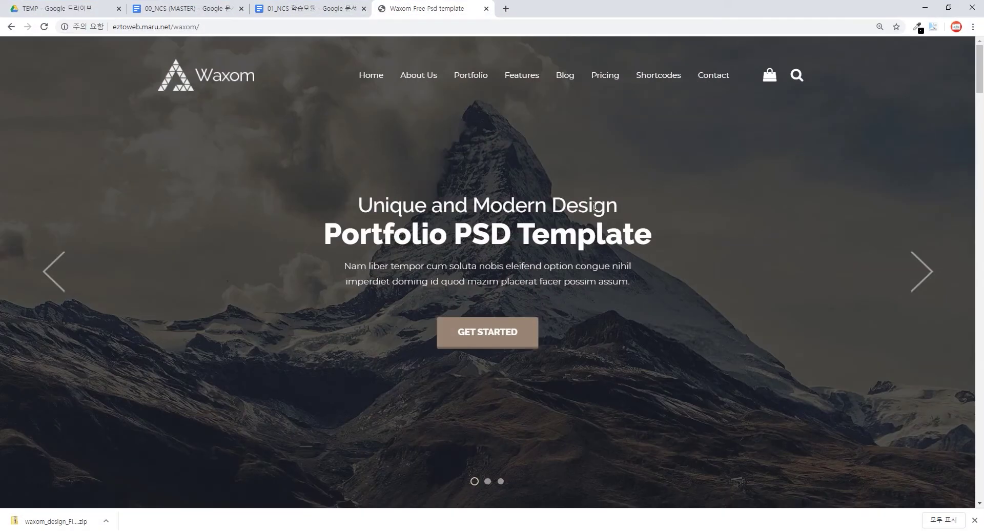
pyautogui.scroll(-2, 595, 206)
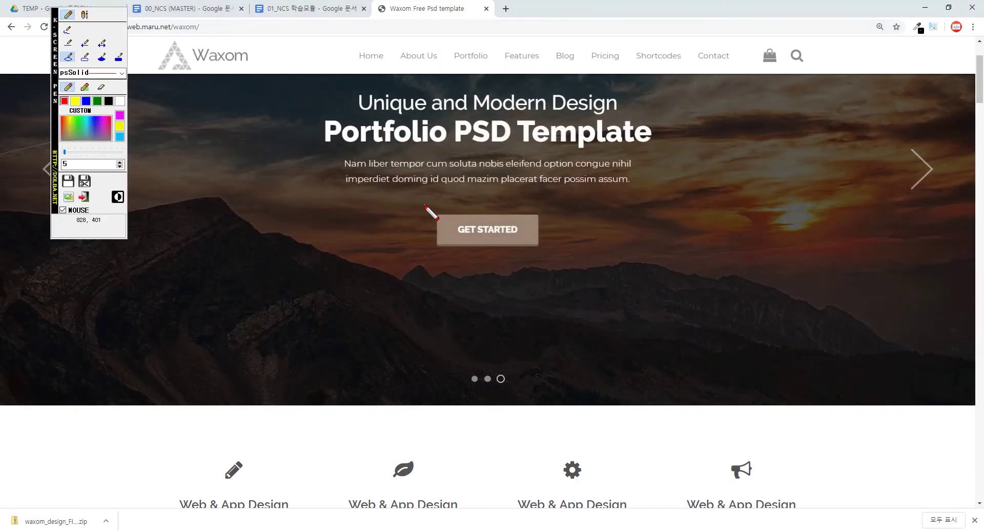
# Scroll down the Waxom page, circling GET STARTED and PURCHASE NOW in red.
pyautogui.moveTo(431, 214); pyautogui.dragTo(583, 269)
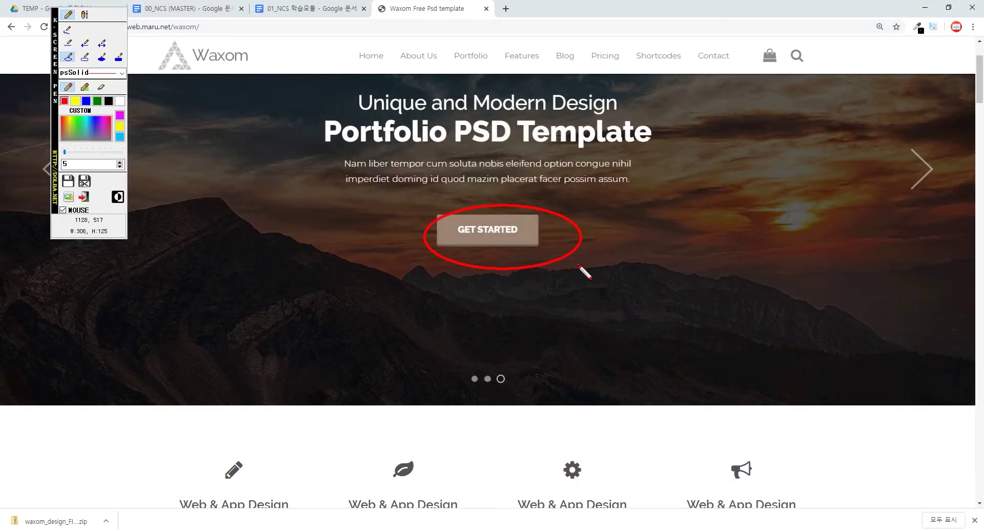
pyautogui.scroll(-5, 615, 267)
pyautogui.scroll(-6, 650, 287)
pyautogui.scroll(-4, 650, 285)
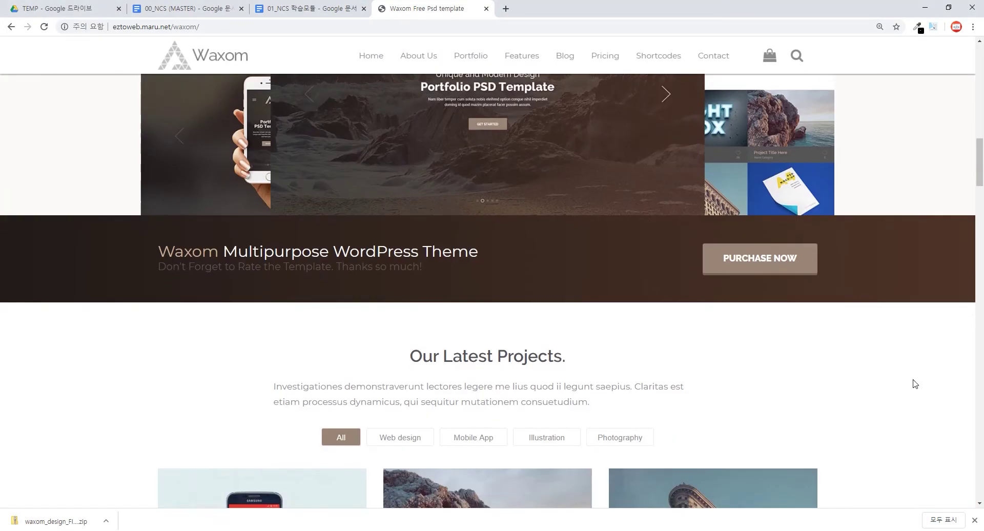
pyautogui.moveTo(688, 227); pyautogui.dragTo(828, 296)
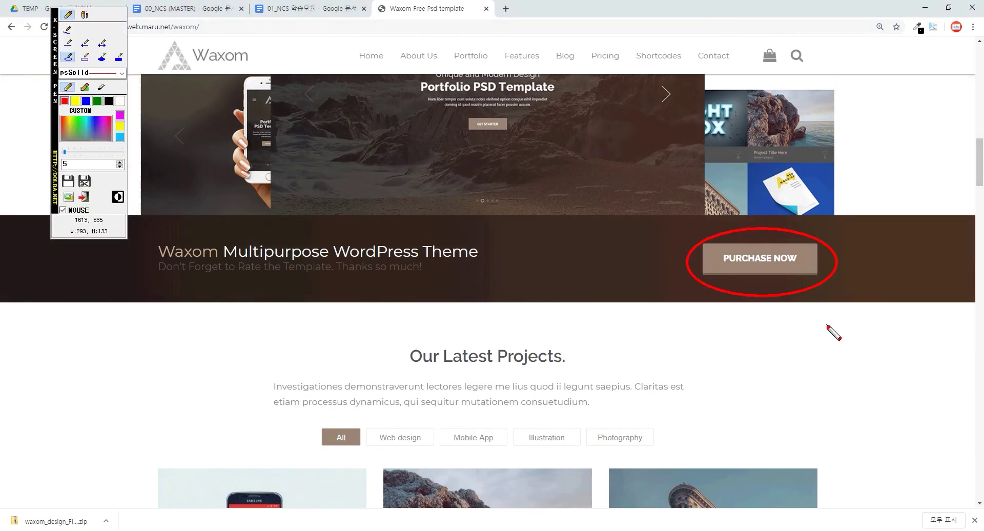
pyautogui.press('Escape')
# Try the project filters Web design, Mobile App and Illustration, ending on Mobile App.
pyautogui.scroll(-4, 582, 378)
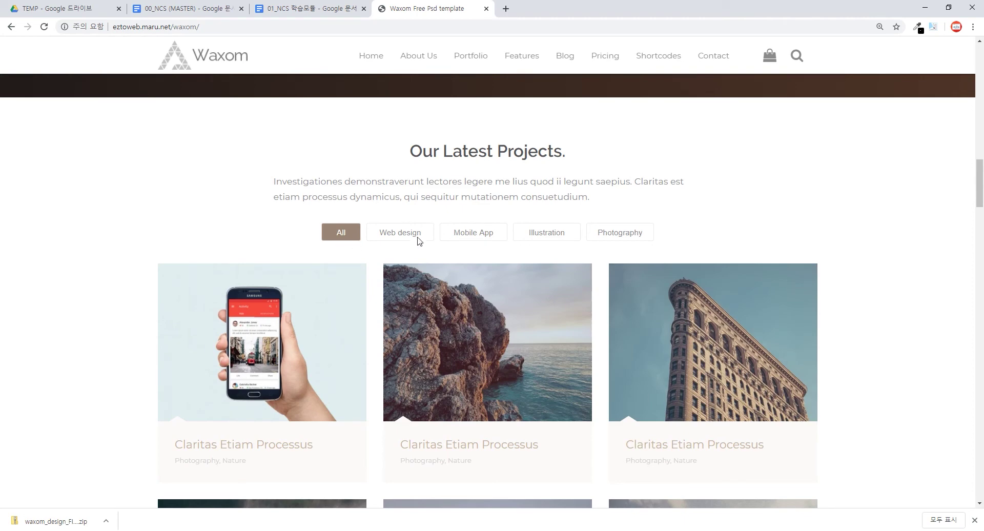
pyautogui.click(418, 238)
pyautogui.click(464, 239)
pyautogui.click(538, 234)
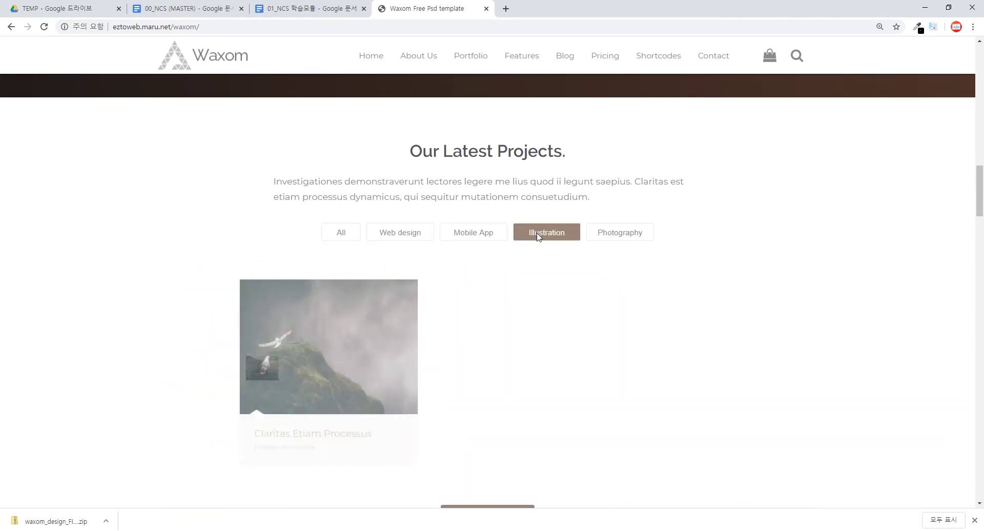
pyautogui.click(422, 237)
pyautogui.click(497, 239)
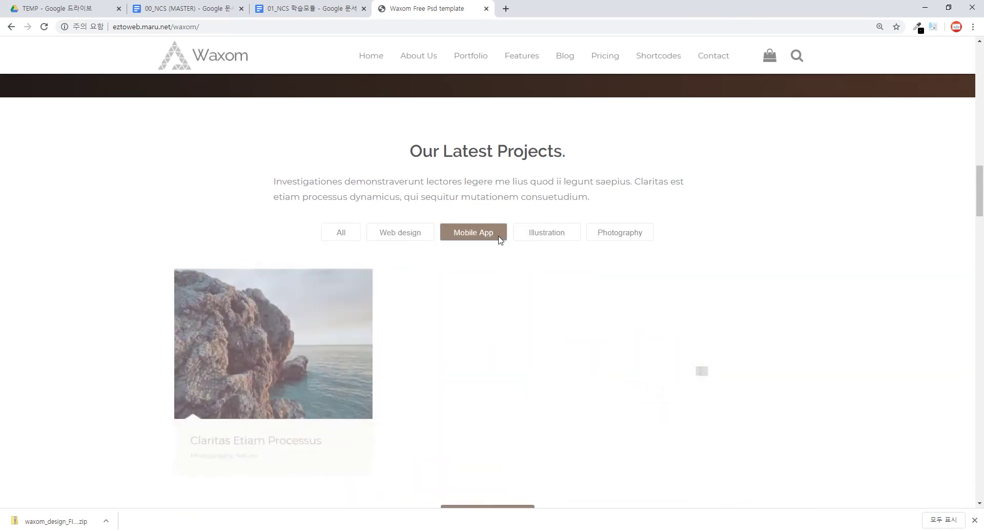
# Circle PURCHASE NOW and the Mobile App filter in red, then clear the annotations.
pyautogui.scroll(2, 758, 141)
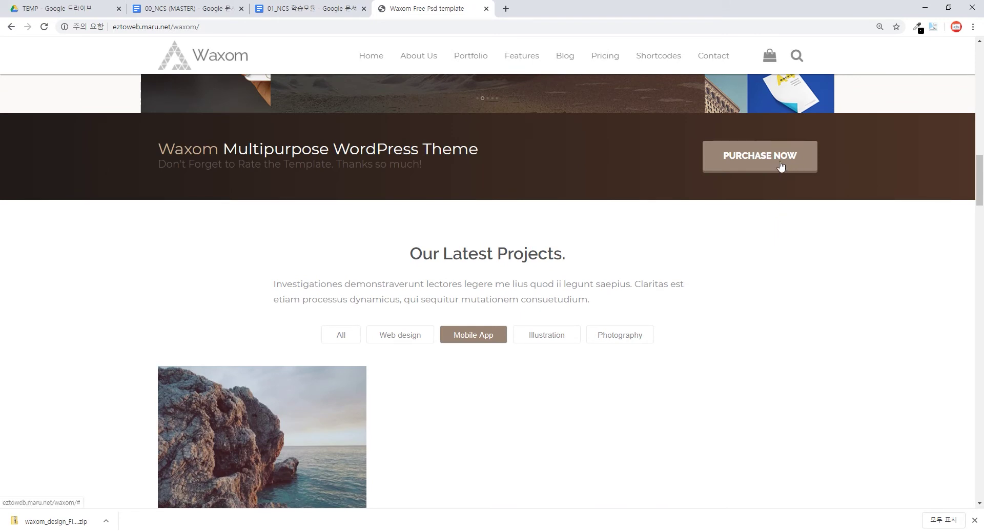
pyautogui.press('F12')
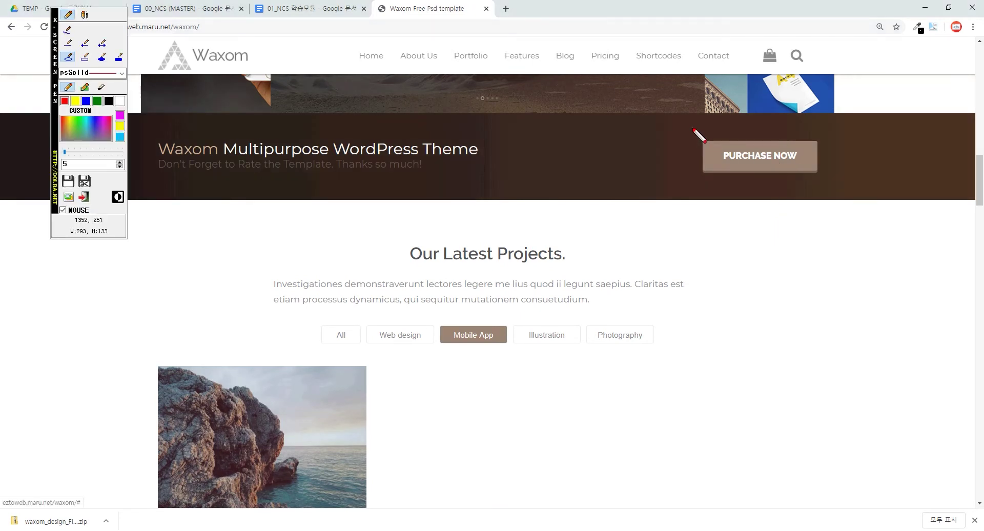
pyautogui.moveTo(693, 127); pyautogui.dragTo(830, 183)
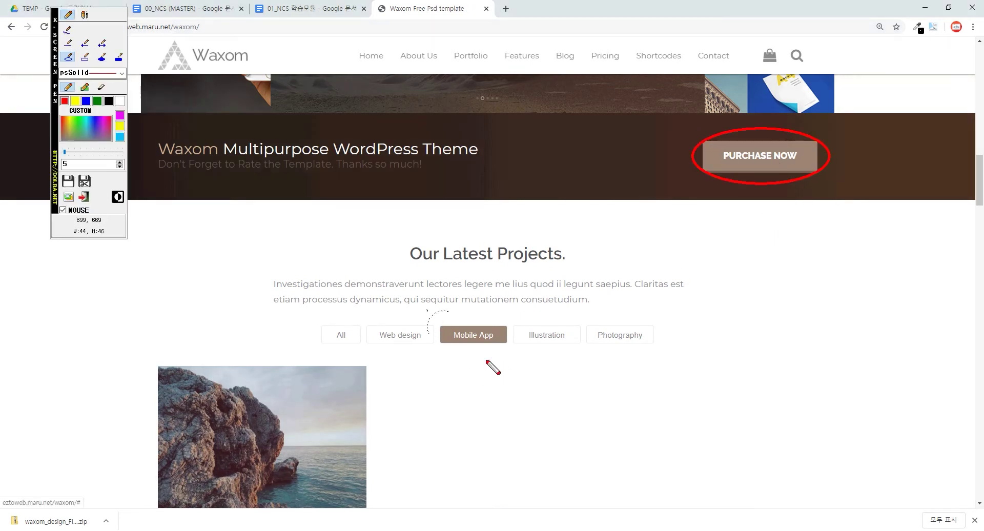
pyautogui.moveTo(427, 309); pyautogui.dragTo(523, 357)
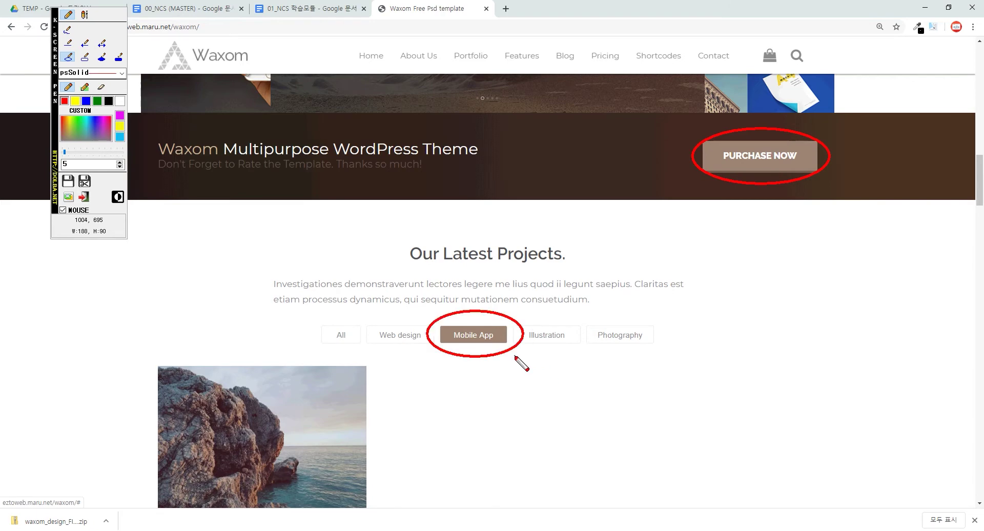
pyautogui.press('F12')
# Cycle the filters through Web design and All, ending on Mobile App.
pyautogui.click(401, 336)
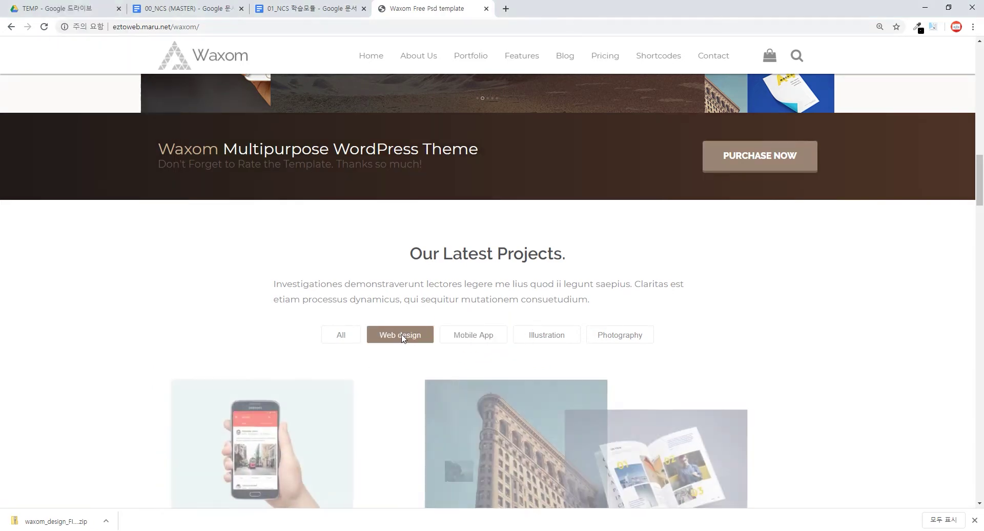
pyautogui.click(353, 339)
pyautogui.click(385, 335)
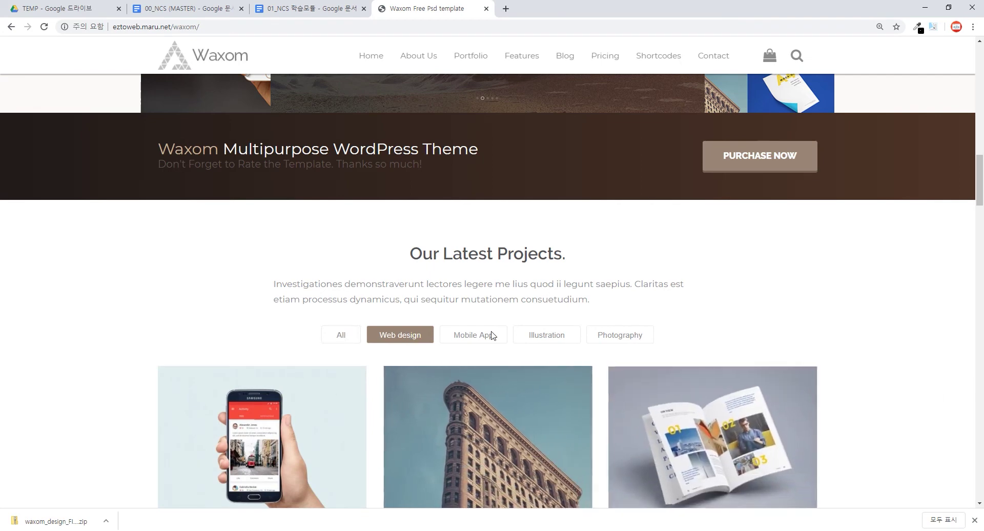
pyautogui.click(491, 335)
# Circle the Mobile App filter and PURCHASE NOW in red again, then clear them.
pyautogui.press('F12')
pyautogui.moveTo(439, 312); pyautogui.dragTo(523, 358)
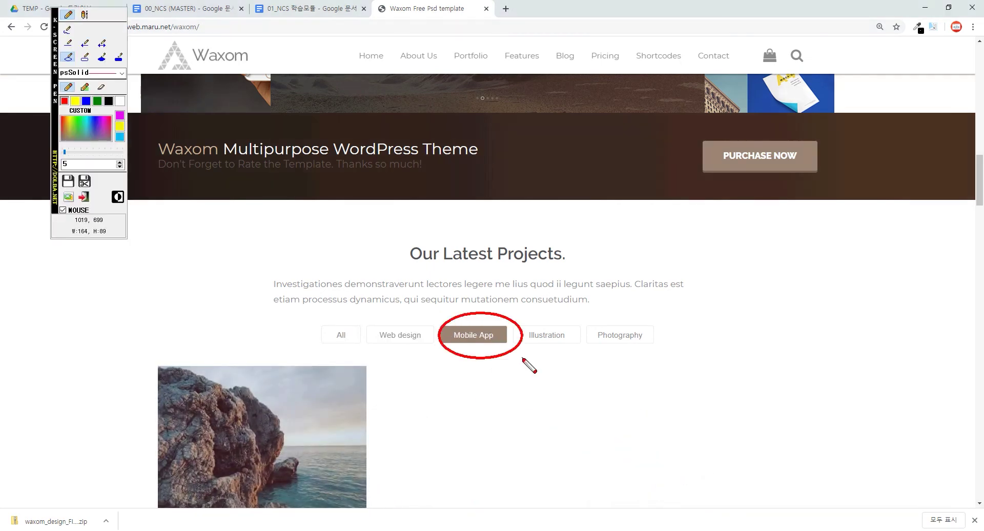
pyautogui.moveTo(697, 117); pyautogui.dragTo(827, 193)
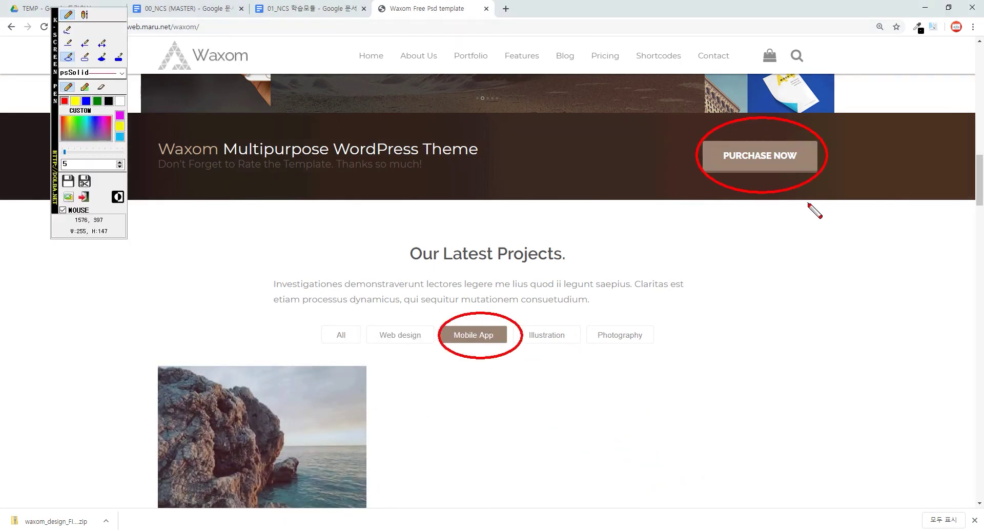
pyautogui.press('F12')
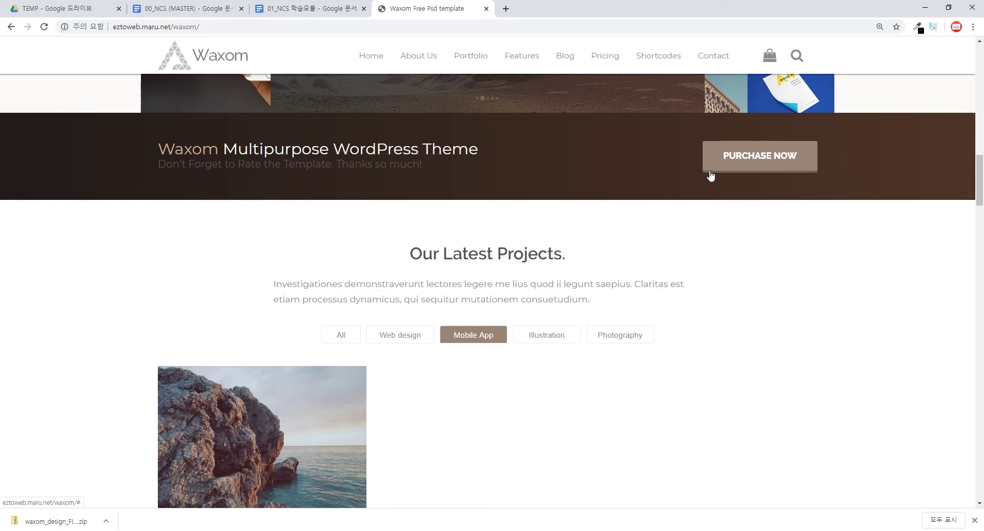
# Zoom the Waxom page in with Ctrl+scroll, then shrink the zoom back toward normal.
pyautogui.keyDown('ctrl'); pyautogui.scroll(1, 838, 187); pyautogui.keyUp('ctrl')
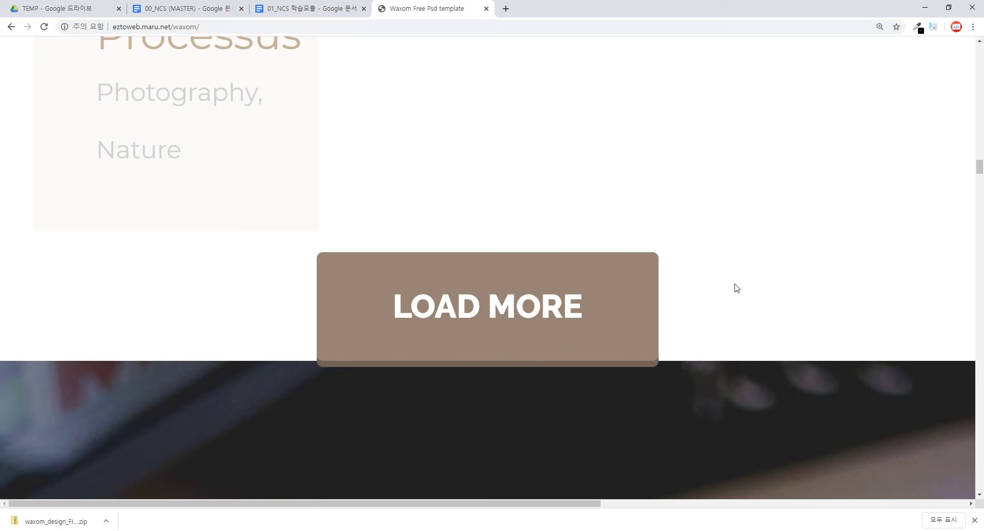
pyautogui.scroll(1, 630, 261)
pyautogui.scroll(1, 636, 241)
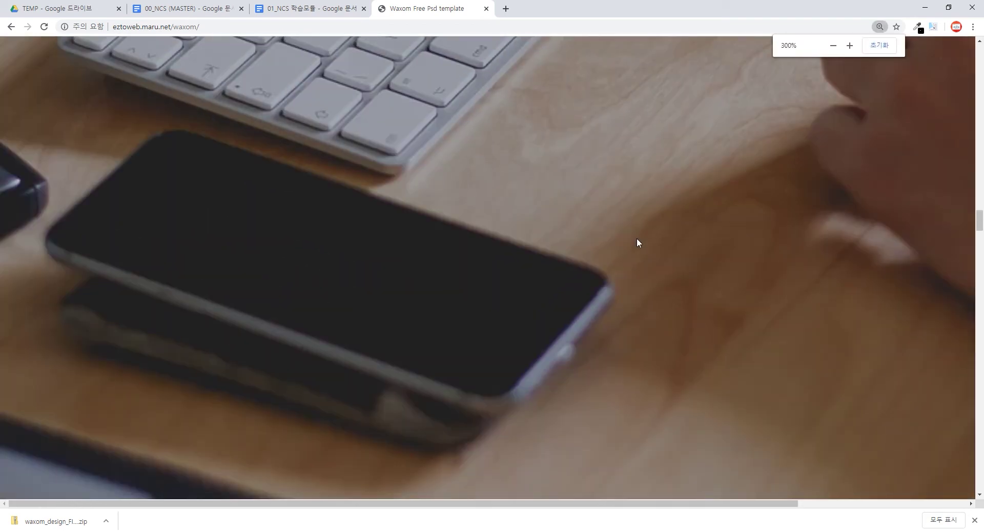
pyautogui.click(833, 45)
pyautogui.click(833, 46)
pyautogui.click(833, 45)
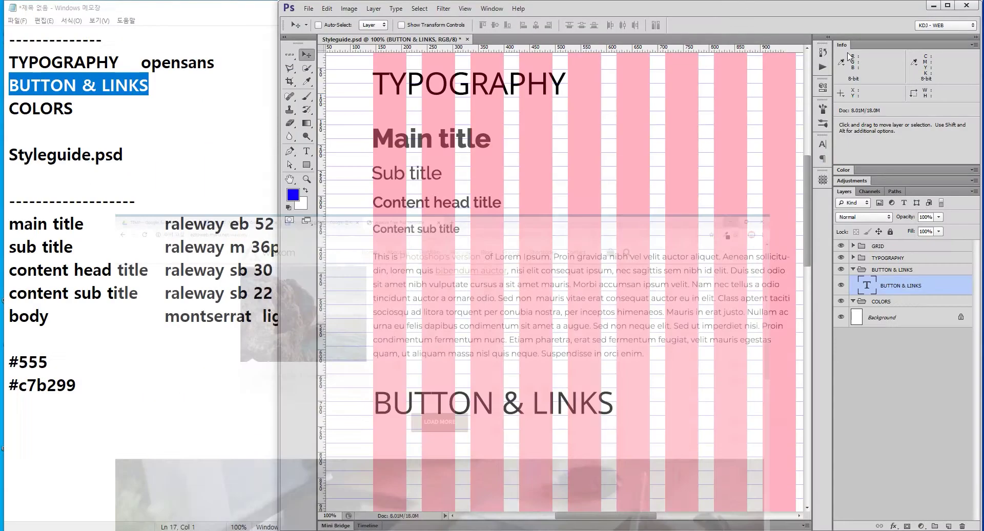
# Minimize Chrome, then copy the dashed divider in Notepad and paste it below #c7b299.
pyautogui.click(926, 7)
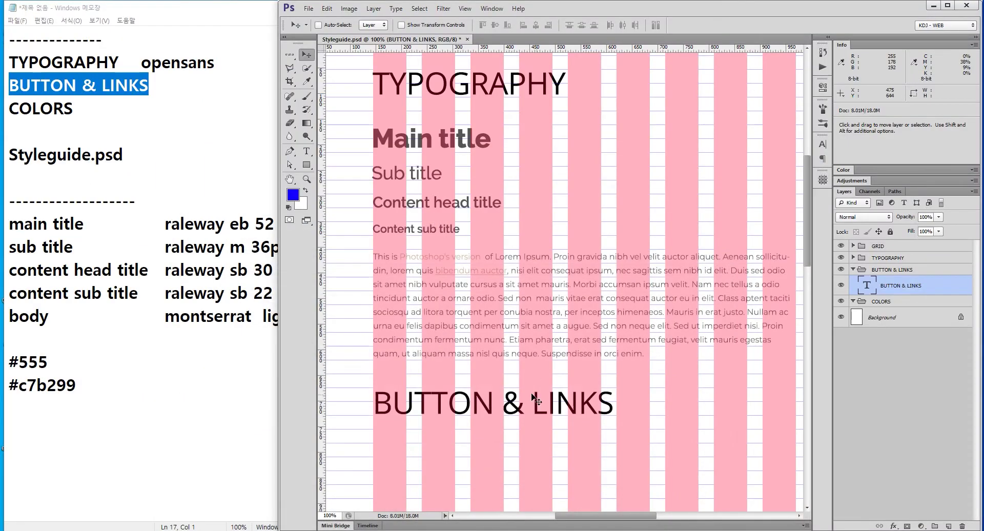
pyautogui.moveTo(607, 395); pyautogui.dragTo(592, 190)
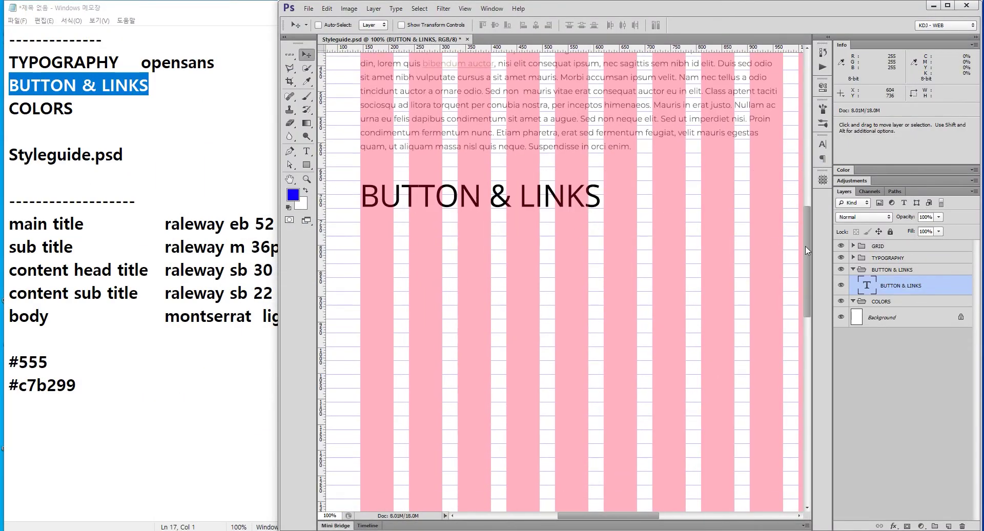
pyautogui.click(132, 354)
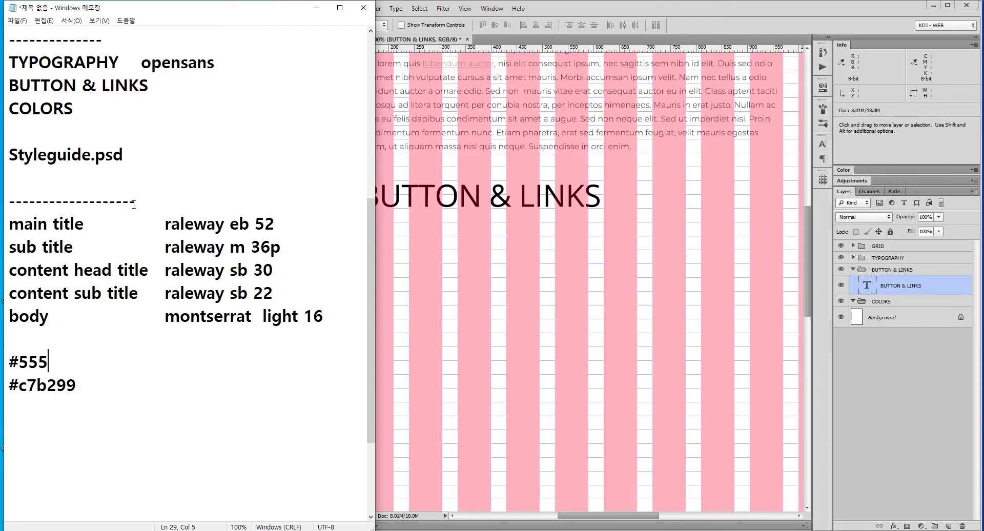
pyautogui.moveTo(133, 204); pyautogui.dragTo(7, 203)
pyautogui.hotkey('ctrl', 'c')
pyautogui.scroll(-2, 226, 268)
pyautogui.click(226, 264)
pyautogui.hotkey('ctrl', 'v')
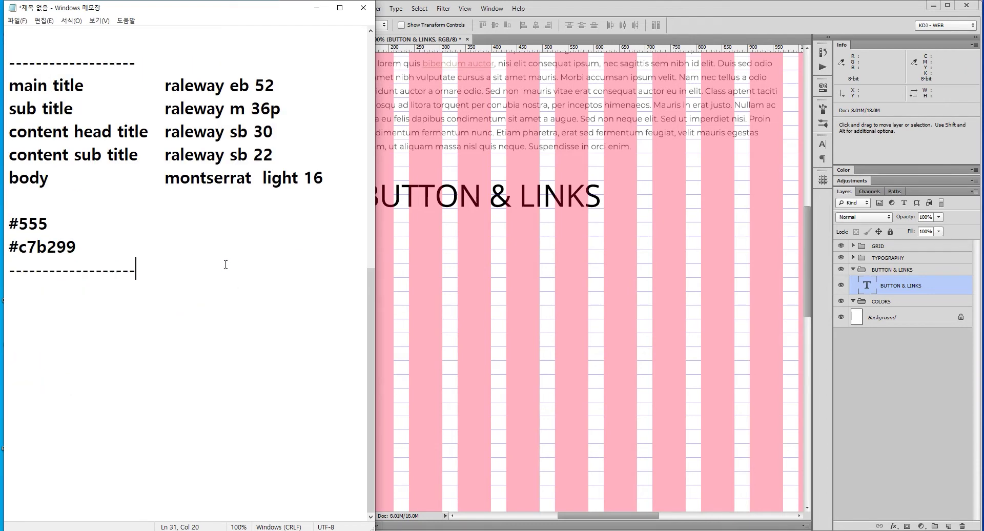
# Add a 'normal' and 'hover' line, tab-separated, below the divider, then return to Photoshop.
pyautogui.press('Return')
pyautogui.scroll(-1, 223, 279)
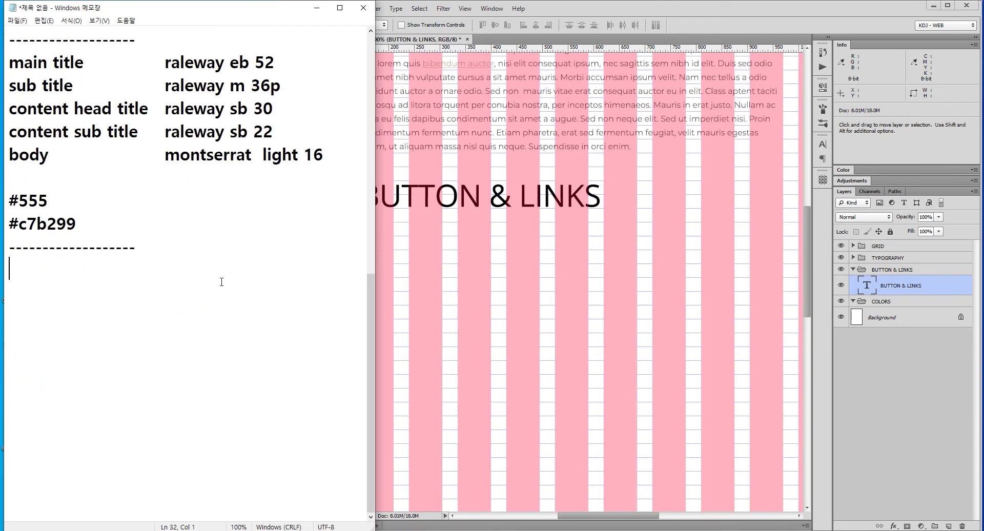
pyautogui.write('n')
pyautogui.write('ormal')
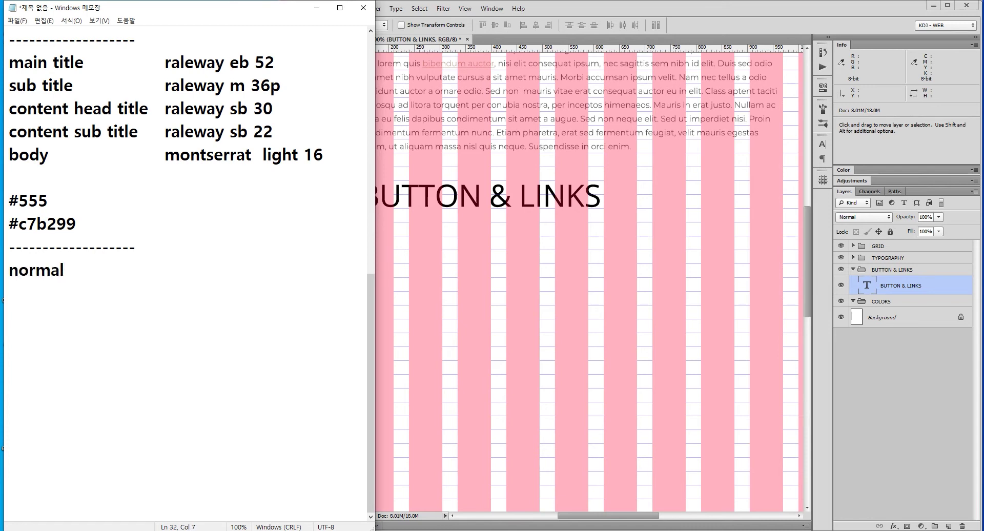
pyautogui.press('Tab')
pyautogui.write('ho')
pyautogui.write('ver')
pyautogui.click(643, 7)
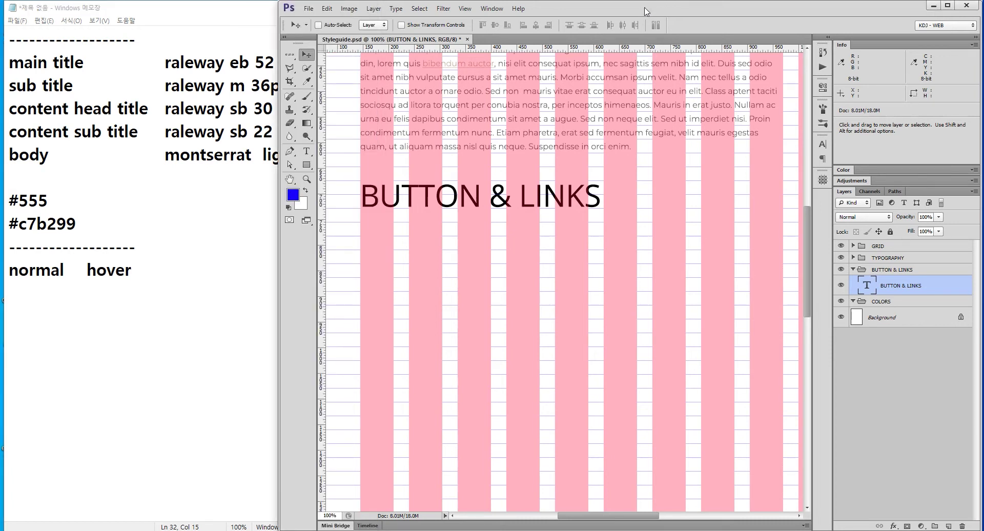
# Select the Rectangle tool, then start a new notes line with the height 54.
pyautogui.click(307, 165)
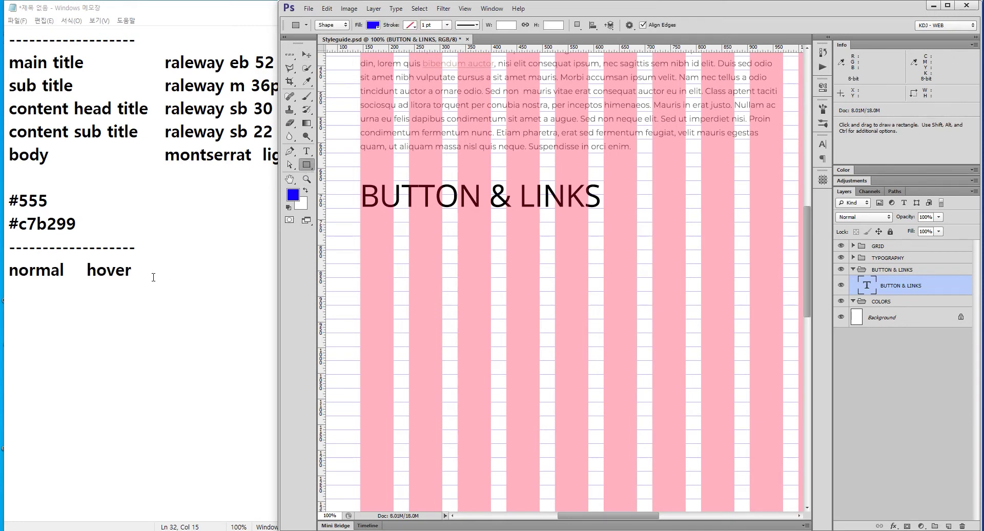
pyautogui.click(195, 275)
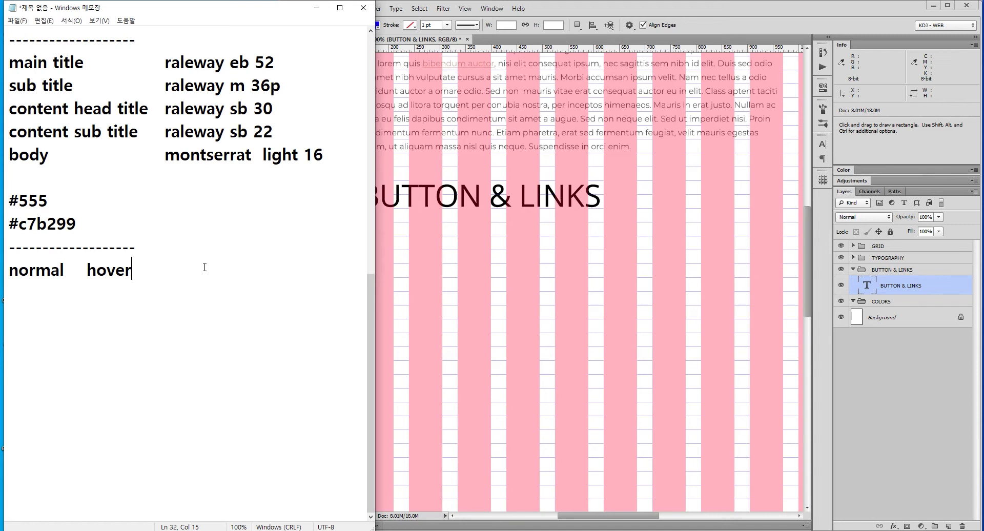
pyautogui.press('Return')
pyautogui.write('54')
# Complete the line as side padding 30px and height 54px.
pyautogui.press('Home')
pyautogui.write('rmf')
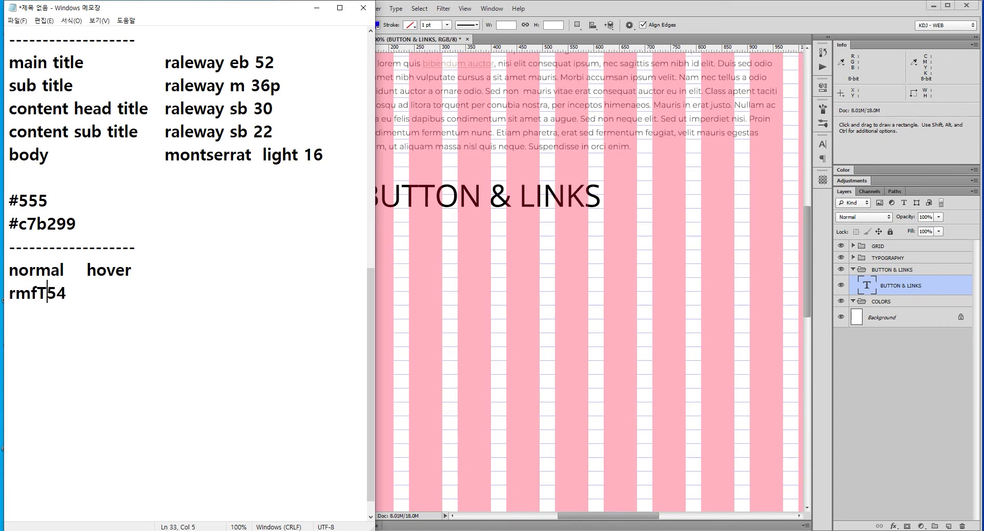
pyautogui.press('BackSpace')
pyautogui.press('BackSpace')
pyautogui.press('BackSpace')
pyautogui.write('rmf')
pyautogui.press('BackSpace')
pyautogui.press('BackSpace')
pyautogui.press('BackSpace')
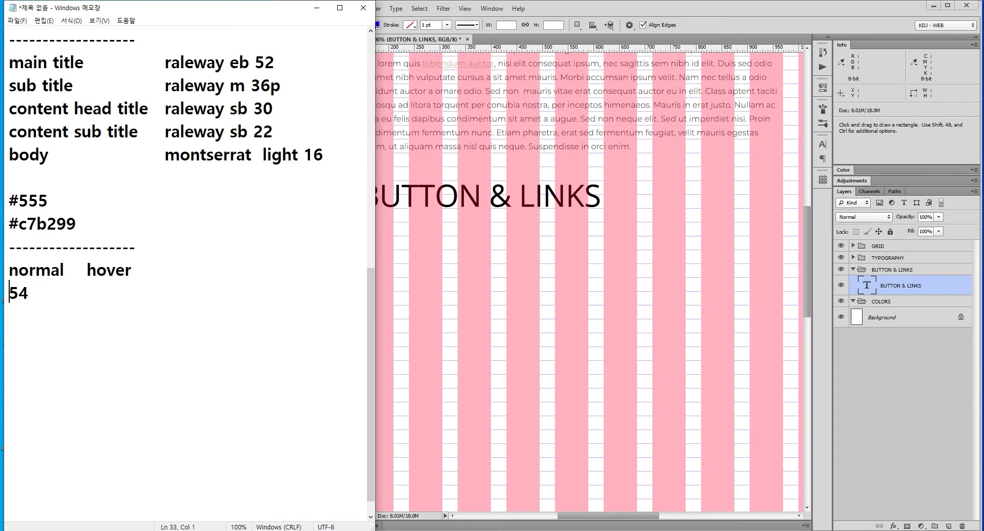
pyautogui.write('글씨 양')
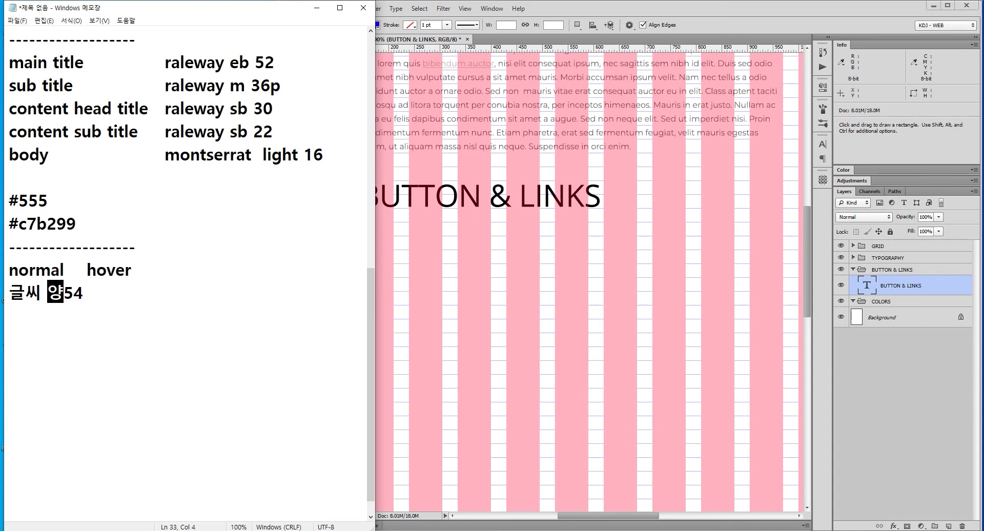
pyautogui.write('평')
pyautogui.press('BackSpace')
pyautogui.press('BackSpace')
pyautogui.press('BackSpace')
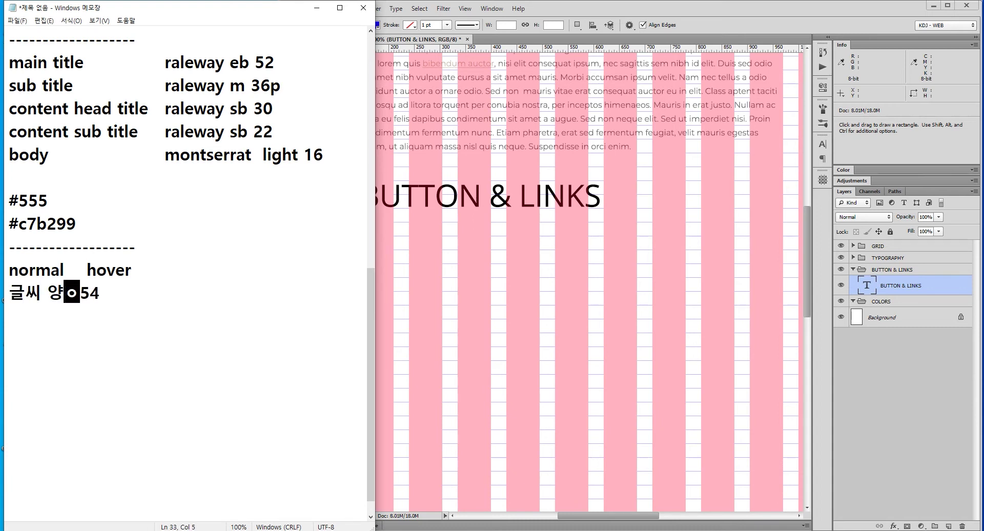
pyautogui.write('옆 30')
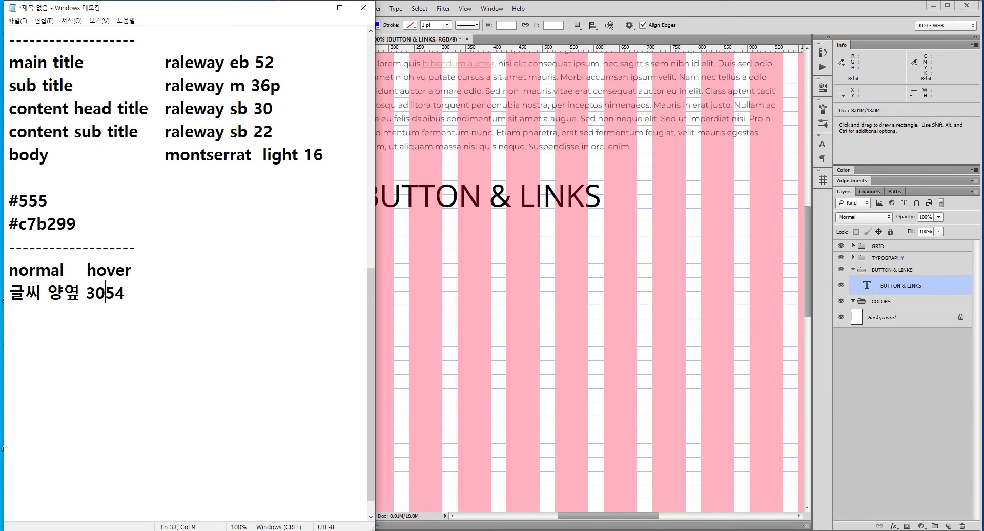
pyautogui.write('ㅔ')
pyautogui.press('BackSpace')
pyautogui.write('px ')
pyautogui.write('sh')
pyautogui.press('BackSpace')
pyautogui.press('BackSpace')
pyautogui.write('height')
pyautogui.press('End')
pyautogui.write('p')
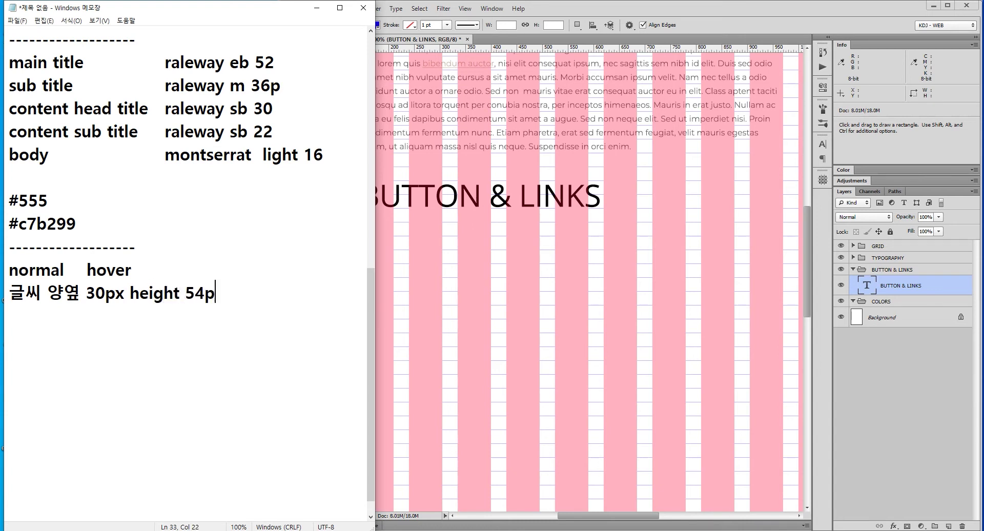
pyautogui.write('x')
# Add a 'bg 998675' line and list #998675 under the colours after #c7b299.
pyautogui.press('Return')
pyautogui.write('bg ')
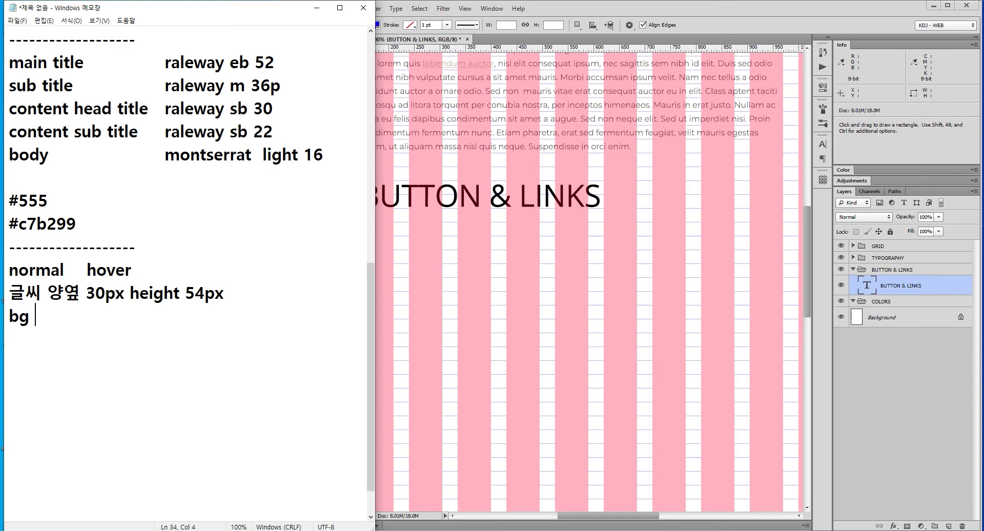
pyautogui.write('998')
pyautogui.write('675')
pyautogui.hotkey('shift', 'Left')
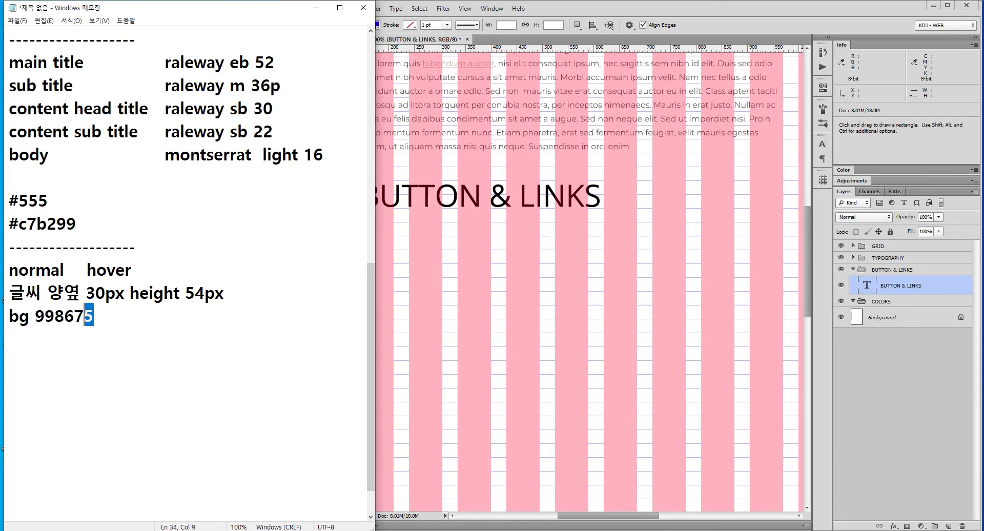
pyautogui.hotkey('shift', 'Left')
pyautogui.hotkey('shift', 'Left')
pyautogui.hotkey('shift', 'Left')
pyautogui.hotkey('shift', 'Left')
pyautogui.press('Up')
pyautogui.press('Up')
pyautogui.press('Up')
pyautogui.press('End')
pyautogui.press('Return')
pyautogui.hotkey('ctrl', 'v')
pyautogui.press('Home')
pyautogui.write('#')
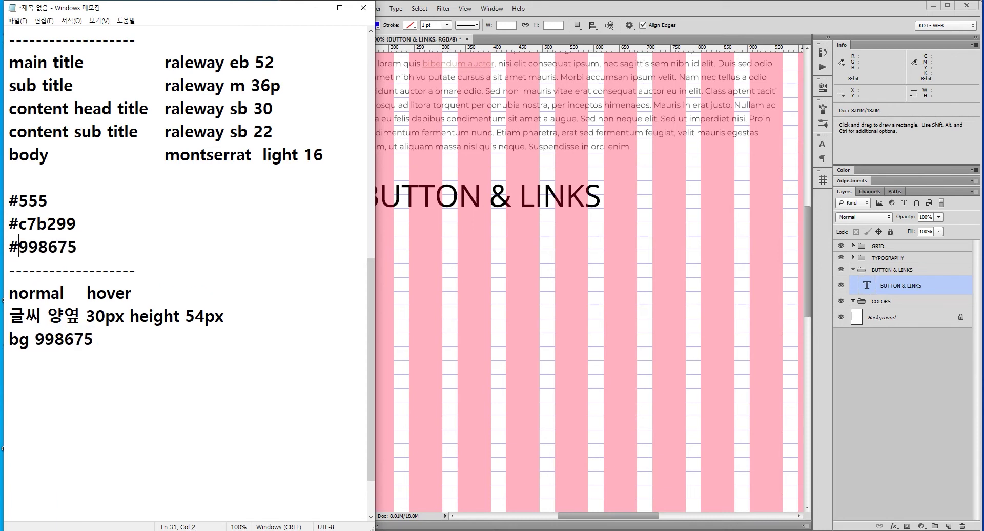
pyautogui.press('Up')
# Add a 'border-radius 5px' line below the background colour.
pyautogui.moveTo(158, 258); pyautogui.dragTo(8, 199)
pyautogui.click(171, 342)
pyautogui.press('Return')
pyautogui.write('borde')
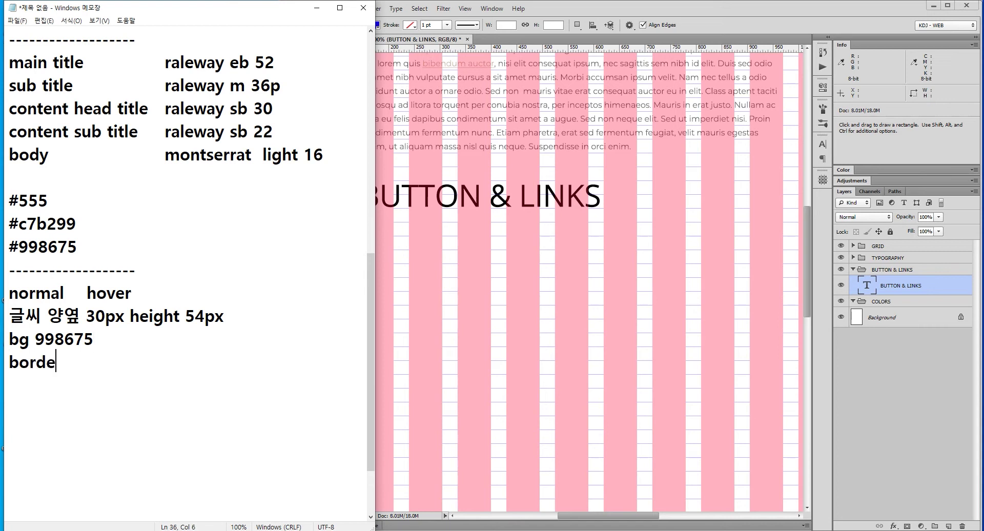
pyautogui.write('r-raiud')
pyautogui.write('s')
pyautogui.press('BackSpace')
pyautogui.press('BackSpace')
pyautogui.write('s')
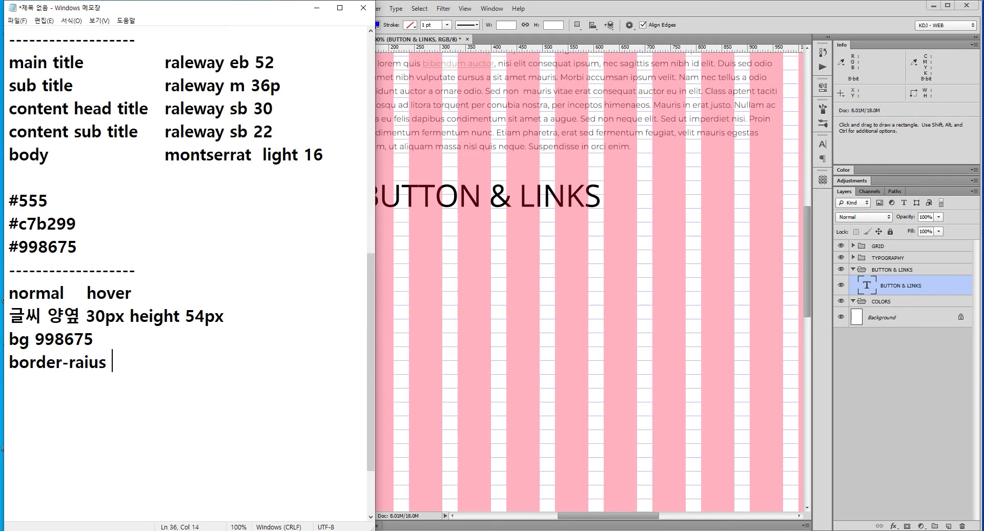
pyautogui.press('BackSpace')
pyautogui.press('BackSpace')
pyautogui.press('BackSpace')
pyautogui.press('BackSpace')
pyautogui.write('dius ')
pyautogui.write('5px')
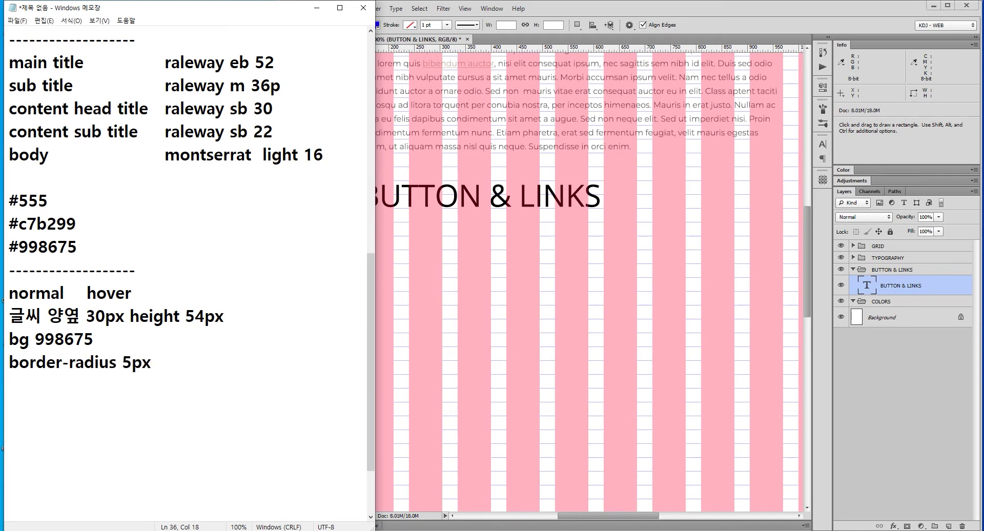
# Create a 150×54 px rounded rectangle with 5 px radius below the heading.
pyautogui.click(792, 13)
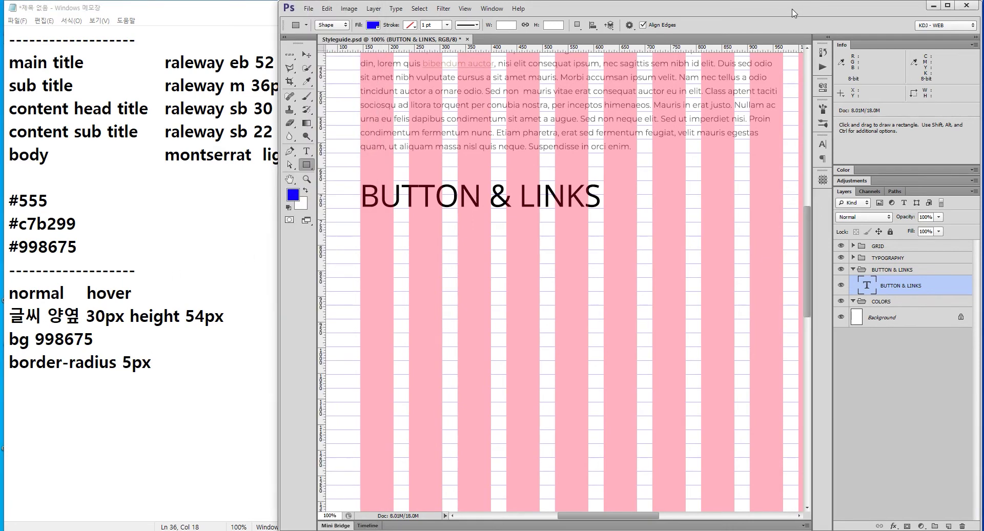
pyautogui.rightClick(310, 166)
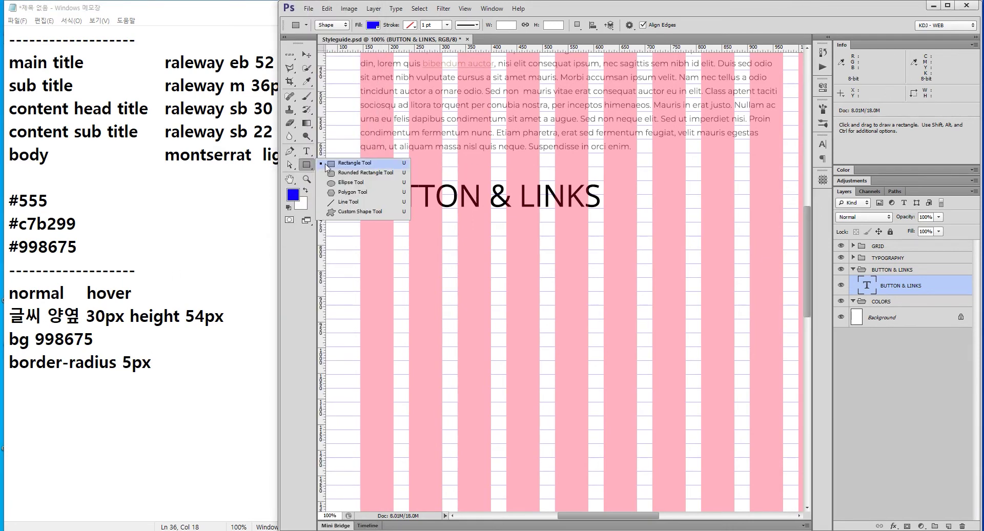
pyautogui.click(382, 175)
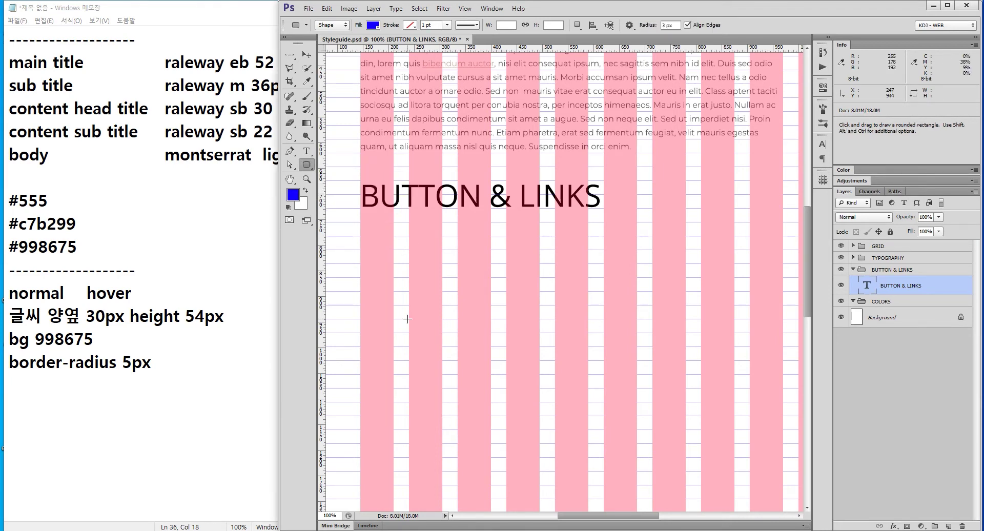
pyautogui.click(377, 252)
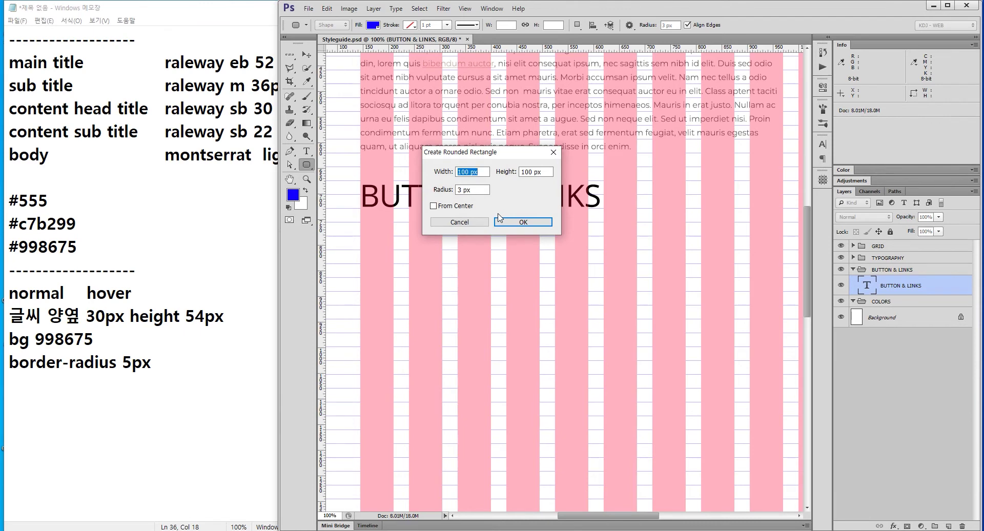
pyautogui.write('150')
pyautogui.press('Tab')
pyautogui.write('54')
pyautogui.press('Tab')
pyautogui.write('5')
pyautogui.click(523, 222)
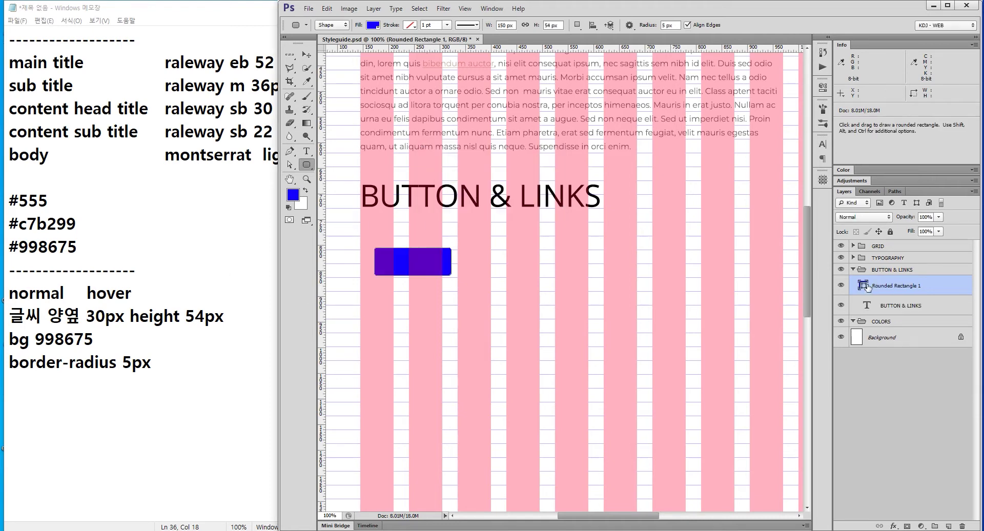
# Fill the rounded rectangle with colour #998675 copied from the notes.
pyautogui.doubleClick(839, 287)
pyautogui.moveTo(85, 242); pyautogui.dragTo(19, 246)
pyautogui.hotkey('ctrl', 'c')
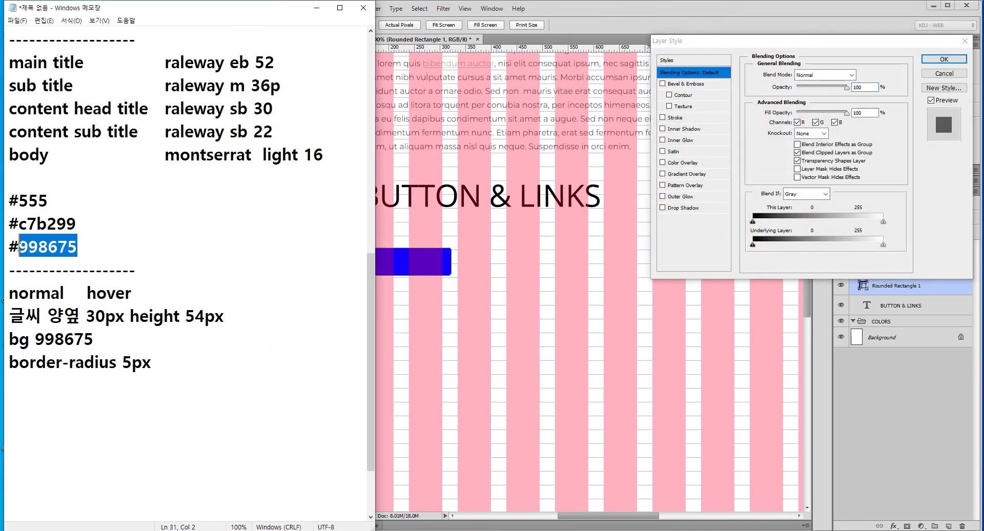
pyautogui.click(934, 77)
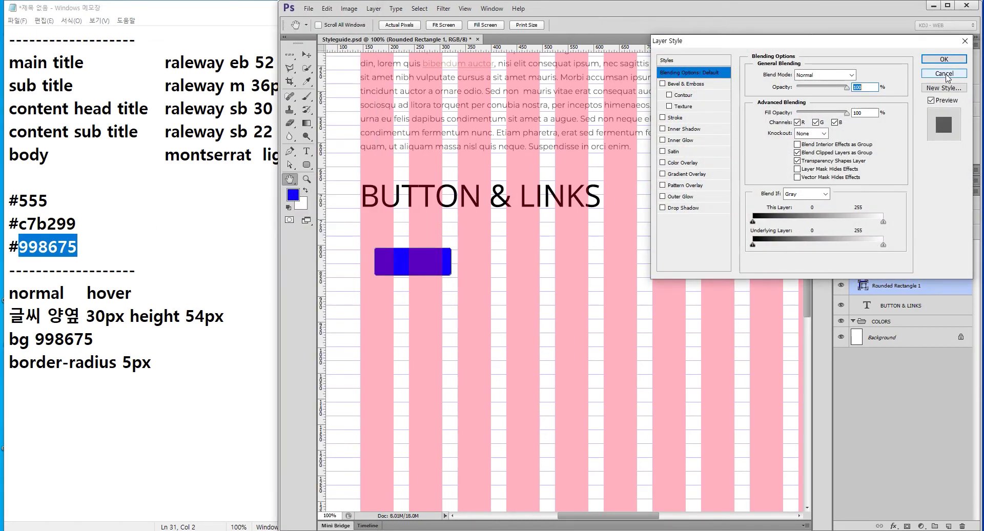
pyautogui.click(934, 77)
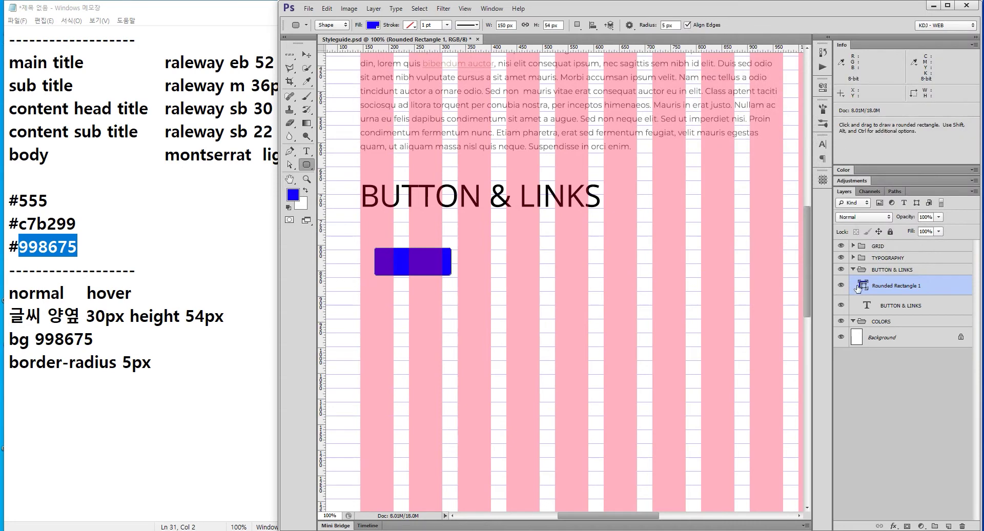
pyautogui.doubleClick(862, 286)
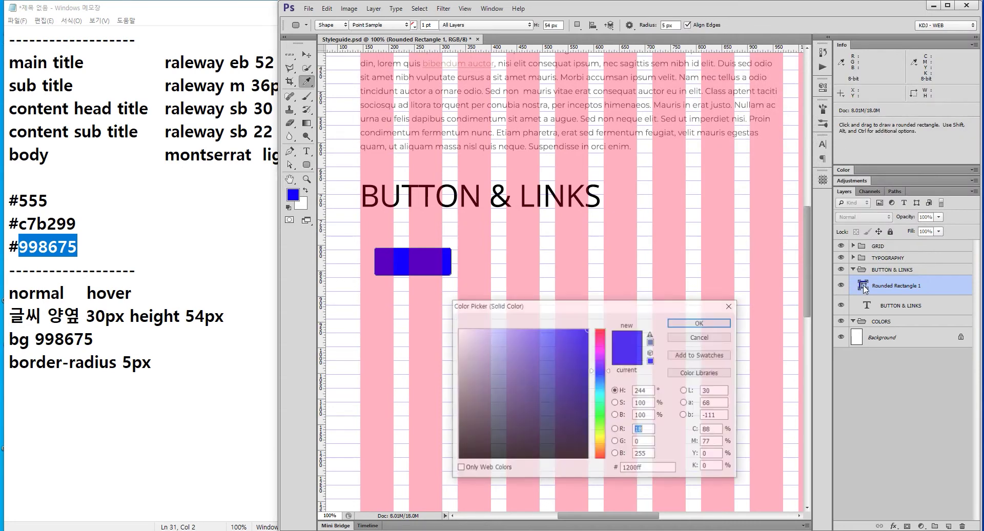
pyautogui.doubleClick(648, 468)
pyautogui.hotkey('ctrl', 'v')
pyautogui.click(709, 321)
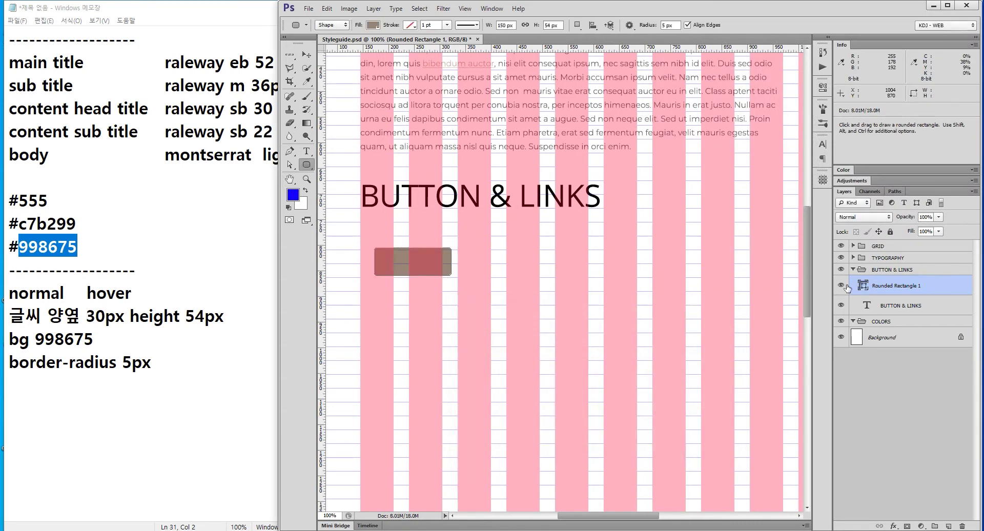
# Zoom to 200% and move the brown button left and further down the page.
pyautogui.click(307, 55)
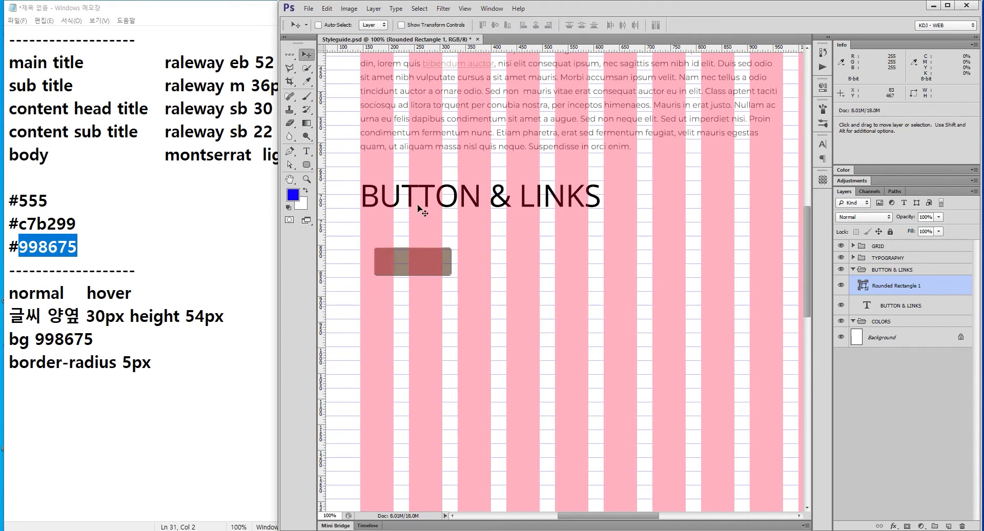
pyautogui.hotkey('ctrl', '+')
pyautogui.moveTo(448, 228); pyautogui.dragTo(604, 229)
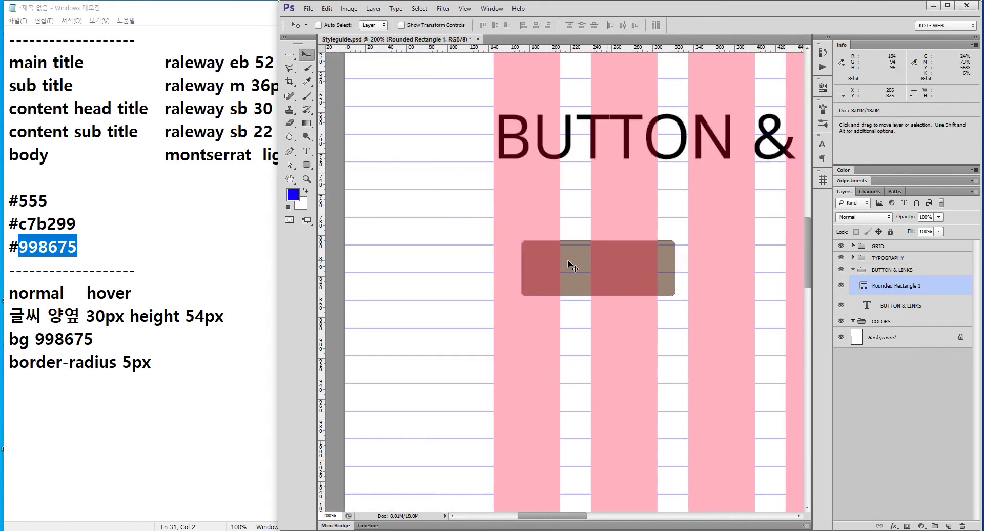
pyautogui.moveTo(569, 260); pyautogui.dragTo(542, 263)
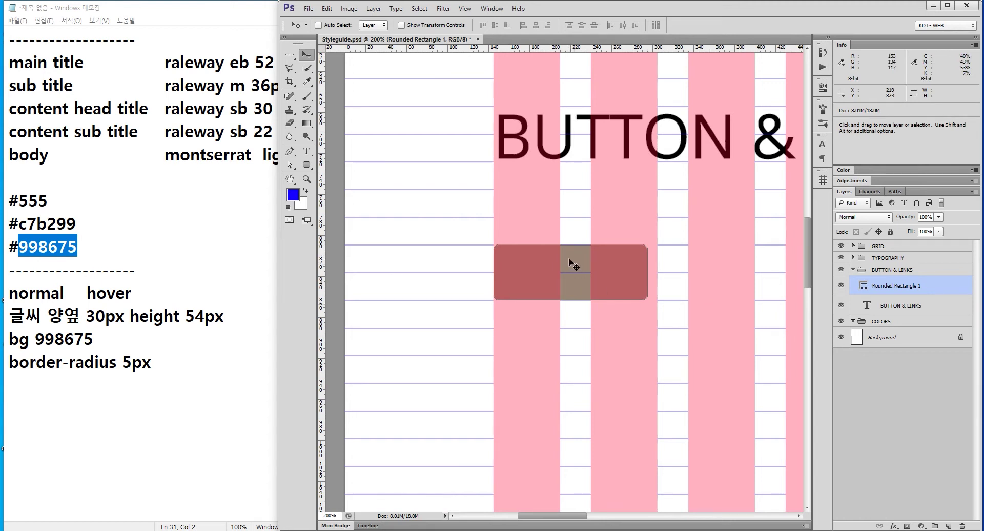
pyautogui.moveTo(569, 262); pyautogui.dragTo(561, 315)
pyautogui.moveTo(563, 314); pyautogui.dragTo(564, 317)
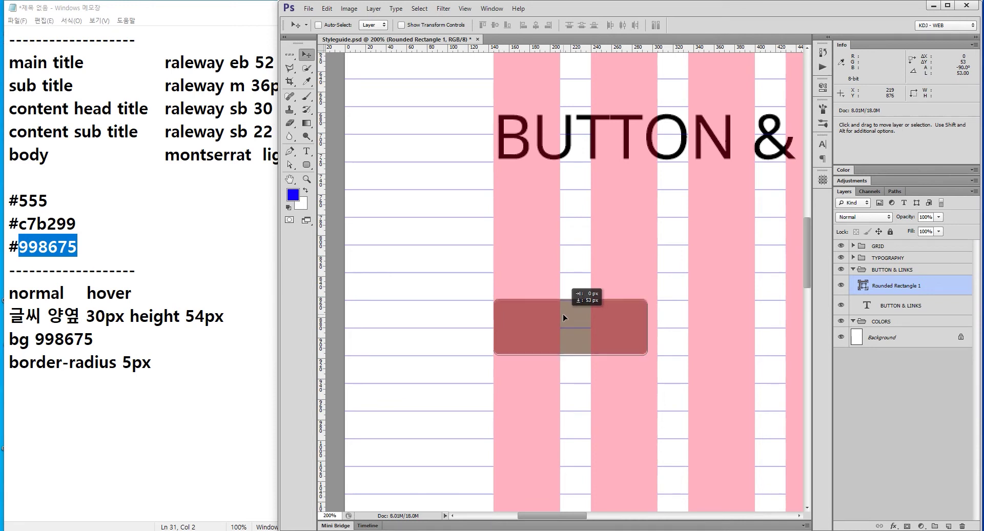
# Add a 'normal' text label above the button.
pyautogui.click(307, 151)
pyautogui.click(495, 259)
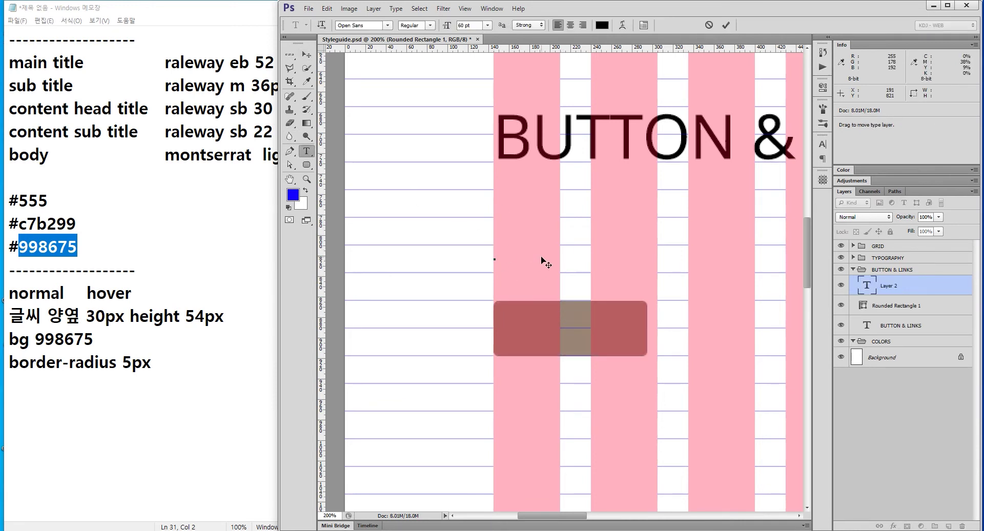
pyautogui.write('noramk')
pyautogui.press('BackSpace')
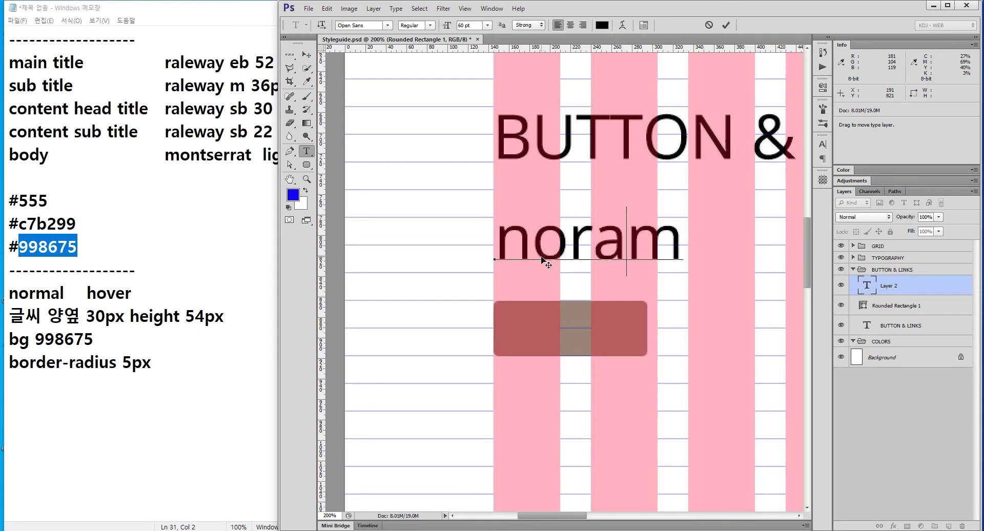
pyautogui.press('BackSpace')
pyautogui.press('BackSpace')
pyautogui.press('BackSpace')
pyautogui.write('rmal')
pyautogui.press('BackSpace')
pyautogui.press('BackSpace')
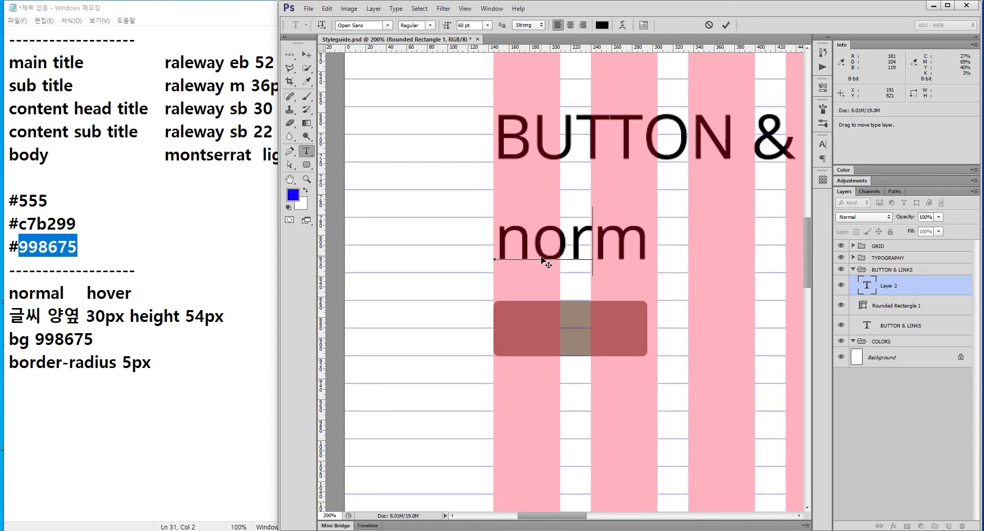
pyautogui.press('BackSpace')
pyautogui.press('BackSpace')
pyautogui.write('mal')
pyautogui.press('BackSpace')
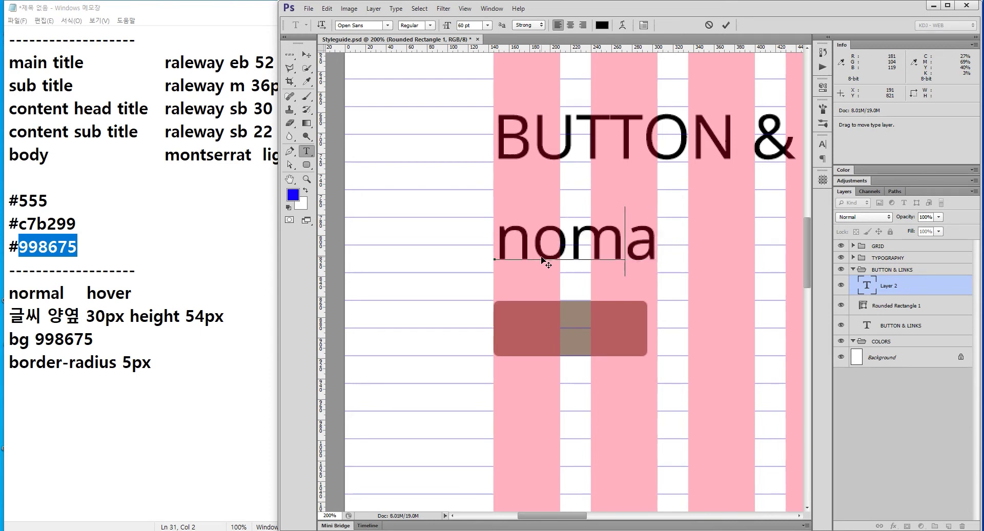
pyautogui.press('BackSpace')
pyautogui.press('BackSpace')
pyautogui.write('rmal')
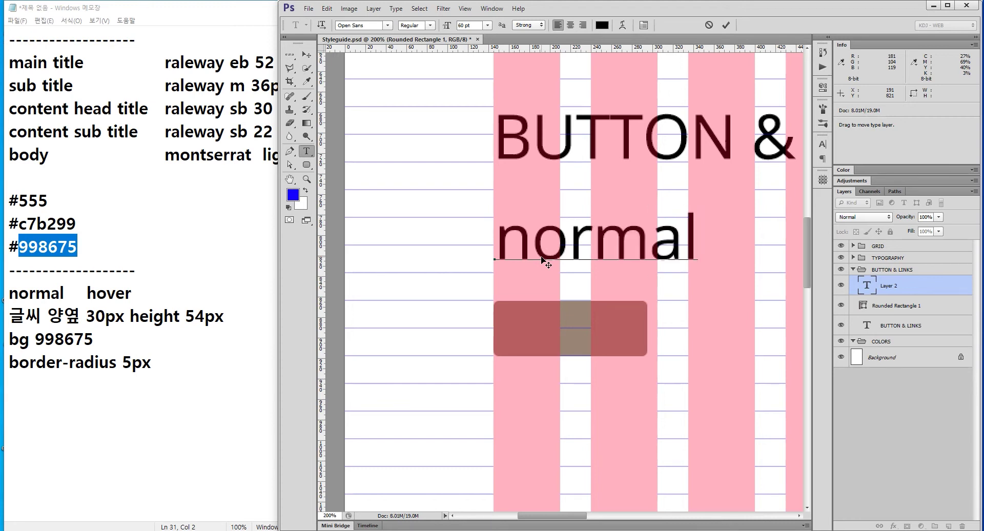
# Set the label's font size to 20 pt.
pyautogui.hotkey('ctrl', 'a')
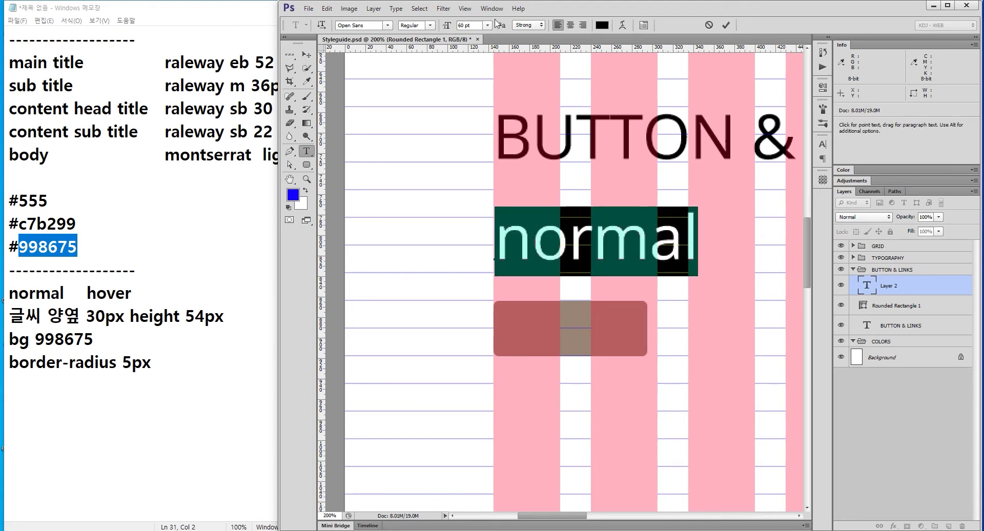
pyautogui.click(475, 24)
pyautogui.write('20')
pyautogui.press('Return')
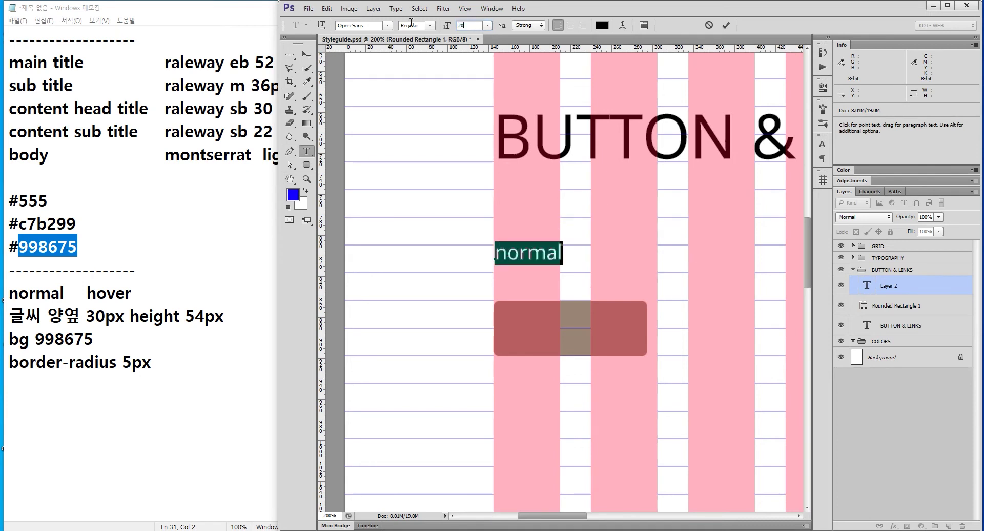
pyautogui.click(863, 287)
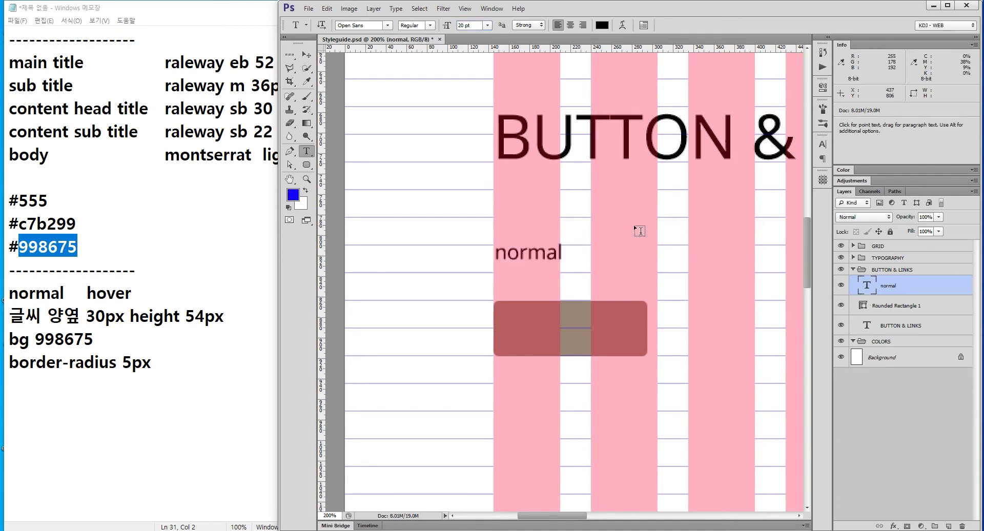
# Retype the label as 'Normal', nudge it down, and save Styleguide.psd.
pyautogui.doubleClick(528, 251)
pyautogui.write('Normal')
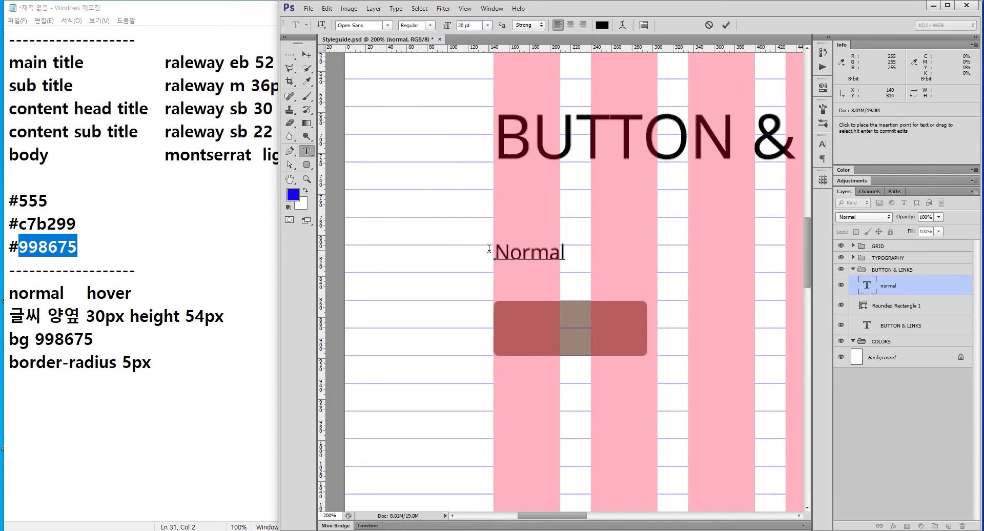
pyautogui.click(922, 289)
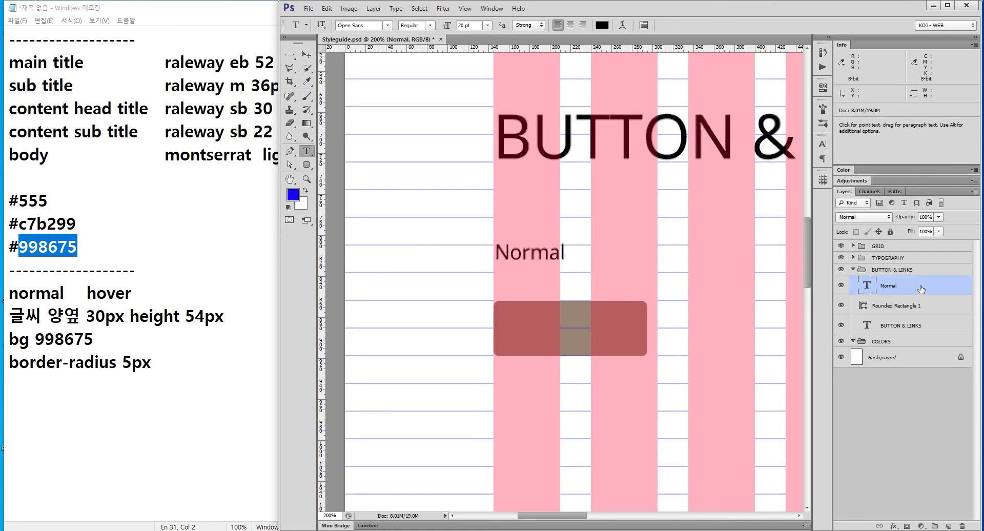
pyautogui.hotkey('ctrl', 'Down')
pyautogui.hotkey('ctrl', 'Down')
pyautogui.hotkey('ctrl', 'Down')
pyautogui.hotkey('ctrl', 'Down')
pyautogui.hotkey('ctrl', 'Down')
pyautogui.hotkey('ctrl', 'Down')
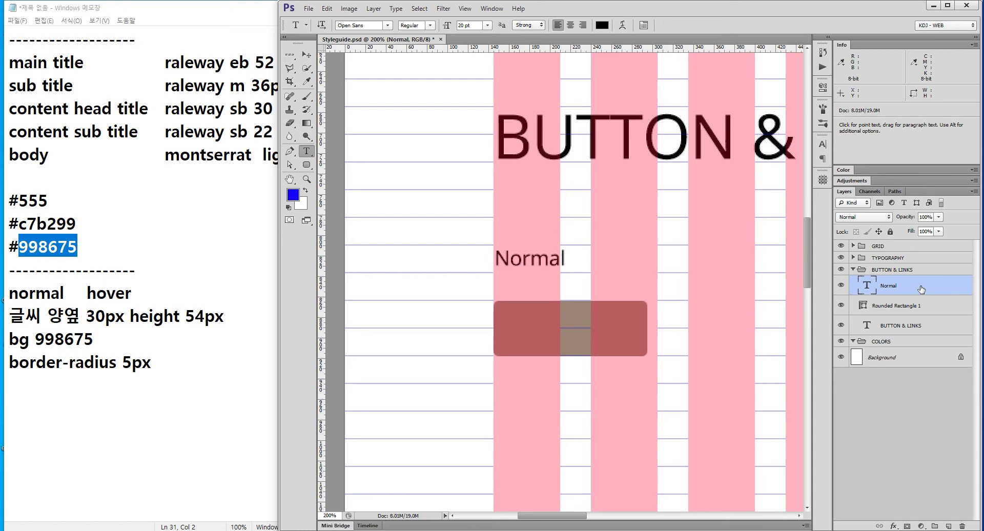
pyautogui.hotkey('ctrl', 's')
# Add a 'get started' line below the border-radius note in Notepad.
pyautogui.click(175, 360)
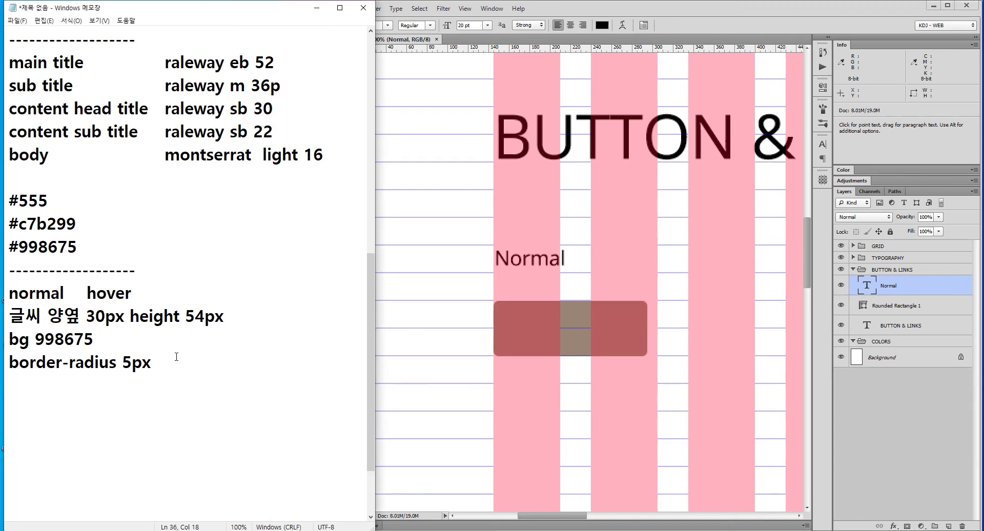
pyautogui.press('Return')
pyautogui.press('Return')
pyautogui.write('get')
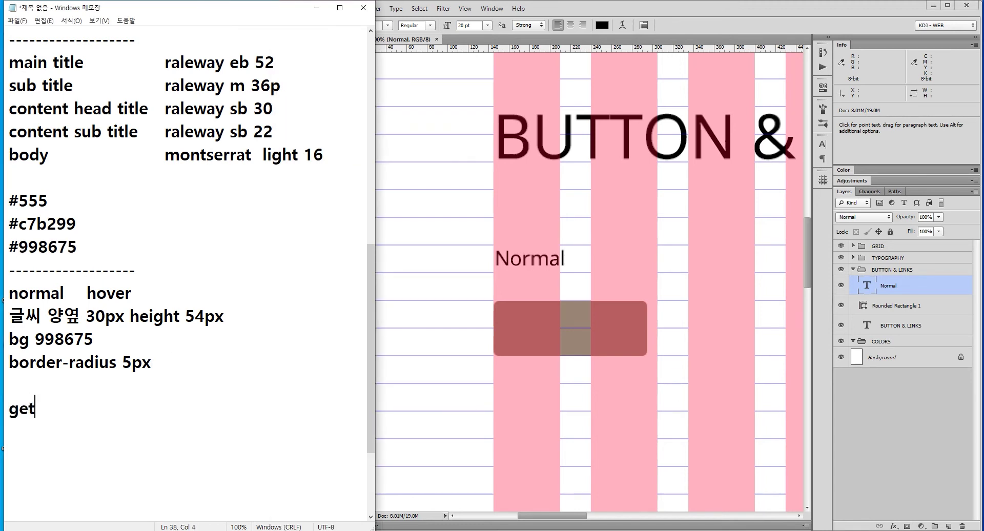
pyautogui.write(' stea')
pyautogui.press('BackSpace')
pyautogui.press('BackSpace')
pyautogui.write('arted')
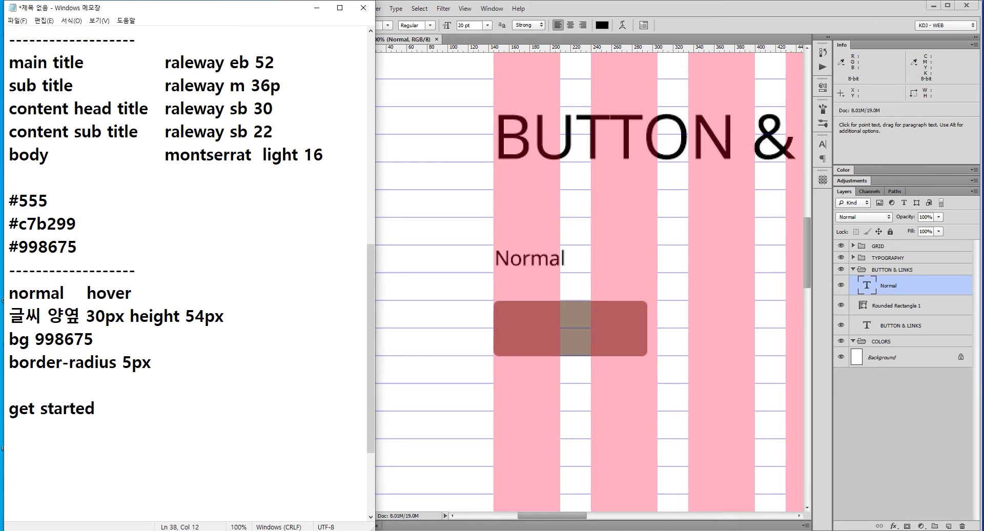
# Add the font spec line 'raleway 14px bold #fff' followed by blank lines.
pyautogui.press('Return')
pyautogui.write('rela')
pyautogui.press('BackSpace')
pyautogui.press('BackSpace')
pyautogui.press('BackSpace')
pyautogui.write('aleway')
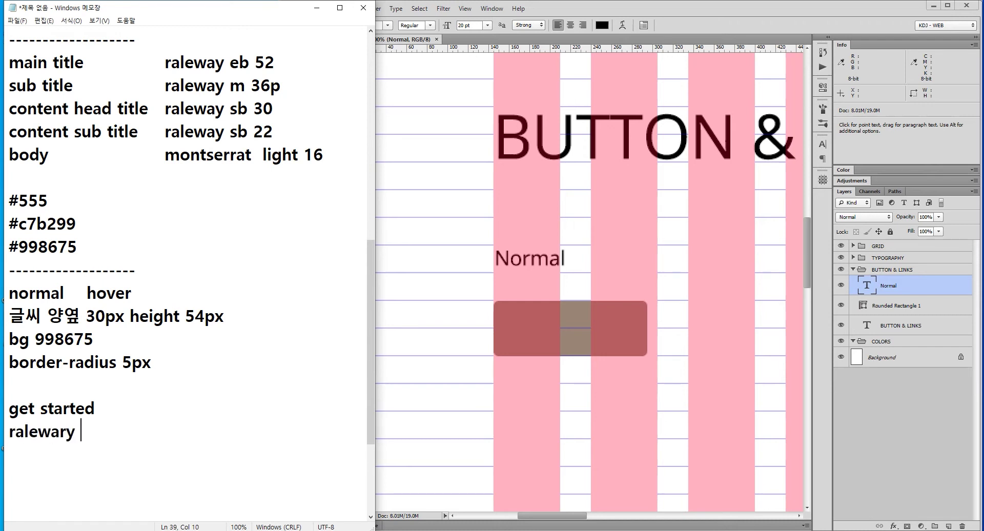
pyautogui.press('BackSpace')
pyautogui.press('BackSpace')
pyautogui.write('y 14')
pyautogui.write('px ex')
pyautogui.press('BackSpace')
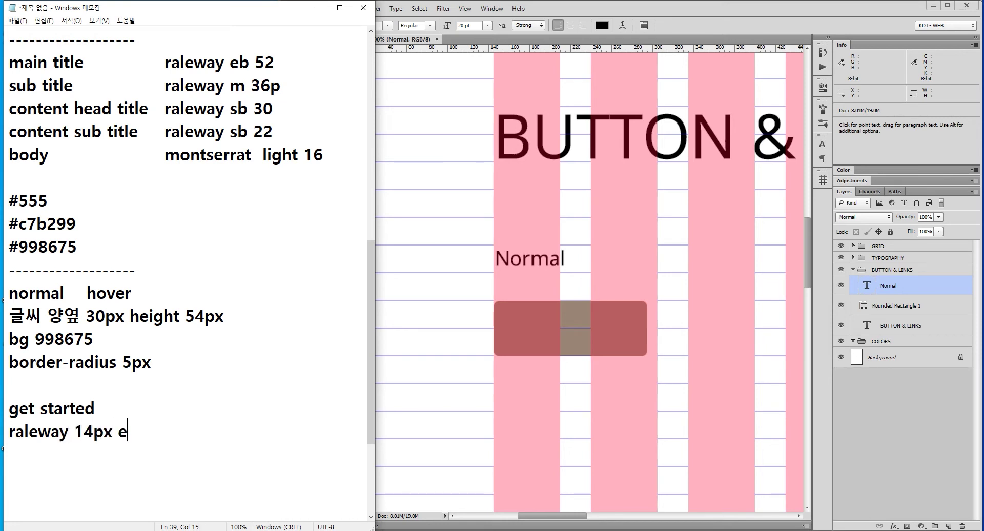
pyautogui.press('BackSpace')
pyautogui.write('bold')
pyautogui.press('Return')
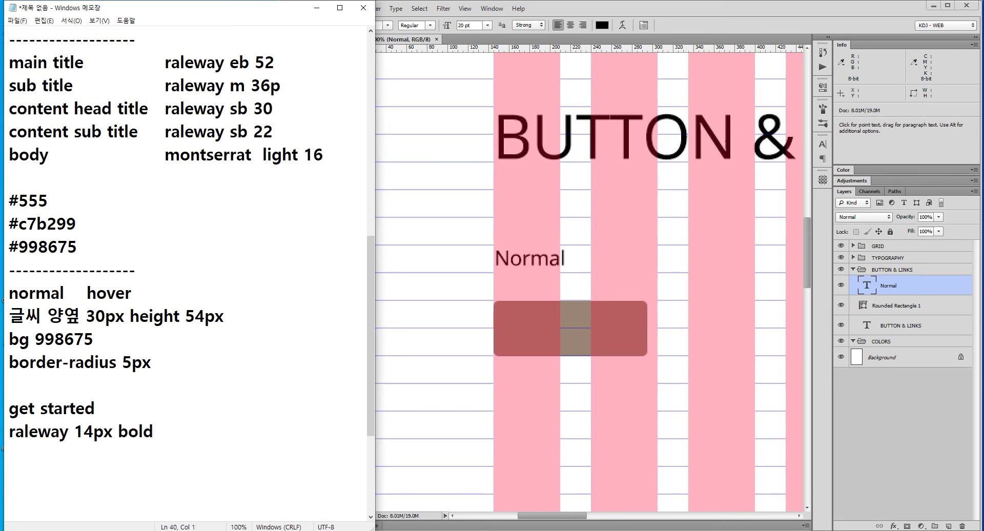
pyautogui.press('BackSpace')
pyautogui.write('#ff')
pyautogui.write('f')
pyautogui.press('Return')
pyautogui.press('Return')
pyautogui.press('Return')
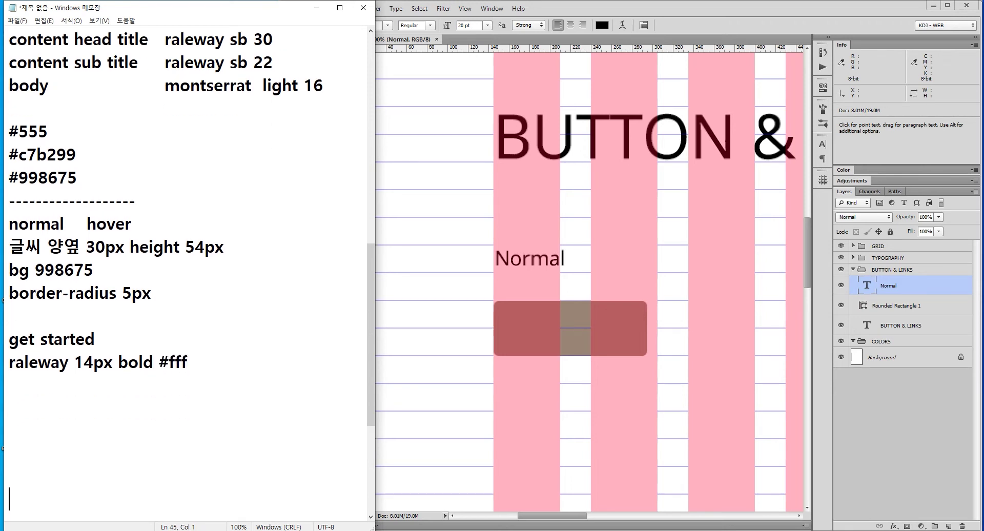
pyautogui.press('Return')
pyautogui.press('Return')
pyautogui.press('Return')
pyautogui.press('Return')
pyautogui.press('Return')
pyautogui.press('Return')
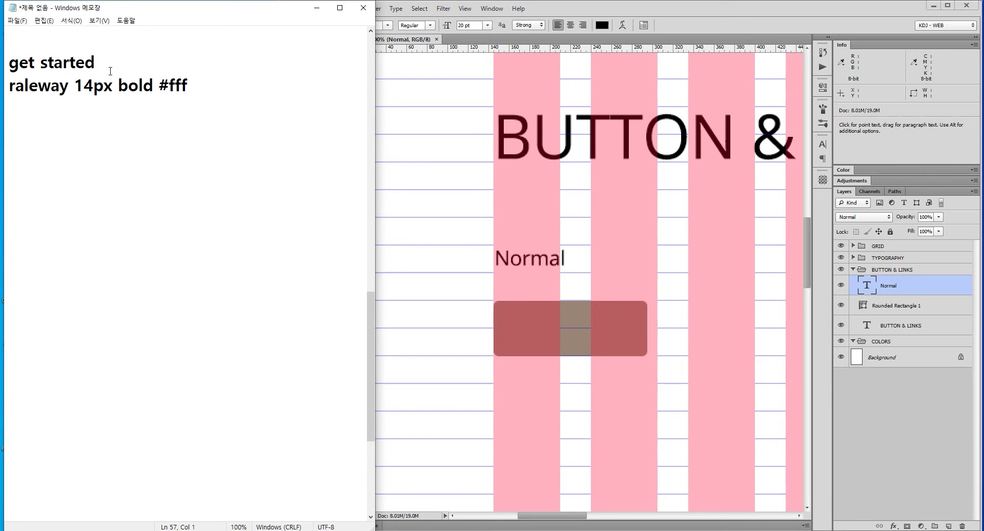
# Select the 'get started' note, return to Styleguide.psd, and toggle Rounded Rectangle 1 off and on.
pyautogui.moveTo(110, 71); pyautogui.dragTo(9, 62)
pyautogui.click(669, 7)
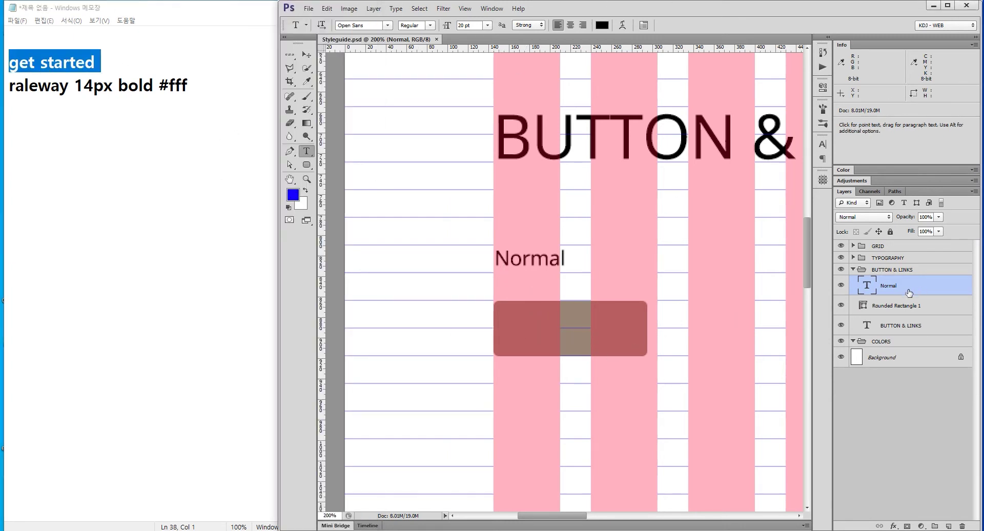
pyautogui.click(892, 314)
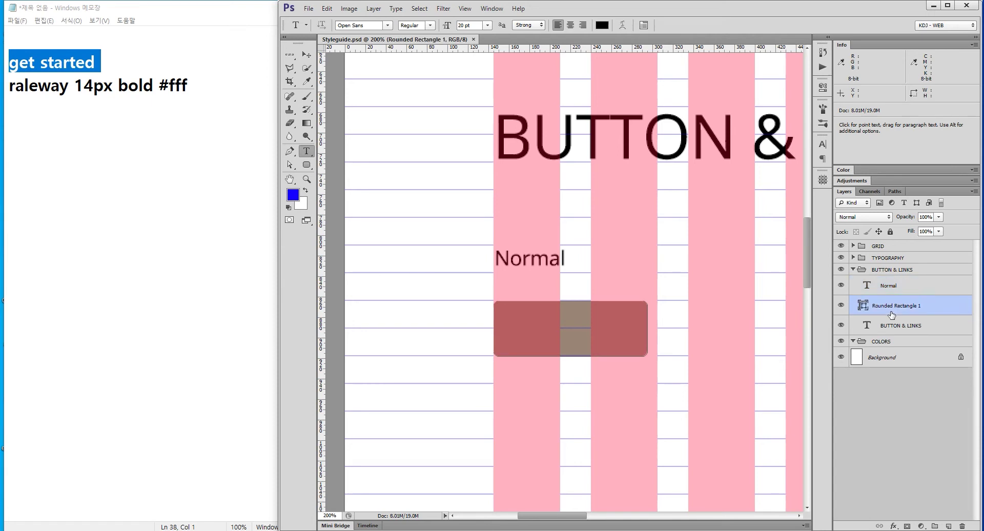
pyautogui.click(841, 306)
pyautogui.click(841, 305)
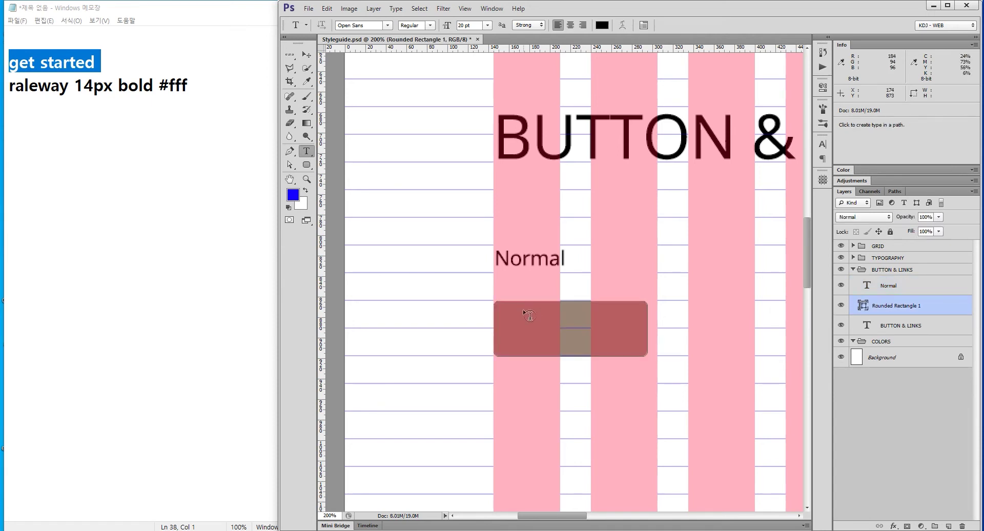
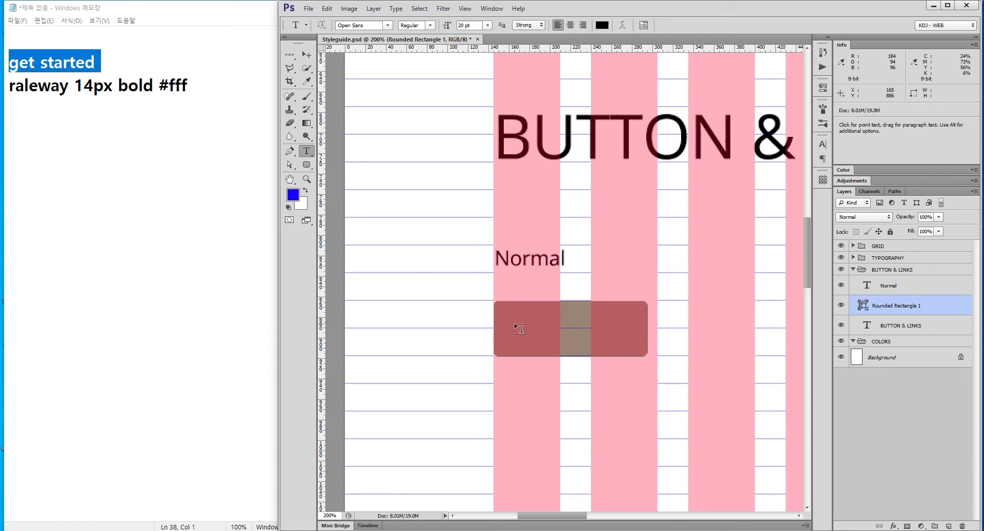
# Paste the 'get started' text into the button and set its font to Raleway.
pyautogui.click(515, 325)
pyautogui.write('get started')
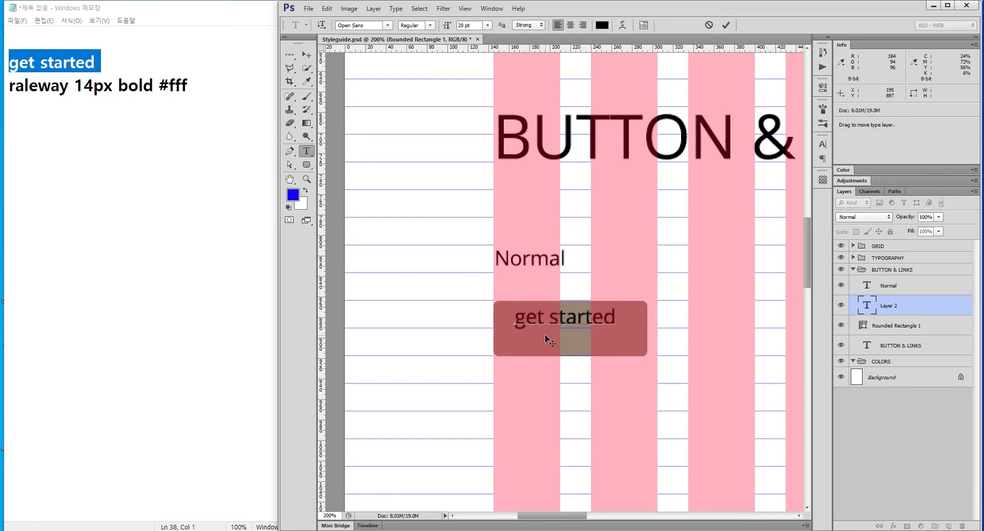
pyautogui.hotkey('ctrl', 'a')
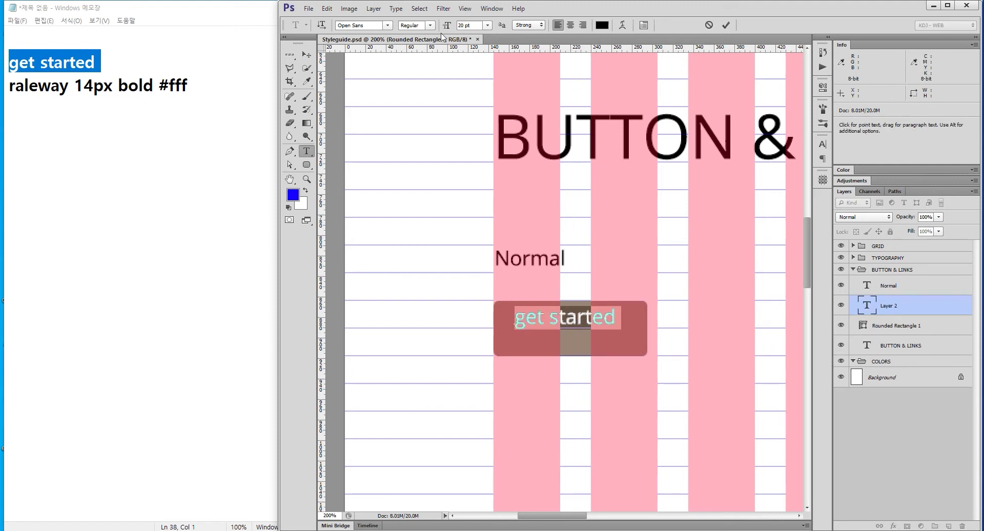
pyautogui.click(374, 25)
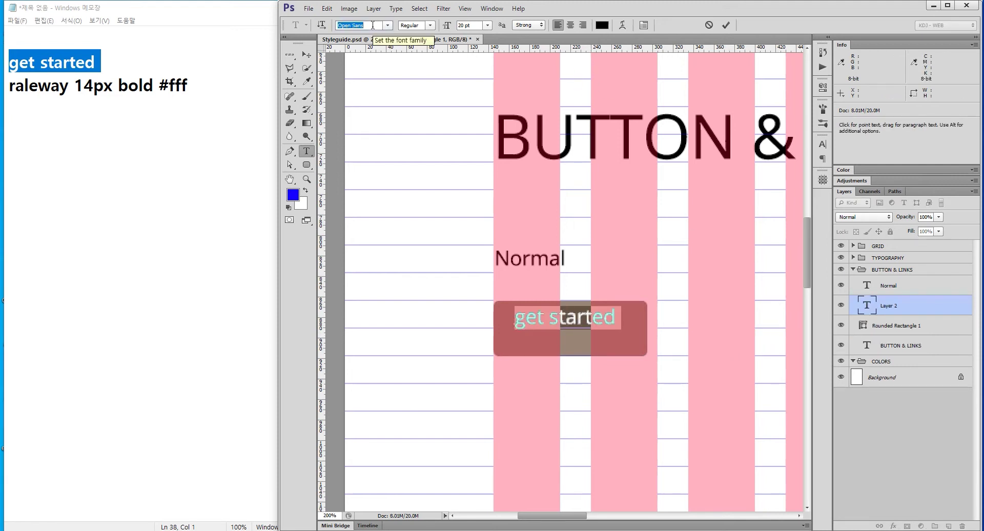
pyautogui.write('Raleway')
pyautogui.press('Return')
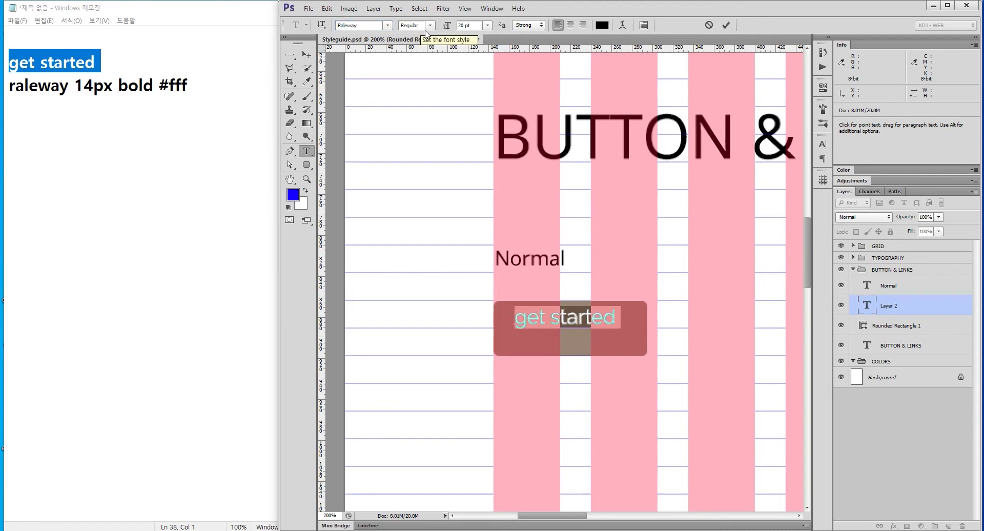
# Make the label Bold at 14 pt, commit it, and bring Chrome to the front.
pyautogui.click(430, 25)
pyautogui.click(431, 134)
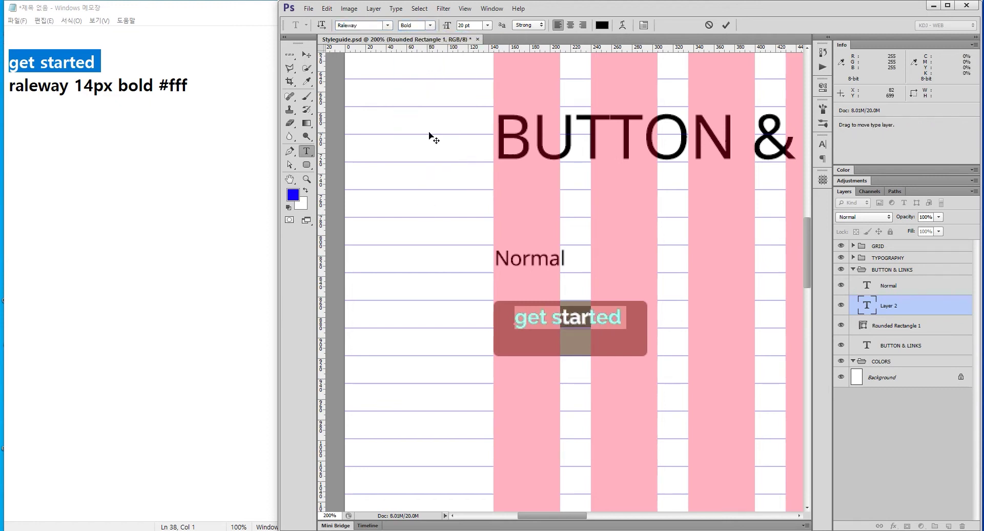
pyautogui.press('Tab')
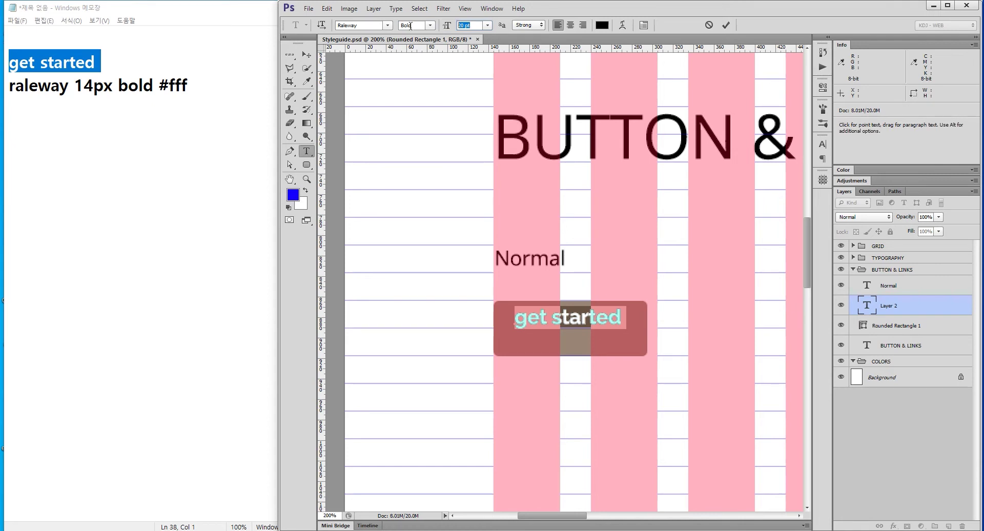
pyautogui.write('14')
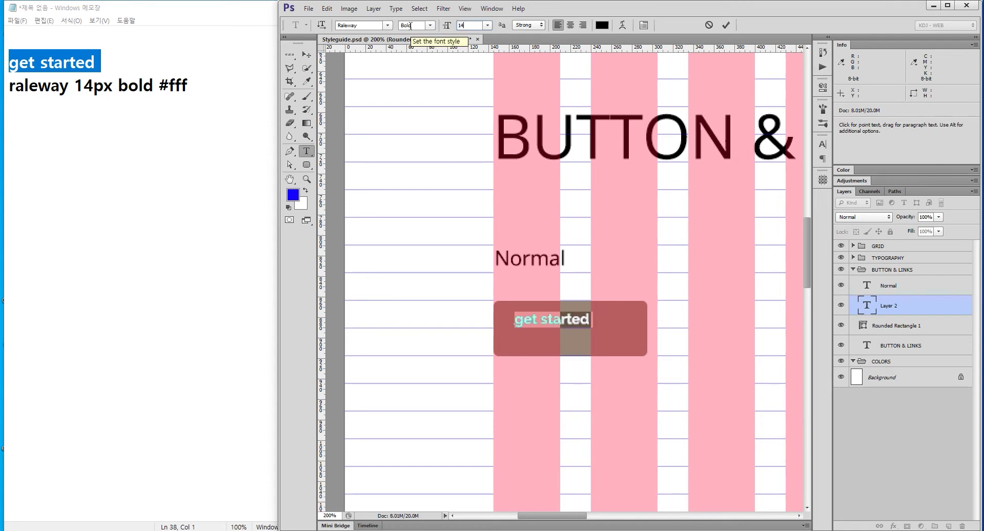
pyautogui.click(867, 307)
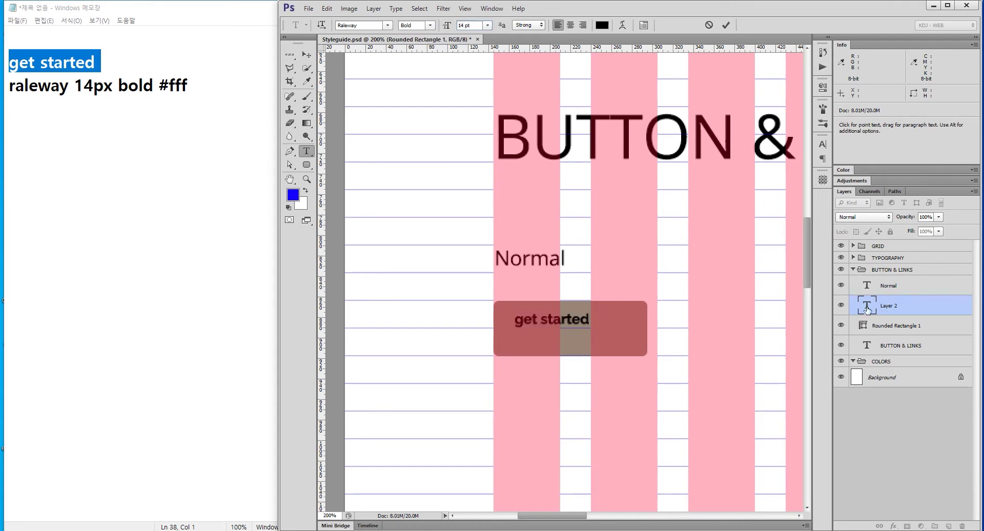
pyautogui.doubleClick(867, 307)
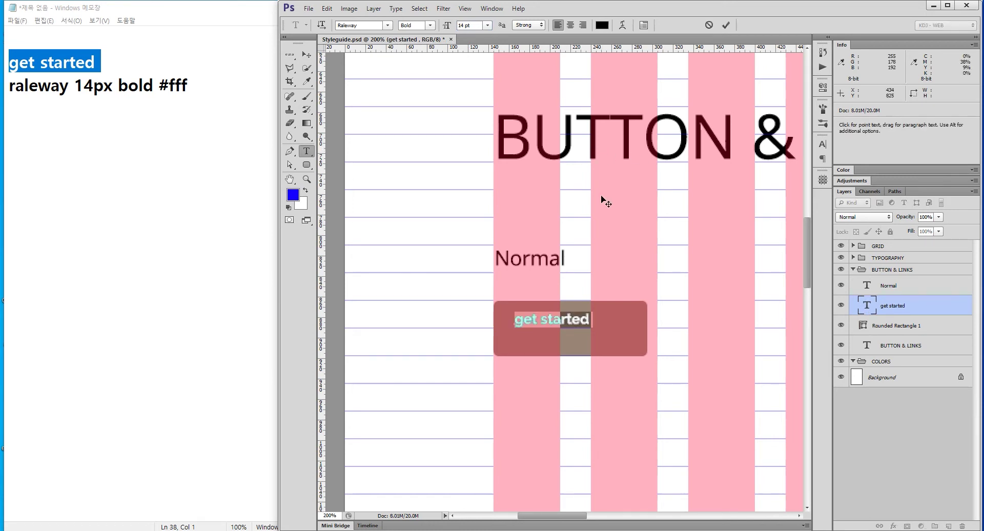
pyautogui.click(523, 329)
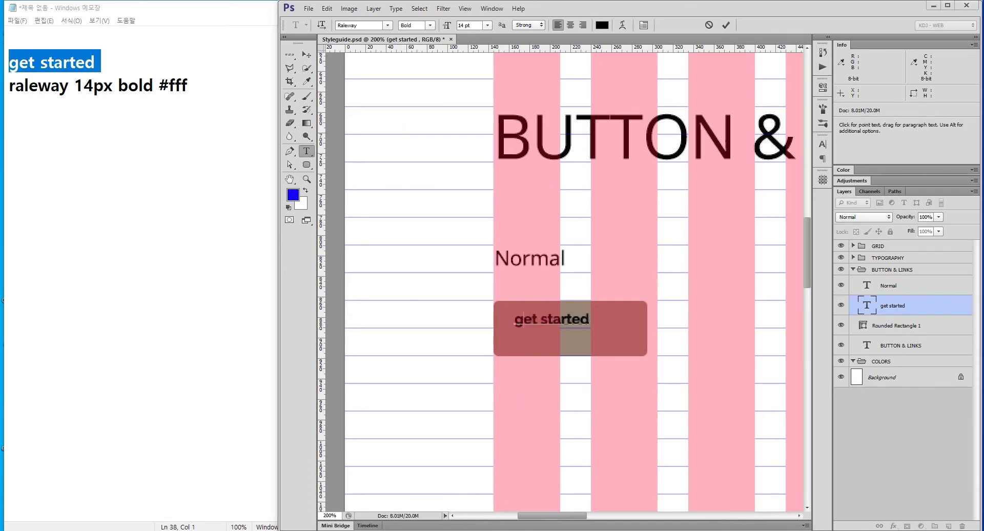
pyautogui.hotkey('alt', 'Tab')
# Check the GET STARTED button on the Waxom Free Psd template page, then minimize Chrome.
pyautogui.click(762, 14)
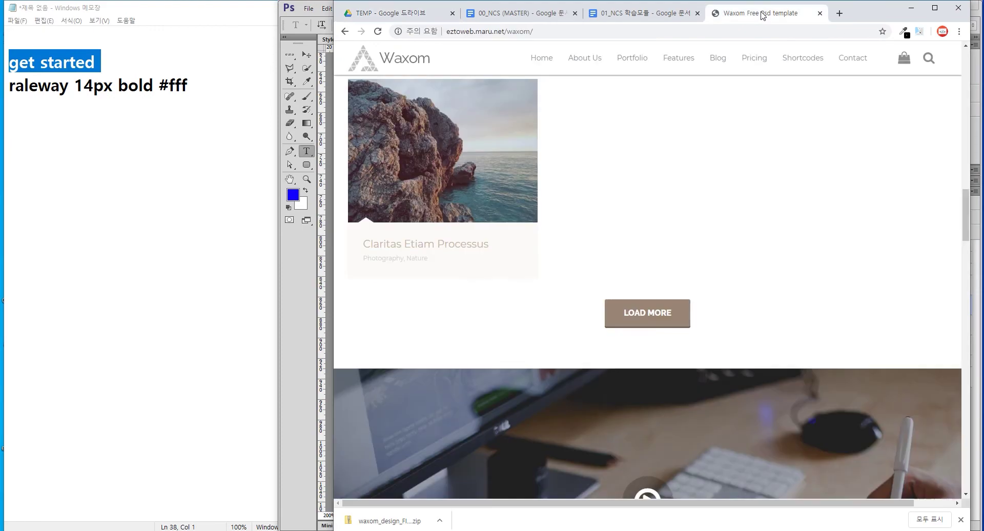
pyautogui.moveTo(966, 218)
pyautogui.mouseDown()
pyautogui.moveTo(968, 84)
pyautogui.moveTo(973, 321)
pyautogui.moveTo(969, 82)
pyautogui.mouseUp()
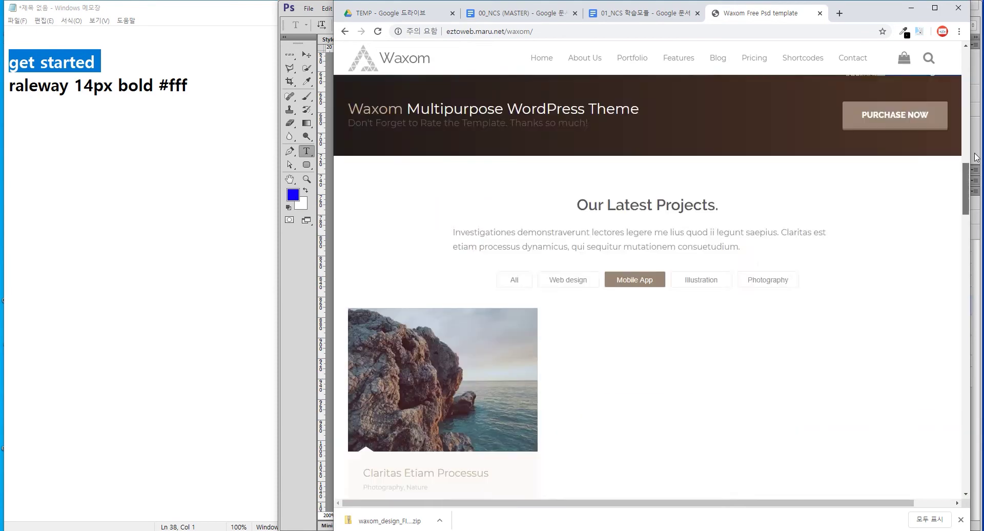
pyautogui.click(912, 8)
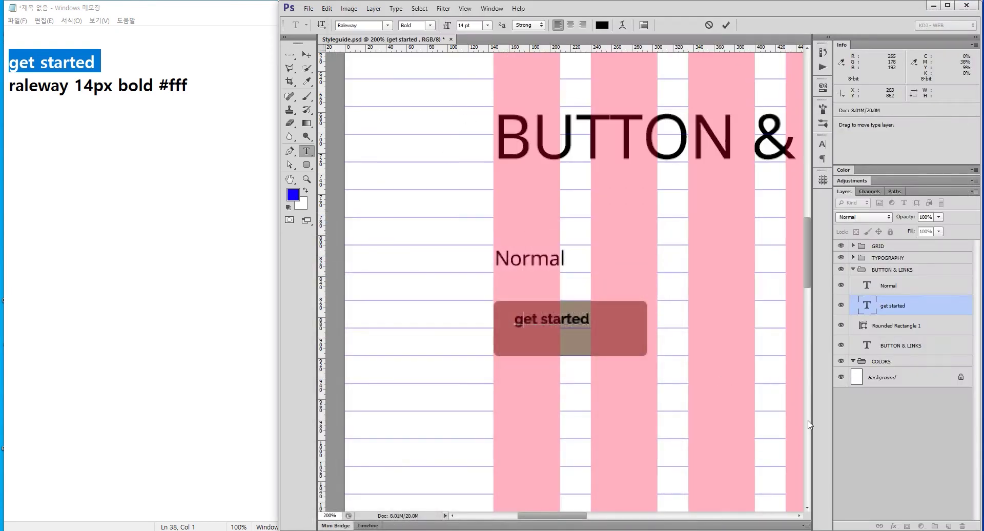
# Turn on All Caps for the button label and set its tracking to 0.
pyautogui.doubleClick(872, 306)
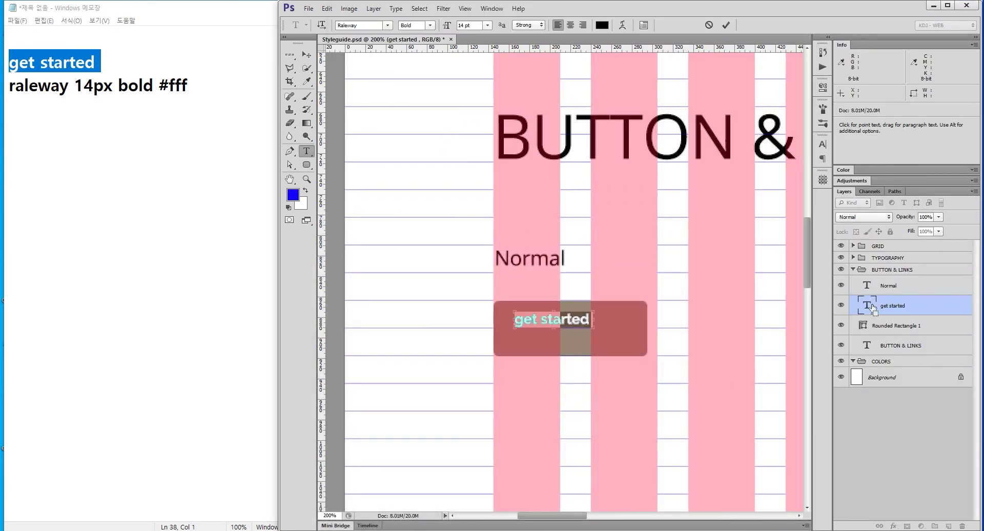
pyautogui.hotkey('ctrl', 't')
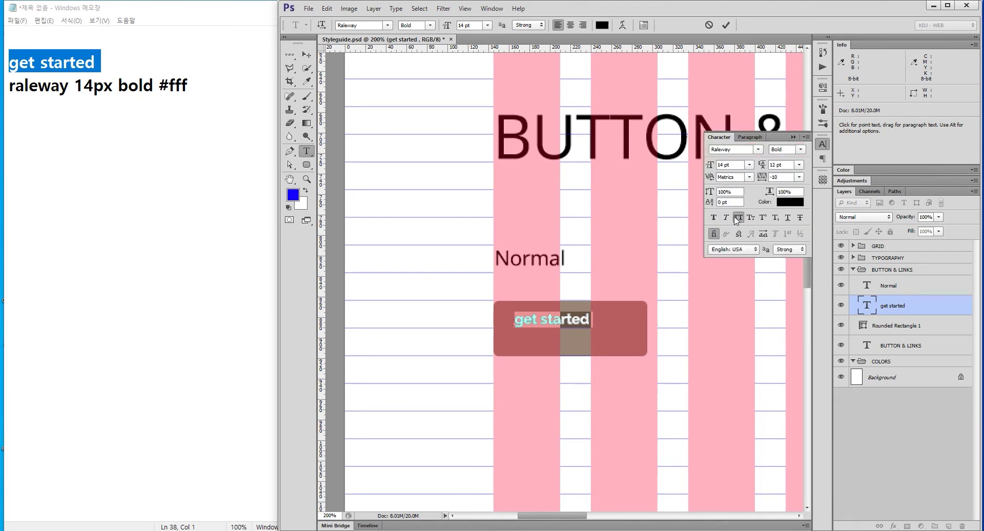
pyautogui.click(738, 217)
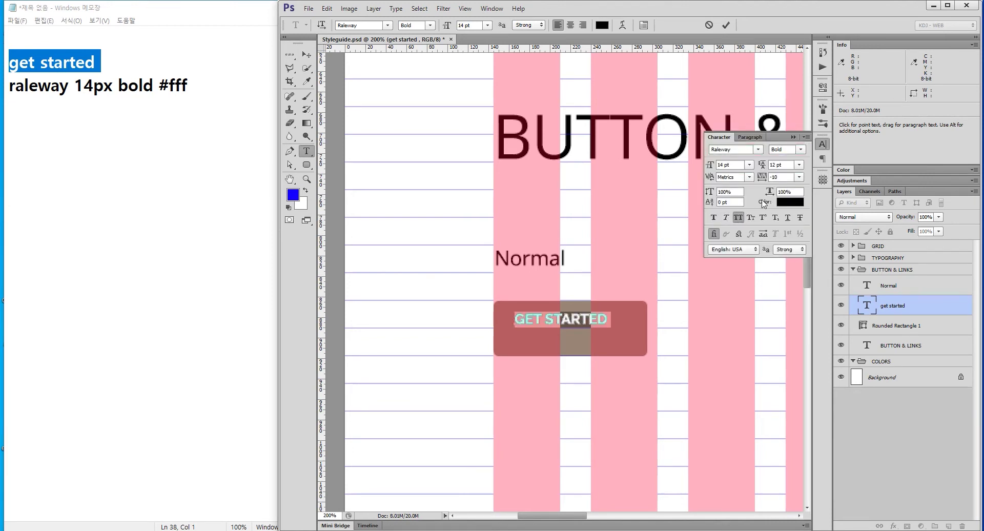
pyautogui.click(783, 176)
pyautogui.write('0')
pyautogui.press('Return')
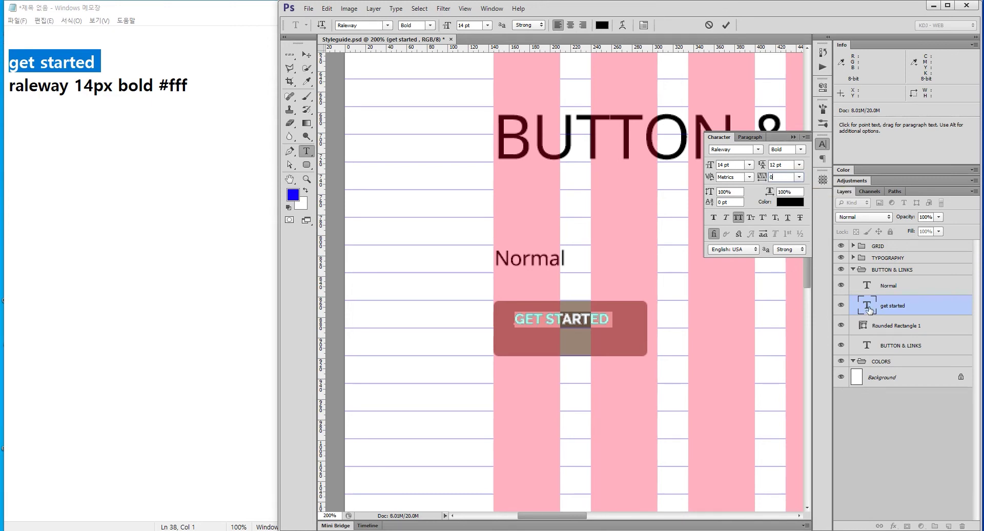
pyautogui.click(867, 308)
# Colour the GET STARTED label white (#fff) and collapse the Character panel.
pyautogui.click(788, 203)
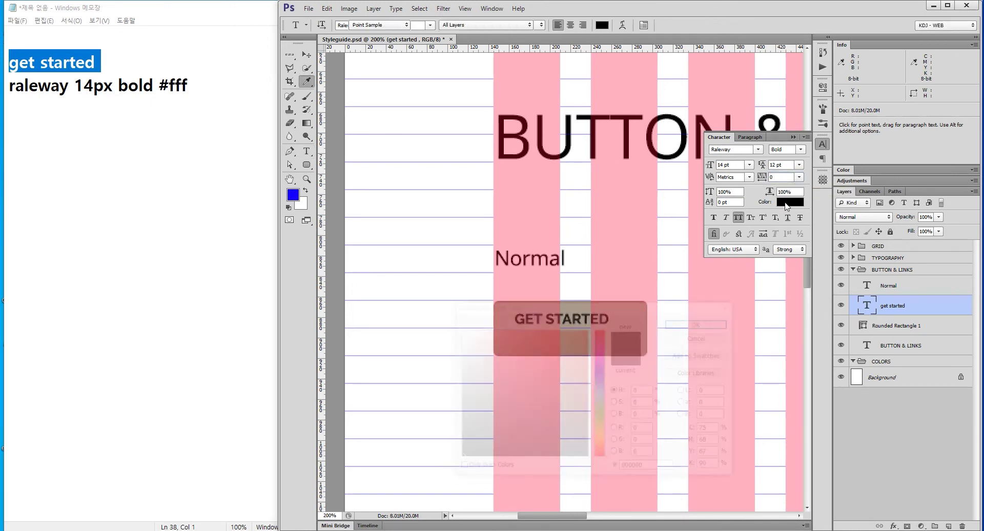
pyautogui.click(437, 292)
pyautogui.click(710, 324)
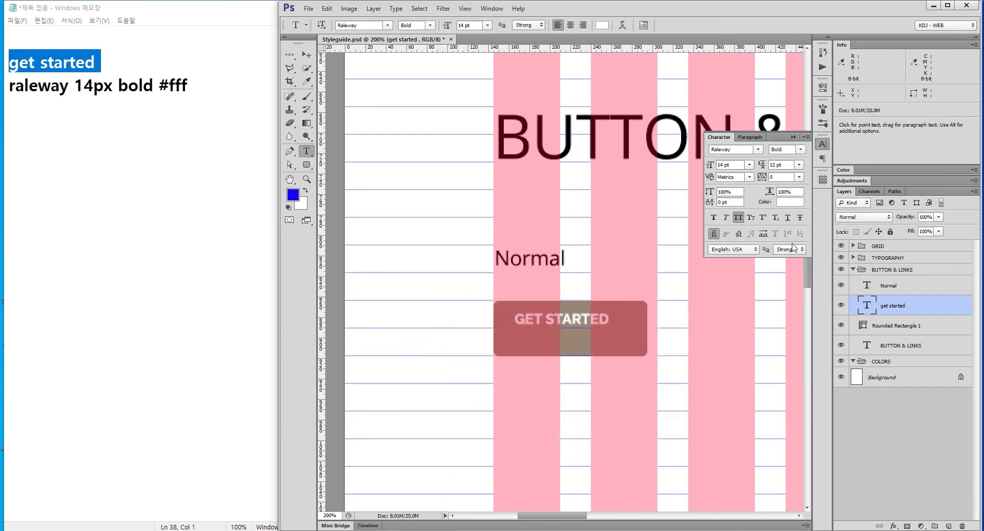
pyautogui.click(793, 137)
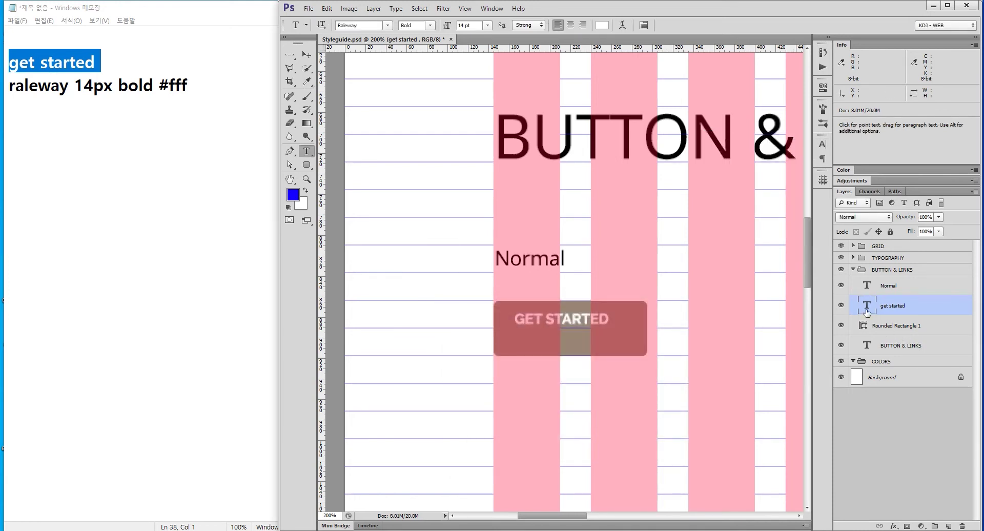
# Hide the GRID layer, zoom in, and vertically centre the label within the button shape.
pyautogui.click(841, 246)
pyautogui.hotkey('ctrl', '+')
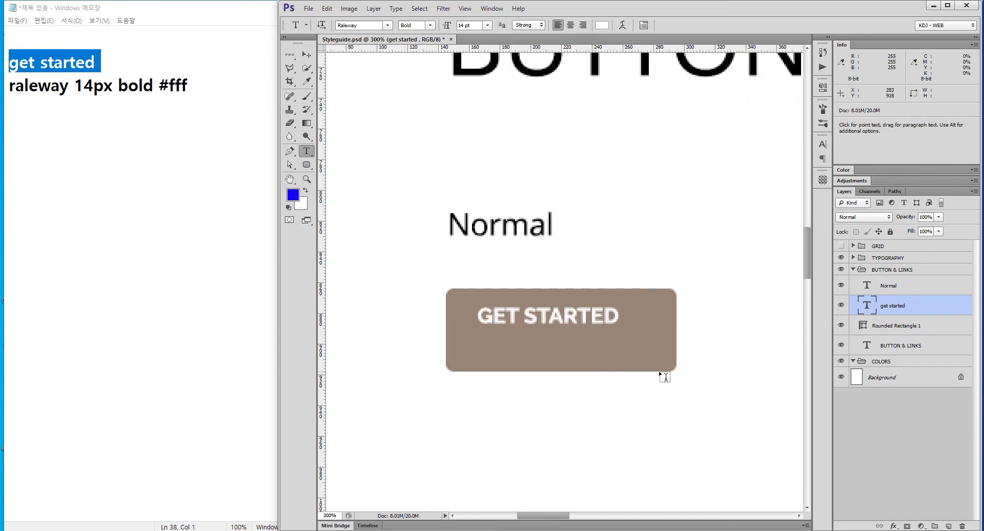
pyautogui.keyDown('ctrl'); pyautogui.click(864, 327); pyautogui.keyUp('ctrl')
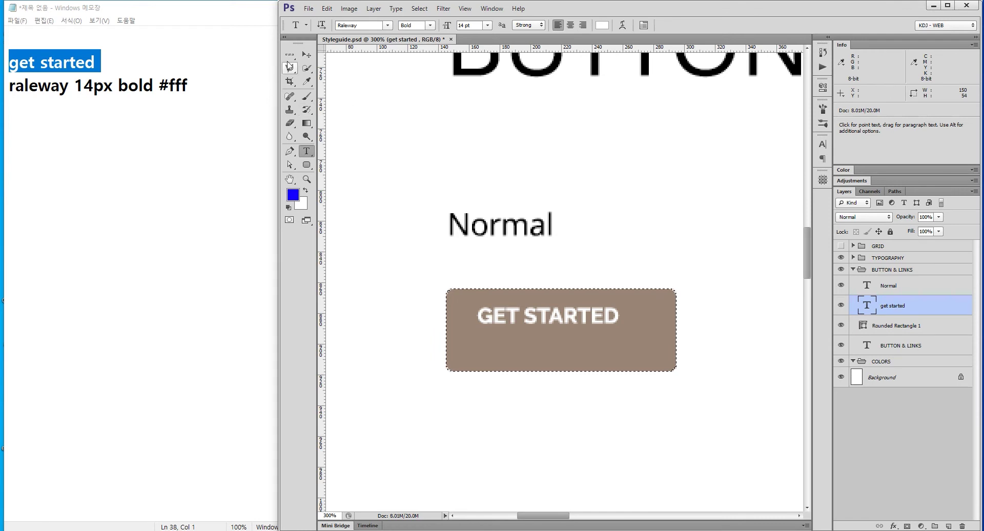
pyautogui.click(306, 54)
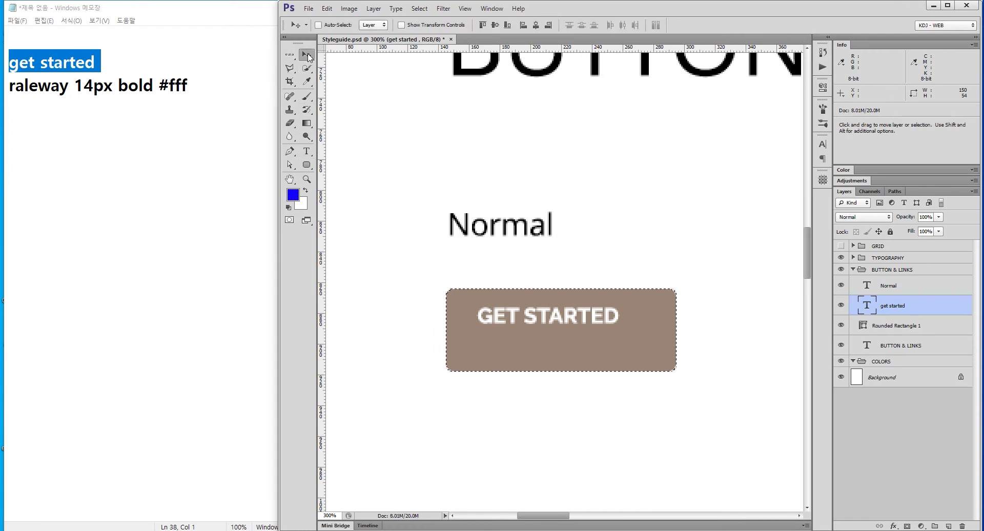
pyautogui.click(495, 26)
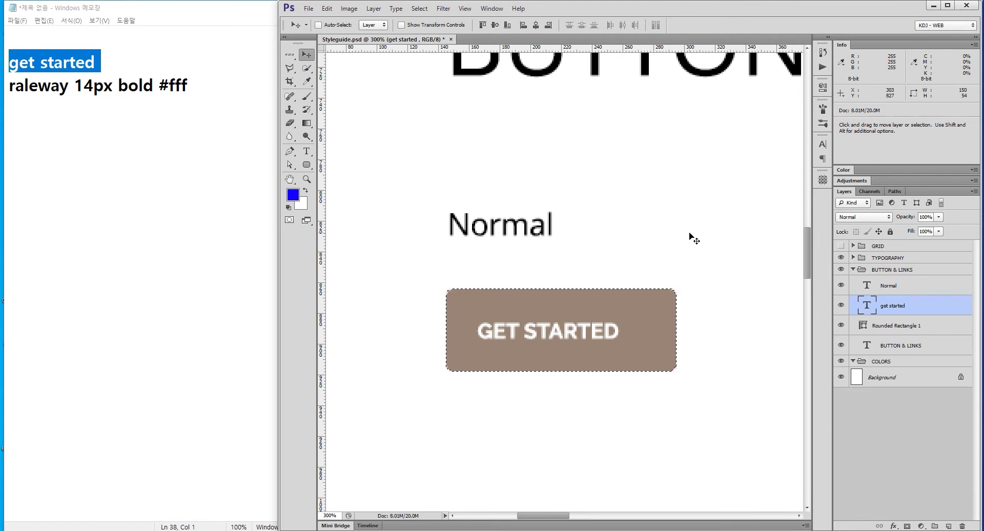
# Align the label to the button and nudge it right until horizontally centred.
pyautogui.rightClick(289, 54)
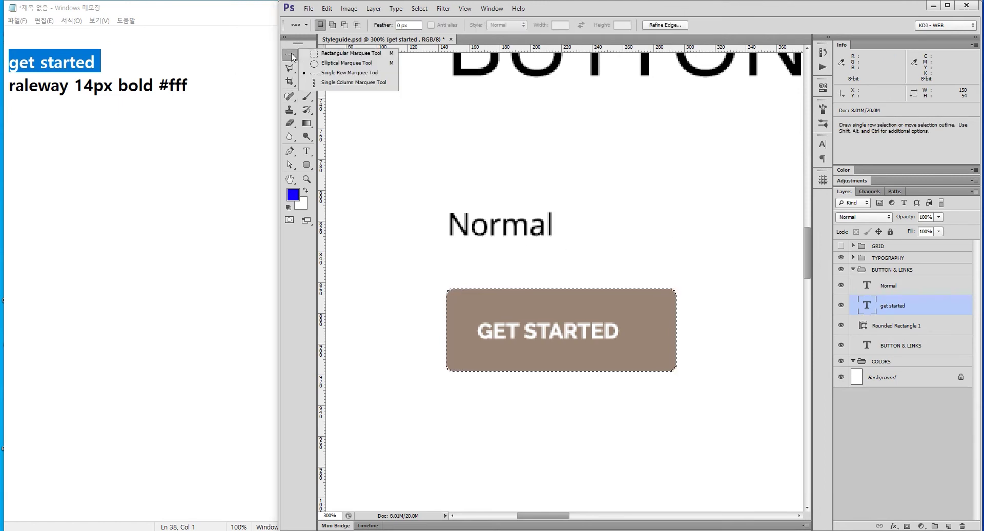
pyautogui.click(333, 54)
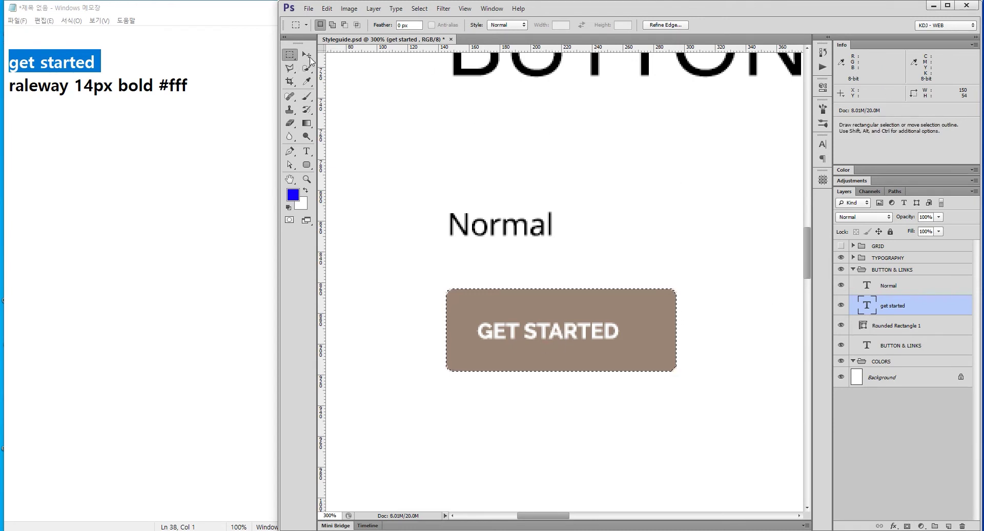
pyautogui.press('v')
pyautogui.click(523, 25)
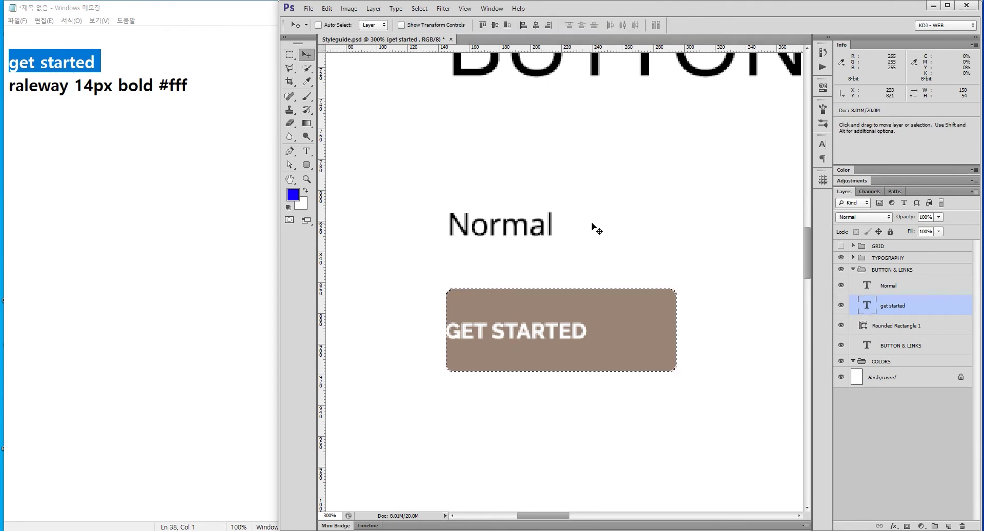
pyautogui.hotkey('ctrl', 'd')
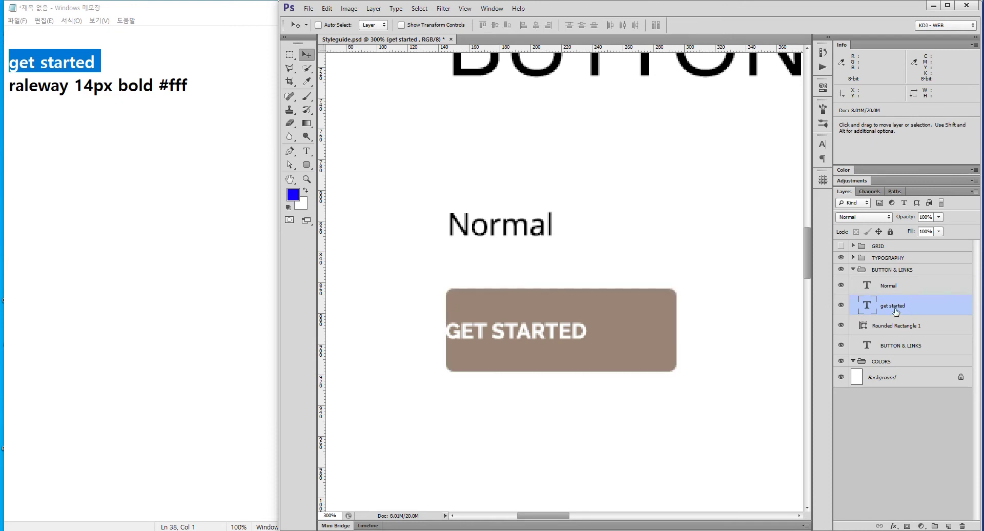
pyautogui.click(892, 287)
pyautogui.click(855, 311)
pyautogui.click(841, 306)
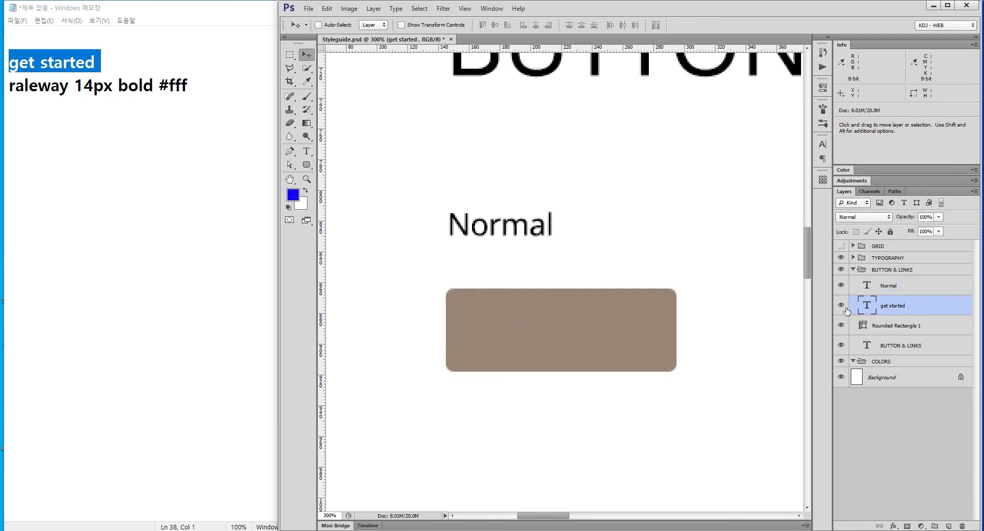
pyautogui.hotkey('shift', 'Right')
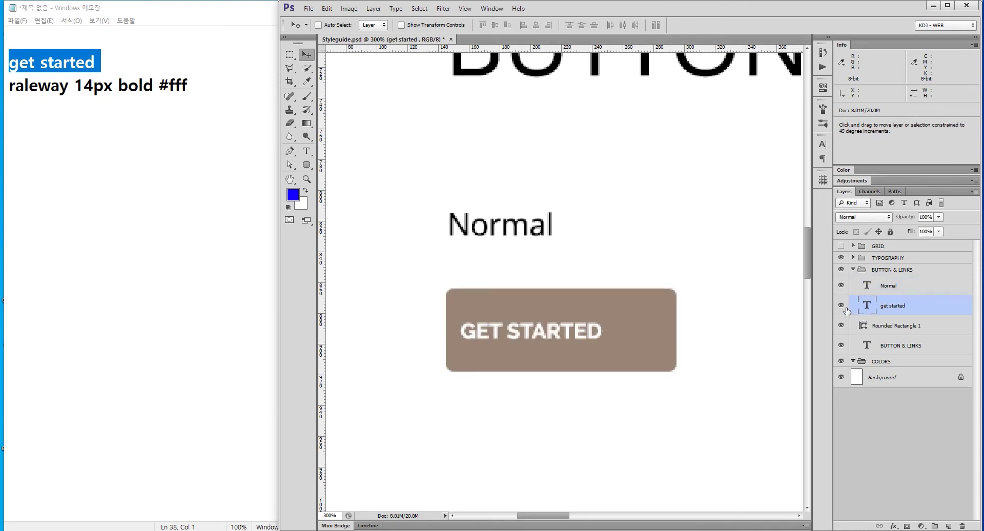
pyautogui.hotkey('shift', 'Right')
pyautogui.hotkey('shift', 'Right')
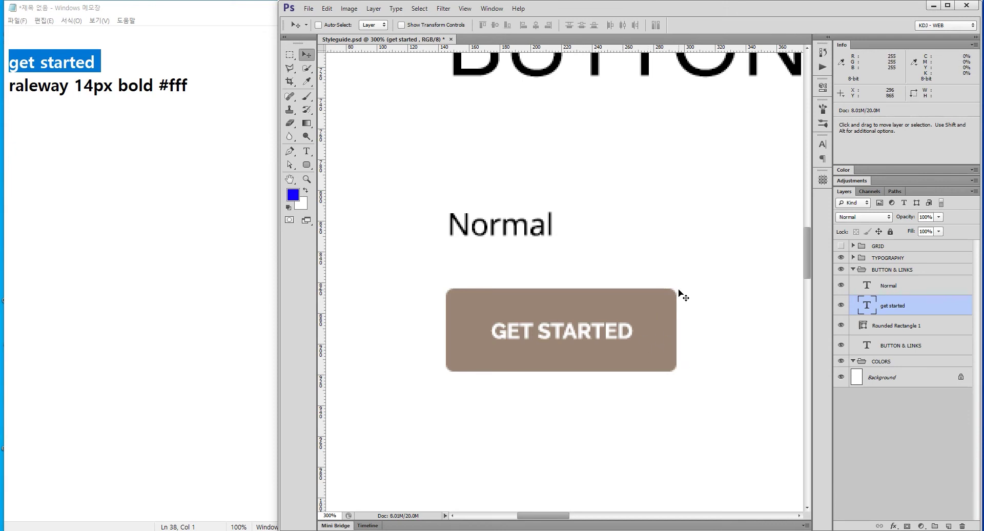
pyautogui.press('F9')
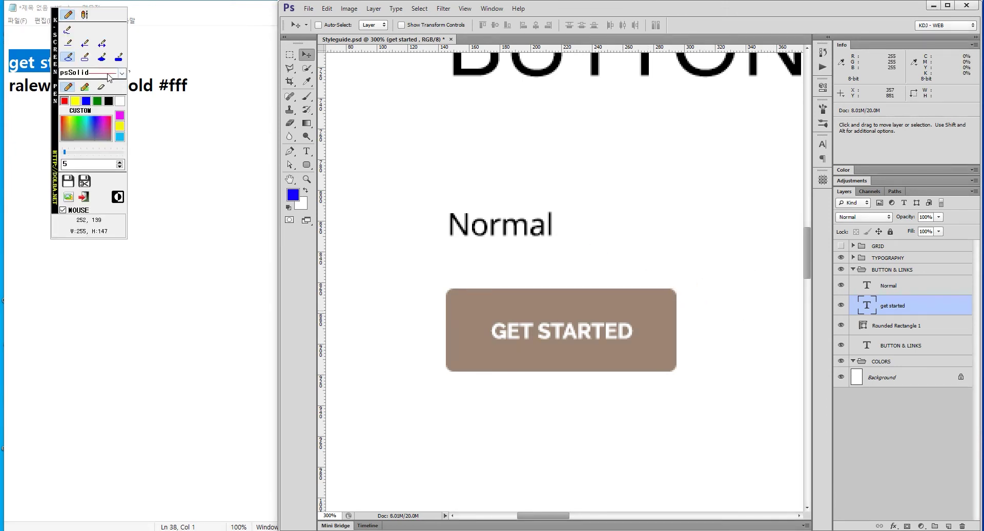
pyautogui.moveTo(658, 275); pyautogui.dragTo(696, 314)
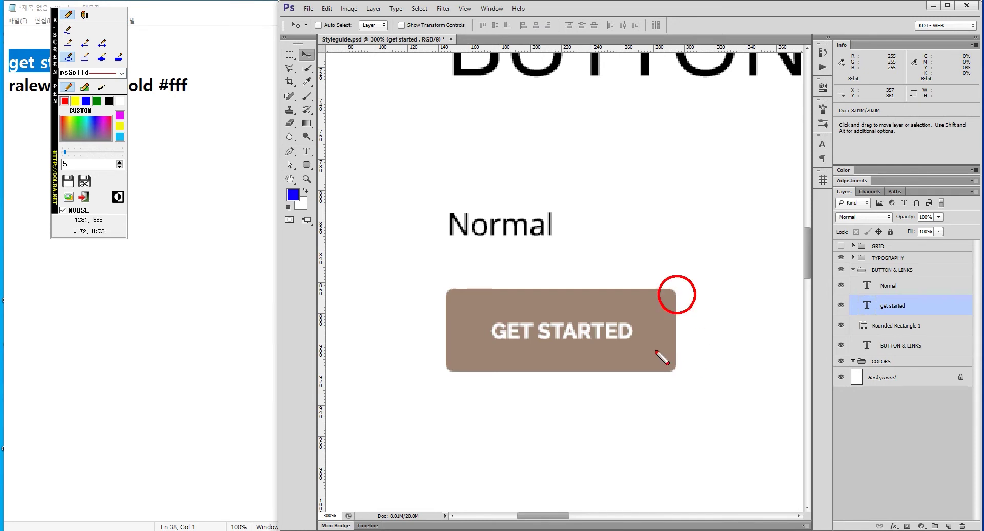
pyautogui.moveTo(655, 351); pyautogui.dragTo(692, 385)
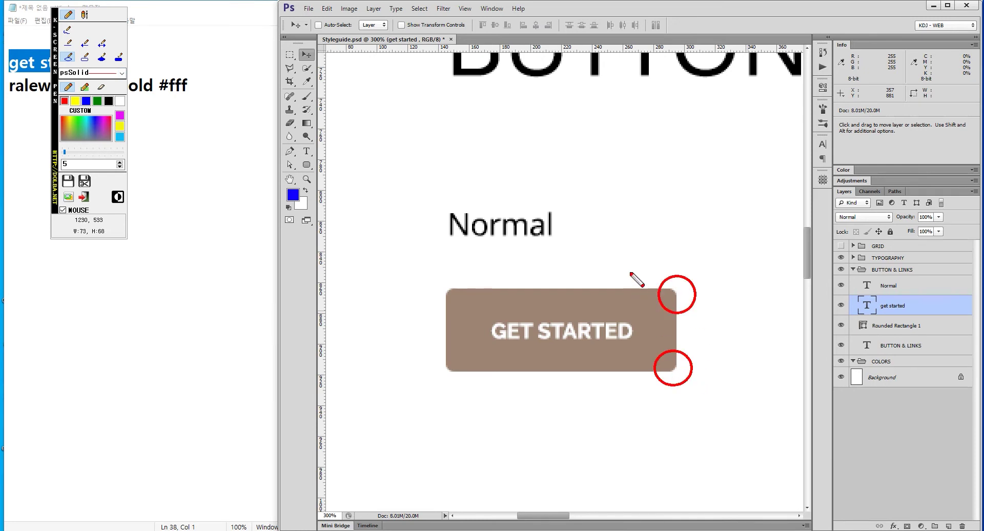
pyautogui.click(68, 43)
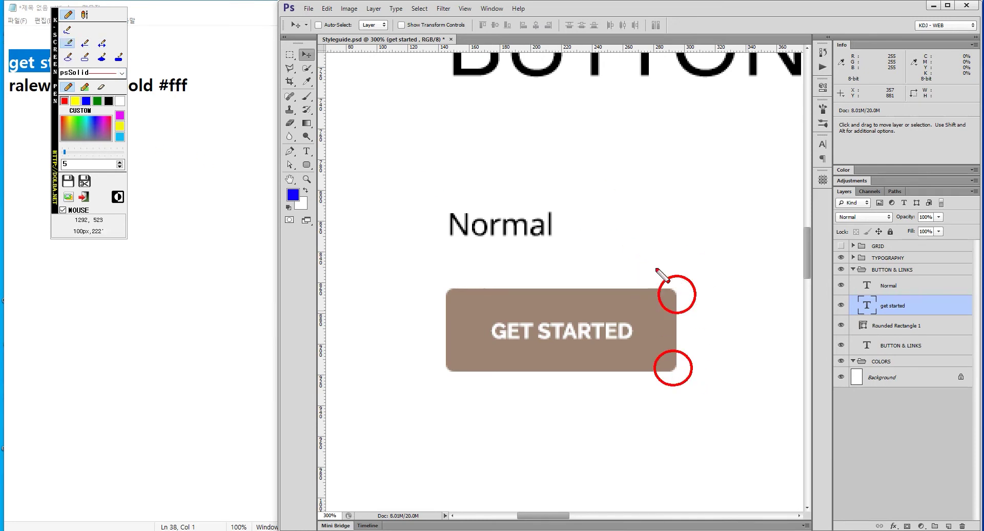
pyautogui.moveTo(630, 250); pyautogui.dragTo(634, 439)
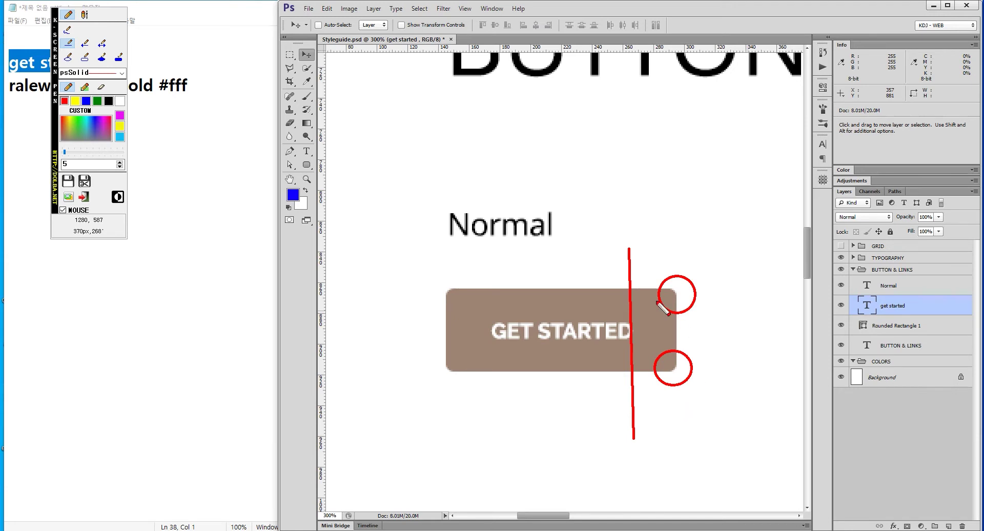
pyautogui.press('Escape')
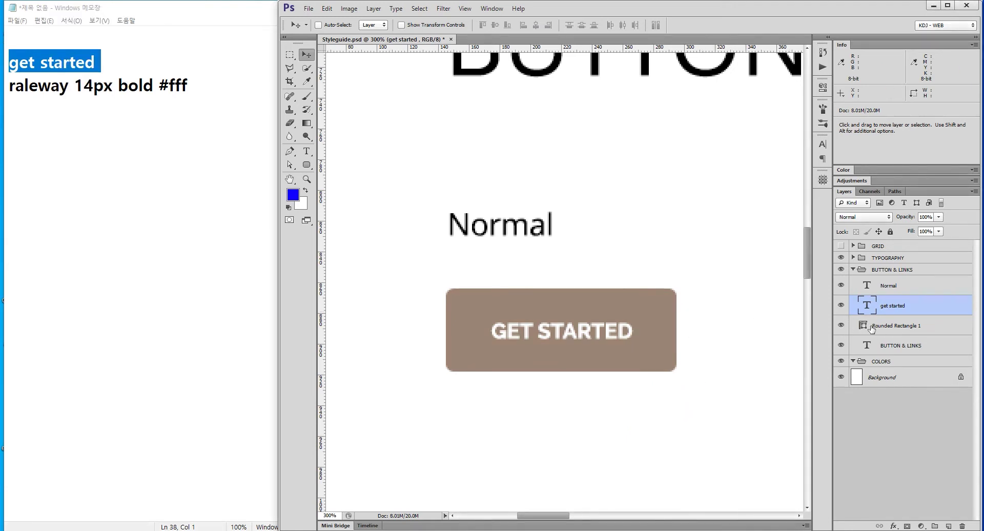
# Move the Rounded Rectangle 1 right-side anchors so the button is 151 px wide.
pyautogui.click(864, 327)
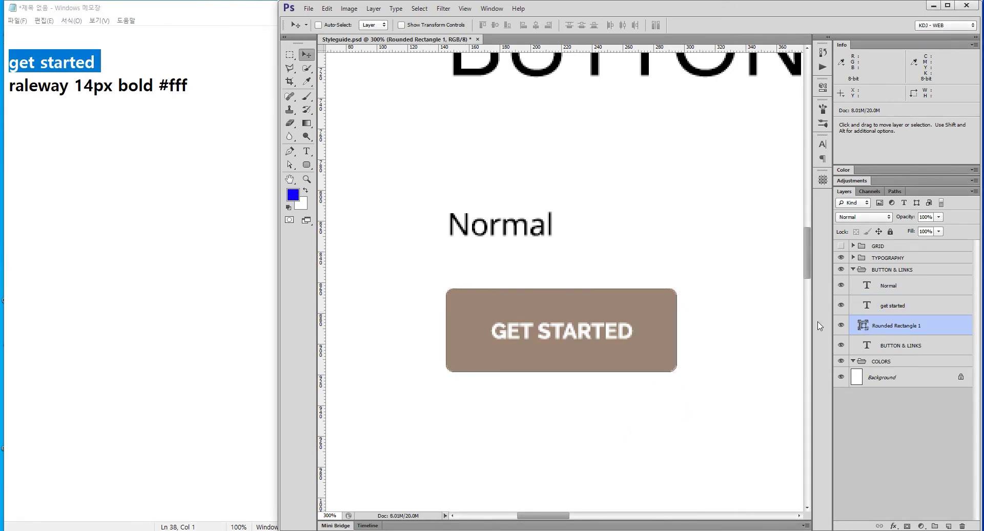
pyautogui.click(290, 165)
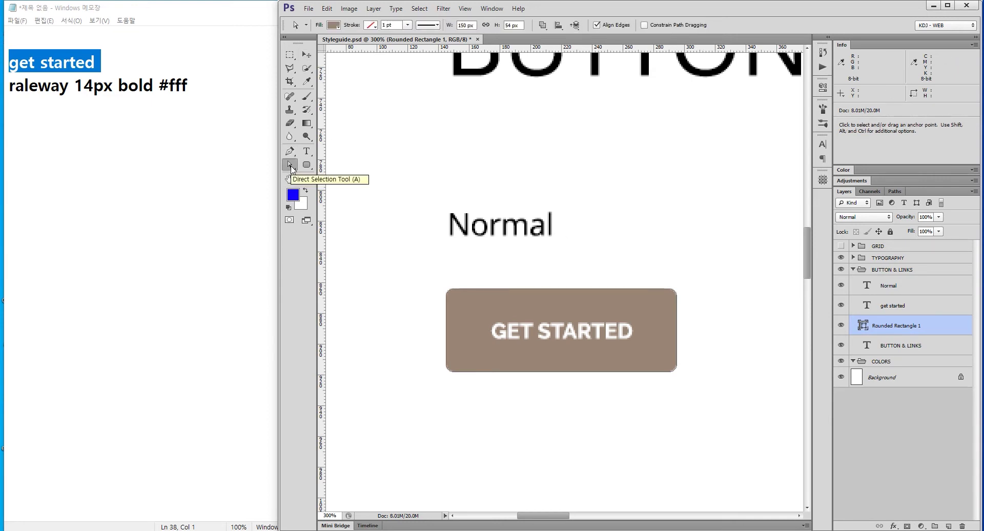
pyautogui.moveTo(701, 372)
pyautogui.mouseDown()
pyautogui.moveTo(657, 263)
pyautogui.moveTo(714, 367)
pyautogui.moveTo(651, 263)
pyautogui.moveTo(658, 281)
pyautogui.moveTo(721, 368)
pyautogui.moveTo(628, 263)
pyautogui.moveTo(648, 266)
pyautogui.moveTo(652, 253)
pyautogui.mouseUp()
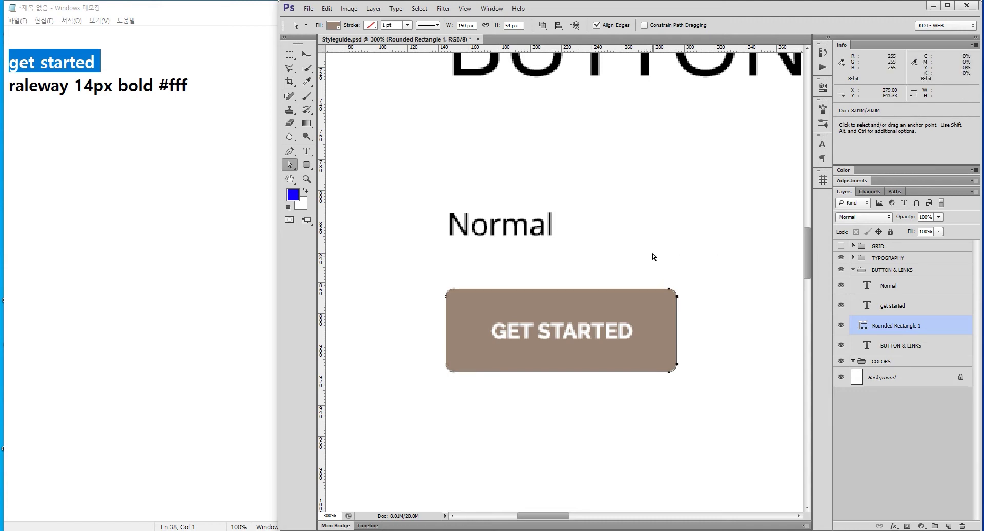
pyautogui.hotkey('shift', 'Left')
pyautogui.hotkey('shift', 'Left')
pyautogui.hotkey('shift', 'Left')
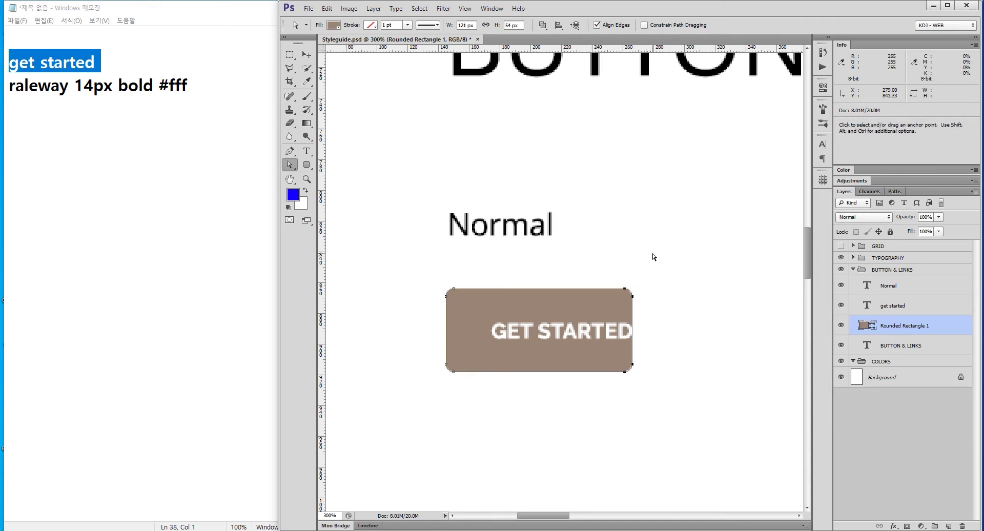
pyautogui.press('Right')
pyautogui.hotkey('shift', 'Right')
pyautogui.hotkey('shift', 'Right')
pyautogui.hotkey('shift', 'Right')
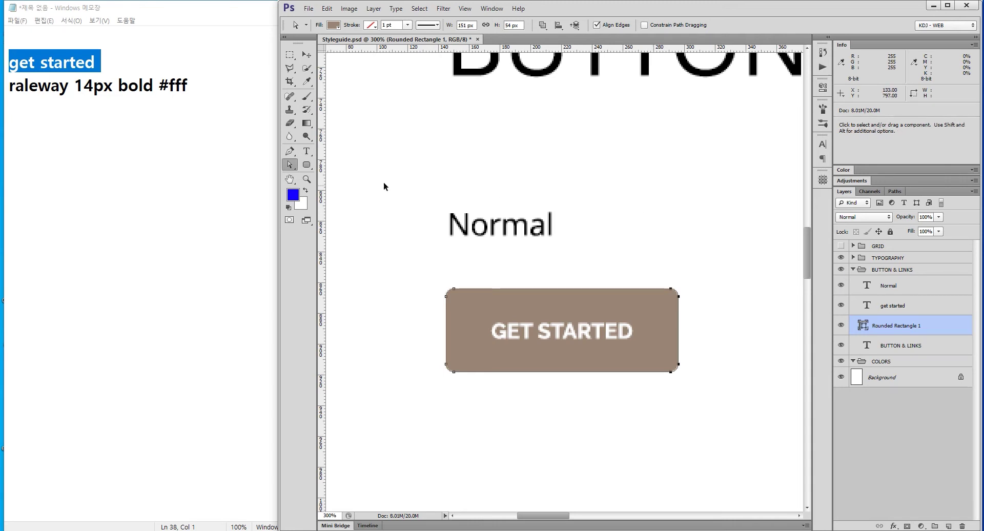
# Circle the button's right side with on-screen annotations, then clear them and deselect the path.
pyautogui.hotkey('ctrl', 'shift', 'p')
pyautogui.moveTo(283, 155); pyautogui.dragTo(303, 176)
pyautogui.click(68, 57)
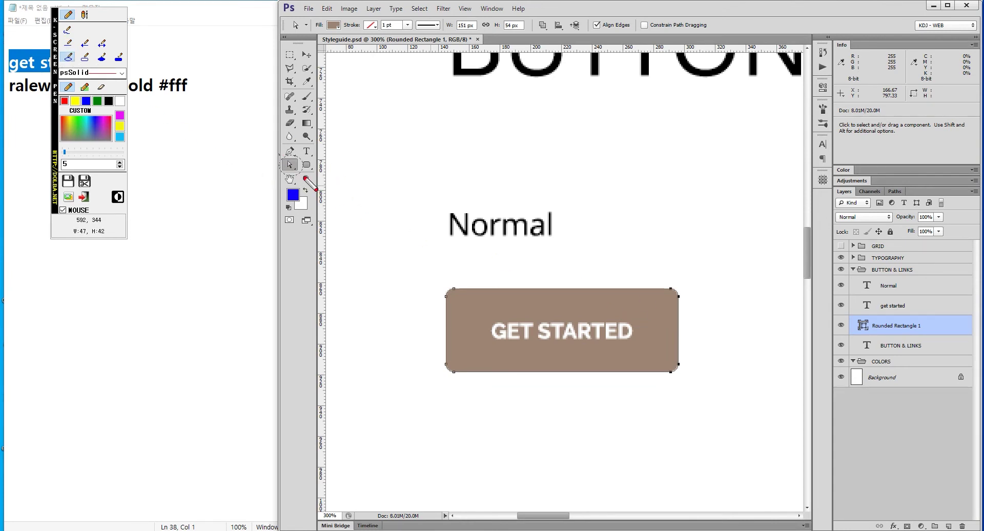
pyautogui.moveTo(734, 430); pyautogui.dragTo(619, 241)
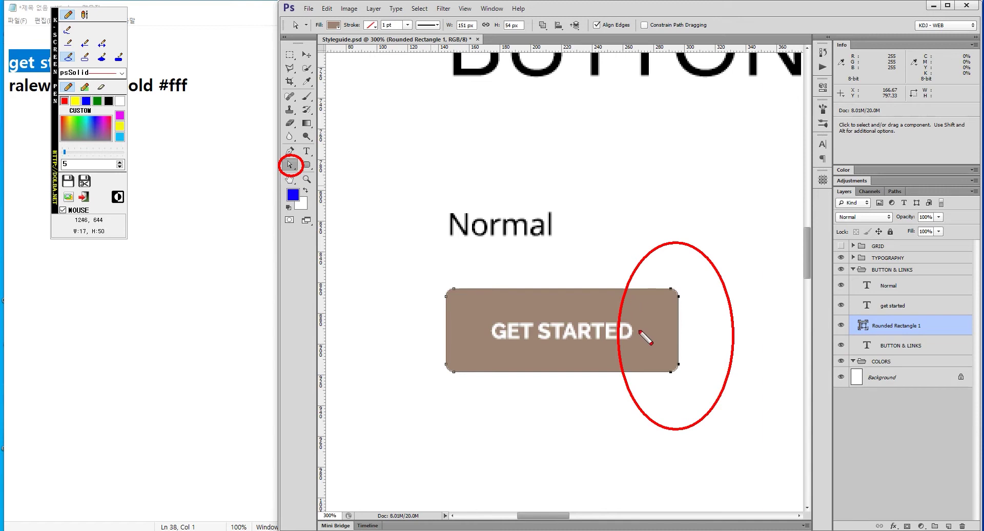
pyautogui.moveTo(676, 354); pyautogui.dragTo(629, 301)
pyautogui.press('Escape')
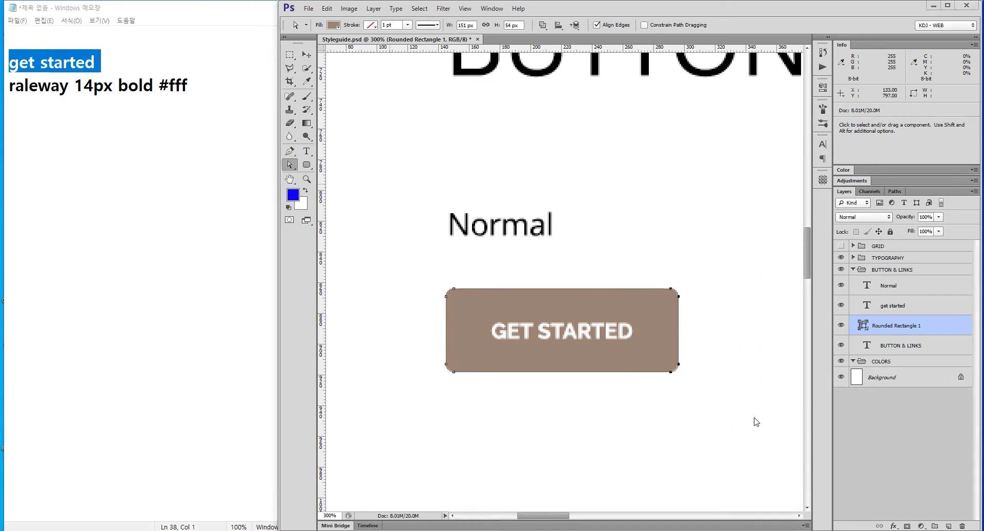
pyautogui.click(755, 418)
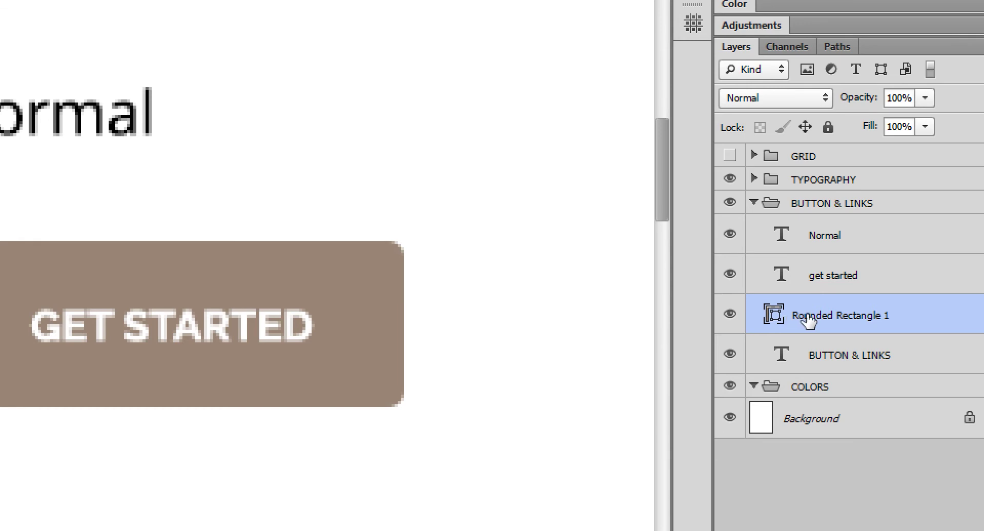
# Rename Rounded Rectangle 1 to 'btn bg' and group it with the get started layer.
pyautogui.doubleClick(832, 315)
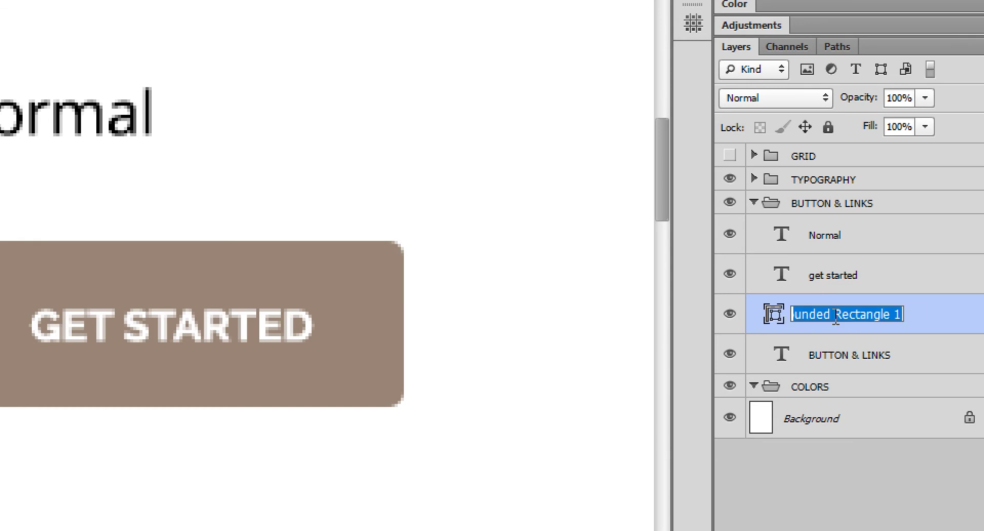
pyautogui.write('btn')
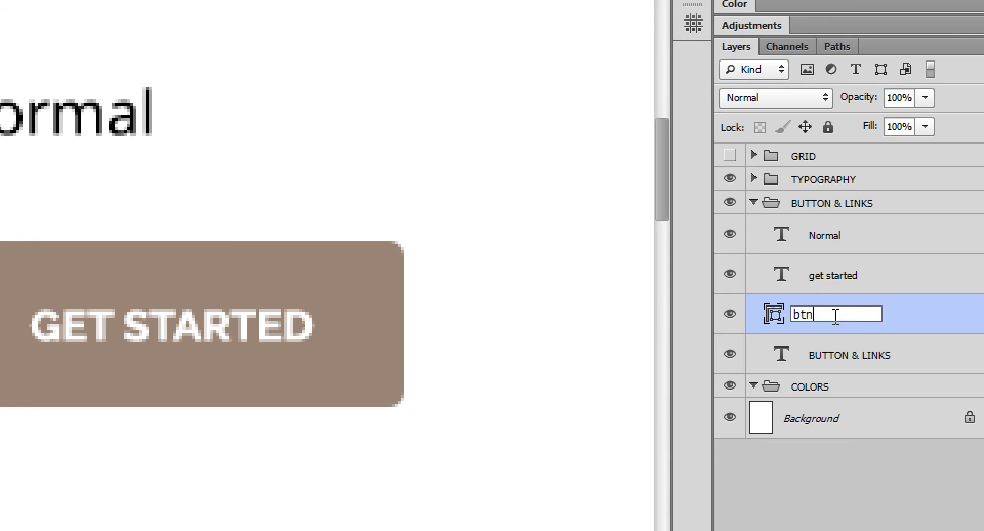
pyautogui.write(' bg')
pyautogui.press('Return')
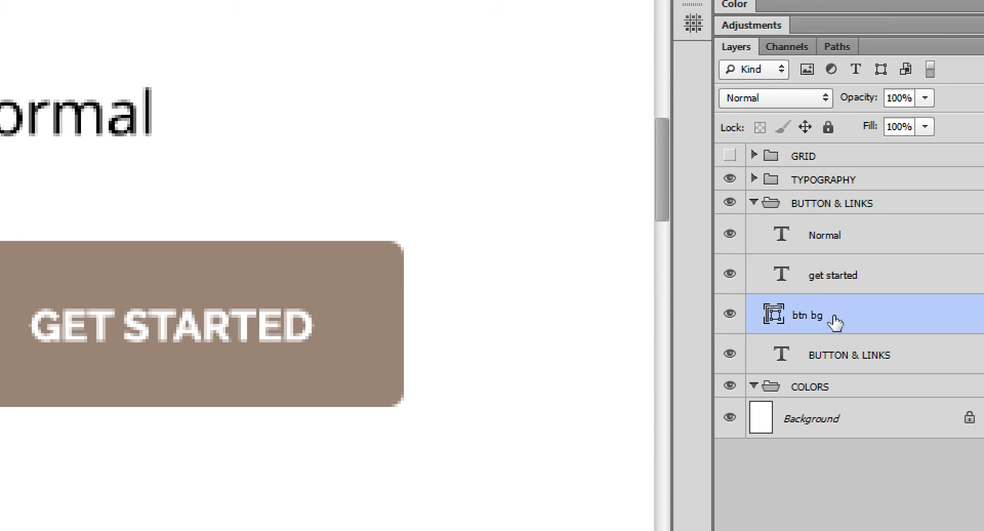
pyautogui.keyDown('shift'); pyautogui.click(848, 284); pyautogui.keyUp('shift')
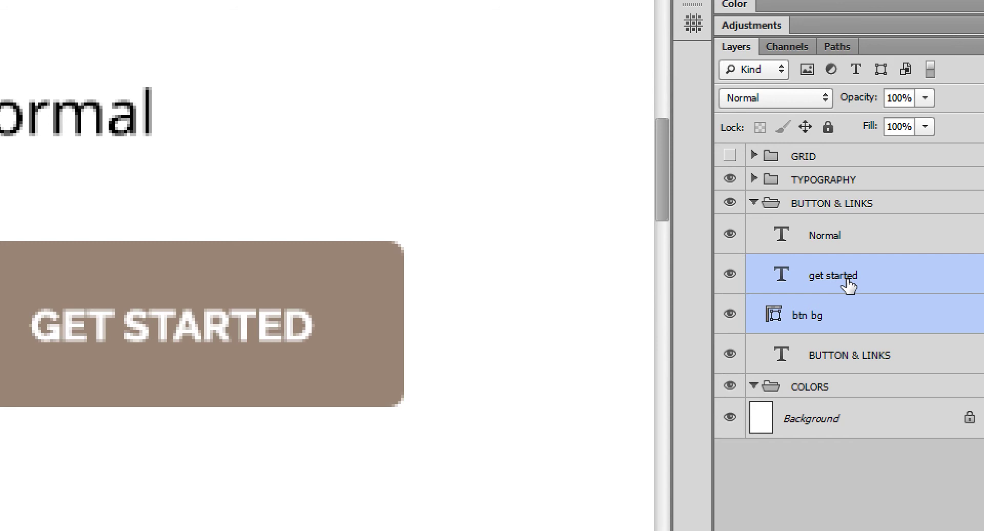
pyautogui.hotkey('ctrl', 'g')
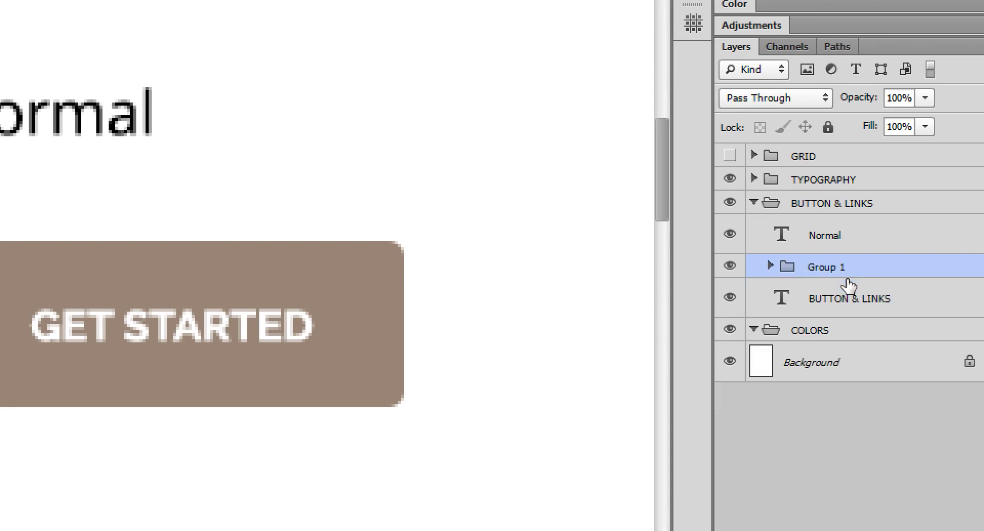
# Move the Normal heading into the group and name the group 'normal btn'.
pyautogui.doubleClick(841, 267)
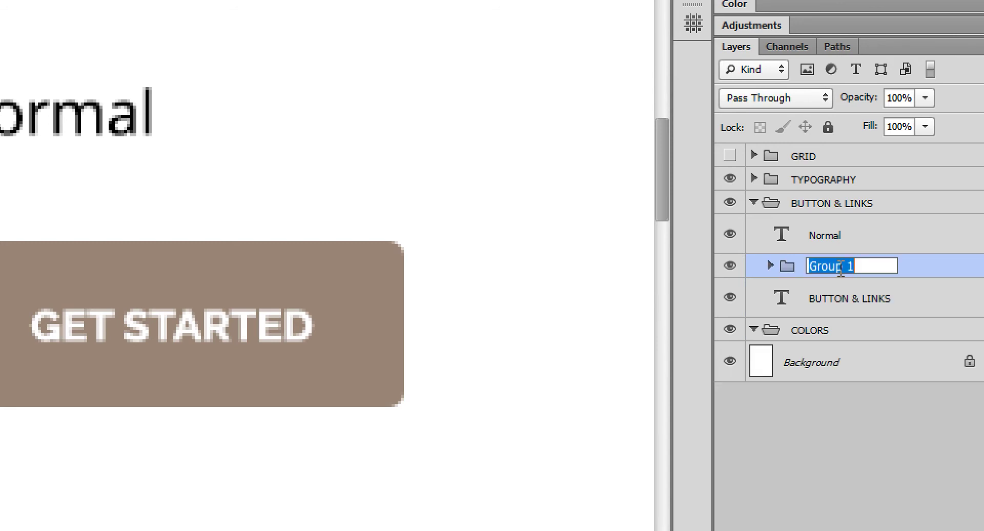
pyautogui.write('btn')
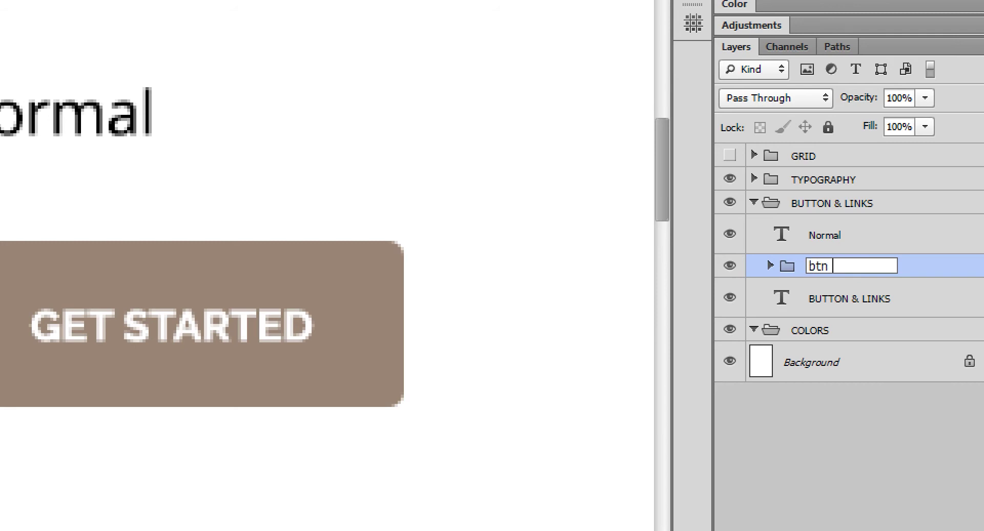
pyautogui.write(' -no')
pyautogui.press('Escape')
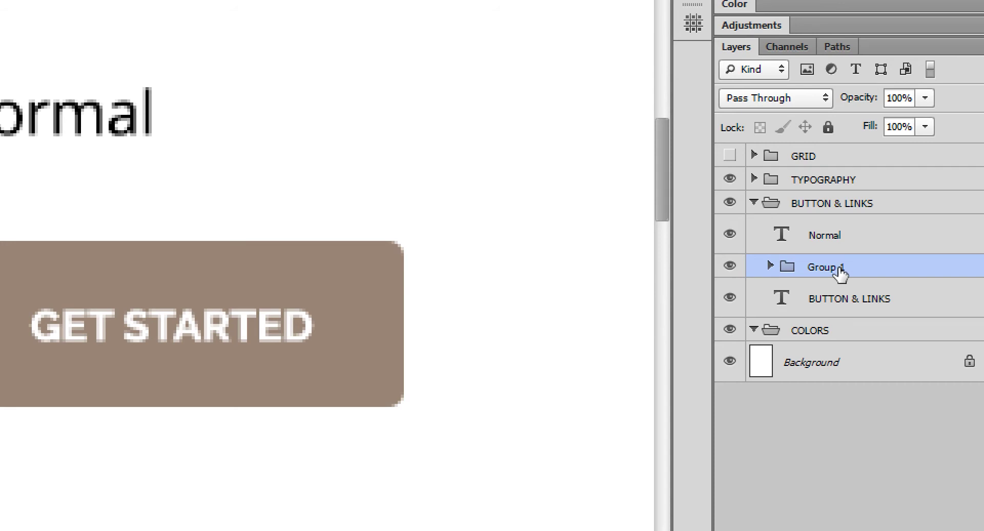
pyautogui.moveTo(825, 237); pyautogui.dragTo(838, 266)
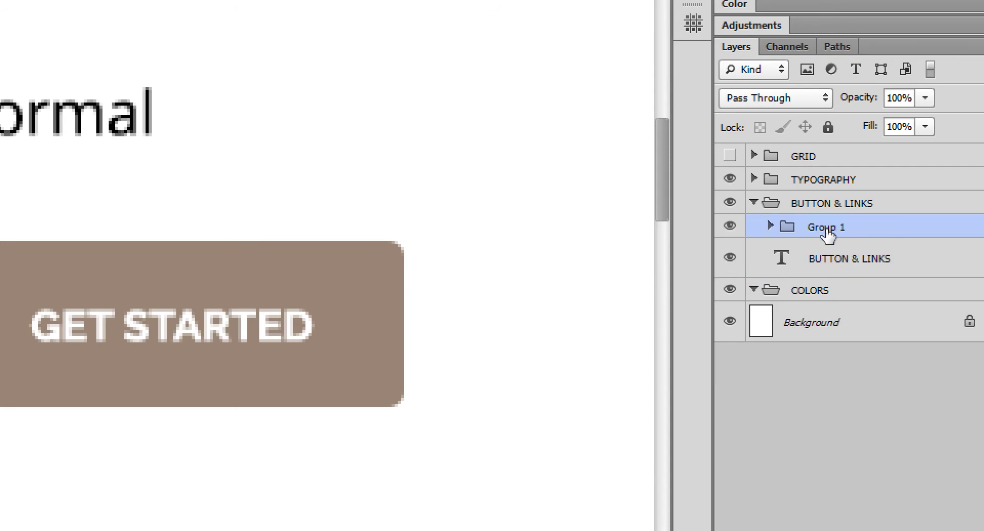
pyautogui.doubleClick(828, 226)
pyautogui.write('n')
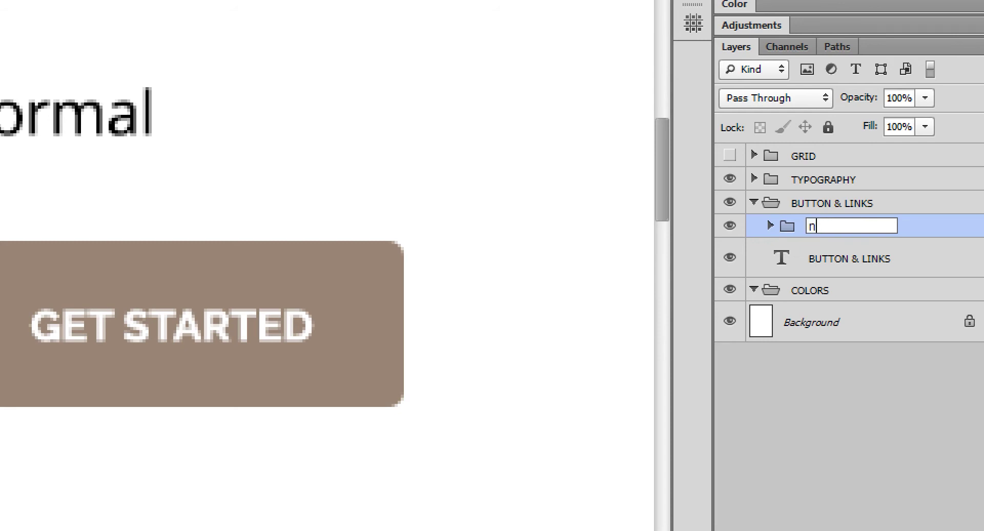
pyautogui.write('or')
pyautogui.write('mal bt')
pyautogui.write('n')
pyautogui.press('Return')
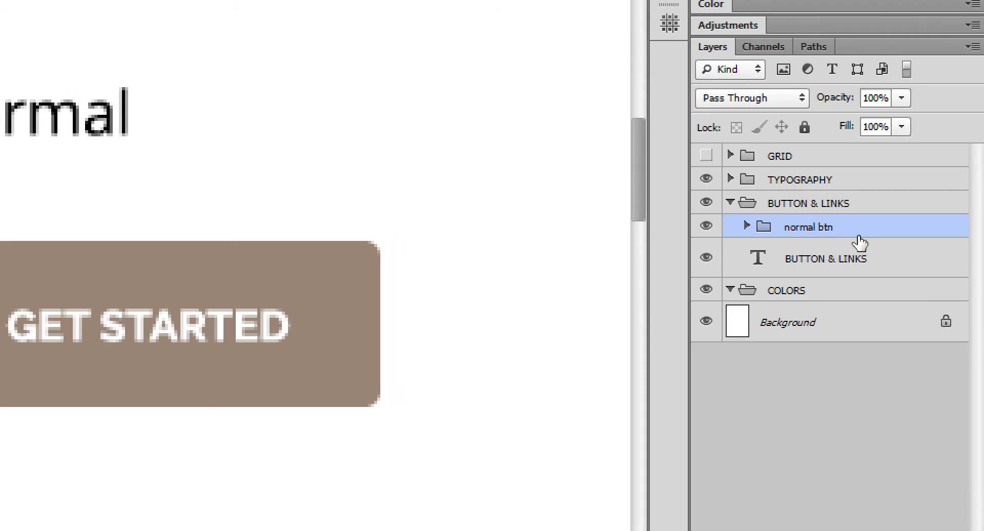
# Expand normal btn and move the Normal layer to the top of the group.
pyautogui.click(747, 226)
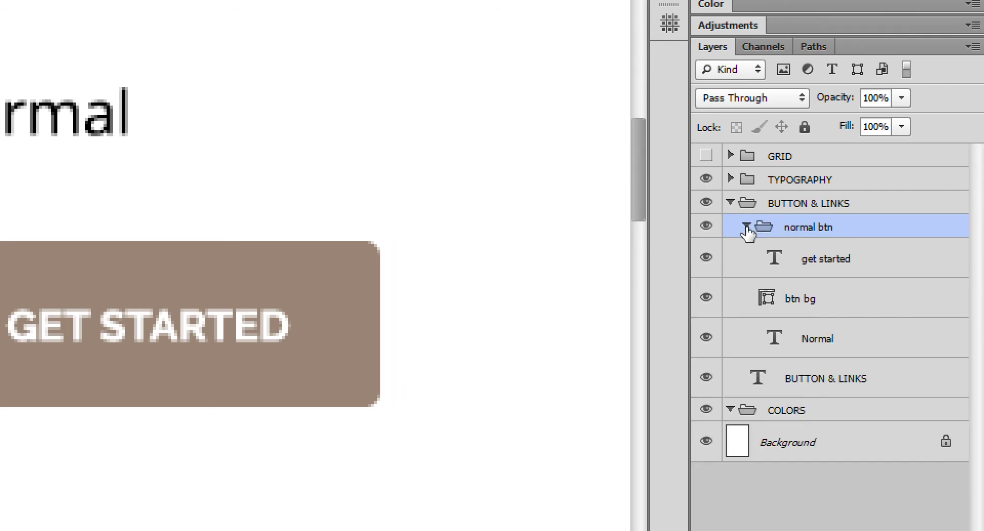
pyautogui.moveTo(820, 336); pyautogui.dragTo(817, 245)
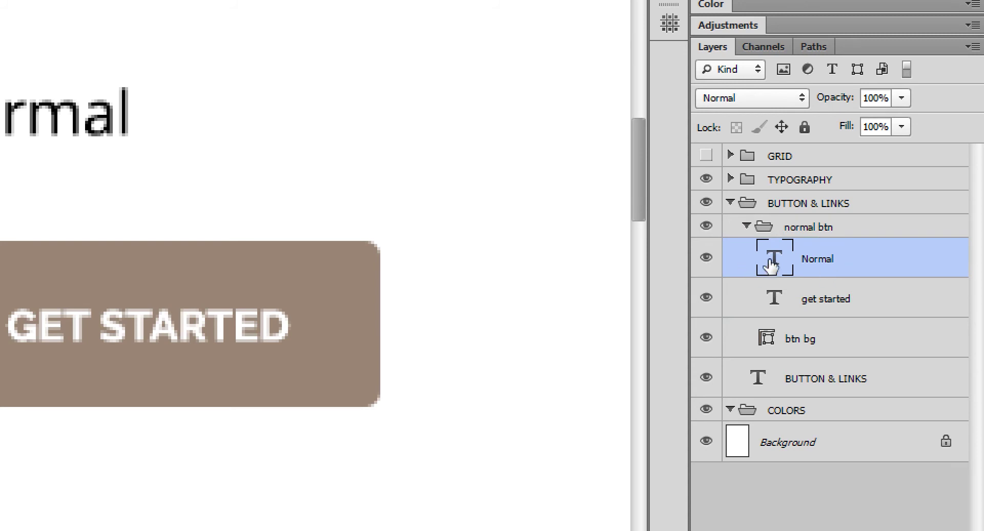
pyautogui.click(832, 303)
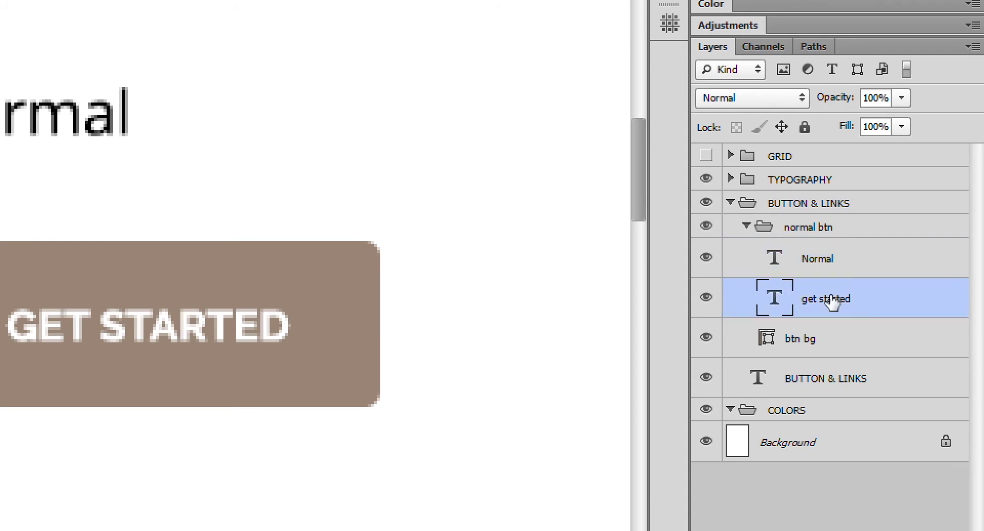
pyautogui.click(825, 341)
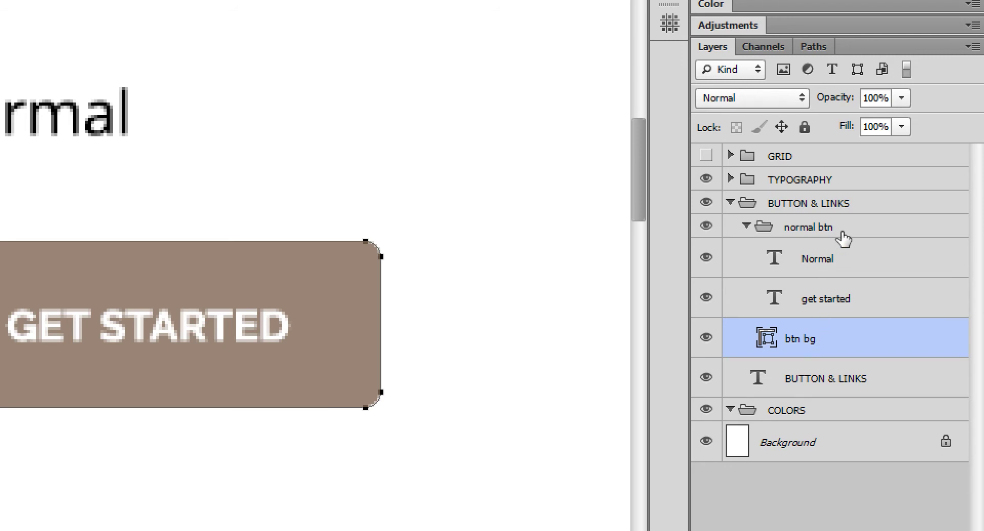
pyautogui.click(843, 238)
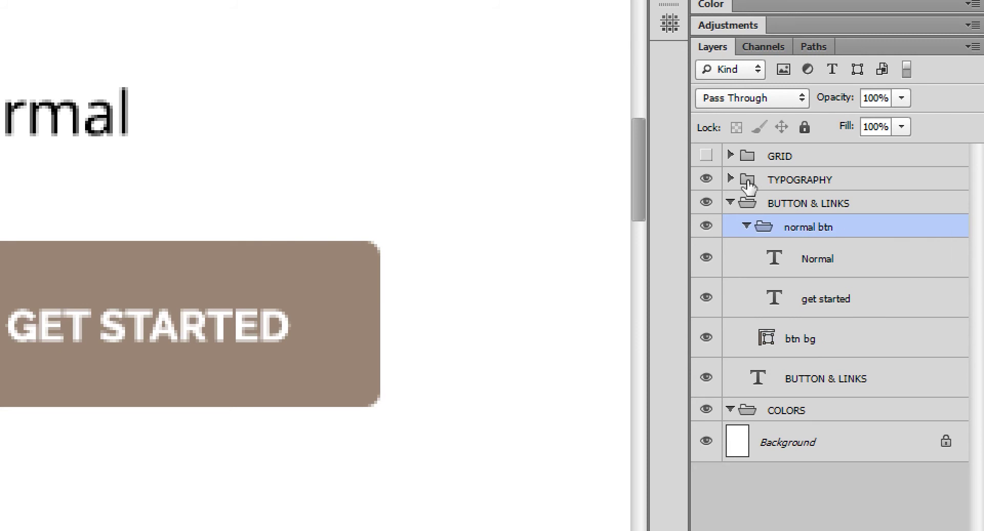
# Toggle the normal btn group's visibility on and off to check the button.
pyautogui.click(708, 228)
pyautogui.click(708, 226)
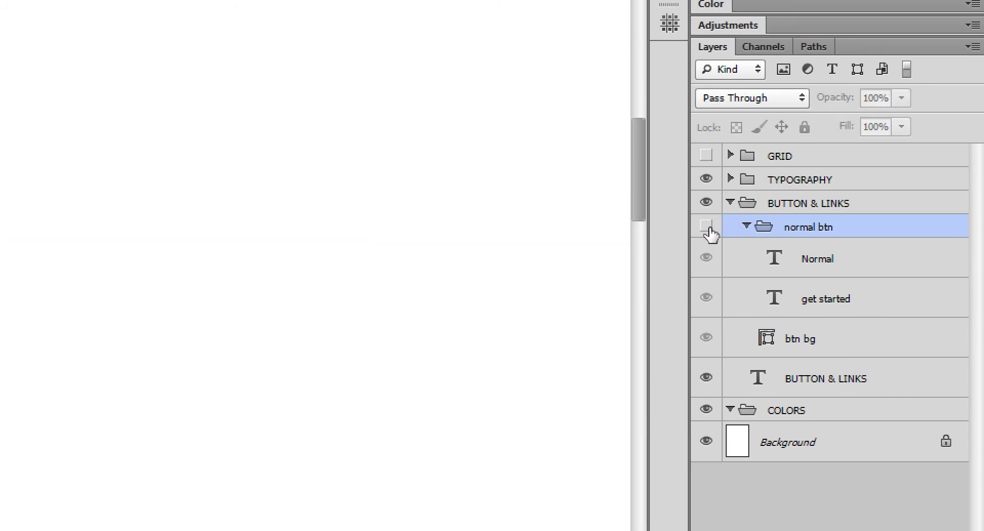
pyautogui.click(707, 227)
pyautogui.click(707, 227)
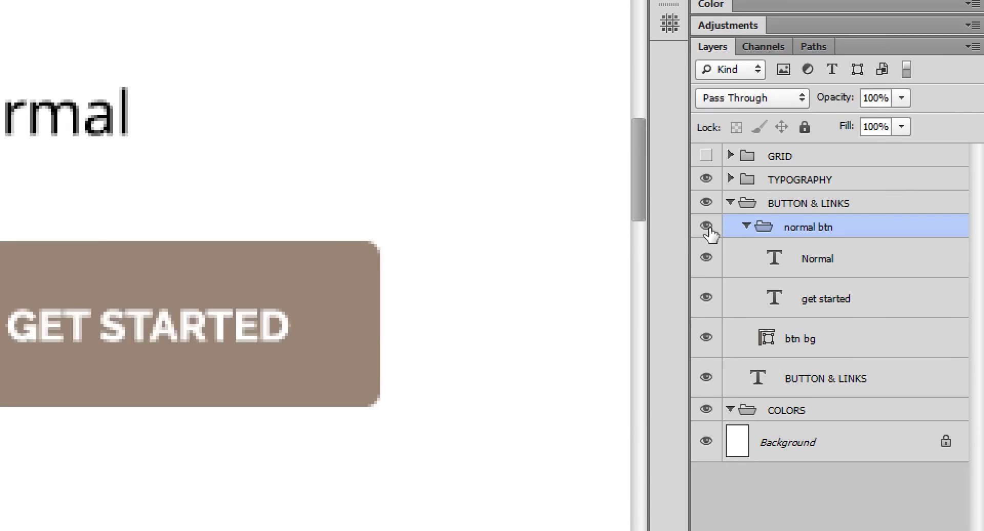
pyautogui.click(707, 226)
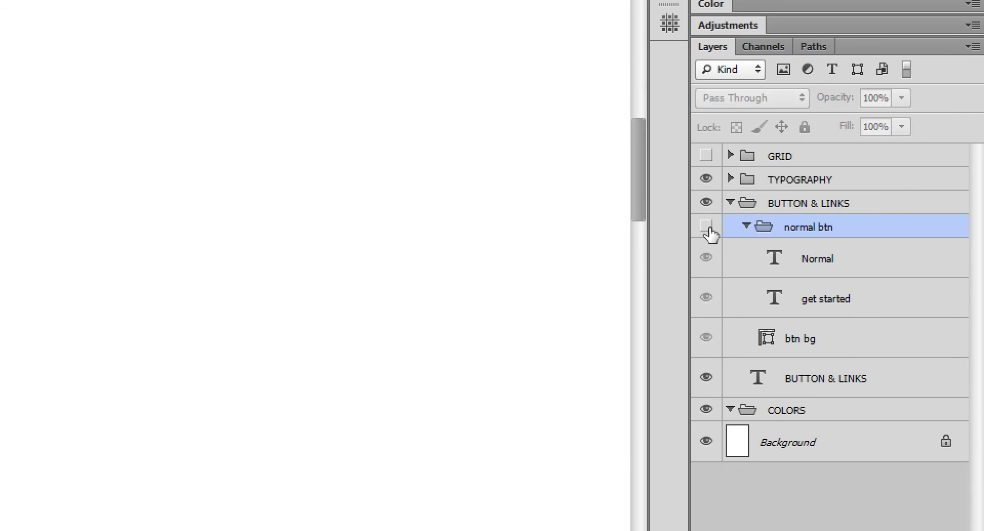
pyautogui.click(708, 227)
pyautogui.click(707, 227)
pyautogui.click(707, 227)
pyautogui.click(707, 226)
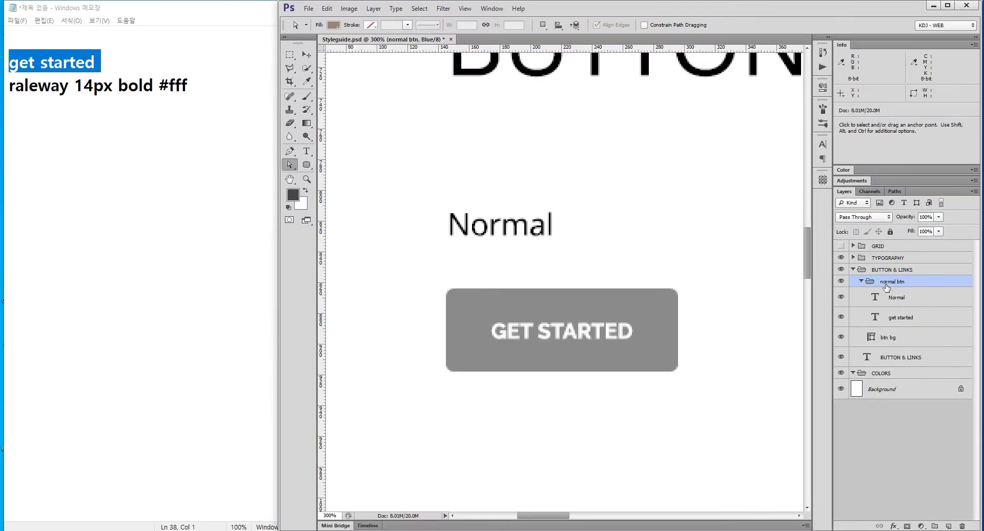
# Collapse the normal btn group in the Layers panel.
pyautogui.click(901, 316)
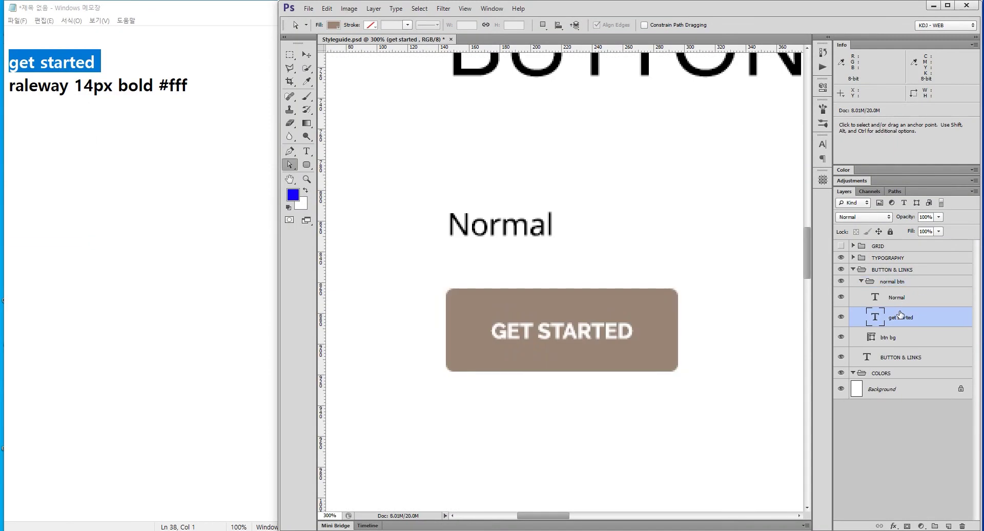
pyautogui.click(897, 271)
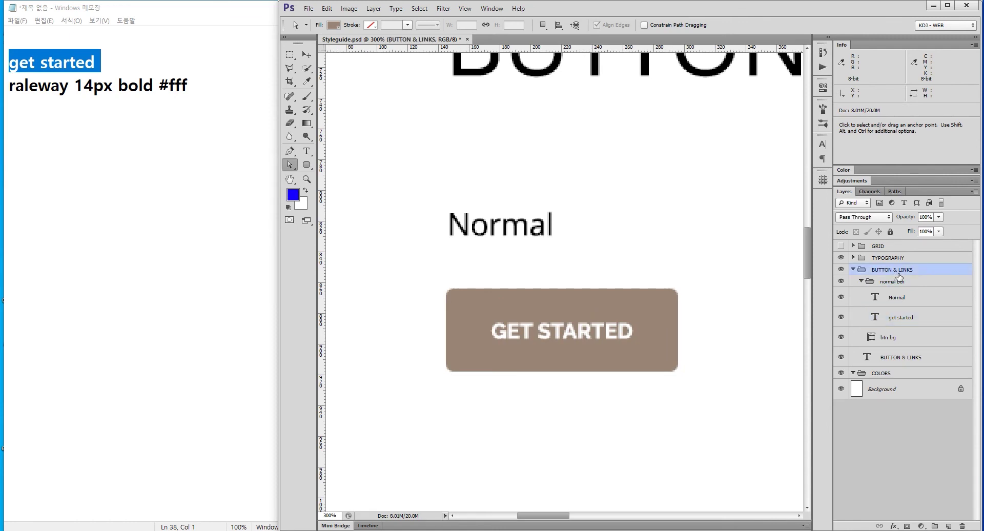
pyautogui.click(898, 282)
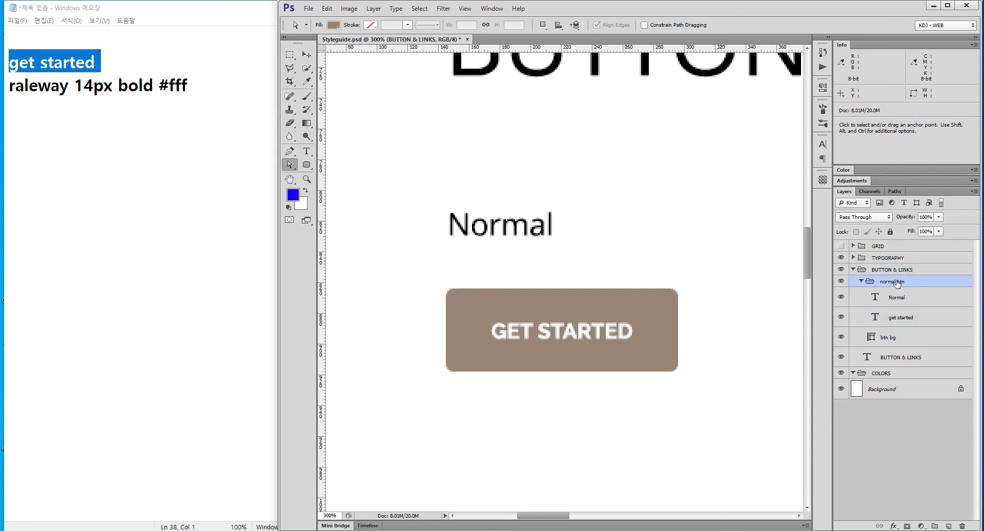
pyautogui.click(861, 282)
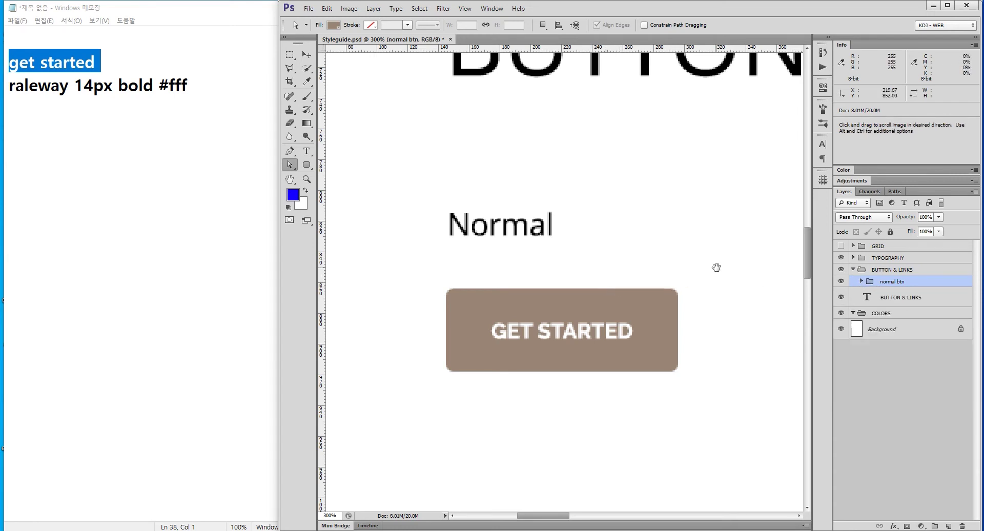
# Alt-drag a duplicate of the button group to the right of the original.
pyautogui.moveTo(715, 267); pyautogui.dragTo(602, 247)
pyautogui.click(307, 55)
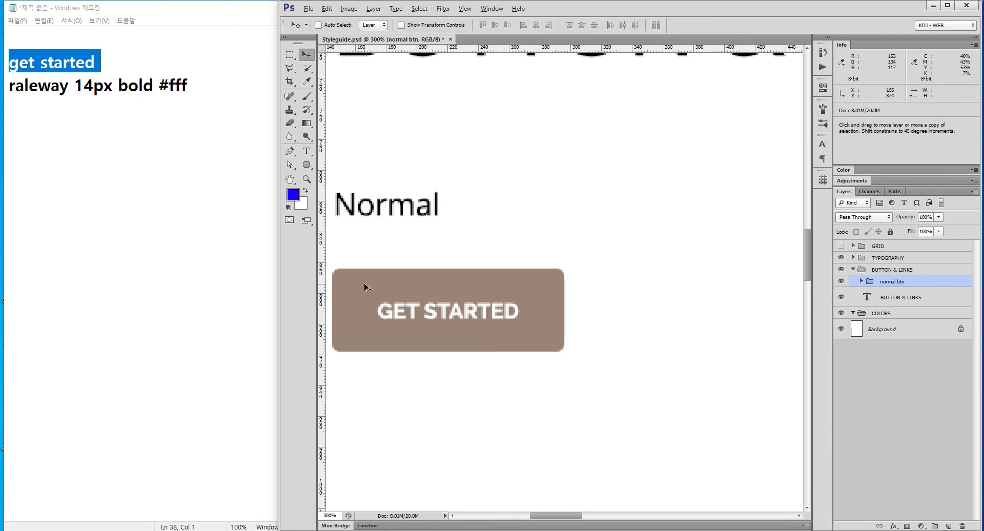
pyautogui.moveTo(364, 283); pyautogui.dragTo(652, 285)
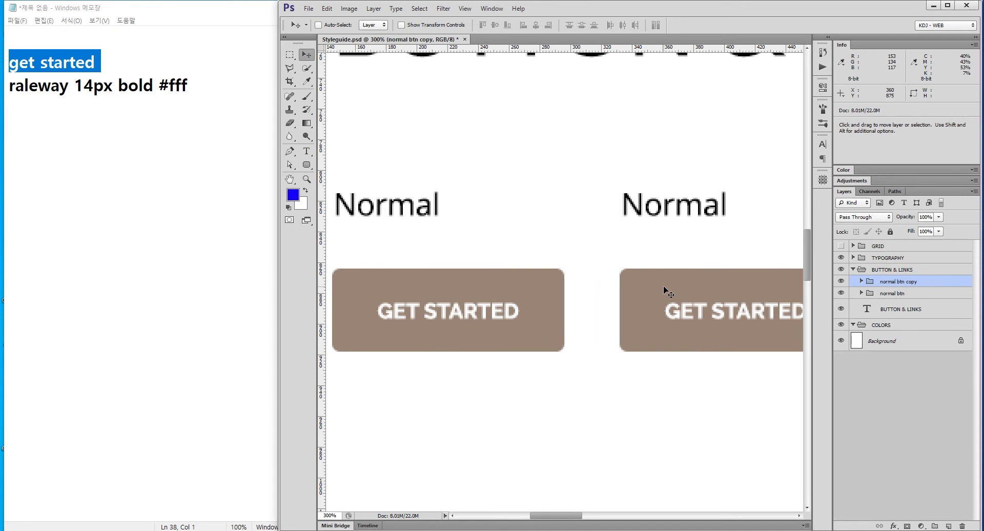
pyautogui.hotkey('ctrl', '-')
pyautogui.hotkey('ctrl', '-')
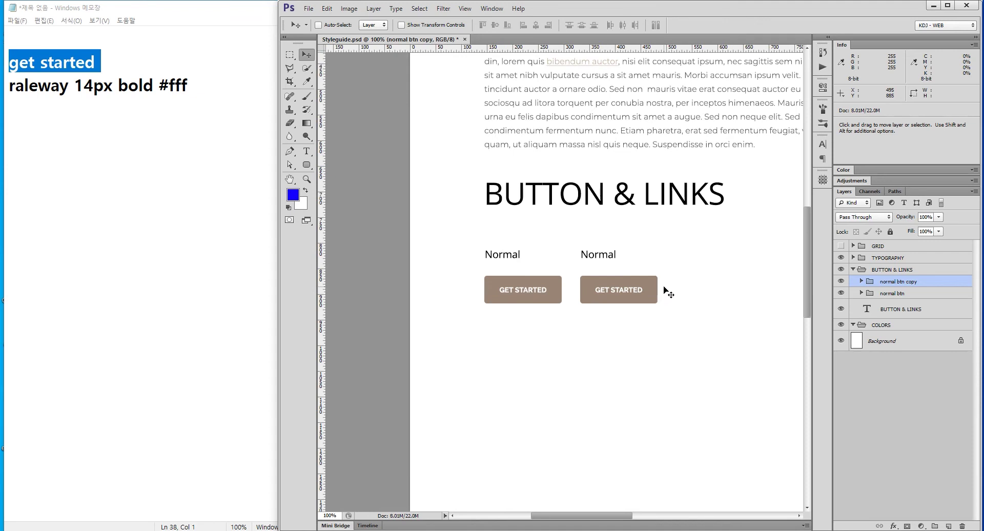
pyautogui.moveTo(692, 248); pyautogui.dragTo(593, 288)
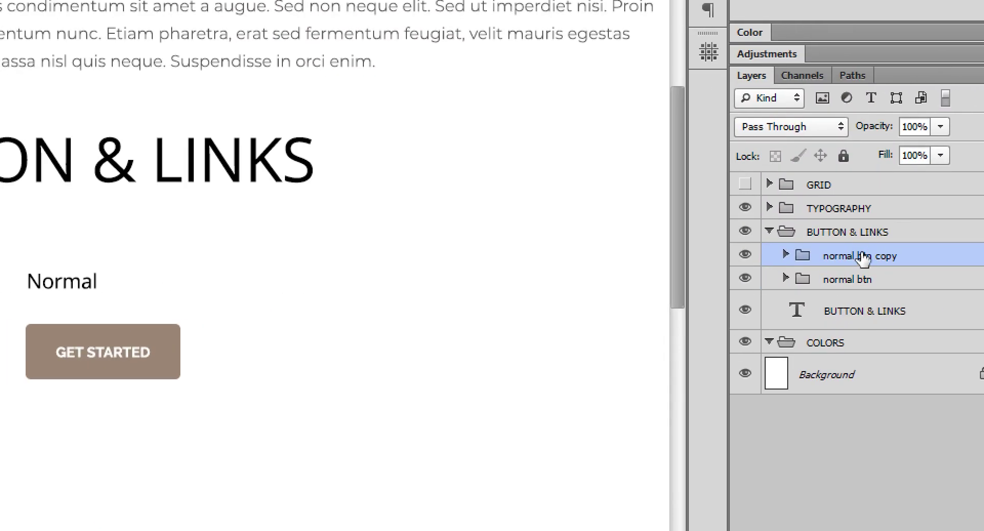
# Rename the copied group to 'hover btn'.
pyautogui.doubleClick(901, 281)
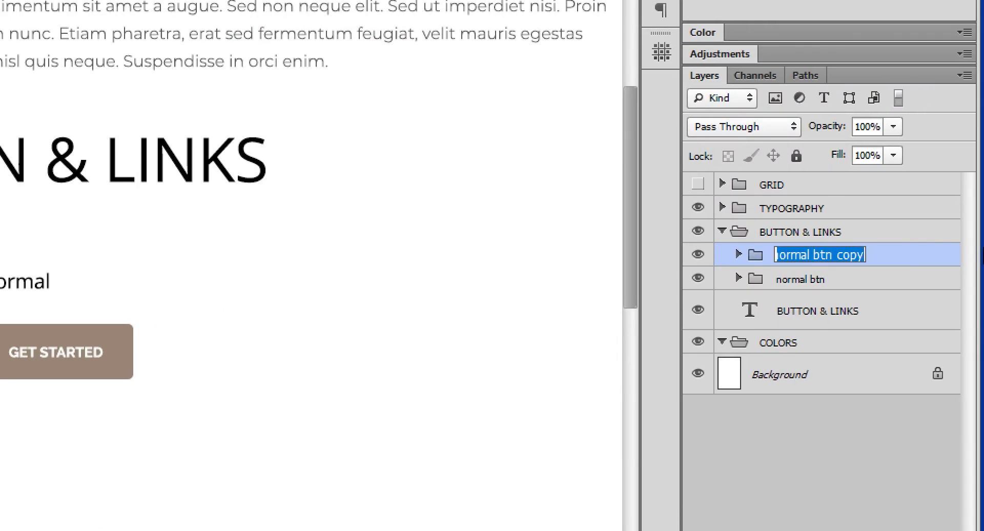
pyautogui.write('hov')
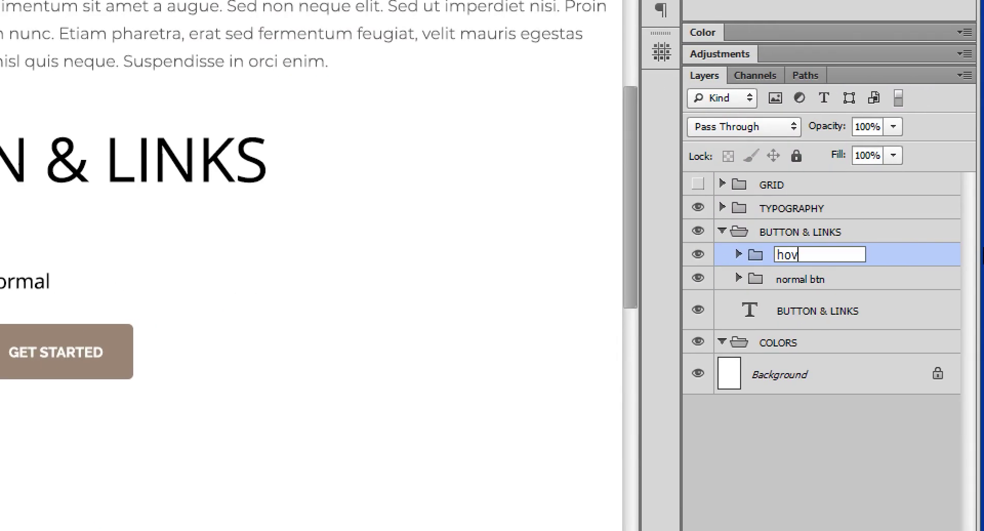
pyautogui.write('e btn')
pyautogui.press('Return')
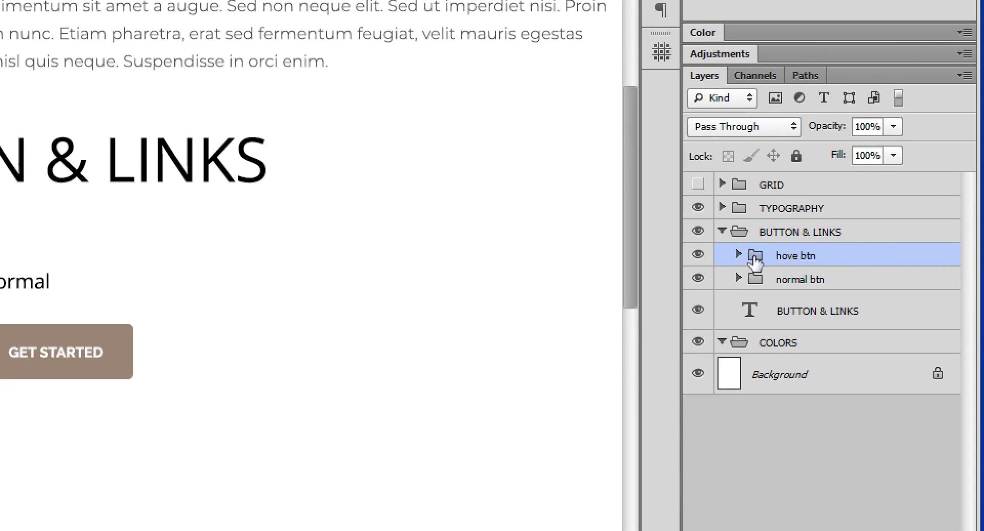
pyautogui.doubleClick(802, 256)
pyautogui.click(803, 256)
pyautogui.write('5')
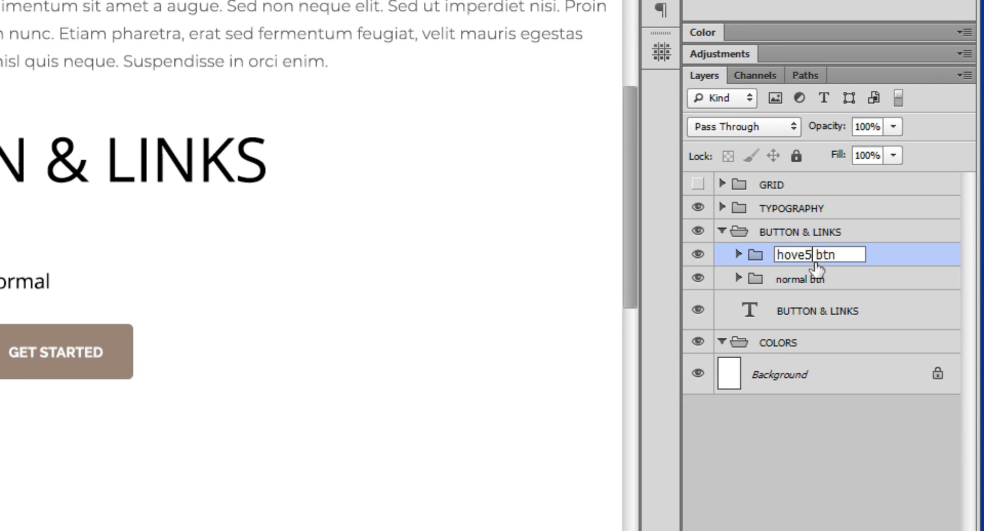
pyautogui.press('BackSpace')
pyautogui.write('r')
pyautogui.press('Return')
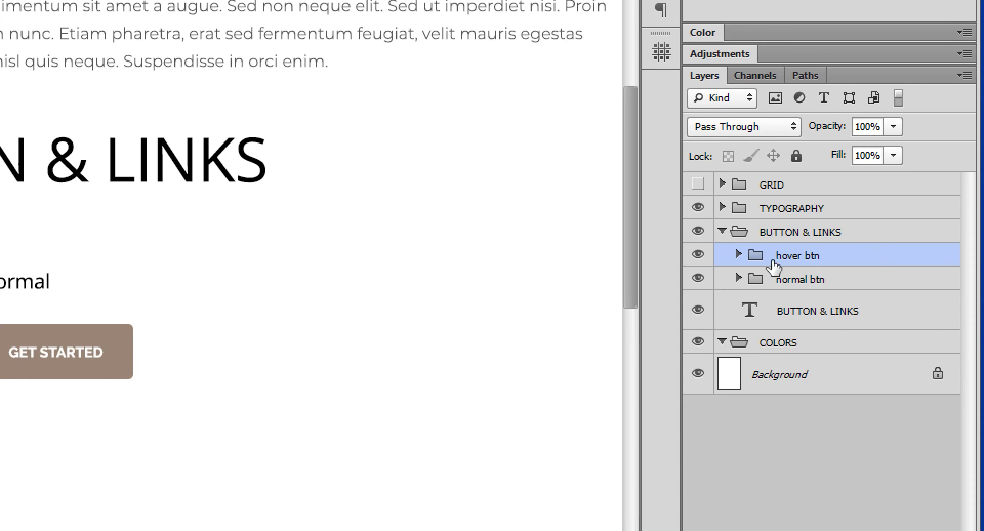
# Check the hover btn group's visibility, bring both buttons into view, and expand the group.
pyautogui.click(698, 255)
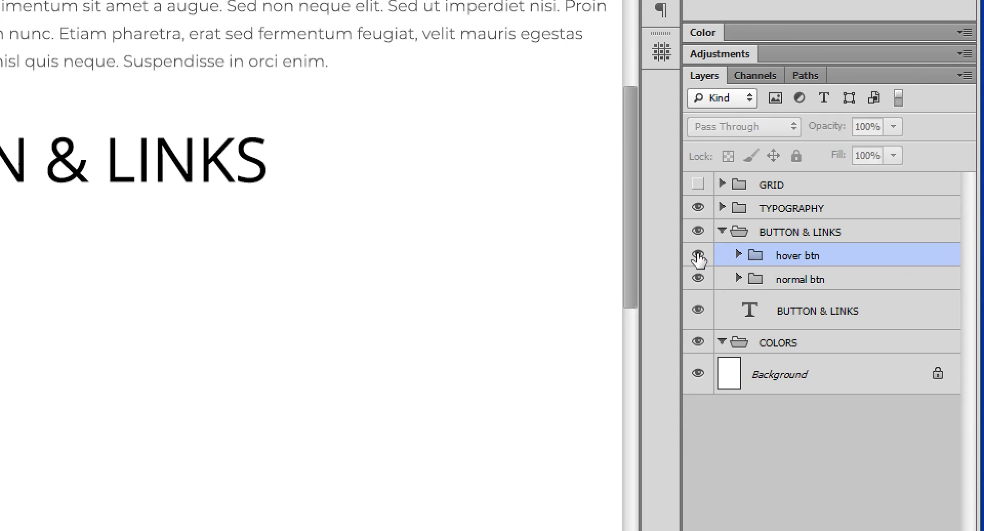
pyautogui.click(698, 255)
pyautogui.moveTo(297, 322); pyautogui.dragTo(487, 256)
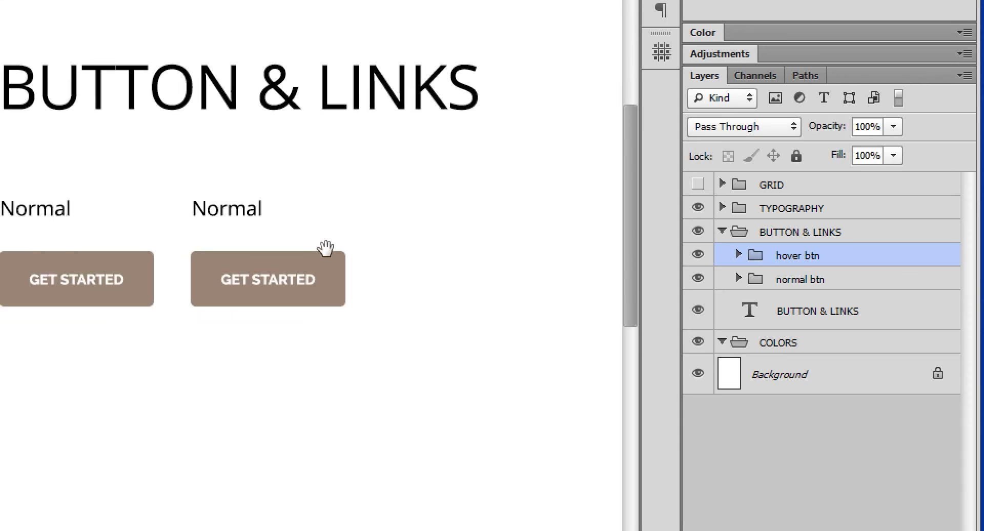
pyautogui.moveTo(323, 246); pyautogui.dragTo(513, 246)
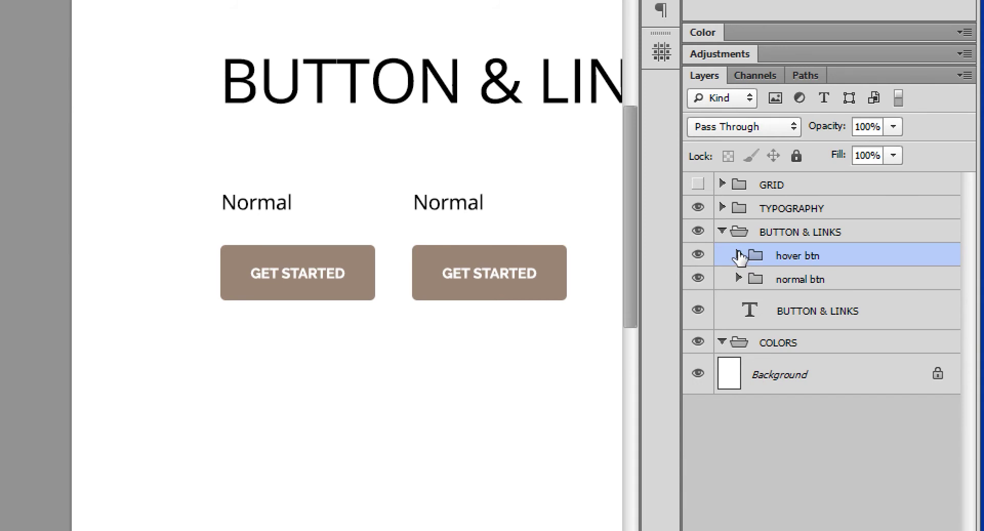
pyautogui.click(738, 254)
# Select the hover button's btn bg layer, check its visibility, and open the layer effects list.
pyautogui.click(818, 377)
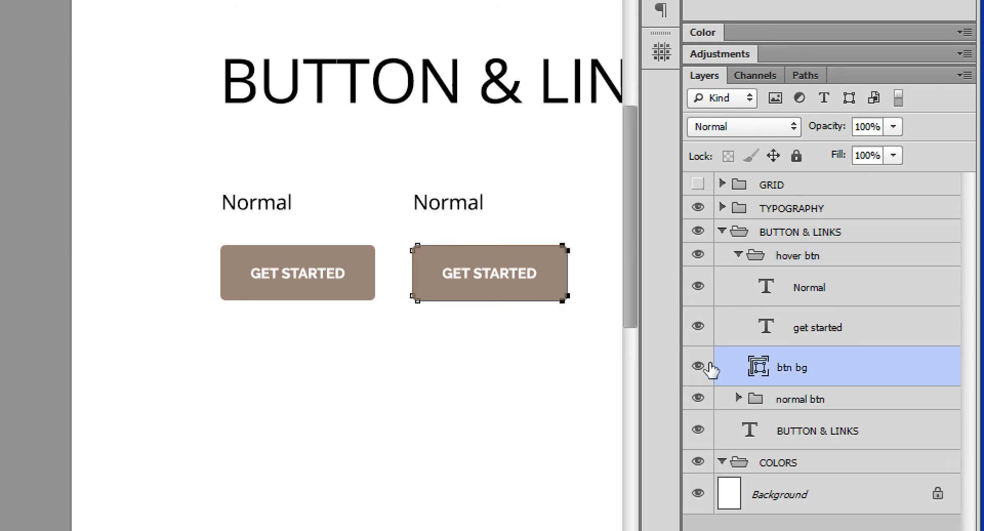
pyautogui.click(703, 366)
pyautogui.click(698, 366)
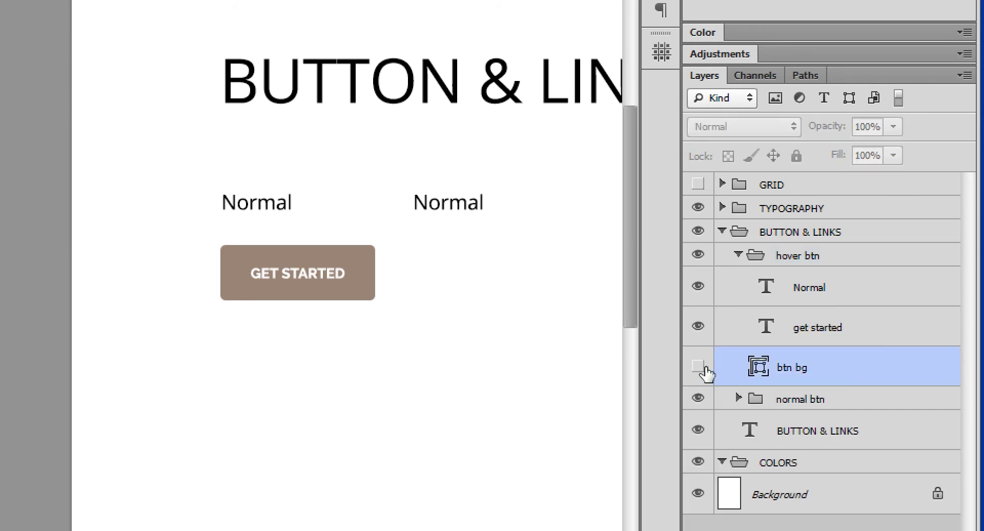
pyautogui.click(698, 366)
pyautogui.click(699, 372)
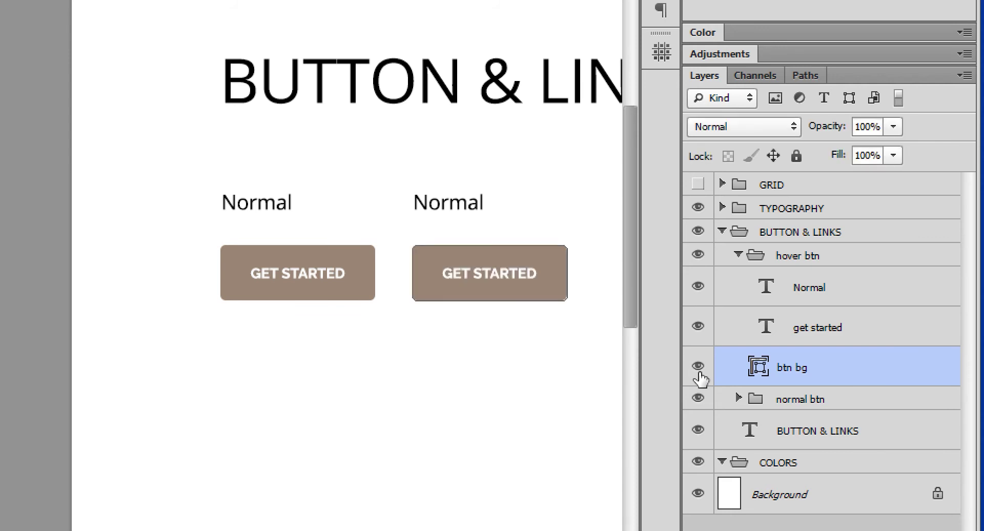
pyautogui.click(699, 373)
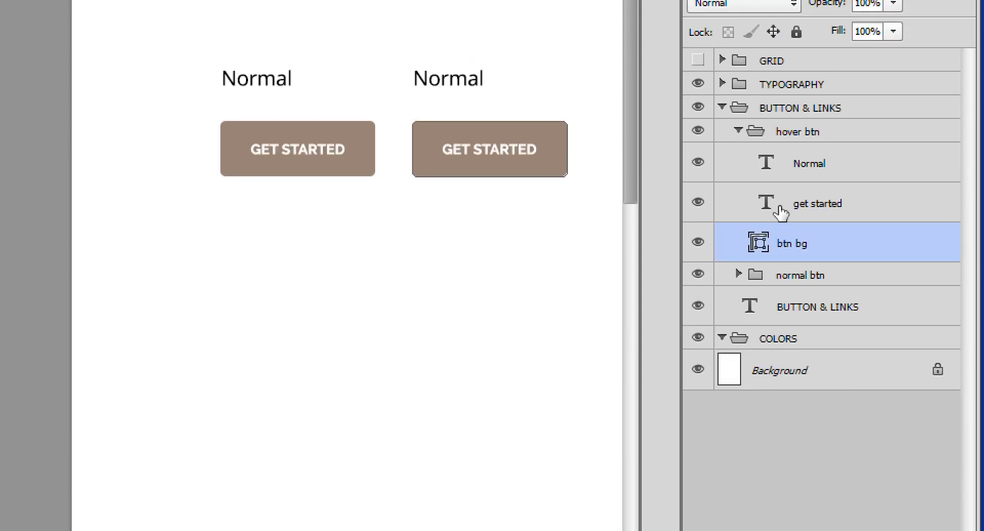
pyautogui.click(699, 243)
pyautogui.click(699, 243)
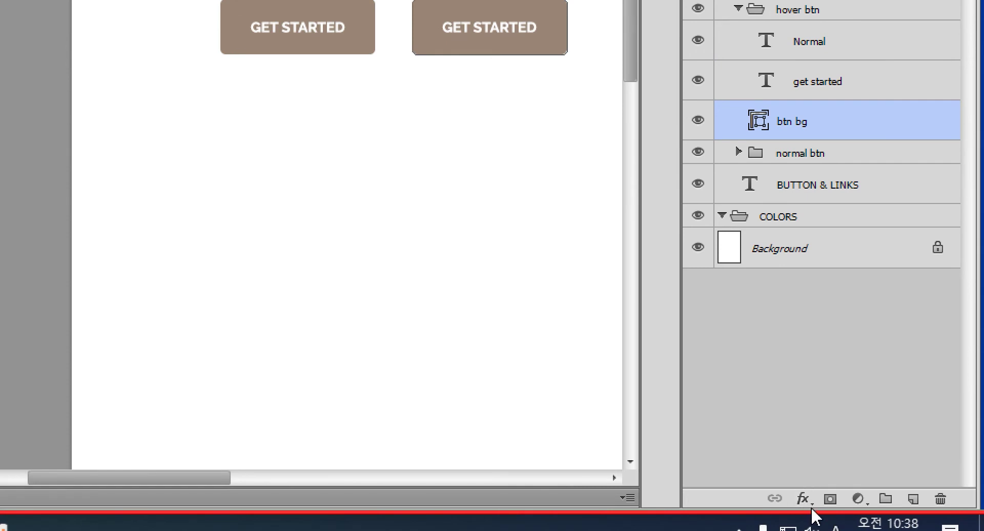
pyautogui.click(803, 500)
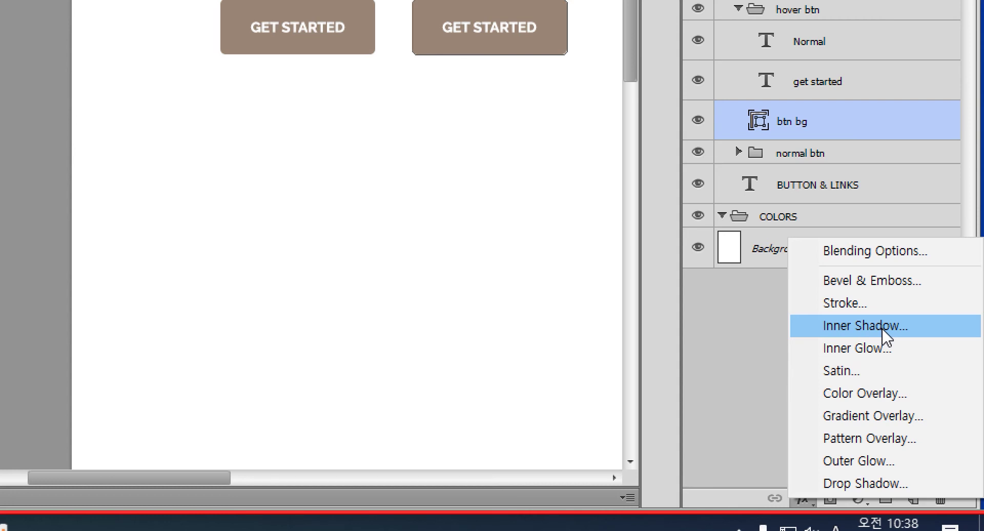
# Add an Inner Shadow at -98° angle with 3 px distance and 0 px size.
pyautogui.click(884, 332)
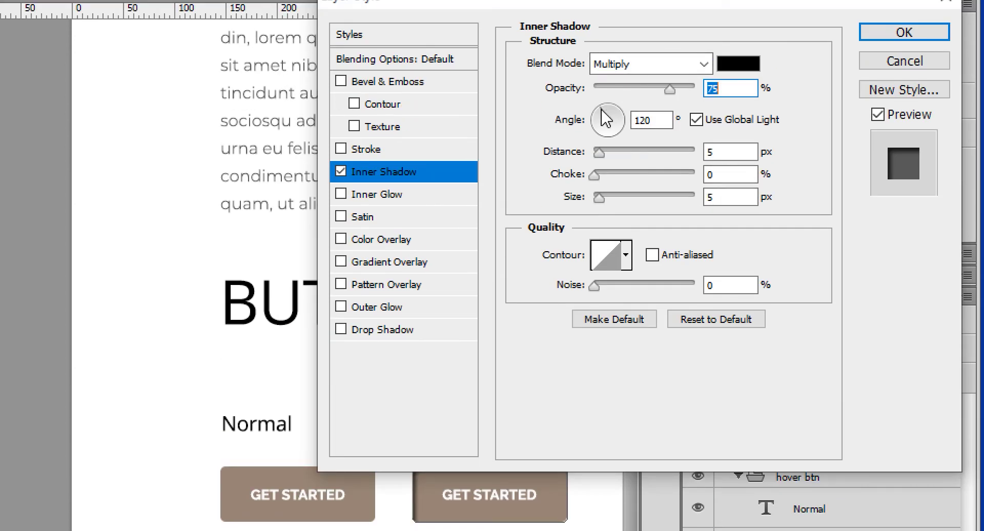
pyautogui.moveTo(603, 110); pyautogui.dragTo(609, 193)
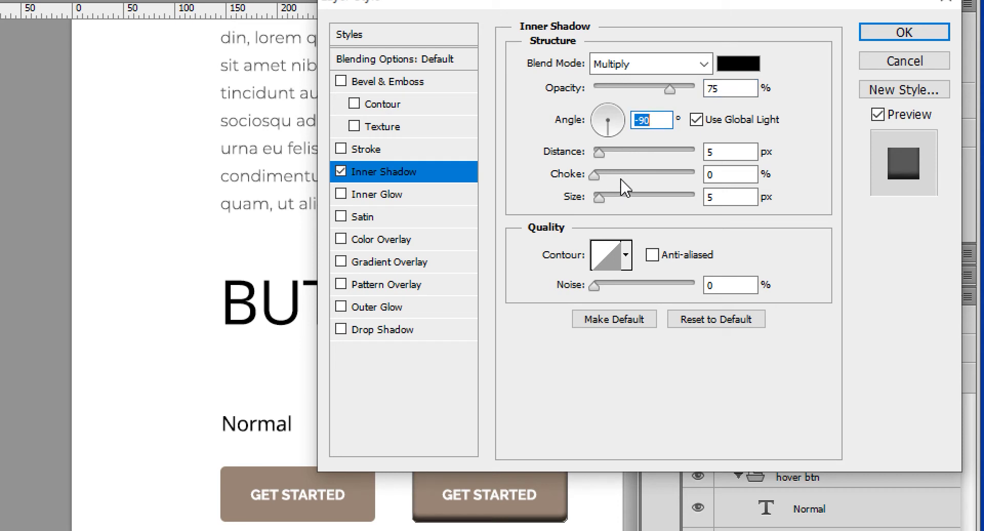
pyautogui.click(738, 152)
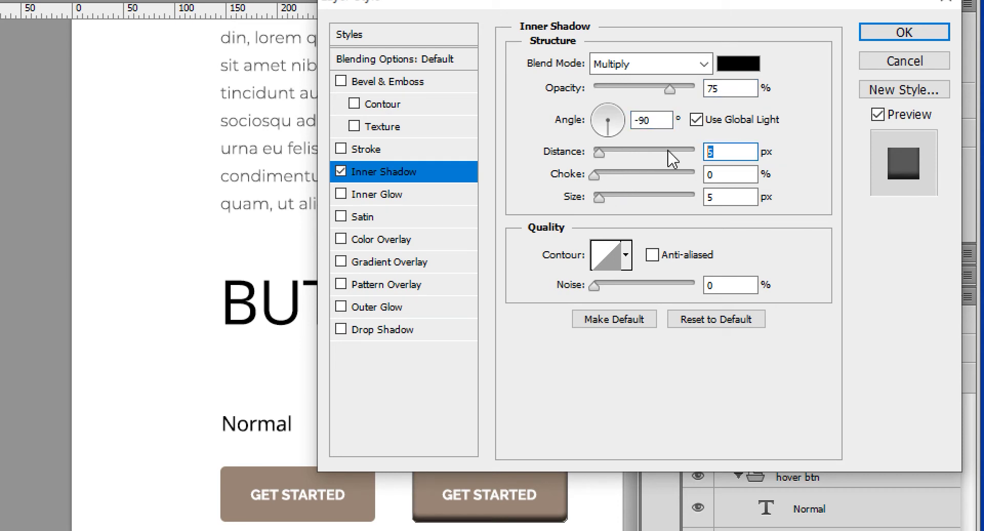
pyautogui.write('3')
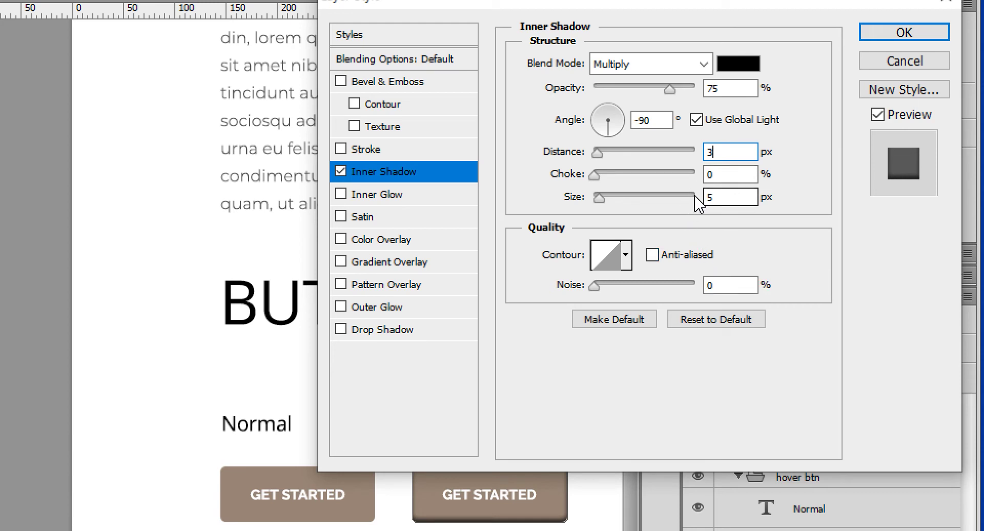
pyautogui.doubleClick(710, 197)
pyautogui.write('0')
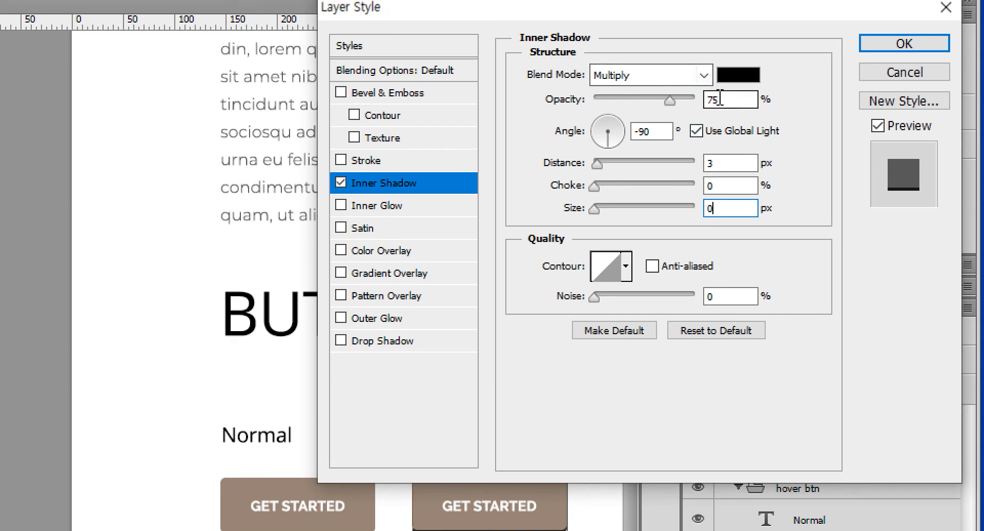
# Set the inner shadow opacity to 40% and apply the layer style.
pyautogui.moveTo(718, 99); pyautogui.dragTo(698, 101)
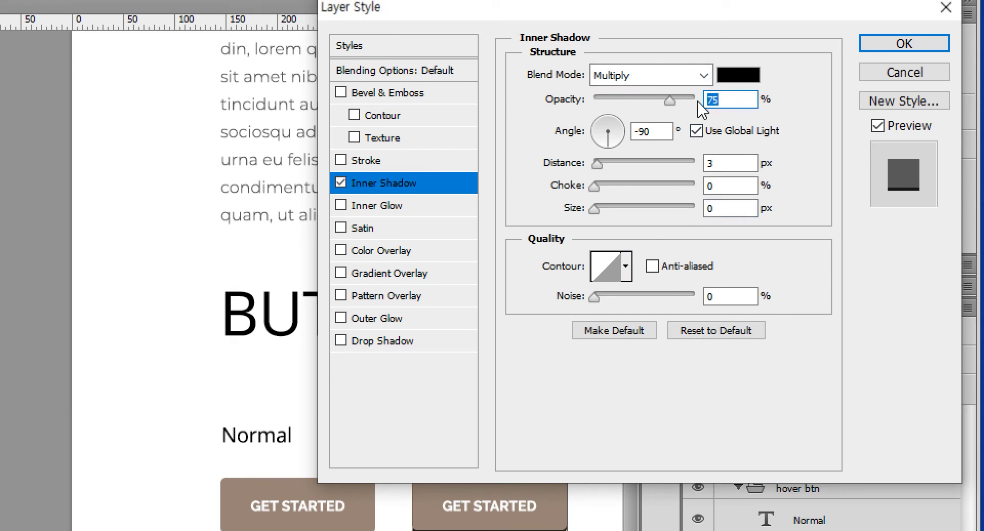
pyautogui.write('10')
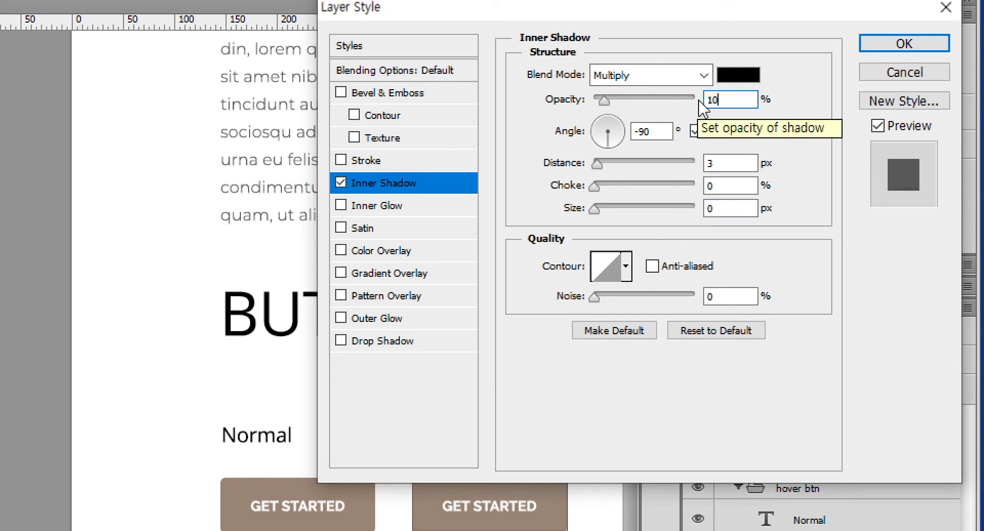
pyautogui.press('BackSpace')
pyautogui.press('BackSpace')
pyautogui.write('30')
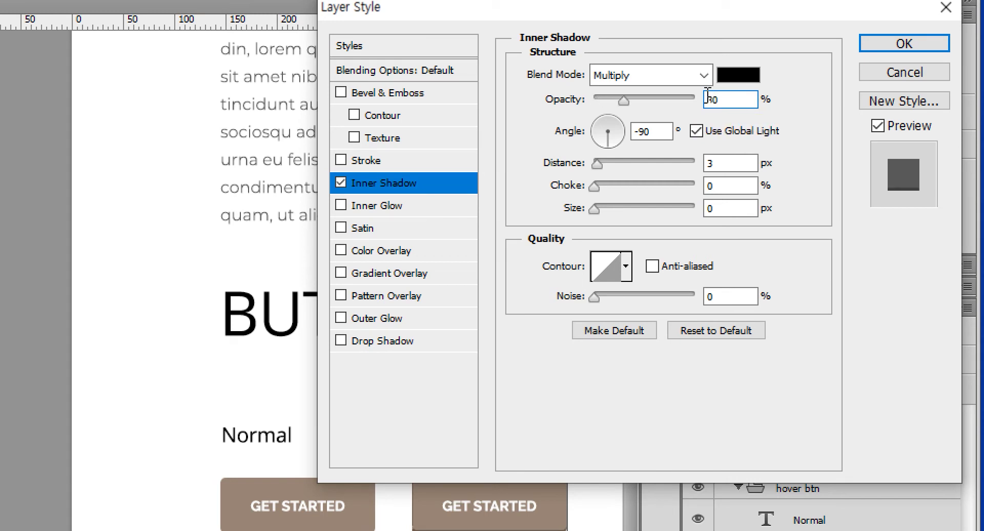
pyautogui.press('BackSpace')
pyautogui.press('BackSpace')
pyautogui.write('50')
pyautogui.press('BackSpace')
pyautogui.press('BackSpace')
pyautogui.write('40')
pyautogui.press('Return')
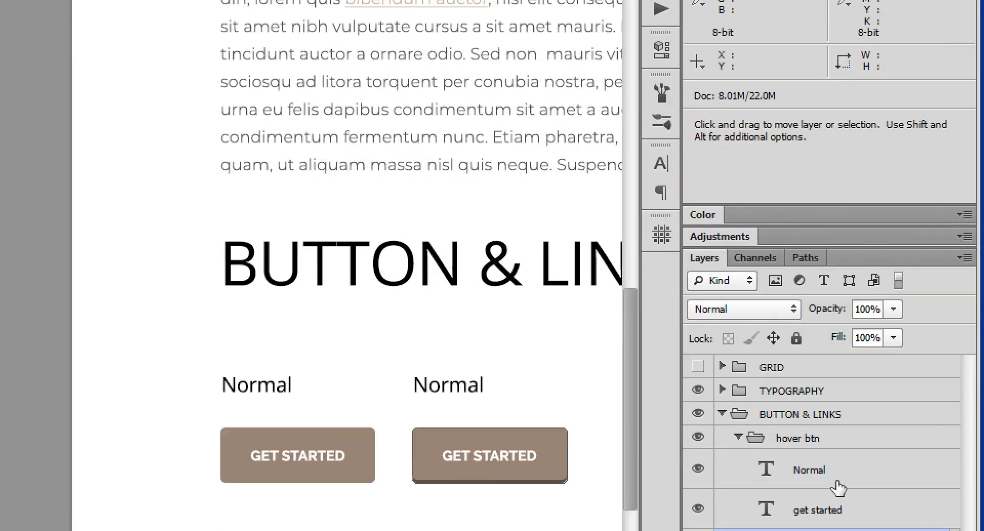
pyautogui.click(803, 470)
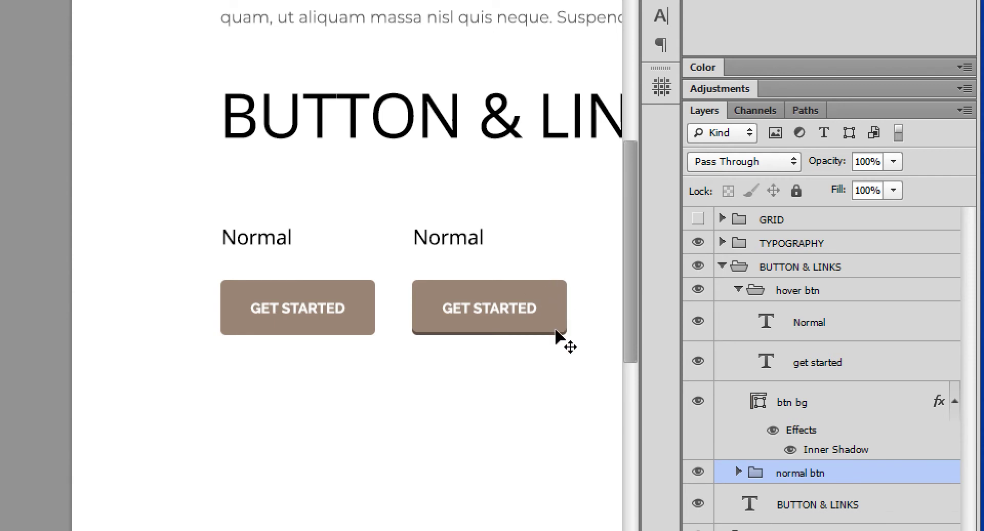
pyautogui.click(818, 454)
pyautogui.doubleClick(817, 454)
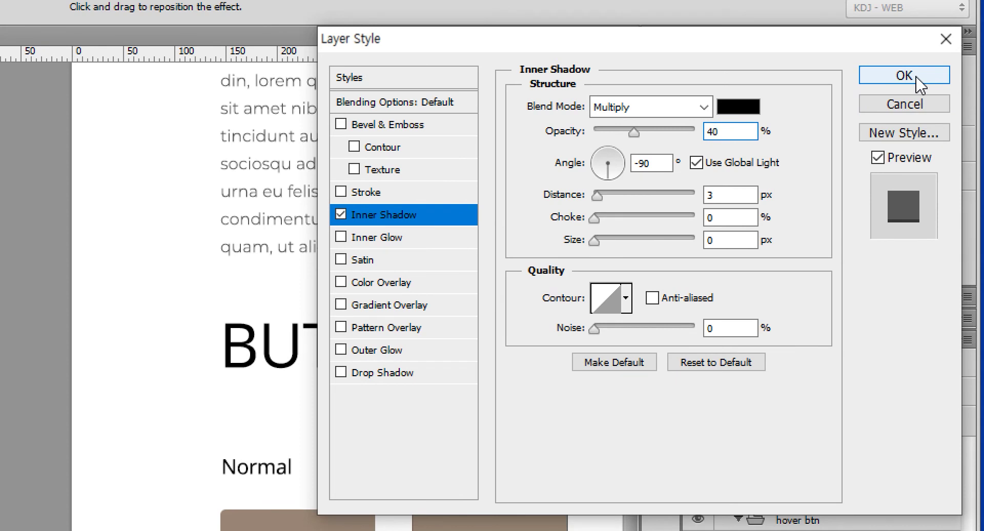
pyautogui.click(917, 78)
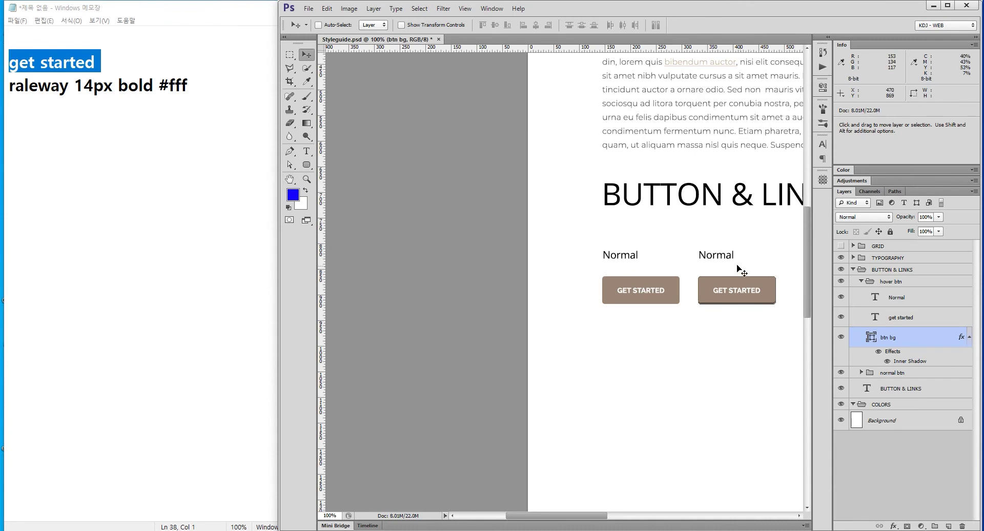
# Rename the second button's Normal label to Hover and pan to show BUTTON & LINKS fully.
pyautogui.doubleClick(876, 299)
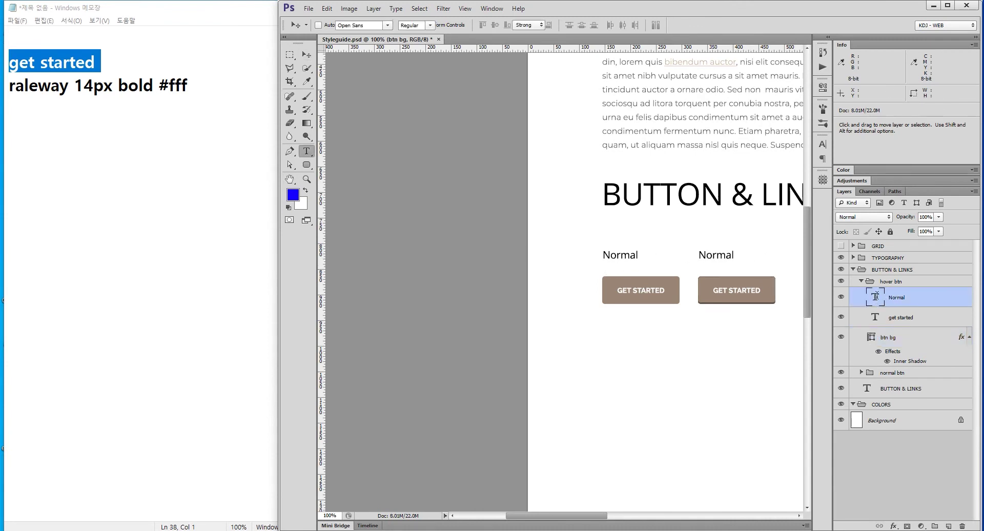
pyautogui.write('Hover')
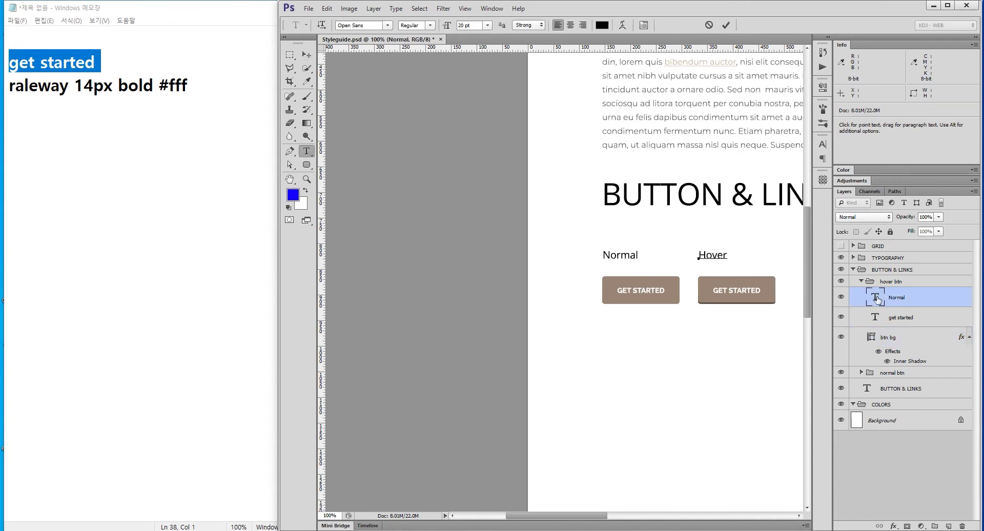
pyautogui.hotkey('ctrl', 'Return')
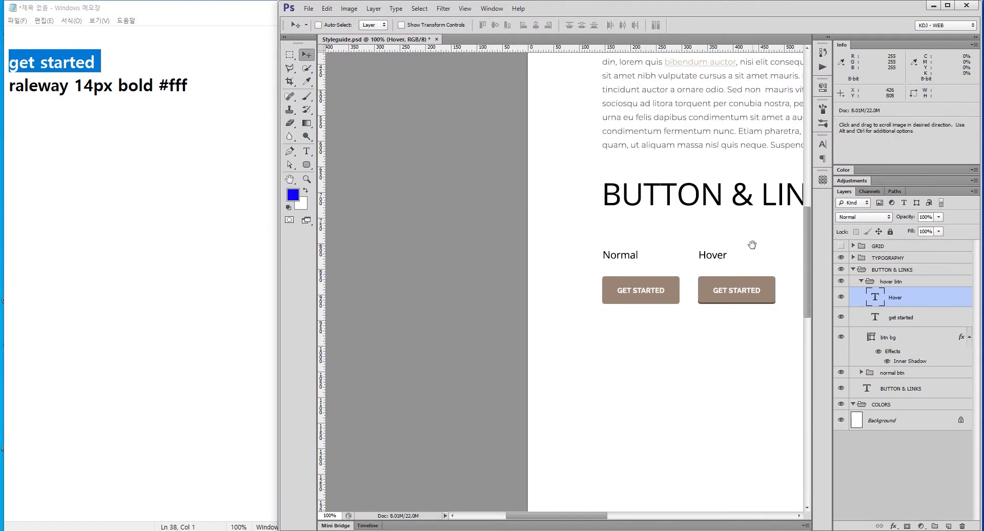
pyautogui.moveTo(749, 248); pyautogui.dragTo(613, 222)
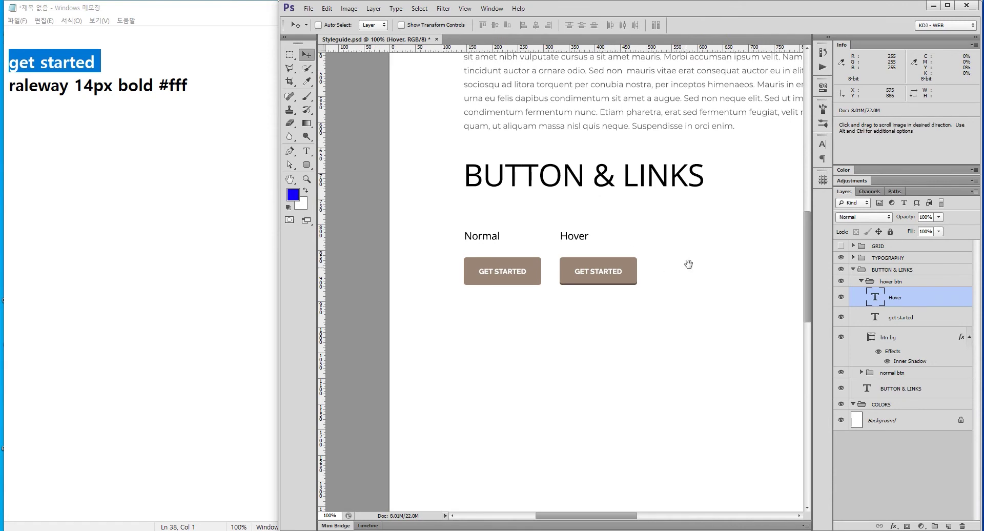
pyautogui.moveTo(690, 266); pyautogui.dragTo(649, 241)
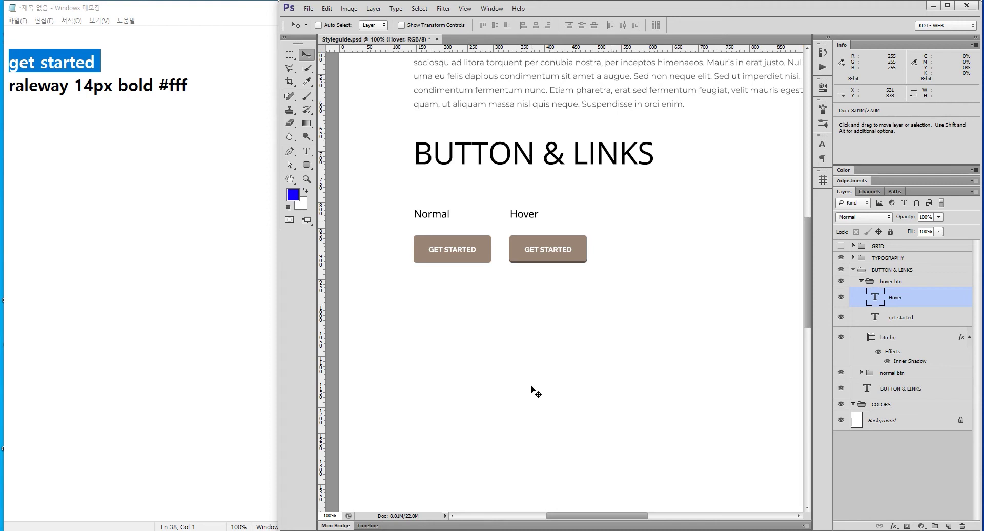
pyautogui.hotkey('alt', 'Tab')
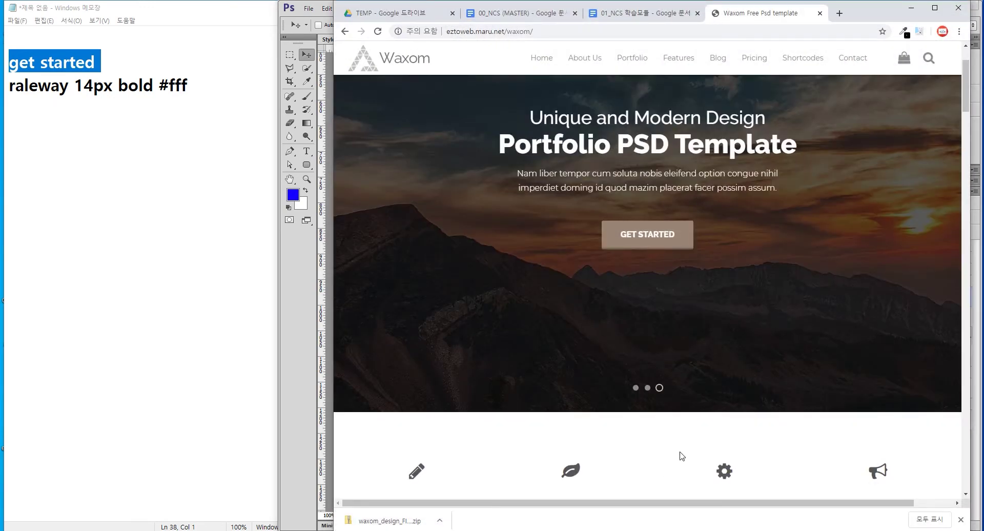
pyautogui.scroll(-5, 680, 456)
pyautogui.scroll(-8, 677, 436)
pyautogui.scroll(-8, 667, 410)
pyautogui.scroll(3, 661, 405)
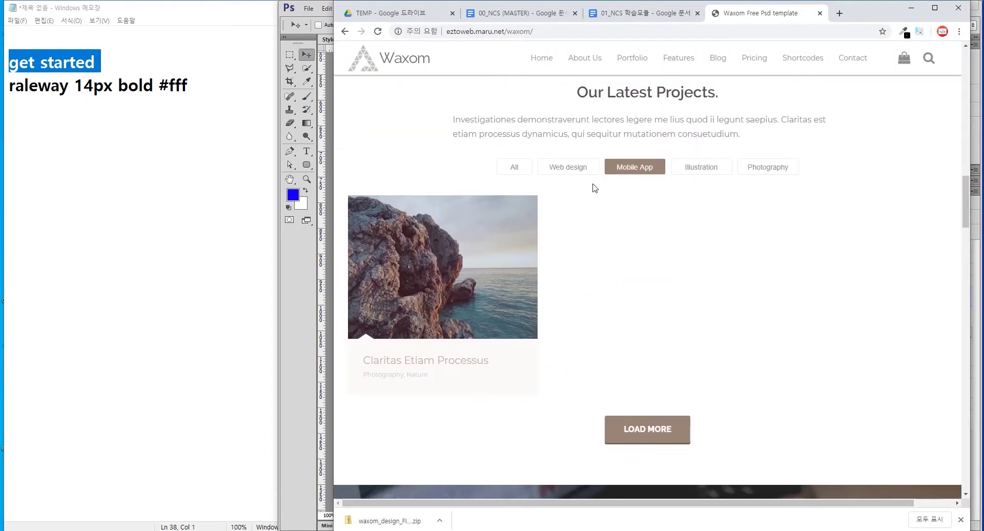
pyautogui.click(566, 168)
pyautogui.click(517, 169)
pyautogui.click(566, 168)
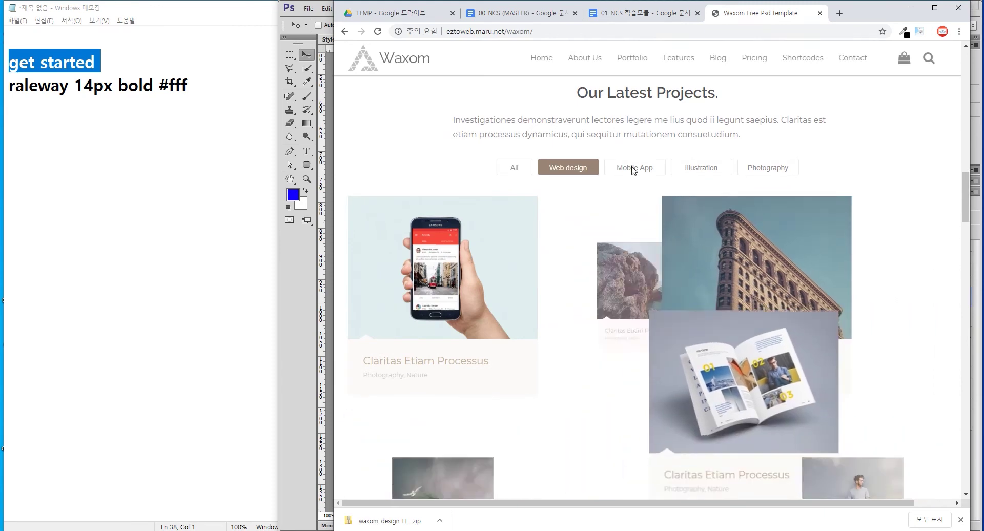
pyautogui.click(633, 168)
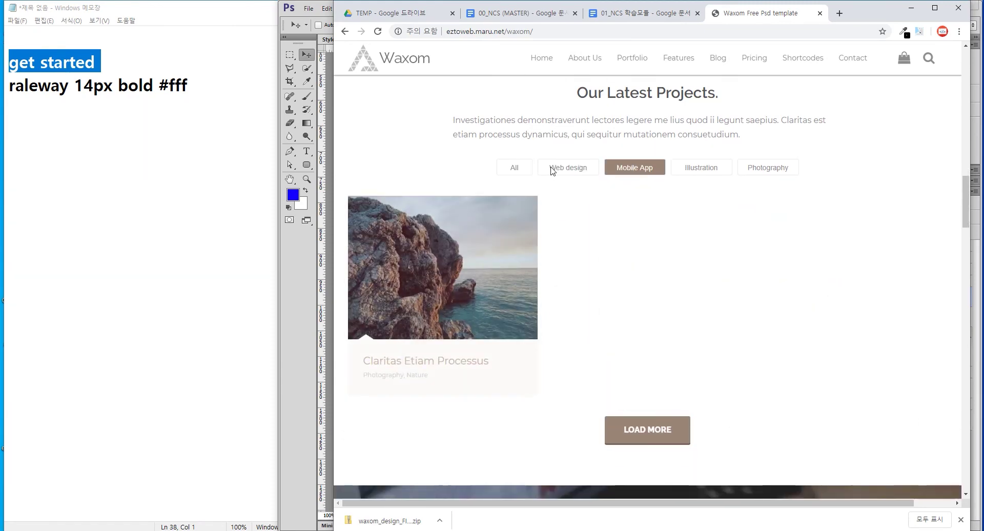
pyautogui.click(551, 170)
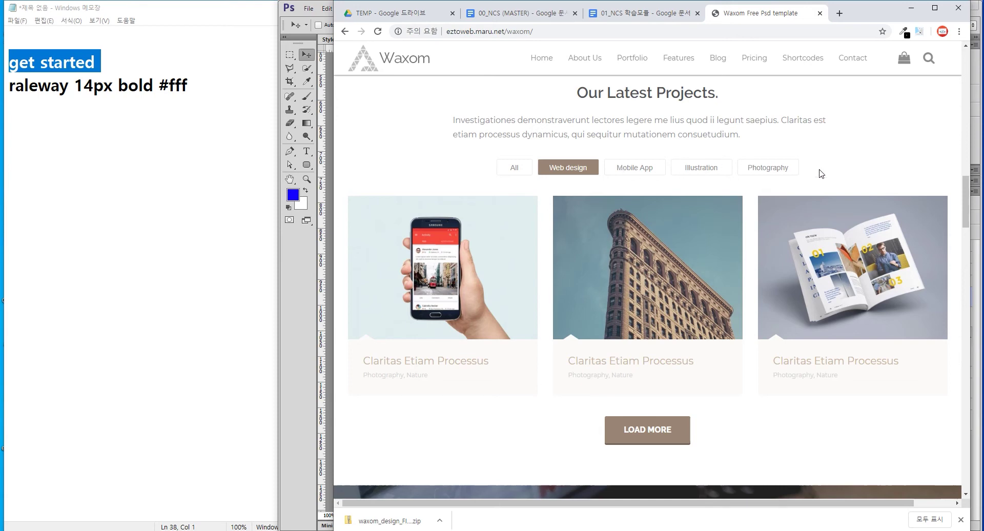
pyautogui.click(652, 170)
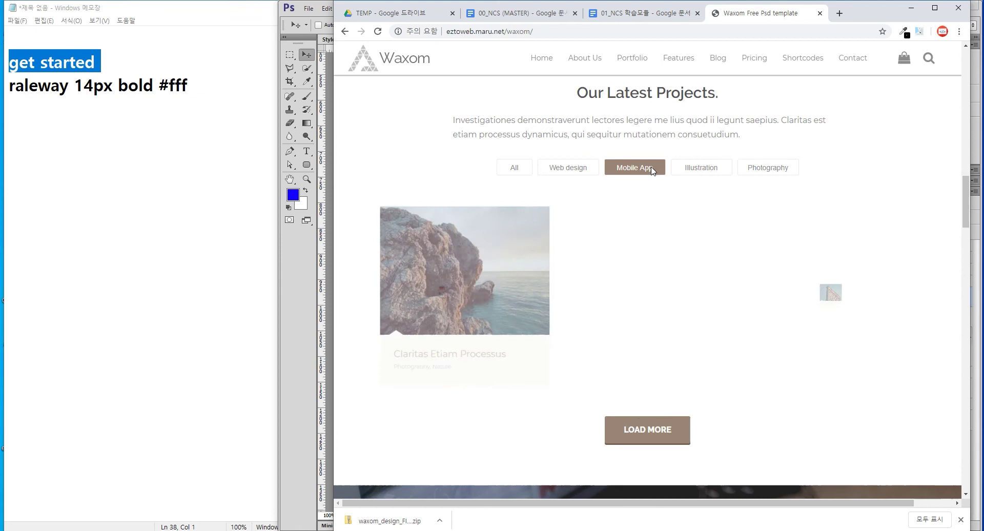
pyautogui.click(579, 170)
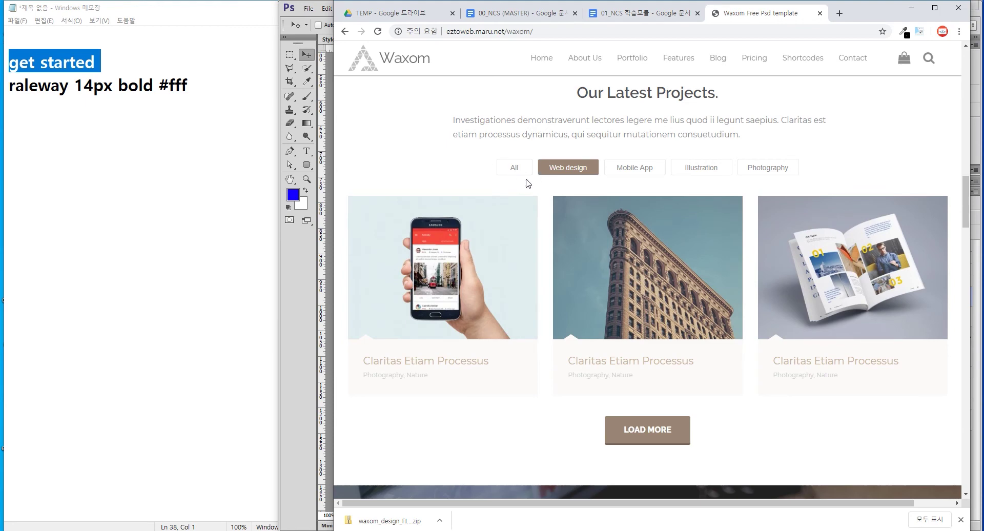
pyautogui.click(617, 169)
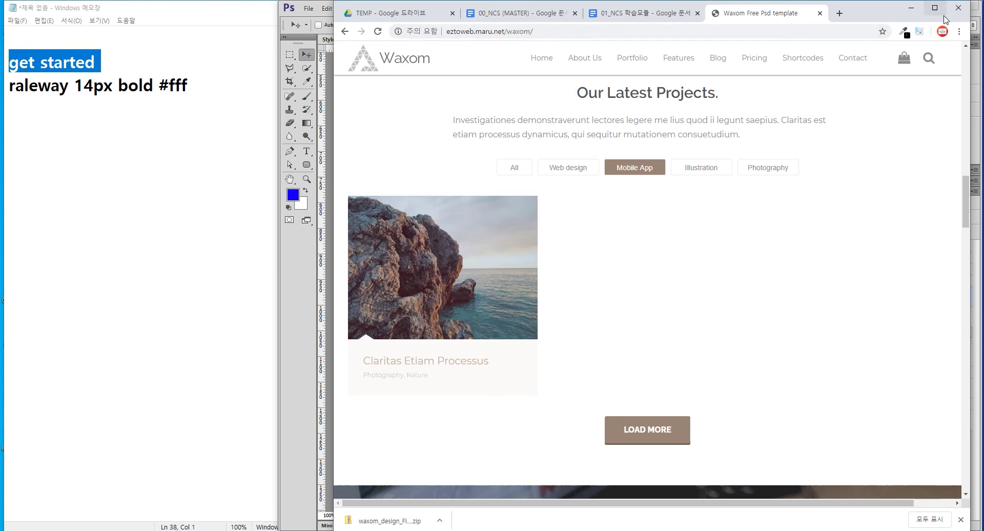
pyautogui.click(911, 8)
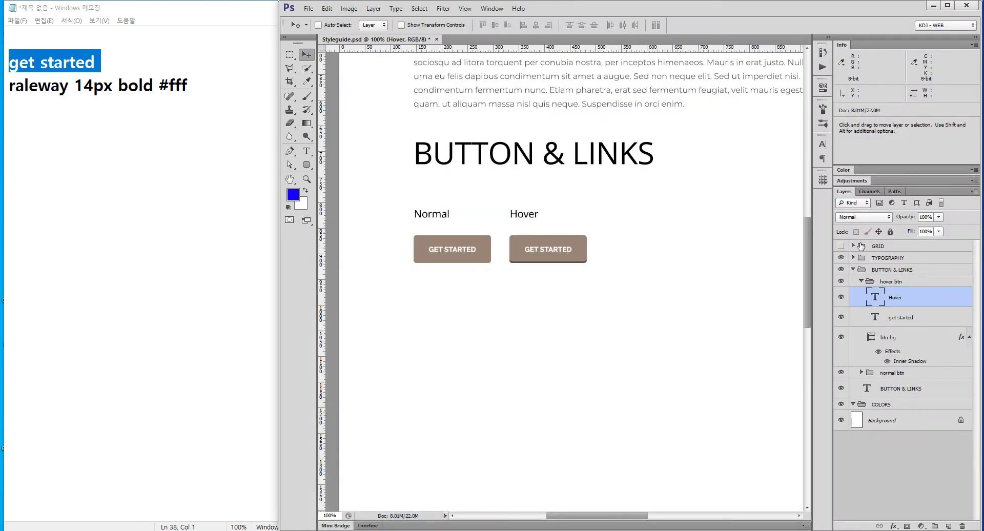
# Briefly show then hide the GRID group, and bring Notepad to the front.
pyautogui.click(841, 247)
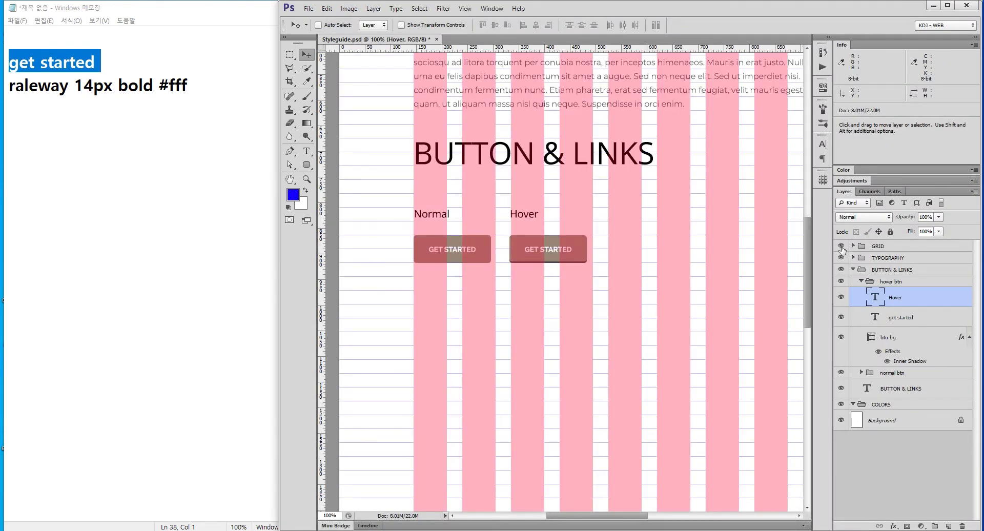
pyautogui.click(841, 246)
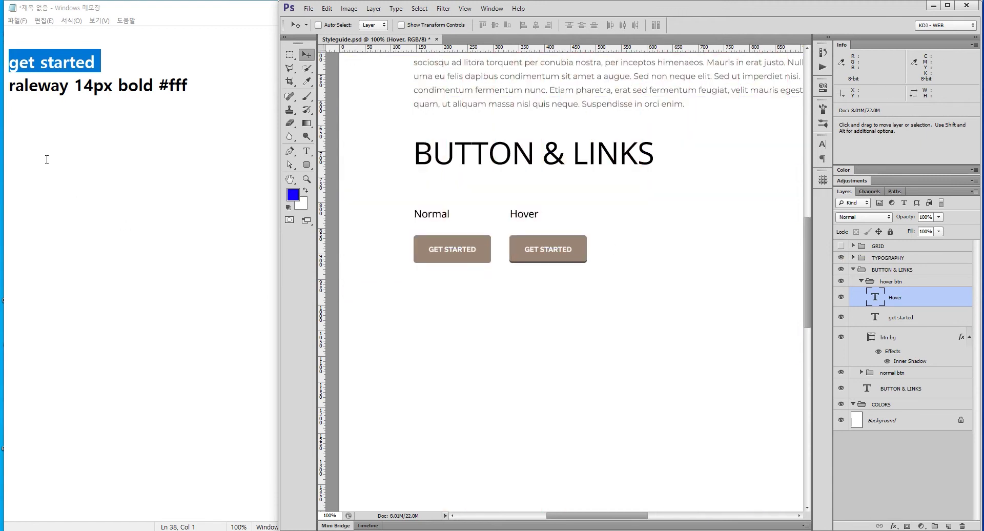
pyautogui.click(54, 125)
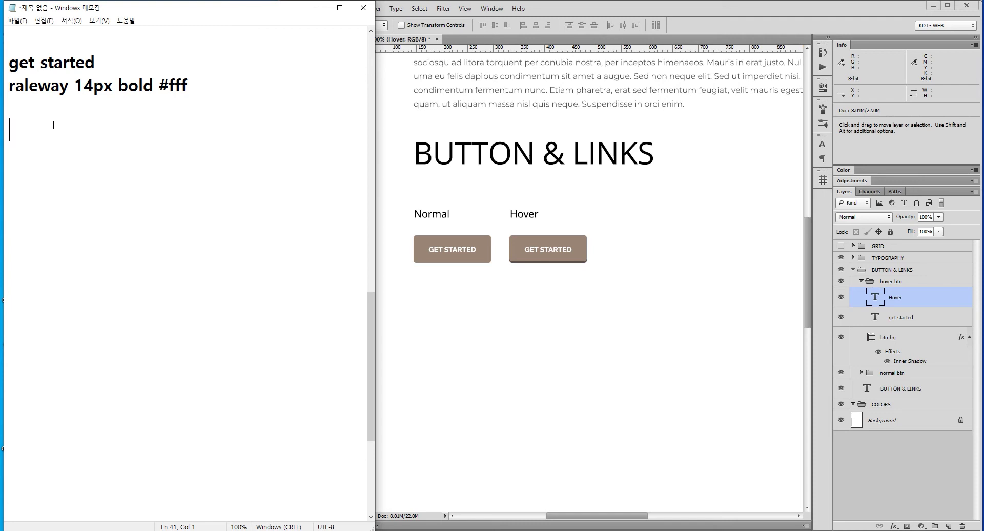
# Add the lines 'h 32px' and 'montserrat 14px light' to the Notepad notes.
pyautogui.write('h 32p')
pyautogui.write('x')
pyautogui.press('Return')
pyautogui.write('montserrat ')
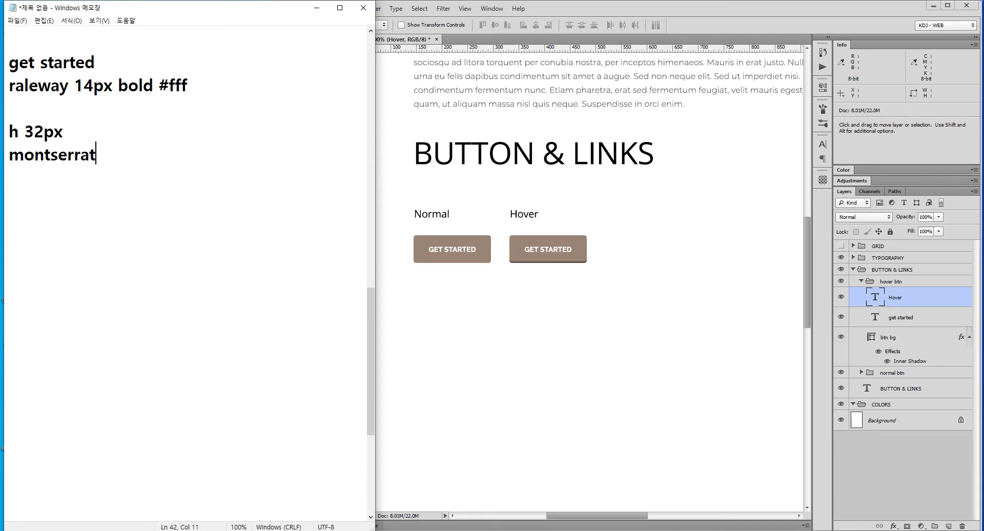
pyautogui.write('14')
pyautogui.write('px light')
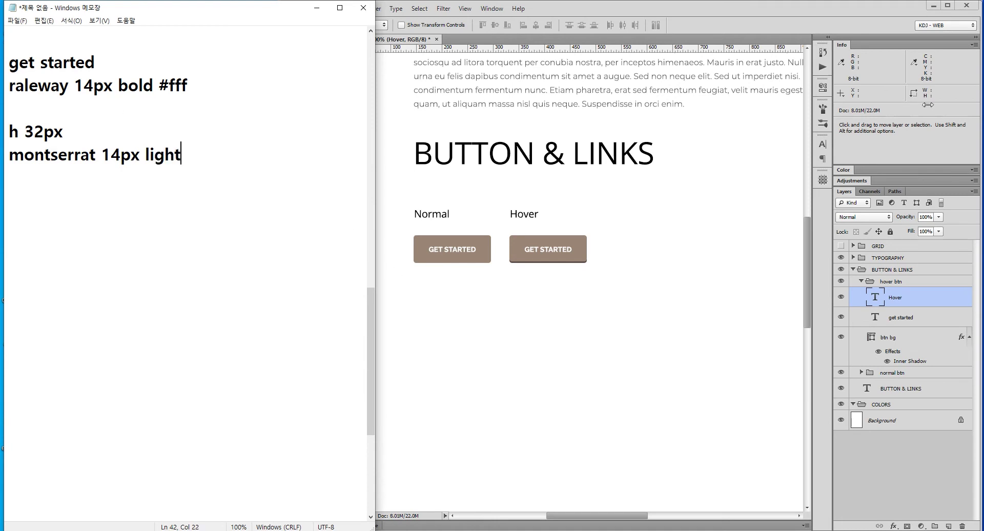
pyautogui.click(816, 12)
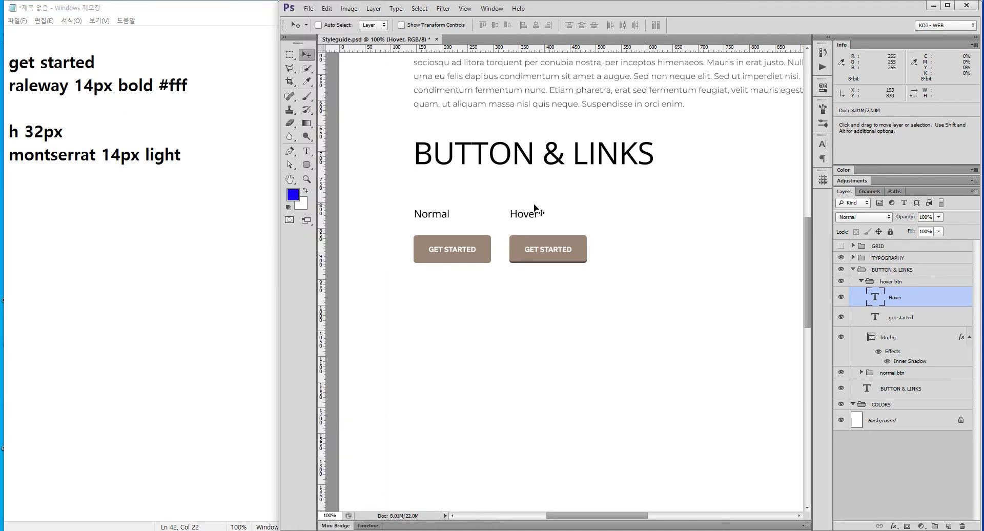
# Select both the hover btn and normal btn groups in the Layers panel.
pyautogui.click(868, 282)
pyautogui.click(861, 282)
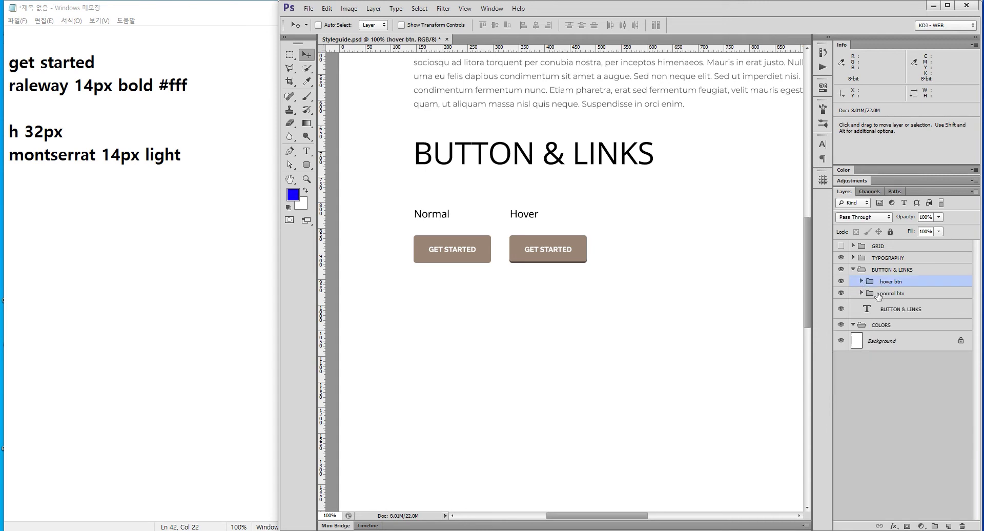
pyautogui.click(887, 294)
pyautogui.click(891, 284)
pyautogui.keyDown('shift'); pyautogui.click(895, 293); pyautogui.keyUp('shift')
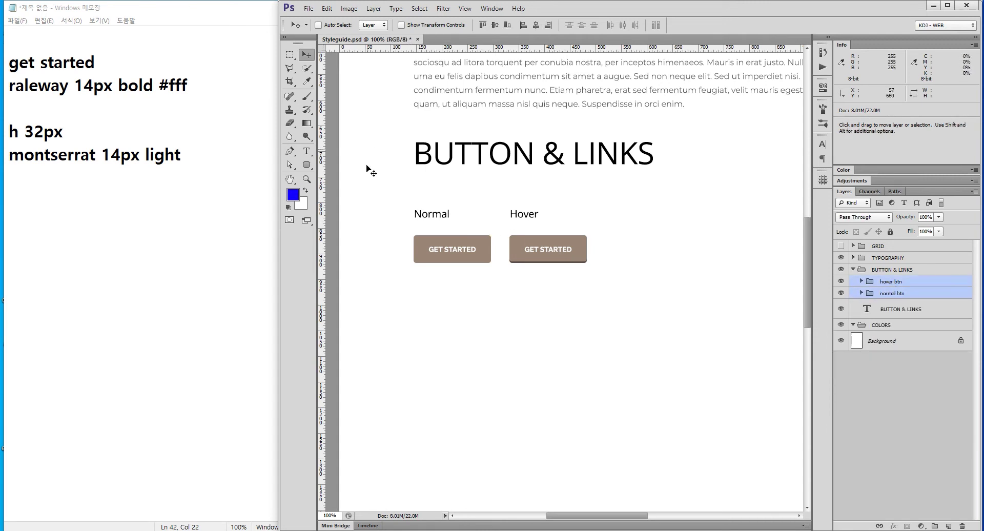
# Zoom out and Alt-drag a copy of both GET STARTED buttons to the right.
pyautogui.press('F12')
pyautogui.moveTo(479, 292); pyautogui.dragTo(634, 295)
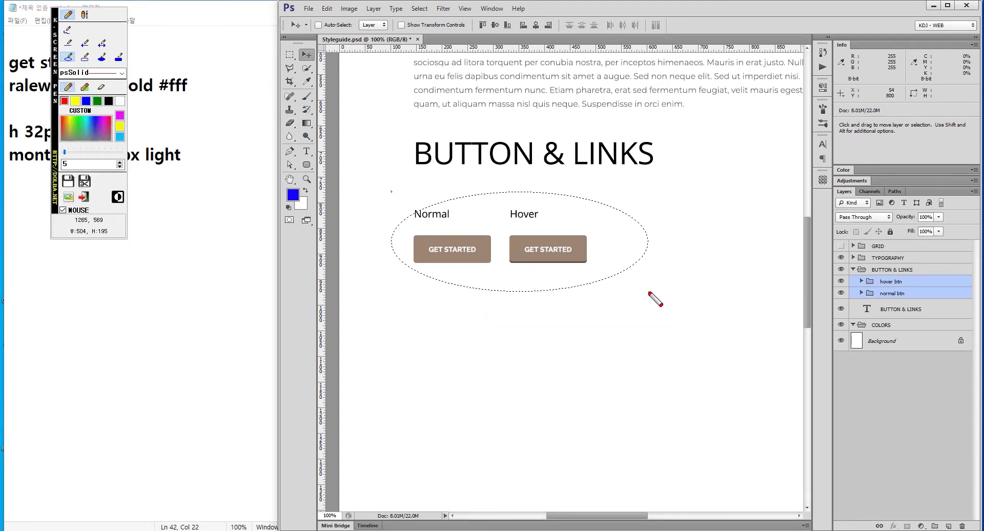
pyautogui.press('F12')
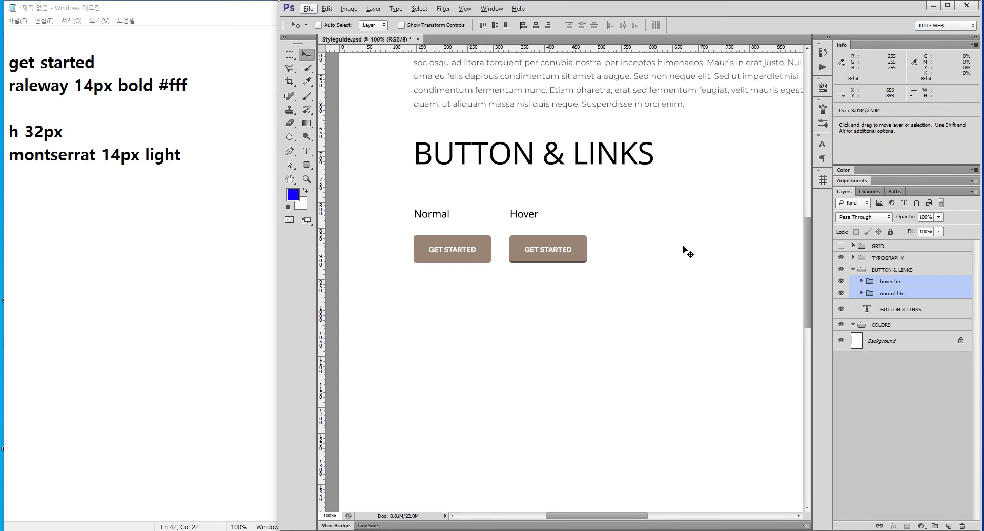
pyautogui.hotkey('ctrl', '-')
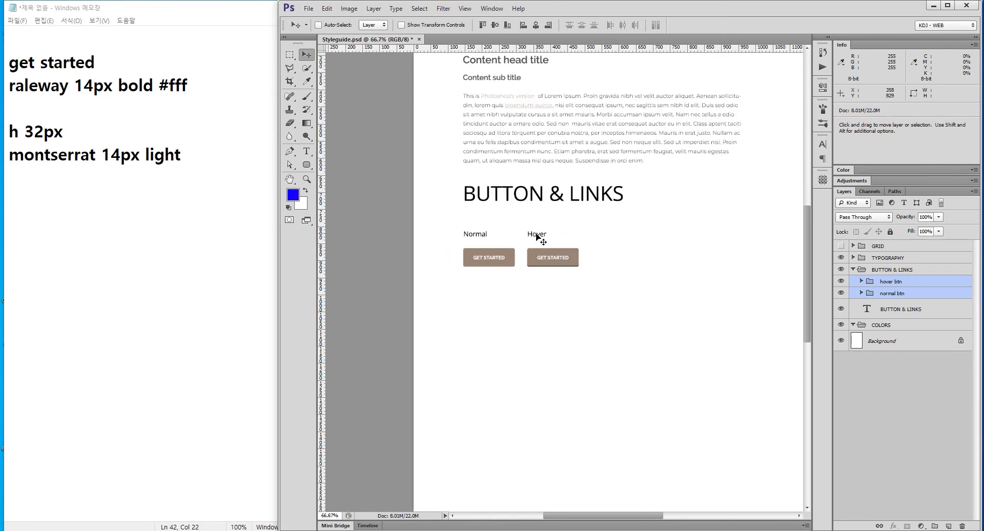
pyautogui.moveTo(537, 235); pyautogui.dragTo(688, 235)
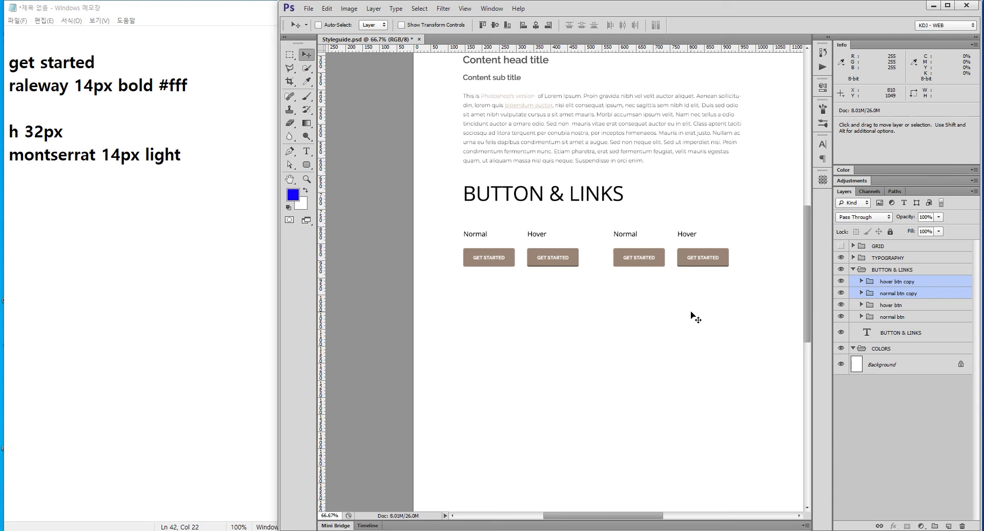
# Relabel the original buttons as Normal Link and Hover Link.
pyautogui.click(306, 151)
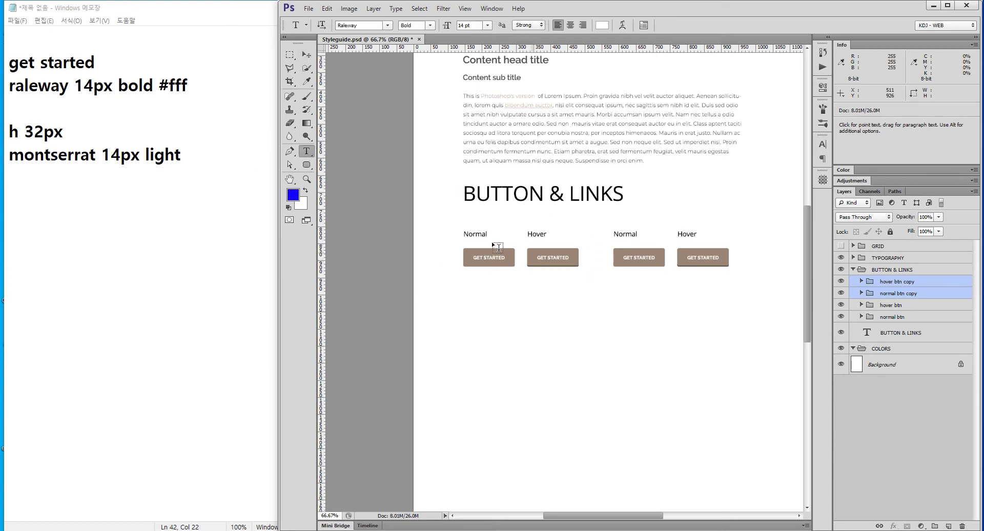
pyautogui.click(479, 234)
pyautogui.write('Link')
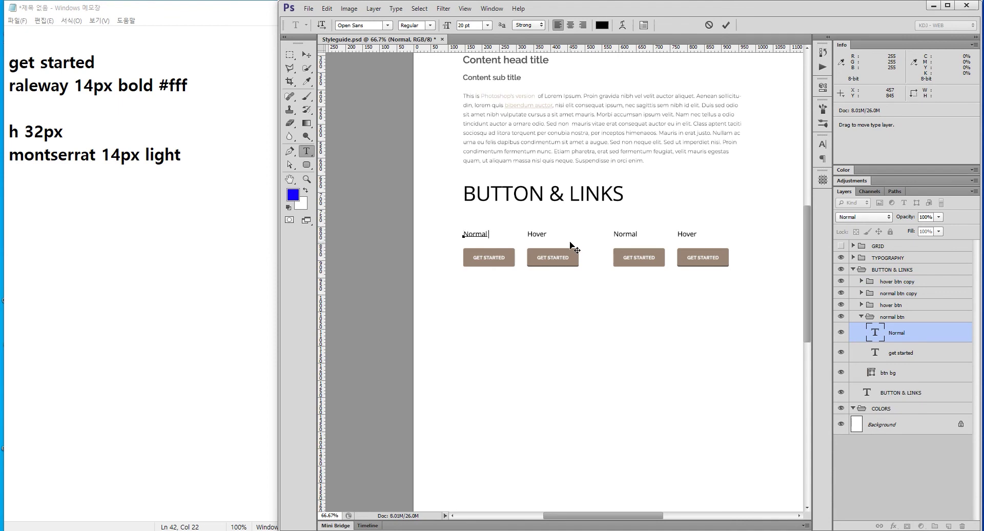
pyautogui.hotkey('ctrl', 'Return')
pyautogui.click(539, 232)
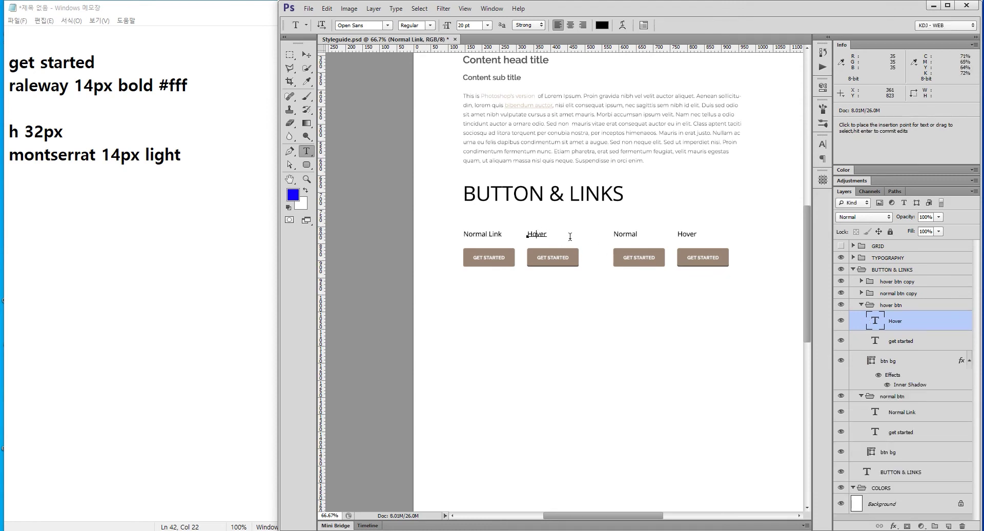
pyautogui.write(' Link')
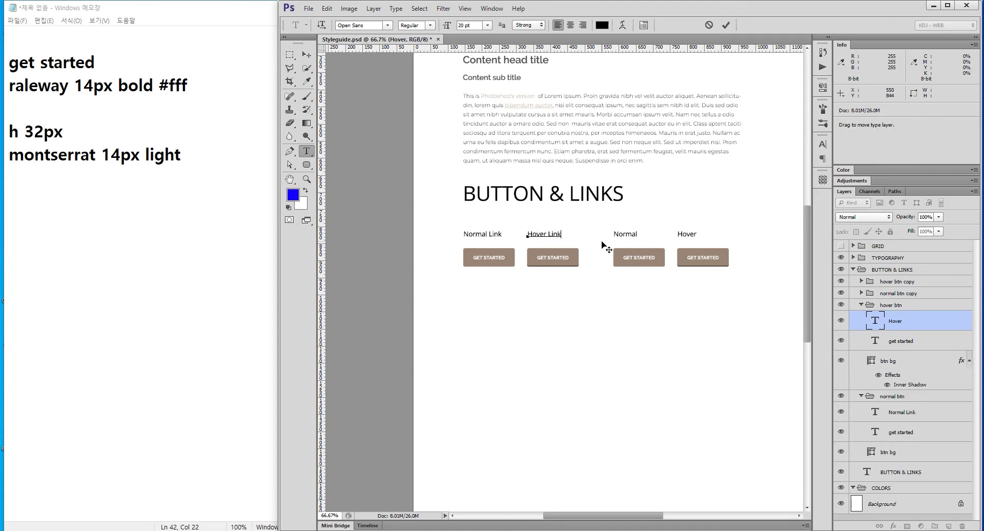
pyautogui.hotkey('ctrl', 'Return')
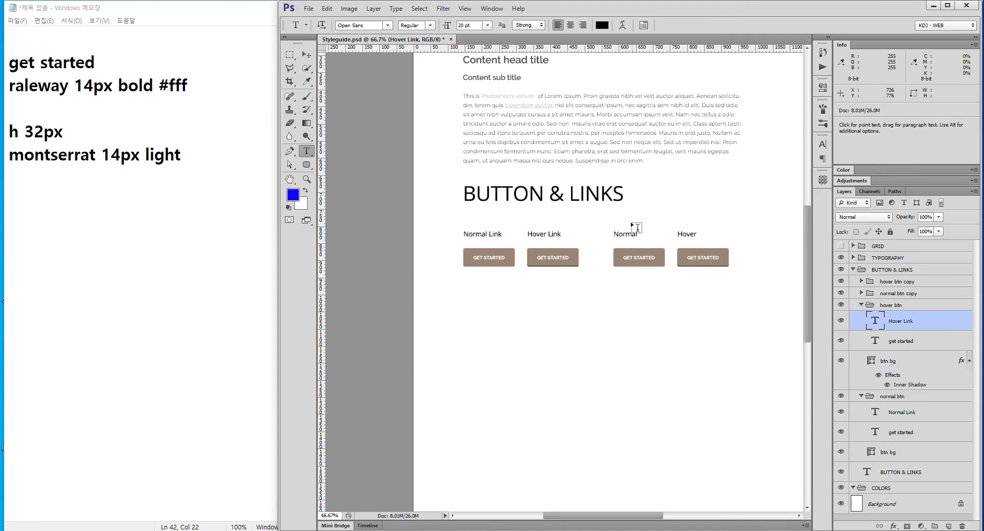
# Relabel the copied buttons as Normal Button and Hover Button.
pyautogui.click(624, 233)
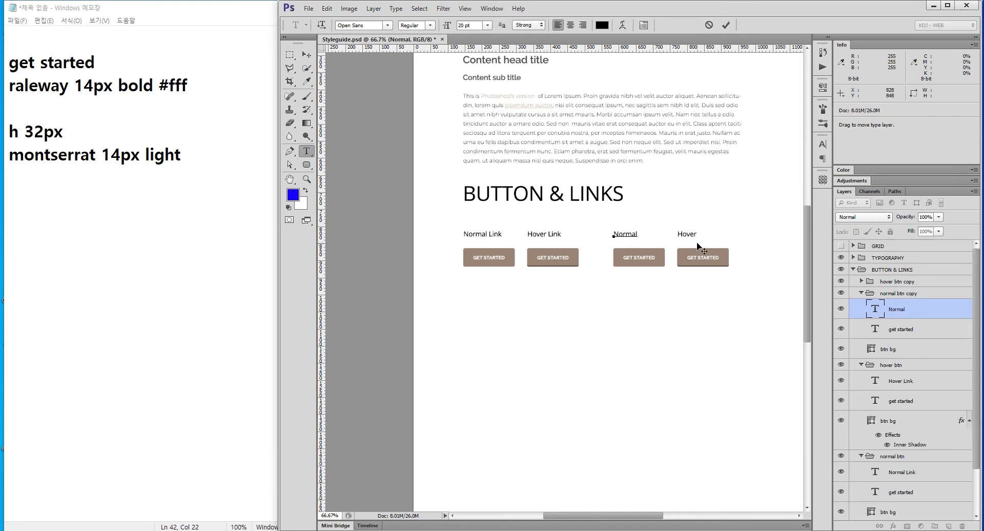
pyautogui.write('Button')
pyautogui.click(691, 233)
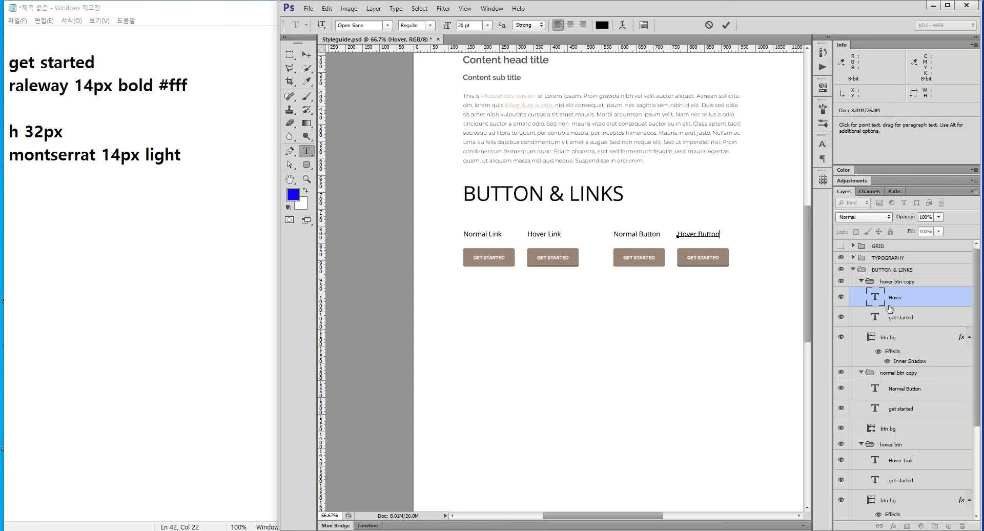
pyautogui.click(875, 300)
# Rename the copied groups to hover button and normal button, collapsing each.
pyautogui.doubleClick(899, 282)
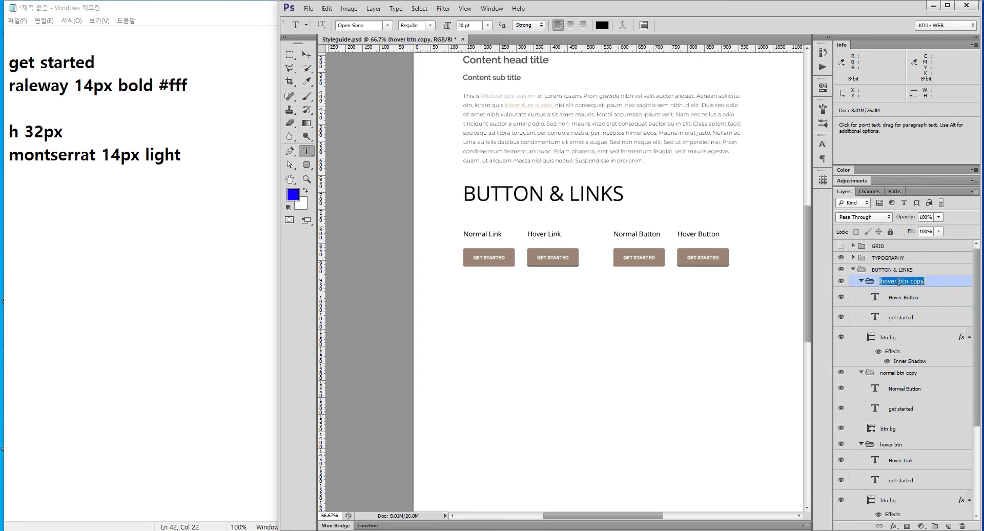
pyautogui.write('butto')
pyautogui.write('n')
pyautogui.press('Return')
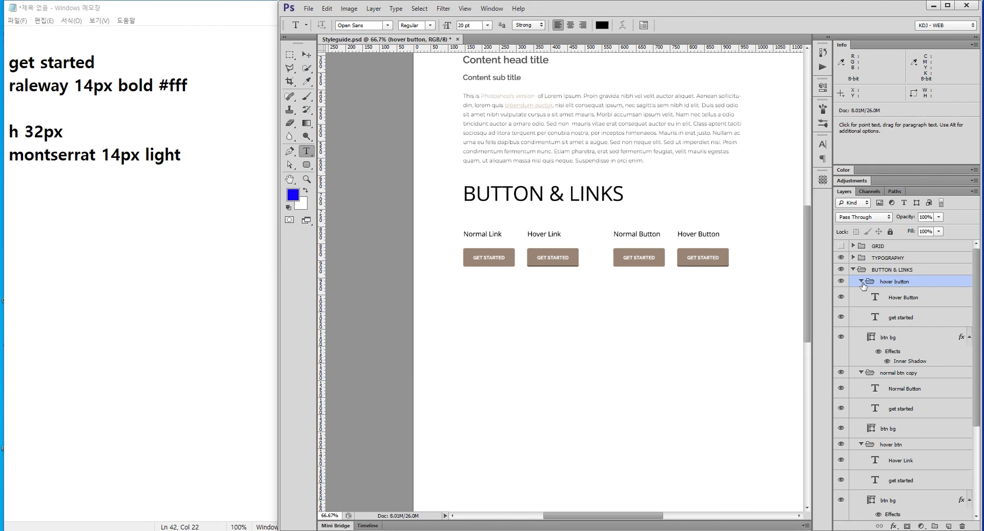
pyautogui.click(862, 282)
pyautogui.doubleClick(900, 293)
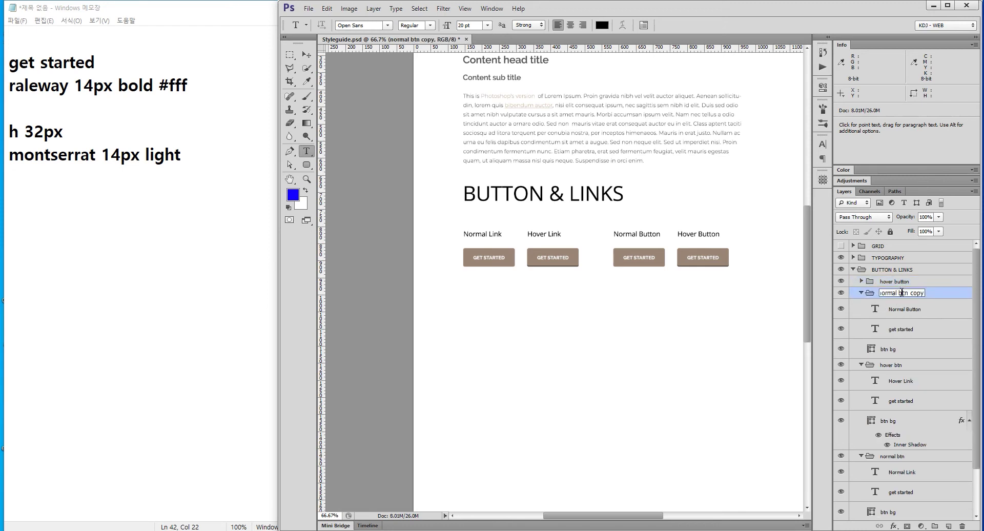
pyautogui.moveTo(899, 293); pyautogui.dragTo(924, 293)
pyautogui.write('button')
pyautogui.press('Return')
pyautogui.click(862, 293)
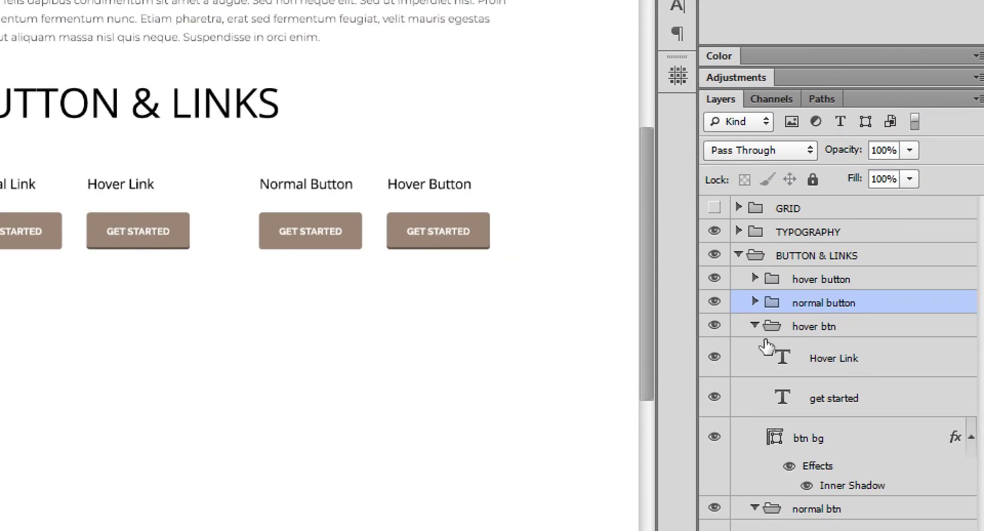
# Rename the original groups to normal Link and hover Link, then select both button groups.
pyautogui.click(755, 326)
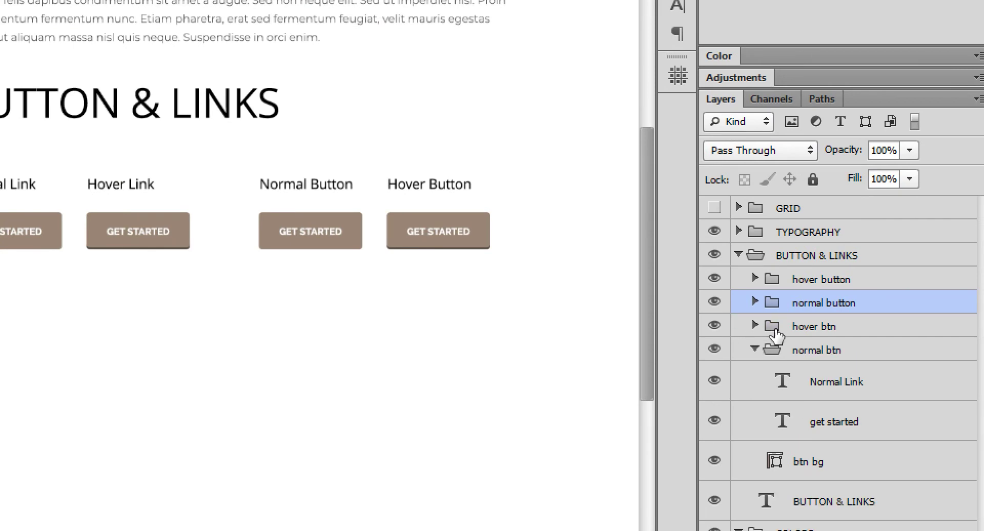
pyautogui.click(755, 350)
pyautogui.doubleClick(839, 354)
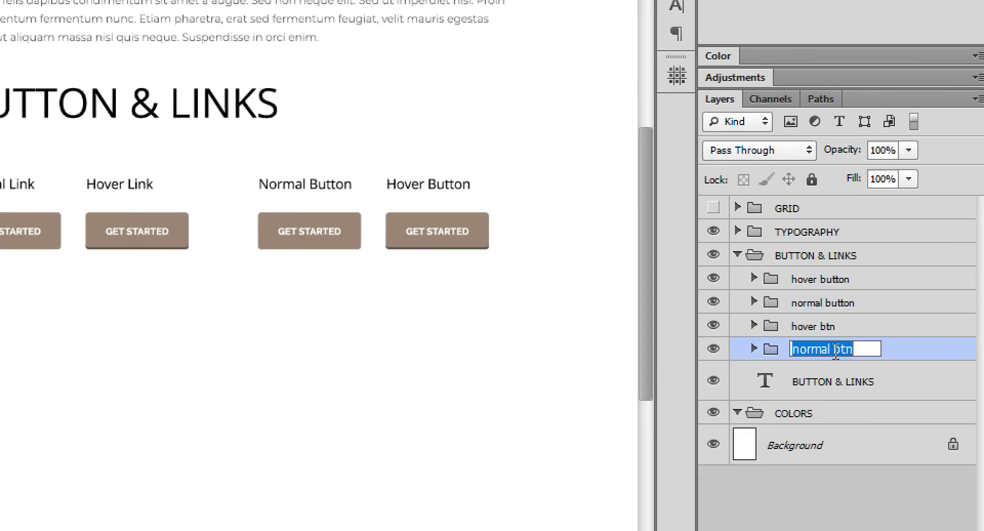
pyautogui.click(831, 350)
pyautogui.hotkey('shift', 'End')
pyautogui.write('L')
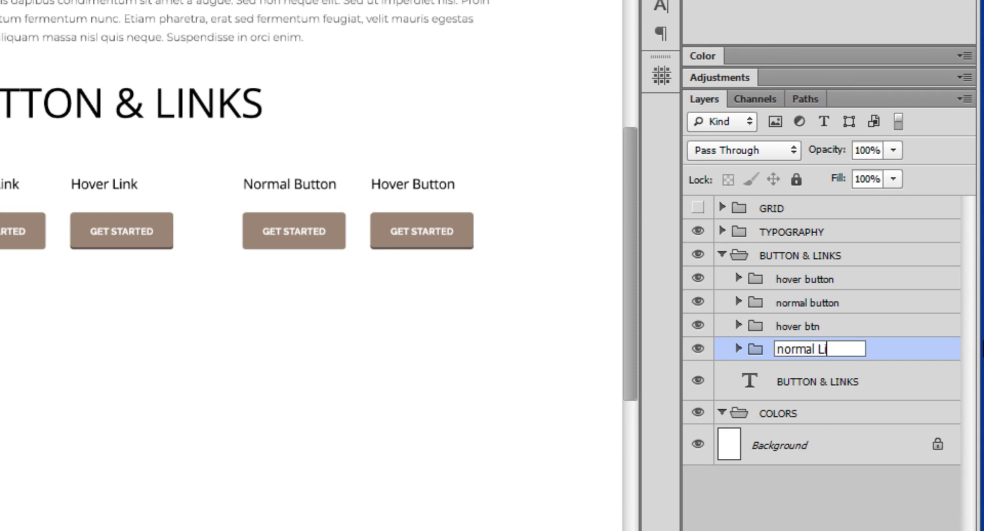
pyautogui.write('ink')
pyautogui.press('Return')
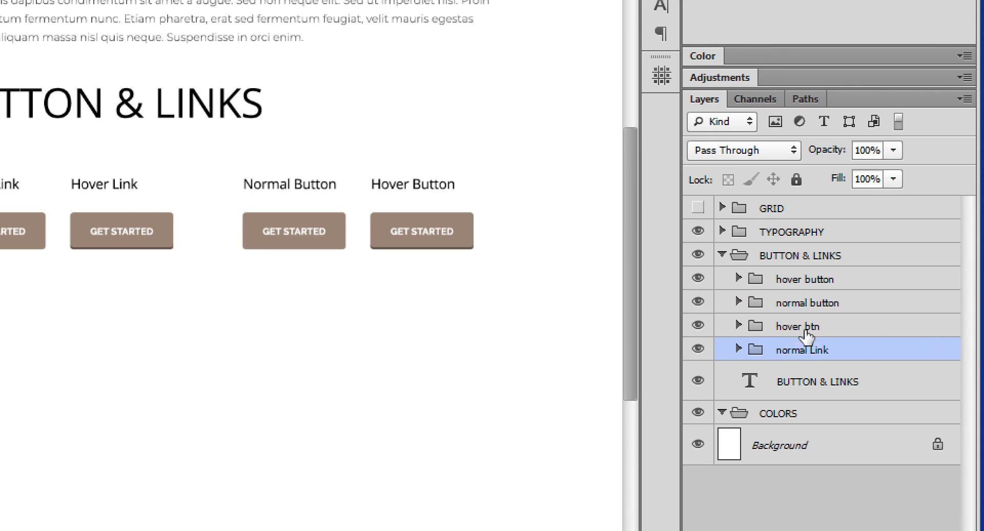
pyautogui.doubleClick(820, 326)
pyautogui.press('End')
pyautogui.hotkey('ctrl', 'shift', 'Left')
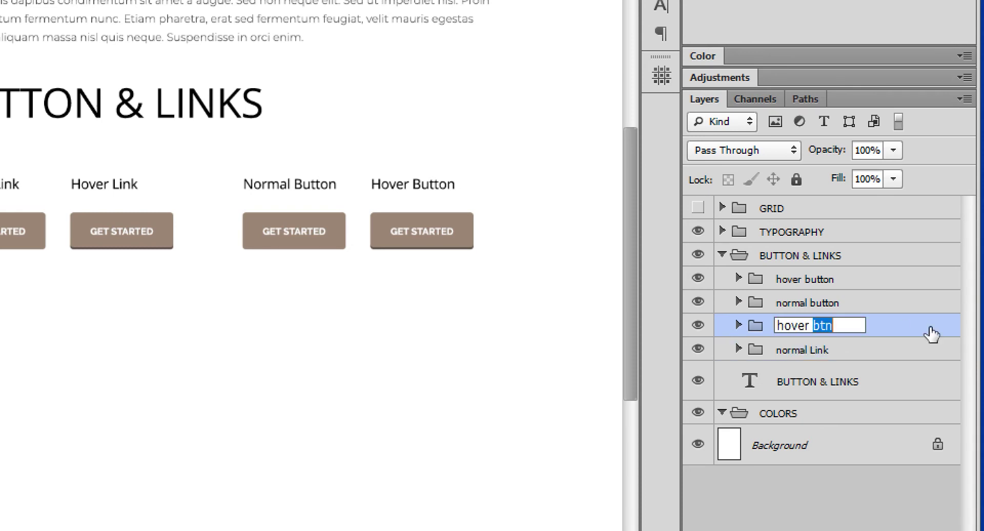
pyautogui.write('Link')
pyautogui.press('Return')
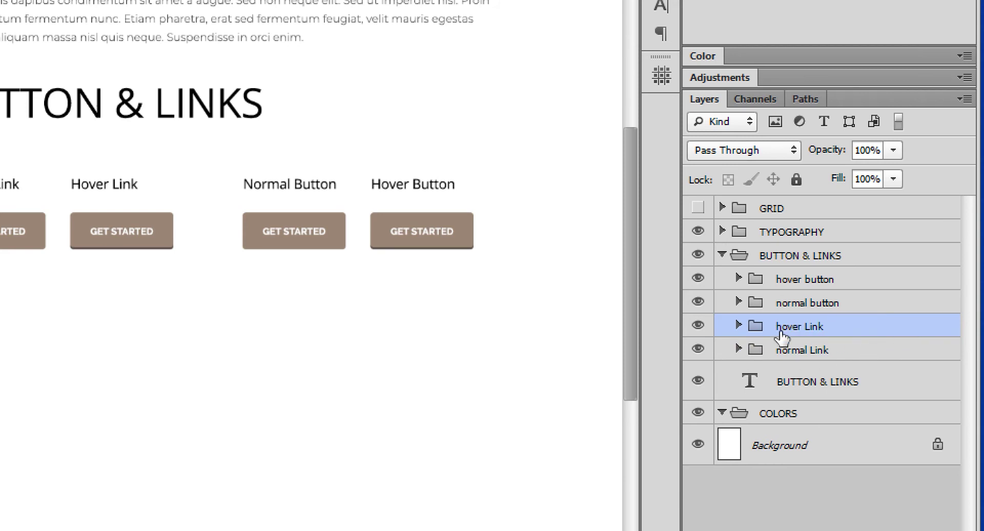
pyautogui.click(791, 307)
pyautogui.keyDown('shift'); pyautogui.click(809, 280); pyautogui.keyUp('shift')
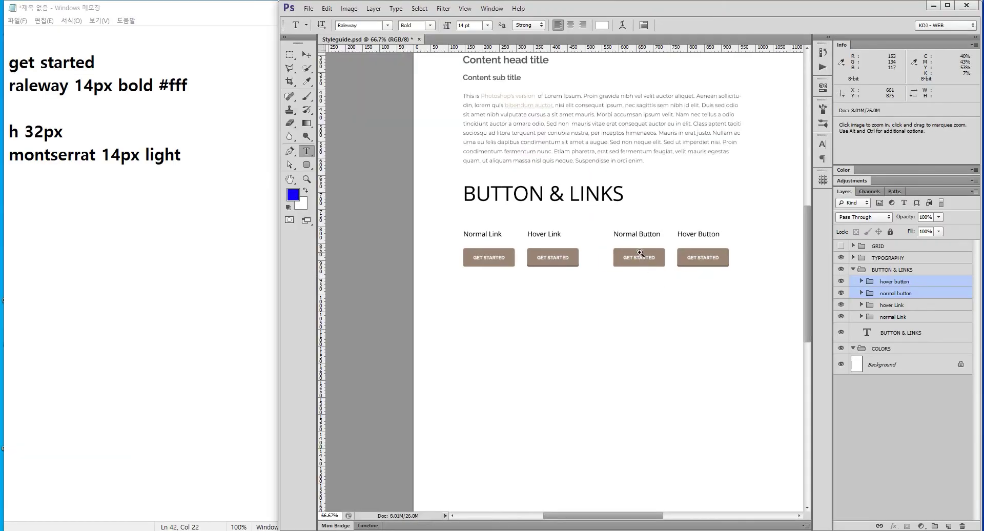
pyautogui.keyDown('ctrl'); pyautogui.click(641, 252); pyautogui.keyUp('ctrl')
pyautogui.moveTo(640, 252)
pyautogui.mouseDown()
pyautogui.moveTo(694, 241)
pyautogui.moveTo(604, 202)
pyautogui.mouseUp()
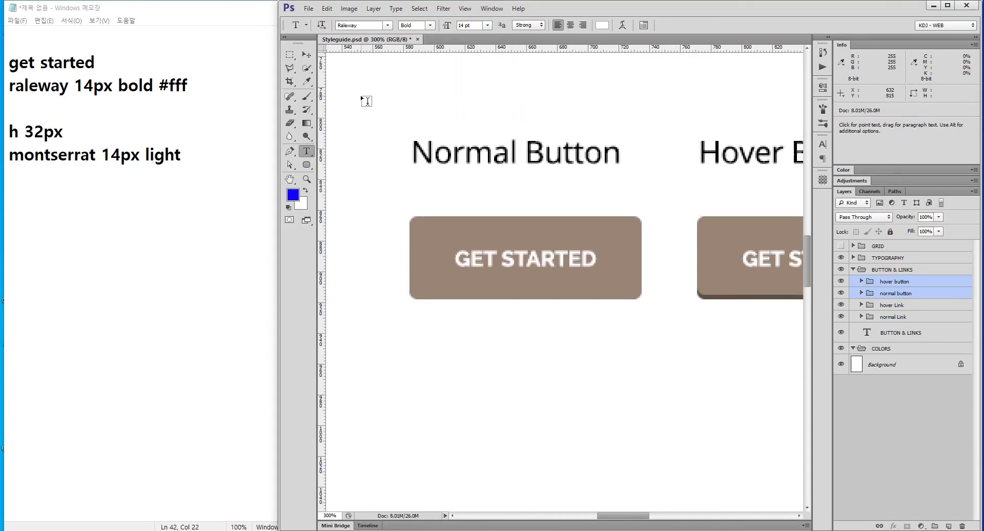
pyautogui.click(308, 57)
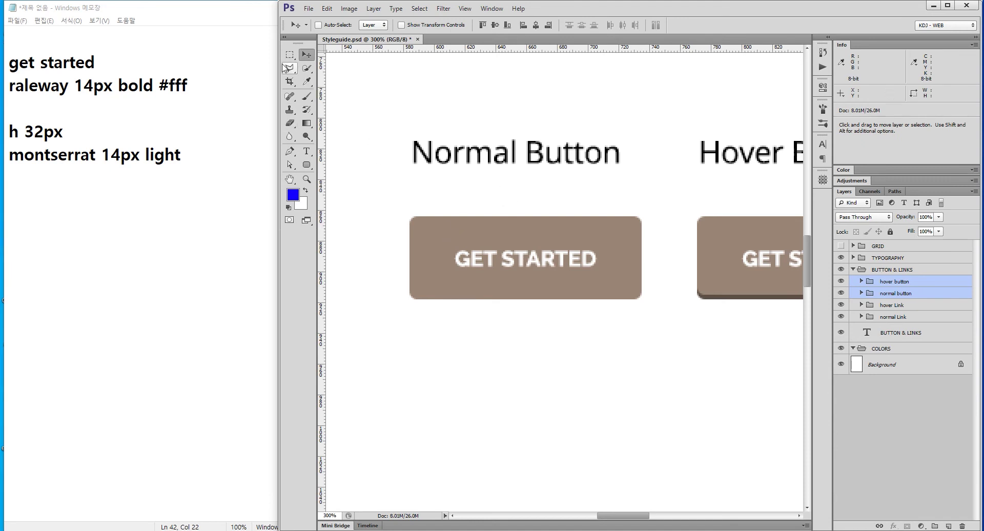
pyautogui.click(290, 56)
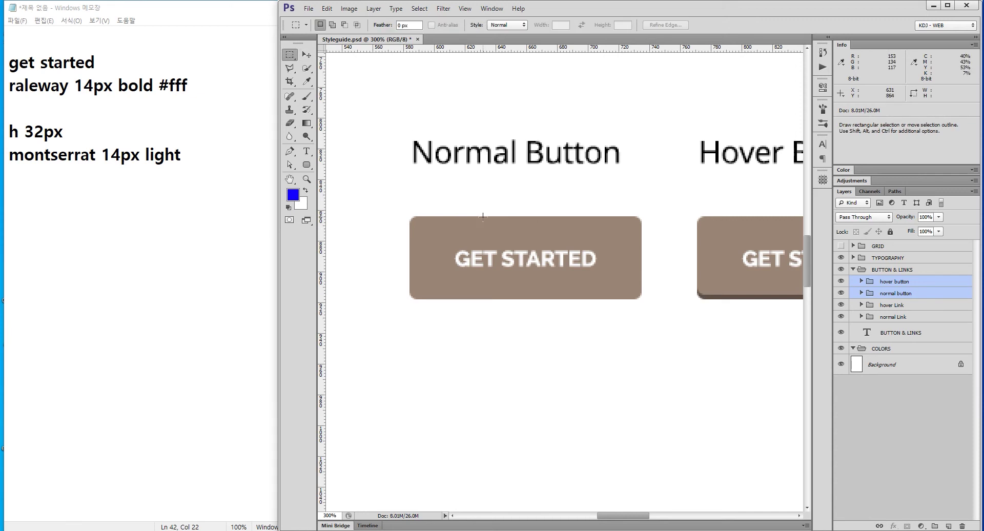
pyautogui.moveTo(487, 214); pyautogui.dragTo(534, 259)
pyautogui.moveTo(453, 216); pyautogui.dragTo(509, 265)
pyautogui.moveTo(487, 48); pyautogui.dragTo(559, 265)
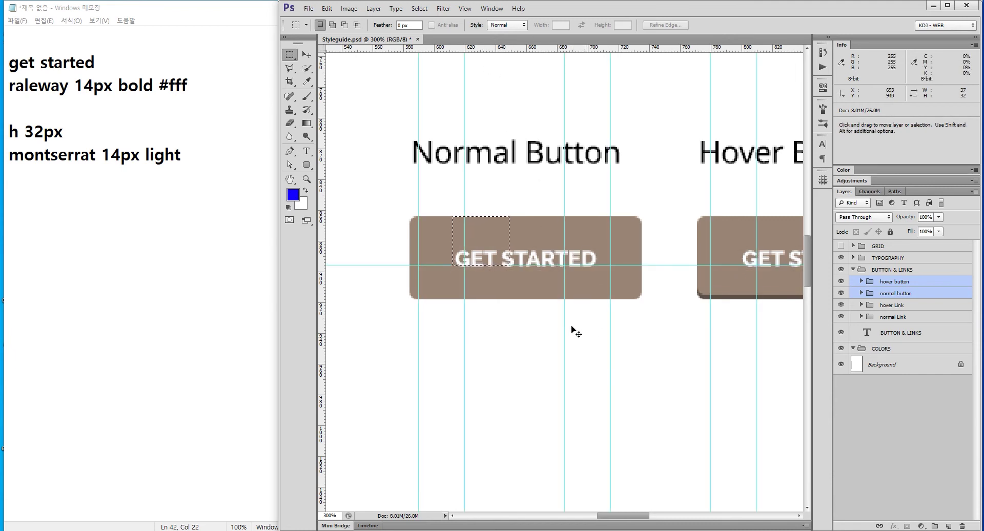
pyautogui.press('ctrl')
pyautogui.press('ctrl')
pyautogui.click(85, 56)
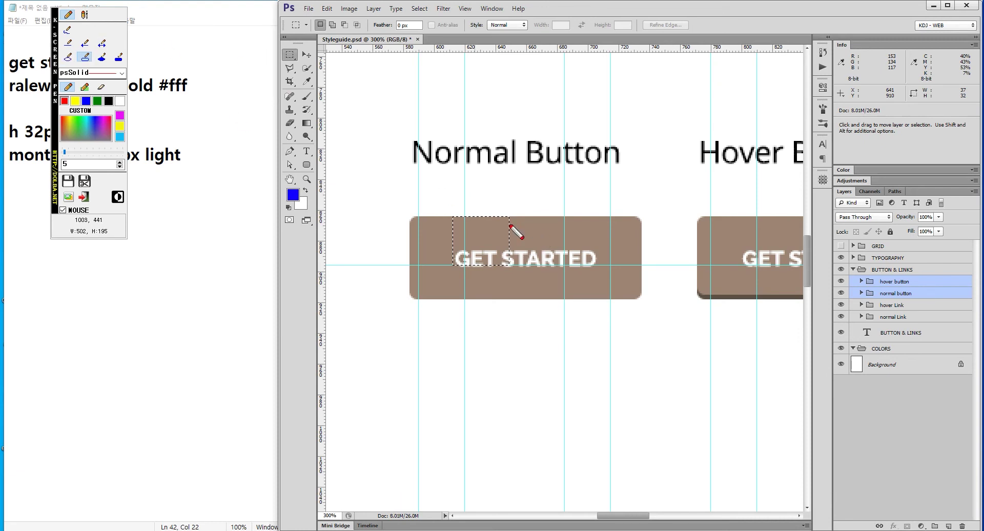
pyautogui.moveTo(454, 216)
pyautogui.mouseDown()
pyautogui.moveTo(479, 264)
pyautogui.moveTo(511, 265)
pyautogui.mouseUp()
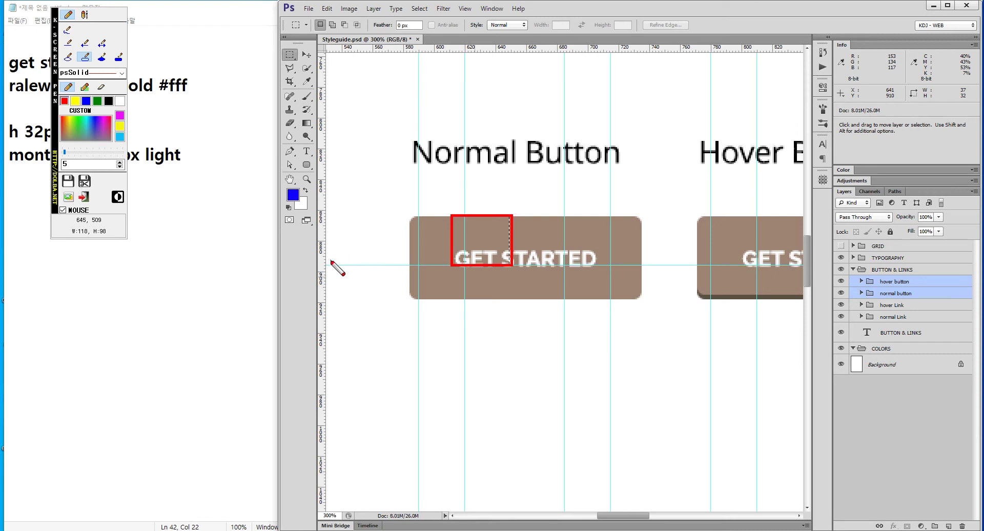
pyautogui.moveTo(321, 265); pyautogui.dragTo(941, 265)
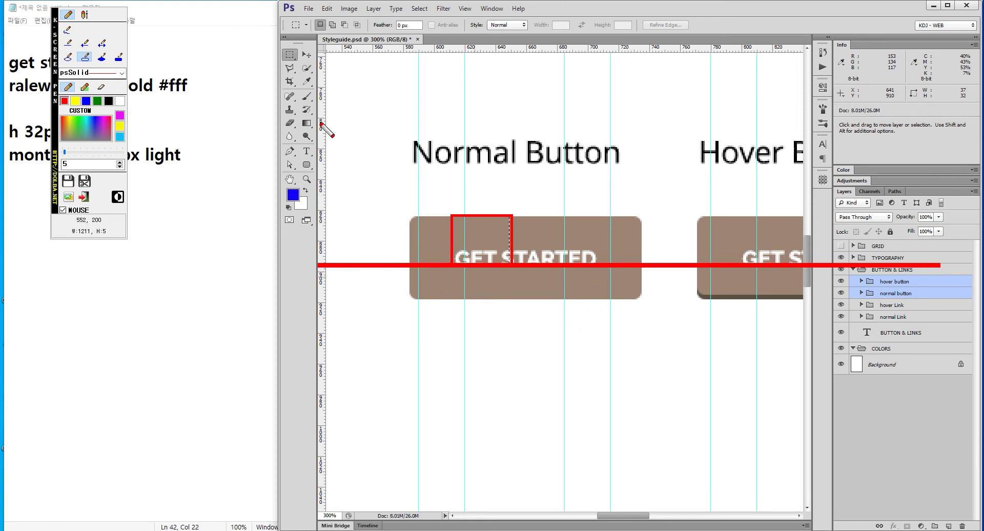
pyautogui.press('Escape')
# Select the Normal Button's btn bg shape layer and mark its bottom corners.
pyautogui.press('v')
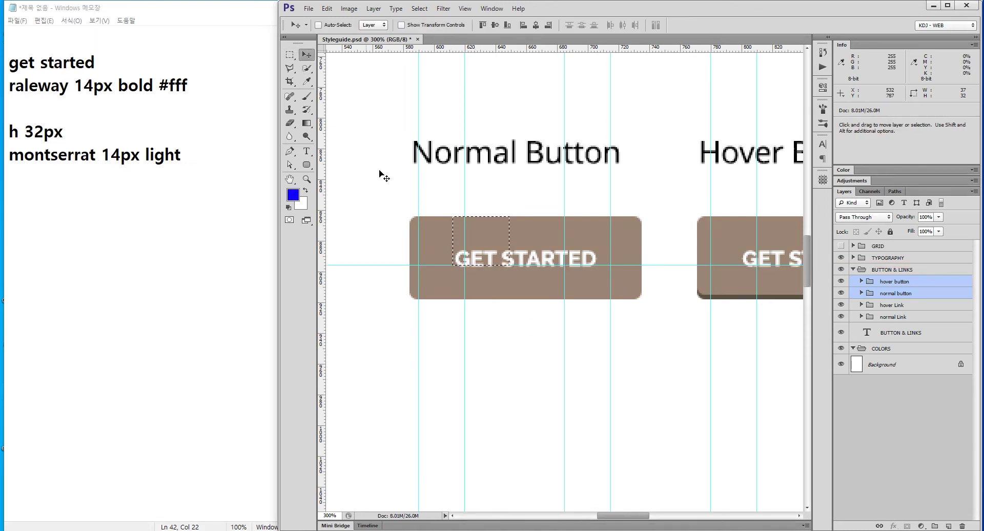
pyautogui.keyDown('ctrl'); pyautogui.click(440, 286); pyautogui.keyUp('ctrl')
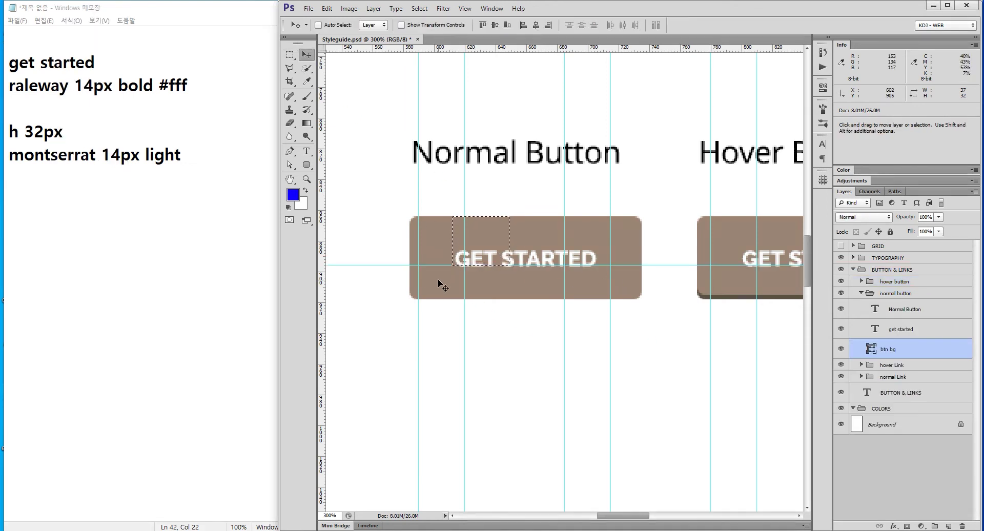
pyautogui.click(841, 352)
pyautogui.click(840, 351)
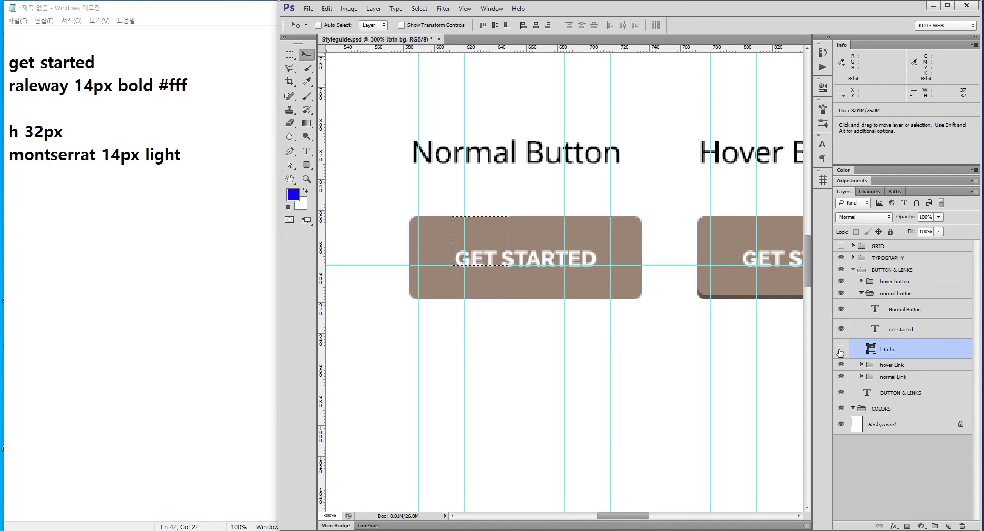
pyautogui.click(841, 351)
pyautogui.click(291, 166)
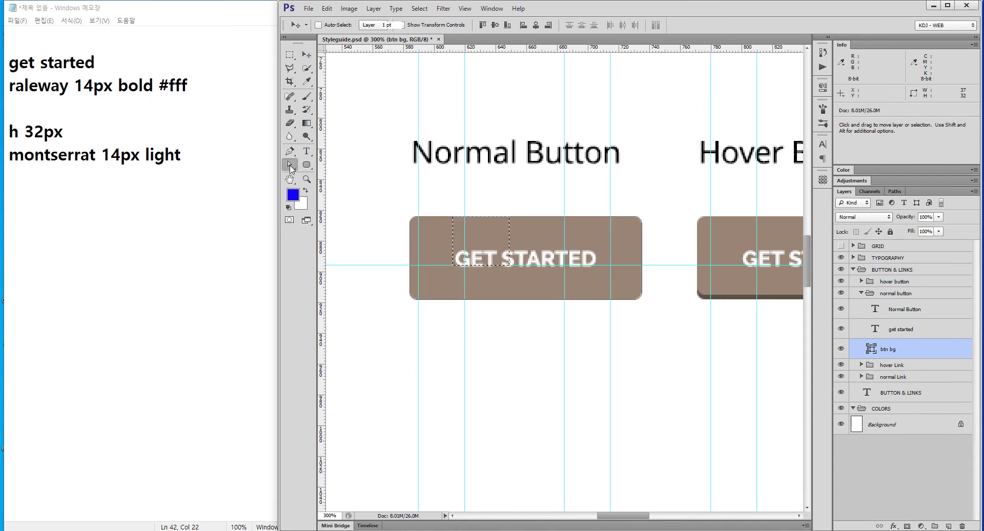
pyautogui.moveTo(399, 282); pyautogui.dragTo(429, 308)
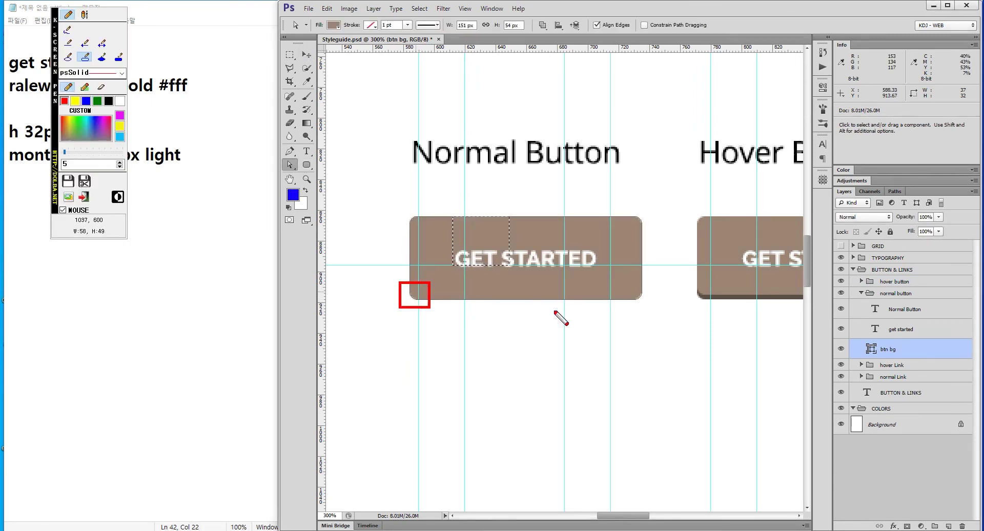
pyautogui.moveTo(619, 286); pyautogui.dragTo(656, 315)
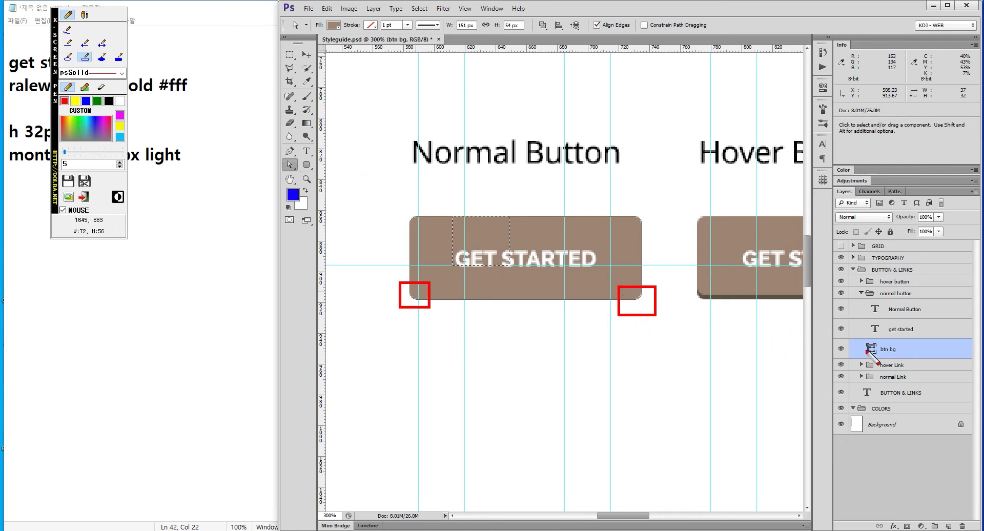
pyautogui.moveTo(816, 332); pyautogui.dragTo(908, 364)
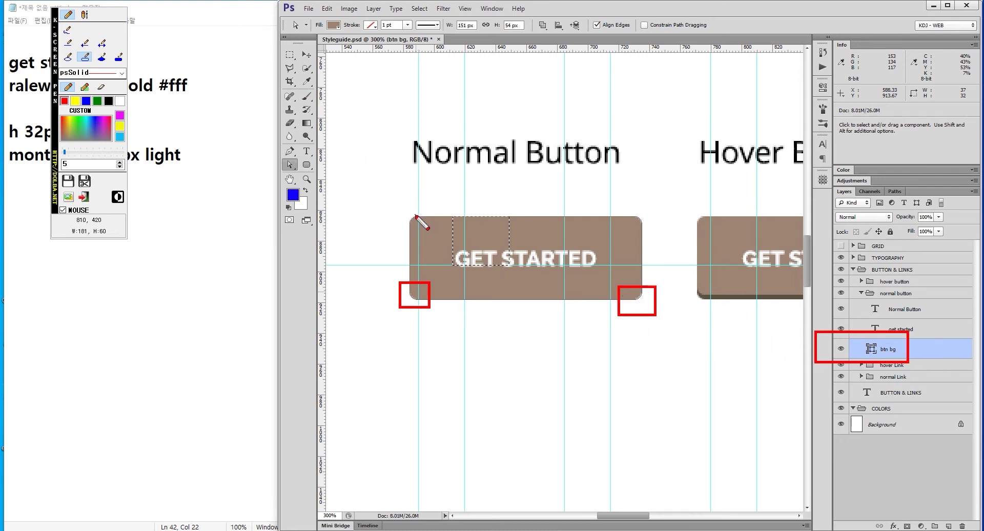
pyautogui.moveTo(394, 202)
pyautogui.mouseDown()
pyautogui.moveTo(634, 325)
pyautogui.moveTo(673, 325)
pyautogui.mouseUp()
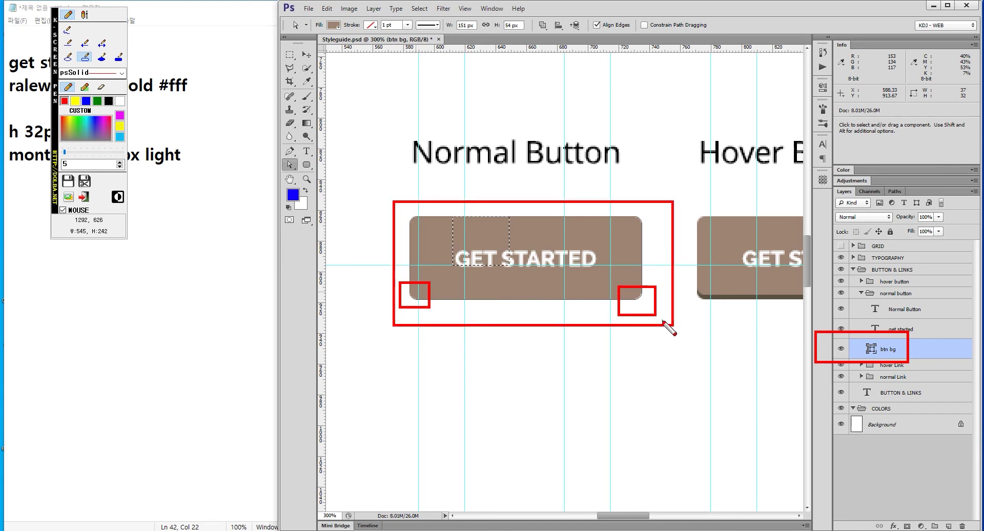
pyautogui.press('Escape')
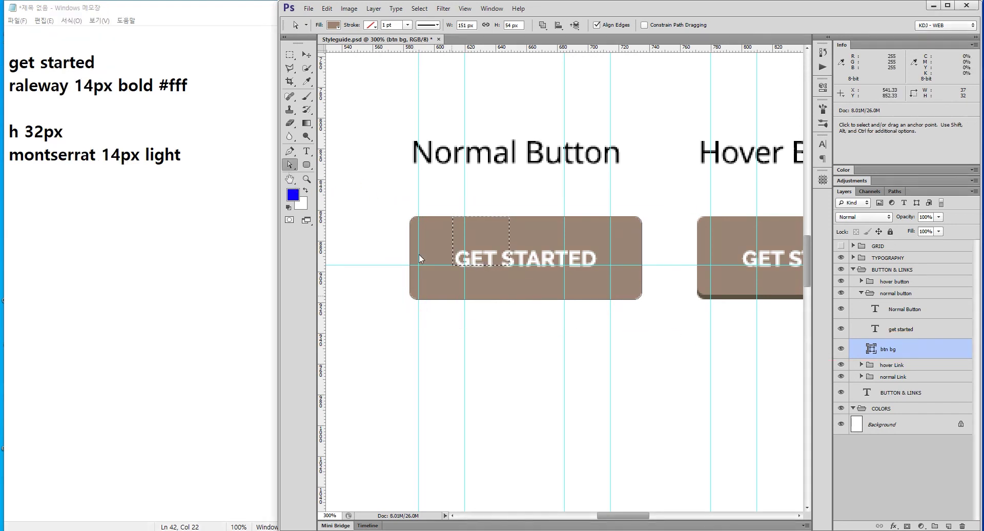
# Raise the btn bg bottom anchors until the button is 32 px tall.
pyautogui.moveTo(652, 328)
pyautogui.mouseDown()
pyautogui.moveTo(626, 302)
pyautogui.moveTo(396, 286)
pyautogui.mouseUp()
pyautogui.hotkey('shift', 'Up')
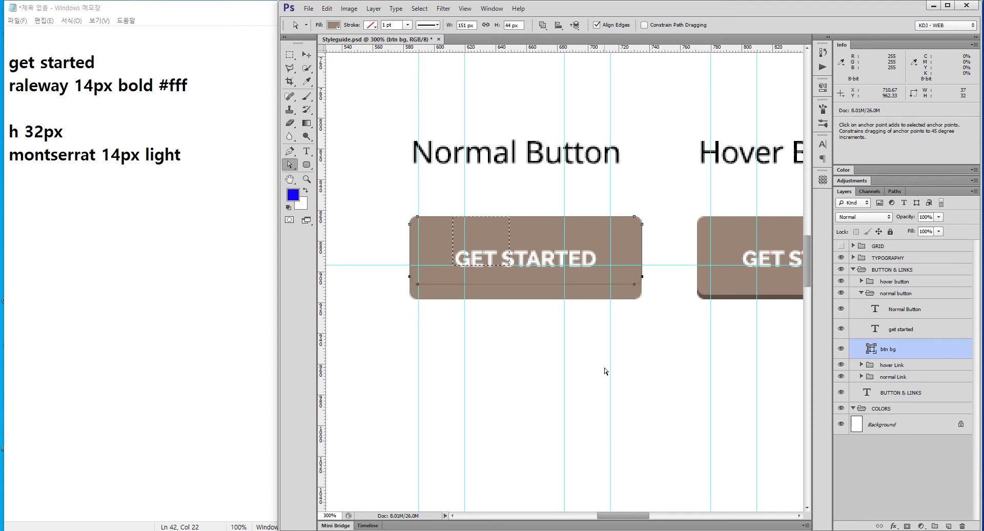
pyautogui.hotkey('shift', 'Up')
pyautogui.press('Up')
pyautogui.press('Up')
pyautogui.press('Up')
pyautogui.press('Up')
pyautogui.press('Down')
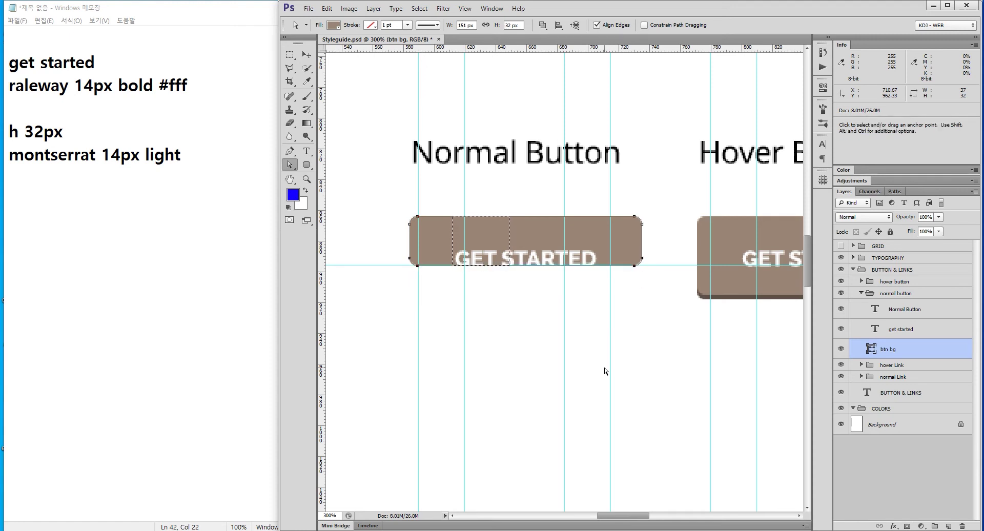
pyautogui.press('Down')
pyautogui.click(605, 369)
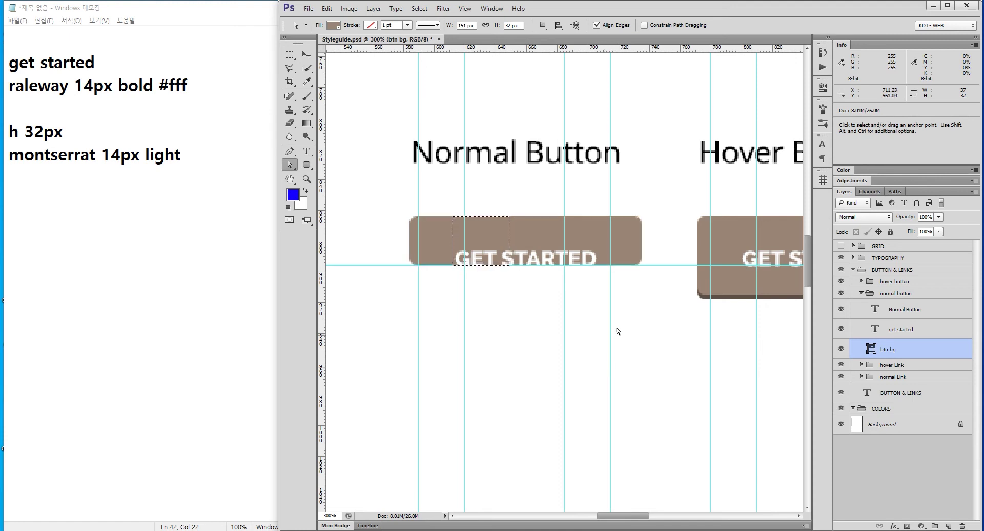
pyautogui.hotkey('ctrl', 'd')
# Set the Normal Button label's font to Montserrat Light.
pyautogui.click(878, 332)
pyautogui.doubleClick(876, 330)
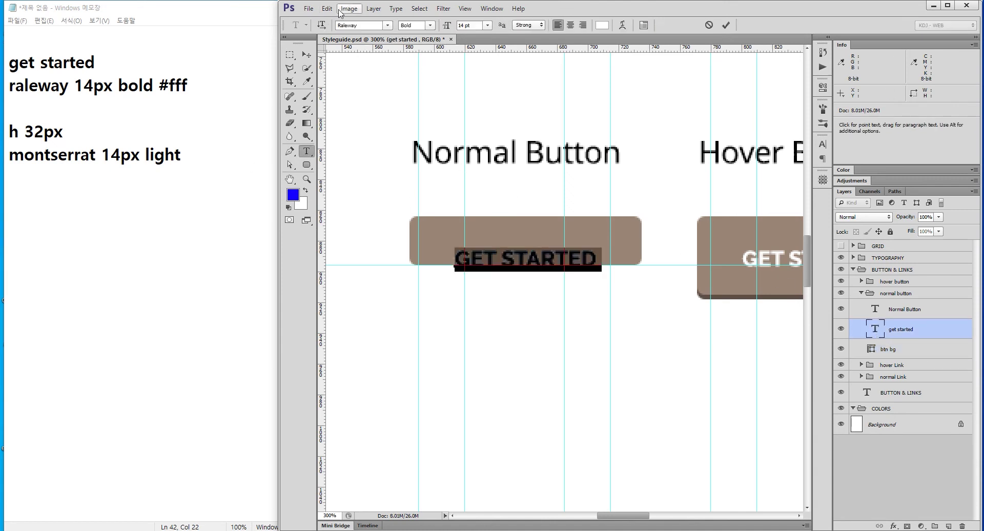
pyautogui.click(374, 24)
pyautogui.write('Mo')
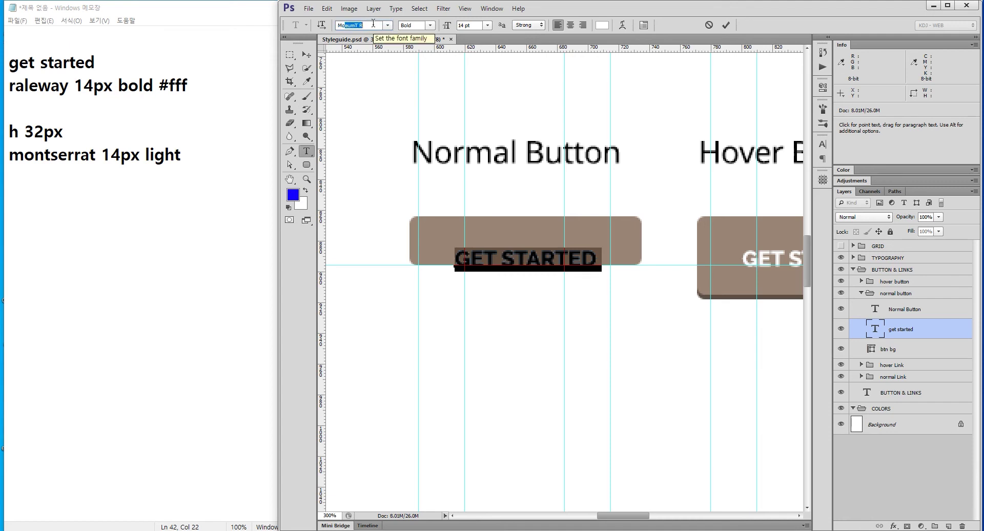
pyautogui.press('BackSpace')
pyautogui.write('Montserrat')
pyautogui.press('Return')
pyautogui.click(428, 25)
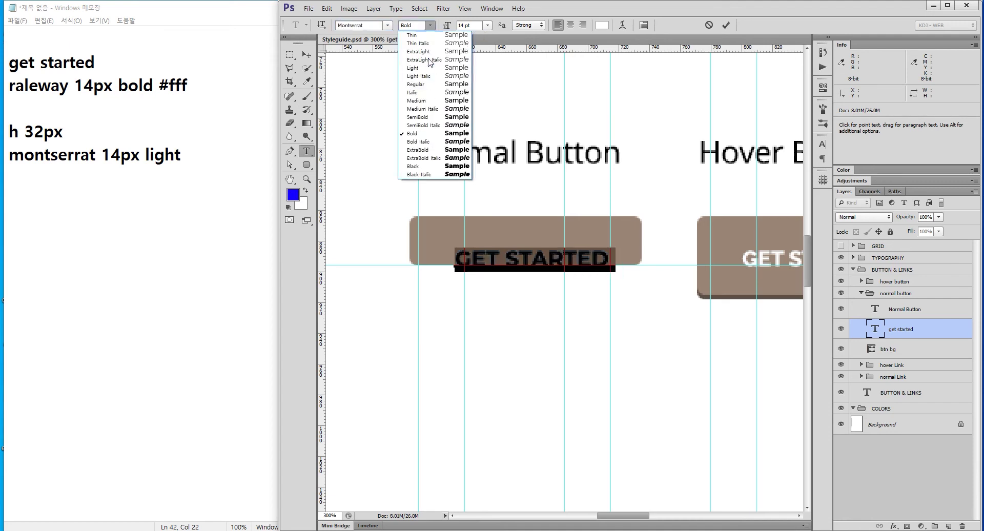
pyautogui.click(427, 68)
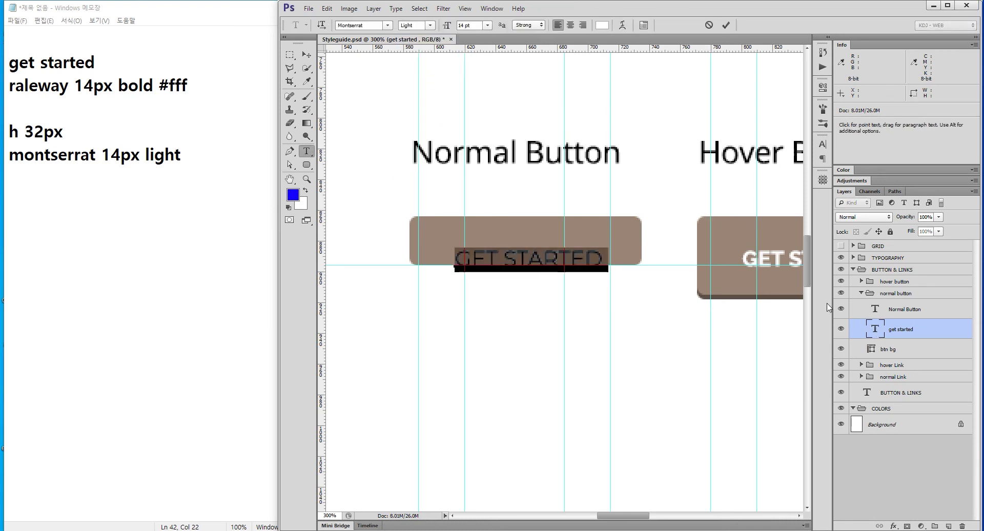
# Turn off All Caps so the label reads lowercase 'get started'.
pyautogui.click(822, 144)
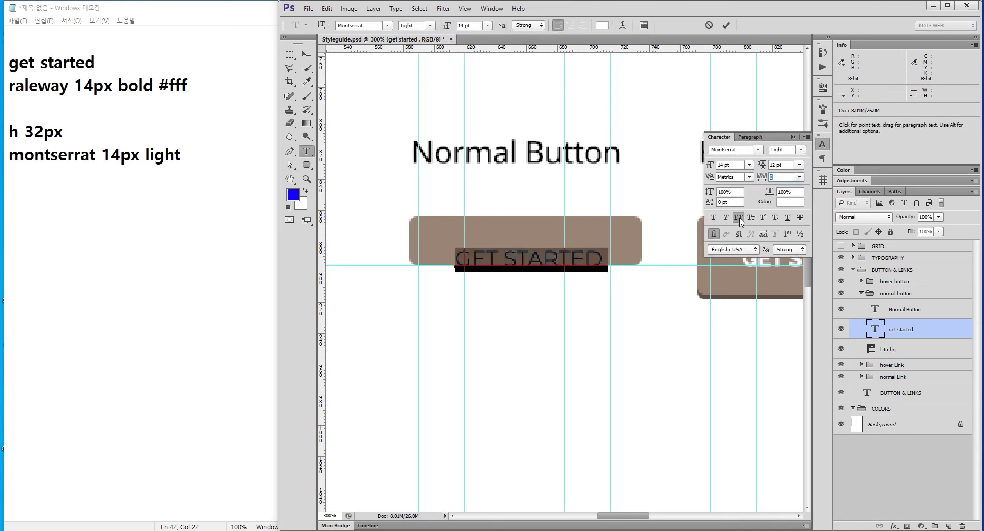
pyautogui.click(738, 218)
pyautogui.click(822, 144)
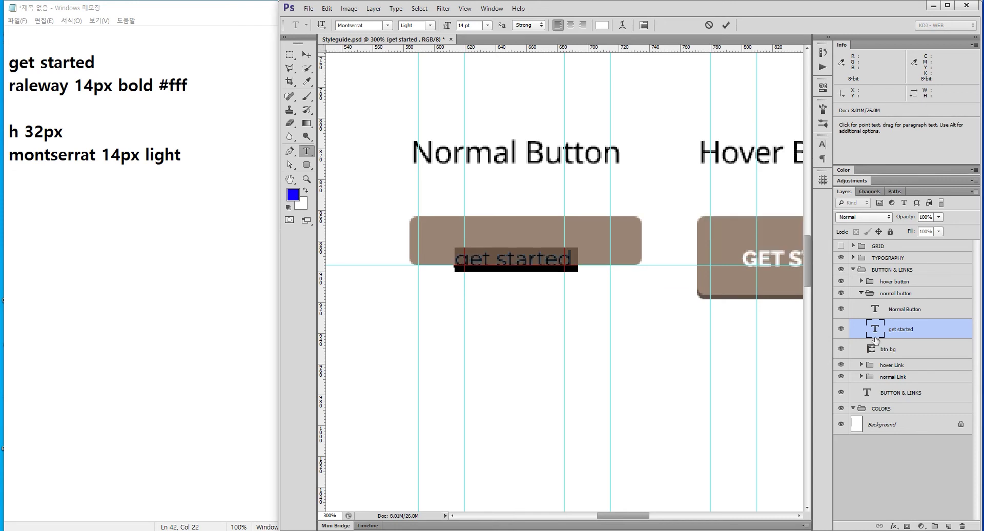
pyautogui.click(876, 331)
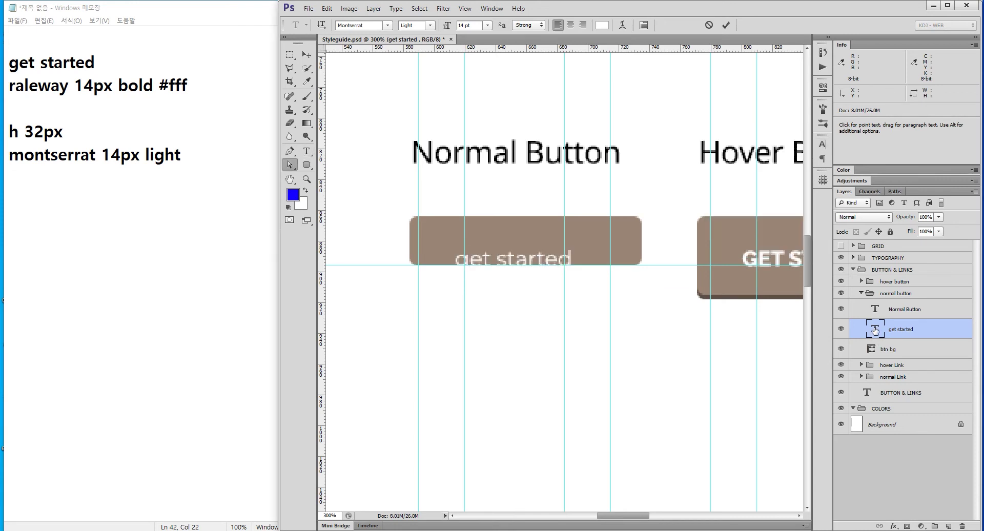
# Vertically centre the label within btn bg and nudge it back to horizontal centre.
pyautogui.keyDown('ctrl'); pyautogui.click(875, 353); pyautogui.keyUp('ctrl')
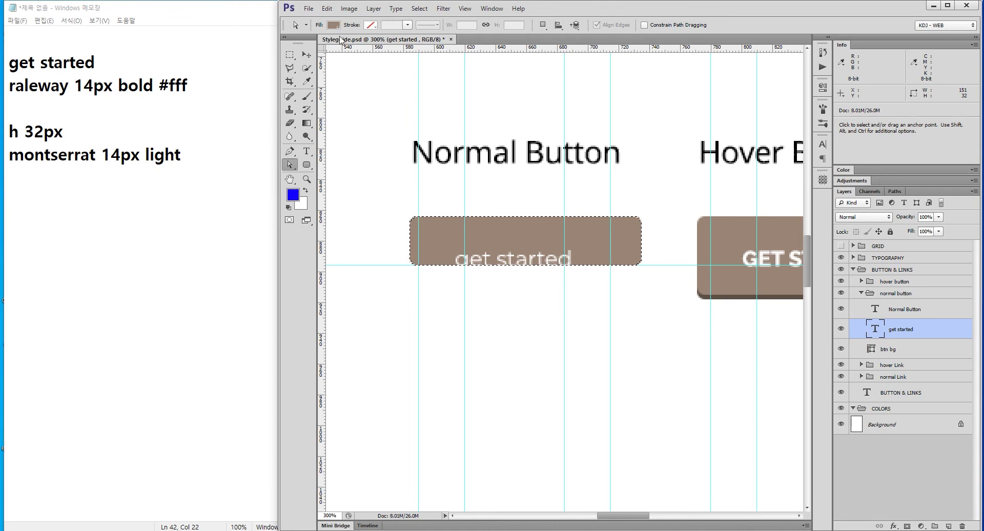
pyautogui.press('v')
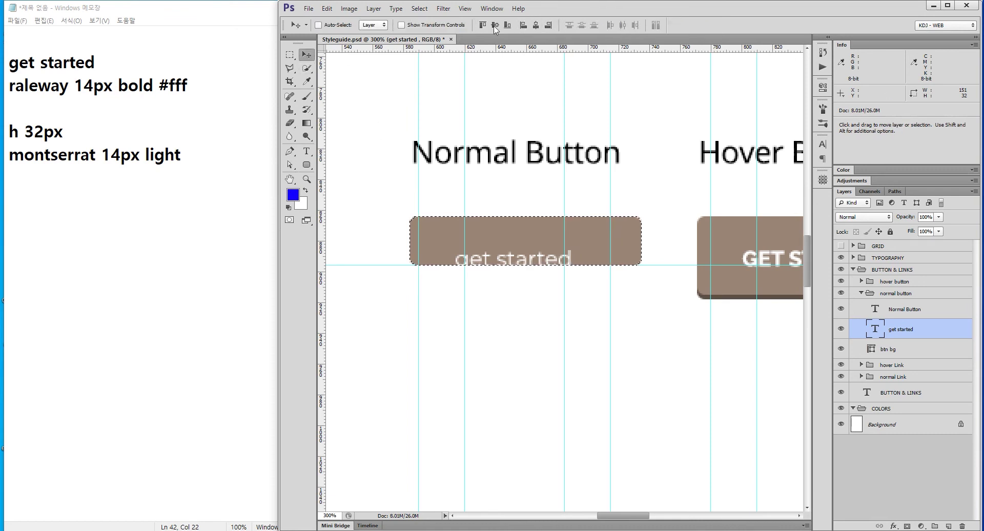
pyautogui.click(495, 25)
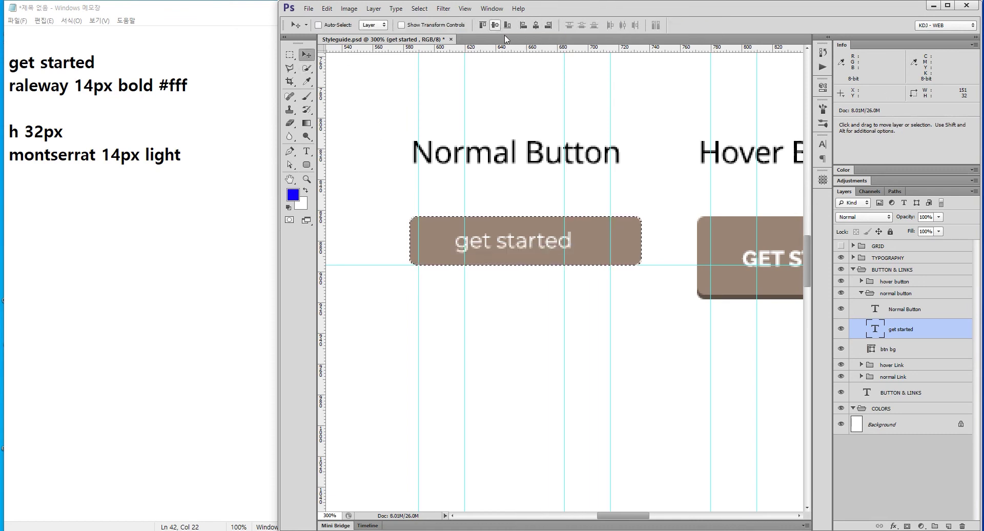
pyautogui.hotkey('ctrl', 'd')
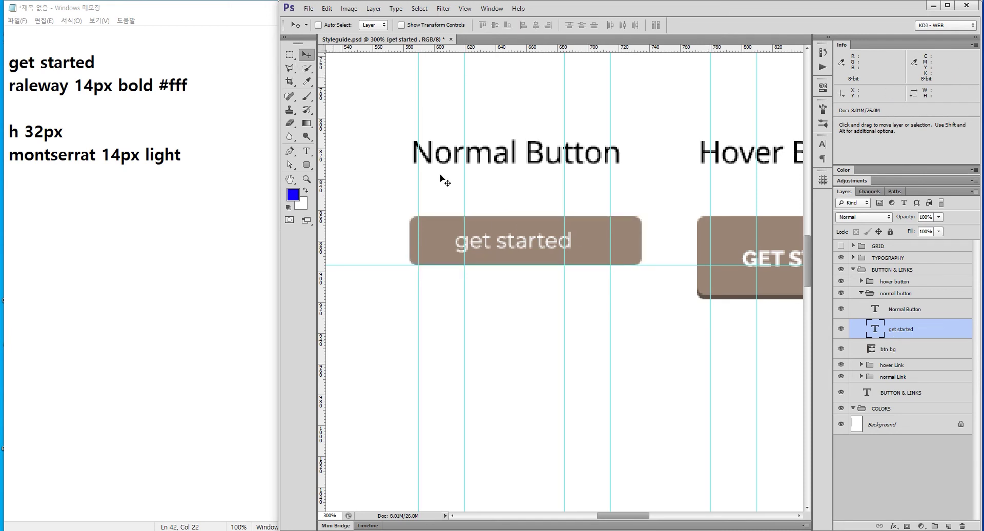
pyautogui.moveTo(502, 237); pyautogui.dragTo(455, 237)
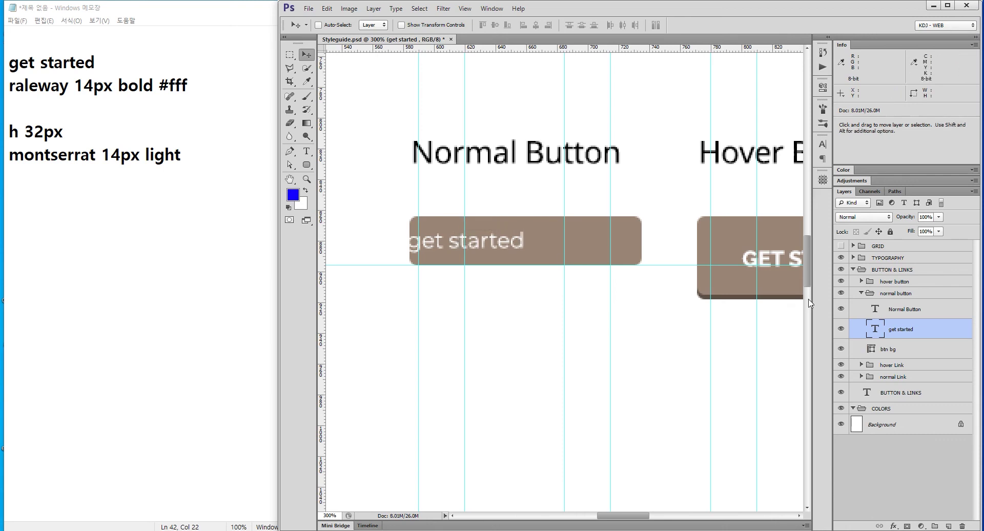
pyautogui.hotkey('shift', 'Right')
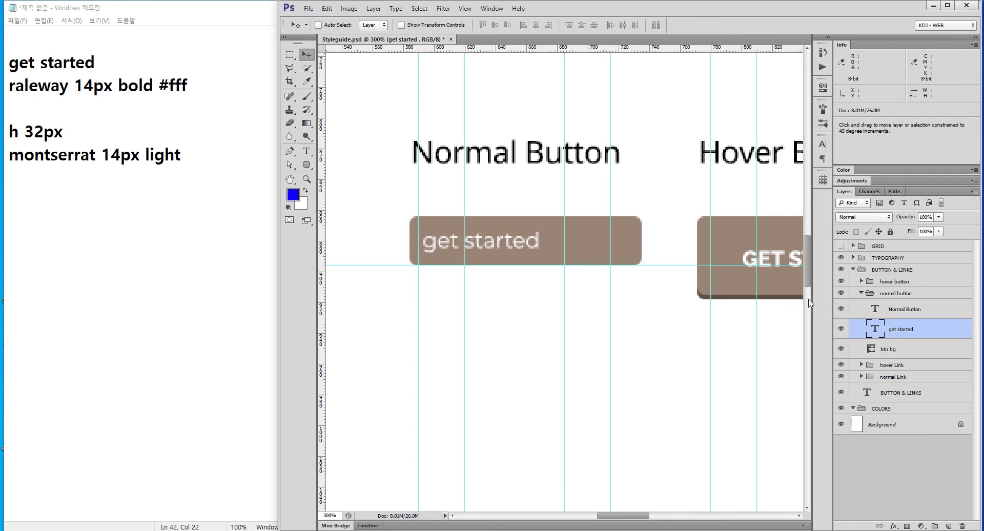
pyautogui.hotkey('shift', 'Right')
pyautogui.hotkey('shift', 'Right')
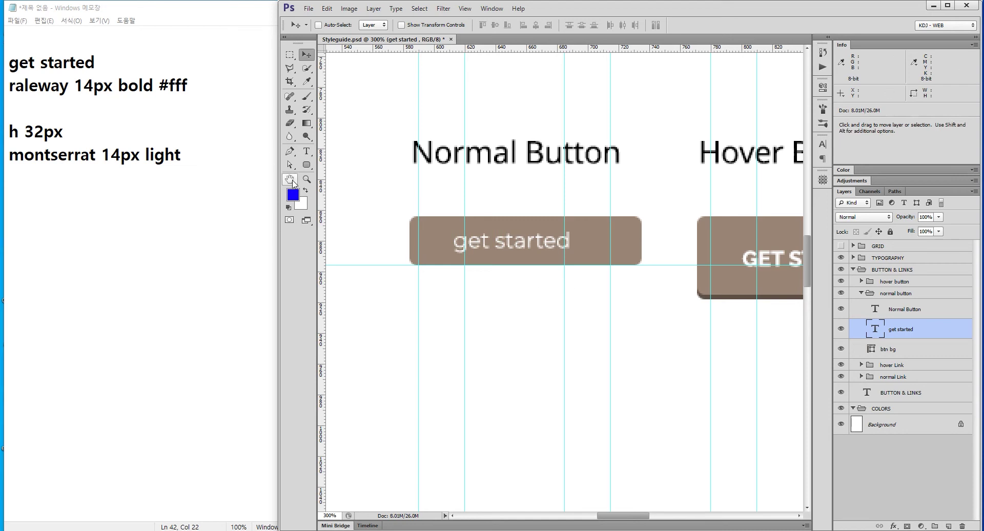
# Move the btn bg right anchors until the Normal Button is 134 px wide.
pyautogui.click(290, 164)
pyautogui.click(631, 257)
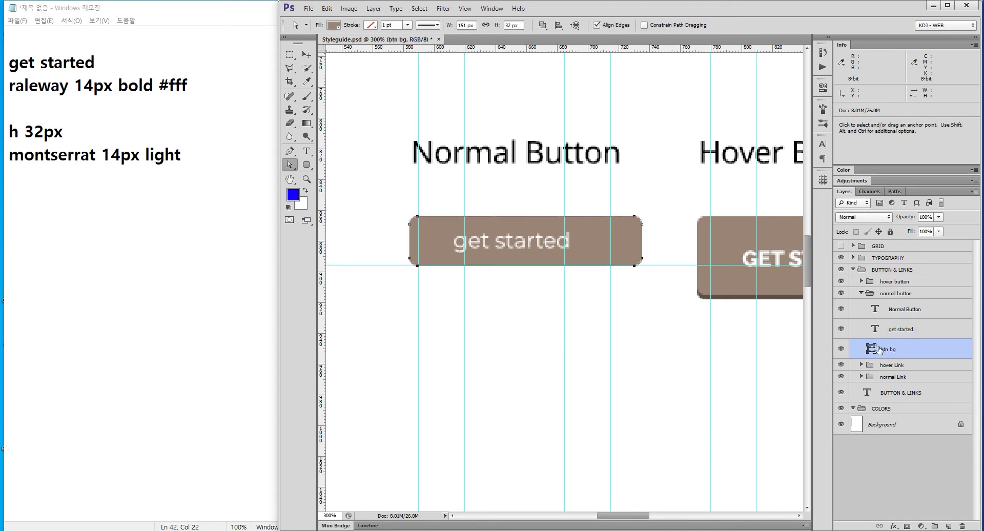
pyautogui.moveTo(666, 299); pyautogui.dragTo(628, 184)
pyautogui.hotkey('shift', 'Left')
pyautogui.hotkey('shift', 'Left')
pyautogui.hotkey('shift', 'Left')
pyautogui.hotkey('shift', 'Left')
pyautogui.hotkey('shift', 'Left')
pyautogui.press('Right')
pyautogui.press('Right')
pyautogui.press('Right')
pyautogui.press('Right')
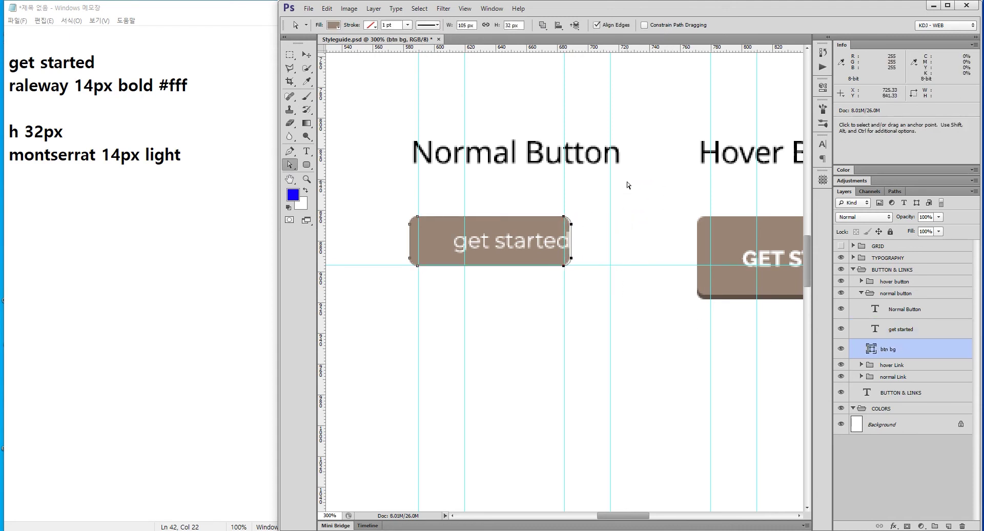
pyautogui.press('Left')
pyautogui.hotkey('shift', 'Right')
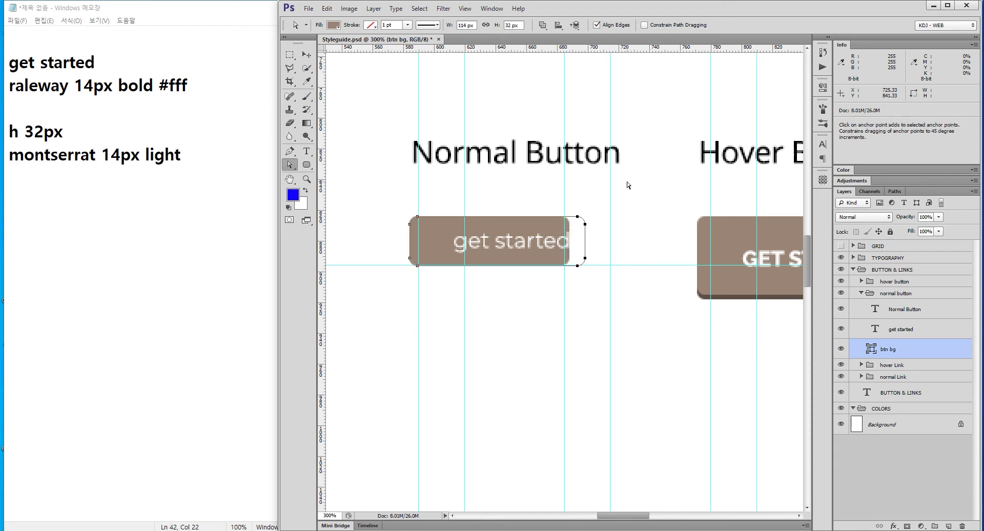
pyautogui.hotkey('shift', 'Right')
pyautogui.hotkey('shift', 'Right')
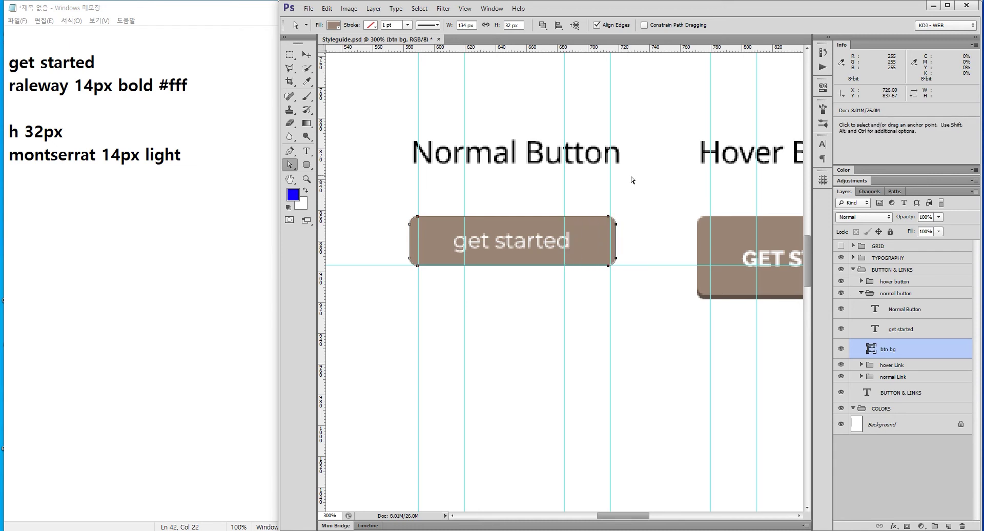
pyautogui.click(906, 294)
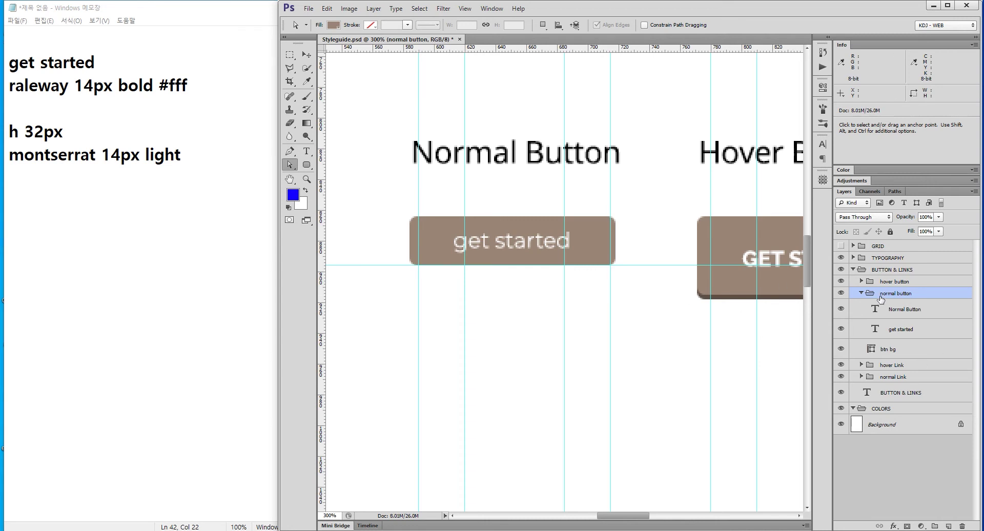
# Delete the hover button group by dragging it to the Layers panel trash.
pyautogui.click(903, 283)
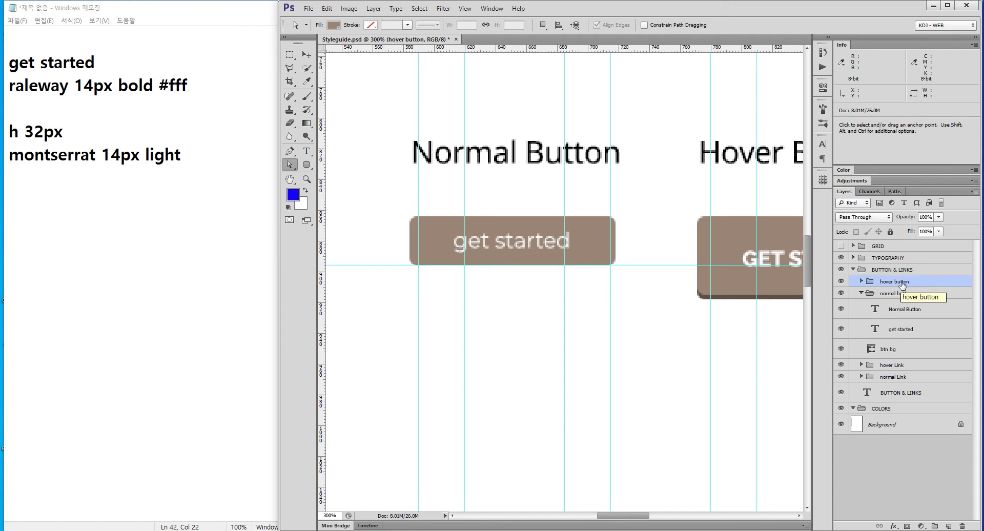
pyautogui.click(842, 282)
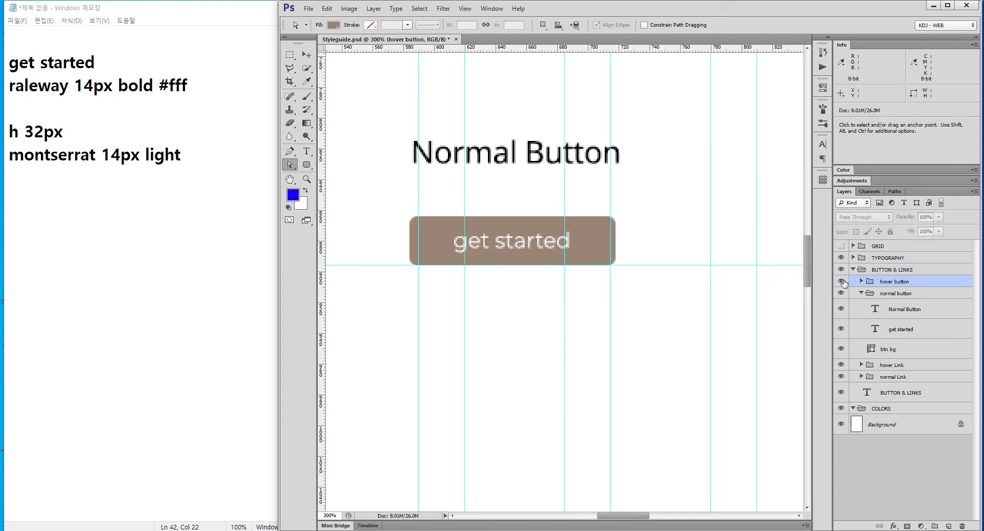
pyautogui.click(842, 281)
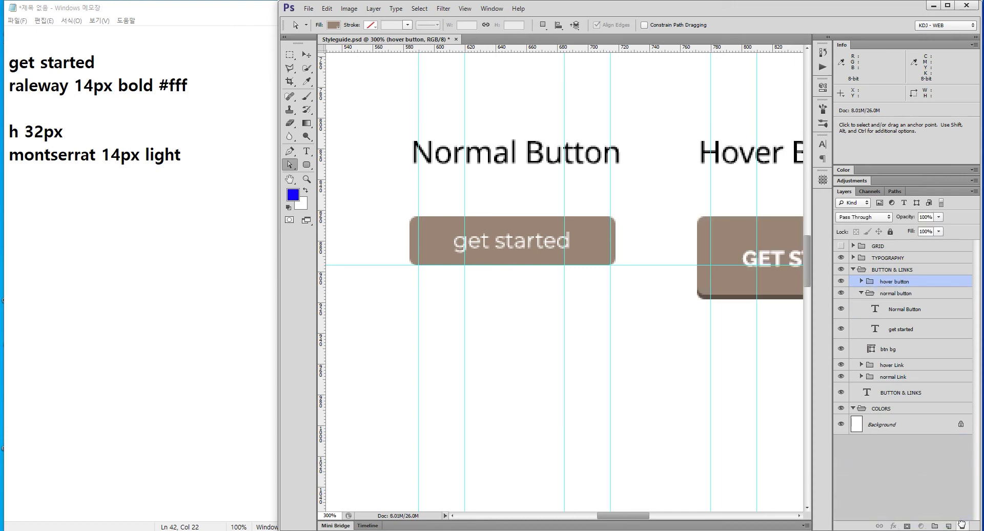
pyautogui.moveTo(962, 525); pyautogui.dragTo(962, 525)
pyautogui.hscroll(2, 696, 178)
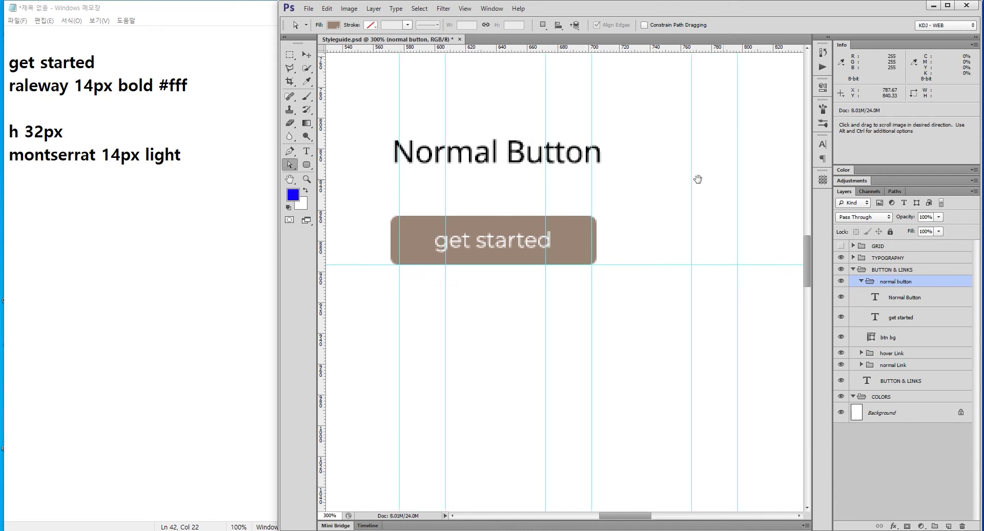
pyautogui.click(307, 54)
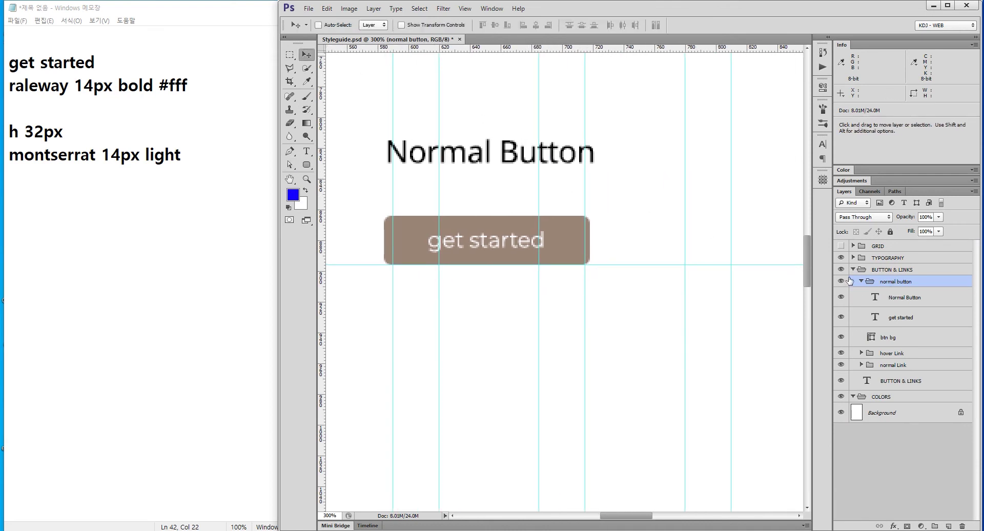
pyautogui.click(841, 282)
pyautogui.click(841, 282)
# Alt-drag a copy of the Normal Button to its right and rename the copy's group to hover.
pyautogui.moveTo(470, 160); pyautogui.dragTo(724, 161)
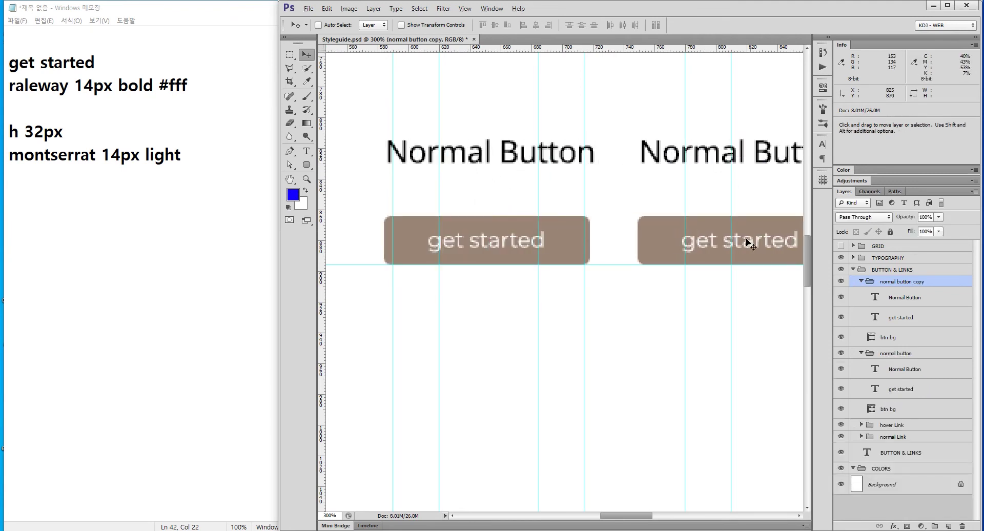
pyautogui.doubleClick(899, 282)
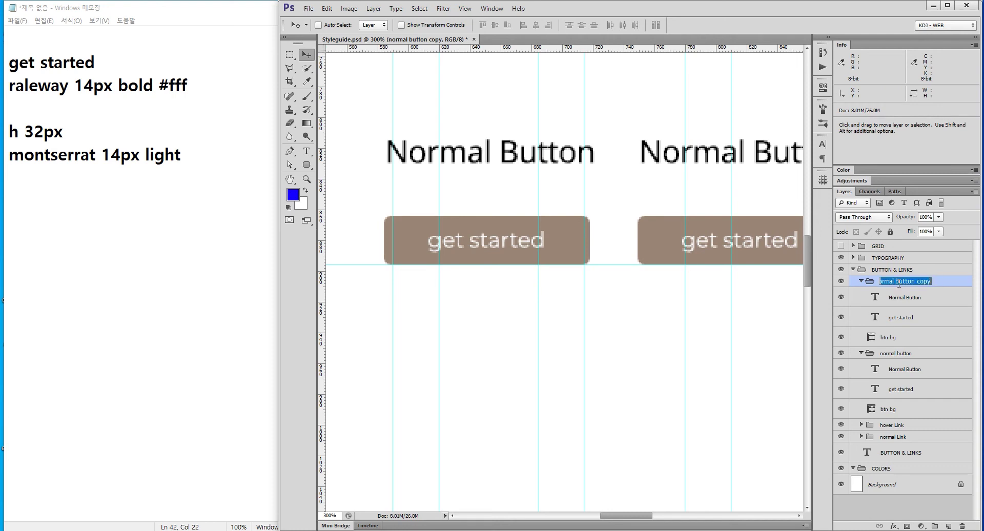
pyautogui.moveTo(893, 281); pyautogui.dragTo(814, 275)
pyautogui.write('hover')
pyautogui.press('Return')
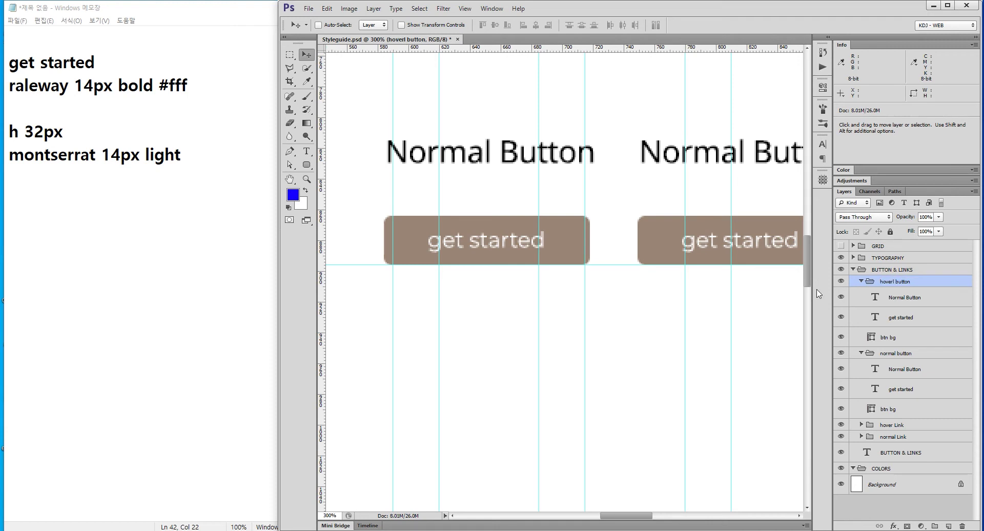
# Change the copied button's heading to read Hover Button and pan to show the whole copy.
pyautogui.doubleClick(874, 297)
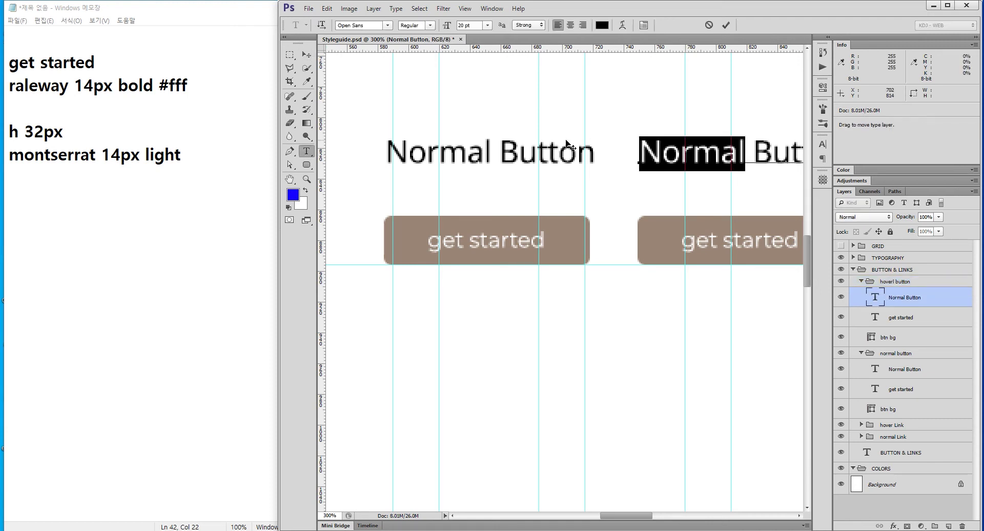
pyautogui.write('Hover')
pyautogui.press('BackSpace')
pyautogui.press('BackSpace')
pyautogui.press('BackSpace')
pyautogui.press('BackSpace')
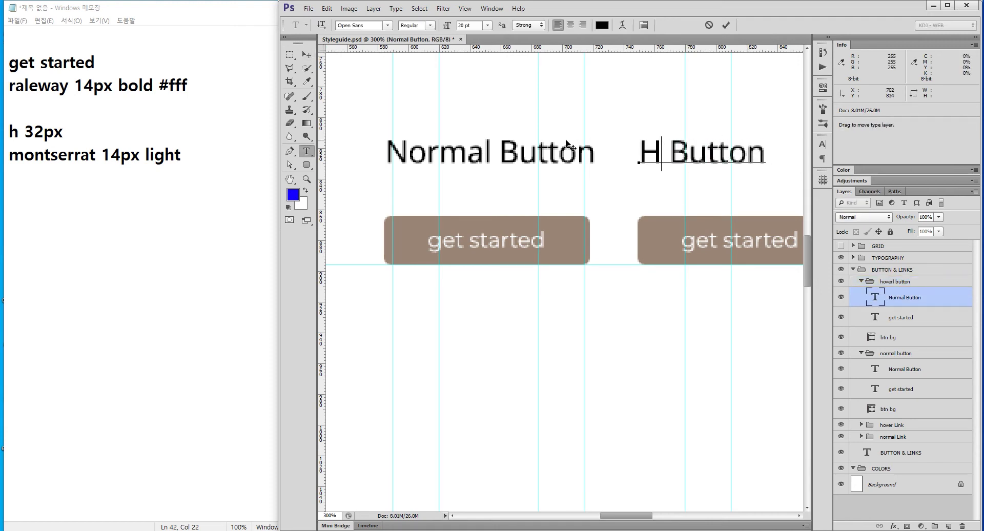
pyautogui.write('over')
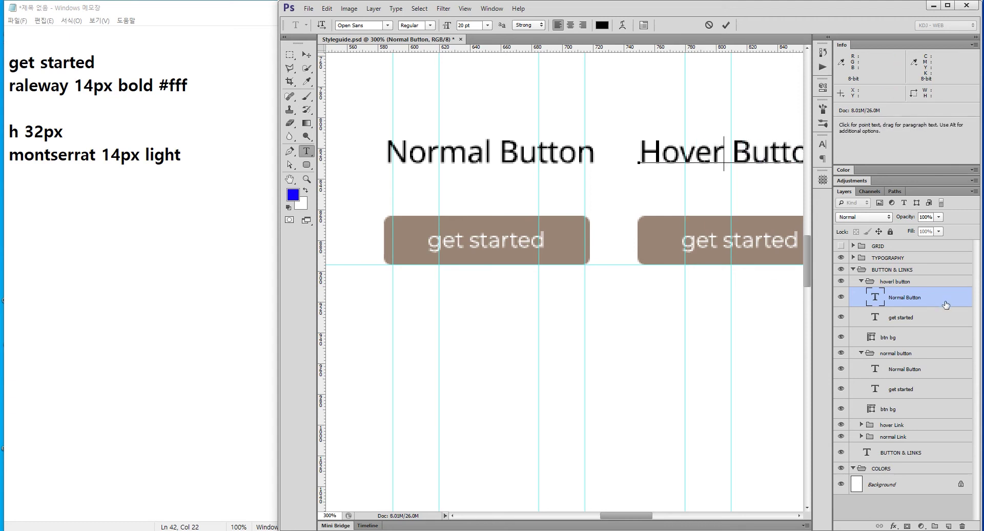
pyautogui.click(306, 55)
pyautogui.click(291, 180)
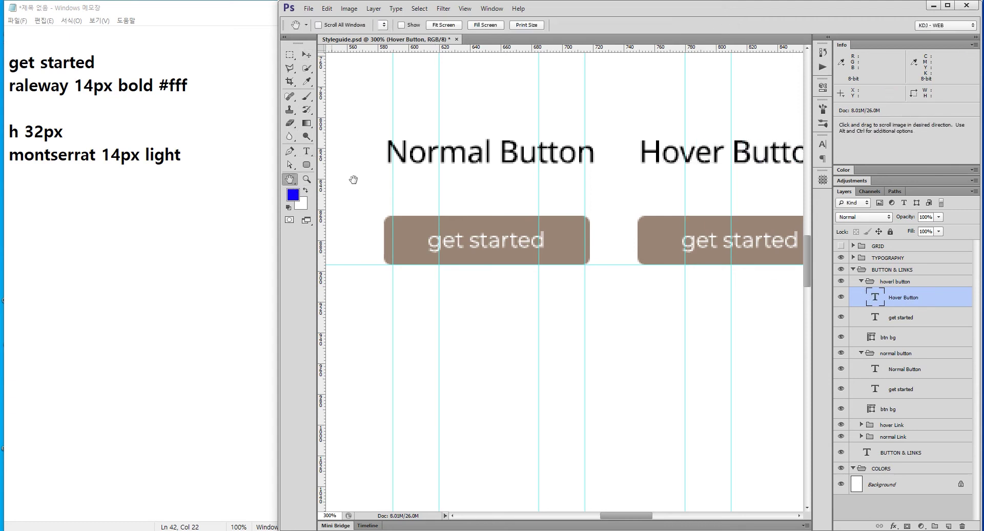
pyautogui.moveTo(640, 176); pyautogui.dragTo(552, 176)
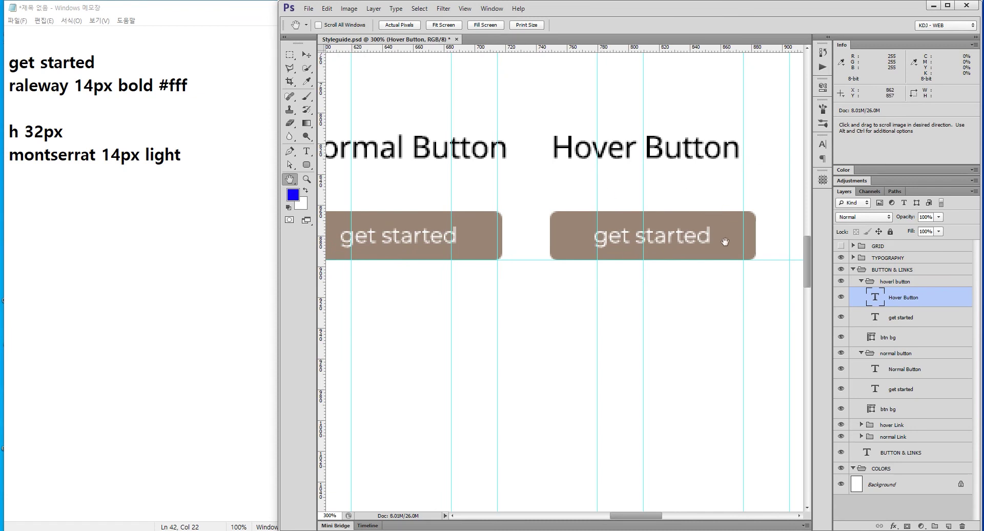
# Replace Hover in the copied heading with Active, correcting the typo.
pyautogui.doubleClick(878, 298)
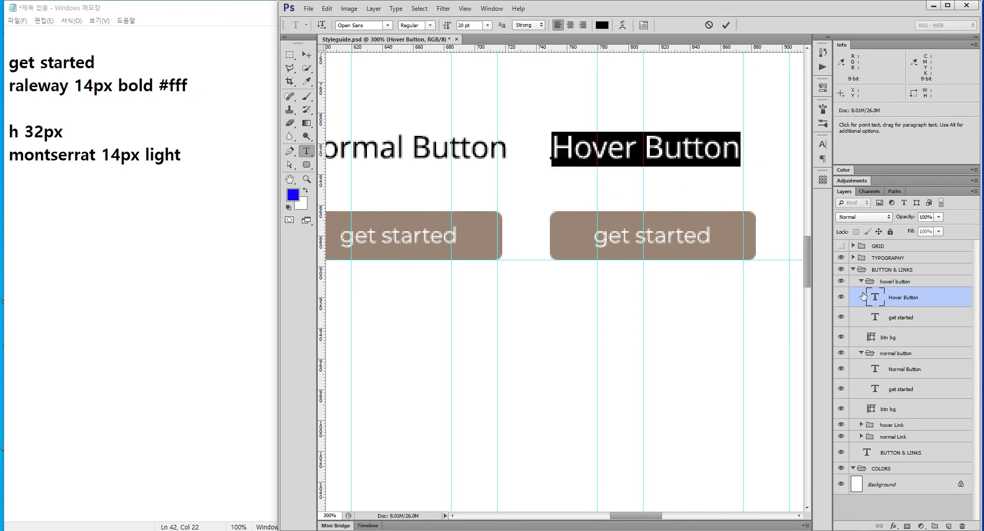
pyautogui.click(574, 149)
pyautogui.moveTo(636, 149); pyautogui.dragTo(549, 142)
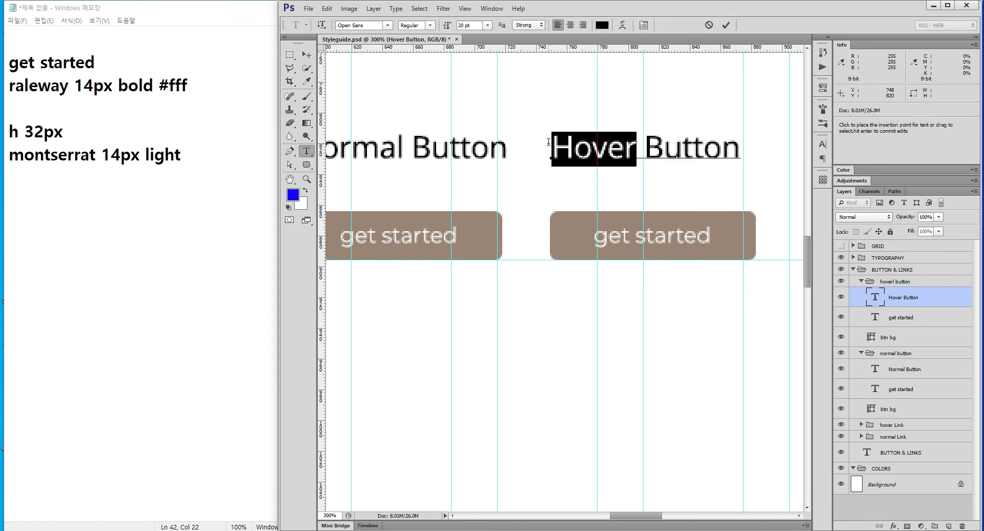
pyautogui.write('Acitve')
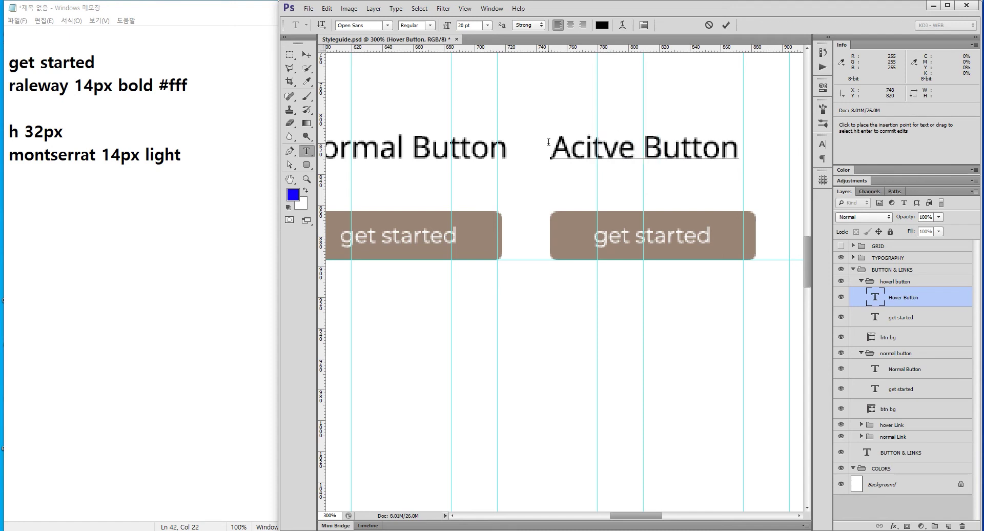
pyautogui.press('BackSpace')
pyautogui.press('BackSpace')
pyautogui.press('BackSpace')
pyautogui.write('tiv')
pyautogui.write('h')
# Commit the Active Button heading and pan so the full Normal Button shows beside it.
pyautogui.click(882, 281)
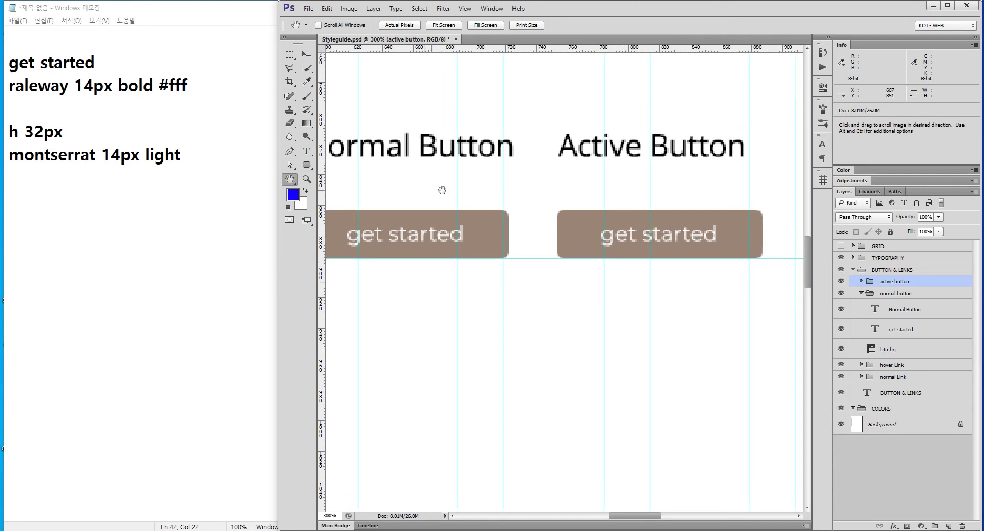
pyautogui.moveTo(442, 191); pyautogui.dragTo(559, 191)
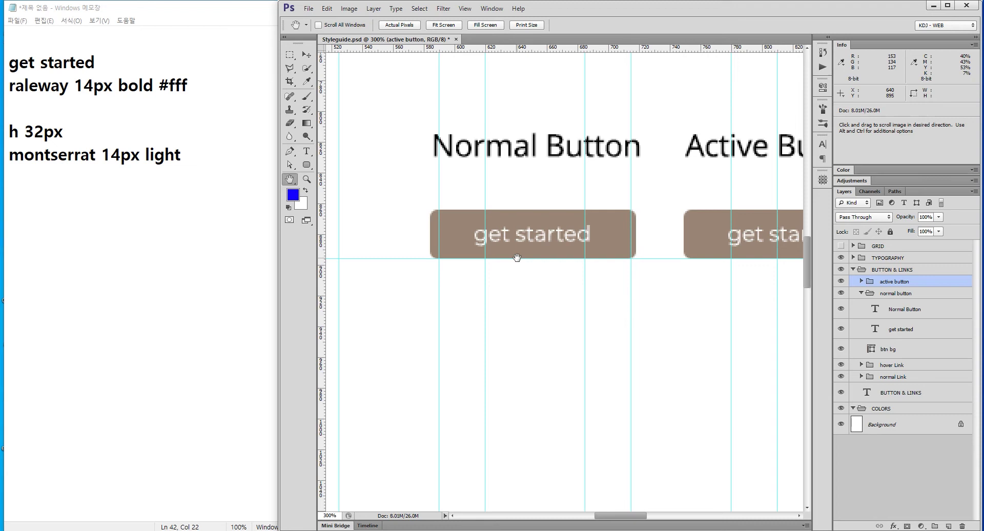
# Append the lines 'text color 8c8c8c' and 'border ebebeb' to the Notepad notes.
pyautogui.click(104, 185)
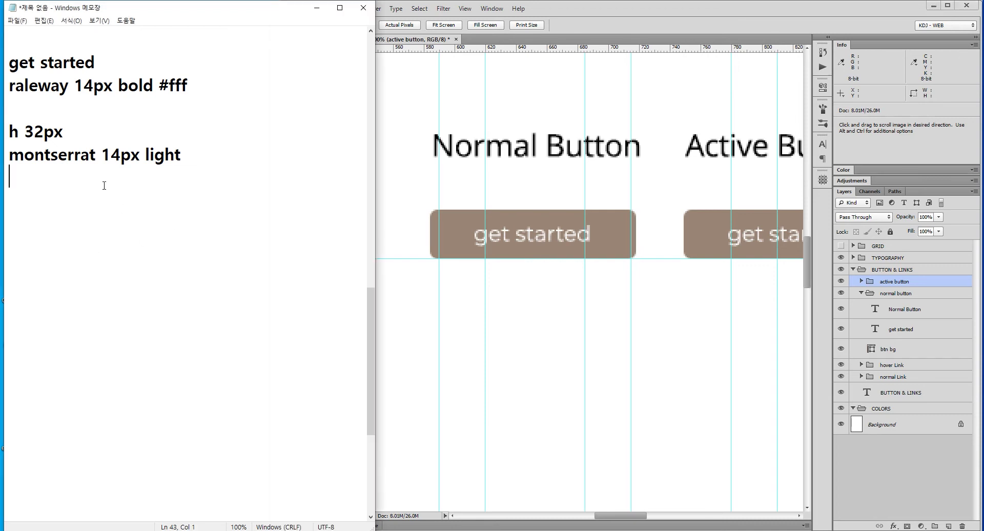
pyautogui.press('Return')
pyautogui.write('rmf')
pyautogui.press('BackSpace')
pyautogui.press('BackSpace')
pyautogui.press('BackSpace')
pyautogui.write('te')
pyautogui.write('xt color')
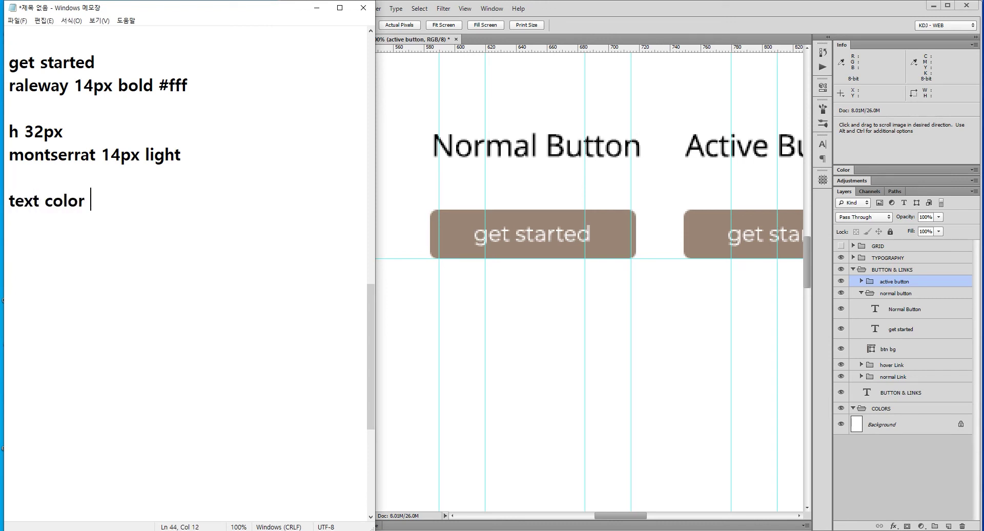
pyautogui.write('8383')
pyautogui.press('BackSpace')
pyautogui.press('BackSpace')
pyautogui.press('BackSpace')
pyautogui.write('c8c8c')
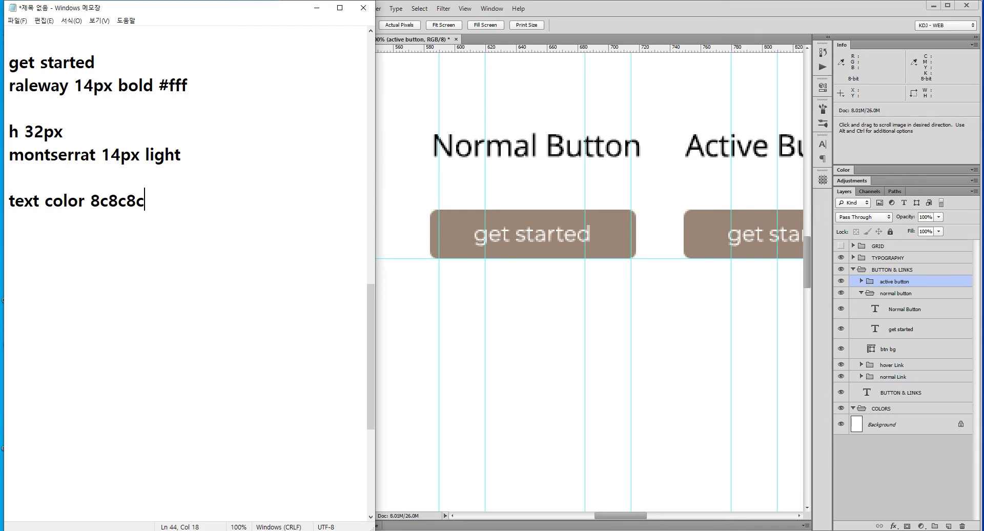
pyautogui.press('Return')
pyautogui.press('BackSpace')
pyautogui.write('bord')
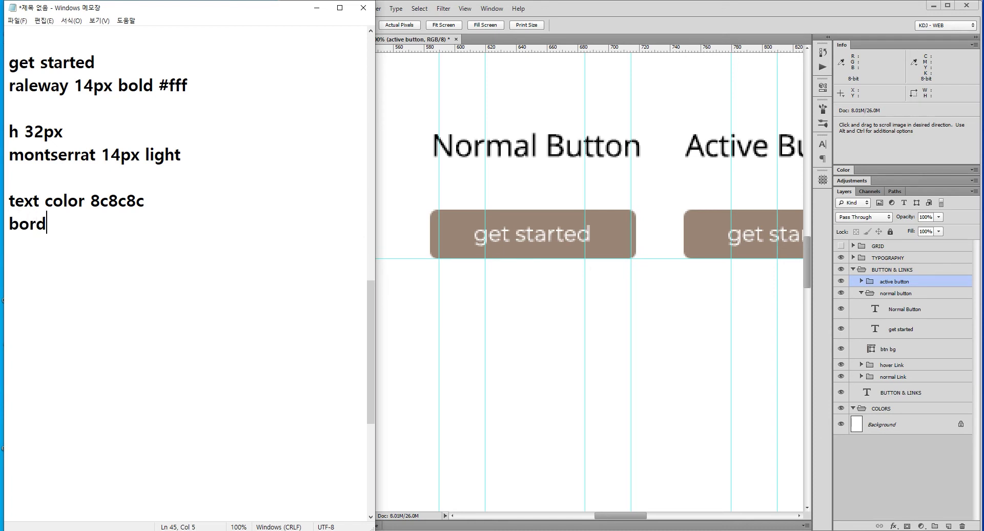
pyautogui.write('er ebebeb')
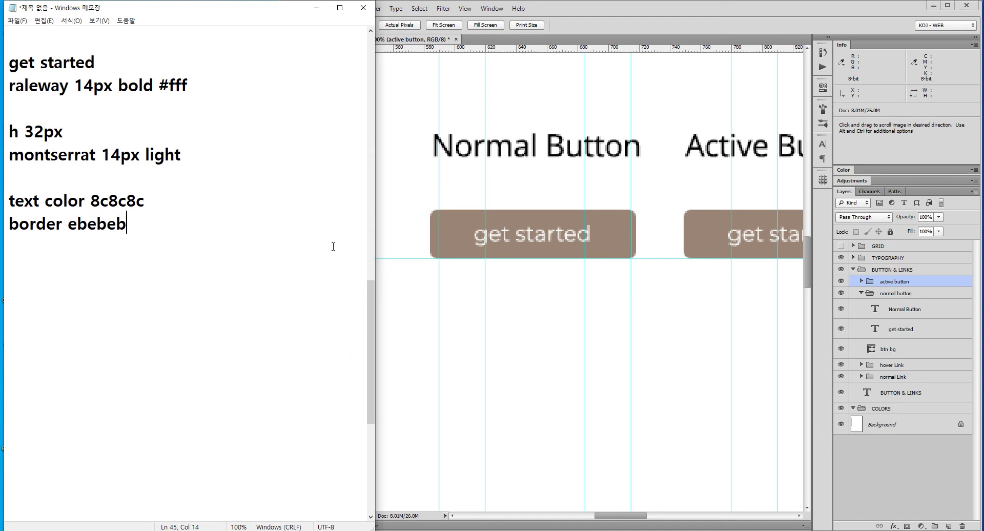
pyautogui.click(637, 20)
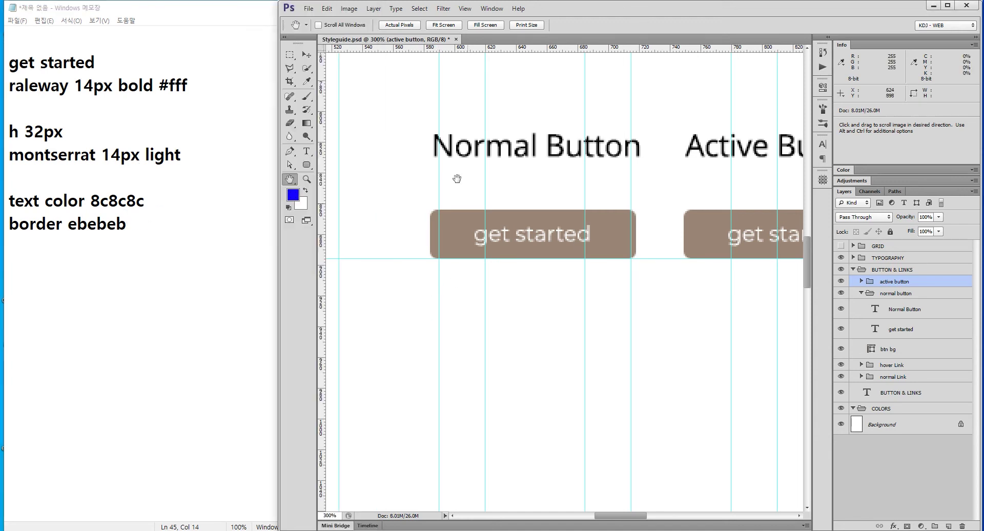
# Select the Normal Button's btn bg layer, compare its visibility, and set its Fill to 0%.
pyautogui.click(306, 54)
pyautogui.click(854, 354)
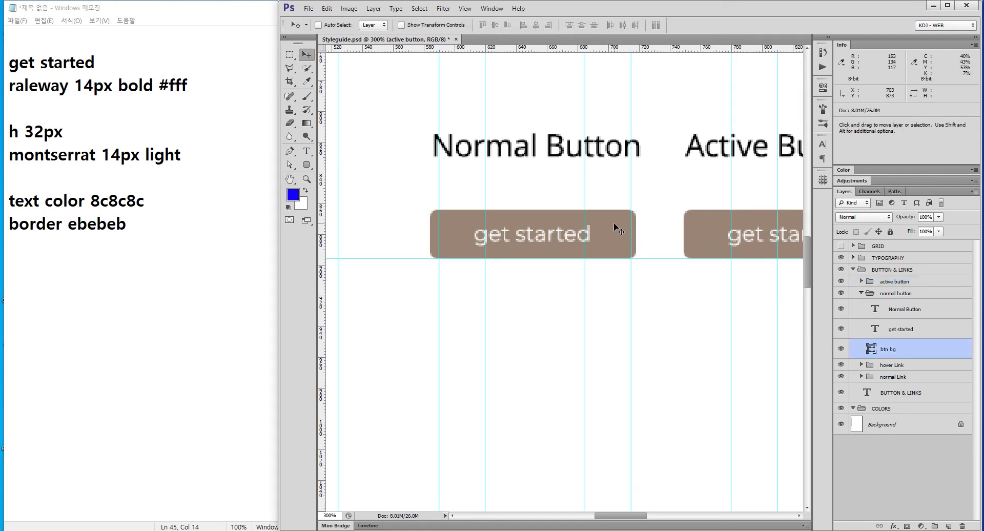
pyautogui.click(843, 349)
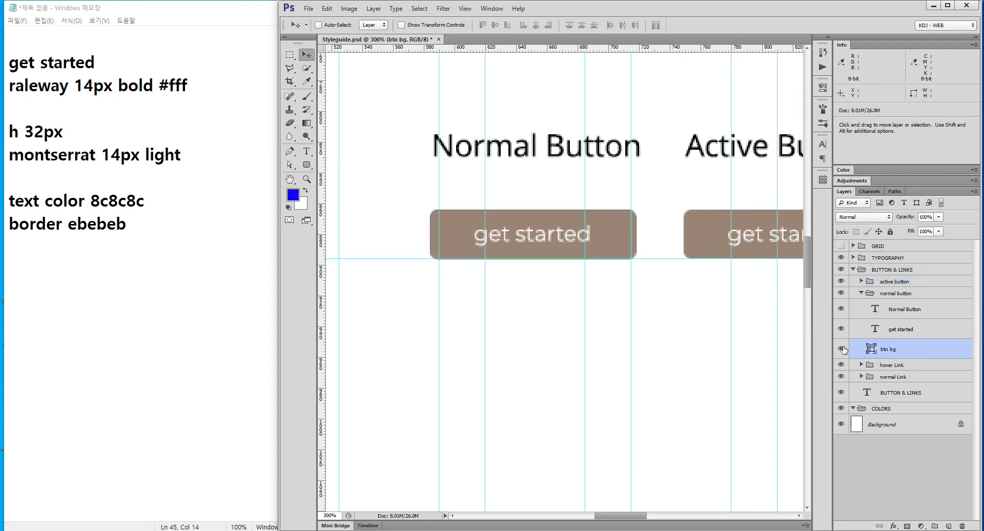
pyautogui.click(843, 349)
pyautogui.click(842, 349)
pyautogui.click(843, 349)
pyautogui.click(842, 349)
pyautogui.click(841, 349)
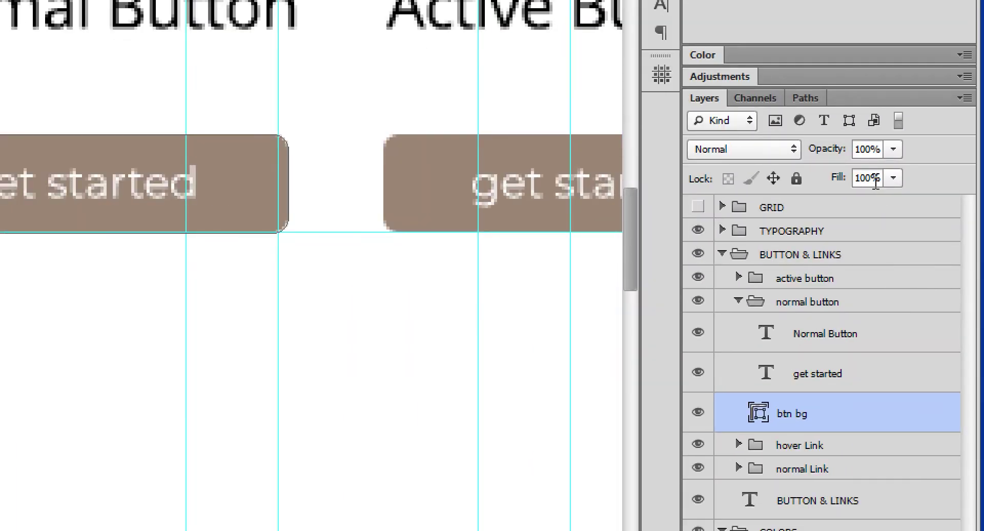
pyautogui.doubleClick(876, 180)
pyautogui.write('0')
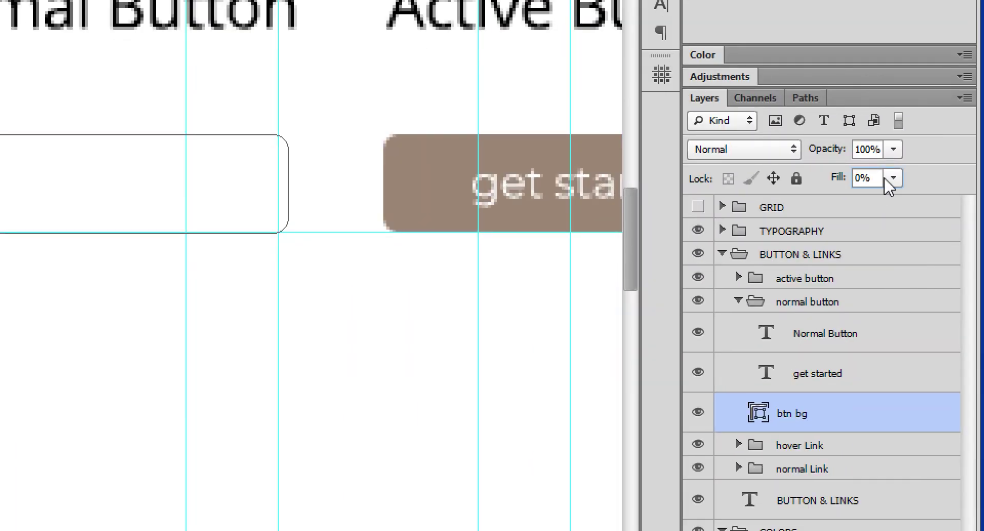
pyautogui.press('Return')
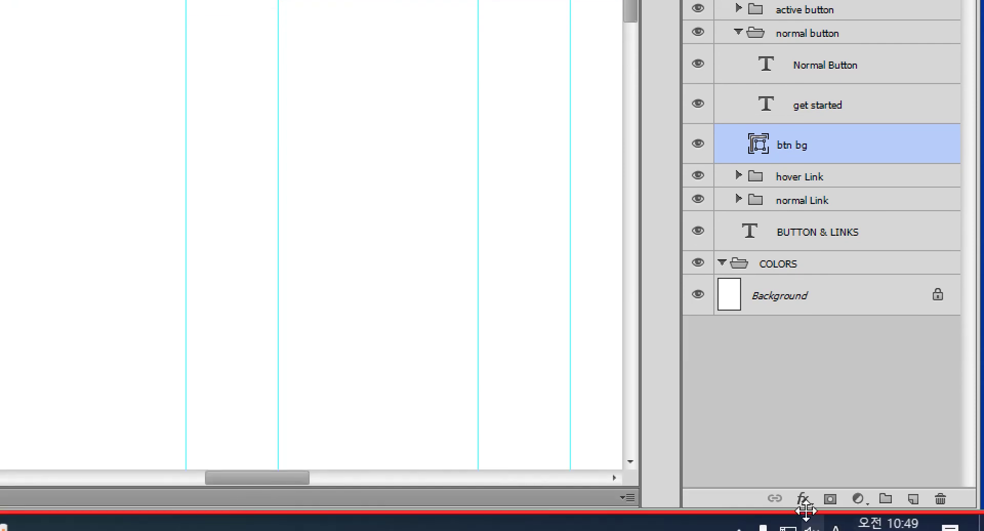
# Add a 1 px Inside Stroke layer effect in colour ebebeb to the button shape.
pyautogui.click(804, 500)
pyautogui.click(872, 306)
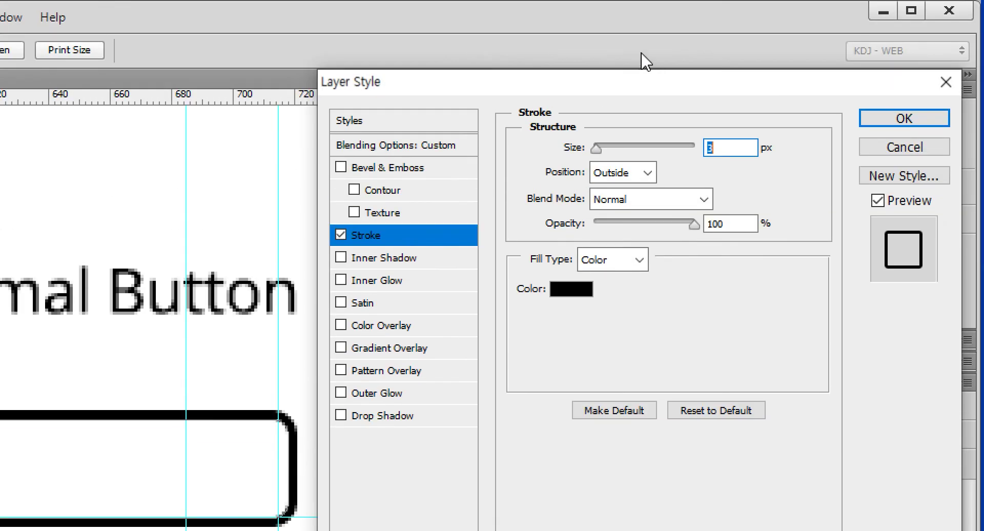
pyautogui.write('1')
pyautogui.click(631, 174)
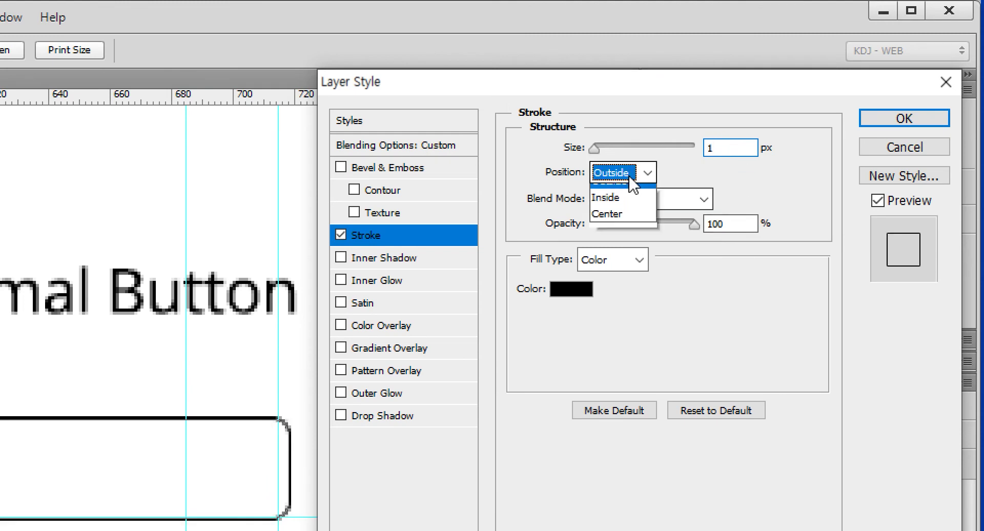
pyautogui.click(627, 203)
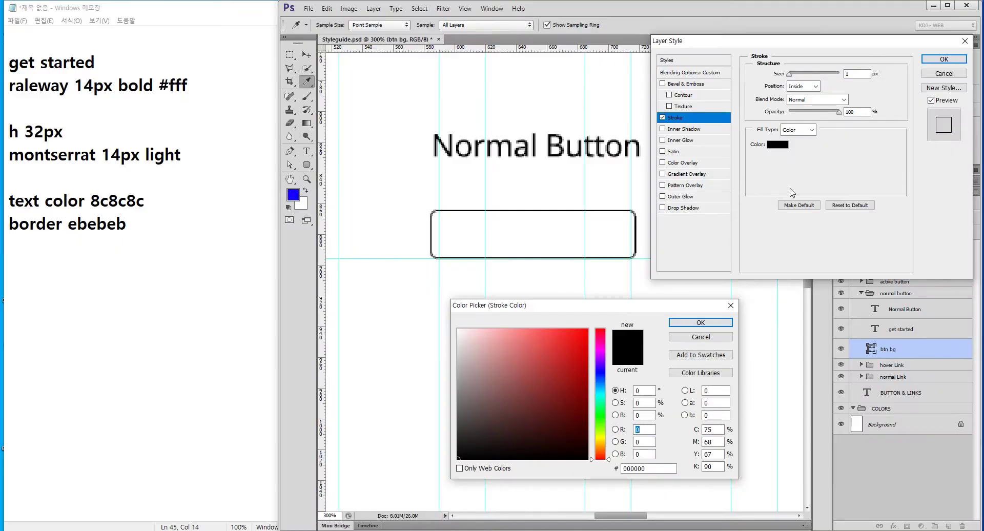
pyautogui.write('ebebeb')
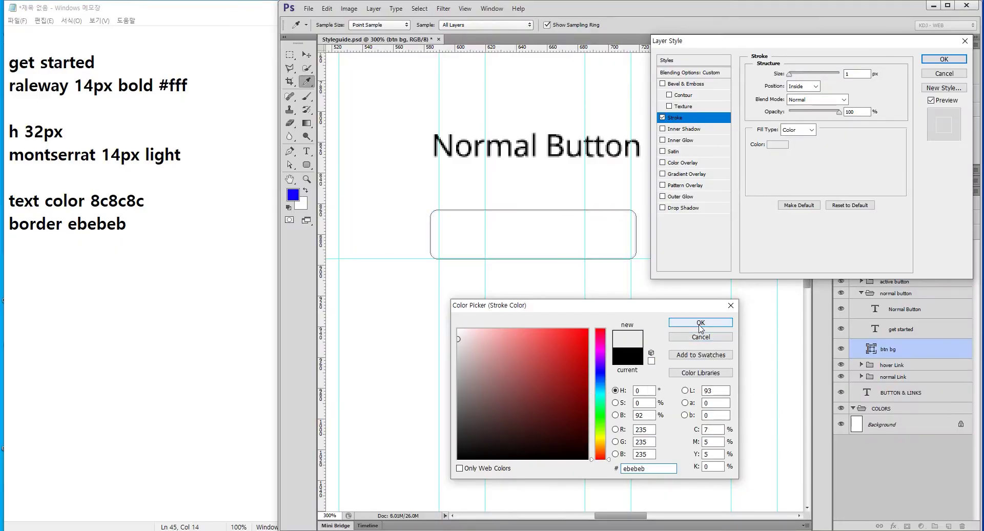
pyautogui.click(705, 323)
pyautogui.click(938, 60)
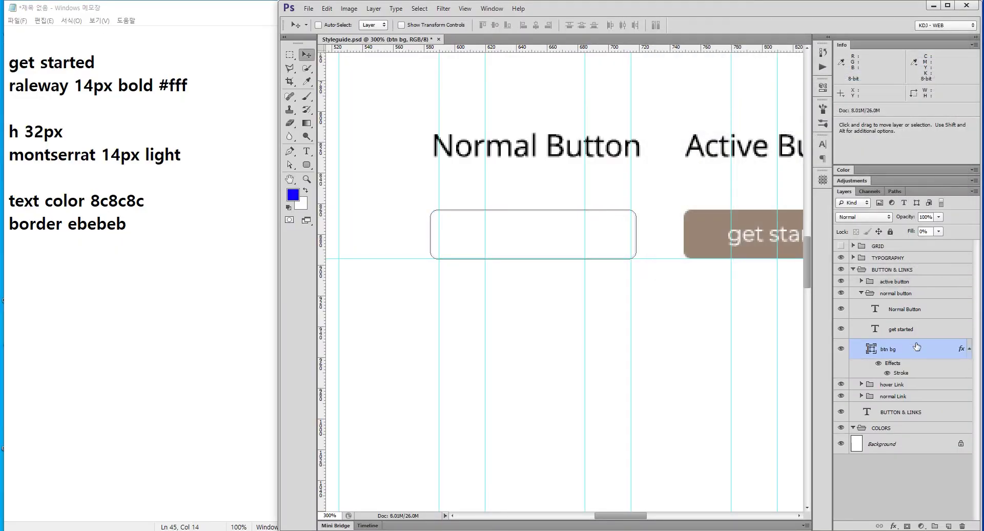
# Recolour the 'get started' label to 8c8c8c, copied from the notes.
pyautogui.click(905, 331)
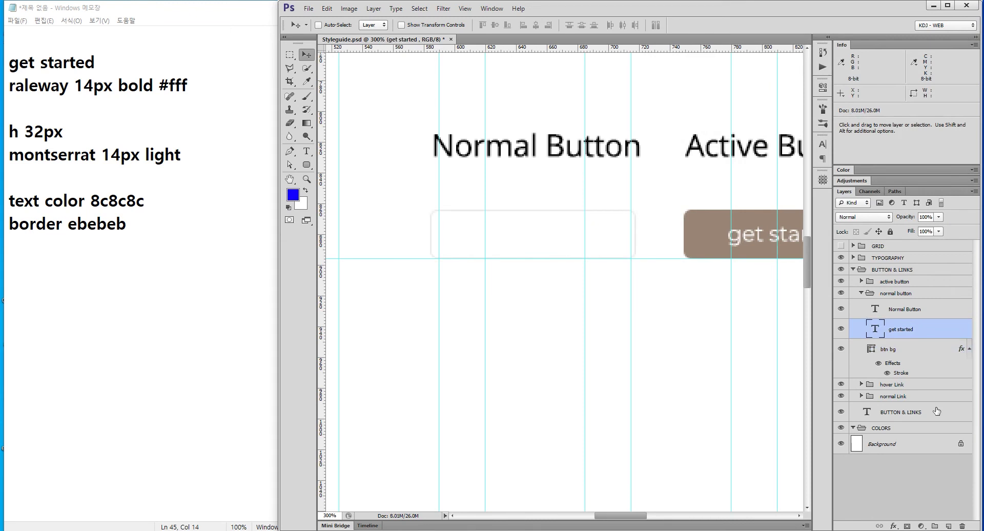
pyautogui.doubleClick(121, 205)
pyautogui.hotkey('ctrl', 'c')
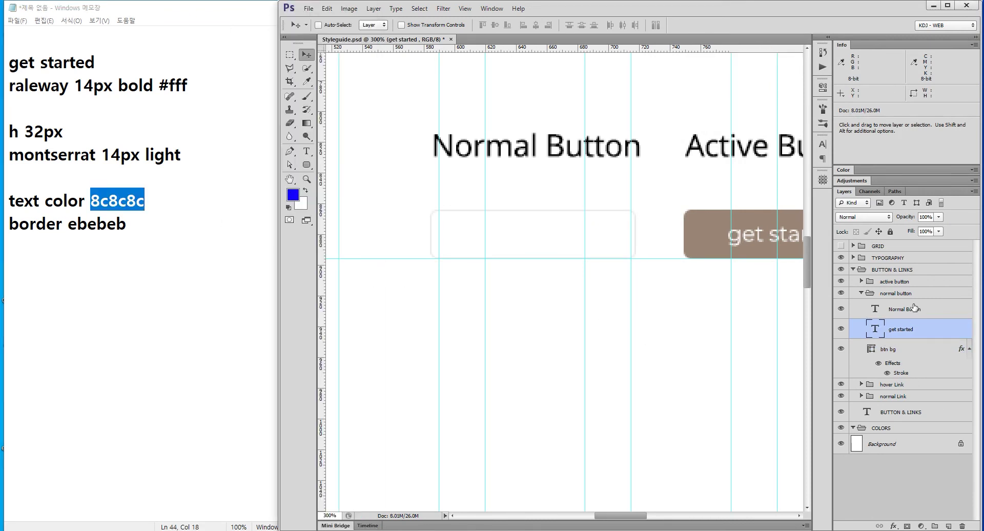
pyautogui.doubleClick(875, 329)
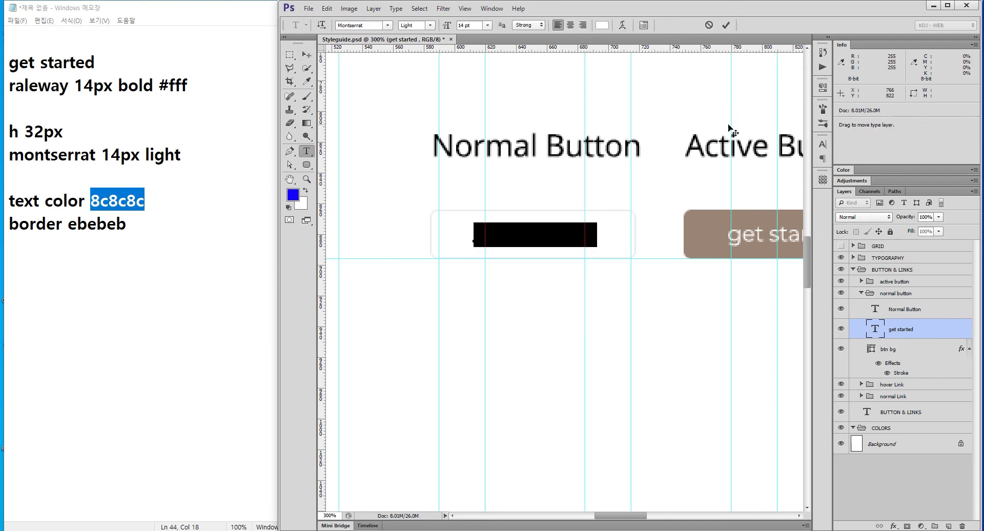
pyautogui.click(602, 26)
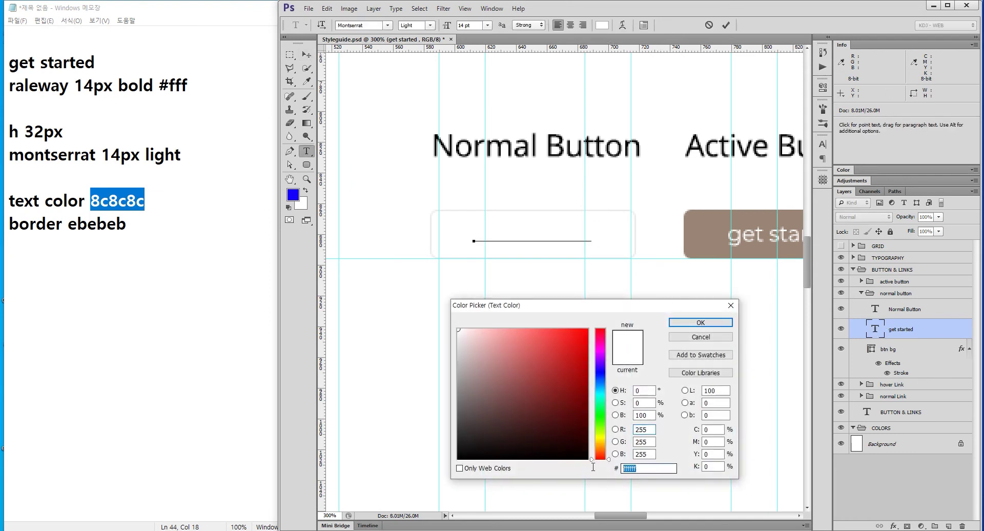
pyautogui.hotkey('ctrl', 'v')
pyautogui.click(701, 322)
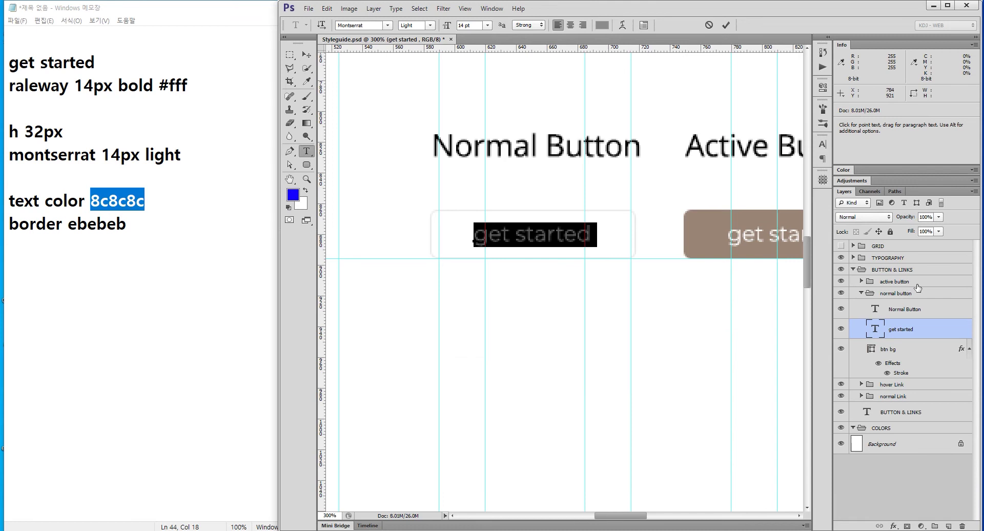
pyautogui.click(902, 332)
# View the canvas at 100% and zoom in to inspect the Normal and Active Buttons.
pyautogui.click(306, 179)
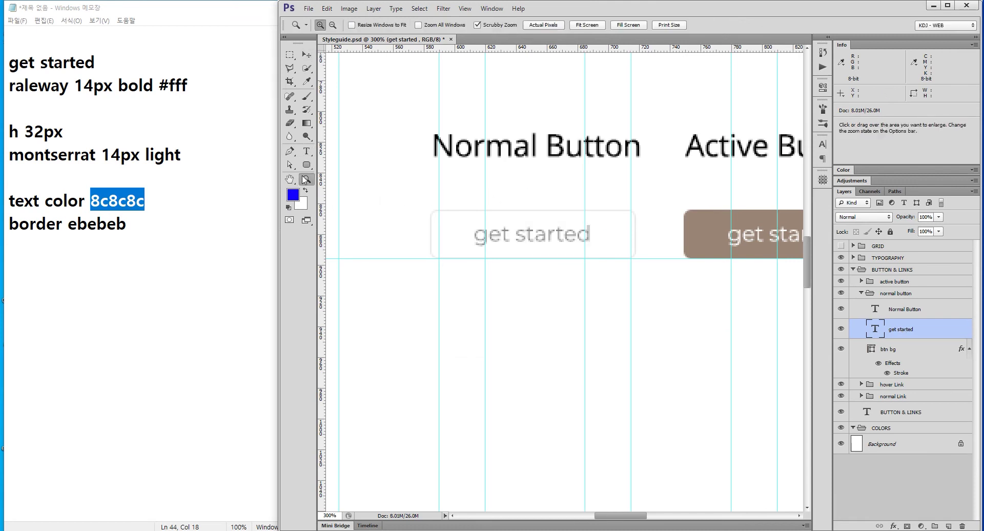
pyautogui.doubleClick(305, 179)
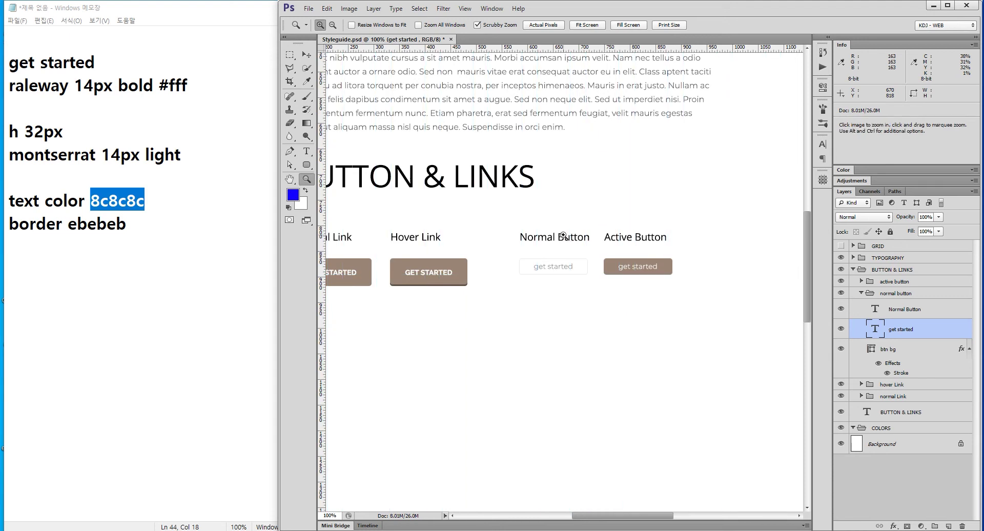
pyautogui.click(553, 267)
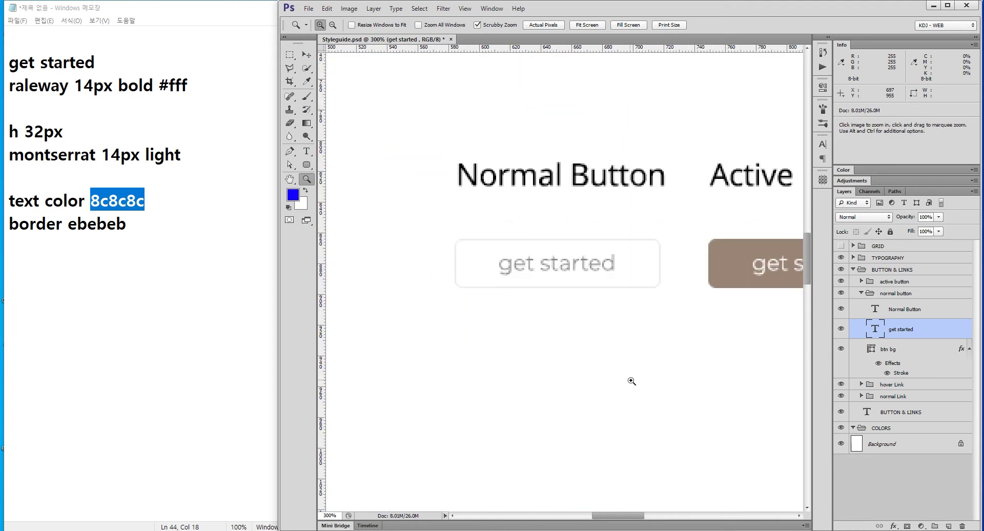
pyautogui.moveTo(655, 363); pyautogui.dragTo(588, 348)
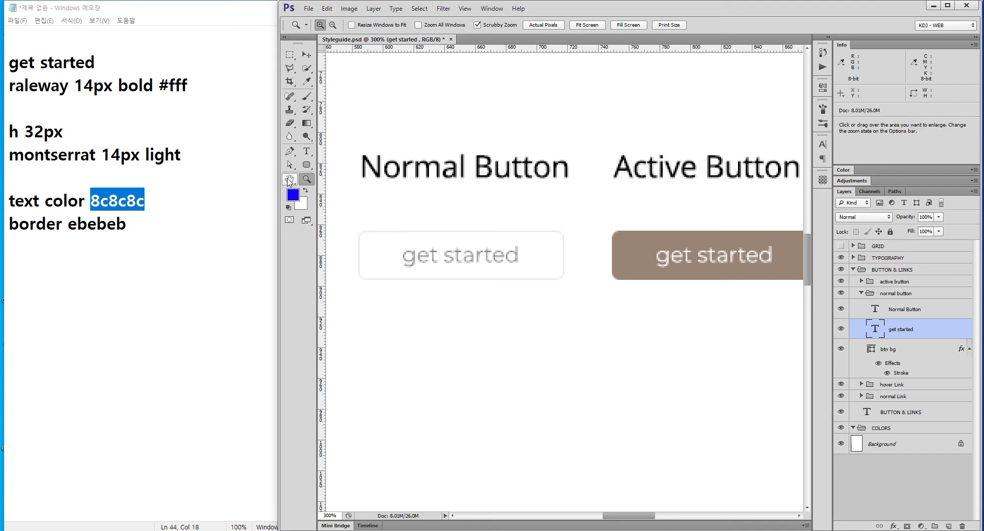
# Fit the page, zoom in on the buttons row, and collapse the normal button layer group.
pyautogui.doubleClick(289, 179)
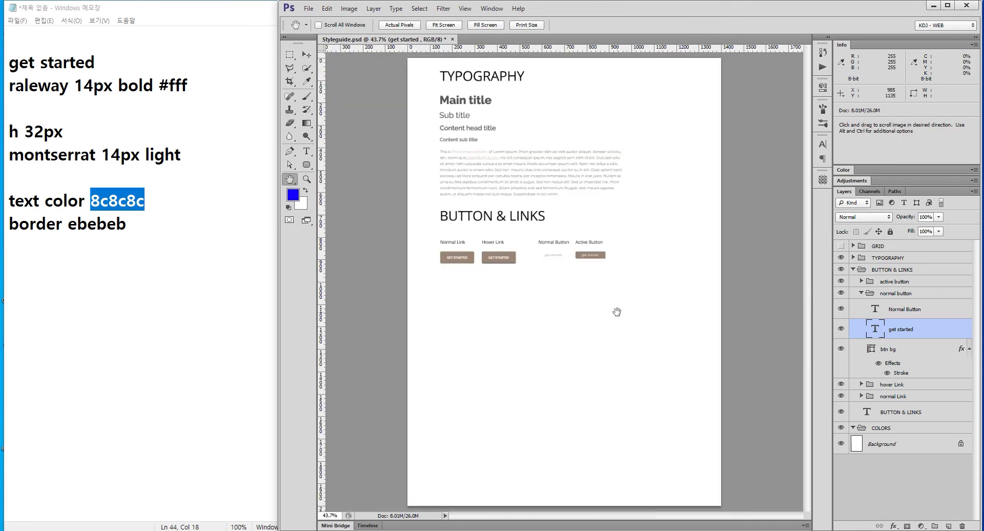
pyautogui.press('ctrl')
pyautogui.keyDown('ctrl'); pyautogui.click(511, 263); pyautogui.keyUp('ctrl')
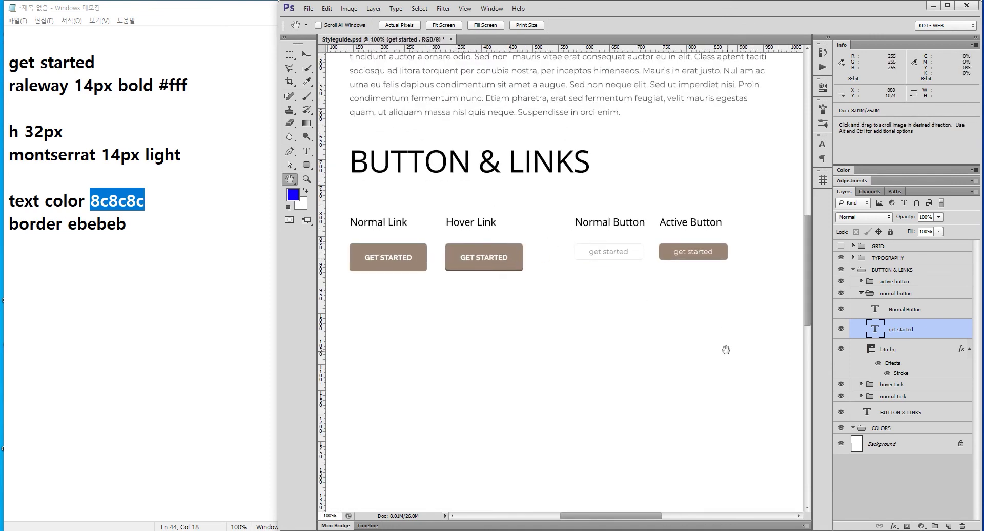
pyautogui.moveTo(725, 349); pyautogui.dragTo(730, 308)
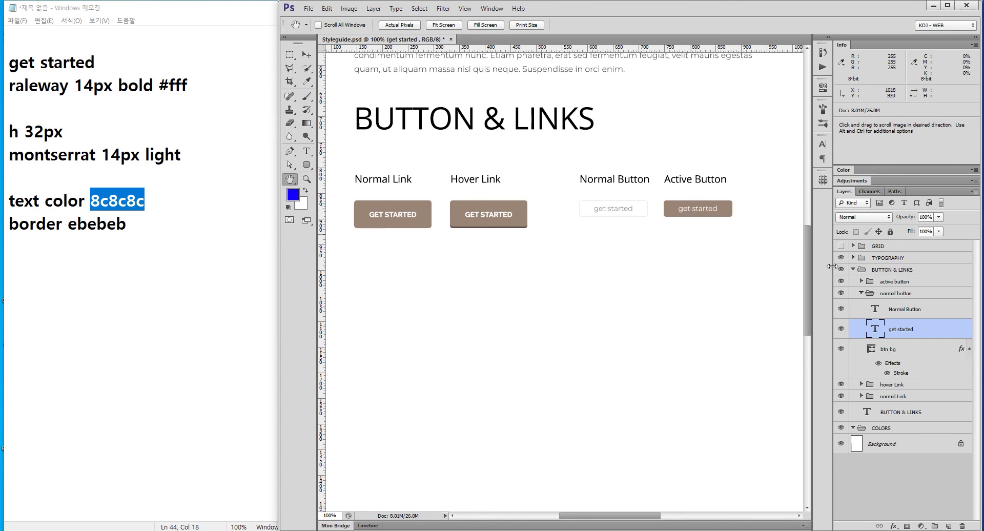
pyautogui.click(902, 293)
pyautogui.click(861, 293)
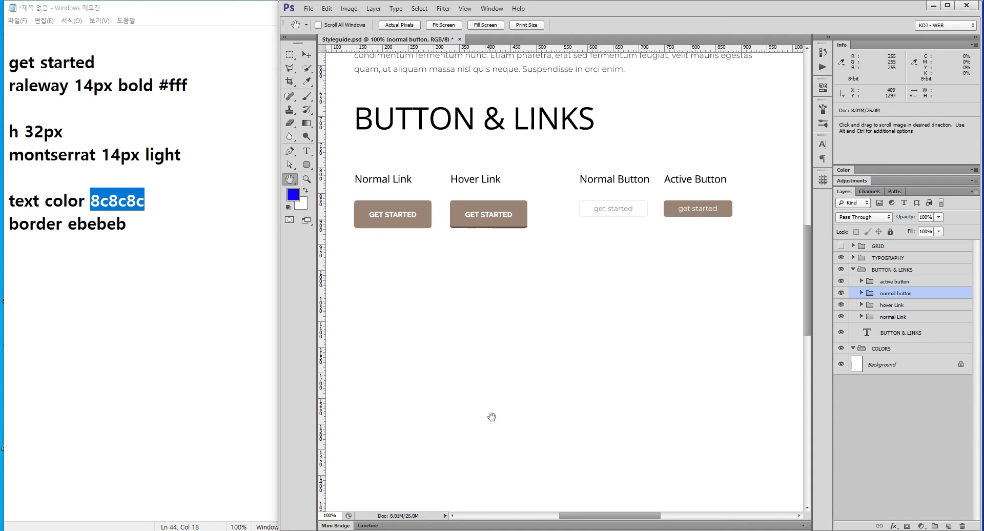
# Add a dashed divider and the line '배경색, 글씨, 하이라이트' below border ebebeb in Notepad.
pyautogui.click(170, 221)
pyautogui.press('Return')
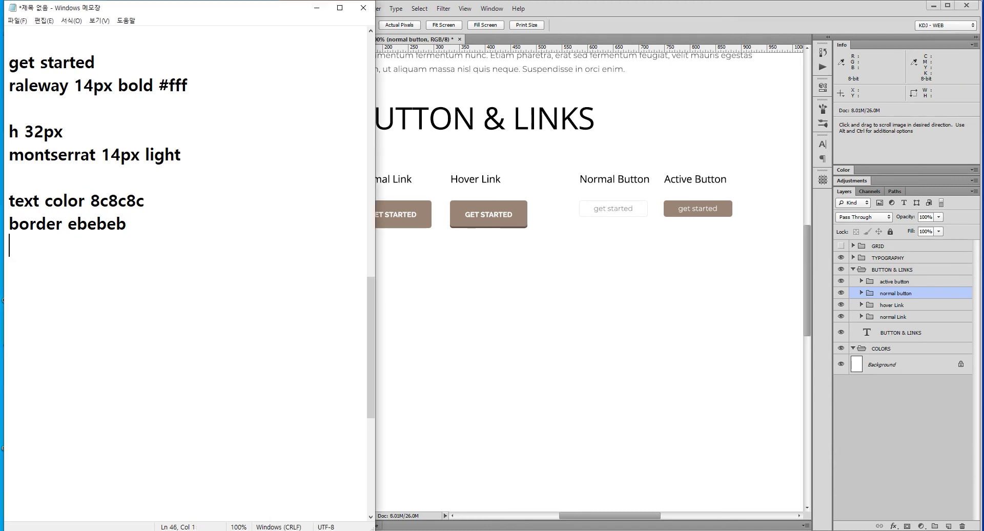
pyautogui.write('-----------------')
pyautogui.press('Return')
pyautogui.write('b')
pyautogui.press('BackSpace')
pyautogui.write('배경색')
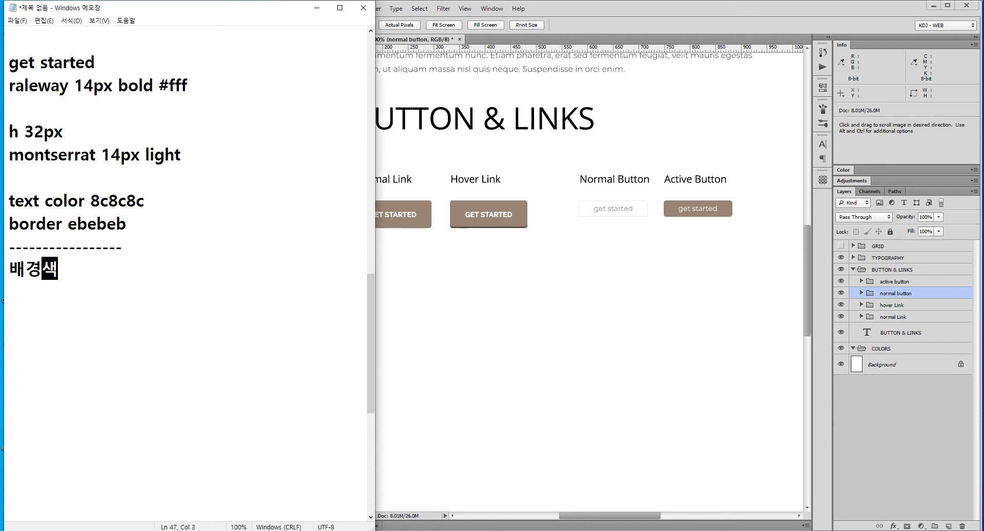
pyautogui.write(', 글씨, ')
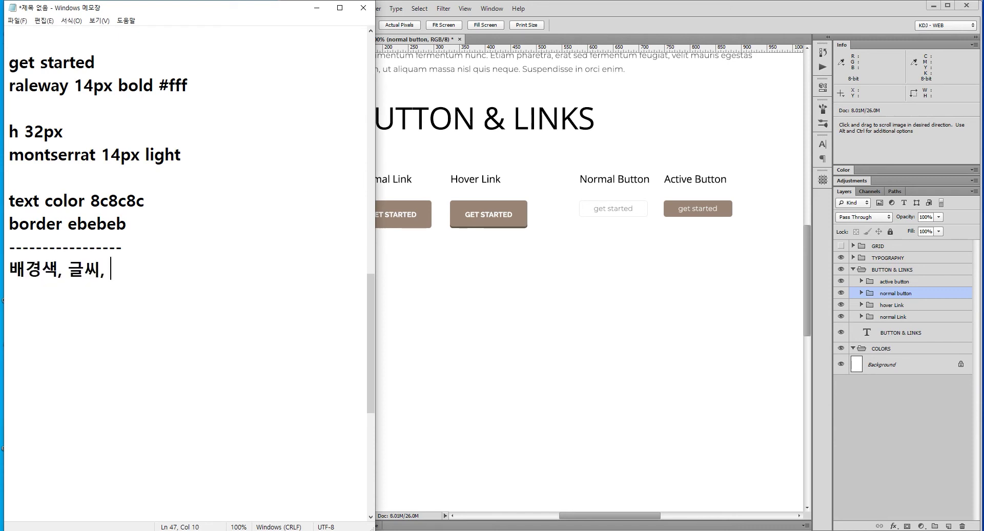
pyautogui.write('하이랑이')
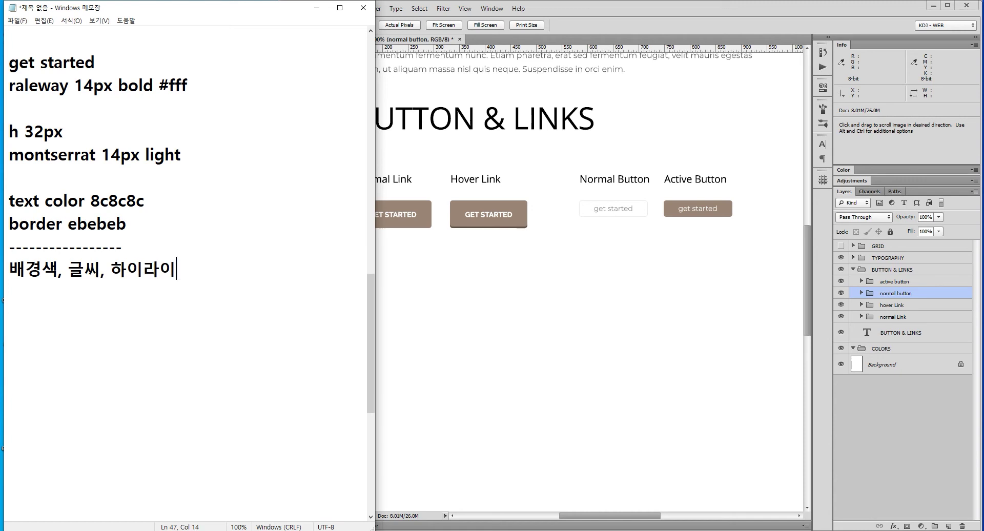
pyautogui.write('트')
pyautogui.press('Return')
# Append 2 to 하이라이트, 글씨 and 배경색 on the new line.
pyautogui.click(263, 269)
pyautogui.write('2')
pyautogui.click(101, 267)
pyautogui.write('2')
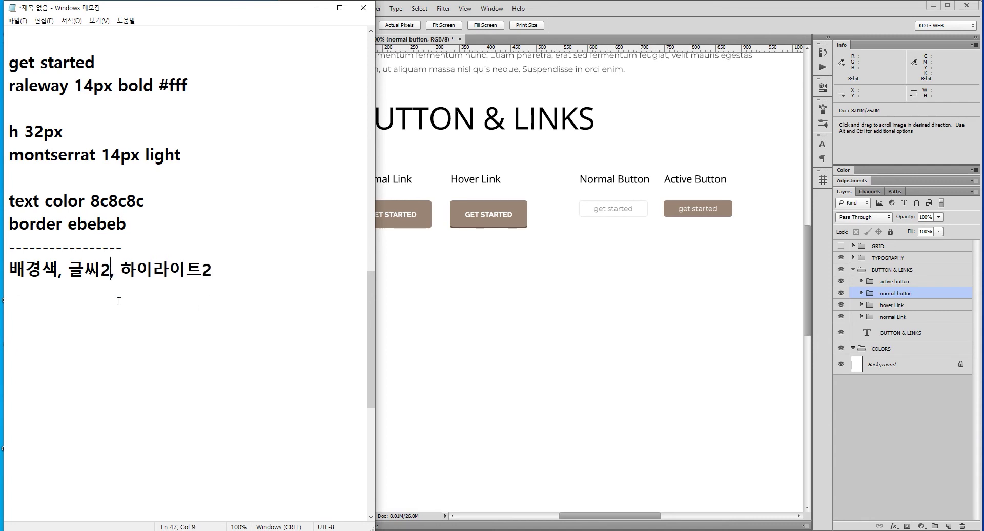
pyautogui.click(58, 269)
pyautogui.write('2')
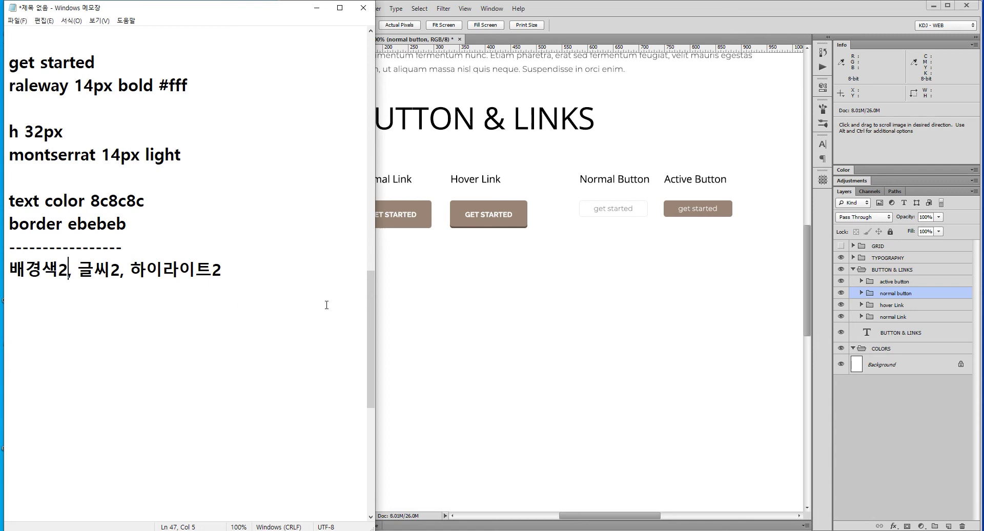
pyautogui.click(416, 41)
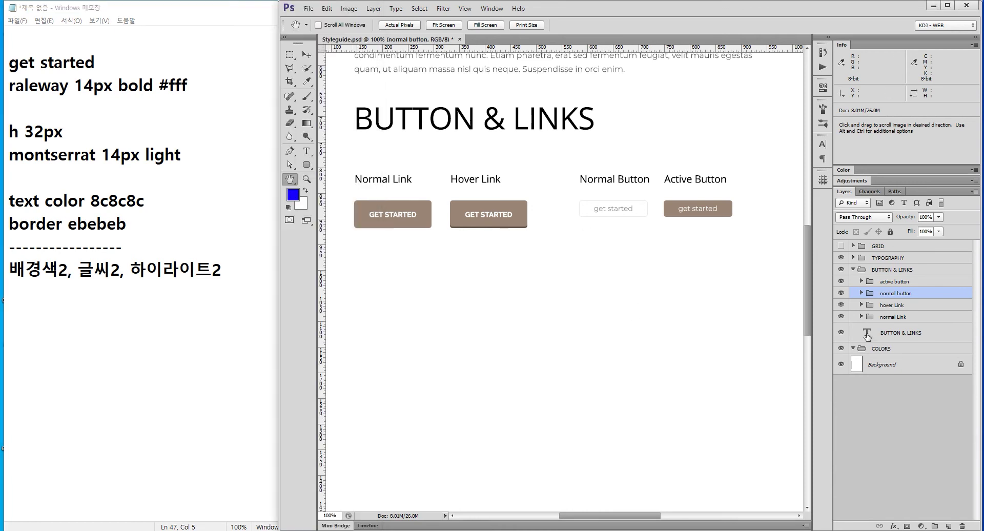
# Duplicate the BUTTON & LINKS heading below the buttons and move the copy into the COLORS group.
pyautogui.keyDown('ctrl'); pyautogui.click(427, 112); pyautogui.keyUp('ctrl')
pyautogui.press('v')
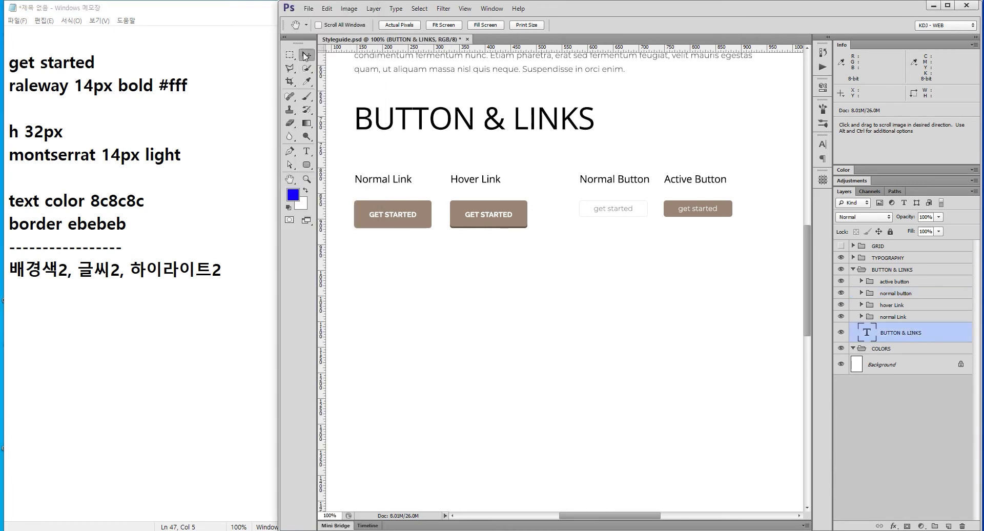
pyautogui.moveTo(422, 121)
pyautogui.mouseDown()
pyautogui.moveTo(483, 282)
pyautogui.moveTo(483, 339)
pyautogui.mouseUp()
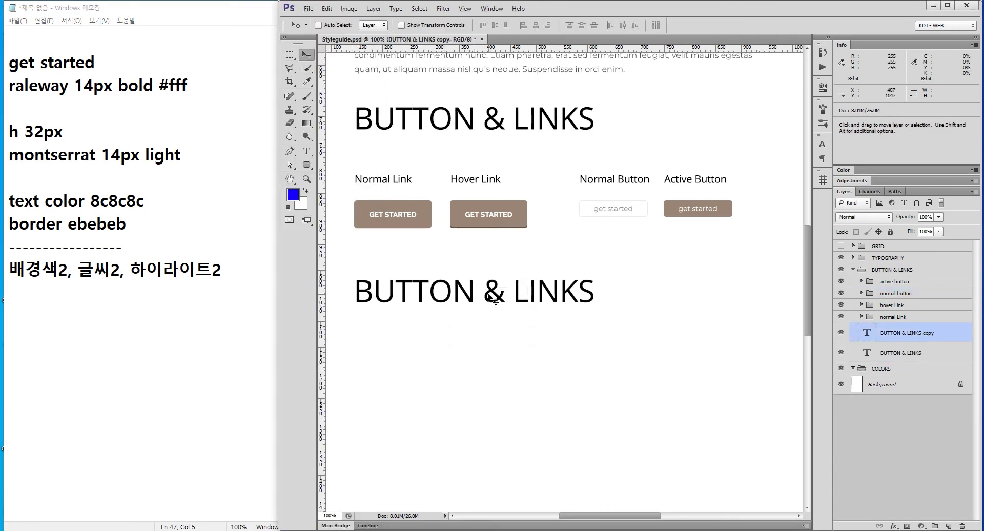
pyautogui.moveTo(909, 336); pyautogui.dragTo(883, 371)
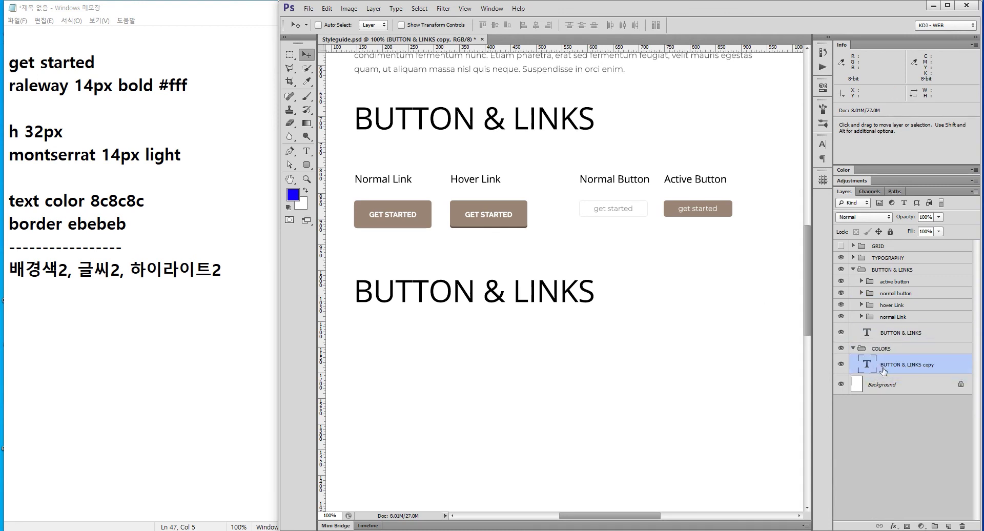
# Retype the copied heading to read COLORS and commit it.
pyautogui.doubleClick(867, 365)
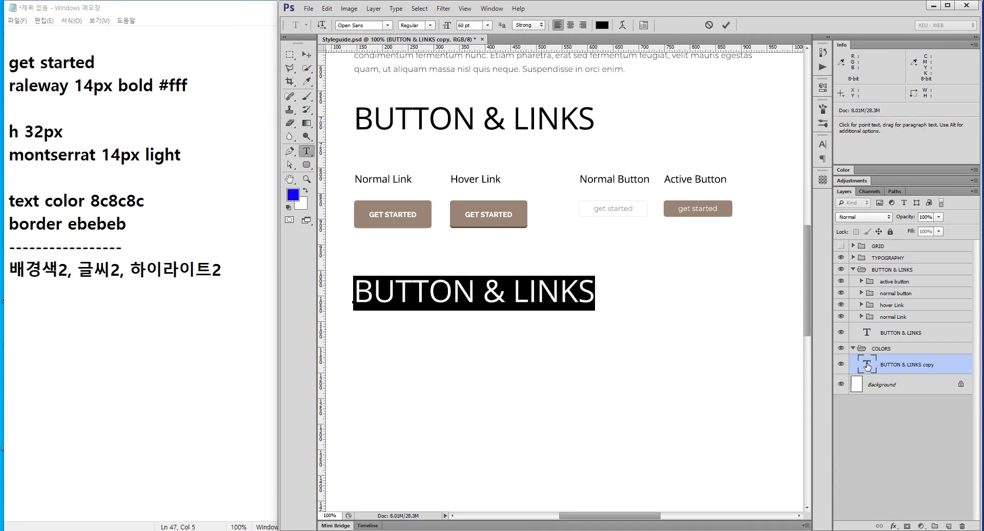
pyautogui.write('ㅇㅣㅇ')
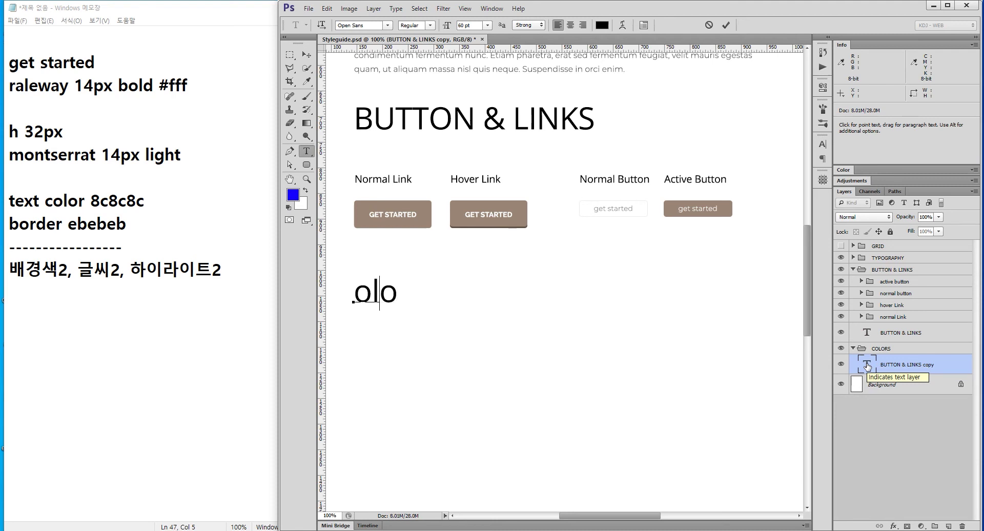
pyautogui.press('BackSpace')
pyautogui.press('BackSpace')
pyautogui.write('COLORS')
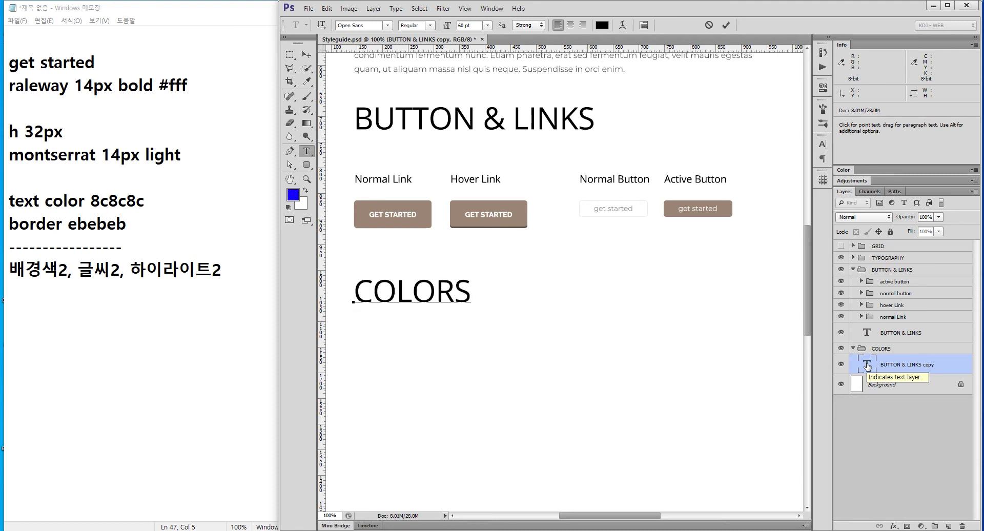
pyautogui.hotkey('ctrl', 'Return')
pyautogui.press('v')
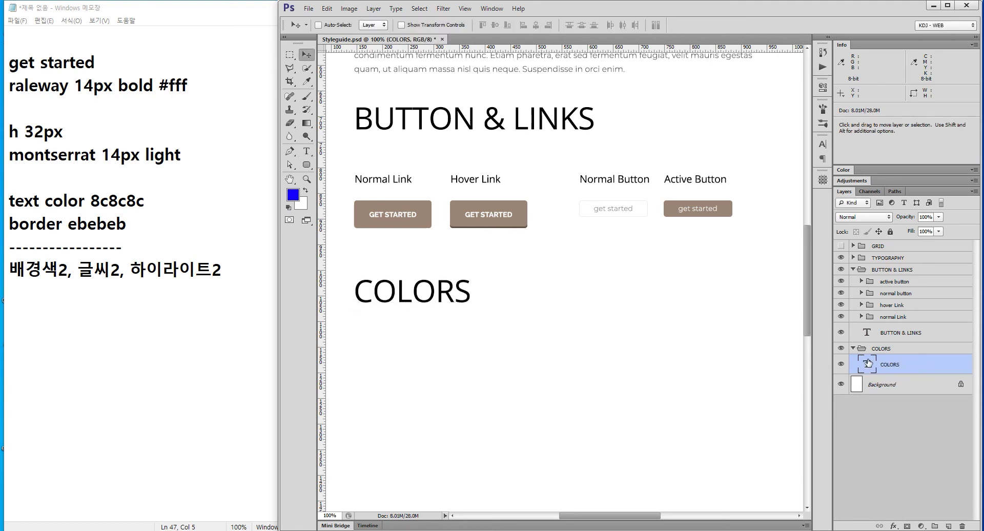
# Show the GRID layer and nudge the COLORS heading up about 18 px.
pyautogui.click(841, 246)
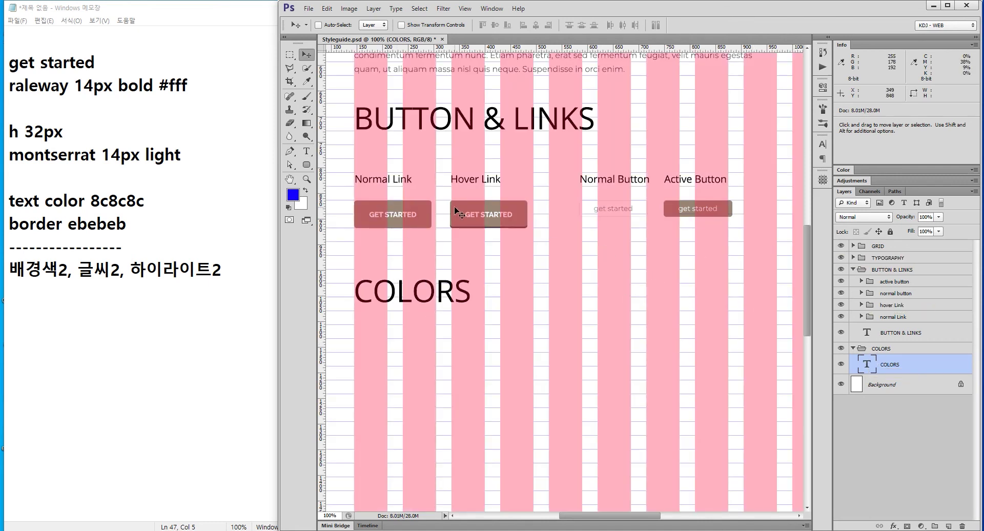
pyautogui.moveTo(457, 212)
pyautogui.mouseDown()
pyautogui.moveTo(502, 229)
pyautogui.moveTo(548, 267)
pyautogui.mouseUp()
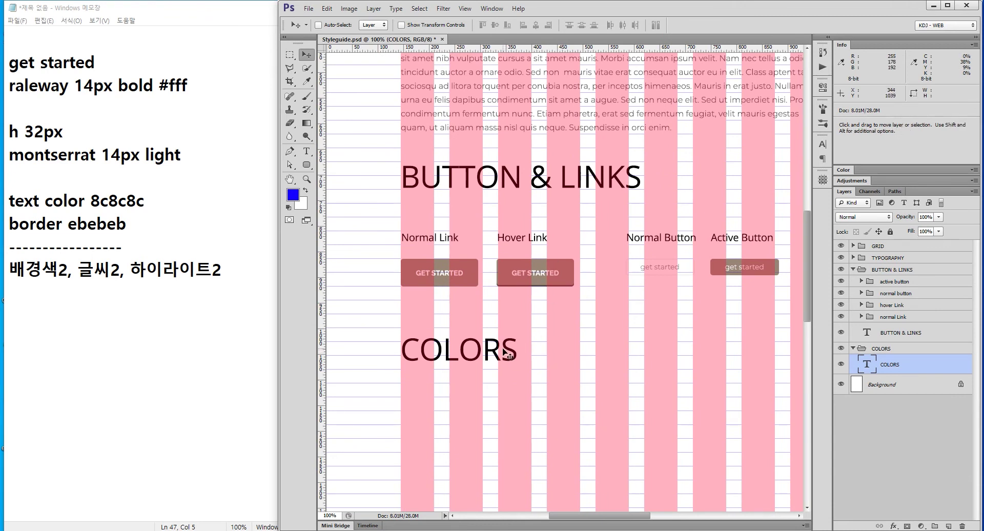
pyautogui.moveTo(510, 356); pyautogui.dragTo(510, 347)
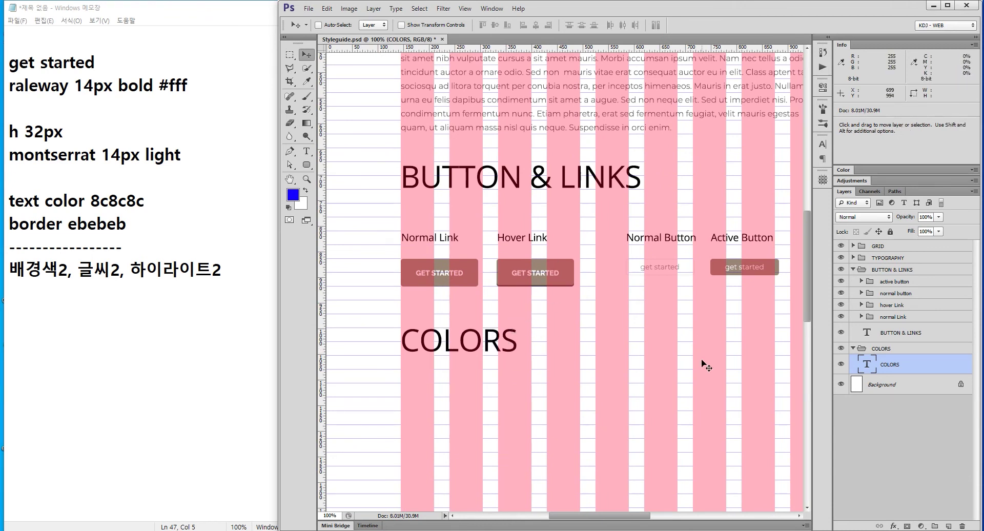
pyautogui.moveTo(706, 365); pyautogui.dragTo(683, 356)
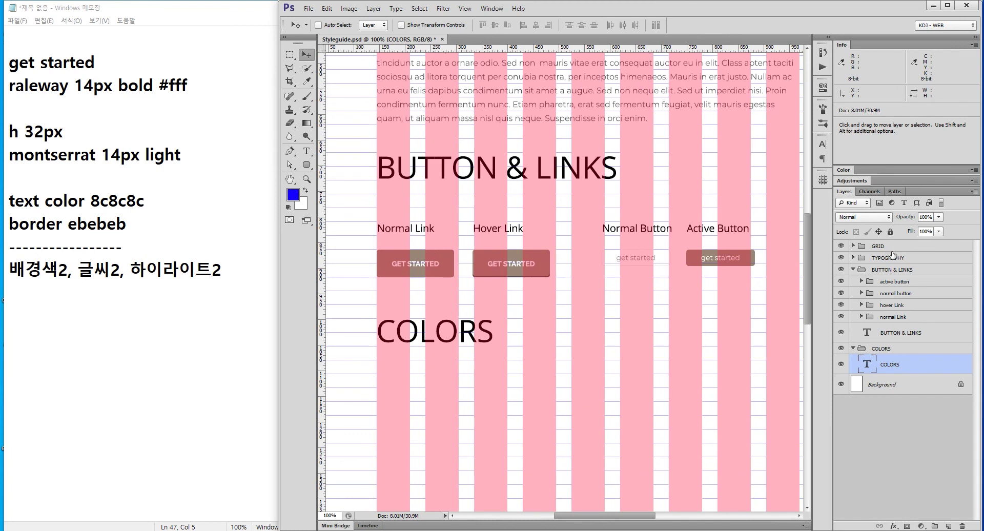
# Move the four button and link samples up 27 px, then pan to review the page.
pyautogui.click(894, 281)
pyautogui.keyDown('shift'); pyautogui.click(901, 332); pyautogui.keyUp('shift')
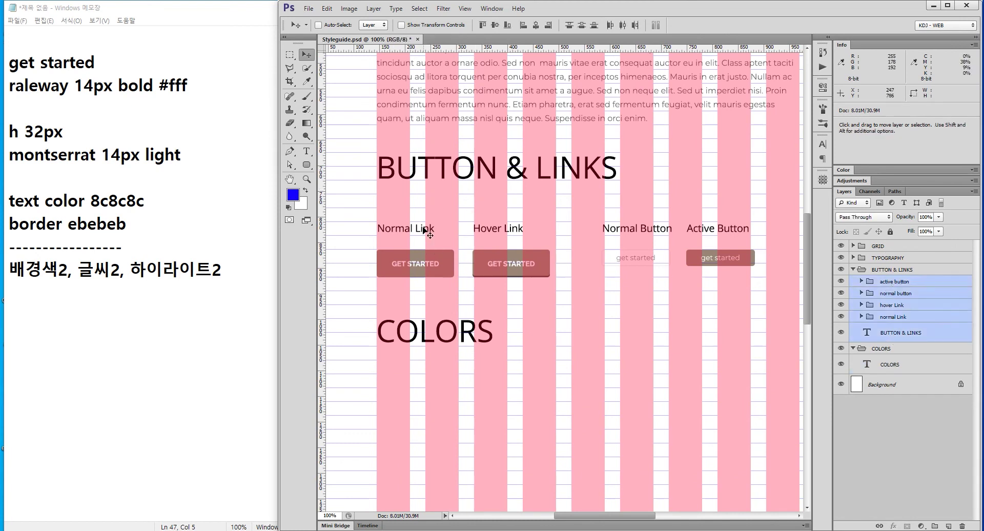
pyautogui.keyDown('ctrl'); pyautogui.click(898, 333); pyautogui.keyUp('ctrl')
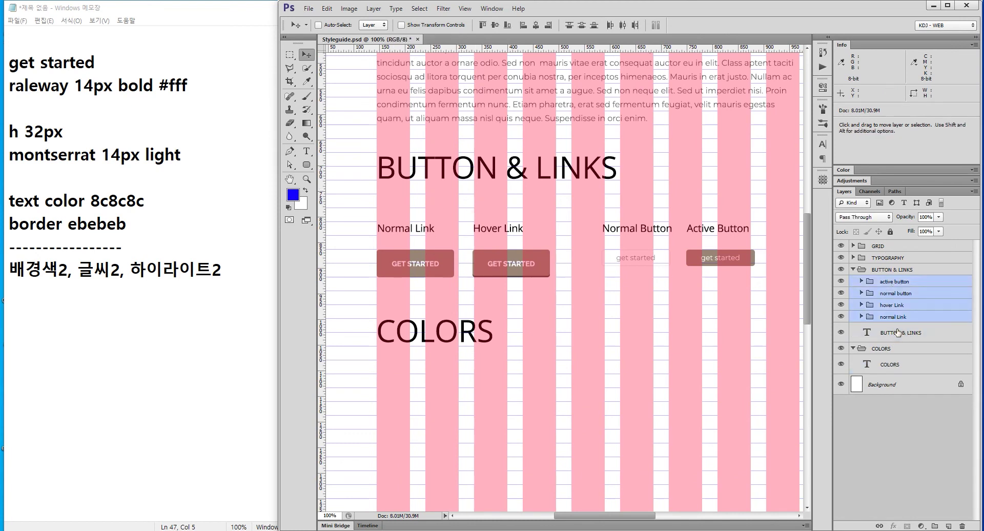
pyautogui.moveTo(399, 231); pyautogui.dragTo(400, 216)
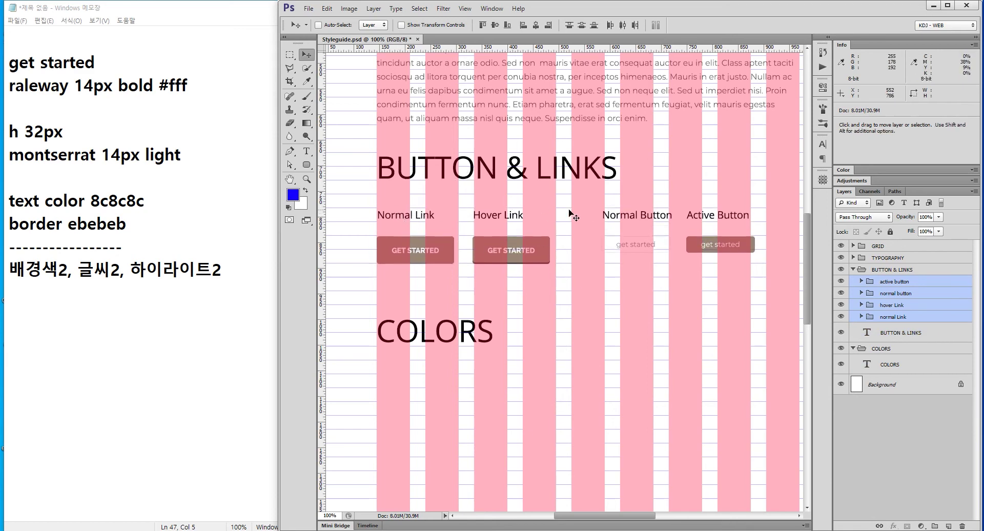
pyautogui.moveTo(569, 211); pyautogui.dragTo(550, 209)
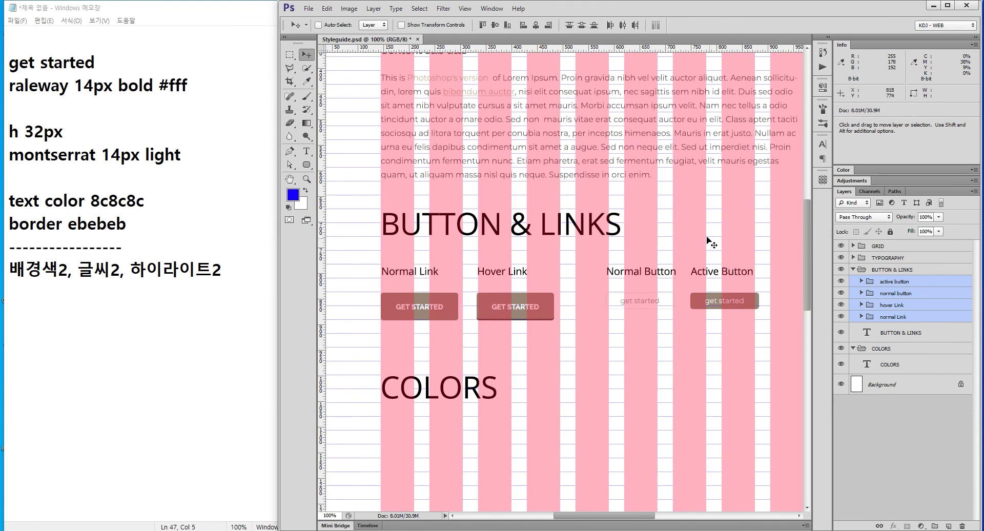
pyautogui.moveTo(535, 115); pyautogui.dragTo(575, 236)
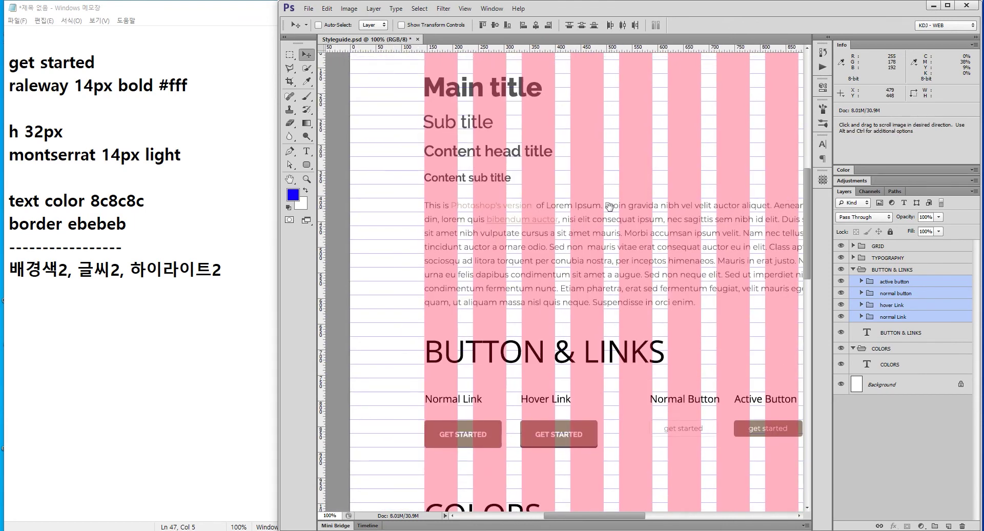
pyautogui.moveTo(629, 252)
pyautogui.mouseDown()
pyautogui.moveTo(606, 314)
pyautogui.moveTo(605, 173)
pyautogui.mouseUp()
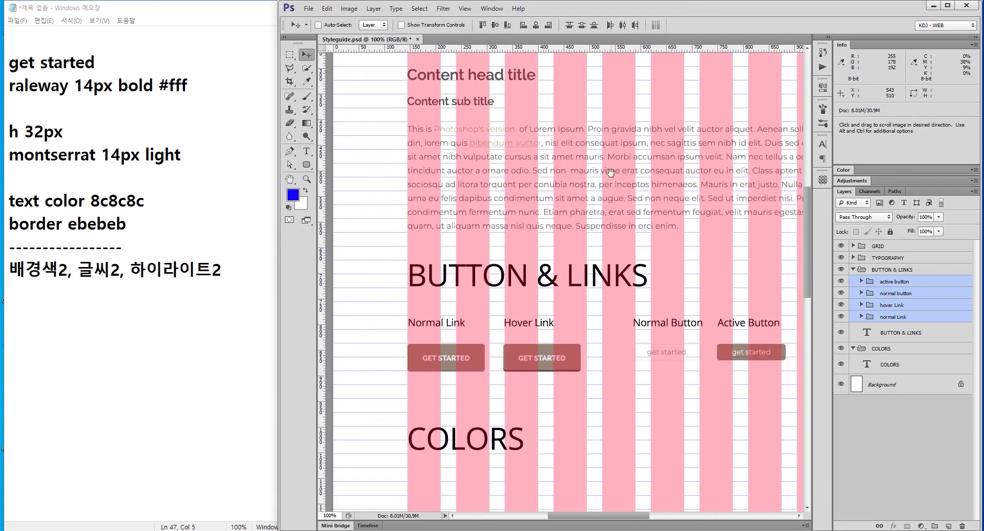
pyautogui.moveTo(670, 272)
pyautogui.mouseDown()
pyautogui.moveTo(630, 188)
pyautogui.moveTo(684, 184)
pyautogui.mouseUp()
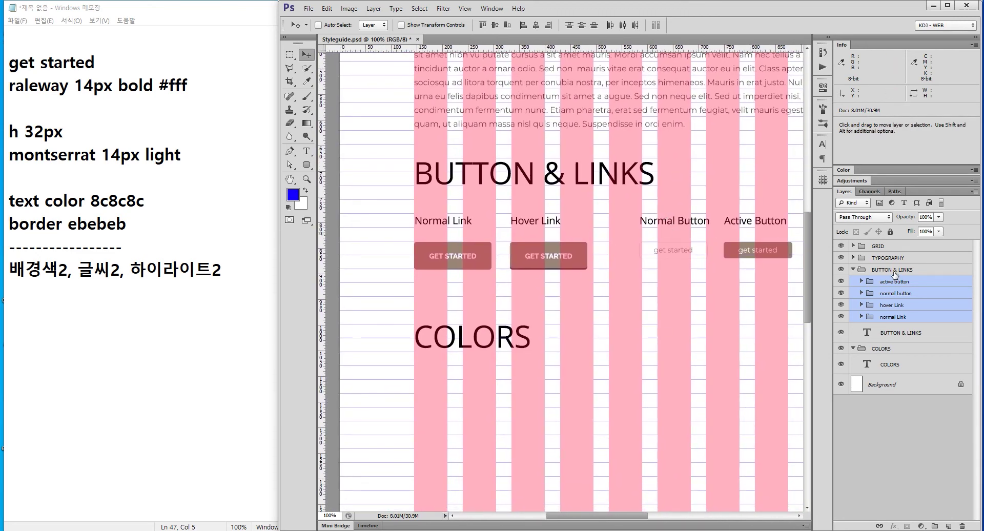
# Shift the BUTTON & LINKS group down 33 px, nudge it up slightly, and compare the gaps above it and COLORS.
pyautogui.click(895, 275)
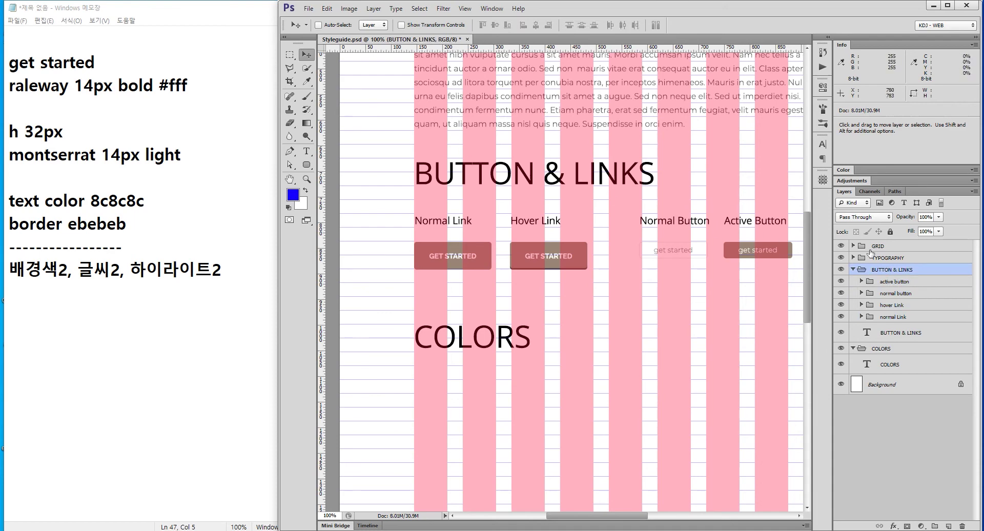
pyautogui.moveTo(391, 130); pyautogui.dragTo(435, 177)
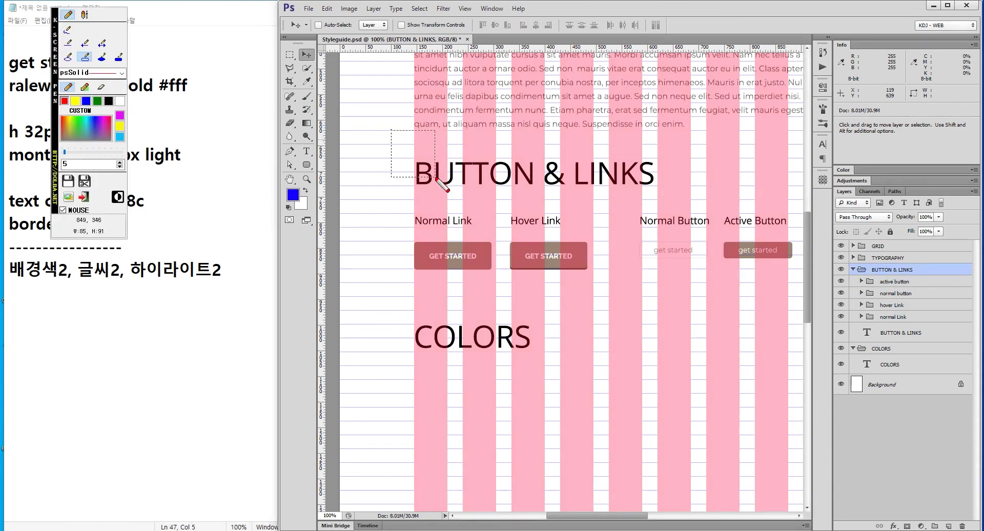
pyautogui.press('Escape')
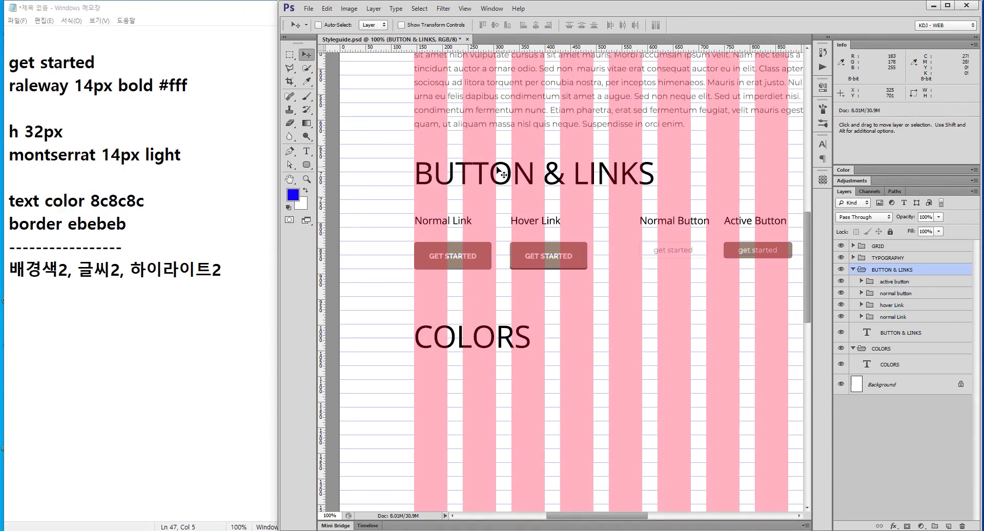
pyautogui.moveTo(493, 173); pyautogui.dragTo(493, 190)
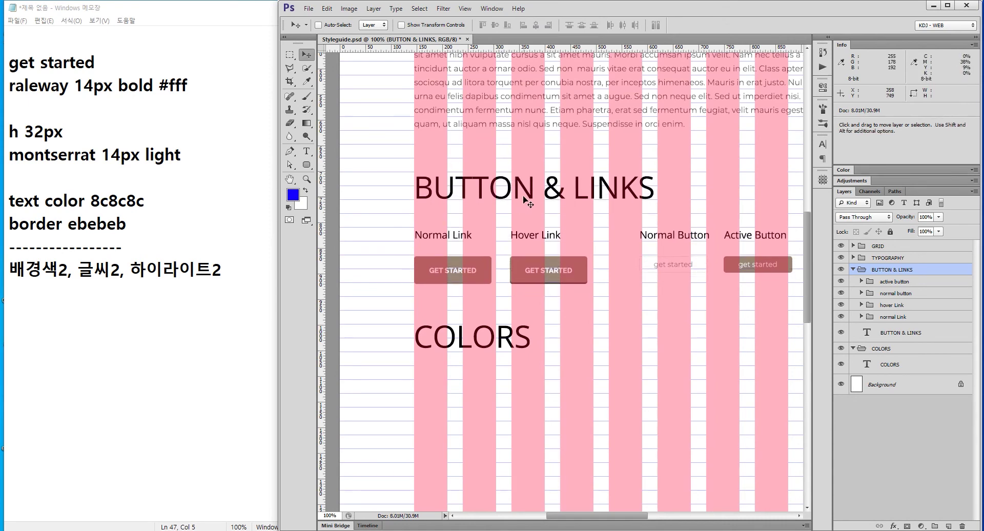
pyautogui.press('Up')
pyautogui.press('Up')
pyautogui.press('Up')
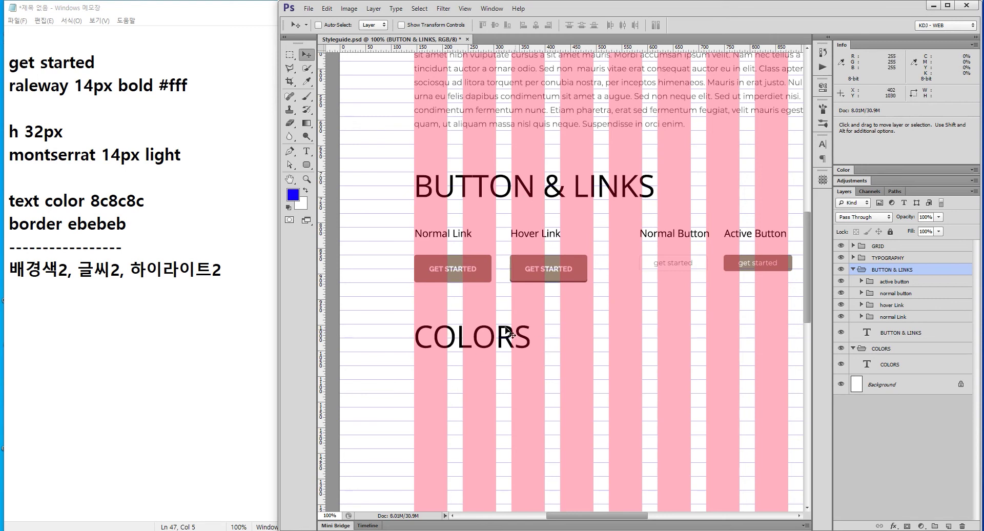
pyautogui.moveTo(399, 130); pyautogui.dragTo(504, 172)
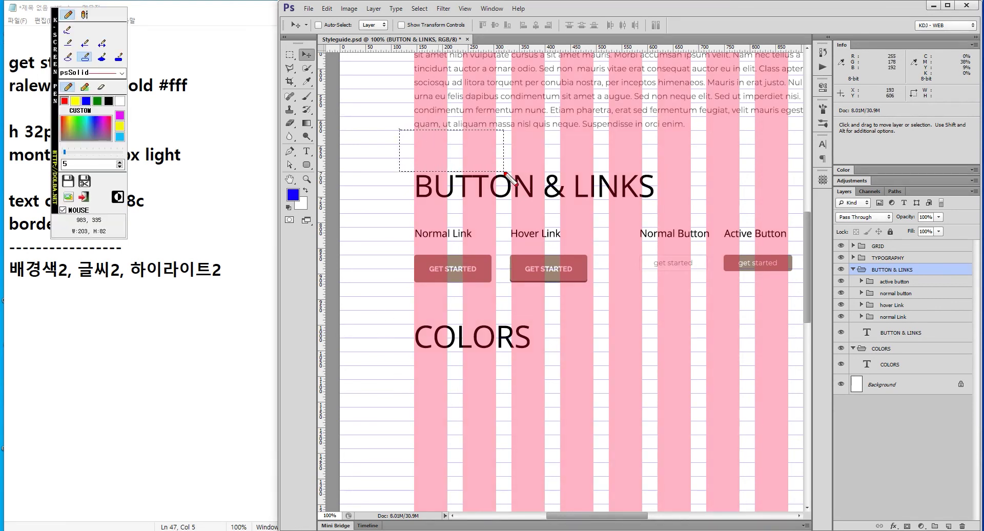
pyautogui.moveTo(391, 281); pyautogui.dragTo(528, 322)
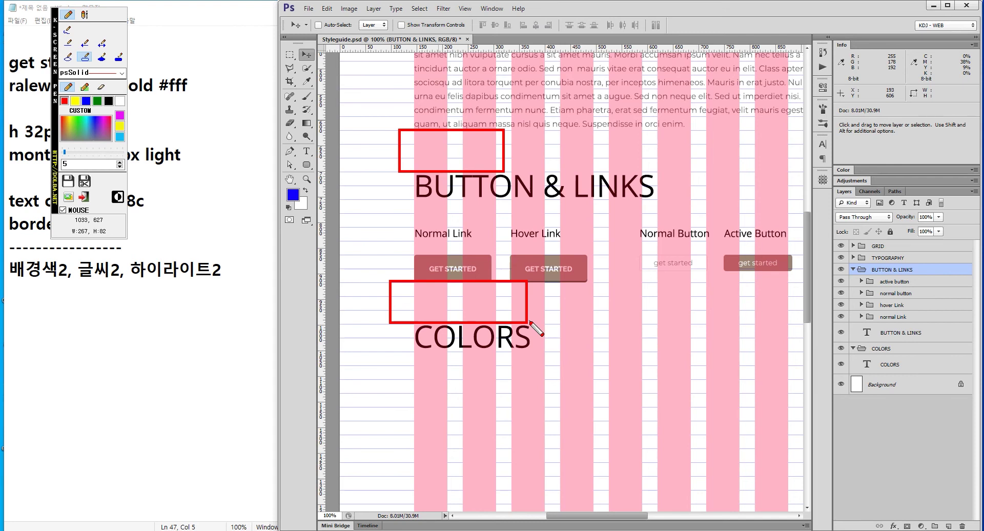
# Draw a 160 × 192 px rounded rectangle with 5 px radius under the COLORS heading.
pyautogui.press('Escape')
pyautogui.moveTo(690, 390); pyautogui.dragTo(650, 280)
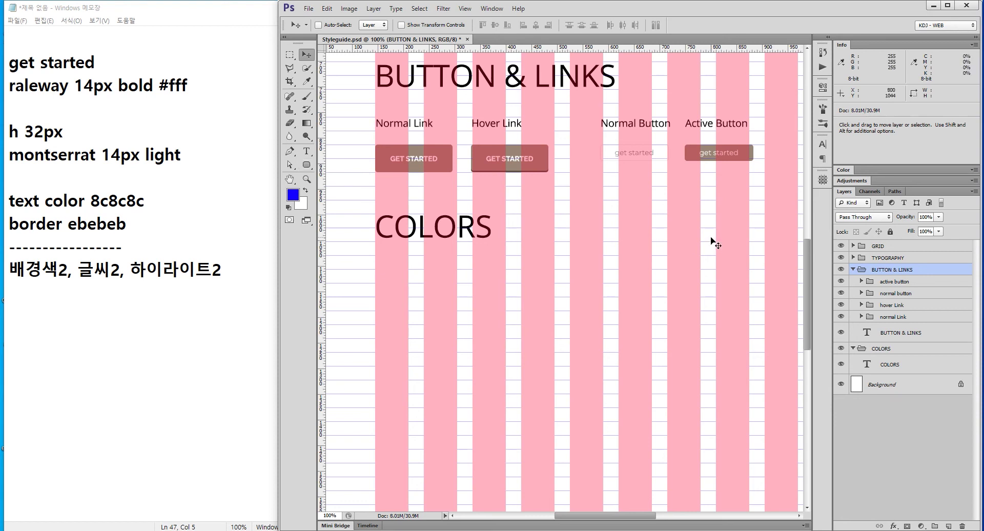
pyautogui.hotkey('ctrl', '-')
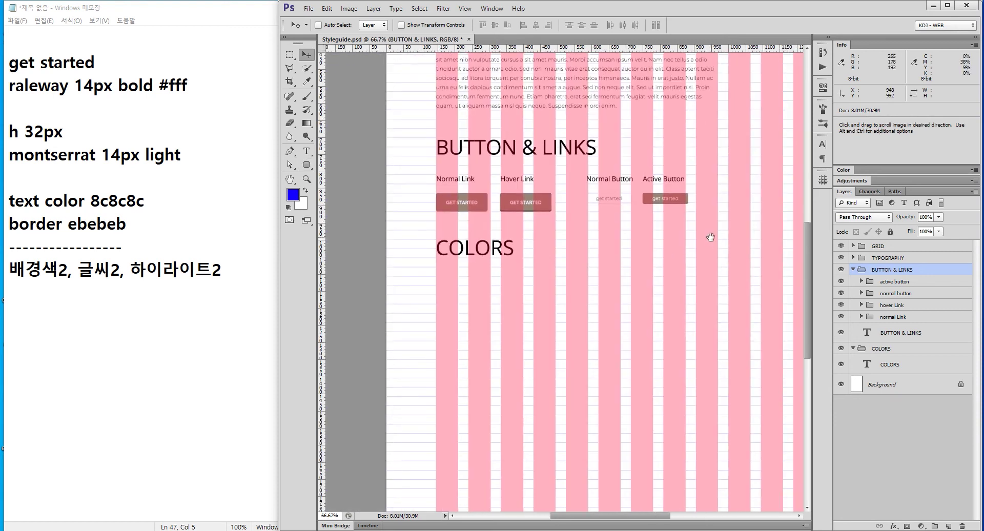
pyautogui.moveTo(709, 232); pyautogui.dragTo(630, 183)
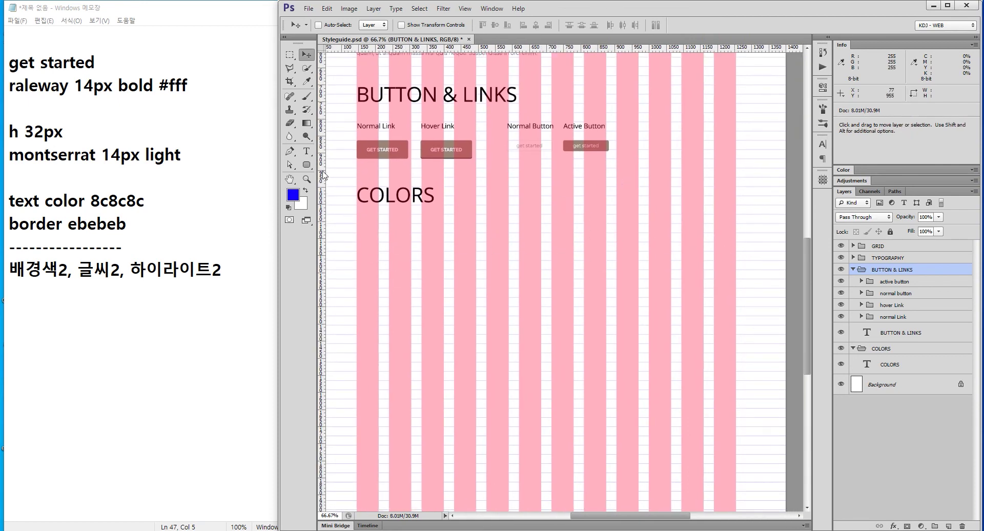
pyautogui.click(307, 165)
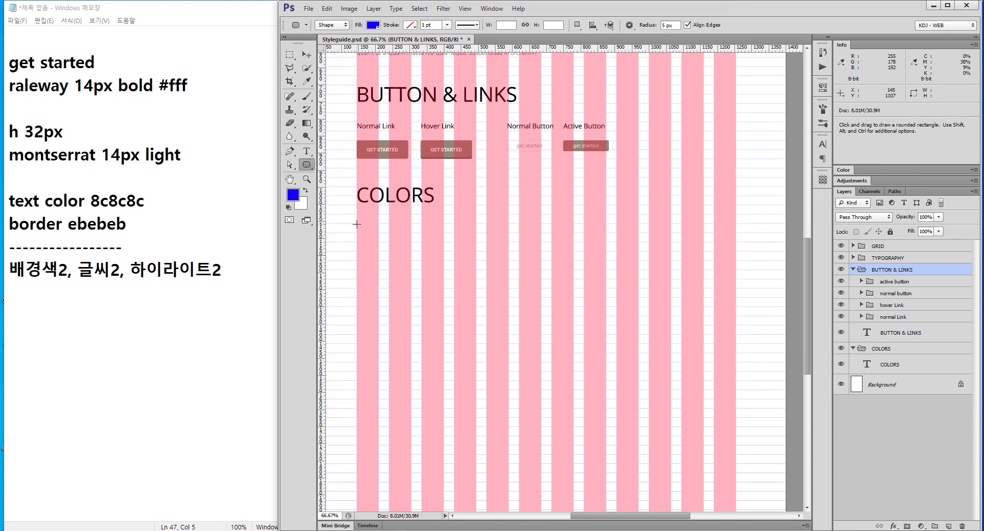
pyautogui.moveTo(356, 224)
pyautogui.mouseDown()
pyautogui.moveTo(412, 298)
pyautogui.moveTo(410, 289)
pyautogui.mouseUp()
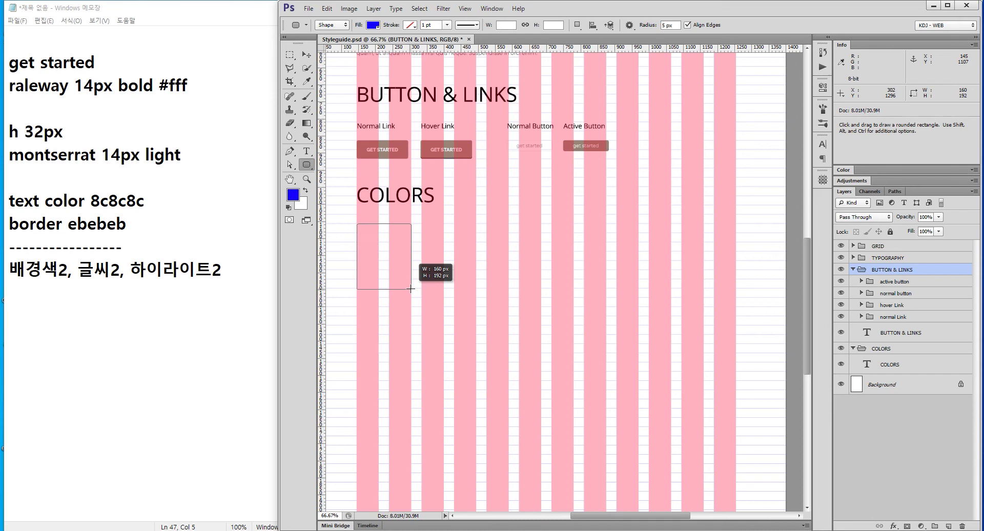
pyautogui.moveTo(410, 289); pyautogui.dragTo(410, 289)
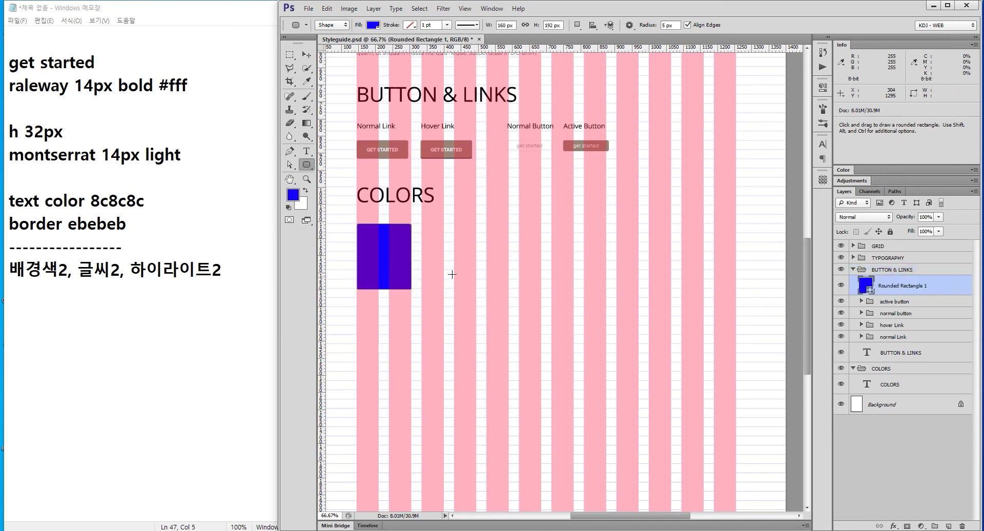
# Recentre the view on the new card and add a new line in the Notepad notes.
pyautogui.scroll(2, 369, 246)
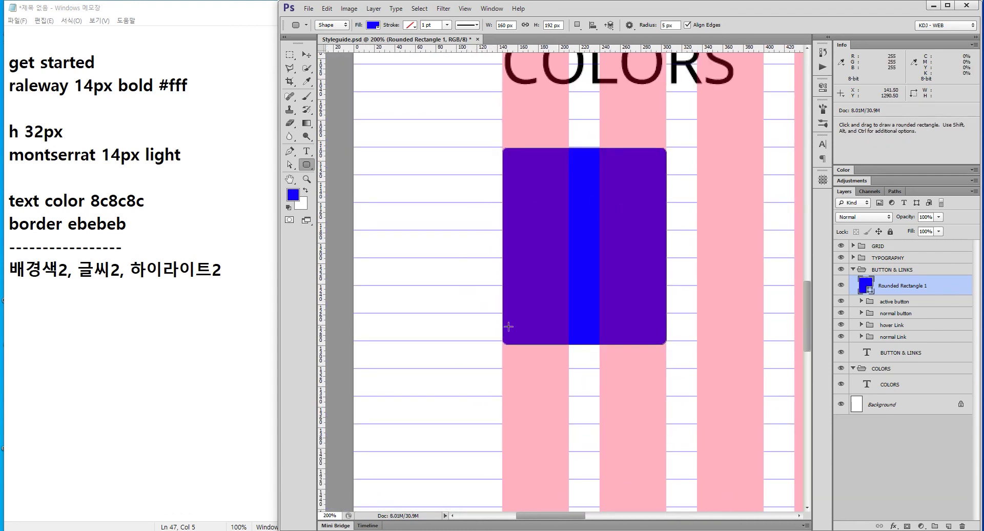
pyautogui.scroll(-1, 633, 207)
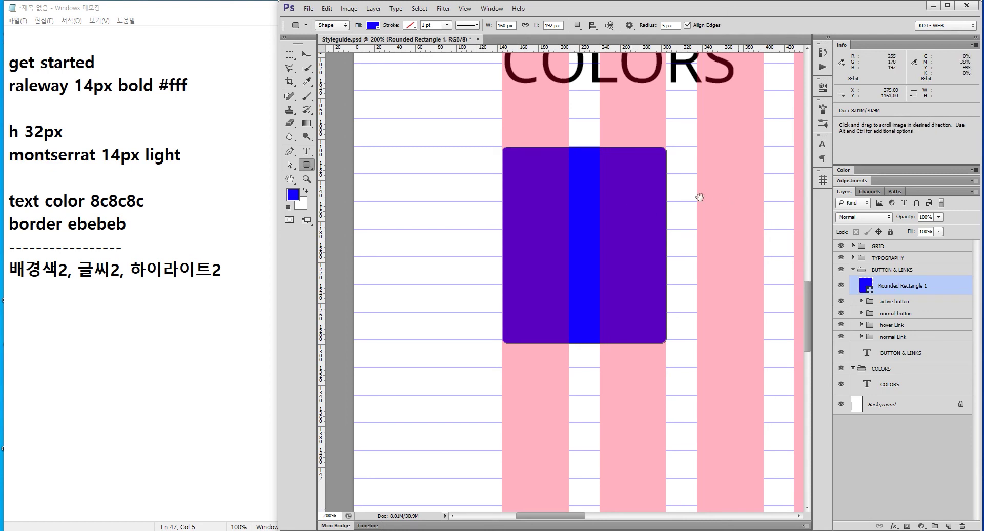
pyautogui.hscroll(2, 635, 202)
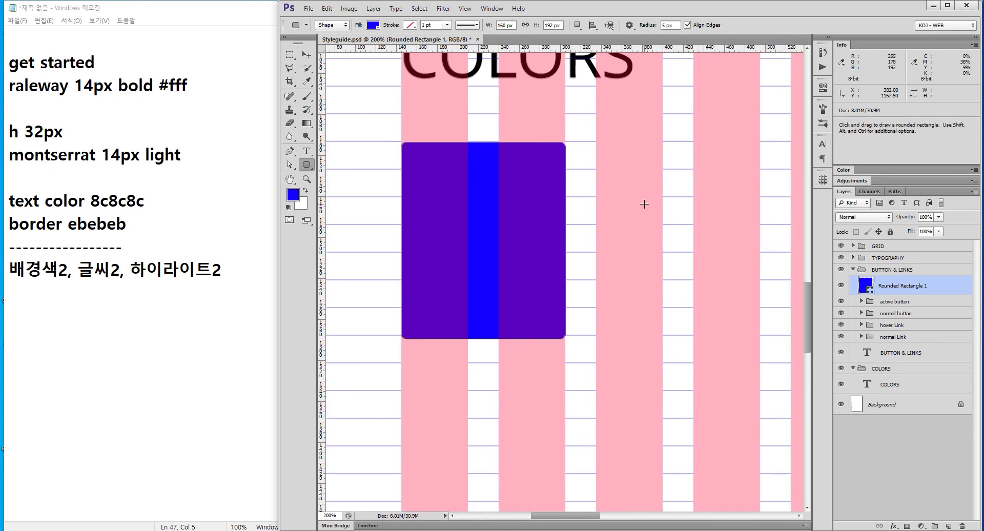
pyautogui.hotkey('ctrl', '-')
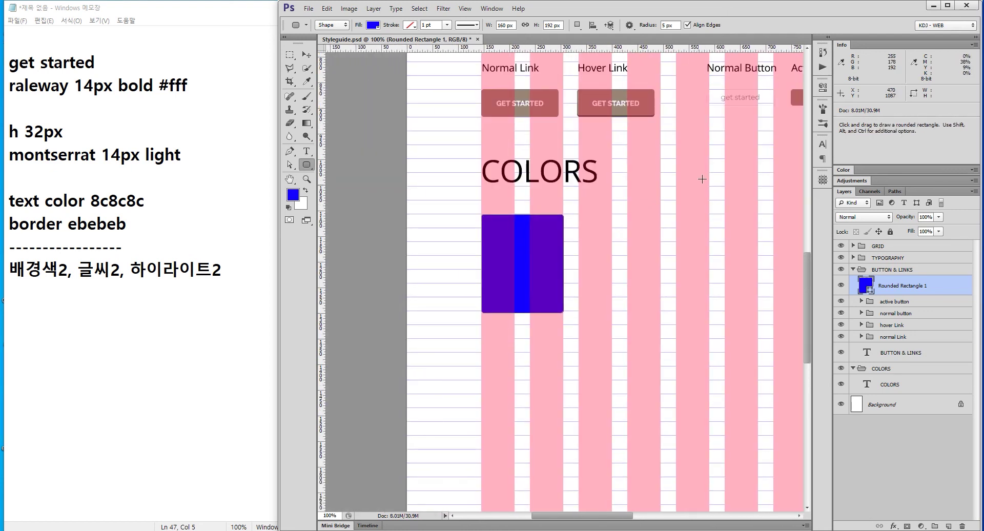
pyautogui.moveTo(702, 179); pyautogui.dragTo(622, 156)
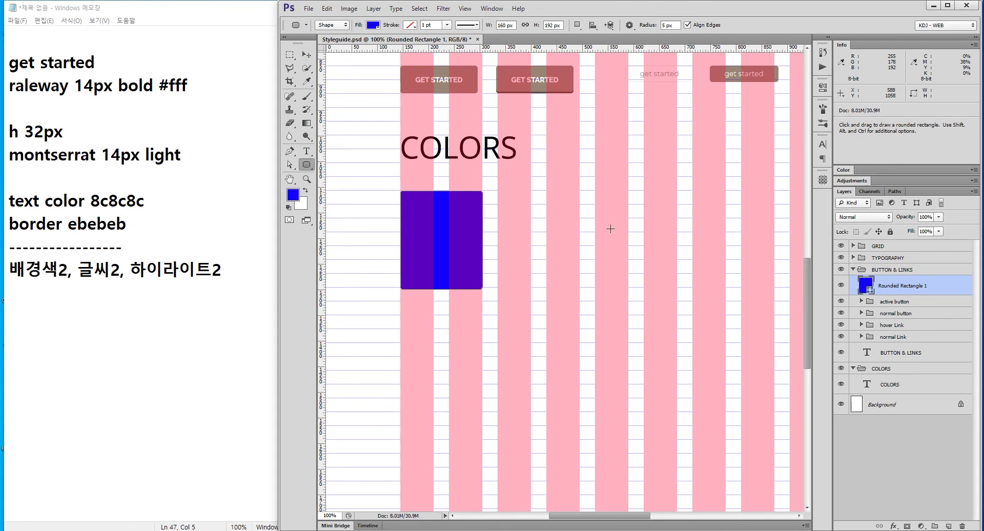
pyautogui.click(233, 273)
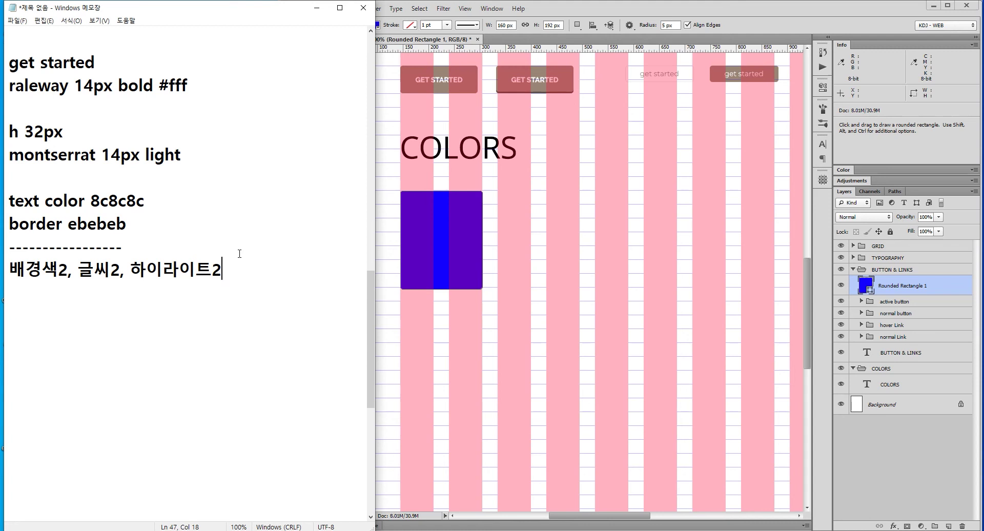
pyautogui.press('Return')
# Change the Rounded Rectangle 1 fill colour to white #ffffff.
pyautogui.click(720, 5)
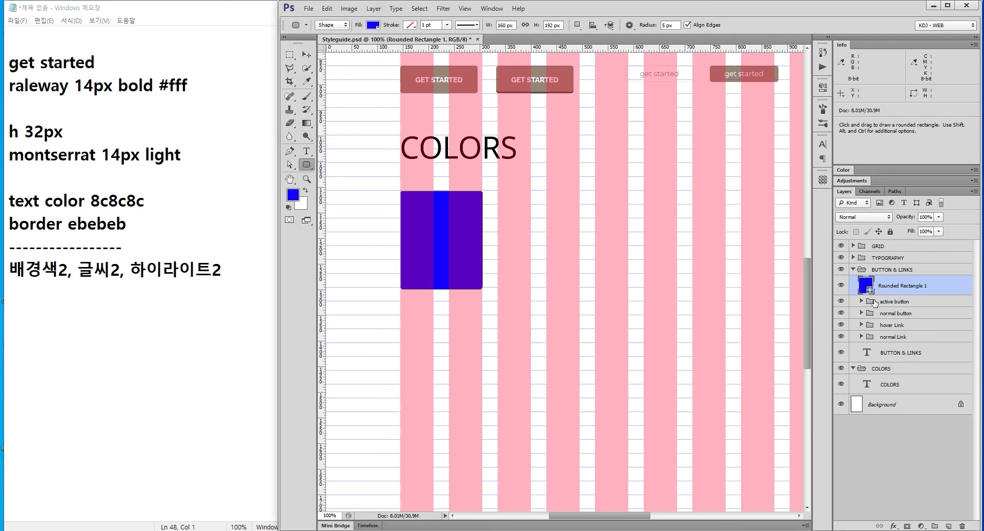
pyautogui.doubleClick(866, 285)
pyautogui.click(476, 333)
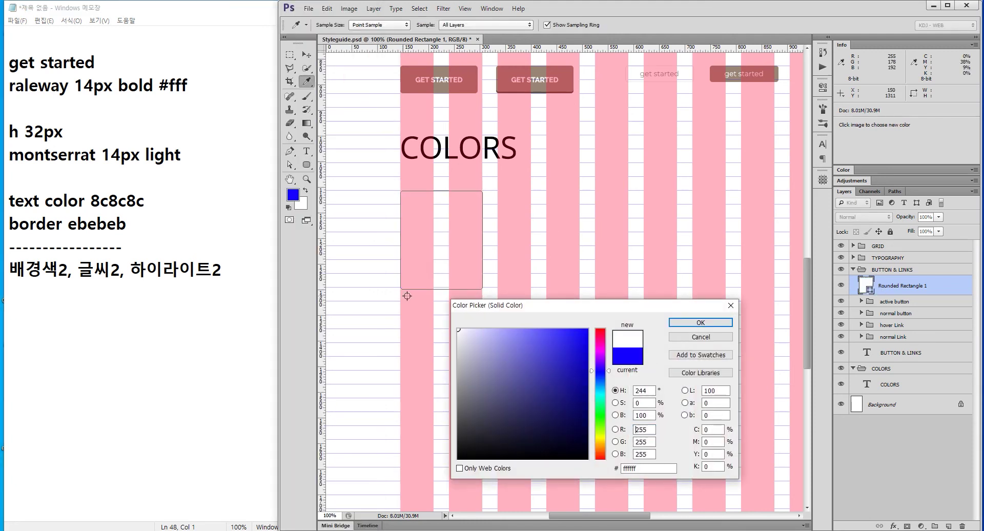
pyautogui.click(690, 325)
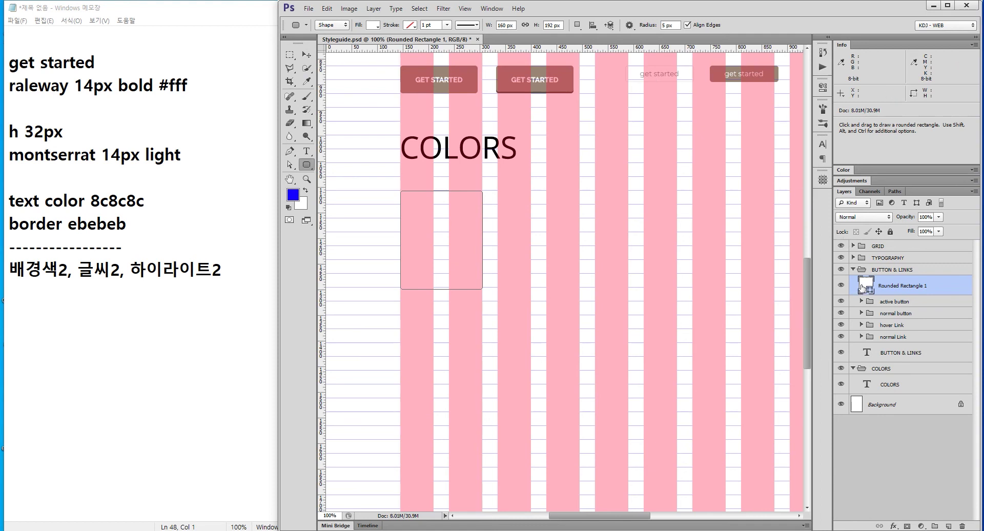
pyautogui.click(895, 525)
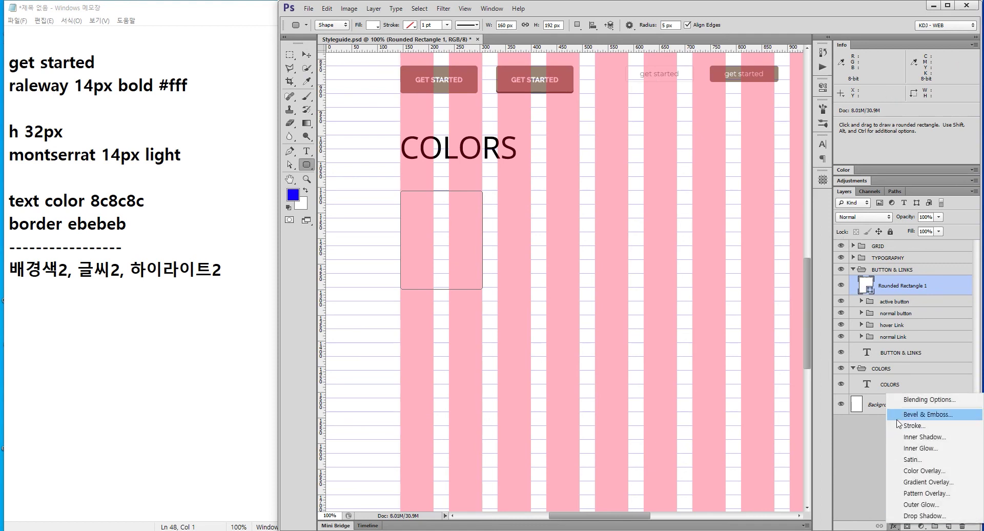
# Add a 1 px inside #EBEBEB stroke to the card, then hide the GRID layer.
pyautogui.click(913, 426)
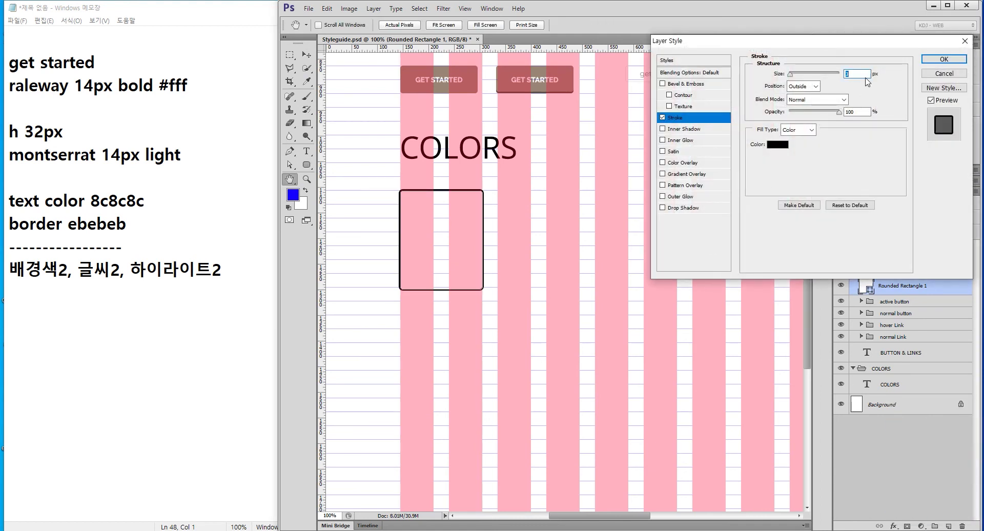
pyautogui.write('1')
pyautogui.click(802, 86)
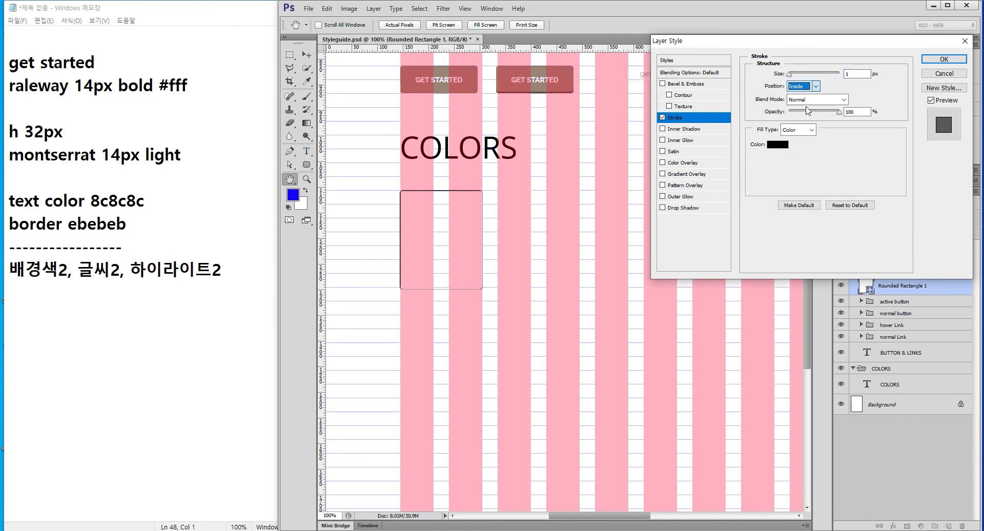
pyautogui.click(778, 144)
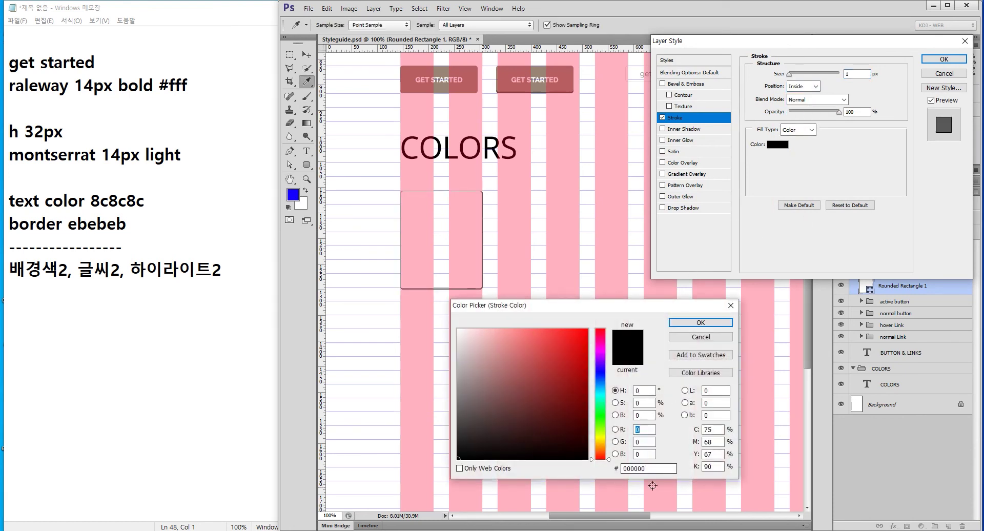
pyautogui.doubleClick(648, 468)
pyautogui.write('EBEBEB')
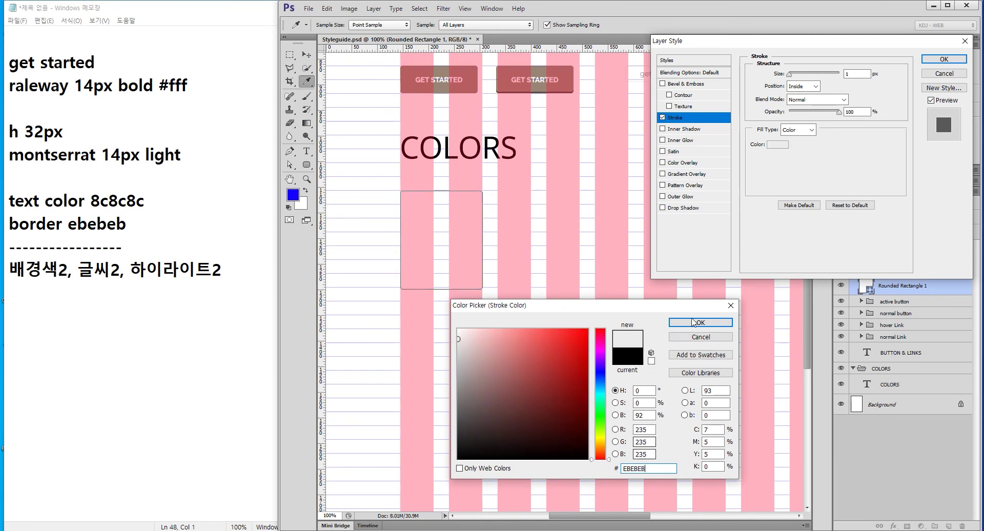
pyautogui.click(694, 321)
pyautogui.click(944, 58)
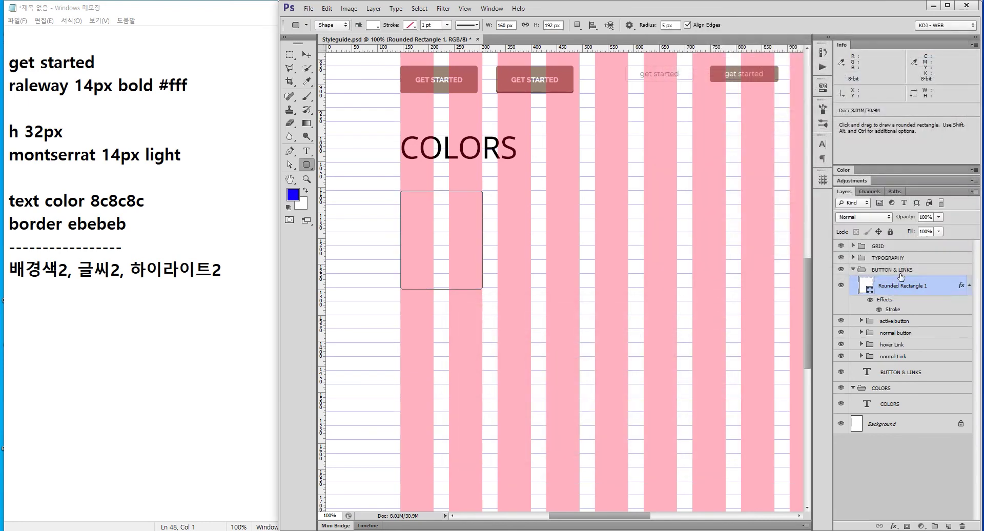
pyautogui.click(841, 247)
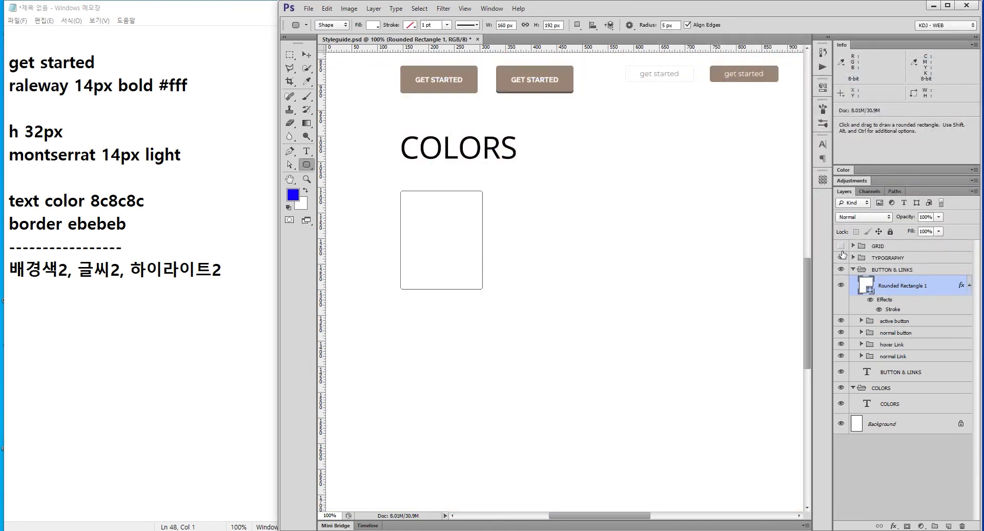
pyautogui.click(897, 388)
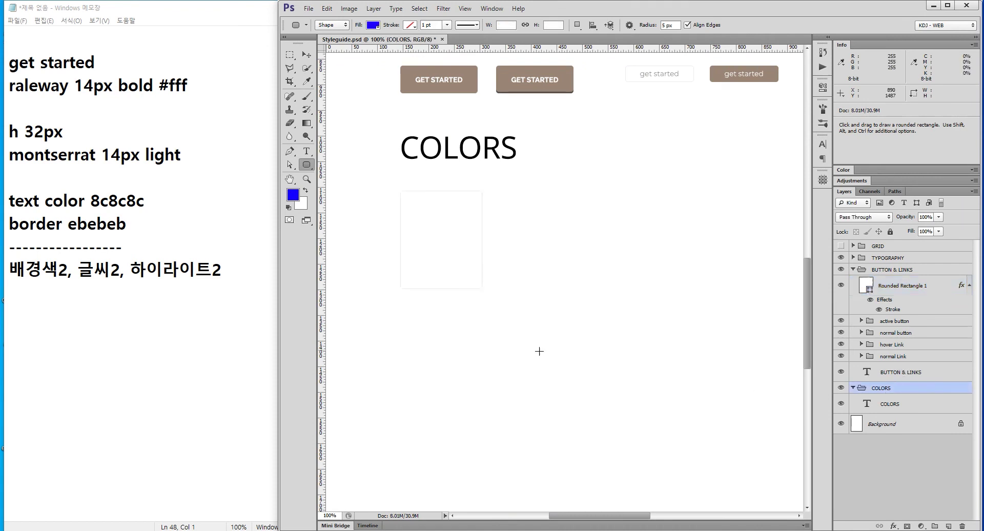
# Move the Rounded Rectangle 1 layer into the COLORS group, just below the COLORS text.
pyautogui.scroll(2, 481, 237)
pyautogui.moveTo(587, 272); pyautogui.dragTo(758, 347)
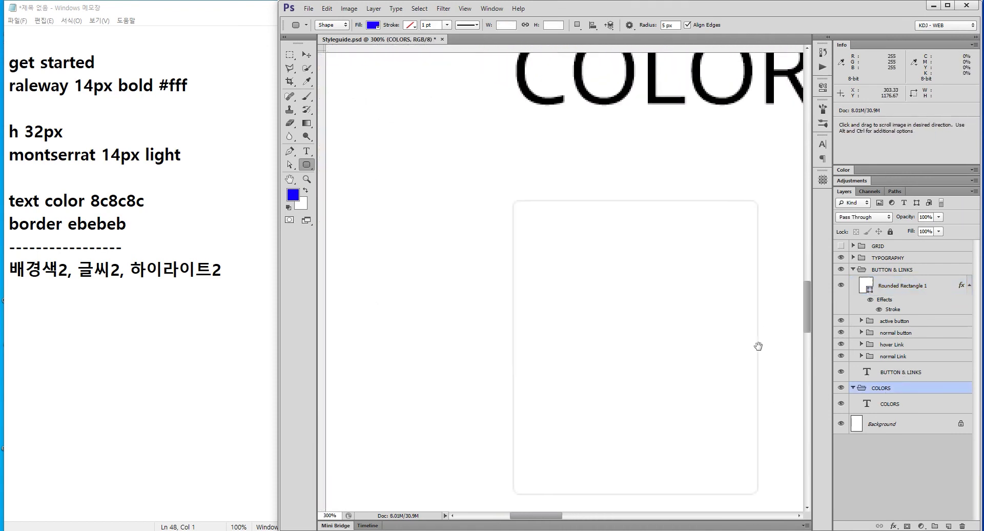
pyautogui.hotkey('ctrl', 'r')
pyautogui.moveTo(682, 311); pyautogui.dragTo(514, 192)
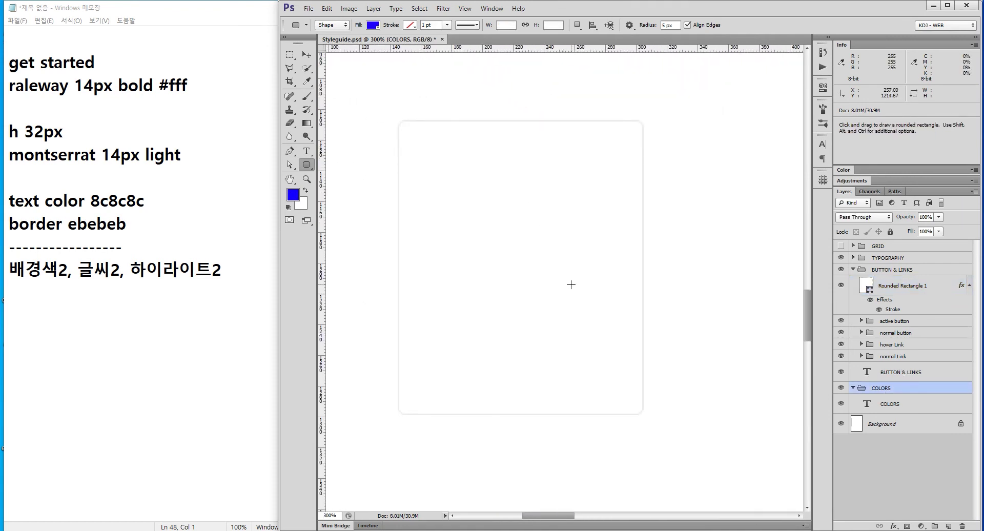
pyautogui.moveTo(636, 300); pyautogui.dragTo(617, 260)
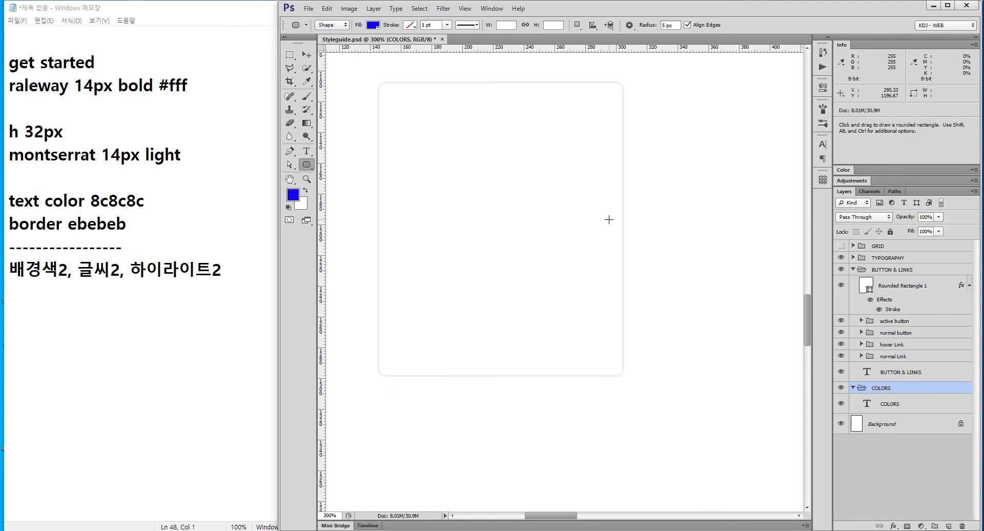
pyautogui.scroll(-1, 618, 310)
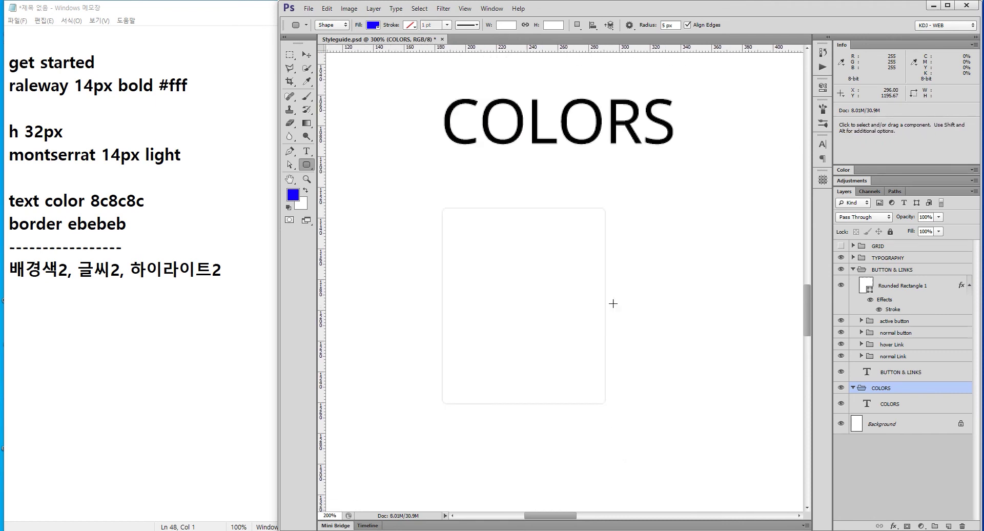
pyautogui.moveTo(718, 342); pyautogui.dragTo(696, 314)
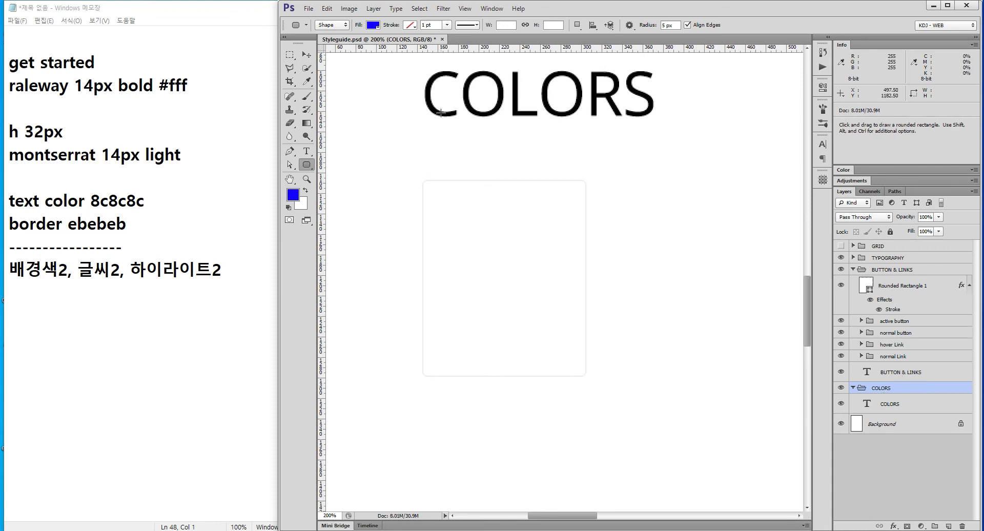
pyautogui.click(306, 54)
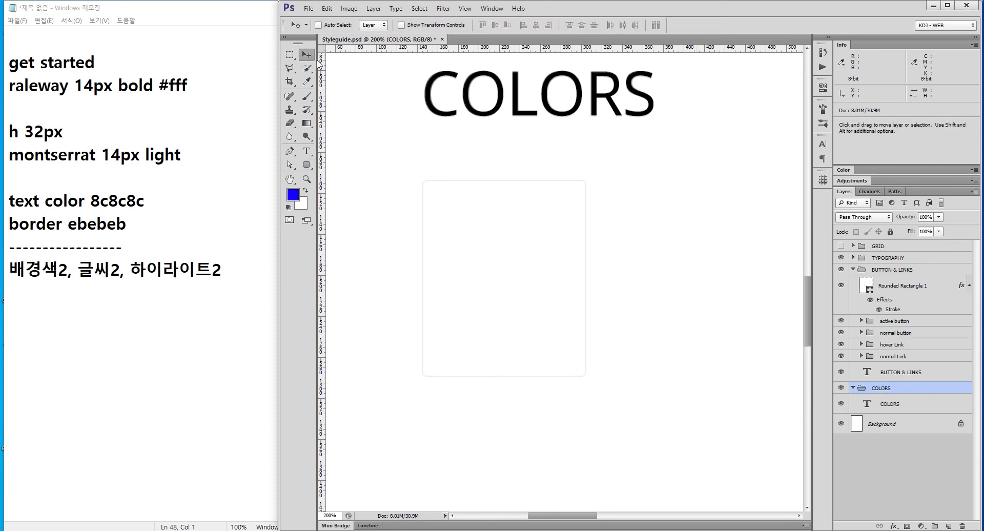
pyautogui.keyDown('ctrl'); pyautogui.click(477, 183); pyautogui.keyUp('ctrl')
pyautogui.moveTo(912, 287)
pyautogui.mouseDown()
pyautogui.moveTo(890, 409)
pyautogui.moveTo(906, 401)
pyautogui.mouseUp()
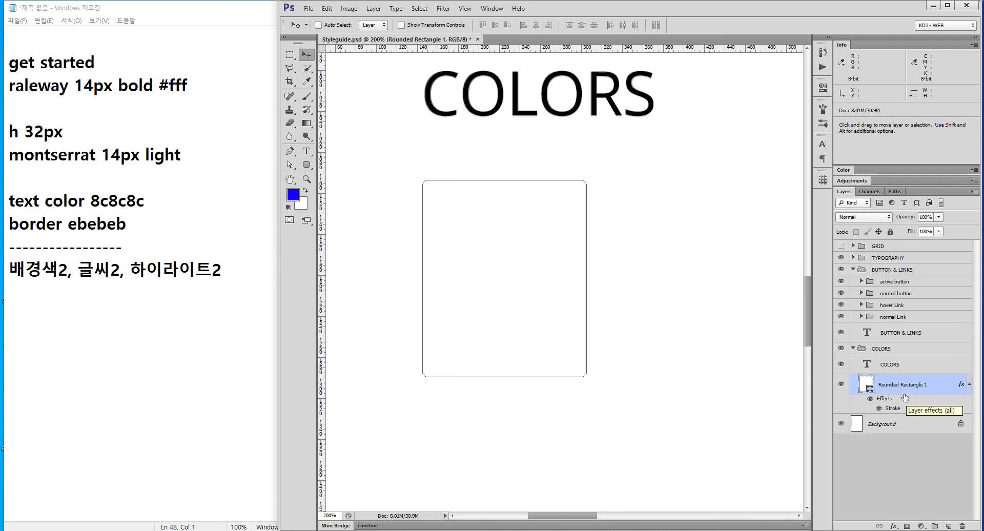
# Rename the white card's layer to 'BG COLOR 1'.
pyautogui.doubleClick(895, 385)
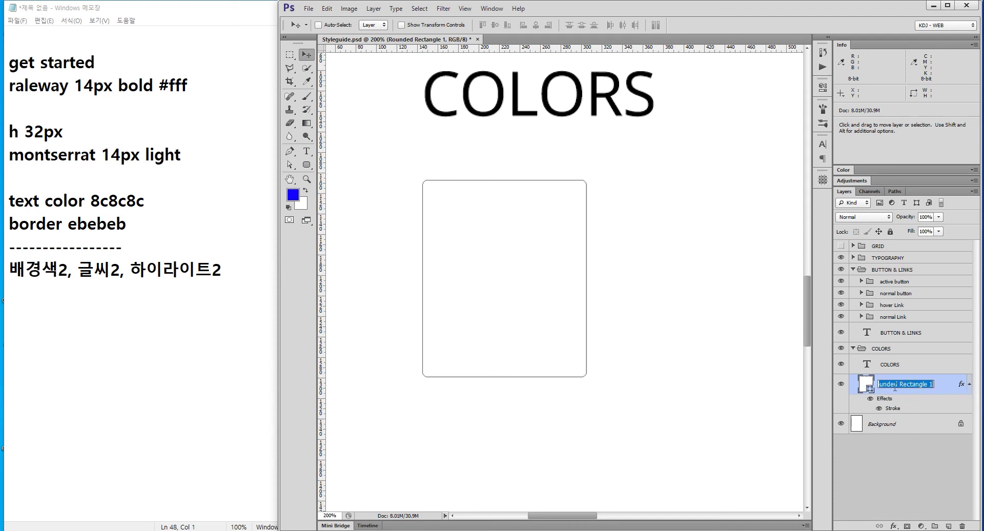
pyautogui.write('B')
pyautogui.press('BackSpace')
pyautogui.press('BackSpace')
pyautogui.press('BackSpace')
pyautogui.press('Return')
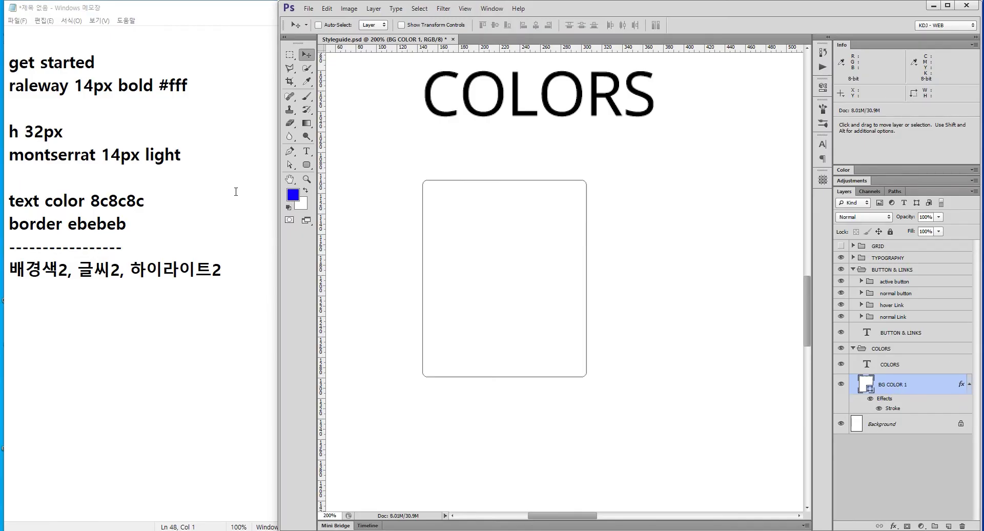
# Start a BACKGROUND COLOR text label inside the card.
pyautogui.click(306, 152)
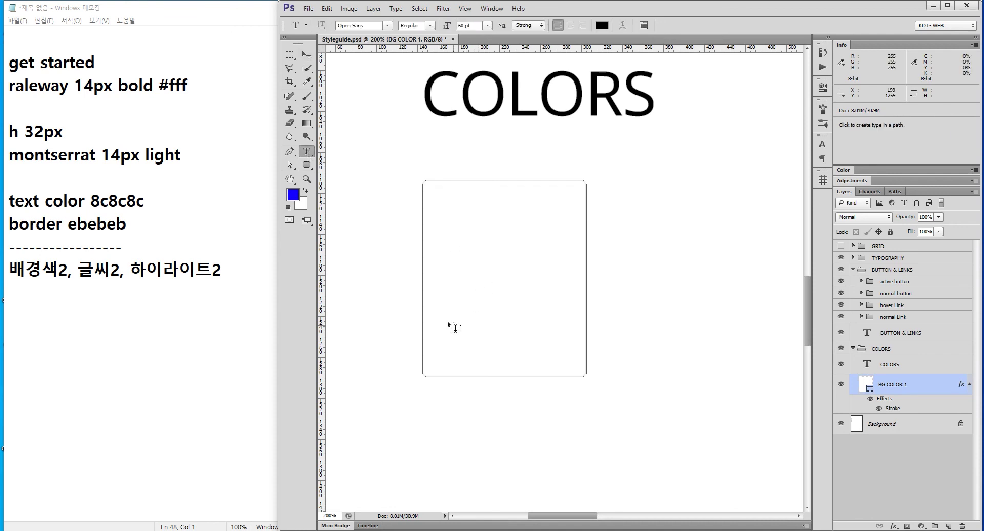
pyautogui.click(435, 307)
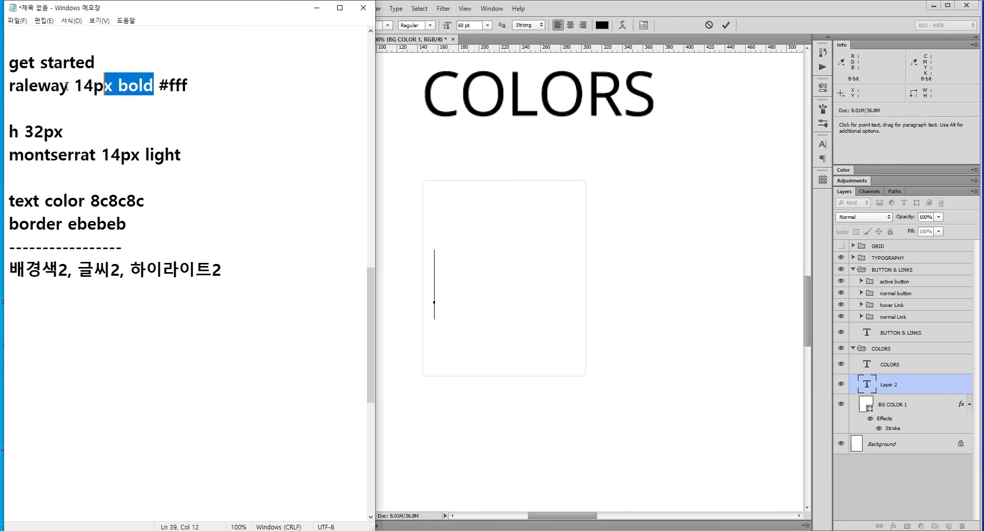
pyautogui.moveTo(154, 86); pyautogui.dragTo(9, 87)
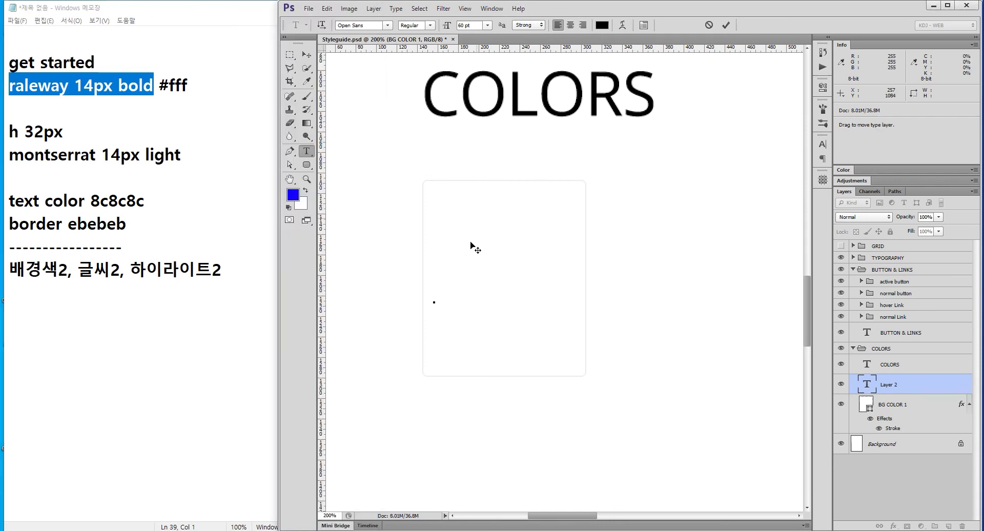
pyautogui.write('B')
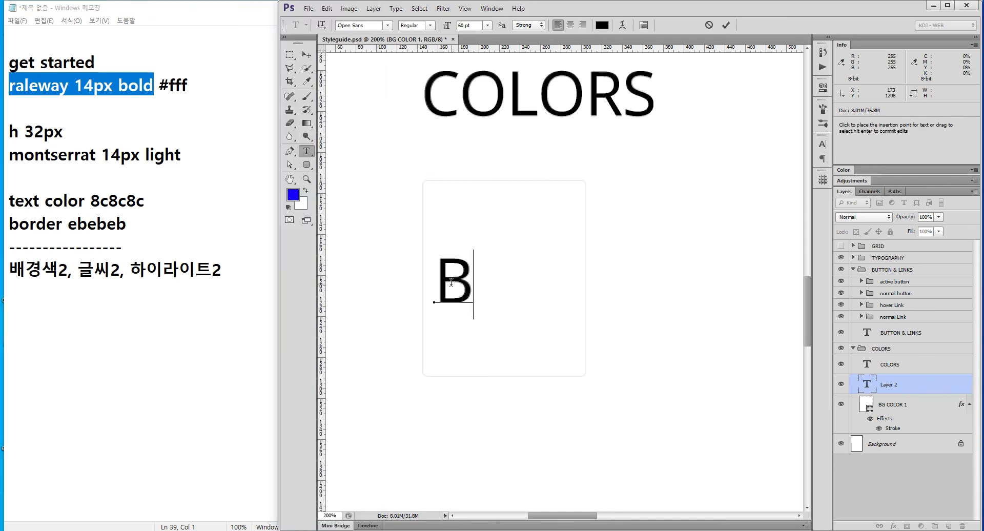
pyautogui.write('ACKGROU')
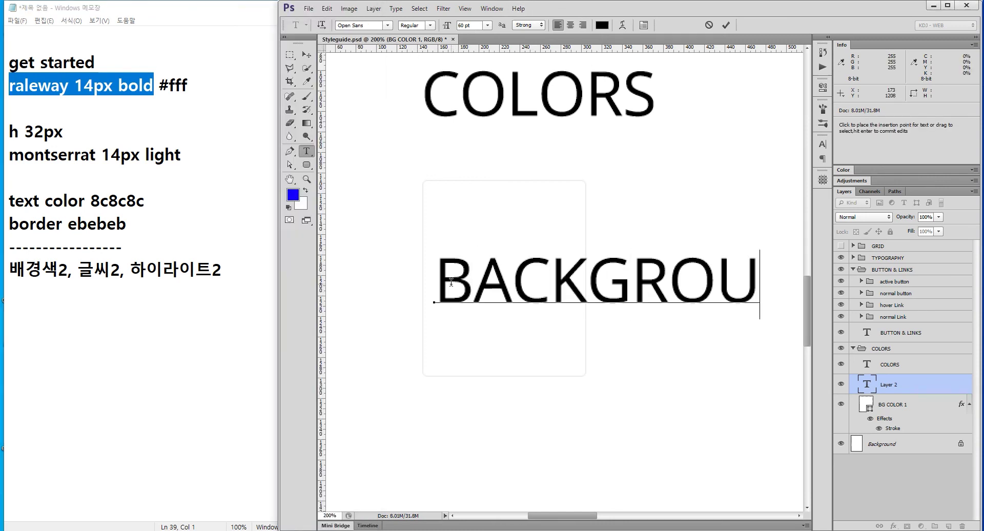
pyautogui.press('BackSpace')
pyautogui.press('BackSpace')
pyautogui.press('BackSpace')
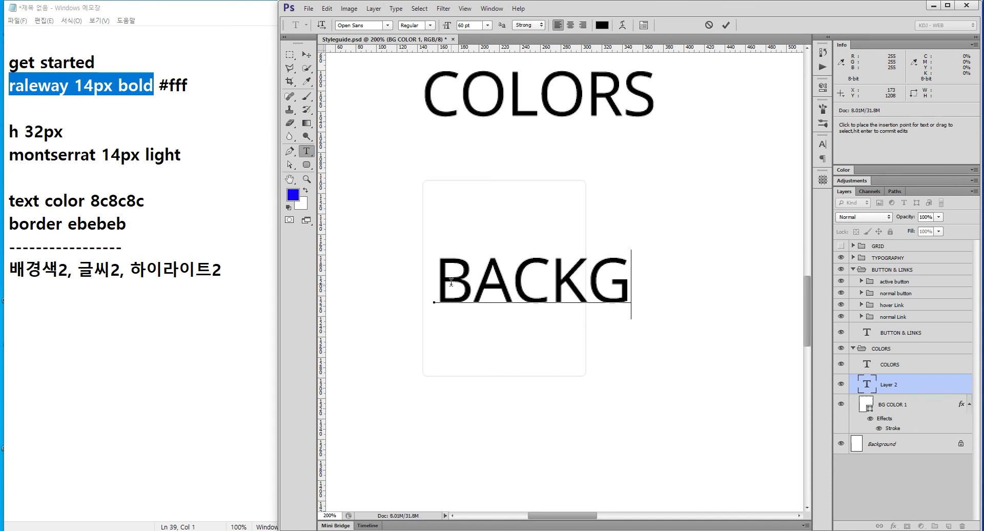
pyautogui.write('ROUN')
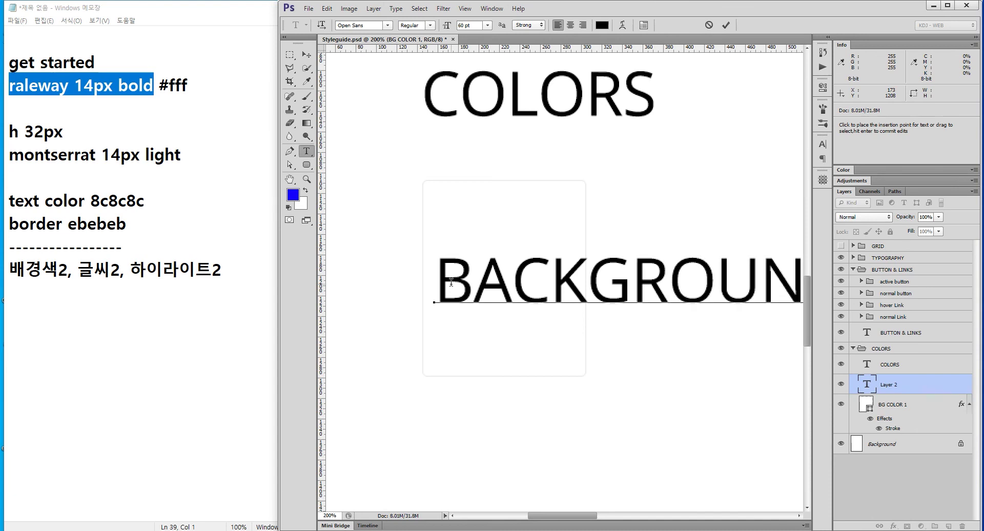
# Set the label's font to Raleway Bold 14 pt.
pyautogui.hotkey('ctrl', 'a')
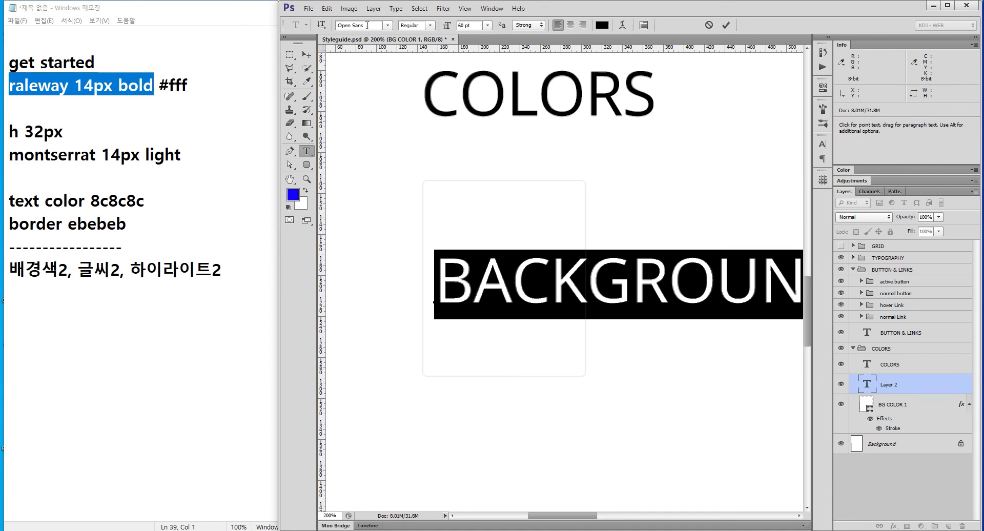
pyautogui.click(367, 24)
pyautogui.write('raleway')
pyautogui.press('Return')
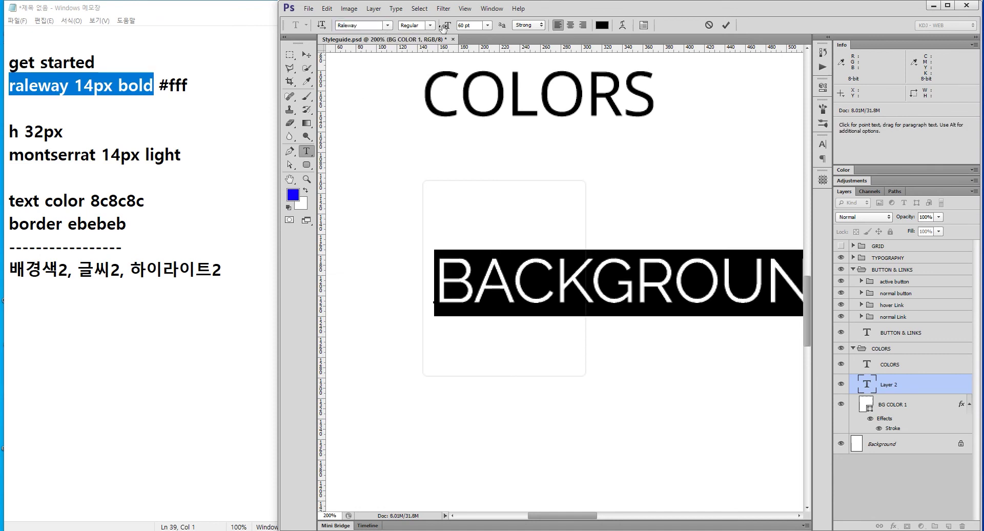
pyautogui.click(431, 25)
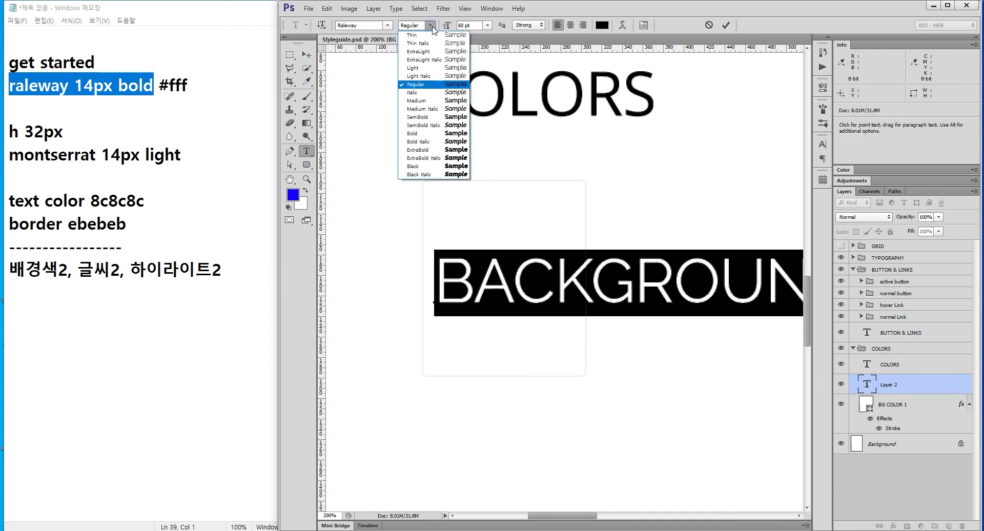
pyautogui.click(436, 134)
pyautogui.click(488, 25)
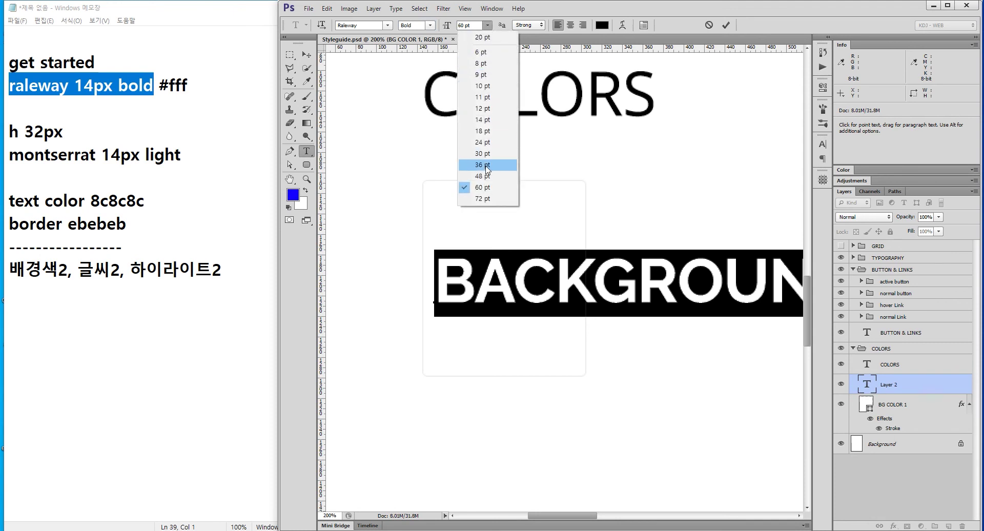
pyautogui.click(490, 121)
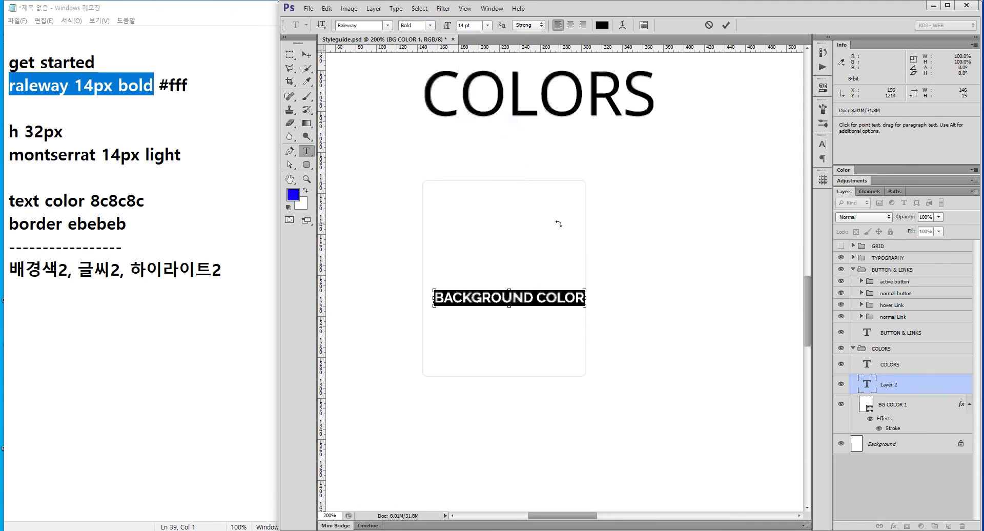
pyautogui.click(823, 144)
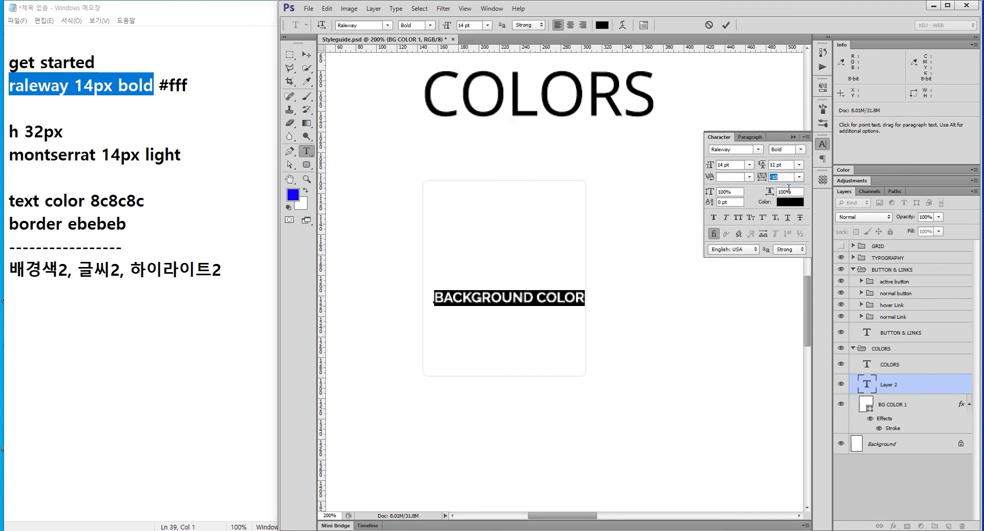
# Retype the label as 'Background Color', keeping its text colour black.
pyautogui.click(866, 386)
pyautogui.doubleClick(866, 385)
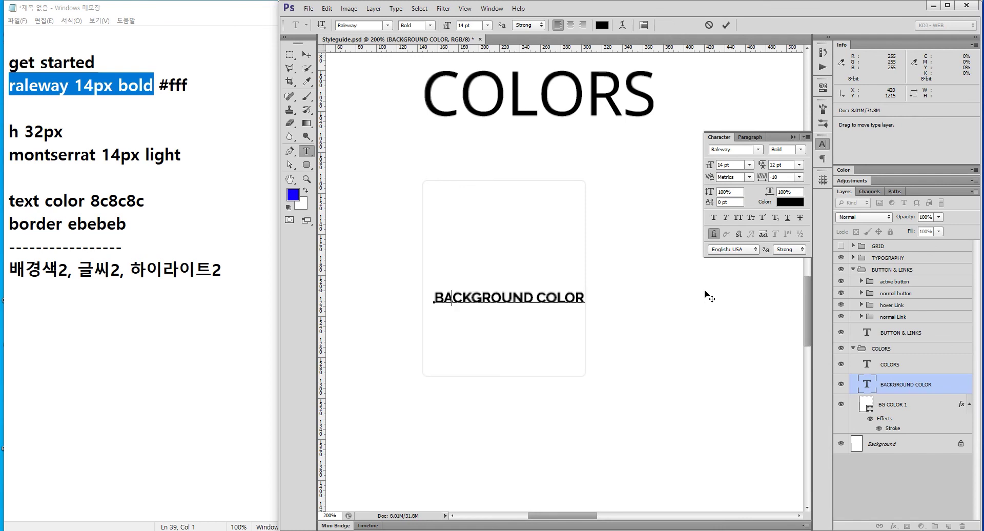
pyautogui.write('Backgrou')
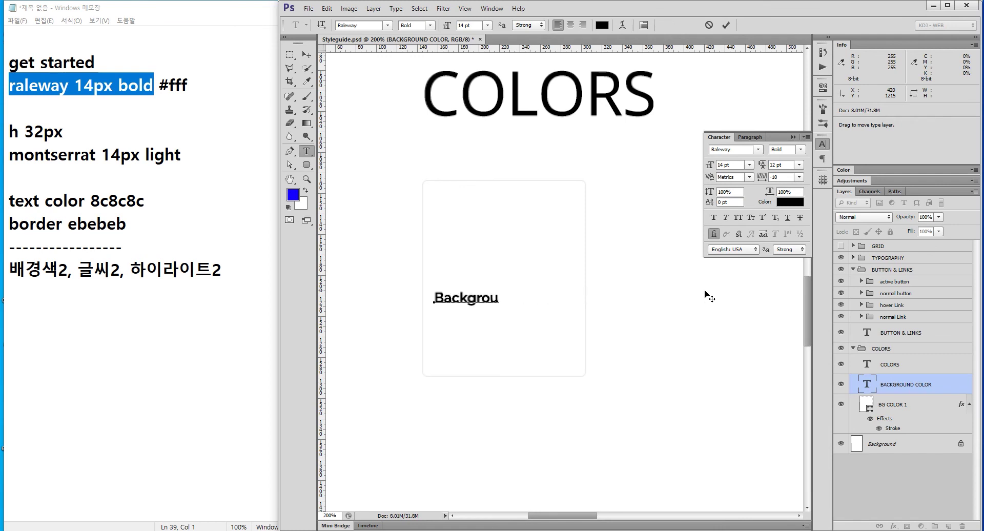
pyautogui.write('nd Color')
pyautogui.click(870, 388)
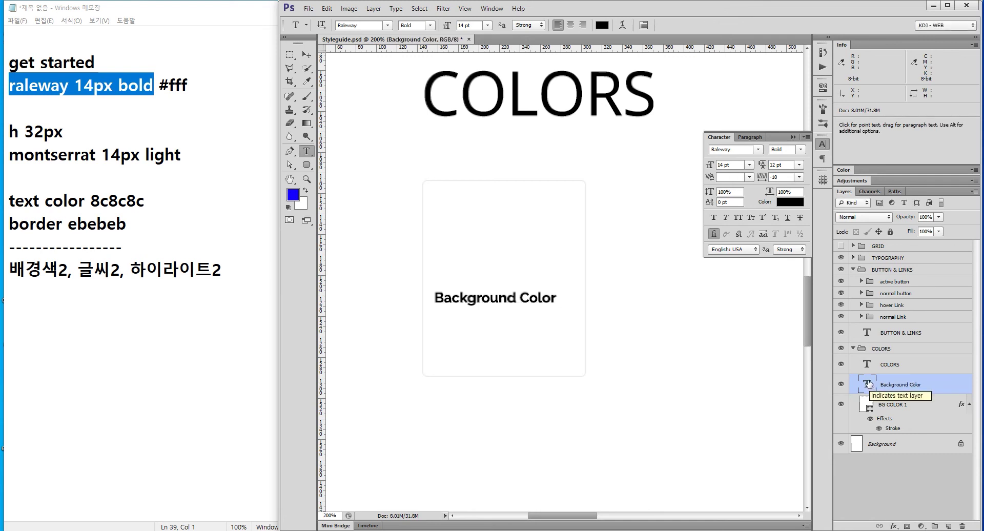
pyautogui.doubleClick(869, 383)
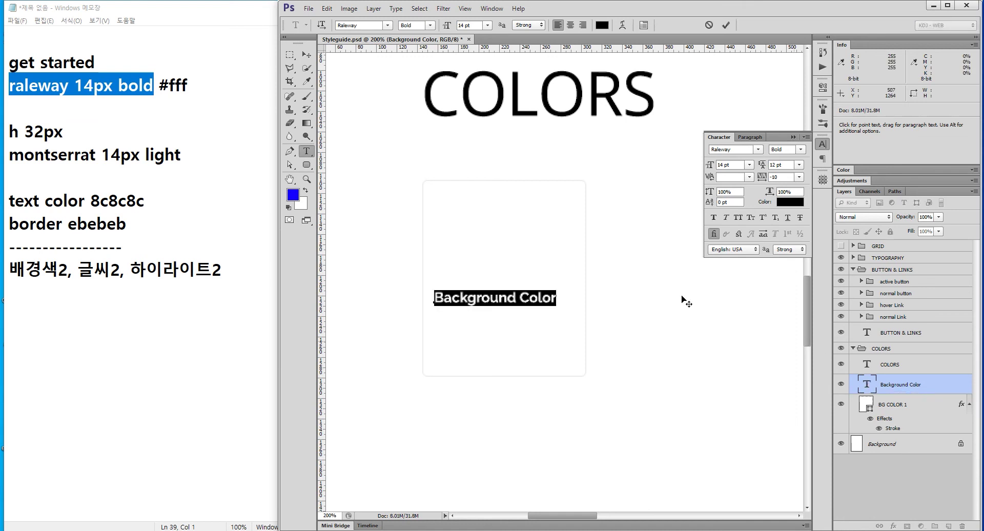
pyautogui.click(603, 25)
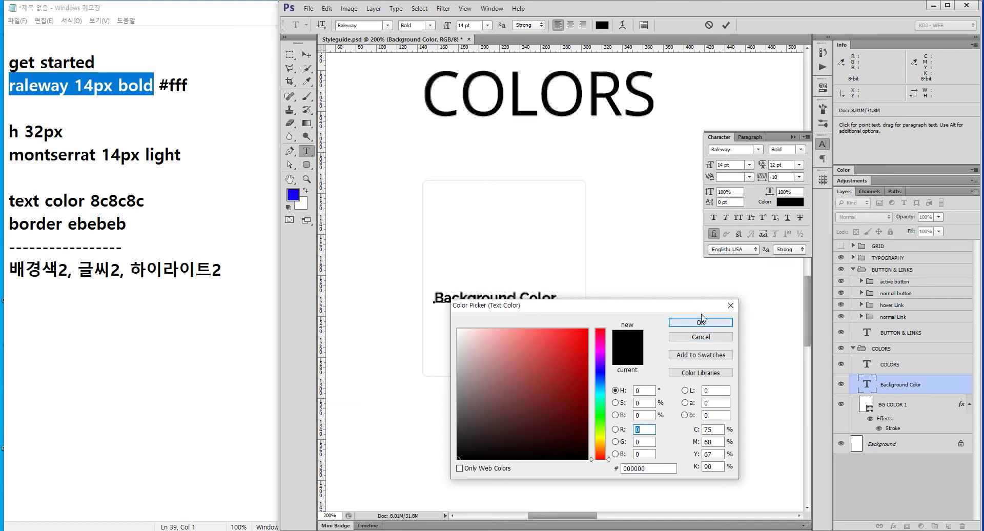
pyautogui.click(715, 323)
pyautogui.click(793, 137)
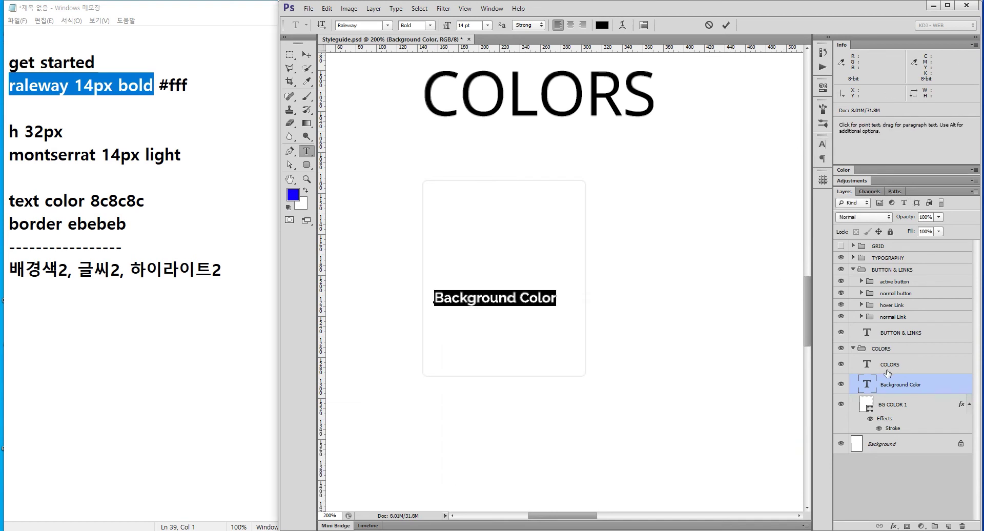
# Move the Background Color label lower in the card, aligning it to the grid.
pyautogui.click(306, 55)
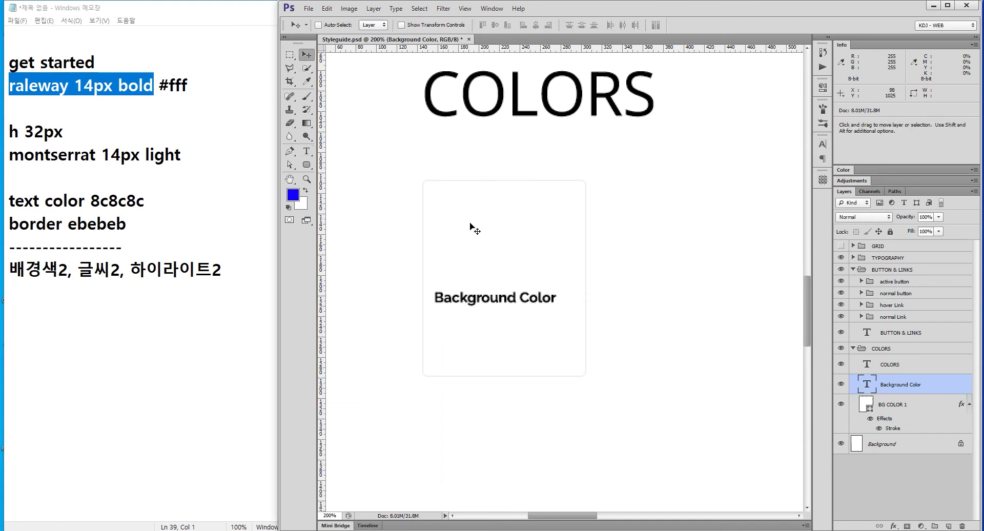
pyautogui.moveTo(472, 300)
pyautogui.mouseDown()
pyautogui.moveTo(473, 346)
pyautogui.moveTo(476, 329)
pyautogui.mouseUp()
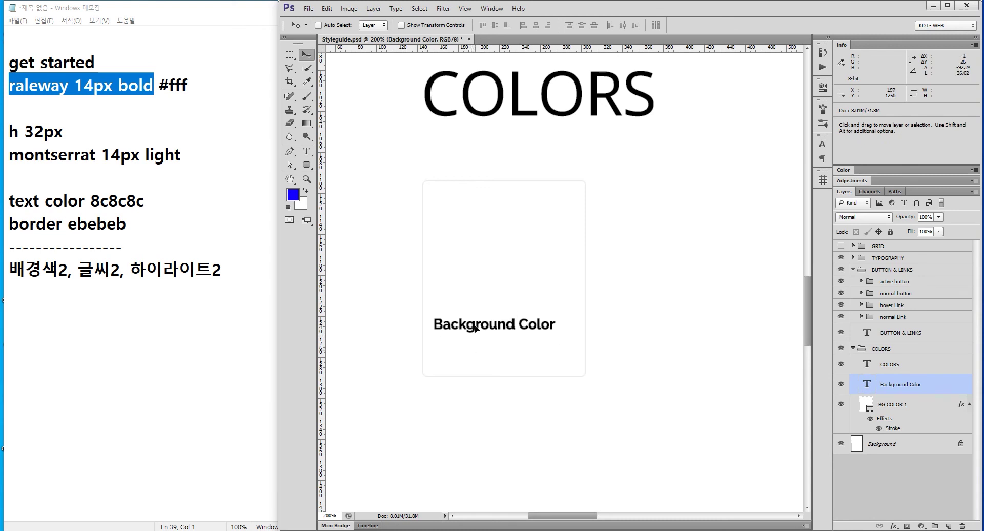
pyautogui.click(841, 246)
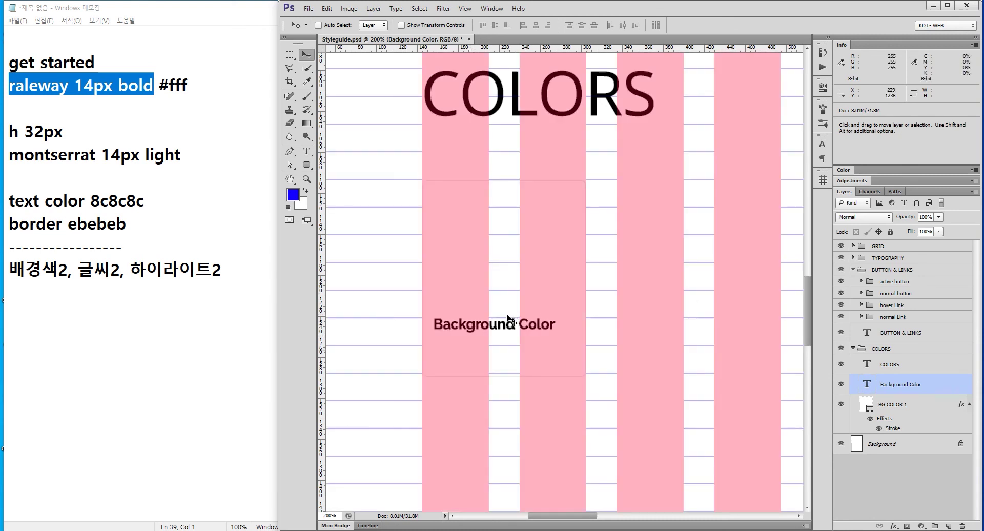
pyautogui.moveTo(455, 326); pyautogui.dragTo(455, 305)
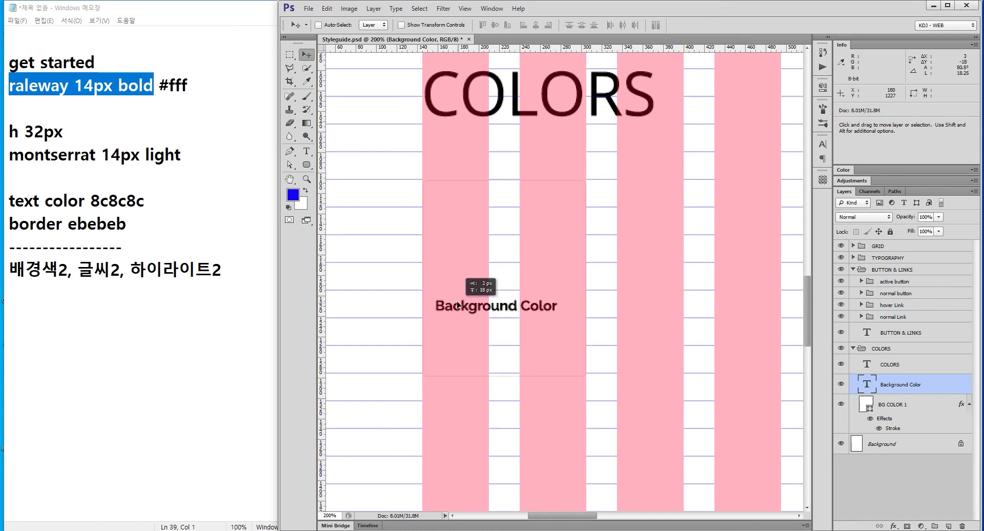
pyautogui.click(841, 246)
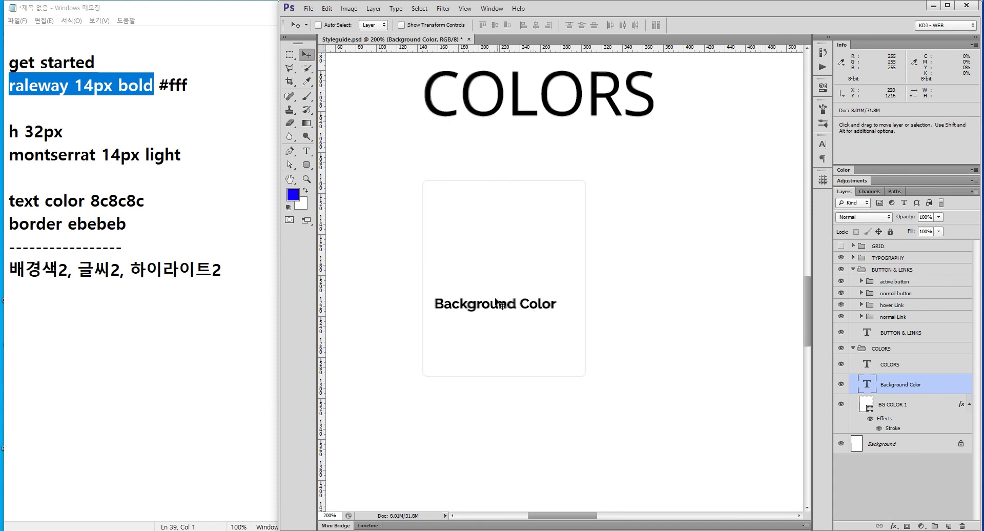
# Duplicate the label below itself and change the copy to 'RGB : 255,255,255'.
pyautogui.keyDown('alt'); pyautogui.moveTo(501, 303); pyautogui.dragTo(501, 333); pyautogui.keyUp('alt')
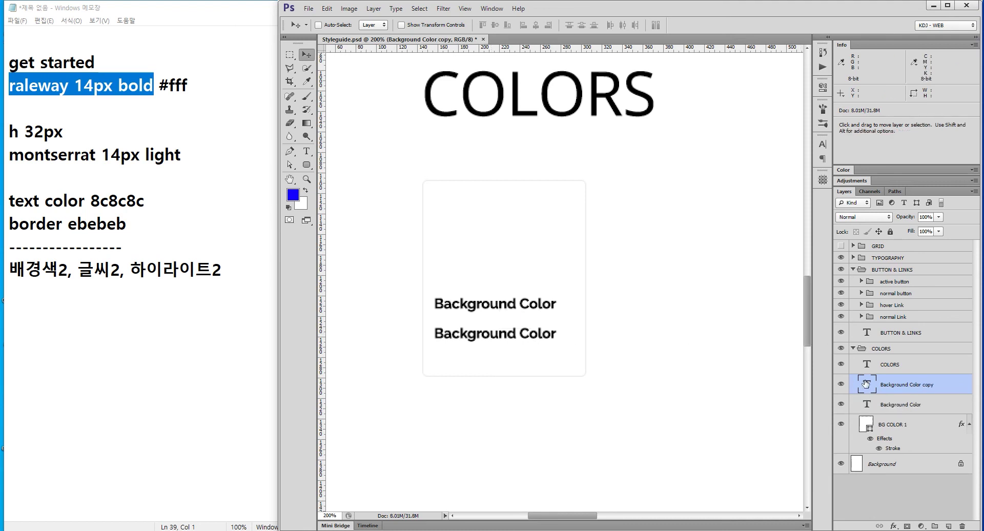
pyautogui.doubleClick(866, 384)
pyautogui.press('Left')
pyautogui.hotkey('ctrl', 'a')
pyautogui.write('rg')
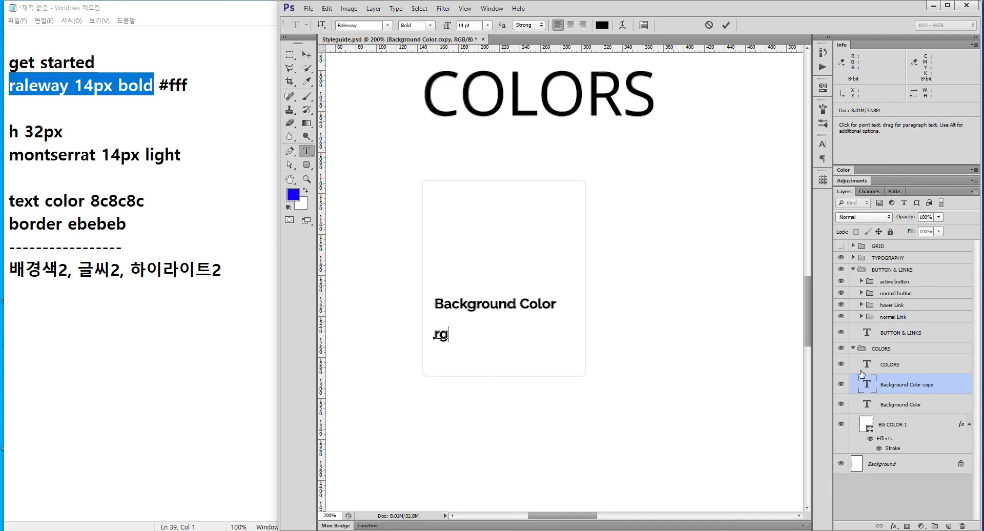
pyautogui.press('BackSpace')
pyautogui.press('BackSpace')
pyautogui.write('RGB : ')
pyautogui.write('255,255,25')
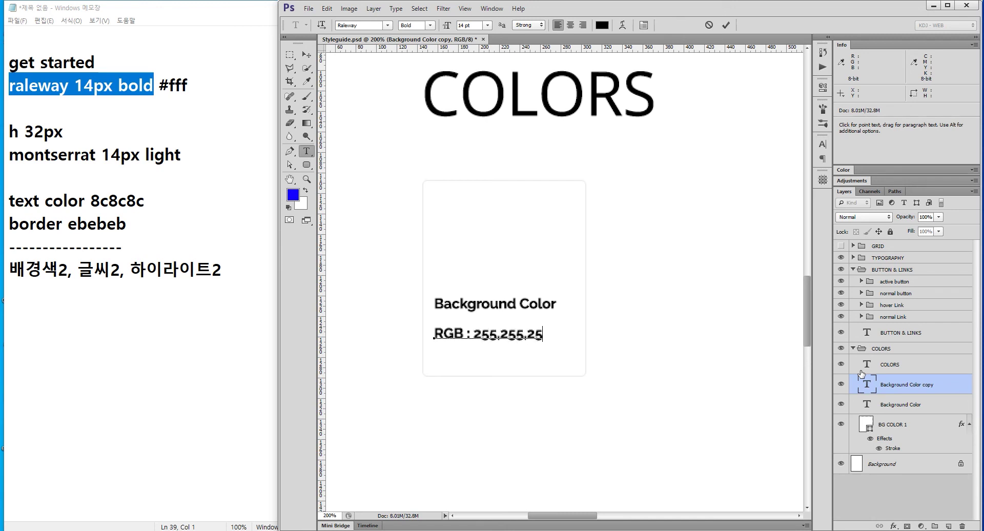
pyautogui.write('5')
pyautogui.click(307, 55)
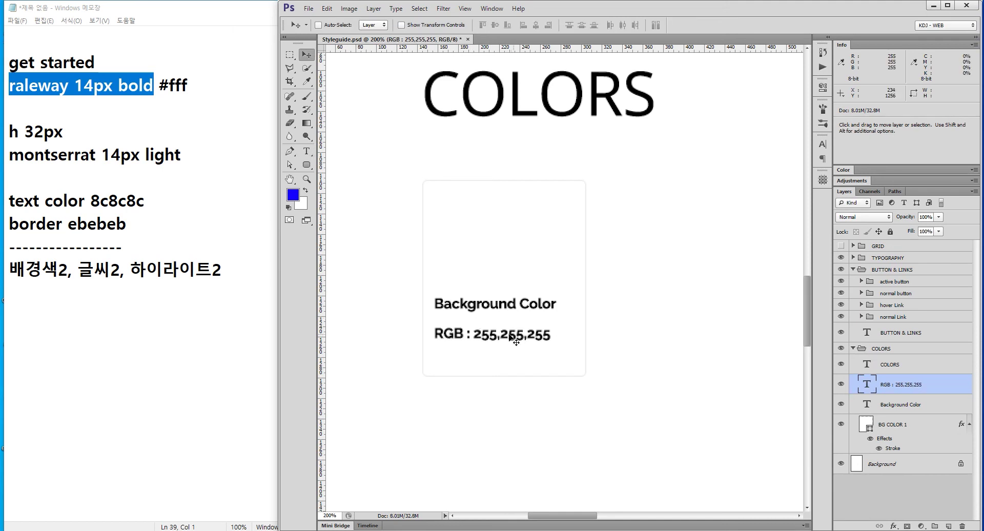
pyautogui.moveTo(507, 337)
pyautogui.mouseDown()
pyautogui.moveTo(505, 355)
pyautogui.moveTo(507, 337)
pyautogui.mouseUp()
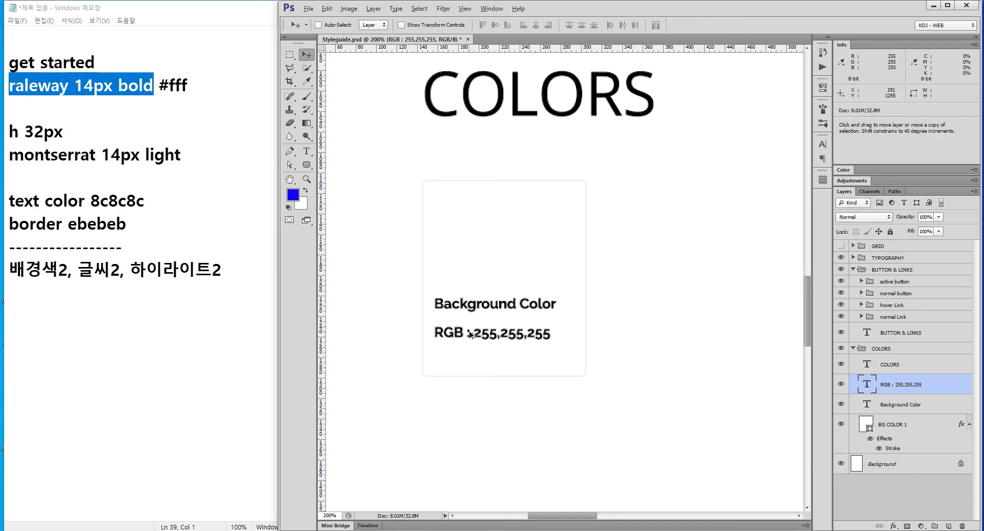
pyautogui.click(474, 366)
pyautogui.click(479, 203)
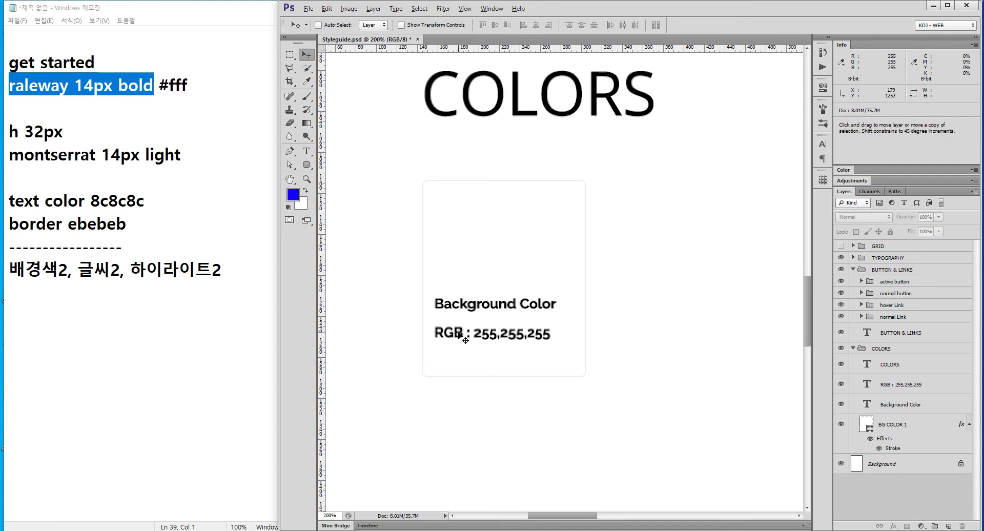
# Duplicate the RGB line below itself and change the copy to 'Hex : #ffffff'.
pyautogui.press('alt')
pyautogui.click(917, 385)
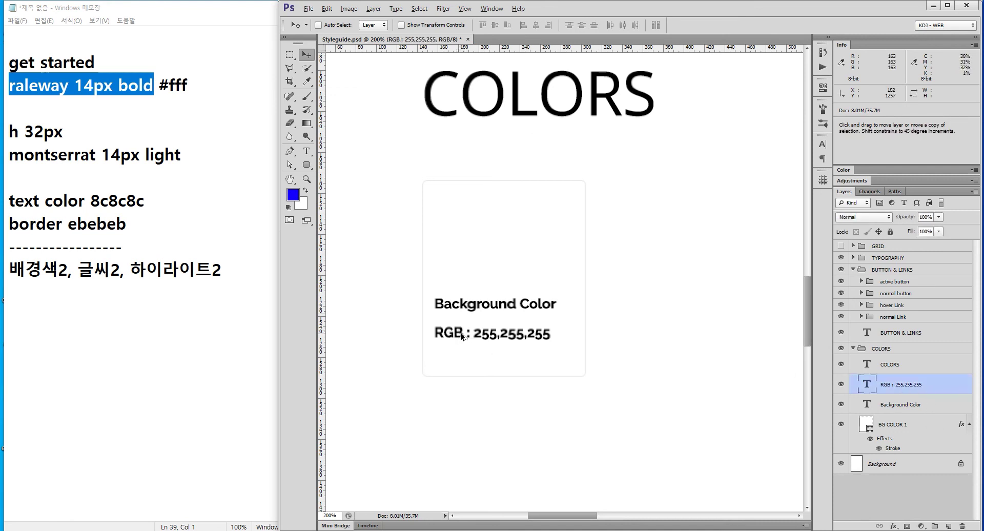
pyautogui.moveTo(461, 339); pyautogui.dragTo(462, 361)
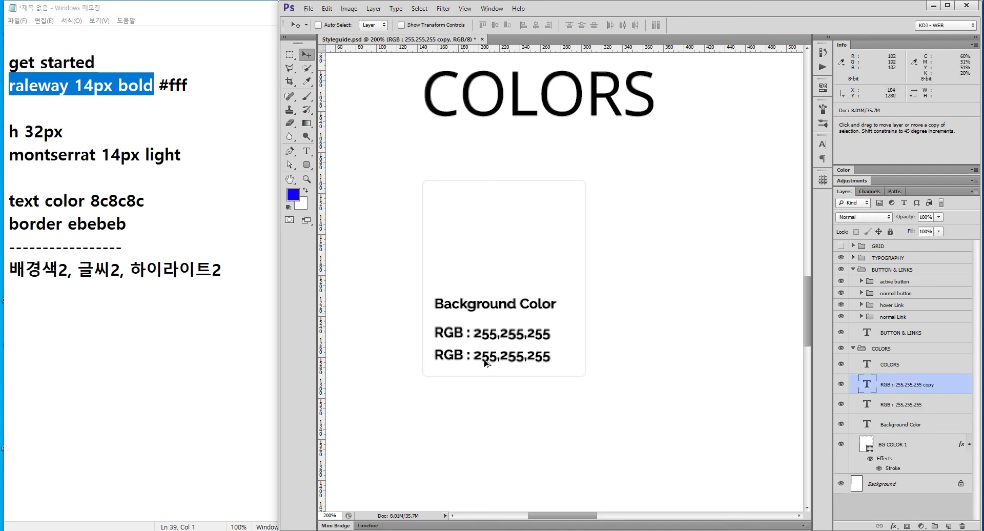
pyautogui.doubleClick(867, 388)
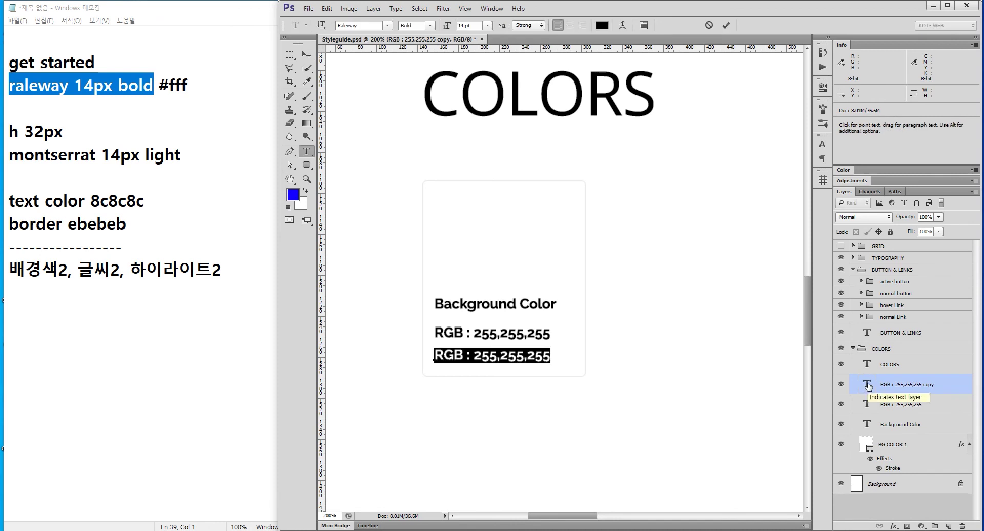
pyautogui.write('He')
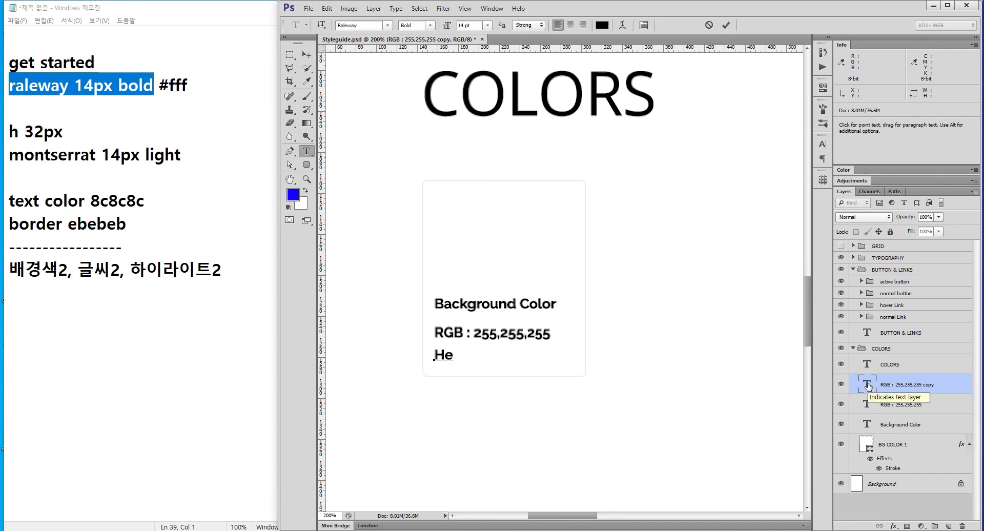
pyautogui.write('x : ')
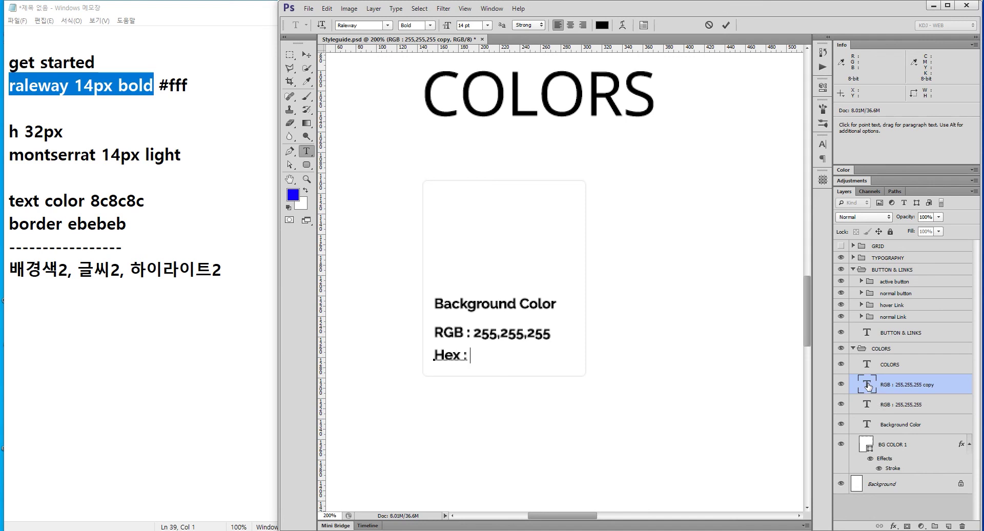
pyautogui.write('#ff')
pyautogui.write('fff')
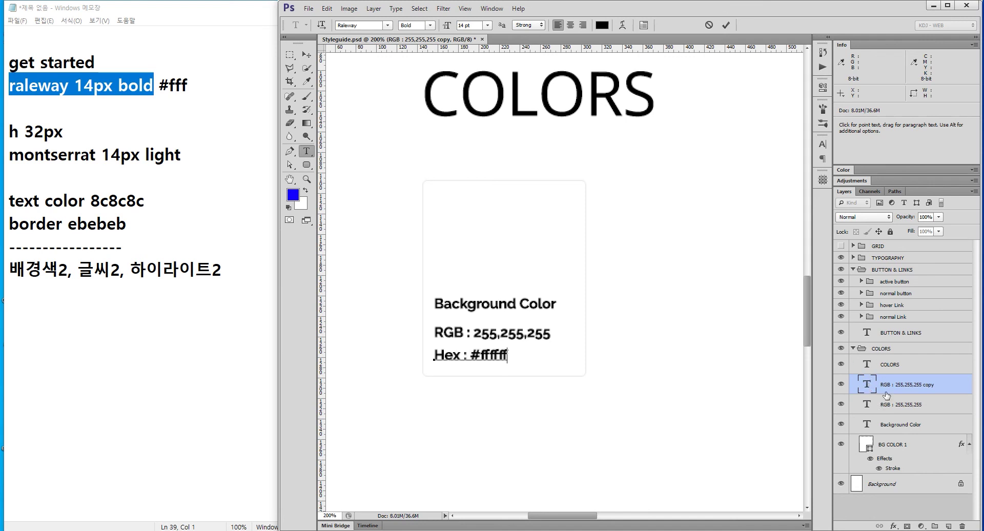
pyautogui.hotkey('ctrl', 'Return')
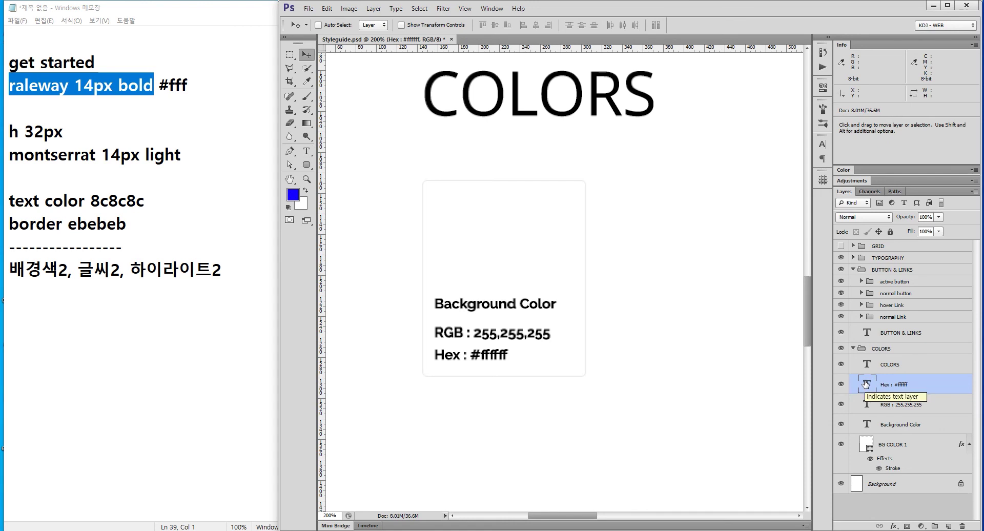
# With the grid shown, nudge the Hex line down and the RGB line up for even spacing.
pyautogui.click(841, 246)
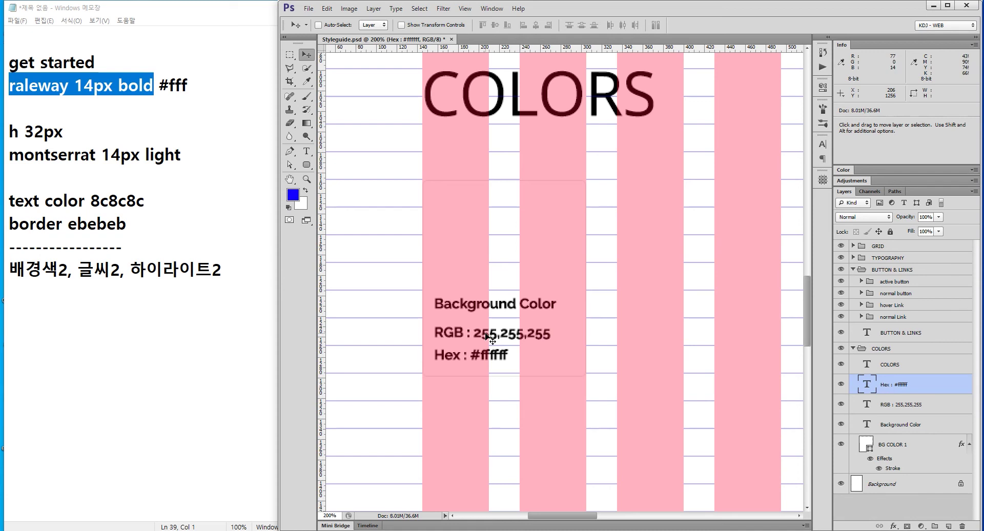
pyautogui.press('Down')
pyautogui.press('Down')
pyautogui.press('Down')
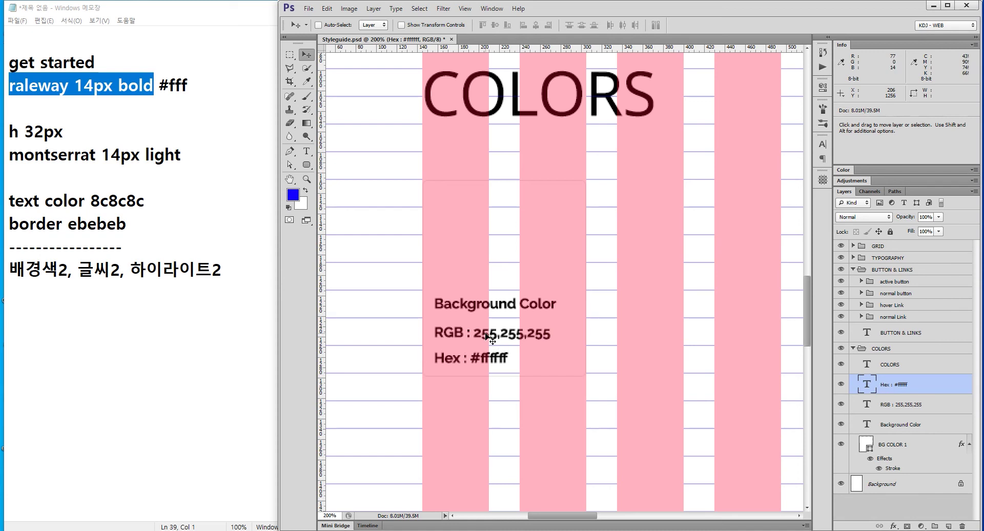
pyautogui.doubleClick(867, 405)
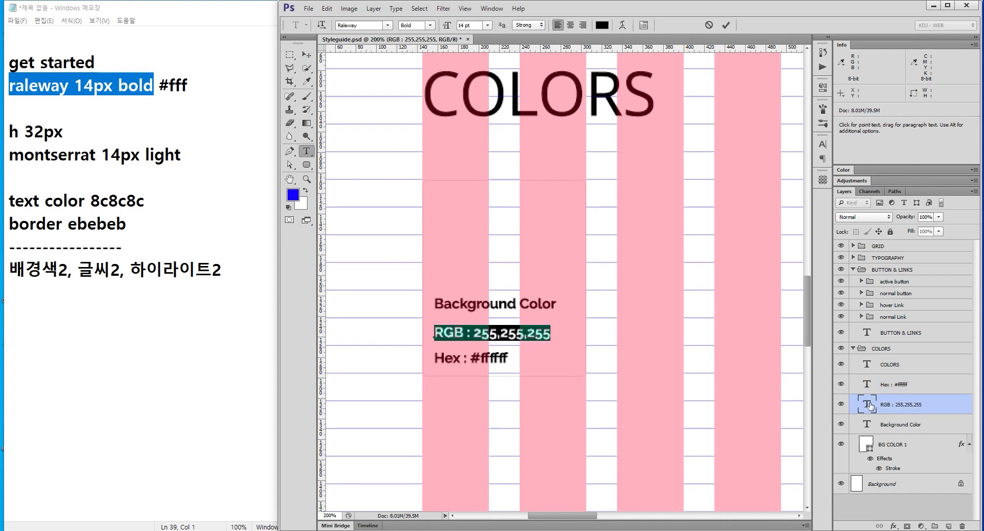
pyautogui.press('Escape')
pyautogui.press('v')
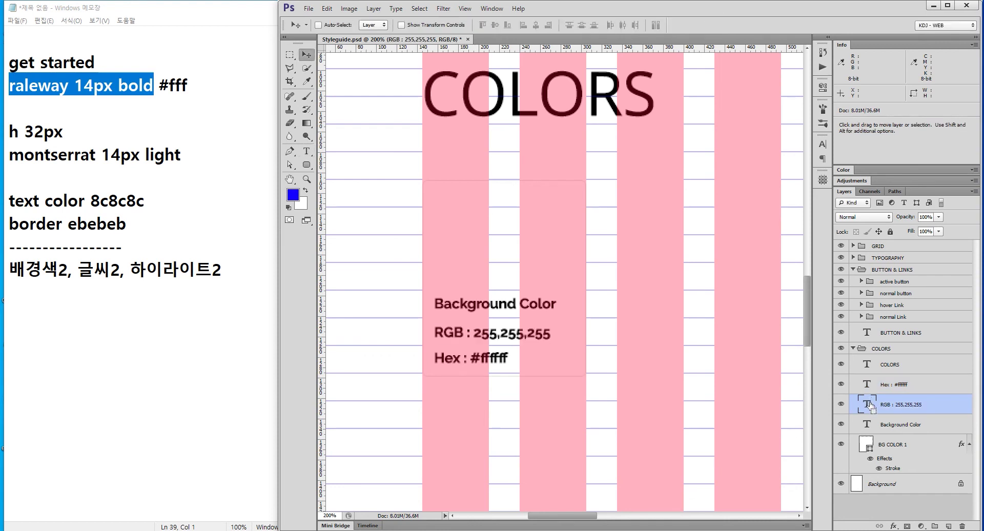
pyautogui.press('Up')
pyautogui.press('Up')
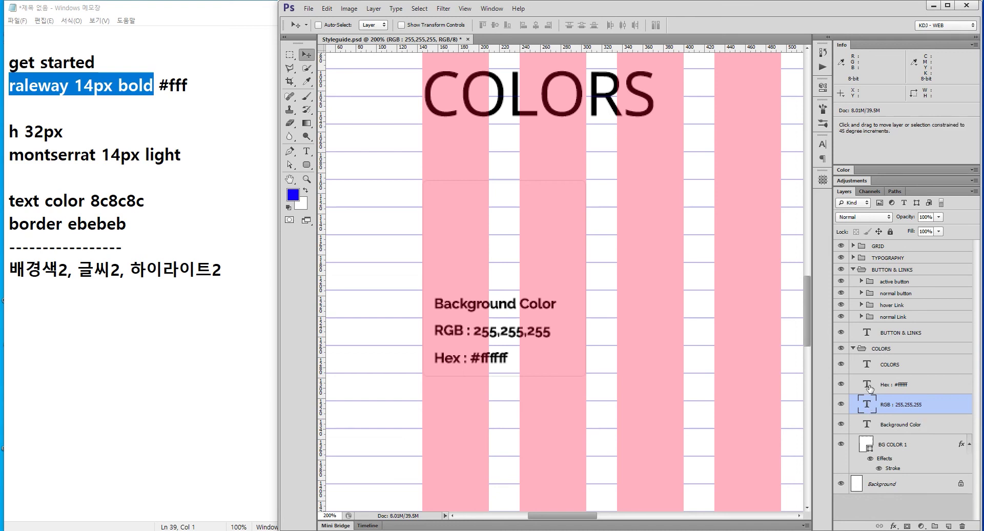
# Set both the Hex and RGB lines to Medium font weight.
pyautogui.keyDown('shift'); pyautogui.click(870, 386); pyautogui.keyUp('shift')
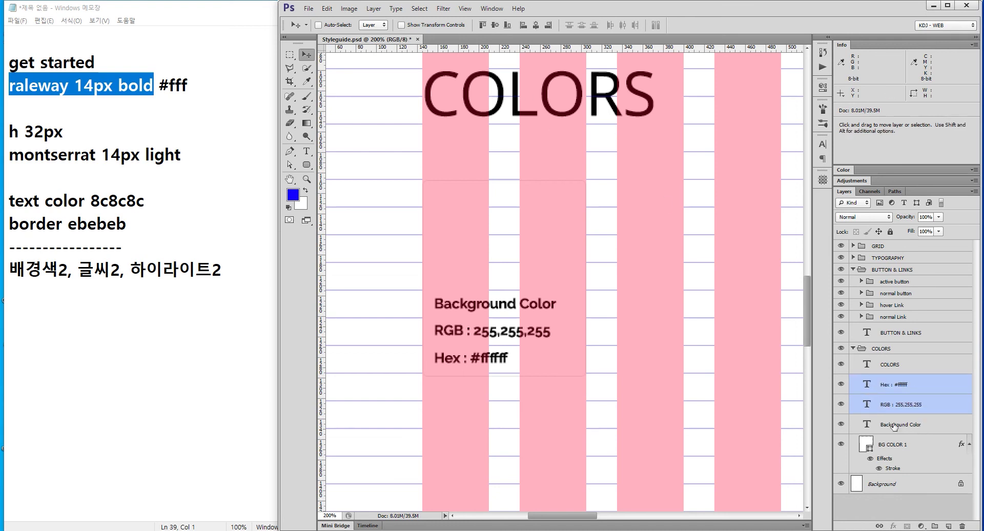
pyautogui.doubleClick(866, 387)
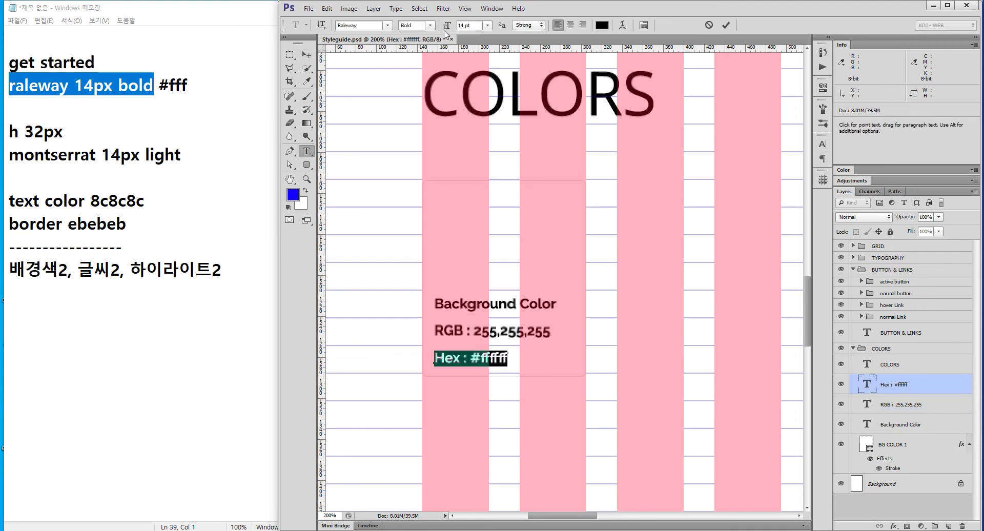
pyautogui.click(430, 26)
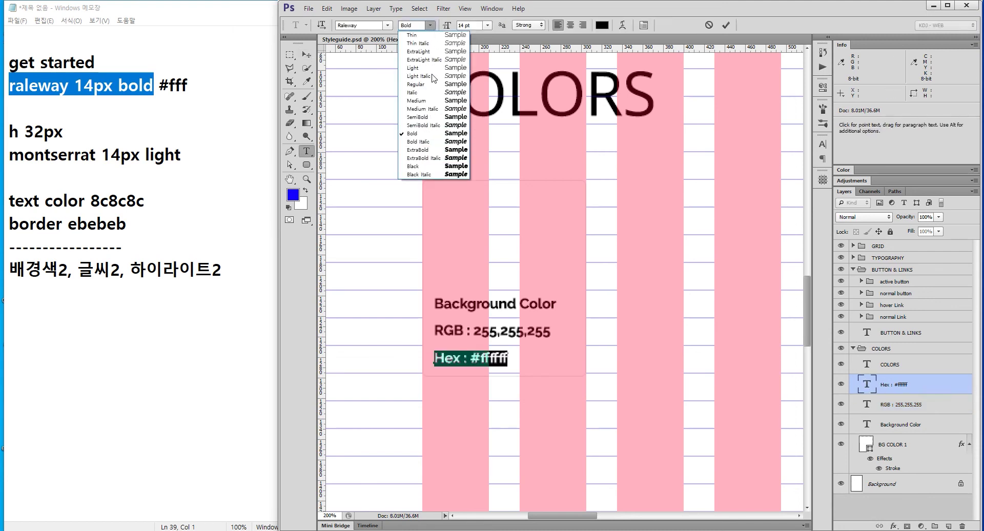
pyautogui.click(423, 101)
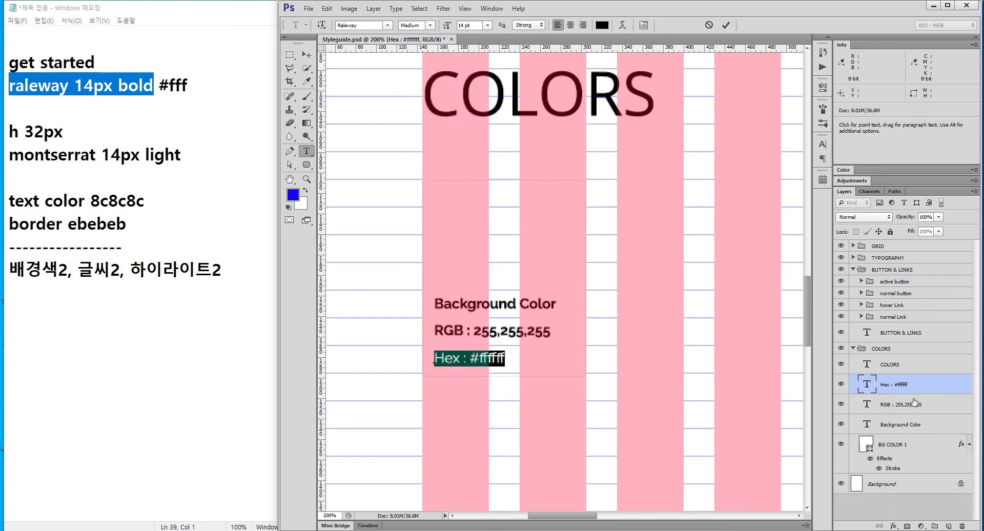
pyautogui.doubleClick(867, 404)
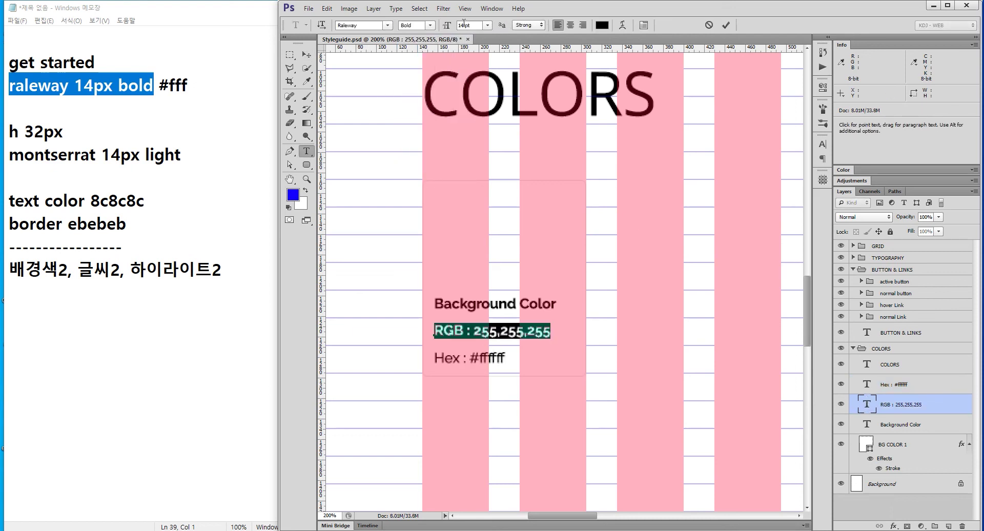
pyautogui.click(430, 26)
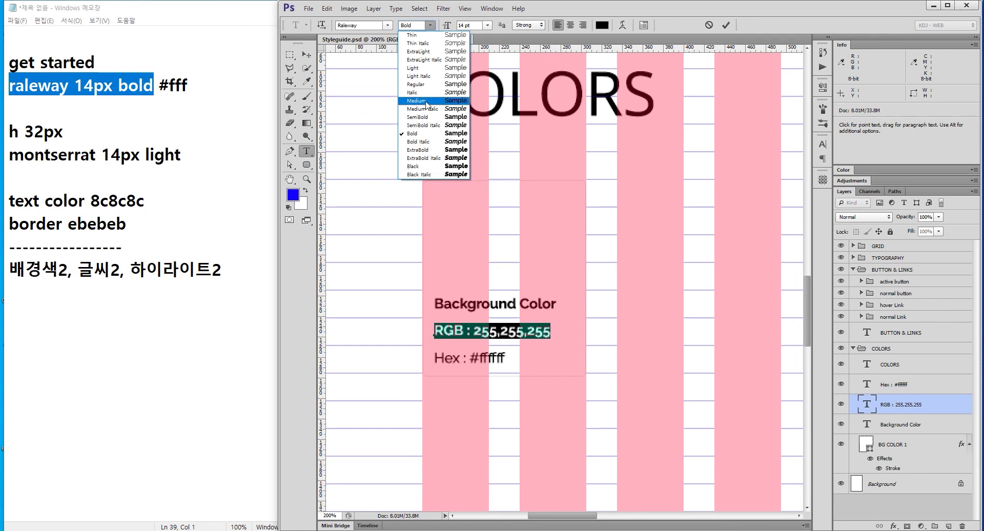
pyautogui.click(426, 106)
pyautogui.click(306, 55)
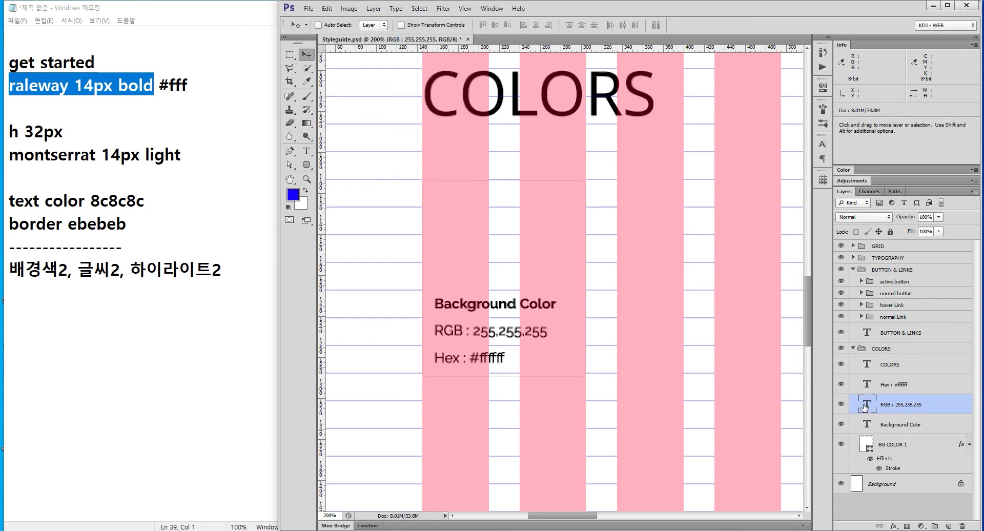
# Collapse the BUTTON & LINKS group, hide the grid and check the notes.
pyautogui.click(854, 270)
pyautogui.click(842, 246)
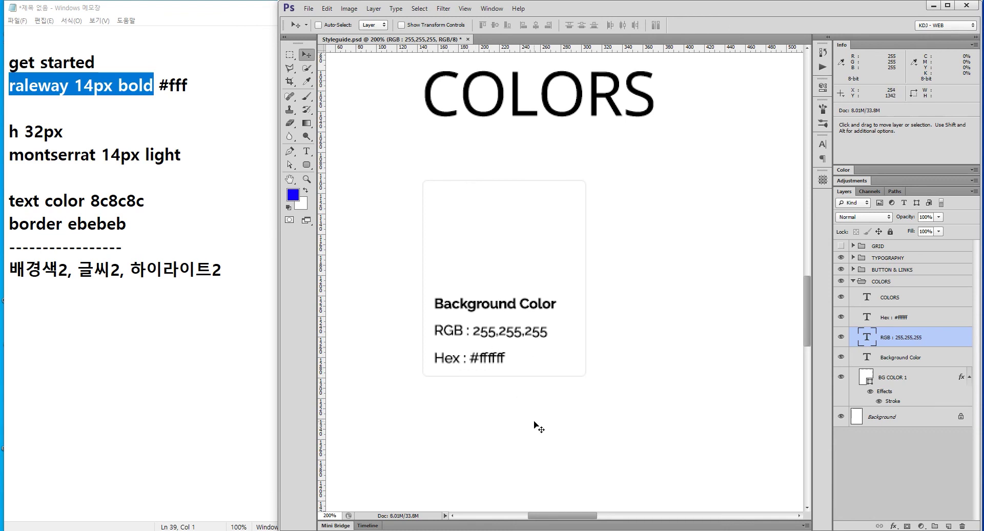
pyautogui.moveTo(225, 269); pyautogui.dragTo(9, 269)
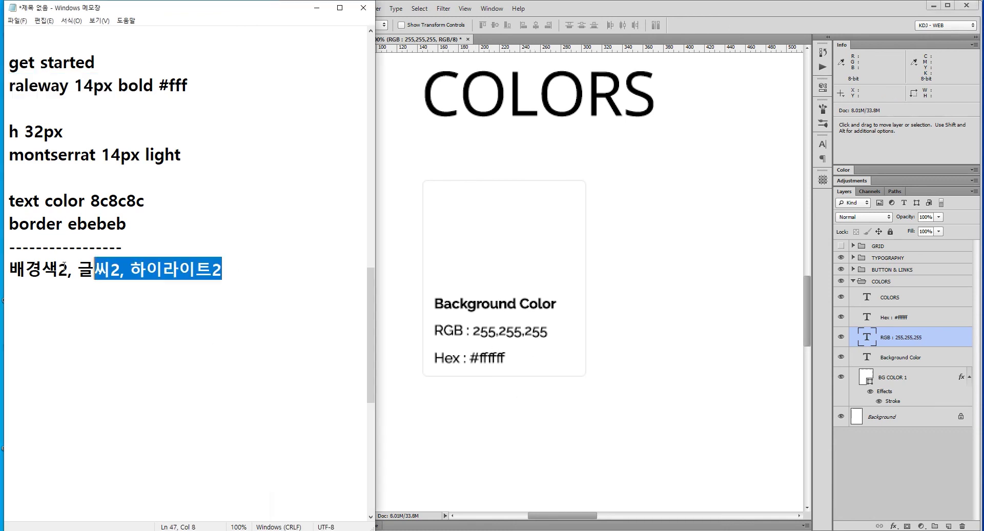
pyautogui.click(592, 8)
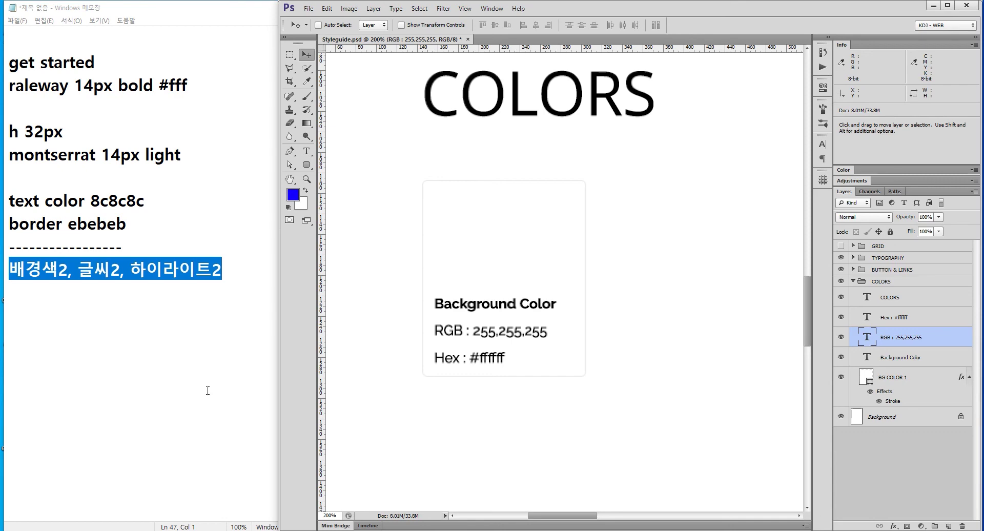
pyautogui.click(290, 490)
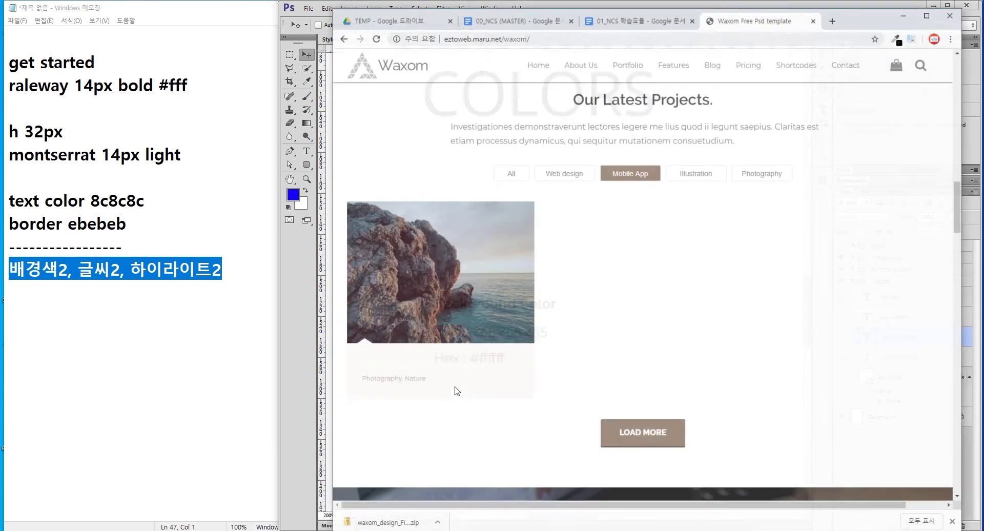
pyautogui.click(935, 7)
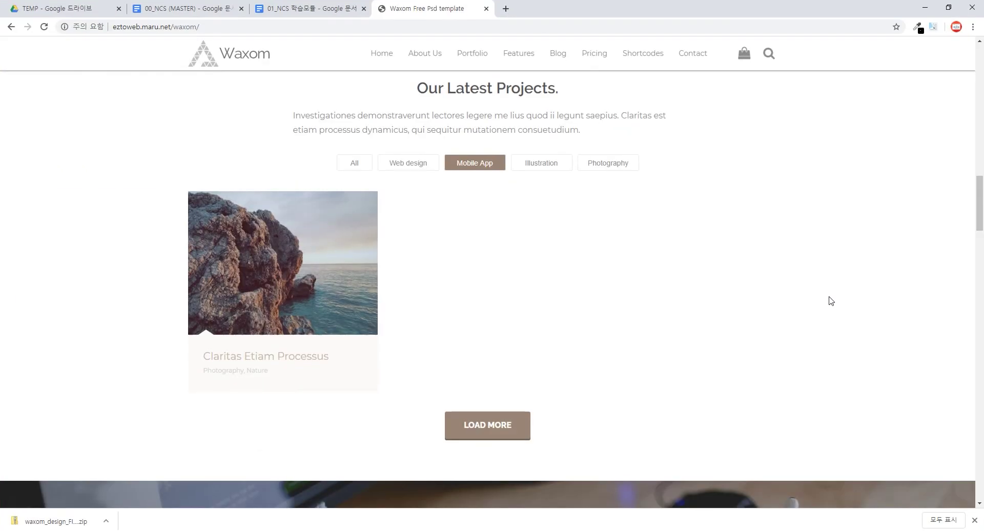
pyautogui.scroll(2, 829, 301)
pyautogui.scroll(7, 825, 293)
pyautogui.scroll(2, 822, 283)
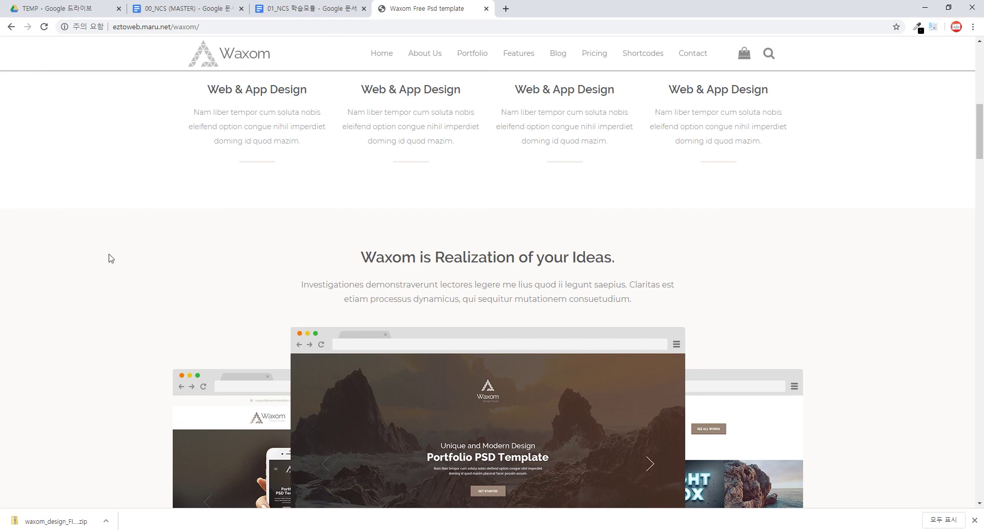
pyautogui.click(925, 7)
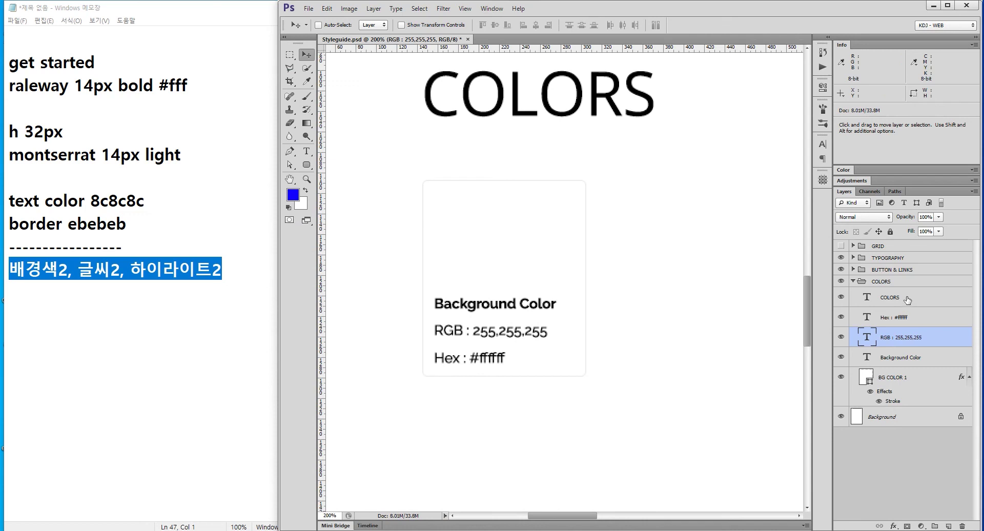
# Group the four card layers, from Hex : #ffffff down to BG COLOR 1.
pyautogui.moveTo(407, 163)
pyautogui.mouseDown()
pyautogui.moveTo(617, 422)
pyautogui.moveTo(614, 411)
pyautogui.mouseUp()
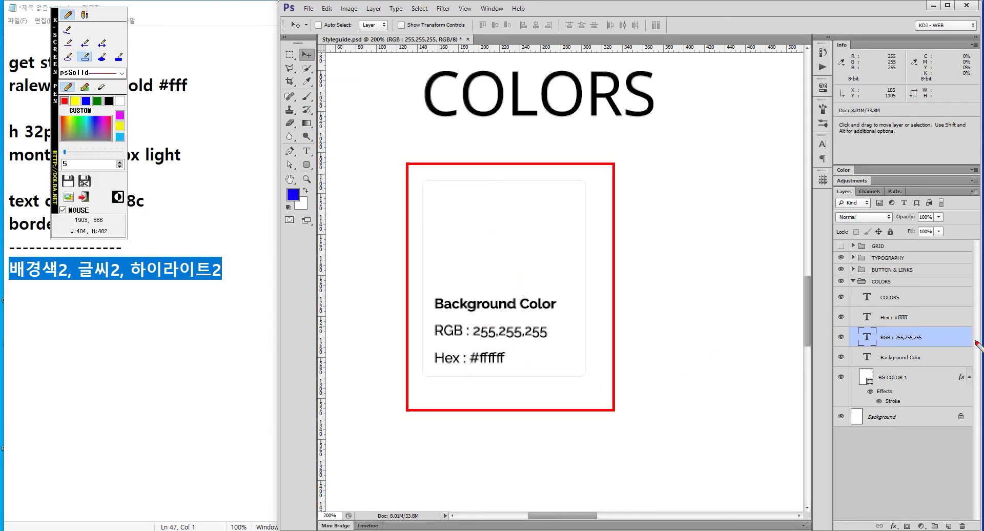
pyautogui.press('Escape')
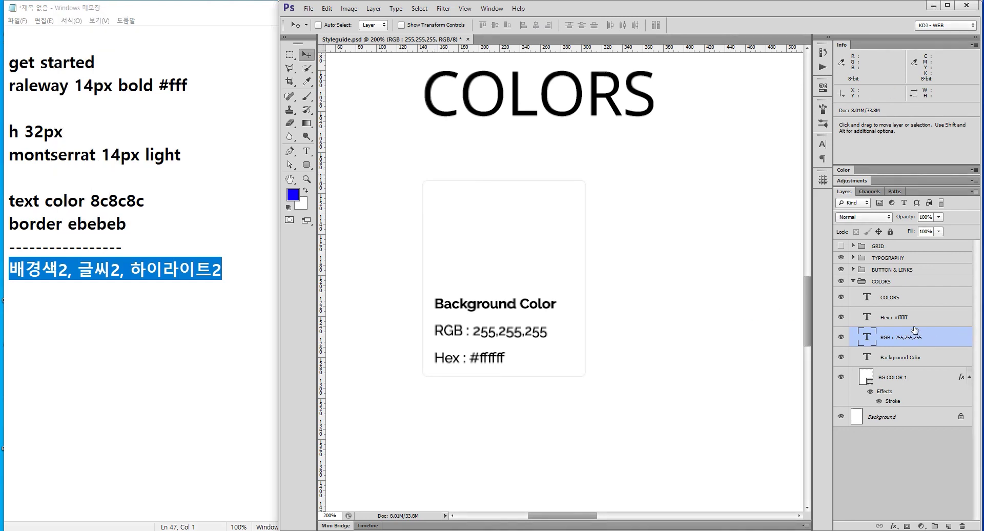
pyautogui.click(906, 320)
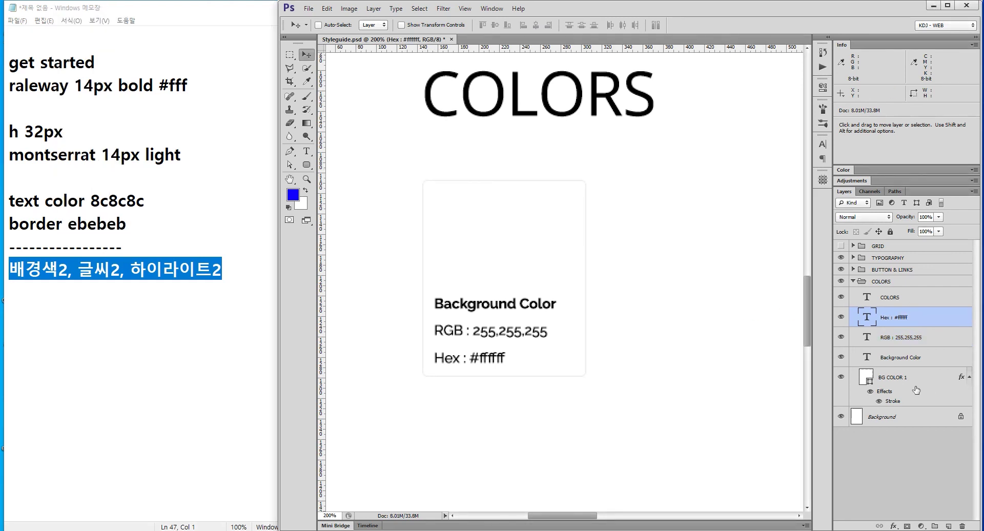
pyautogui.keyDown('shift'); pyautogui.click(912, 379); pyautogui.keyUp('shift')
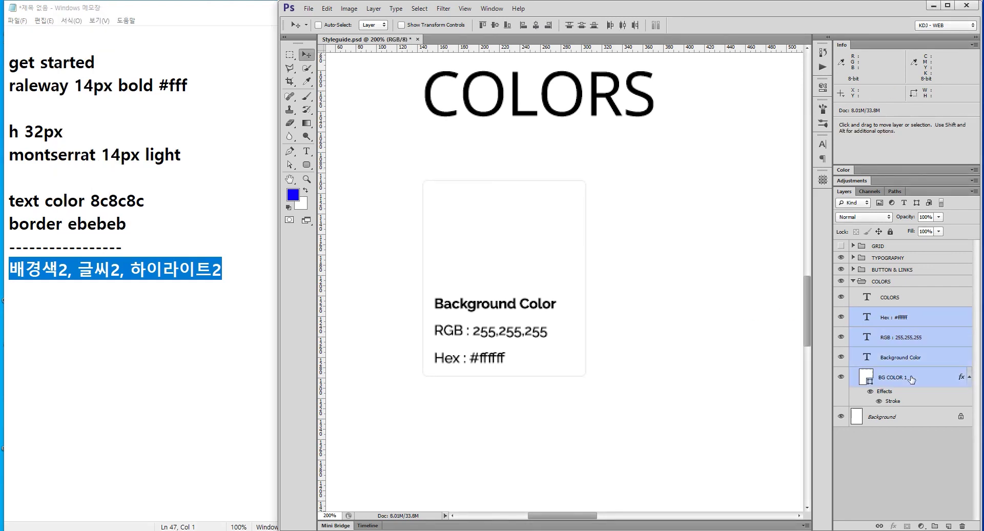
pyautogui.hotkey('ctrl', 'g')
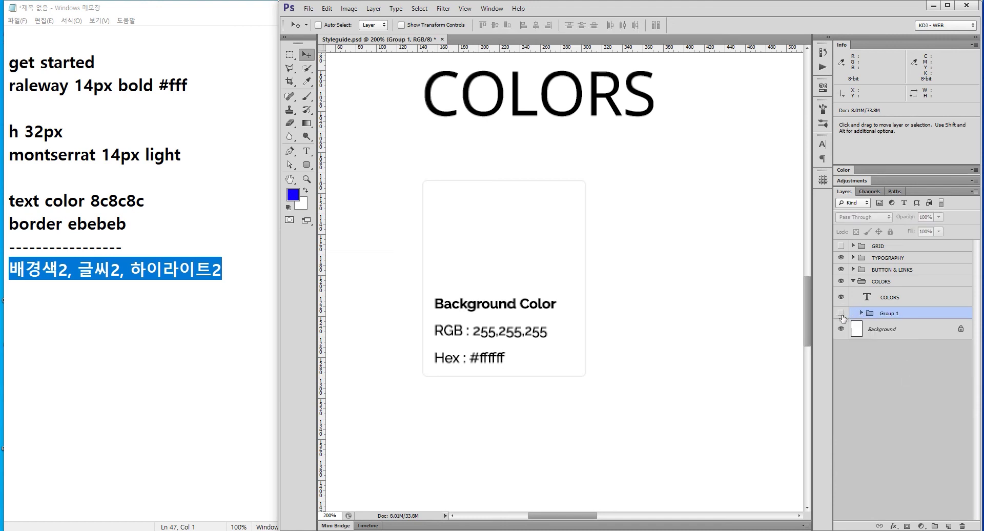
# Toggle the card group's visibility to check it, then rename the group bg color1.
pyautogui.click(841, 314)
pyautogui.click(841, 313)
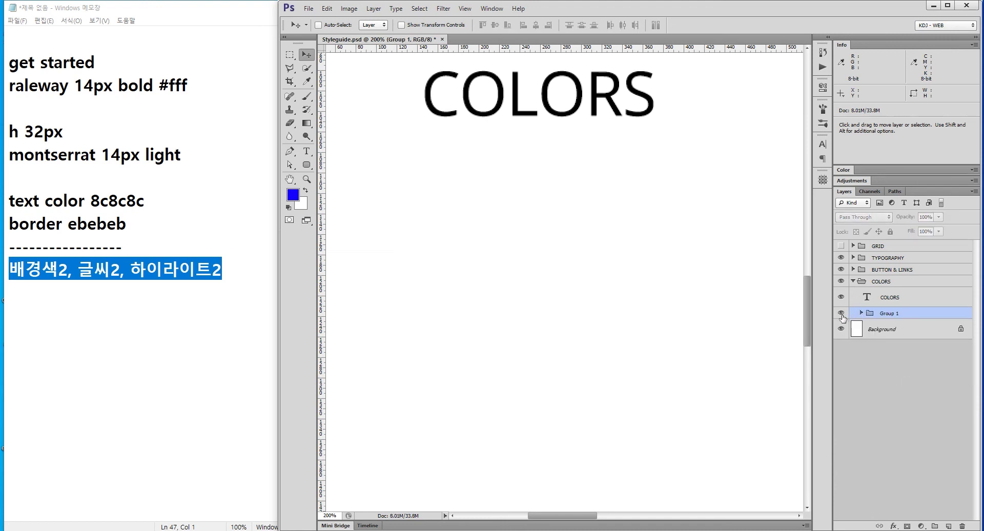
pyautogui.click(841, 313)
pyautogui.click(842, 313)
pyautogui.click(841, 314)
pyautogui.click(841, 313)
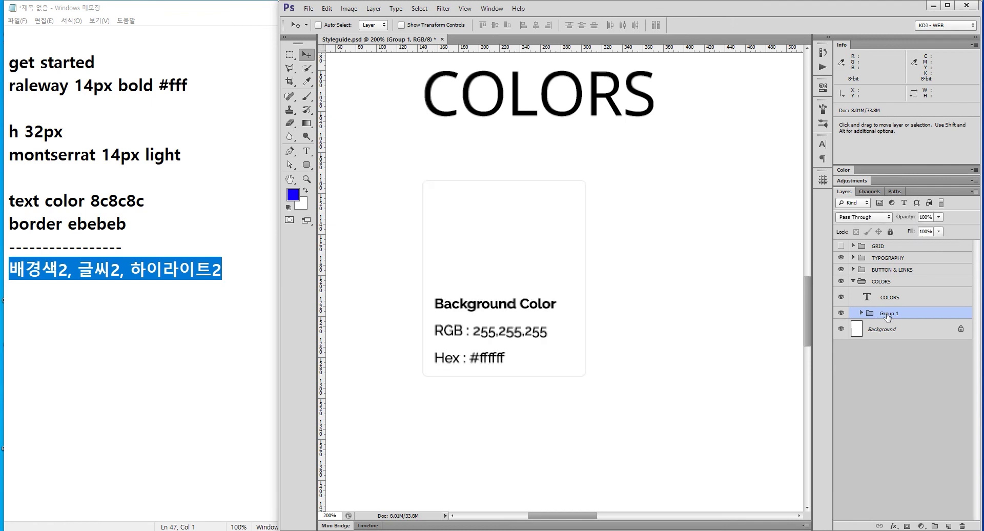
pyautogui.doubleClick(889, 313)
pyautogui.write('bg color1')
pyautogui.press('Return')
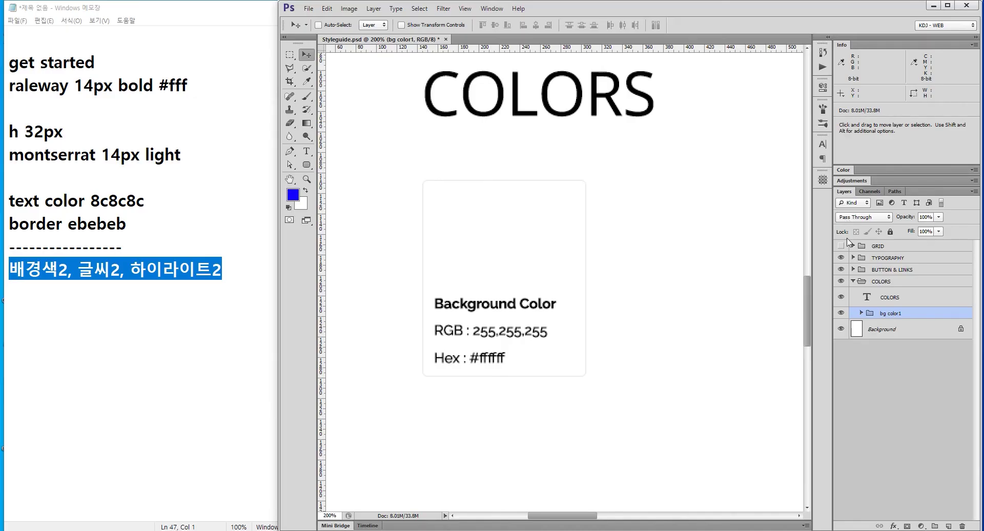
# Alt-drag a copy of the card group 159 px right, checking alignment against the grid.
pyautogui.click(841, 246)
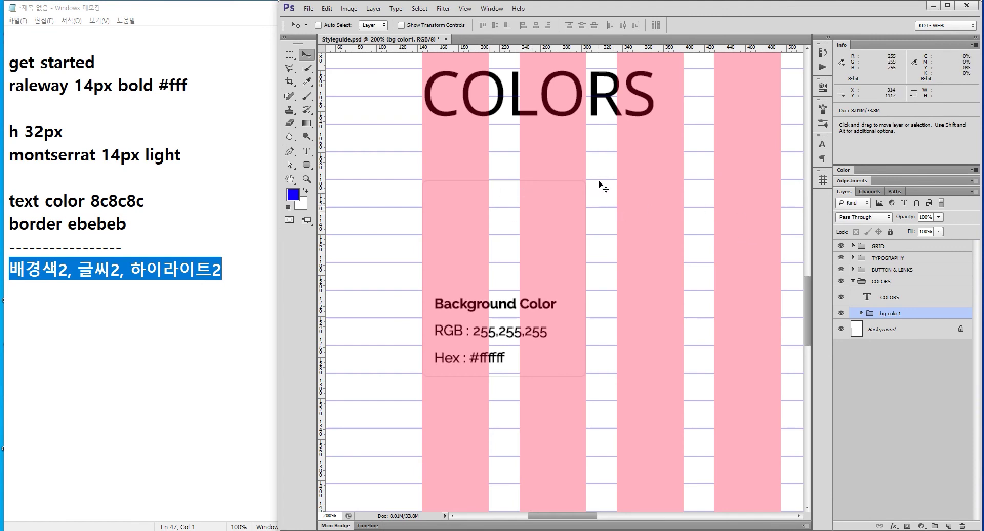
pyautogui.moveTo(510, 189); pyautogui.dragTo(703, 190)
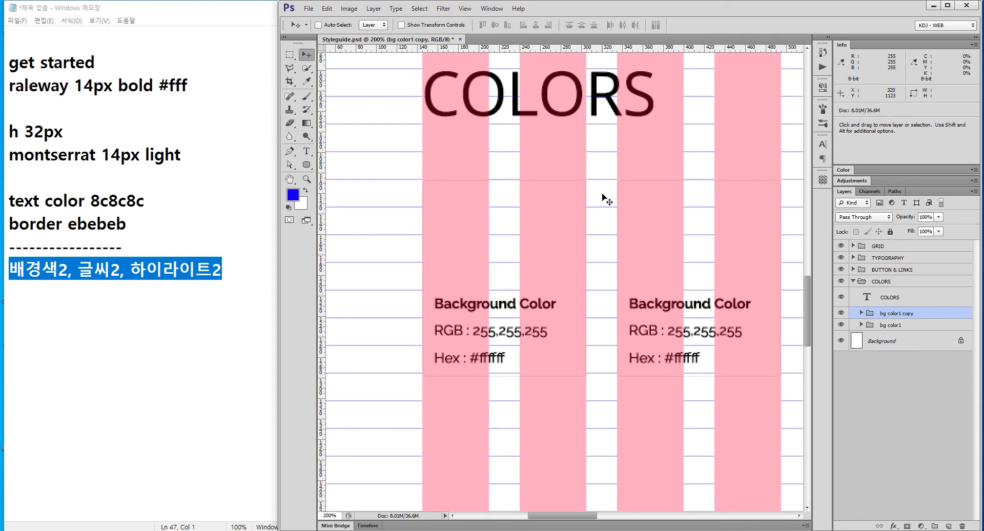
pyautogui.press('F9')
pyautogui.moveTo(590, 175); pyautogui.dragTo(618, 288)
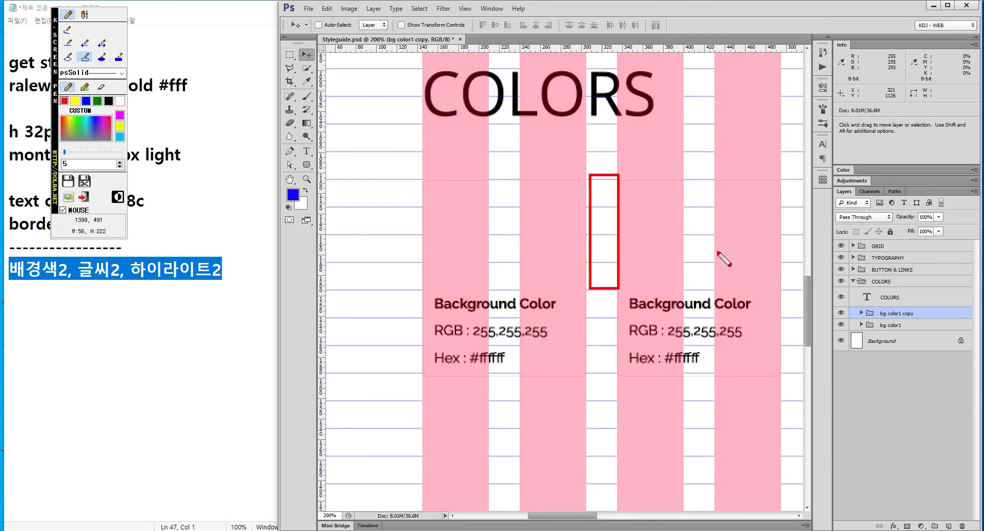
pyautogui.press('F9')
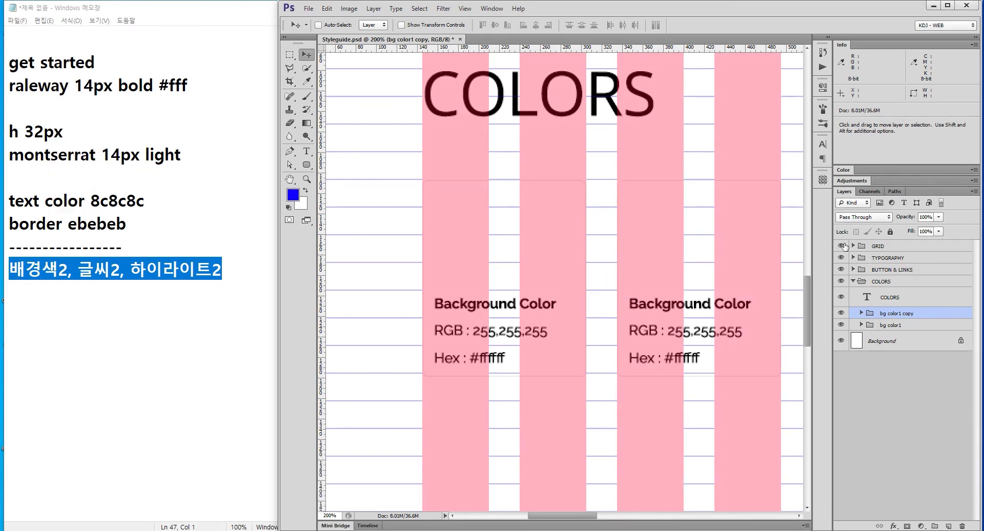
pyautogui.click(841, 246)
pyautogui.click(842, 246)
pyautogui.click(842, 246)
pyautogui.click(842, 246)
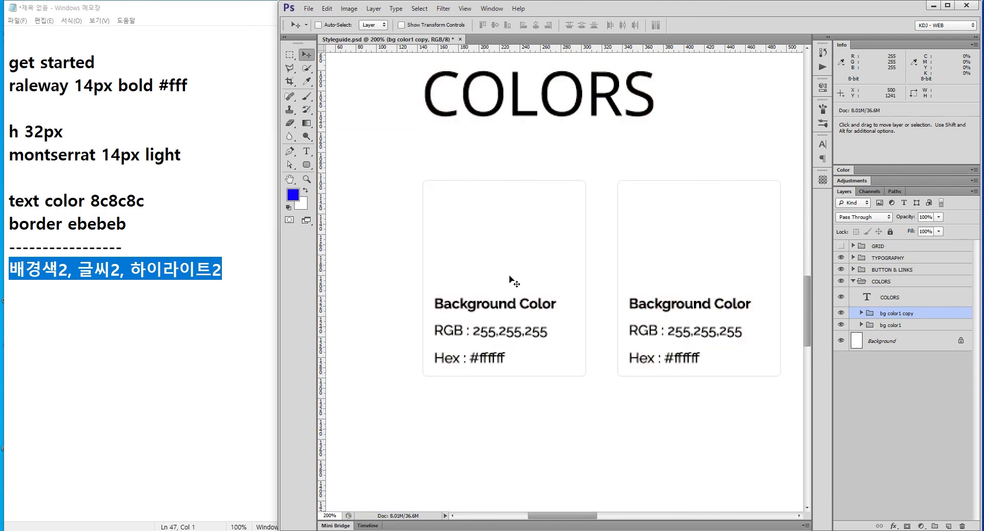
# Add a new 'content bg' line at the end of the Notepad notes.
pyautogui.click(242, 271)
pyautogui.press('Return')
pyautogui.press('Return')
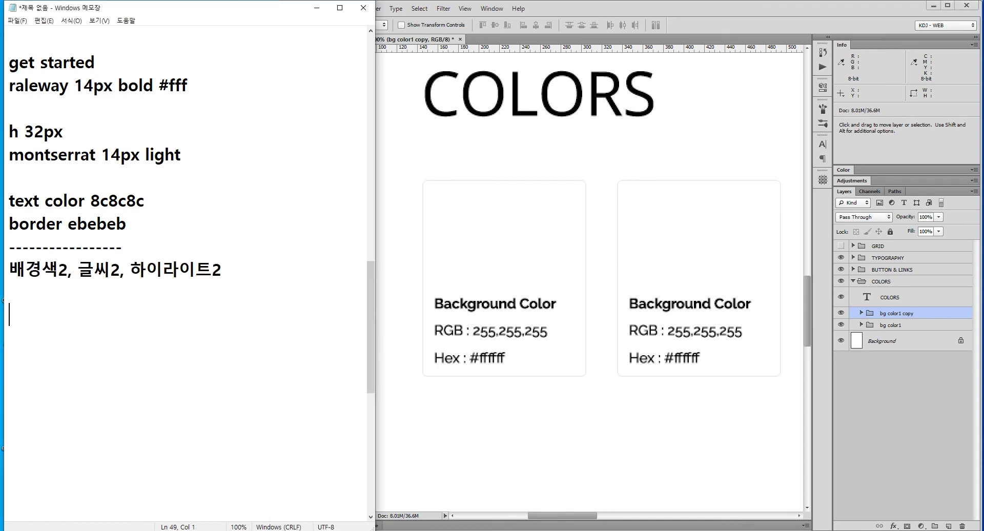
pyautogui.write('채ㅜㄷ')
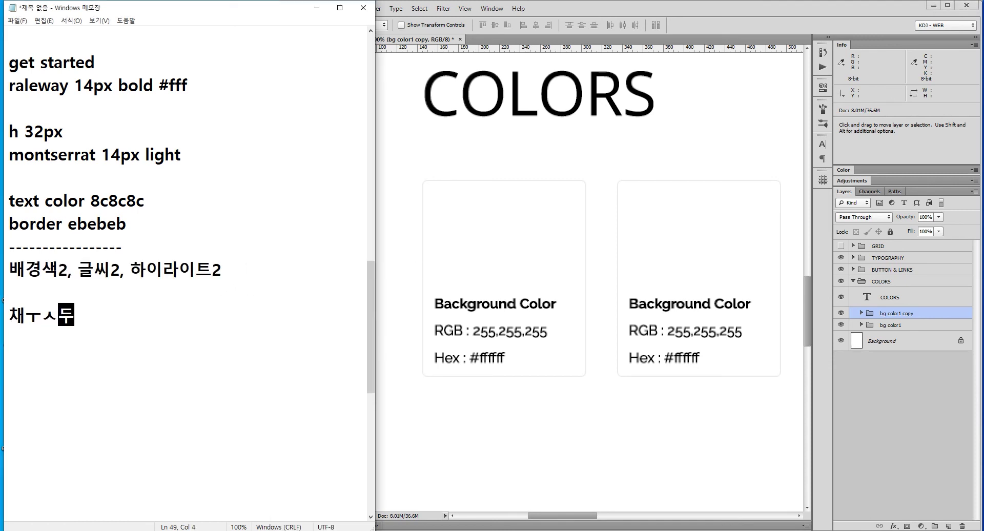
pyautogui.press('BackSpace')
pyautogui.press('BackSpace')
pyautogui.press('BackSpace')
pyautogui.write('ㅊ')
pyautogui.press('BackSpace')
pyautogui.write('con')
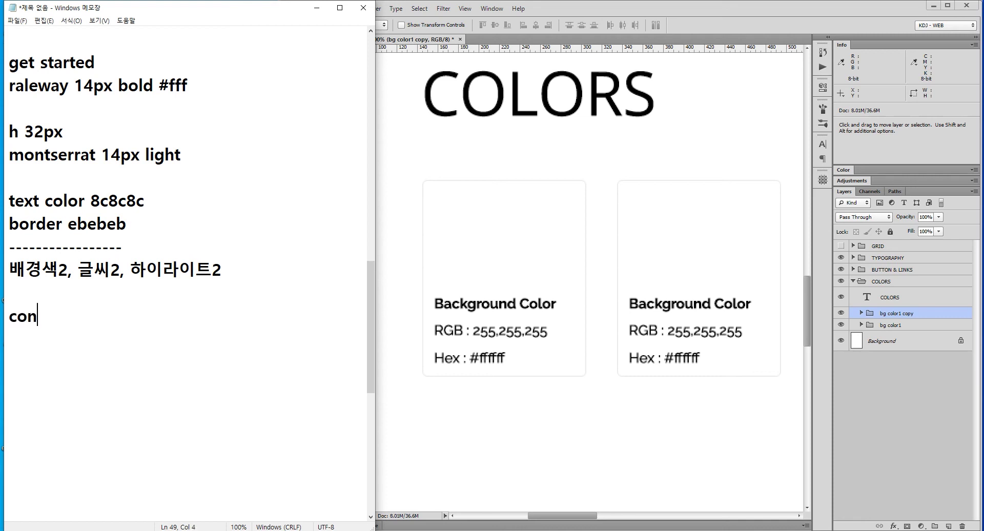
pyautogui.write('te')
pyautogui.write('tent b')
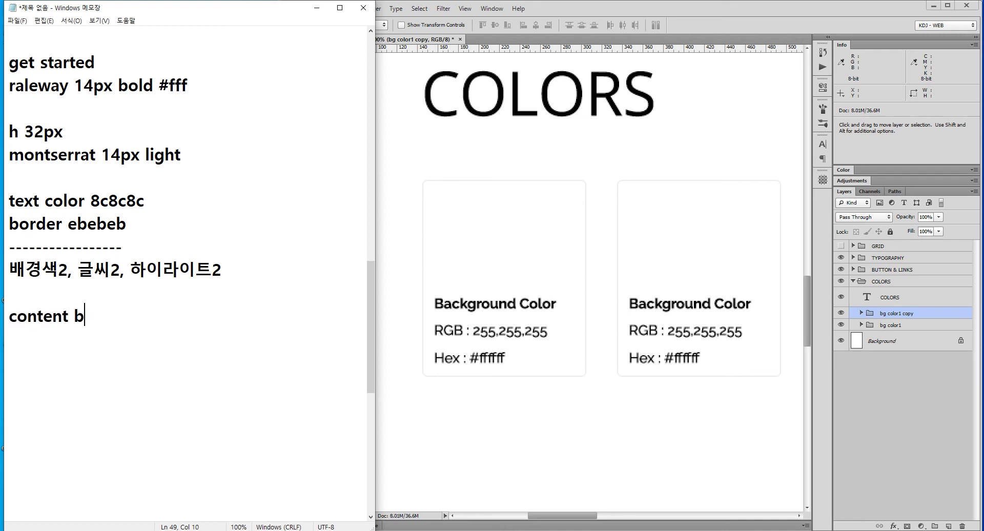
pyautogui.write('gt')
pyautogui.press('Return')
# Record the values 251 250 248 and fbfaf8 on lines under content bg.
pyautogui.write('25')
pyautogui.write('1 250 248')
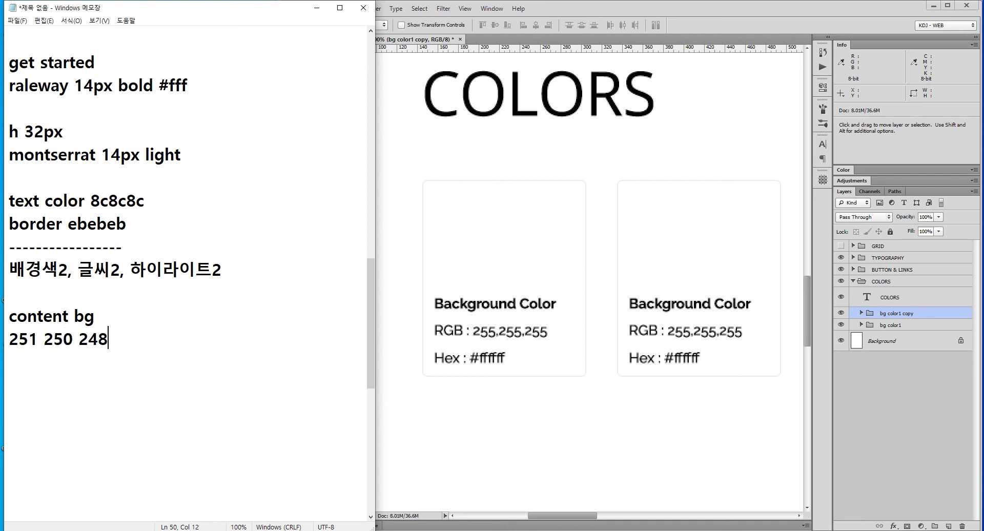
pyautogui.press('Return')
pyautogui.write('fbf')
pyautogui.write('a')
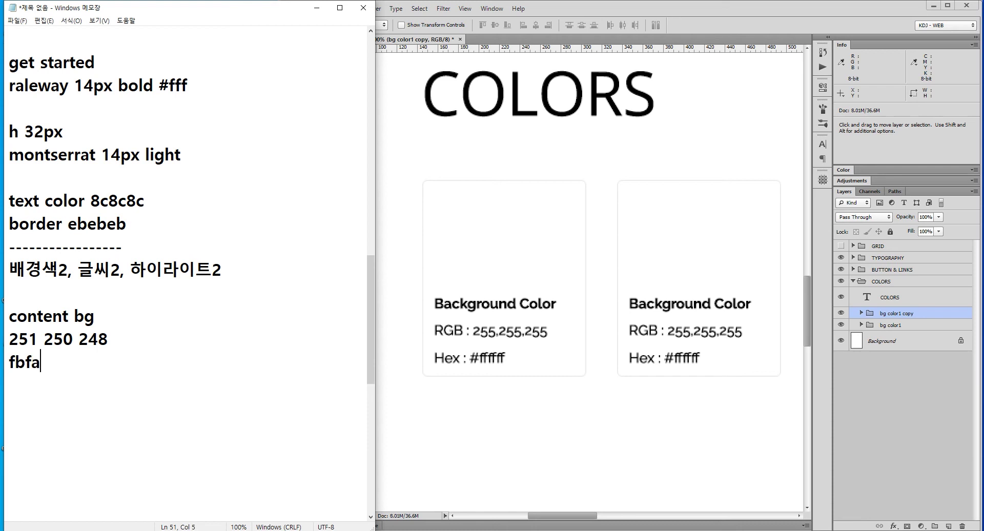
pyautogui.write('f8')
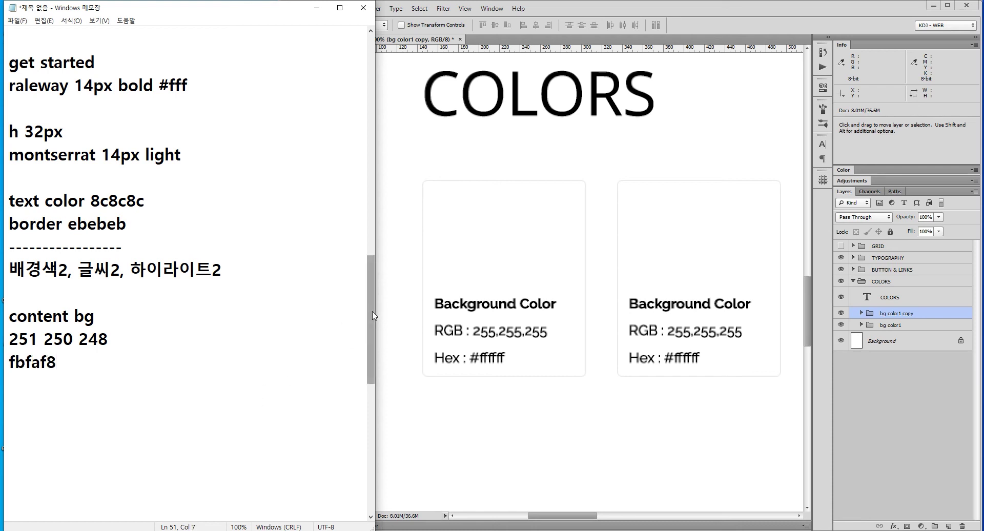
pyautogui.moveTo(373, 314); pyautogui.dragTo(382, 362)
# Rename the copied card group to 'content bg'.
pyautogui.click(912, 316)
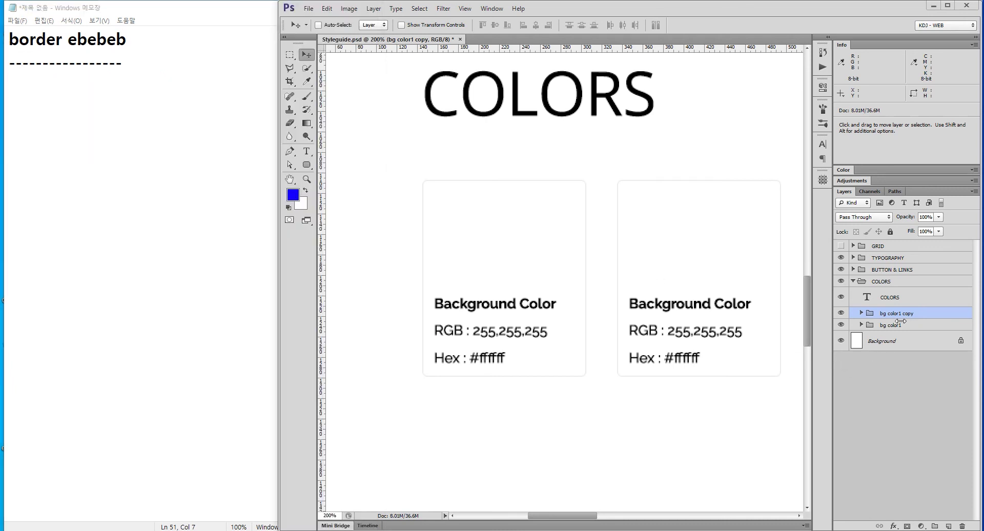
pyautogui.doubleClick(897, 312)
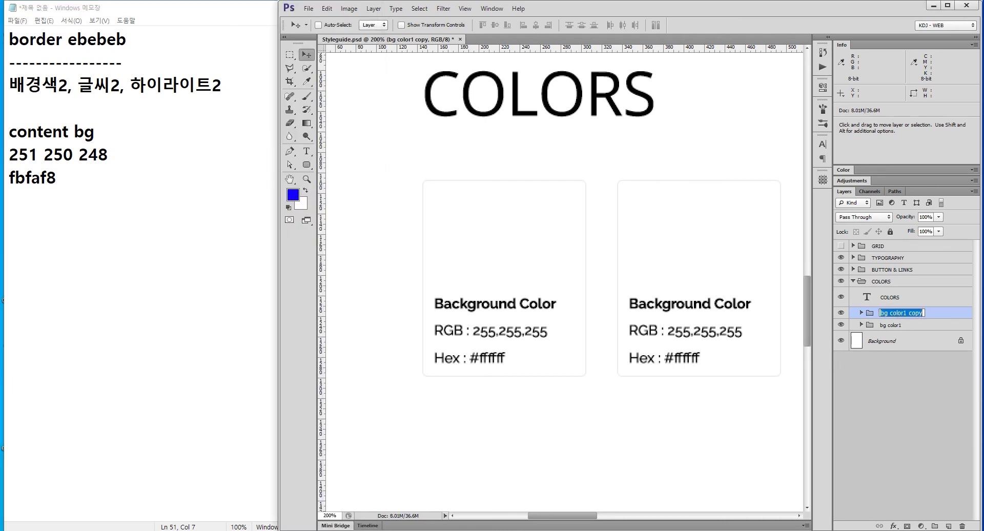
pyautogui.write('content bg')
pyautogui.press('Return')
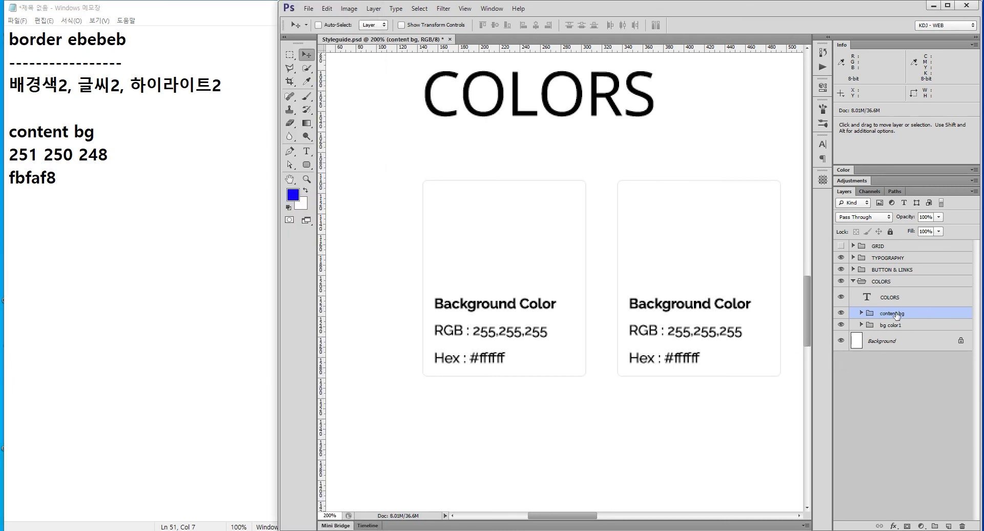
# Change the right card's heading to 'Content Background'.
pyautogui.click(861, 314)
pyautogui.doubleClick(875, 369)
pyautogui.press('Left')
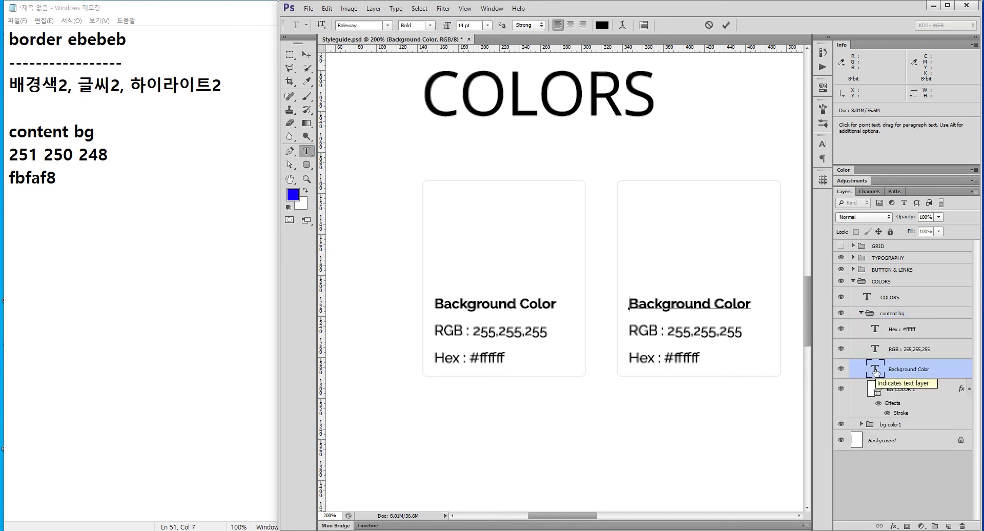
pyautogui.hotkey('ctrl', 'a')
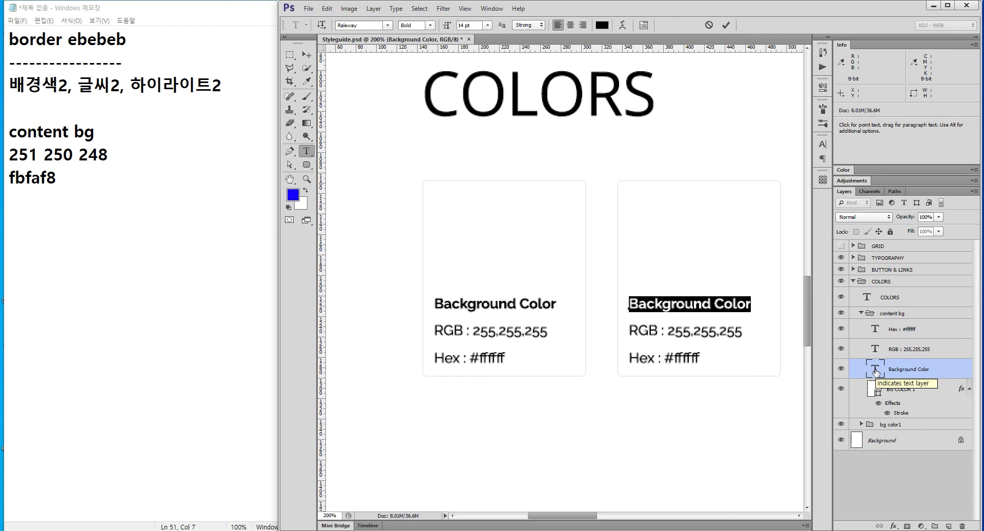
pyautogui.write('Content ')
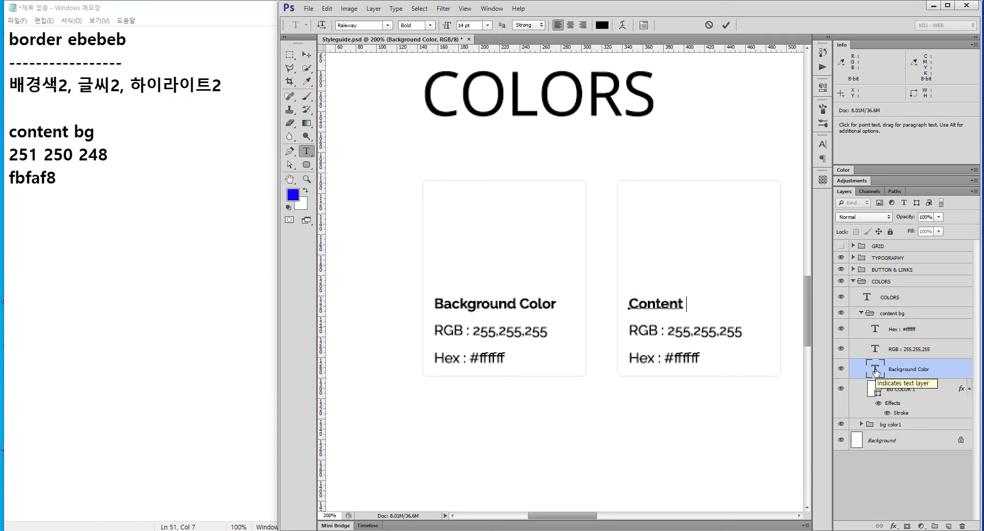
pyautogui.write('Backgrou')
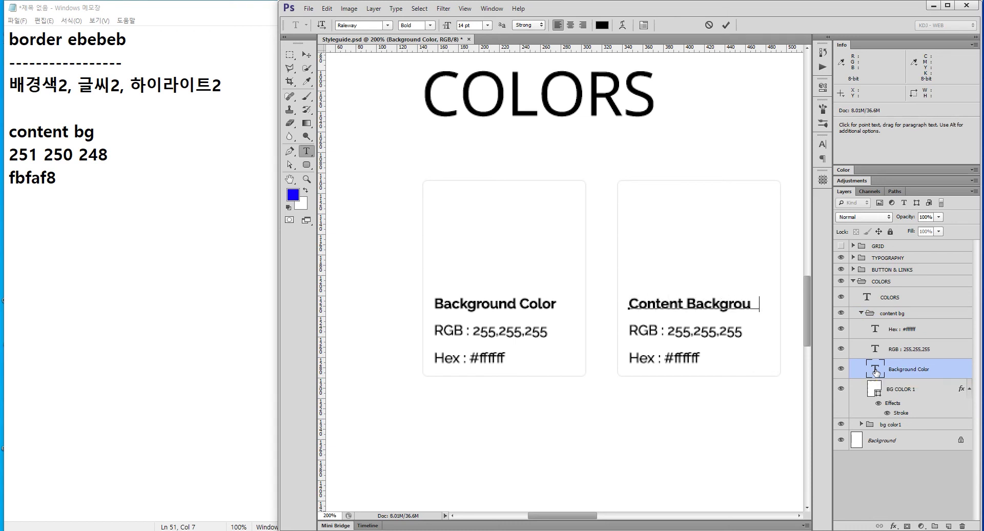
pyautogui.write('nd')
pyautogui.click(306, 55)
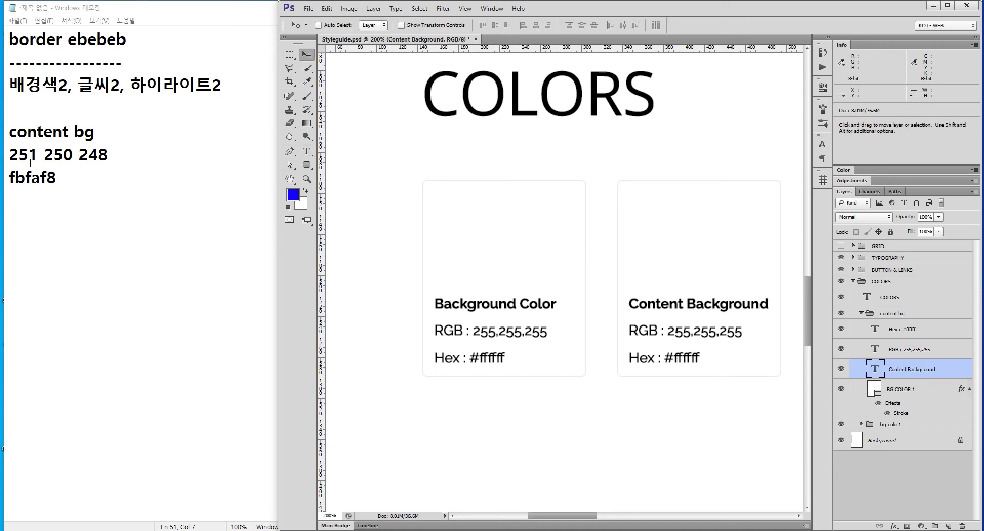
# Set the right card's RGB line to 'RGB : 251,250,248'.
pyautogui.moveTo(132, 162); pyautogui.dragTo(9, 154)
pyautogui.hotkey('ctrl', 'c')
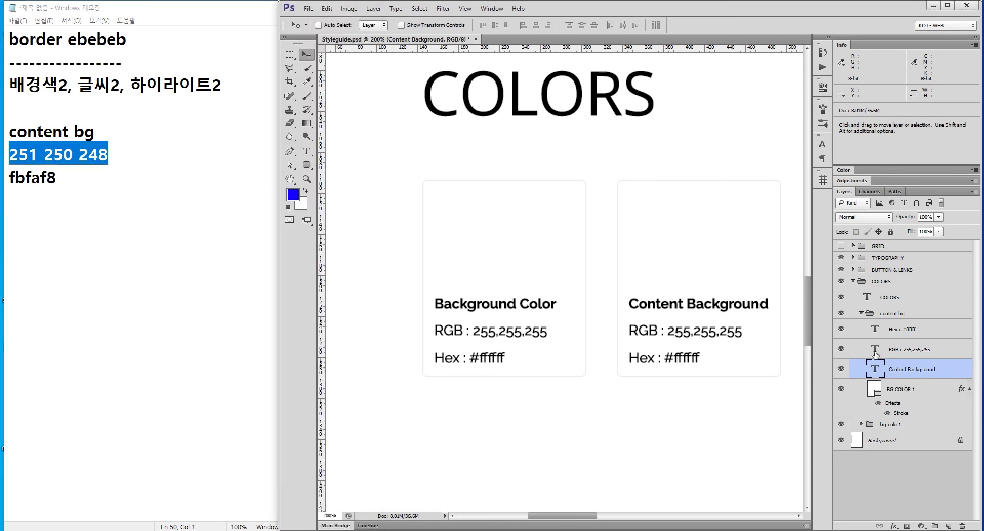
pyautogui.doubleClick(875, 349)
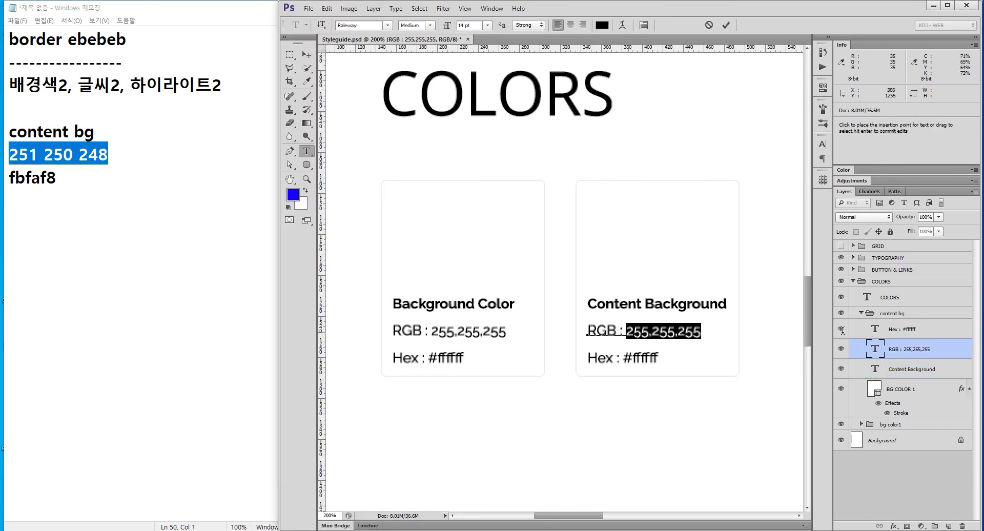
pyautogui.hotkey('ctrl', 'v')
pyautogui.press('Left')
pyautogui.press('Left')
pyautogui.press('Left')
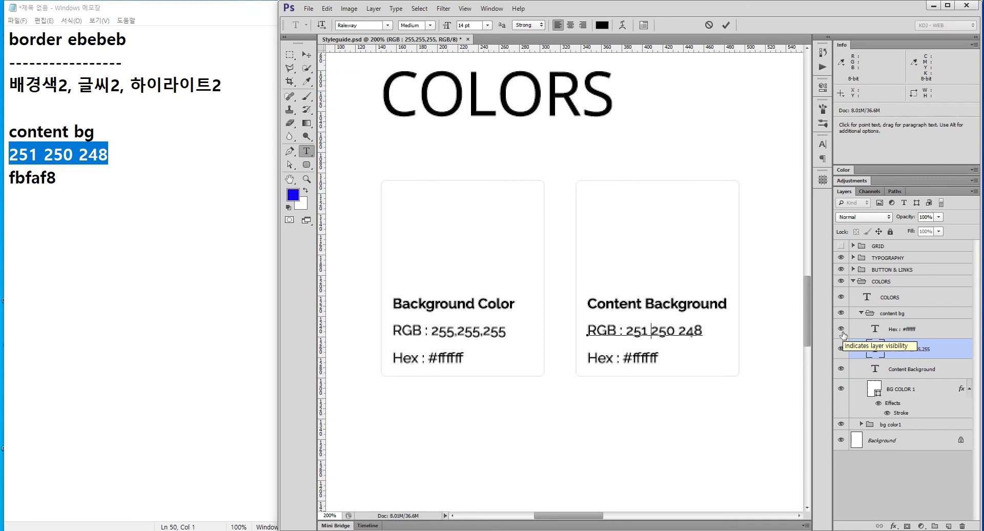
pyautogui.press('Delete')
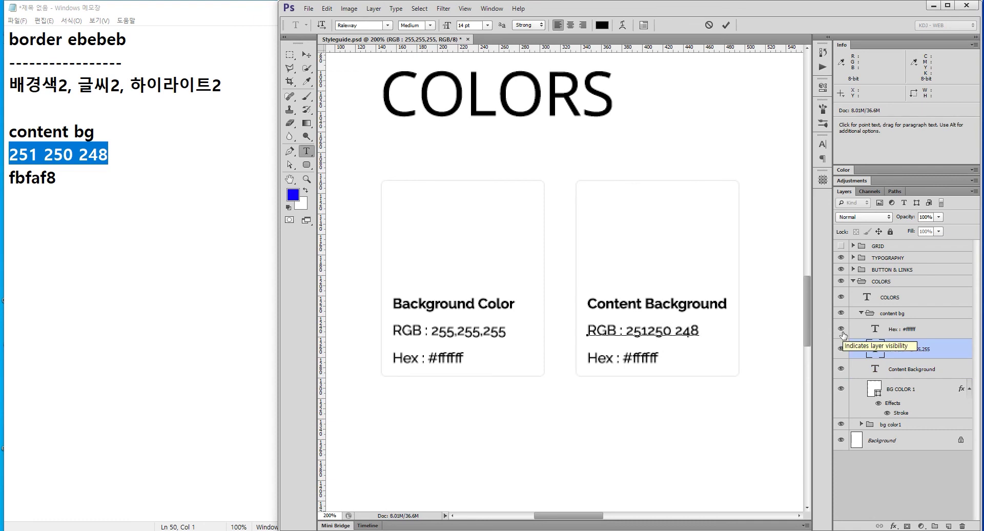
pyautogui.write(',')
pyautogui.press('Right')
pyautogui.press('Right')
pyautogui.press('Right')
pyautogui.press('Delete')
pyautogui.write(',')
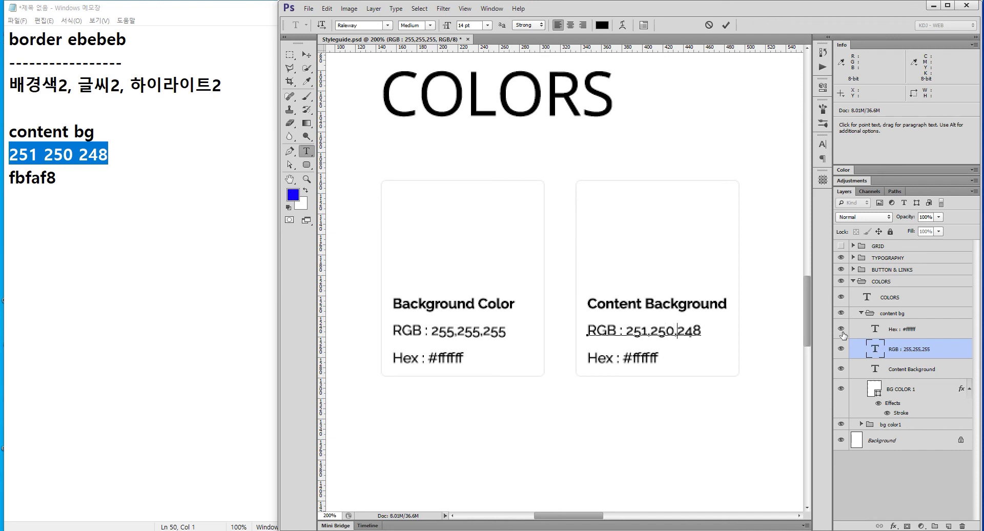
pyautogui.hotkey('ctrl', 'Return')
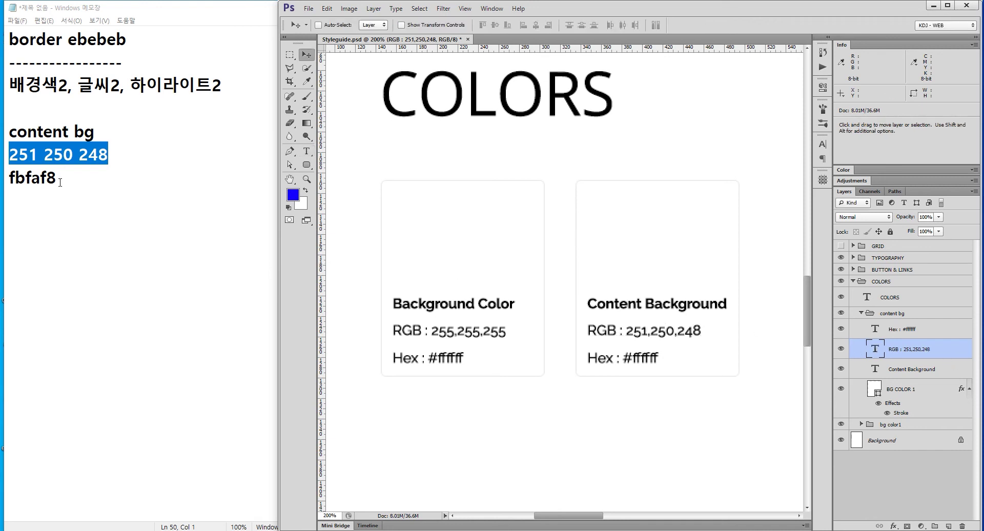
# Replace ffffff with fbfaf8 in the right card's Hex line.
pyautogui.moveTo(60, 182); pyautogui.dragTo(9, 178)
pyautogui.hotkey('ctrl', 'c')
pyautogui.click(871, 358)
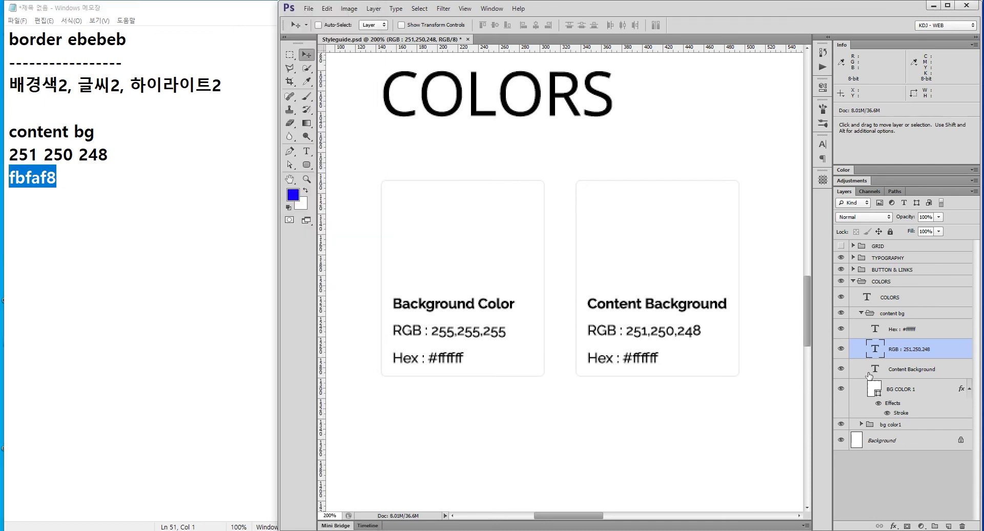
pyautogui.doubleClick(875, 329)
pyautogui.click(637, 358)
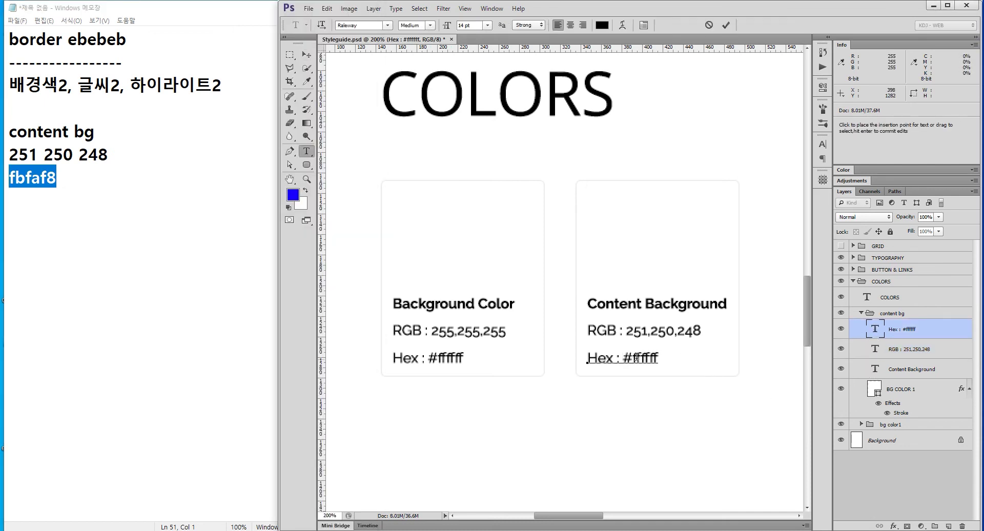
pyautogui.doubleClick(636, 358)
pyautogui.hotkey('ctrl', 'v')
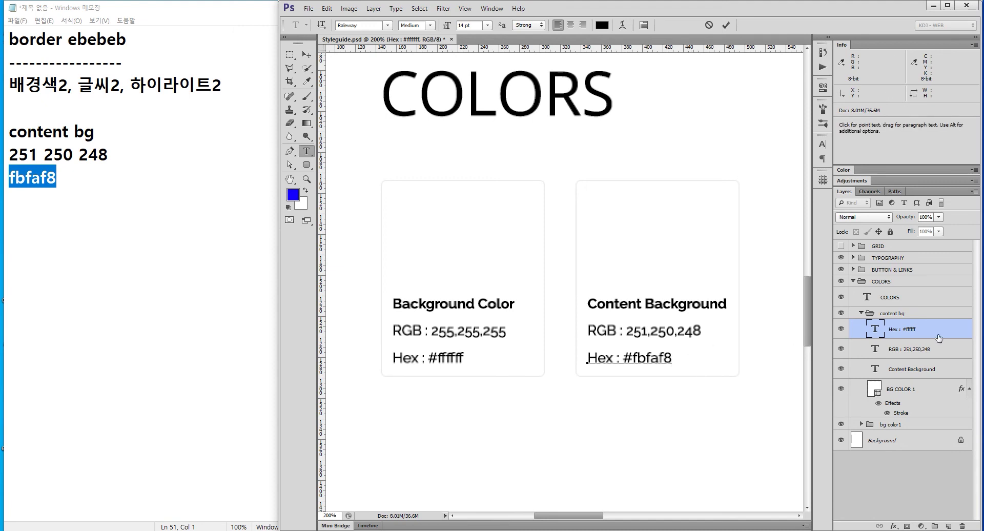
pyautogui.click(876, 334)
pyautogui.press('i')
pyautogui.doubleClick(875, 388)
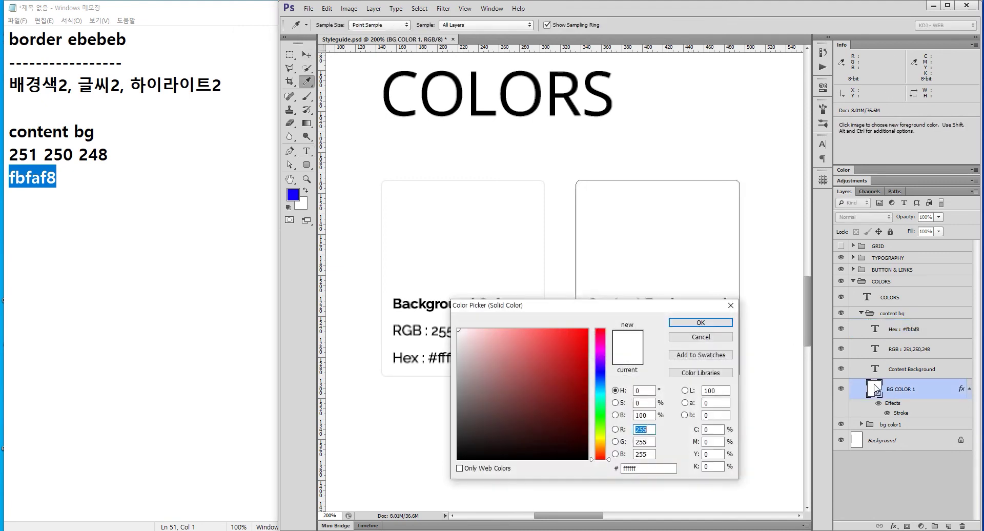
pyautogui.doubleClick(649, 468)
pyautogui.hotkey('ctrl', 'v')
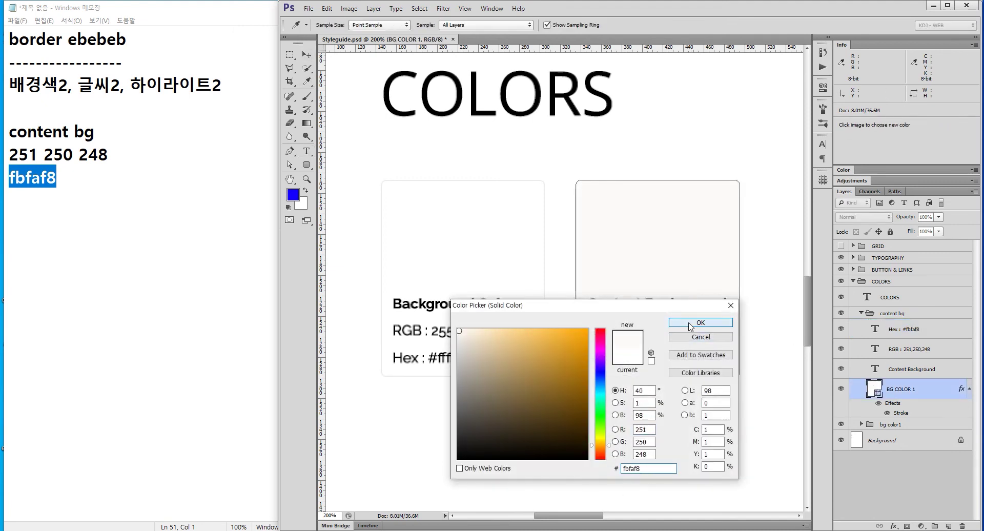
pyautogui.click(689, 323)
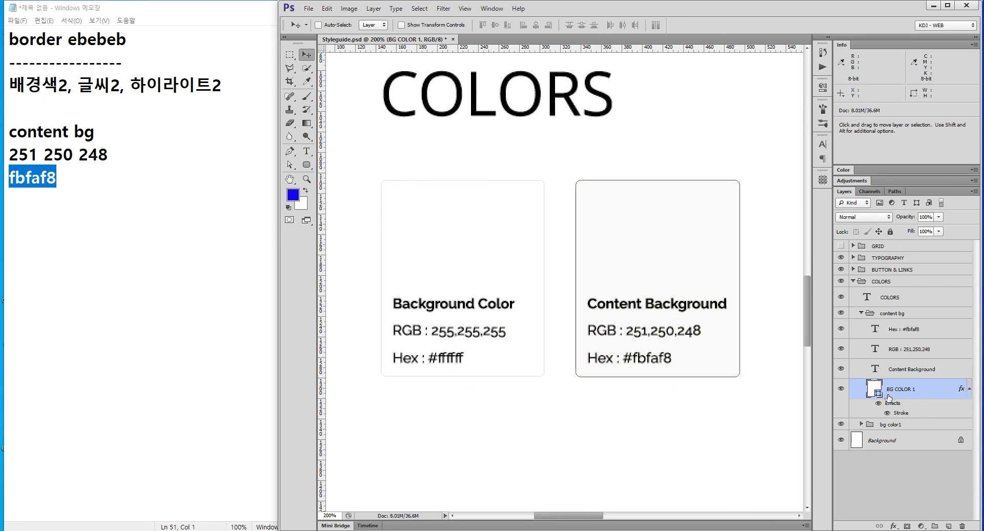
pyautogui.doubleClick(888, 395)
pyautogui.doubleClick(650, 468)
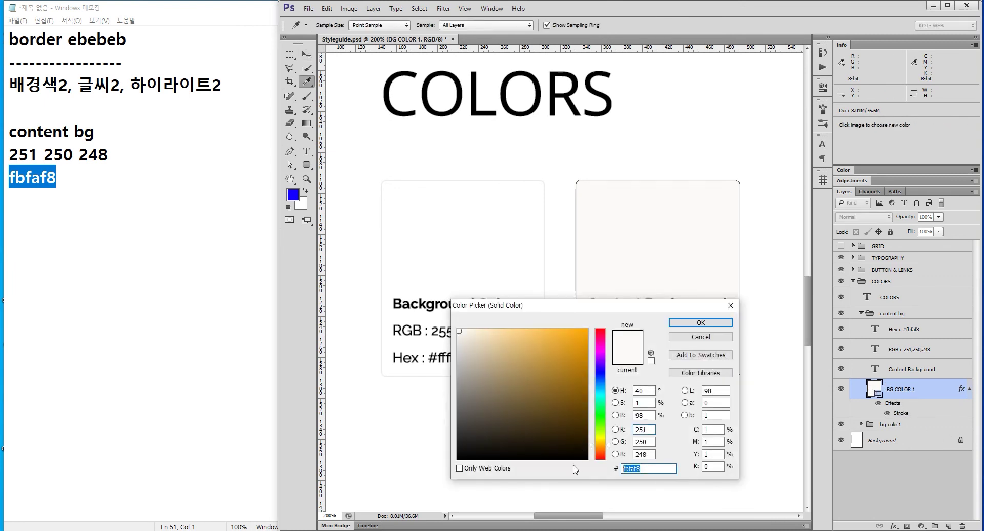
pyautogui.hotkey('ctrl', 'v')
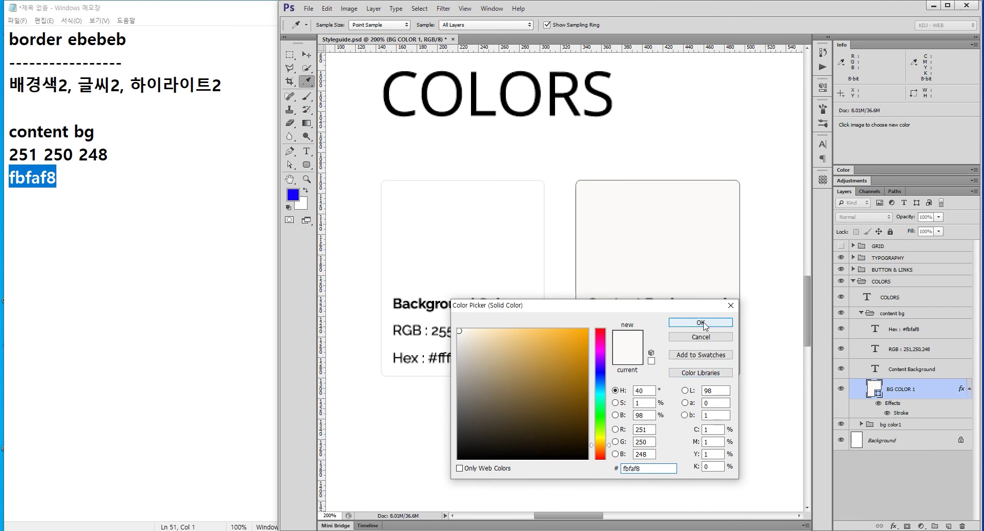
pyautogui.click(701, 323)
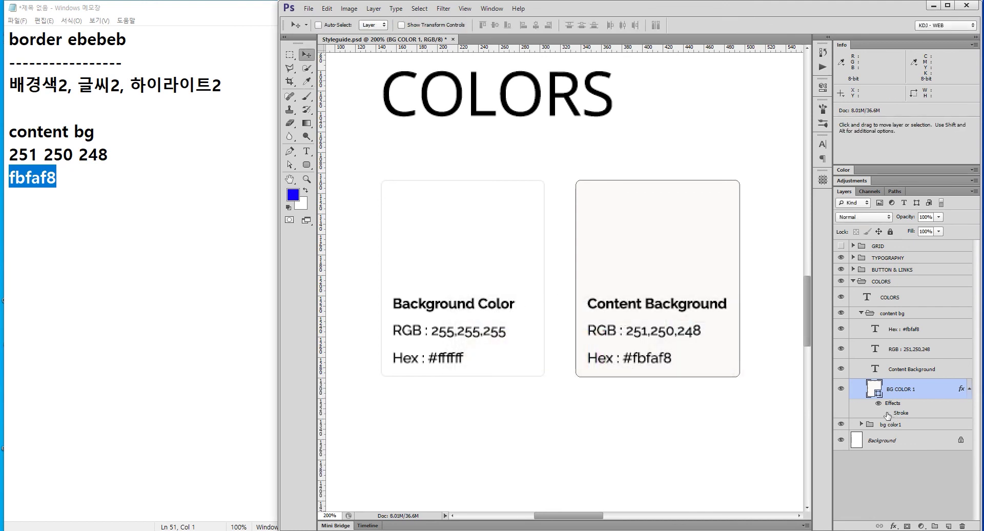
pyautogui.click(917, 368)
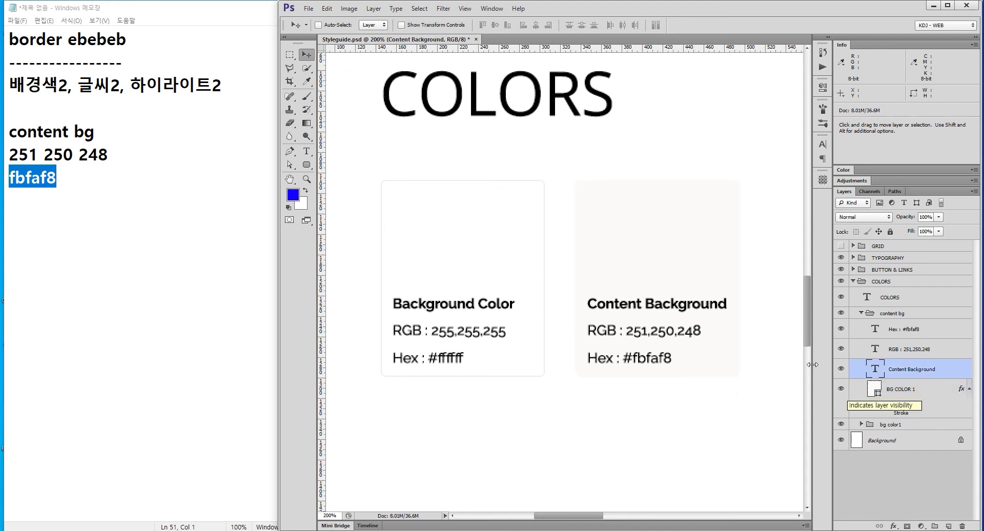
pyautogui.moveTo(748, 283); pyautogui.dragTo(632, 250)
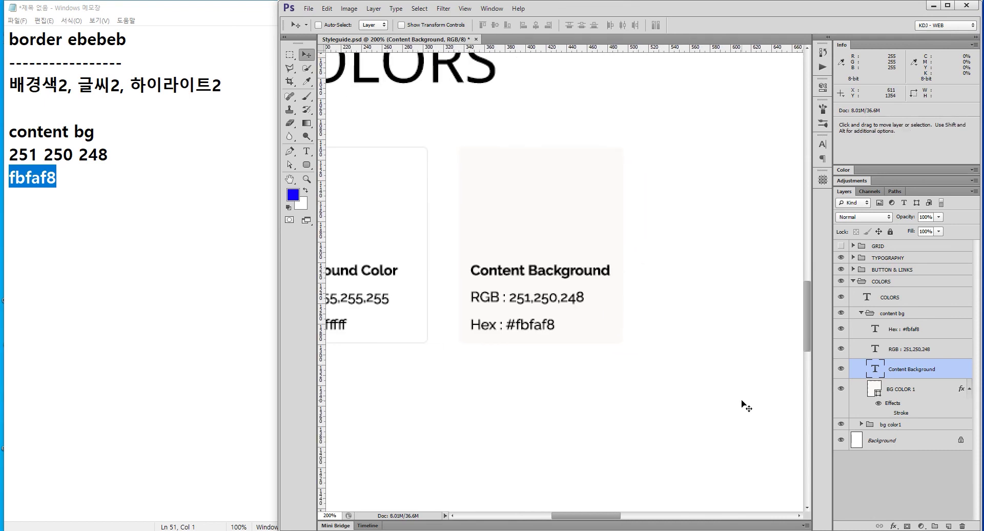
pyautogui.click(883, 413)
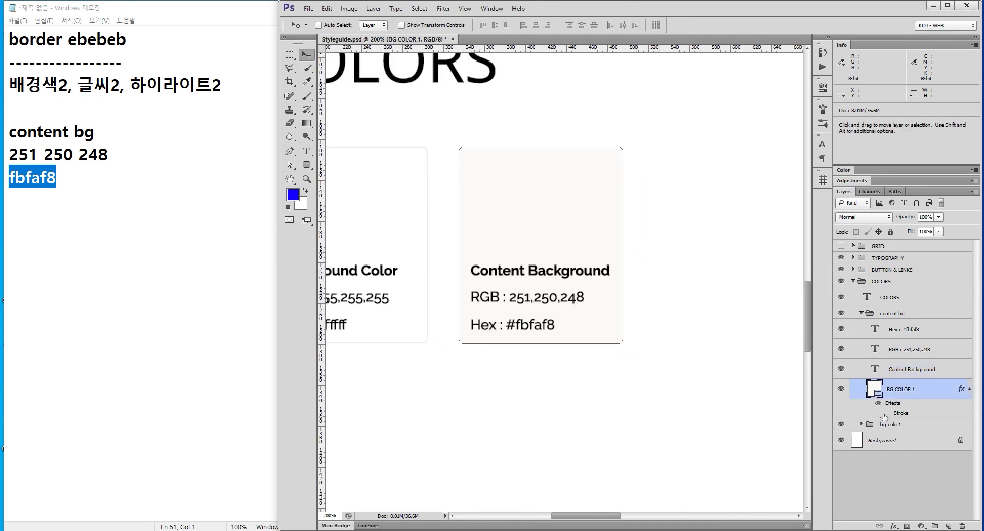
pyautogui.click(907, 350)
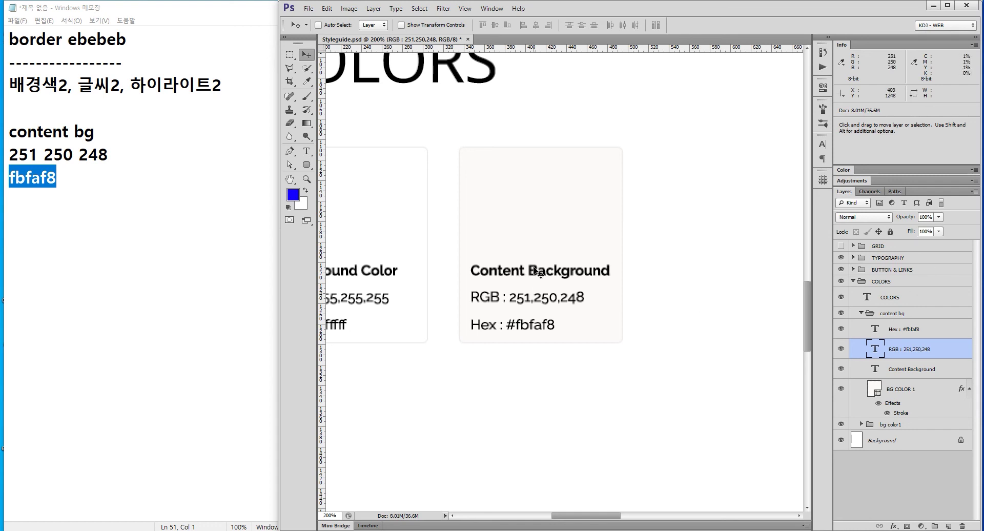
# Label the #555 line in the notes as 'title color'.
pyautogui.click(117, 242)
pyautogui.scroll(3, 117, 242)
pyautogui.scroll(3, 117, 242)
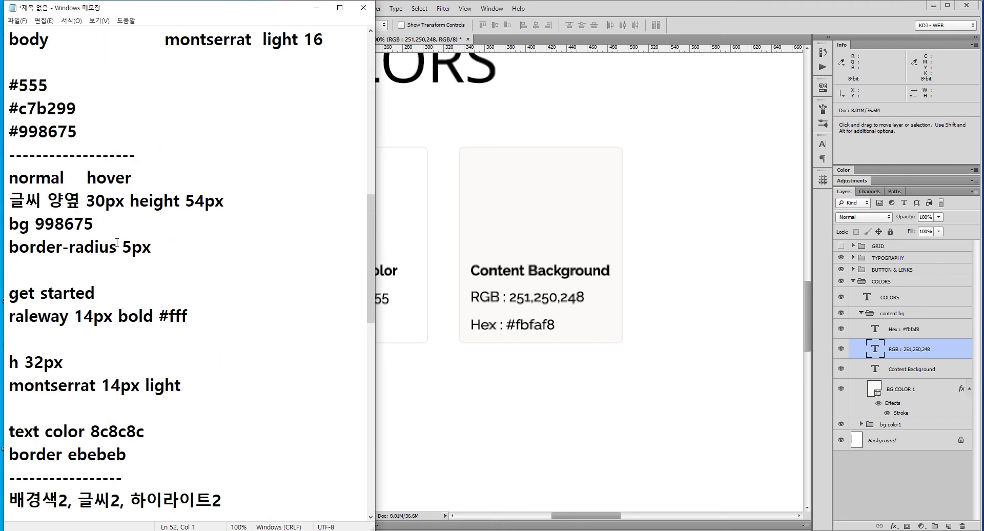
pyautogui.click(73, 83)
pyautogui.write('title coo')
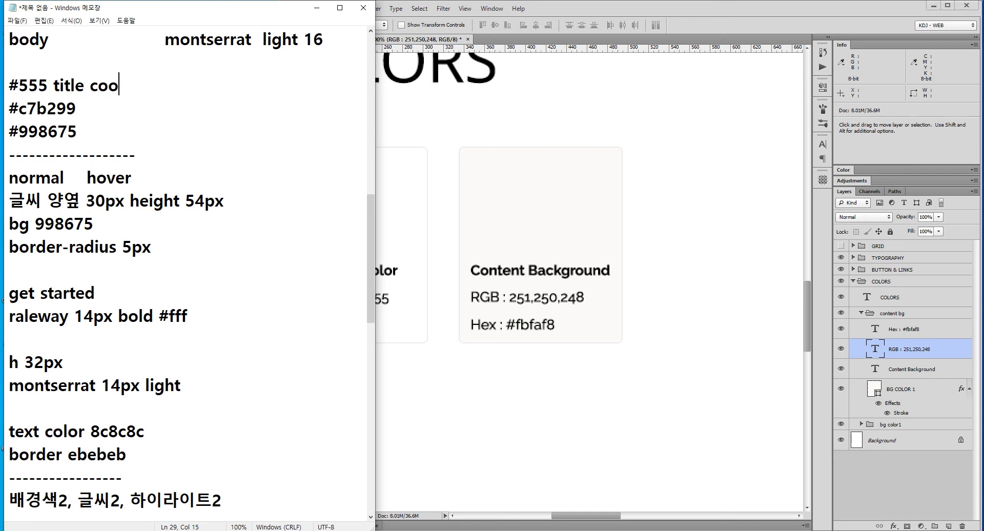
pyautogui.press('BackSpace')
pyautogui.write('lor')
pyautogui.press('Down')
# Add a '#8c8c8c text color' line with a blank line after it.
pyautogui.press('Return')
pyautogui.write('#')
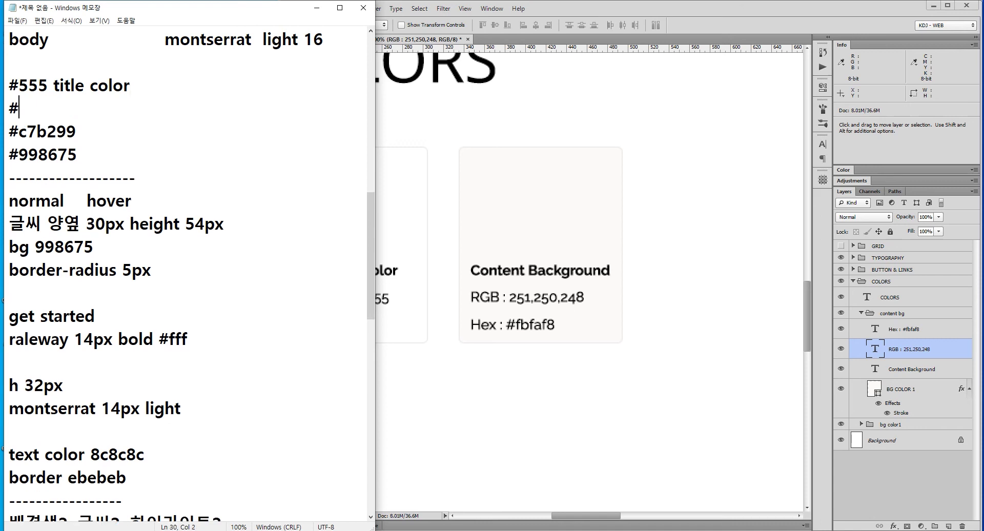
pyautogui.write('8c8c8c ')
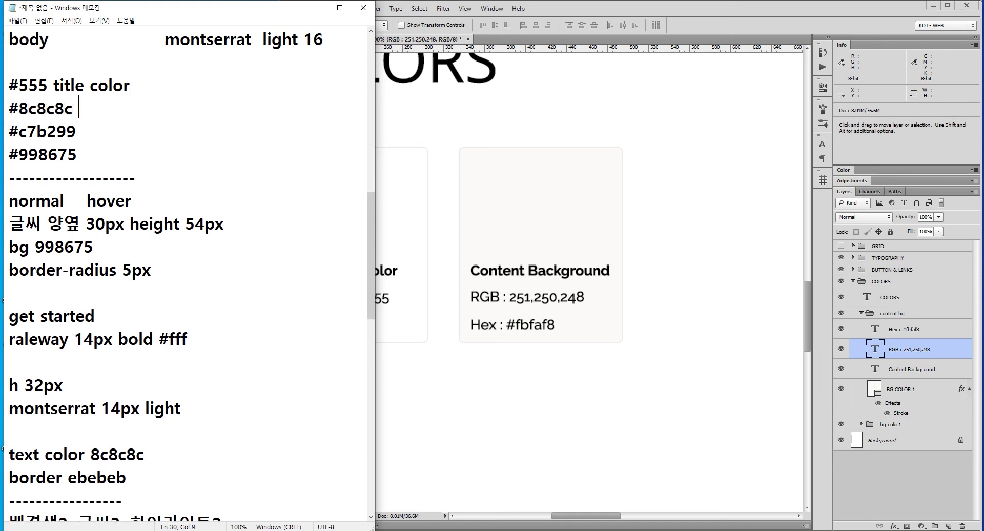
pyautogui.write('ty')
pyautogui.write('p')
pyautogui.press('BackSpace')
pyautogui.press('BackSpace')
pyautogui.press('BackSpace')
pyautogui.write('te')
pyautogui.write('xt color')
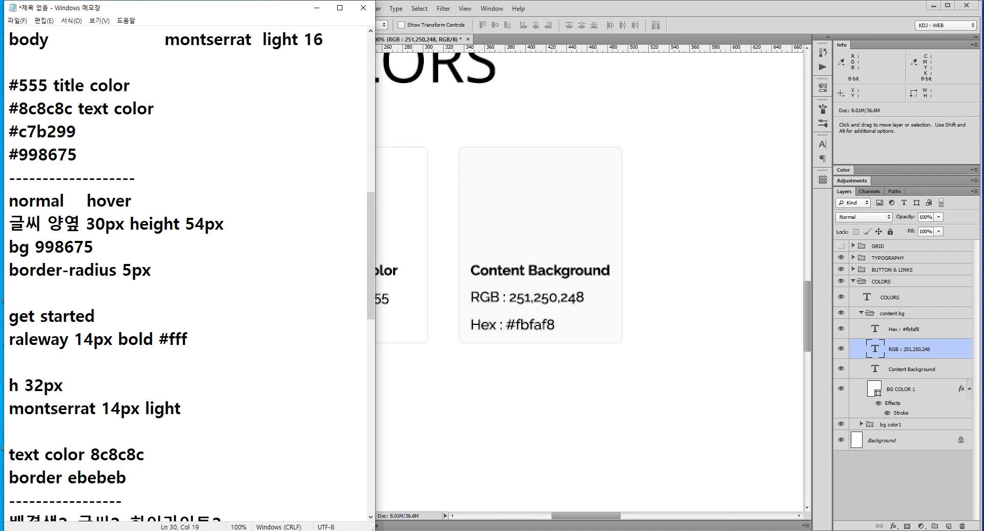
pyautogui.press('Return')
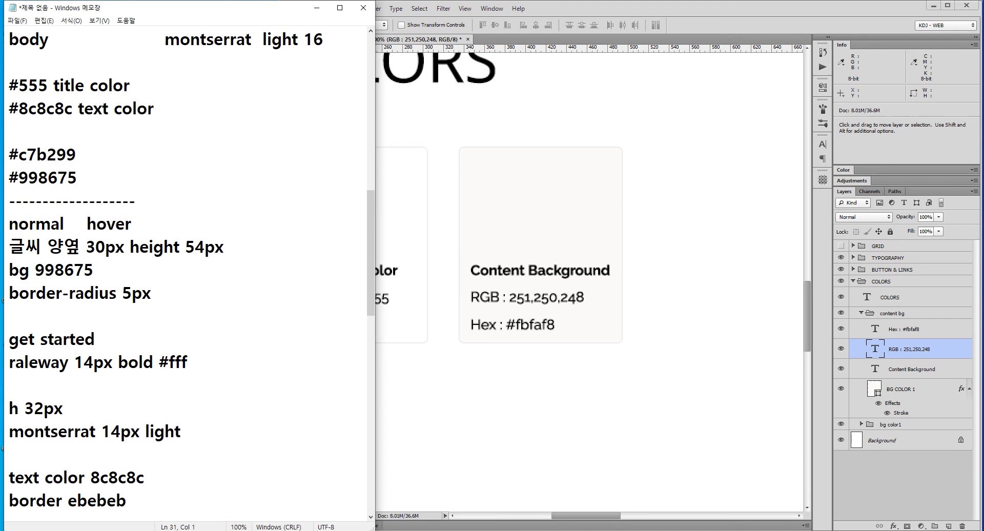
pyautogui.hotkey('shift', 'Up')
pyautogui.hotkey('shift', 'Up')
pyautogui.click(149, 121)
pyautogui.click(674, 10)
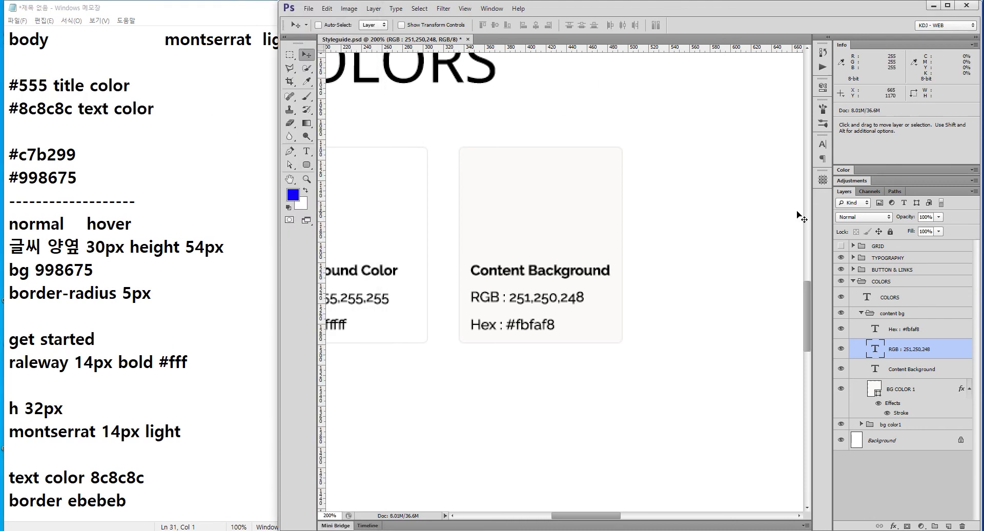
# Duplicate the collapsed content bg card one column to the right, aligned to the grid.
pyautogui.hotkey('ctrl', '-')
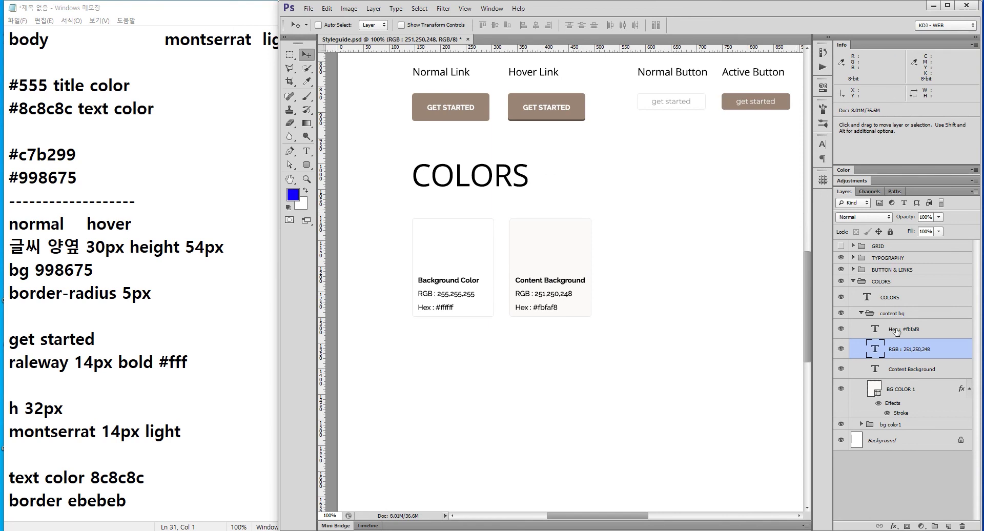
pyautogui.click(904, 313)
pyautogui.click(862, 313)
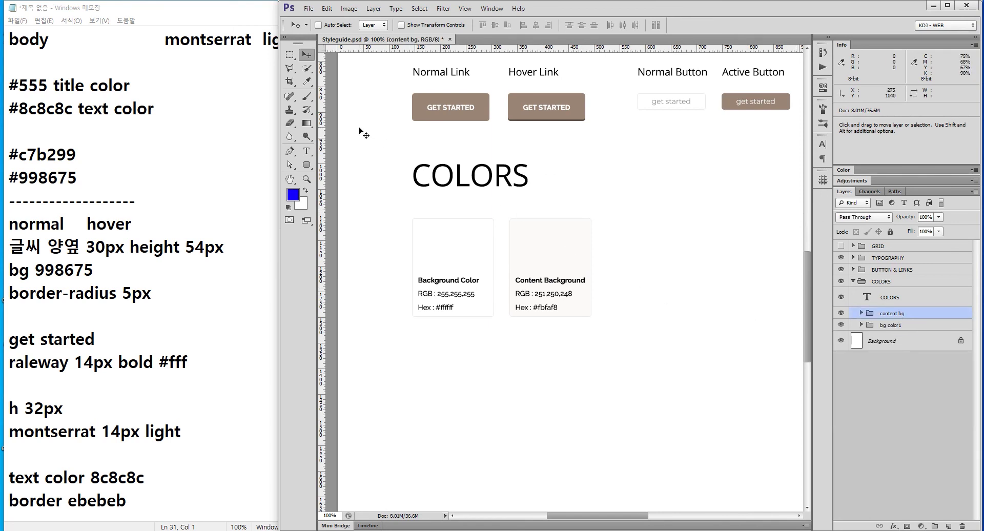
pyautogui.click(841, 246)
pyautogui.moveTo(551, 224); pyautogui.dragTo(649, 224)
pyautogui.click(841, 245)
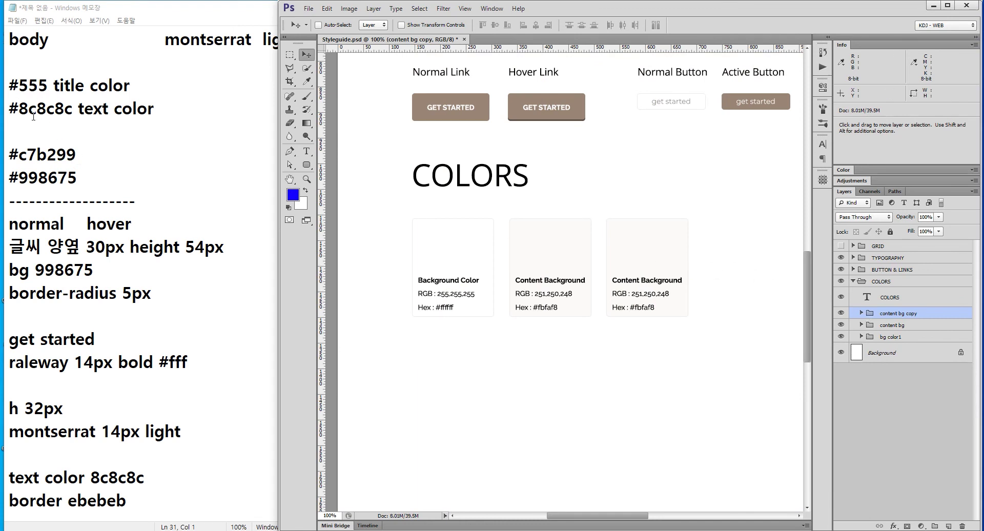
pyautogui.moveTo(19, 110); pyautogui.dragTo(74, 110)
pyautogui.hotkey('ctrl', 'c')
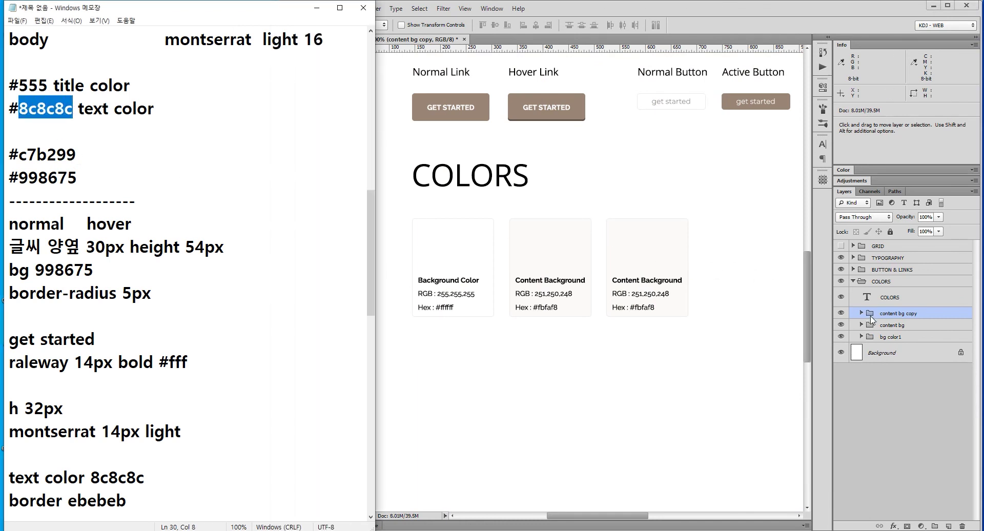
pyautogui.click(871, 317)
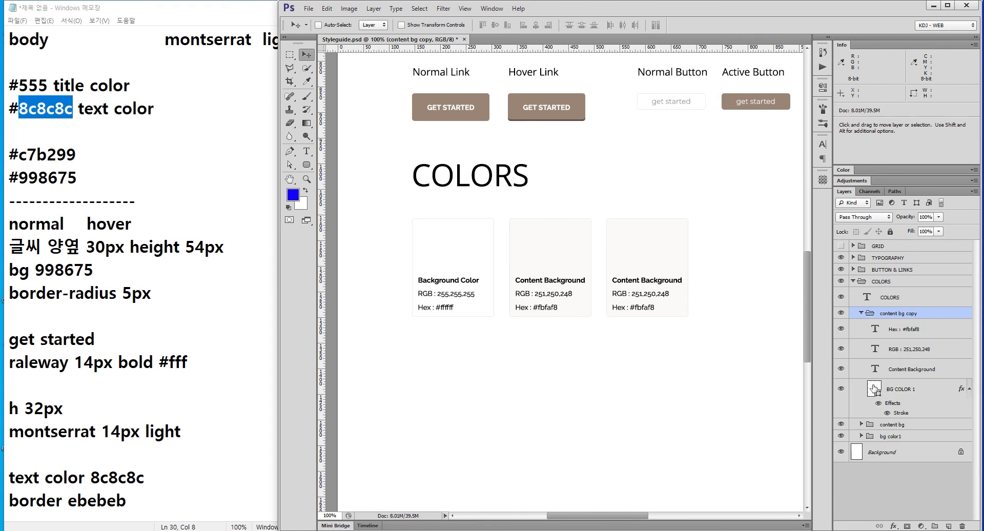
pyautogui.doubleClick(874, 388)
# Fill the third card with #8c8c8c and set its hex label to 8c8c8c.
pyautogui.hotkey('ctrl', 'v')
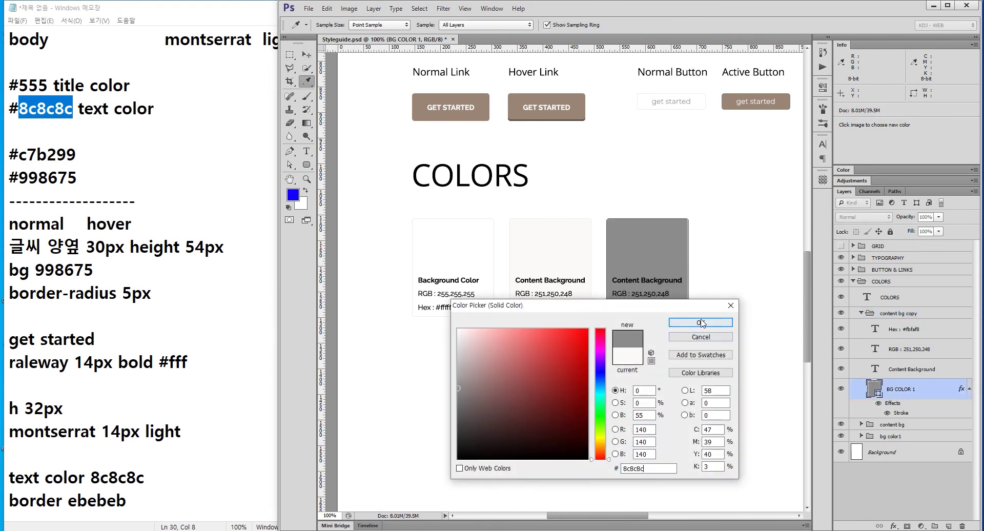
pyautogui.click(701, 322)
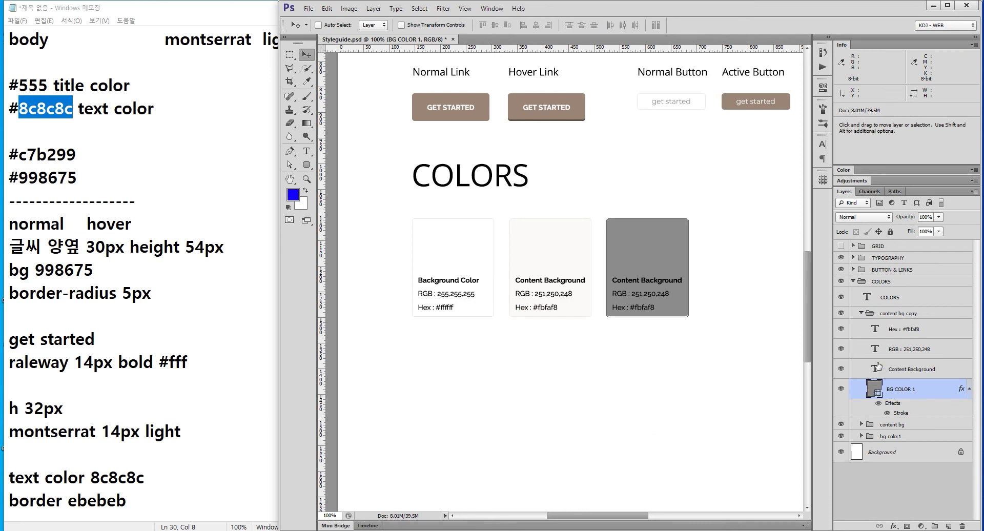
pyautogui.click(920, 356)
pyautogui.click(881, 332)
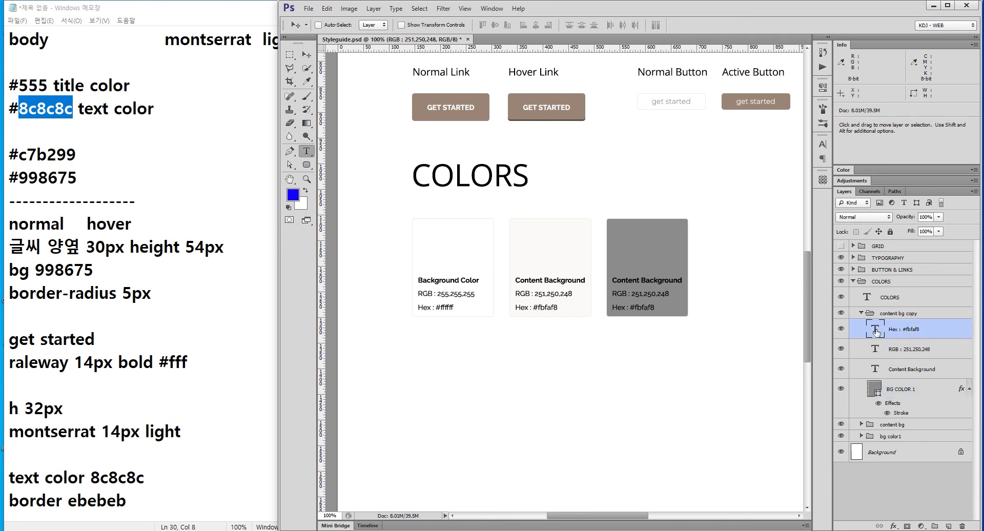
pyautogui.press('t')
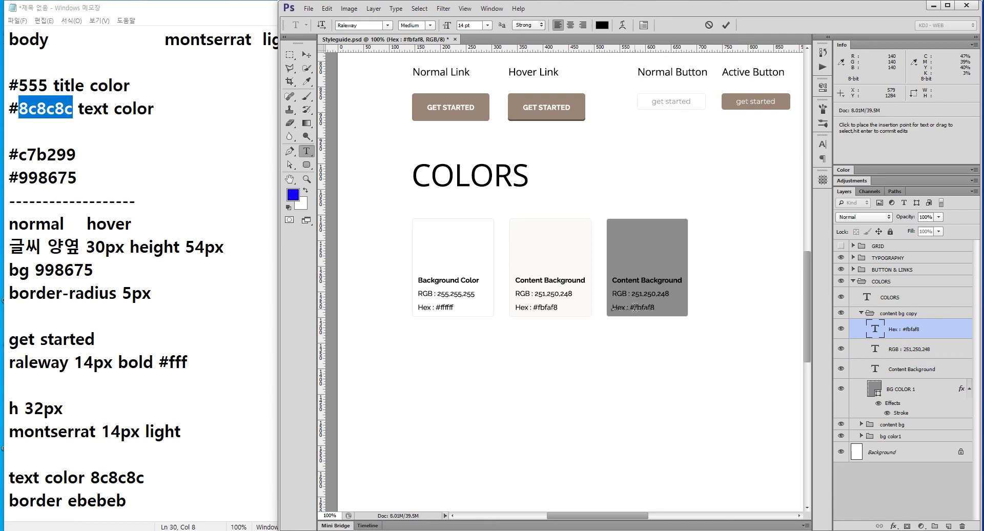
pyautogui.doubleClick(644, 307)
pyautogui.hotkey('ctrl', 'v')
pyautogui.hotkey('ctrl', 'Return')
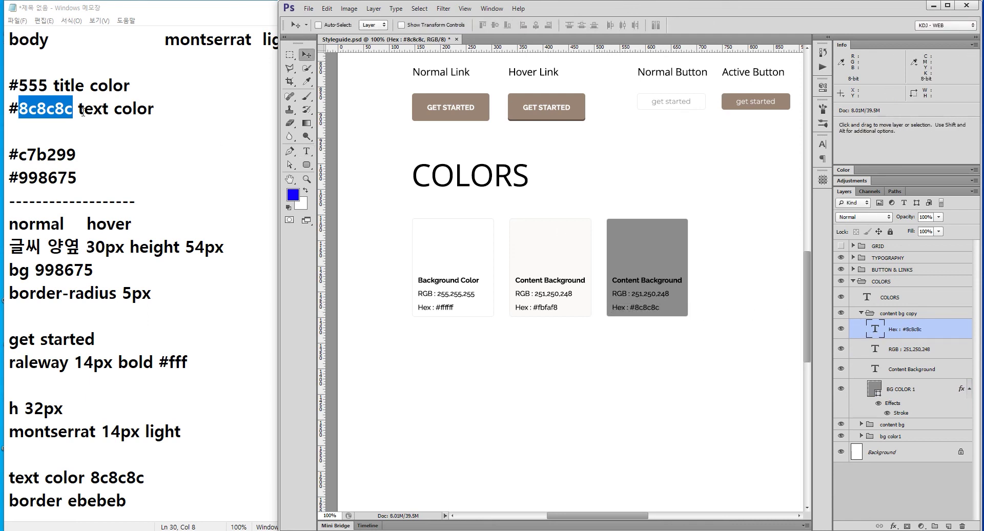
# Retitle the third card 'Text color' using the words from the notes.
pyautogui.moveTo(80, 109); pyautogui.dragTo(182, 109)
pyautogui.hotkey('ctrl', 'c')
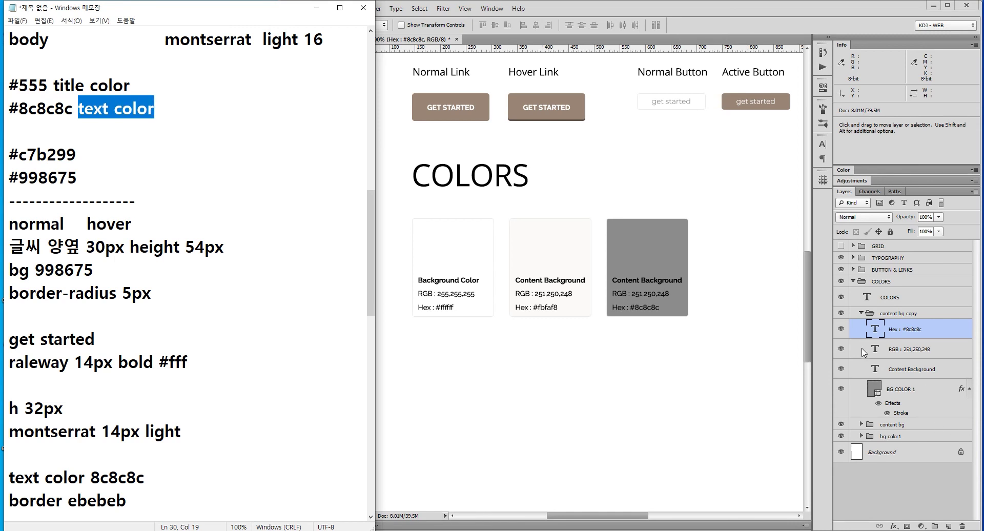
pyautogui.hotkey('alt', 'Tab')
pyautogui.doubleClick(876, 369)
pyautogui.hotkey('ctrl', 'v')
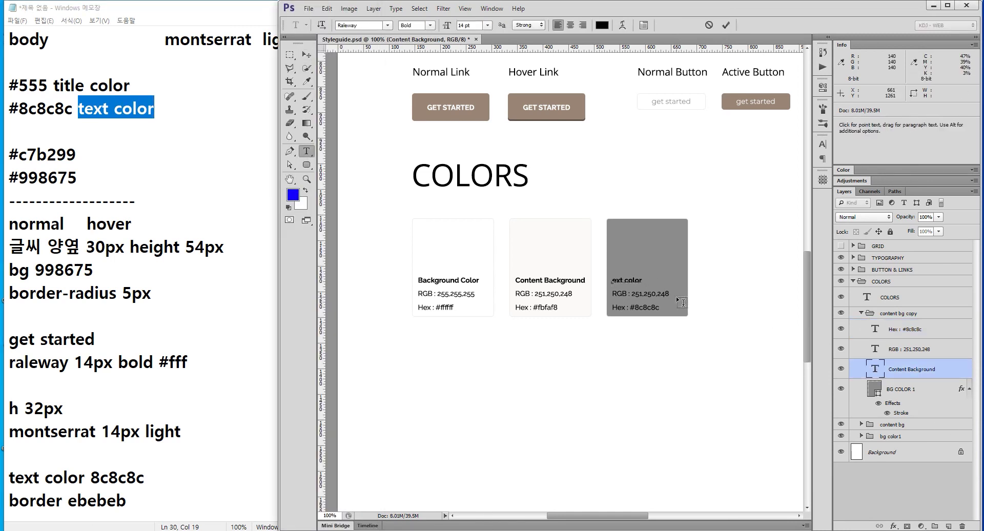
pyautogui.write('T')
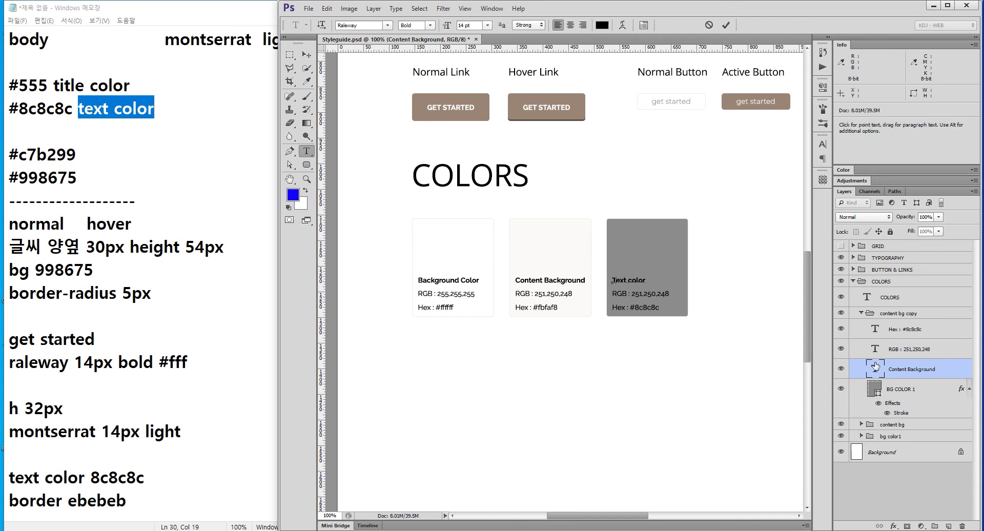
pyautogui.hotkey('ctrl', 'Return')
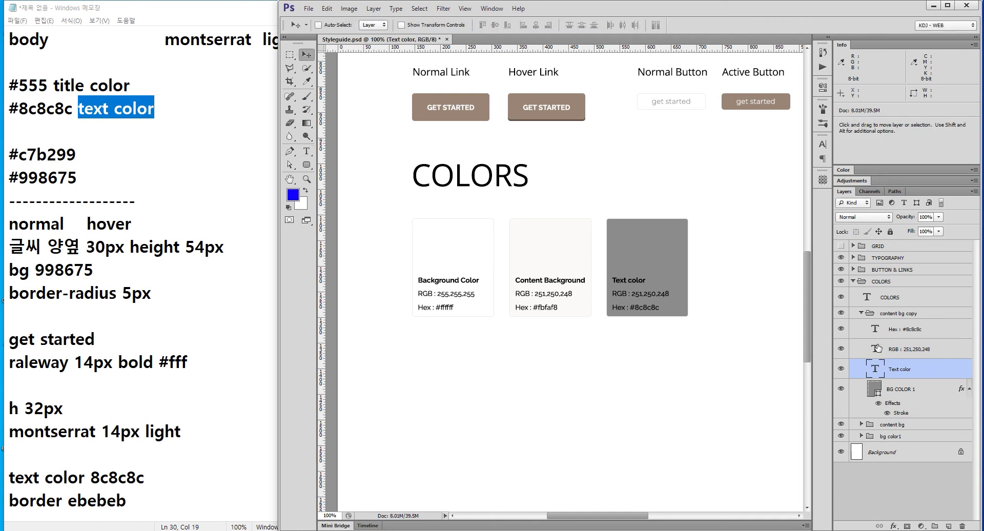
pyautogui.keyDown('shift'); pyautogui.click(909, 334); pyautogui.keyUp('shift')
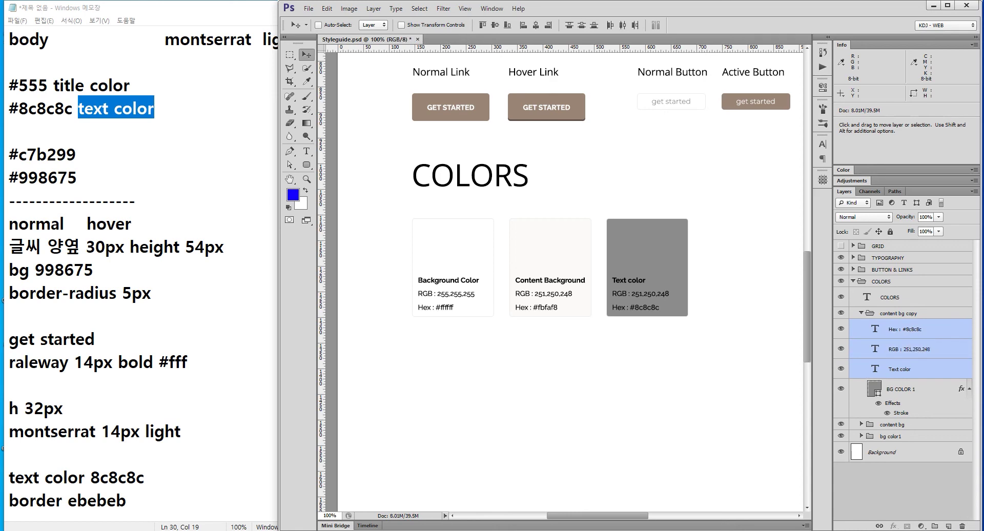
# Recolour the third card's RGB label light and its Hex line white.
pyautogui.doubleClick(875, 349)
pyautogui.click(602, 25)
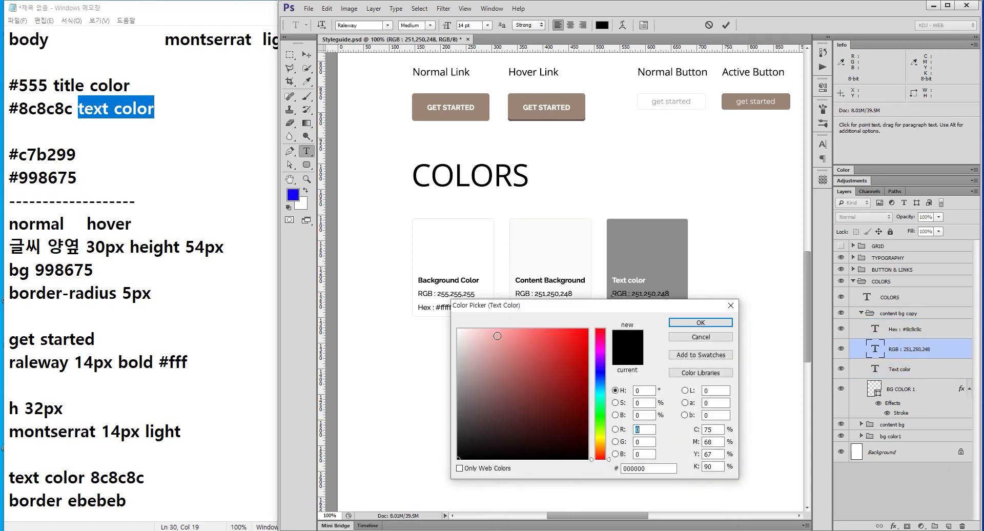
pyautogui.click(481, 349)
pyautogui.click(707, 323)
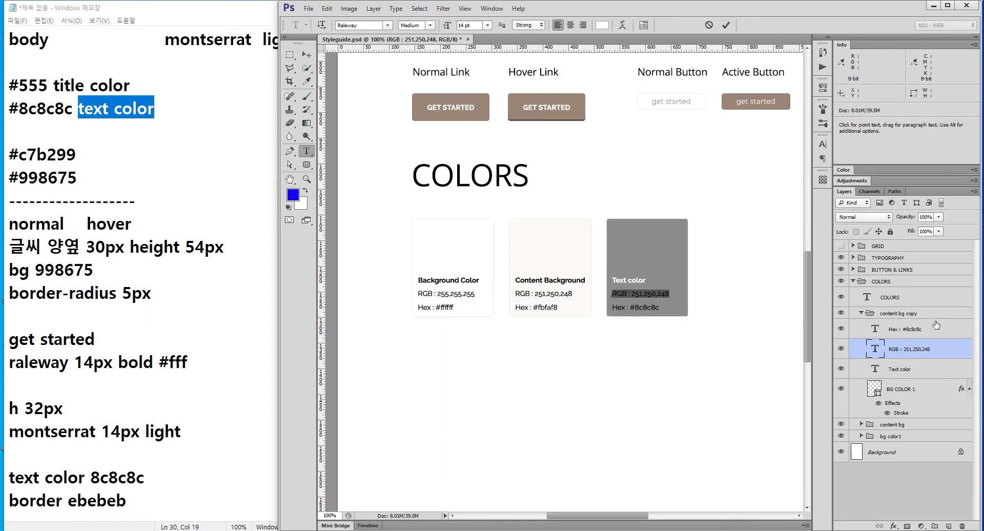
pyautogui.doubleClick(875, 328)
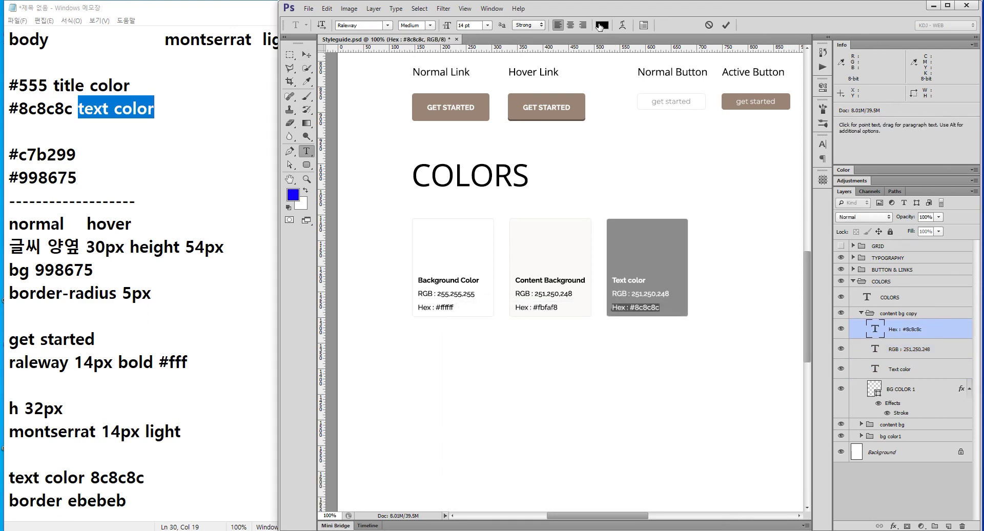
pyautogui.click(601, 25)
pyautogui.moveTo(493, 348); pyautogui.dragTo(459, 330)
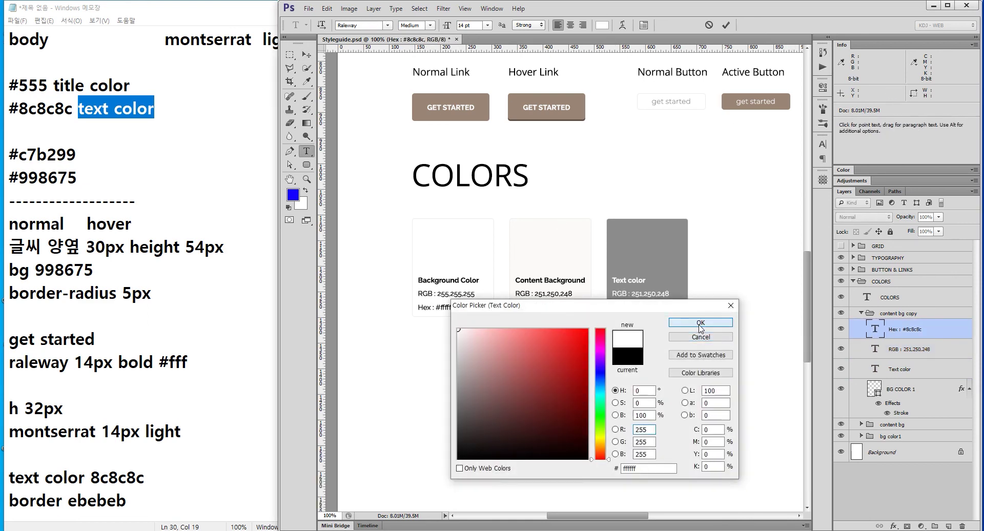
pyautogui.click(701, 323)
pyautogui.hotkey('ctrl', 'Return')
pyautogui.press('v')
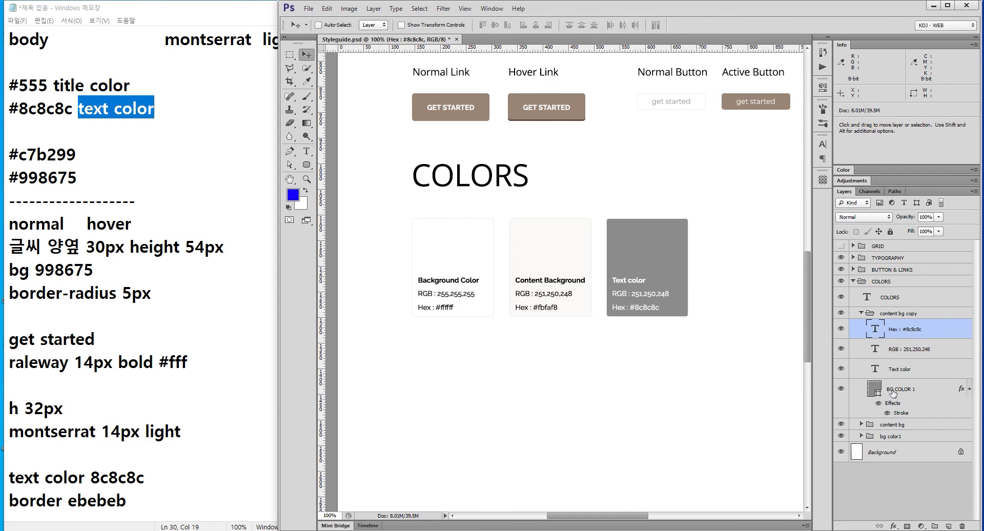
# Rename the content bg copy group 'text color' and collapse it.
pyautogui.scroll(1, 677, 287)
pyautogui.moveTo(734, 268); pyautogui.dragTo(644, 266)
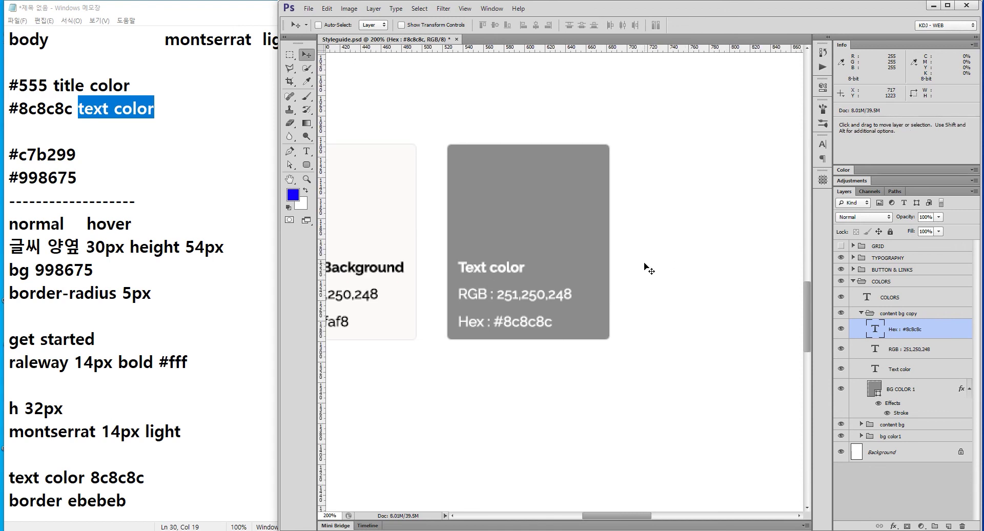
pyautogui.click(891, 315)
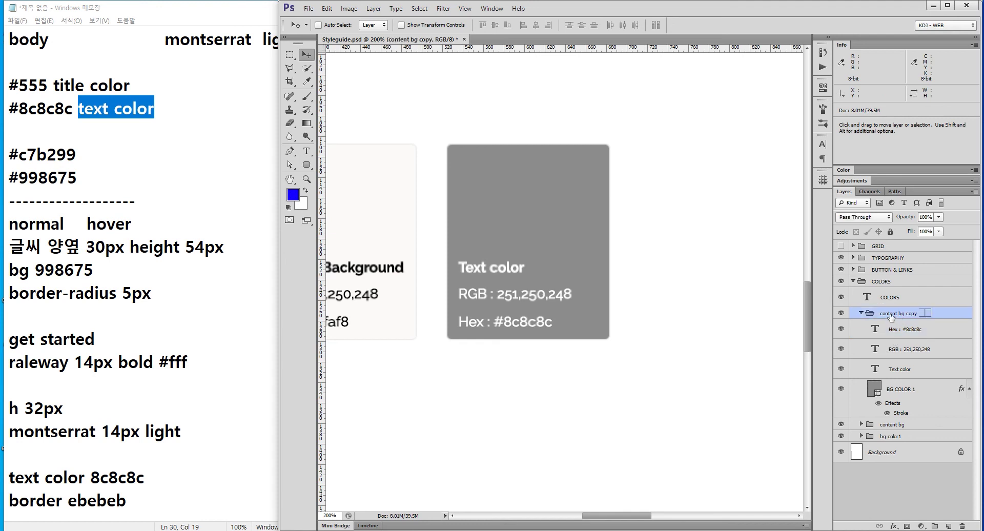
pyautogui.doubleClick(891, 314)
pyautogui.write('r')
pyautogui.press('Return')
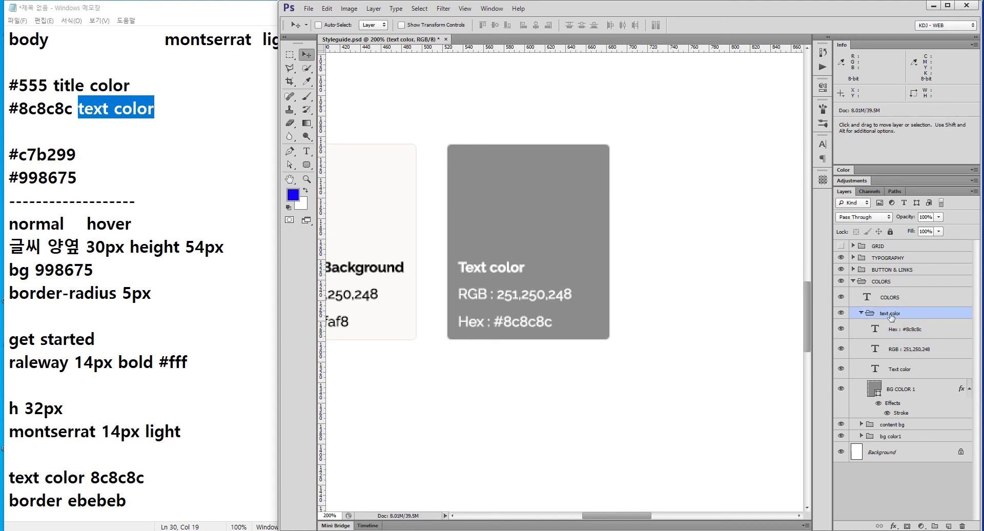
pyautogui.click(862, 314)
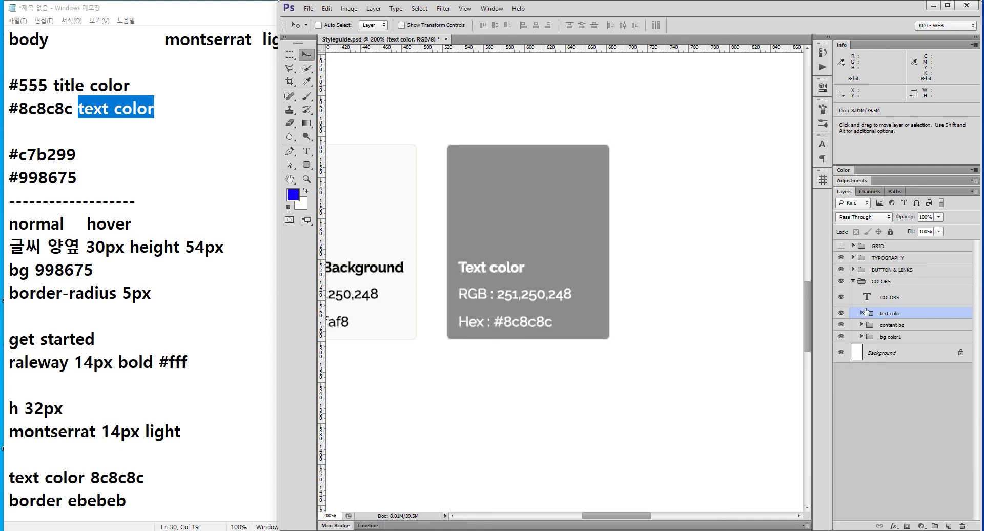
# Duplicate the Text color card one column to the right, aligned to the grid.
pyautogui.click(841, 247)
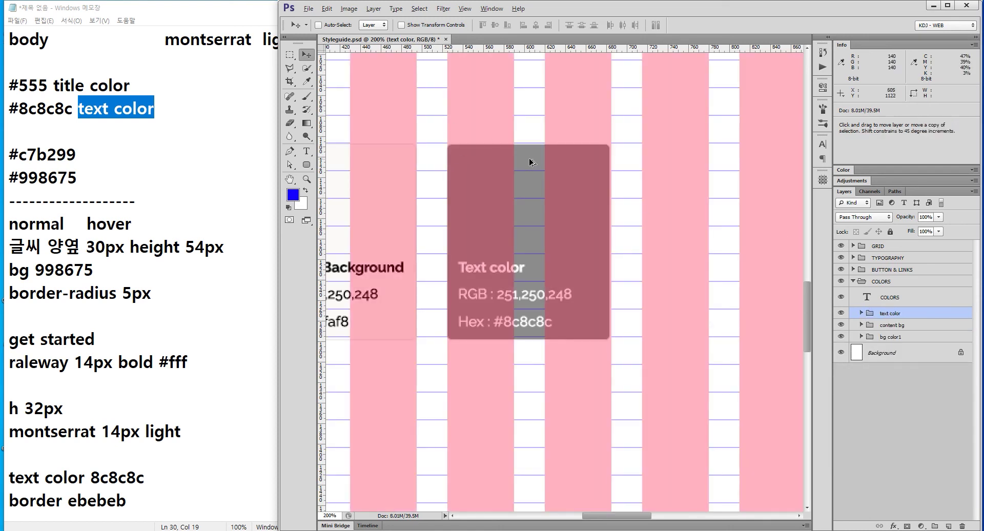
pyautogui.moveTo(530, 160); pyautogui.dragTo(724, 160)
pyautogui.moveTo(782, 248); pyautogui.dragTo(639, 239)
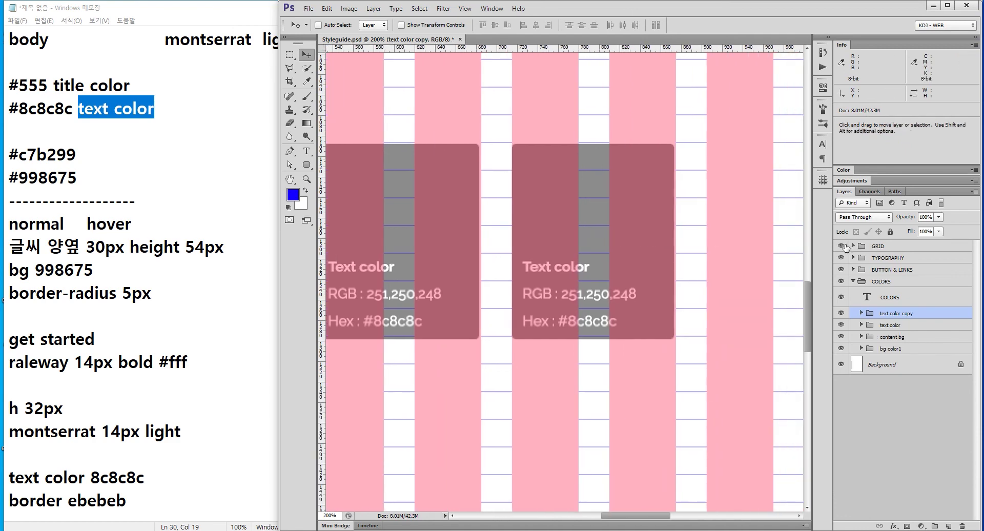
pyautogui.click(841, 246)
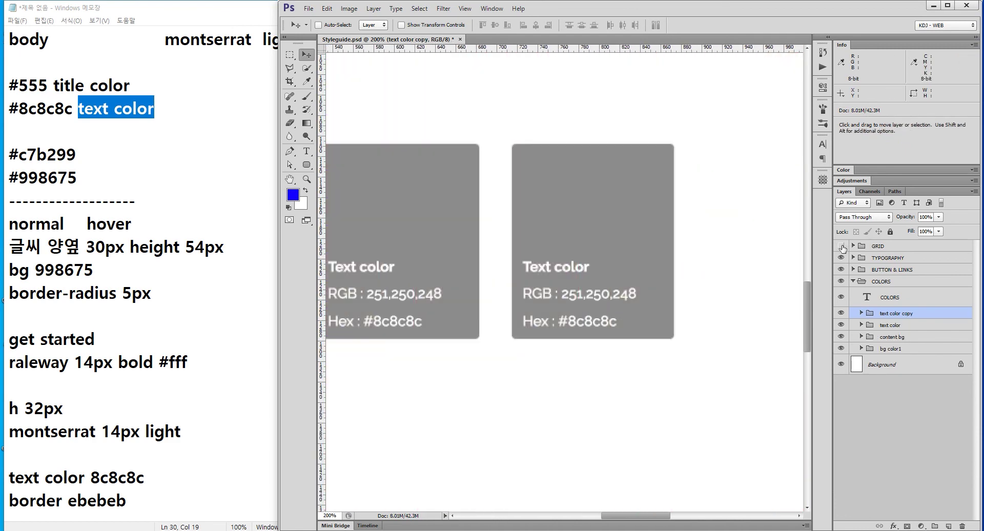
# Capitalise 'Title color' in the notes and give the copied group that name.
pyautogui.click(55, 86)
pyautogui.press('BackSpace')
pyautogui.write('T')
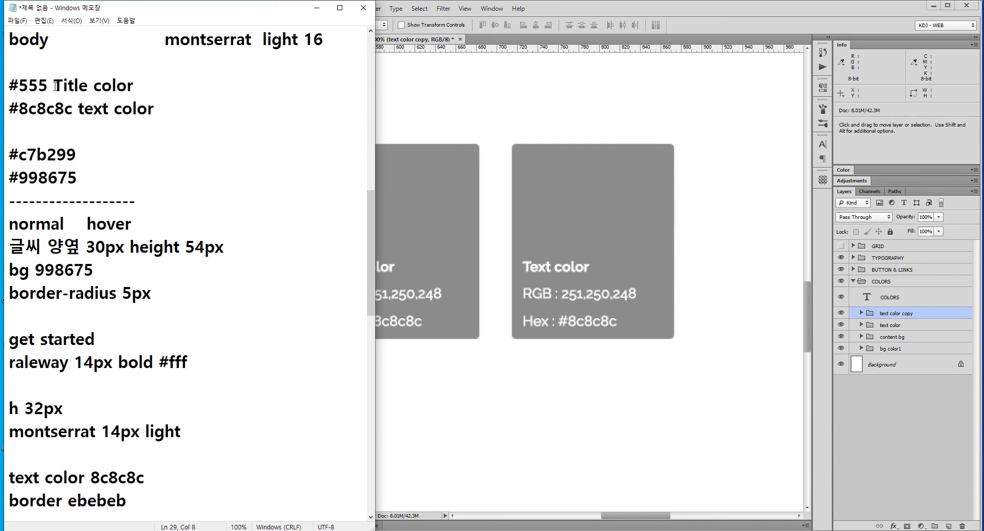
pyautogui.moveTo(53, 86); pyautogui.dragTo(135, 86)
pyautogui.hotkey('ctrl', 'c')
pyautogui.click(867, 317)
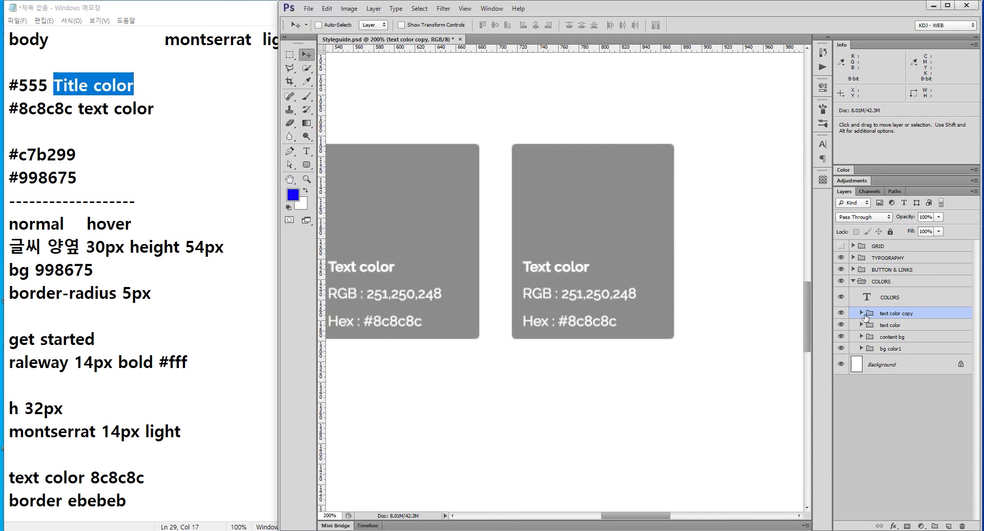
pyautogui.doubleClick(900, 314)
pyautogui.click(880, 321)
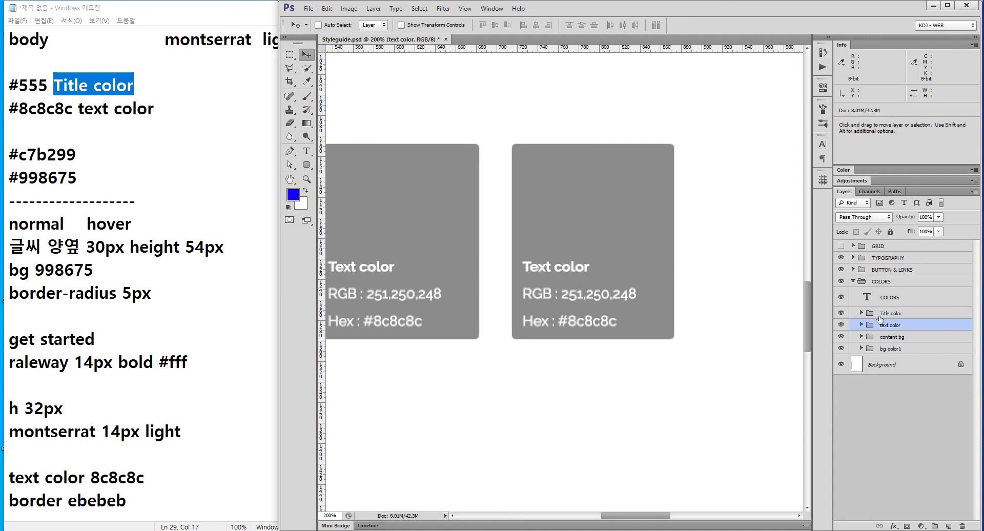
# Fill the Title color card with dark grey #555555.
pyautogui.click(861, 313)
pyautogui.doubleClick(874, 389)
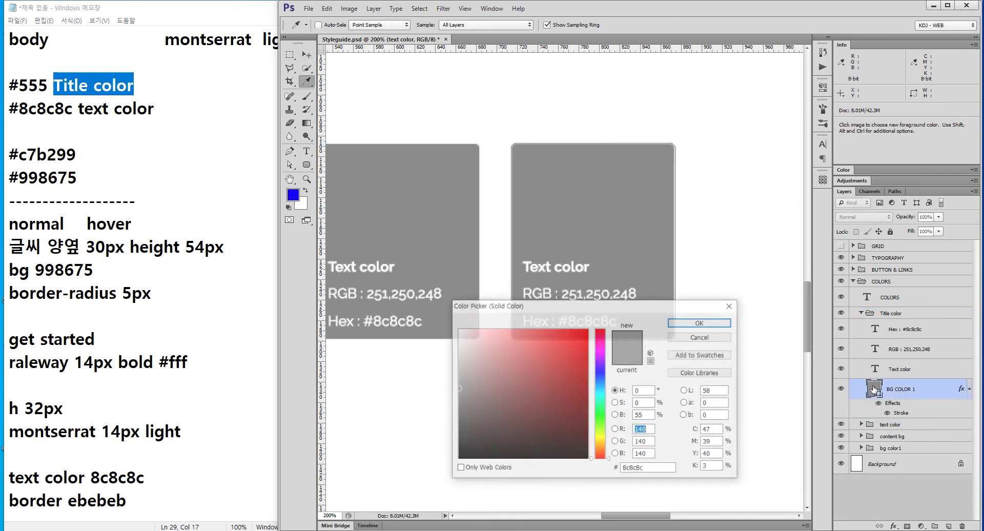
pyautogui.click(648, 468)
pyautogui.write('555')
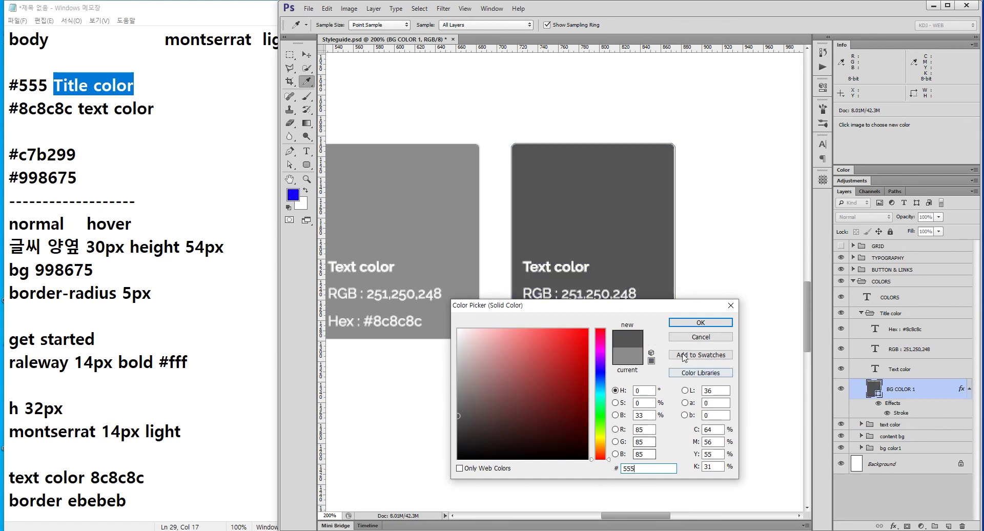
pyautogui.click(698, 327)
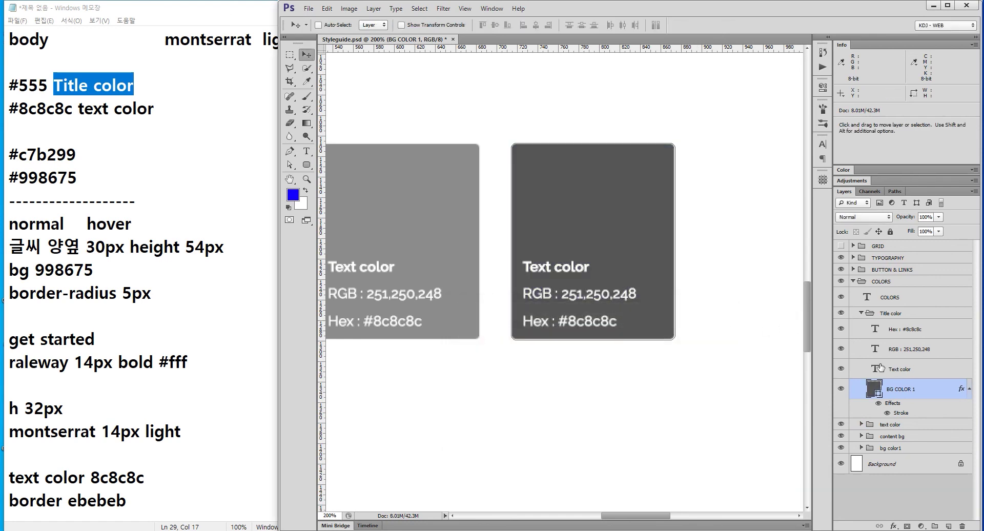
pyautogui.doubleClick(875, 389)
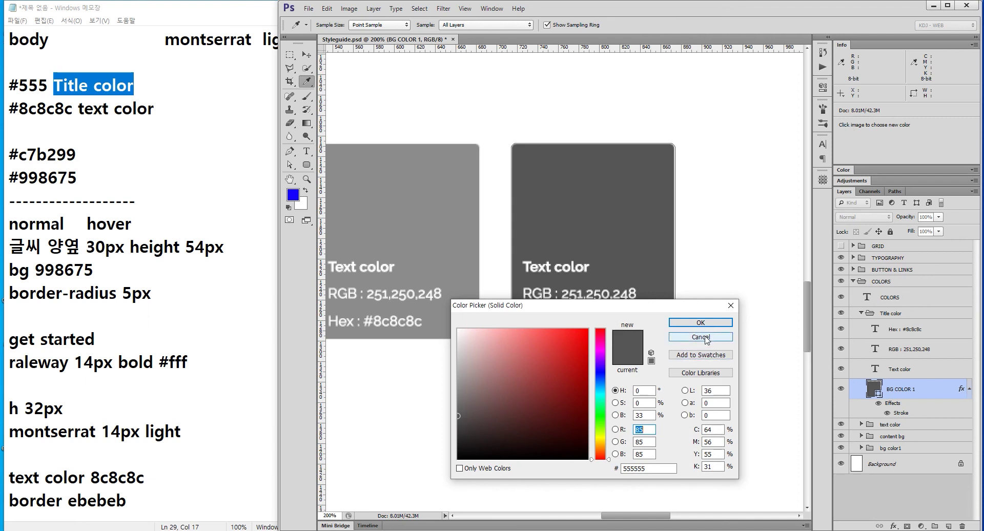
pyautogui.click(721, 337)
# Change the card's RGB line to 85,85,85.
pyautogui.doubleClick(875, 350)
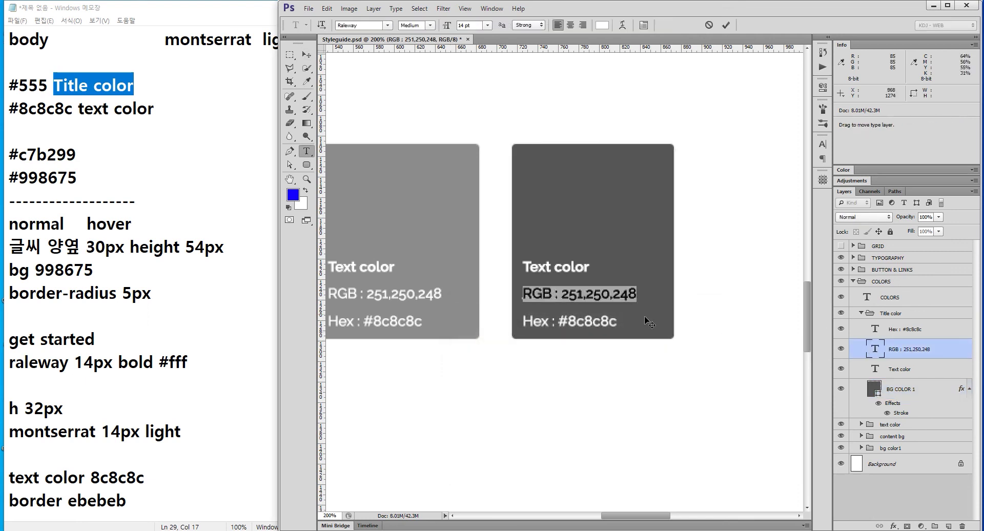
pyautogui.click(563, 298)
pyautogui.moveTo(563, 297); pyautogui.dragTo(766, 303)
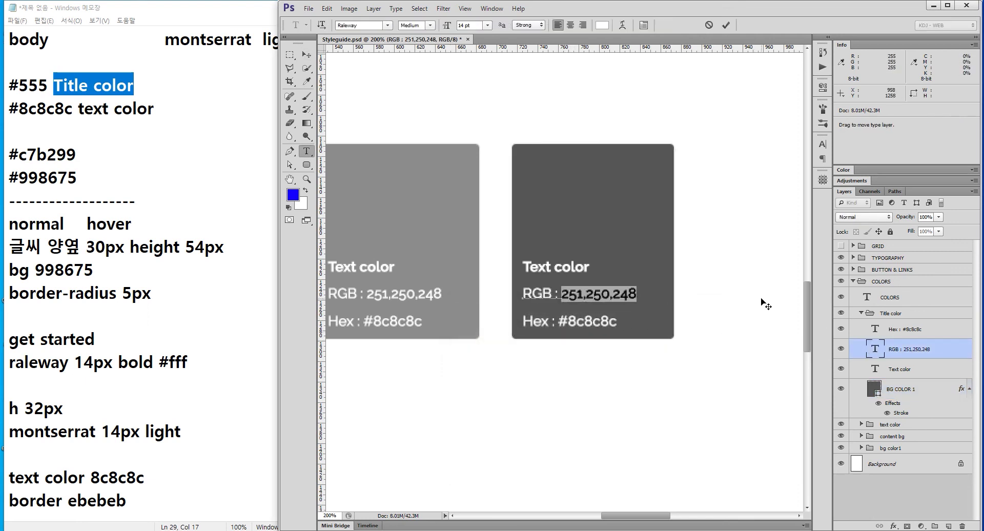
pyautogui.write('85,')
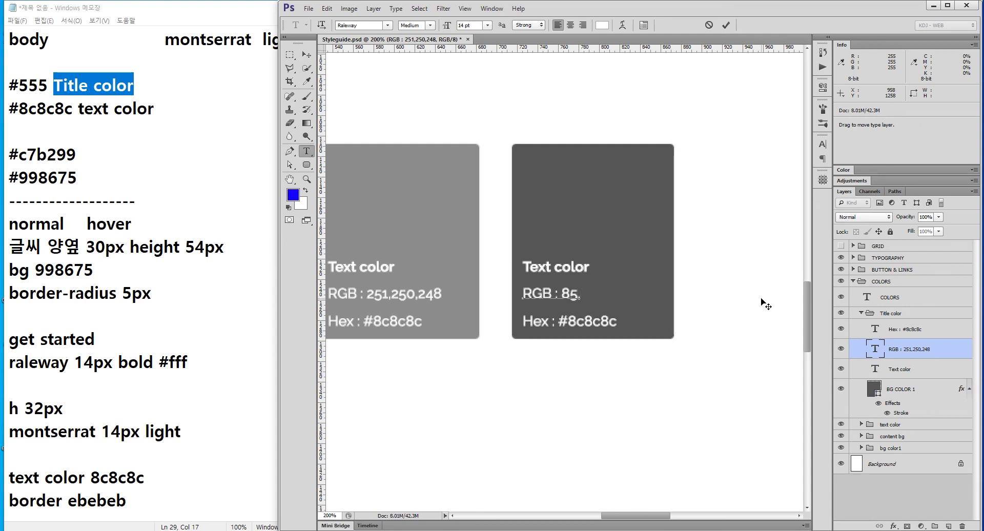
pyautogui.write('852,')
pyautogui.doubleClick(872, 334)
pyautogui.click(597, 321)
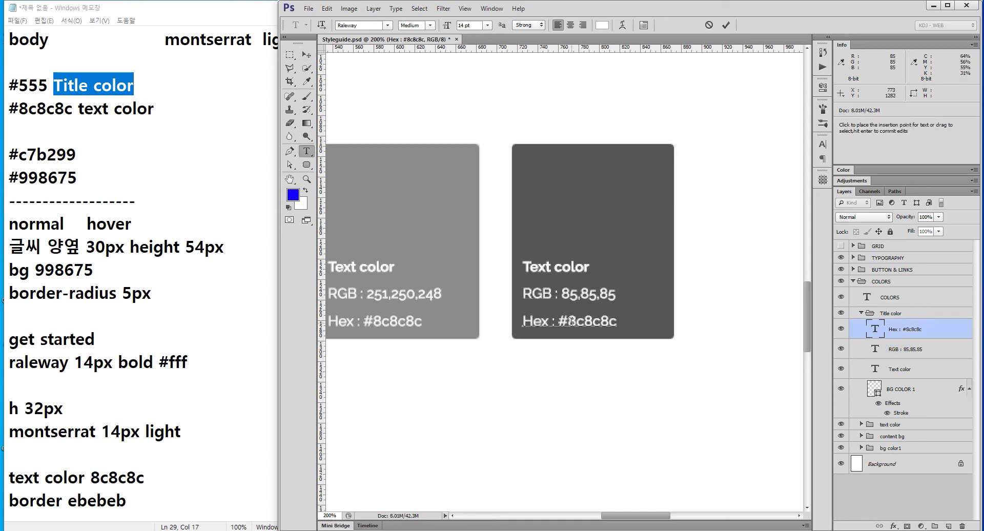
pyautogui.moveTo(571, 322); pyautogui.dragTo(649, 321)
pyautogui.hotkey('ctrl', 'v')
pyautogui.hotkey('ctrl', 'z')
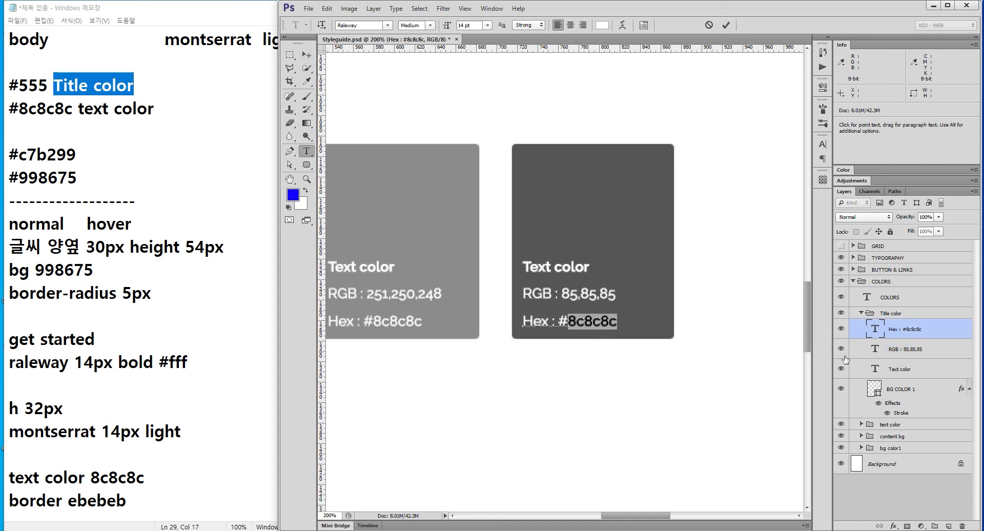
# Replace 8c8c8c with 555555 in the card's Hex line.
pyautogui.doubleClick(873, 389)
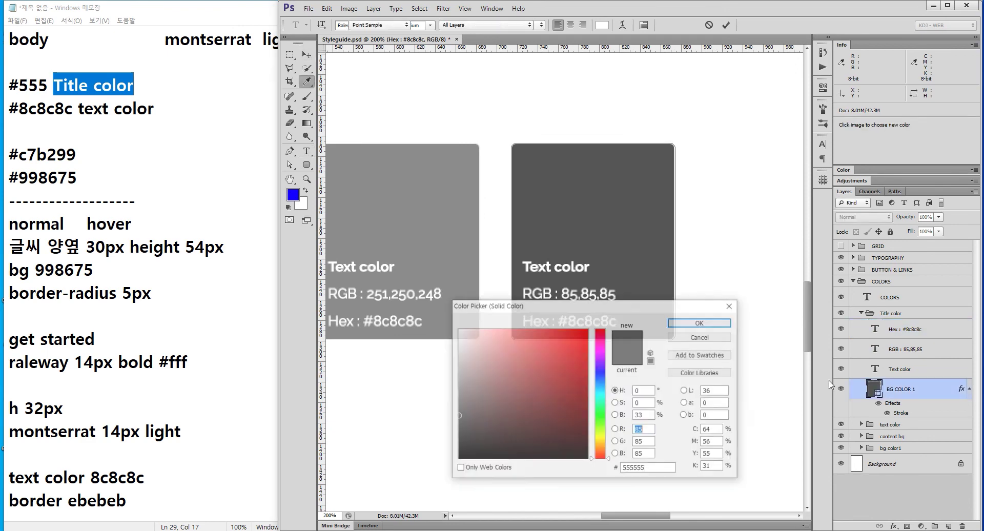
pyautogui.click(700, 322)
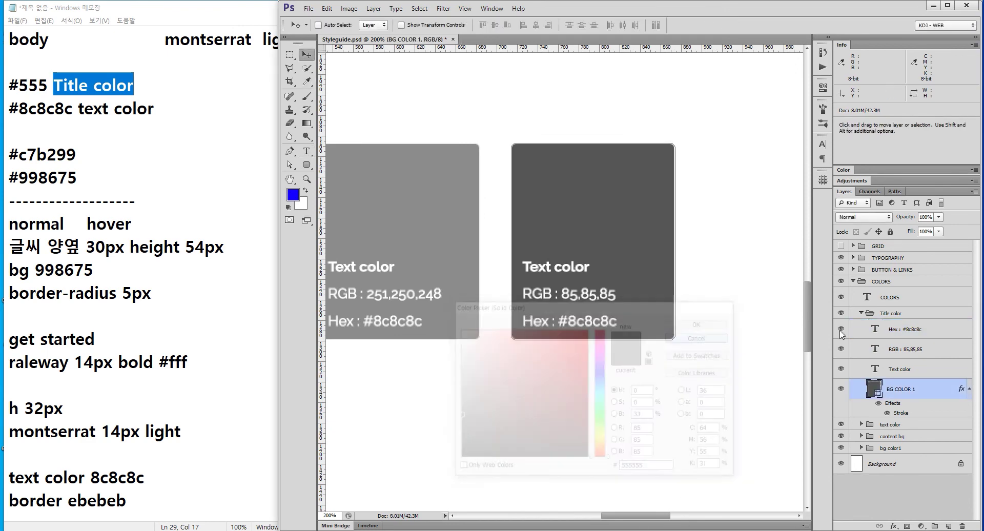
pyautogui.doubleClick(875, 350)
pyautogui.doubleClick(875, 368)
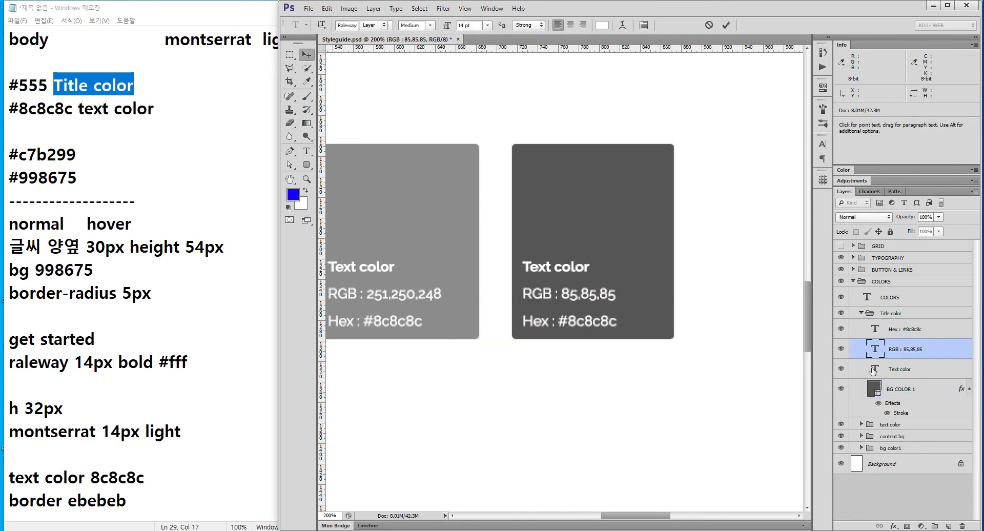
pyautogui.doubleClick(875, 329)
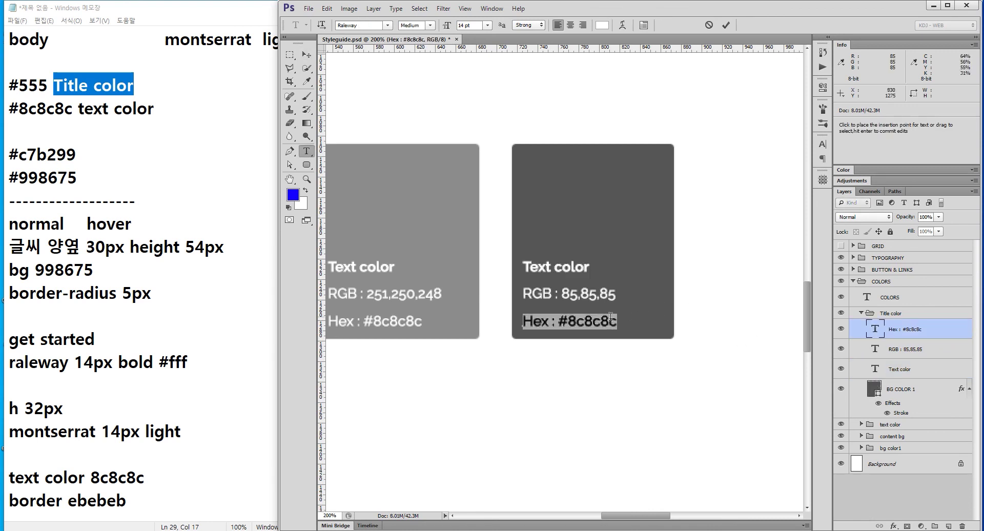
pyautogui.click(584, 322)
pyautogui.moveTo(572, 321); pyautogui.dragTo(664, 322)
pyautogui.write('555555')
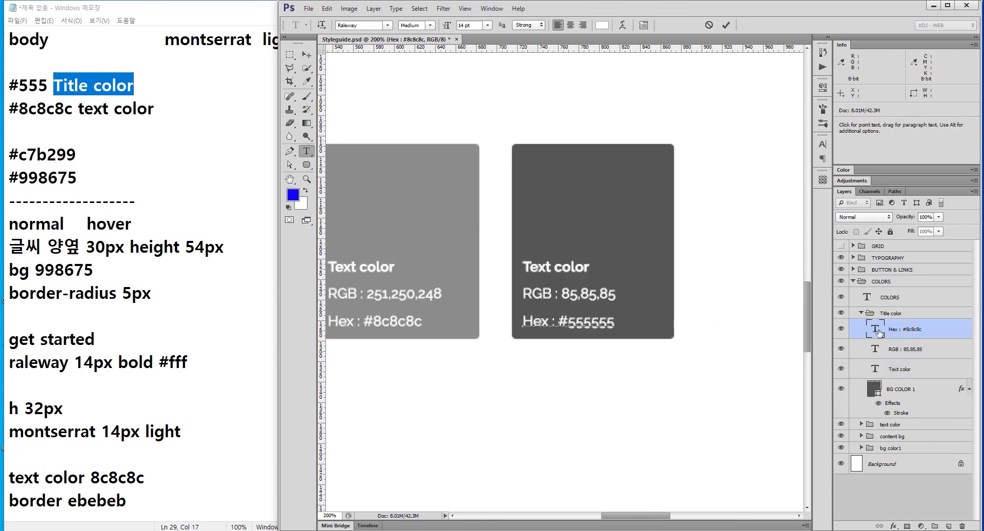
pyautogui.click(876, 331)
pyautogui.moveTo(482, 214); pyautogui.dragTo(573, 202)
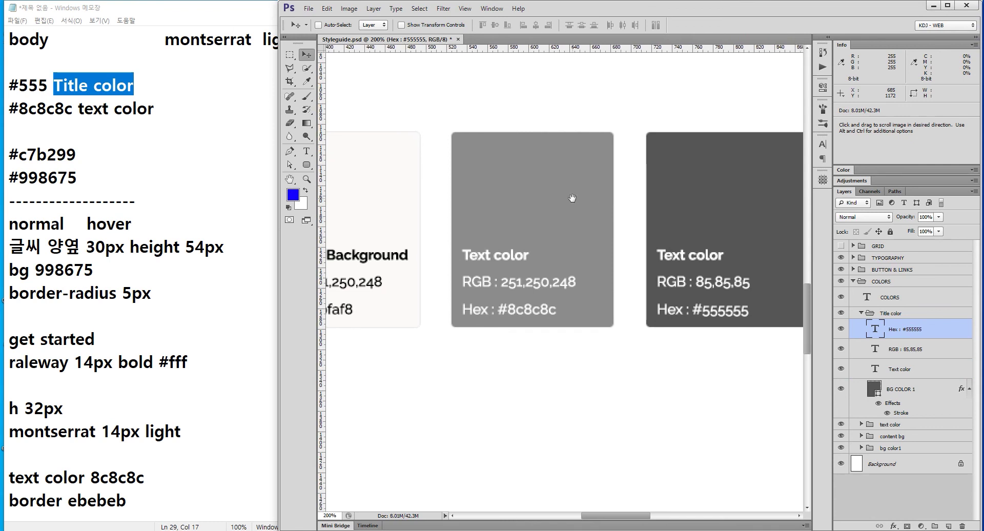
# Change the Text color card's RGB line to 140,140,140.
pyautogui.keyDown('ctrl'); pyautogui.click(486, 286); pyautogui.keyUp('ctrl')
pyautogui.keyDown('ctrl'); pyautogui.click(534, 249); pyautogui.keyUp('ctrl')
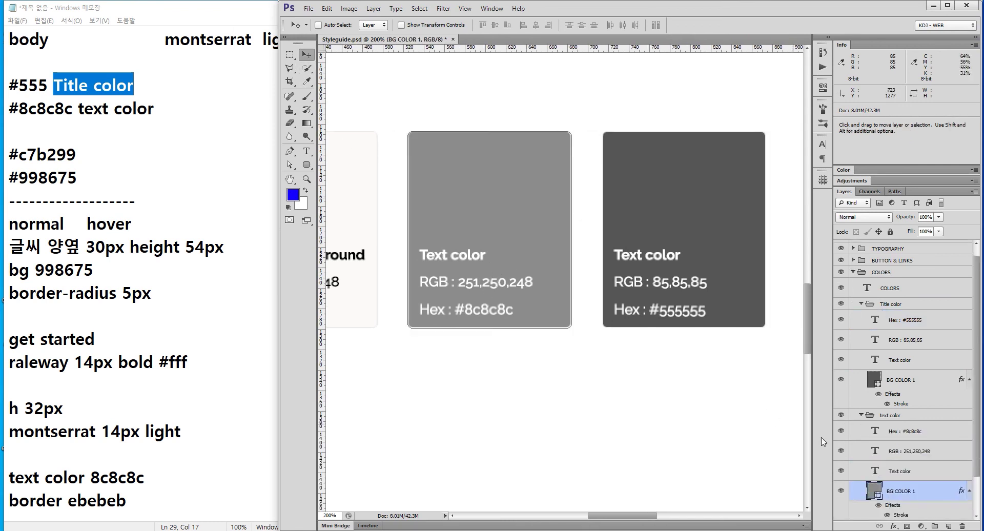
pyautogui.doubleClick(873, 491)
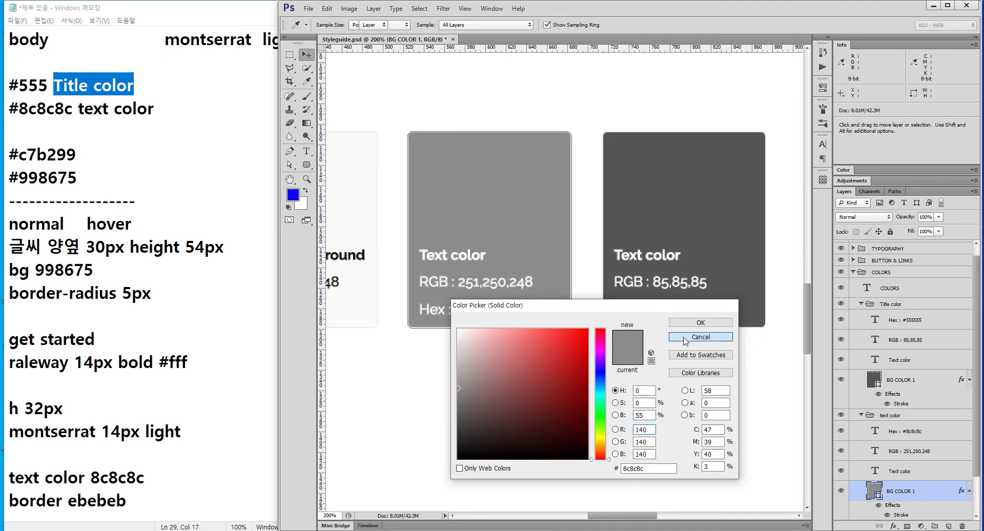
pyautogui.click(689, 338)
pyautogui.press('t')
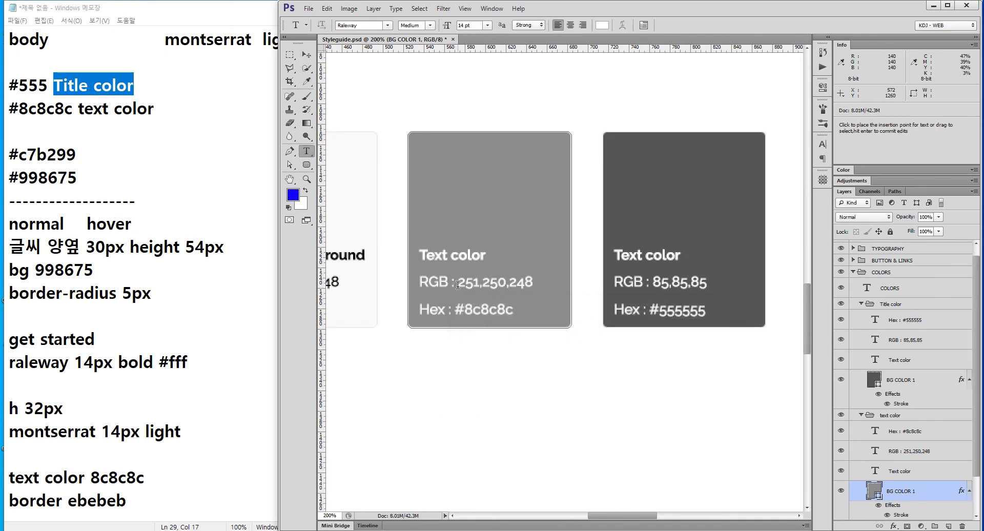
pyautogui.moveTo(457, 282); pyautogui.dragTo(615, 283)
pyautogui.write('140')
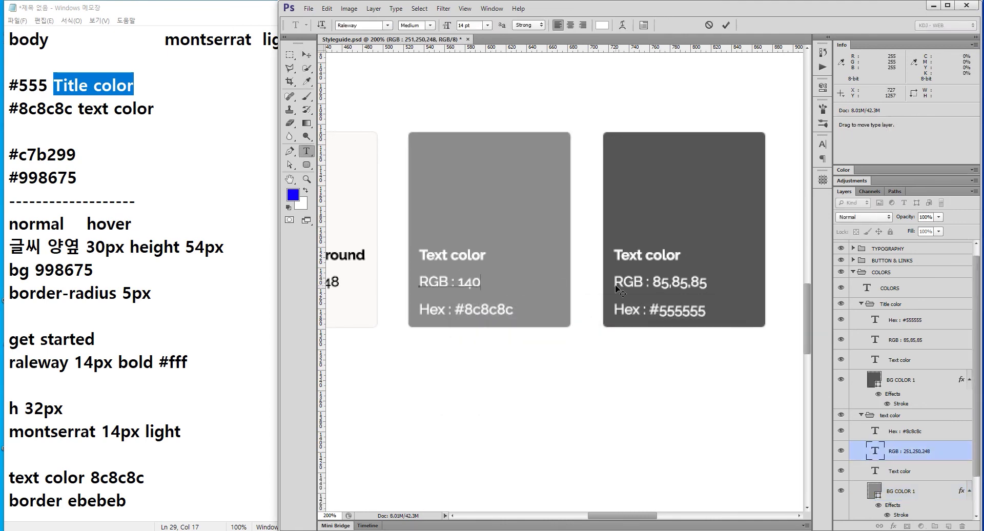
pyautogui.write(',140,140')
pyautogui.click(874, 451)
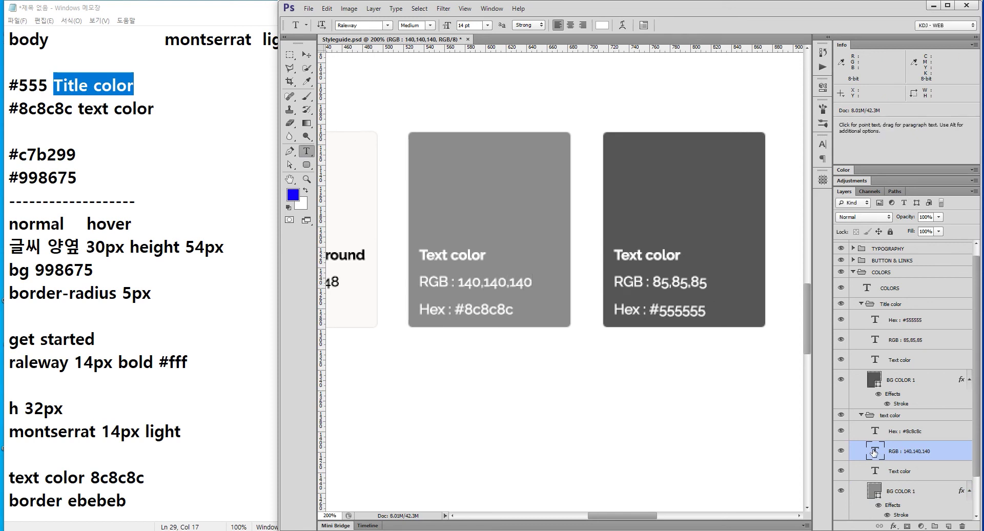
# Copy 'Title color' from the notes and make it the dark card's heading.
pyautogui.click(64, 83)
pyautogui.moveTo(64, 77); pyautogui.dragTo(194, 84)
pyautogui.hotkey('ctrl', 'c')
pyautogui.hotkey('alt', 'Tab')
pyautogui.doubleClick(873, 360)
pyautogui.hotkey('ctrl', 'v')
pyautogui.hotkey('ctrl', 'Return')
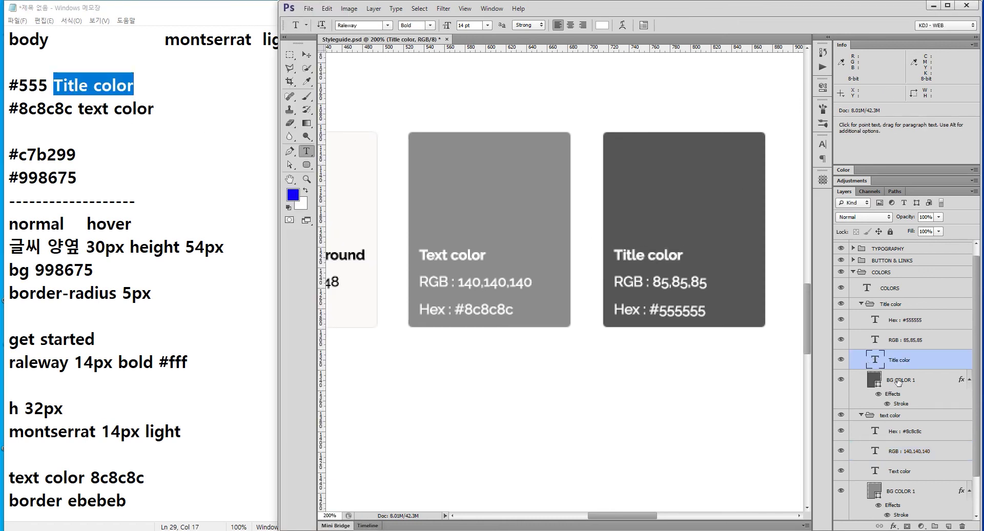
# Collapse the Title and text color groups and zoom to the COLORS row.
pyautogui.click(861, 304)
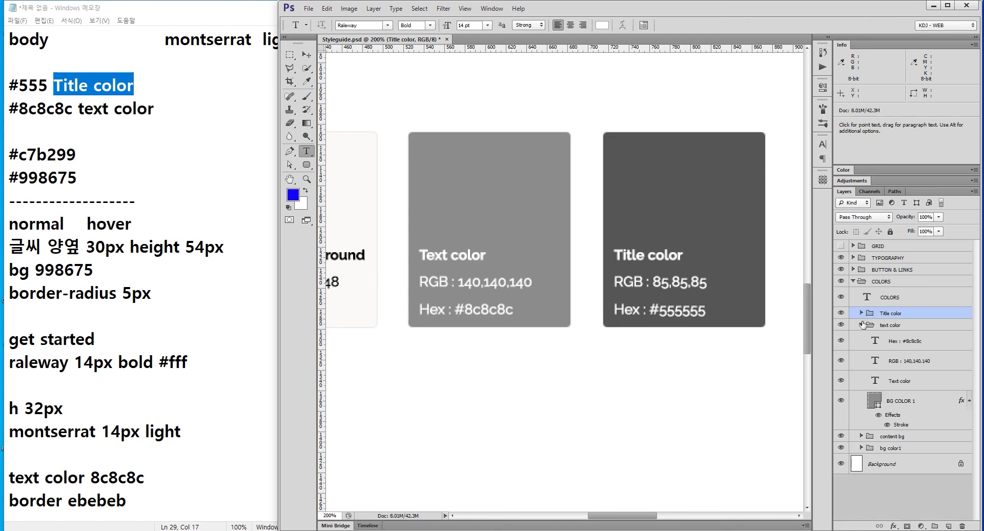
pyautogui.click(862, 325)
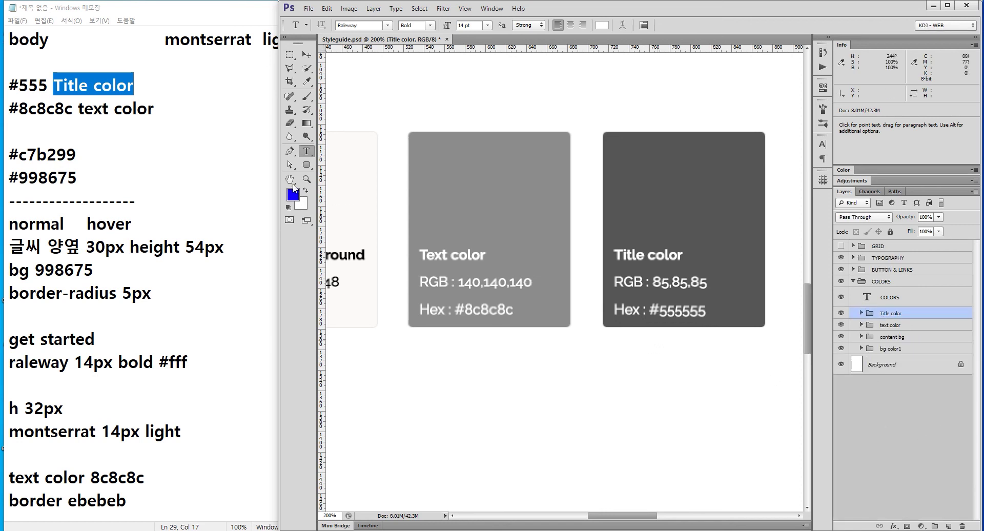
pyautogui.doubleClick(289, 179)
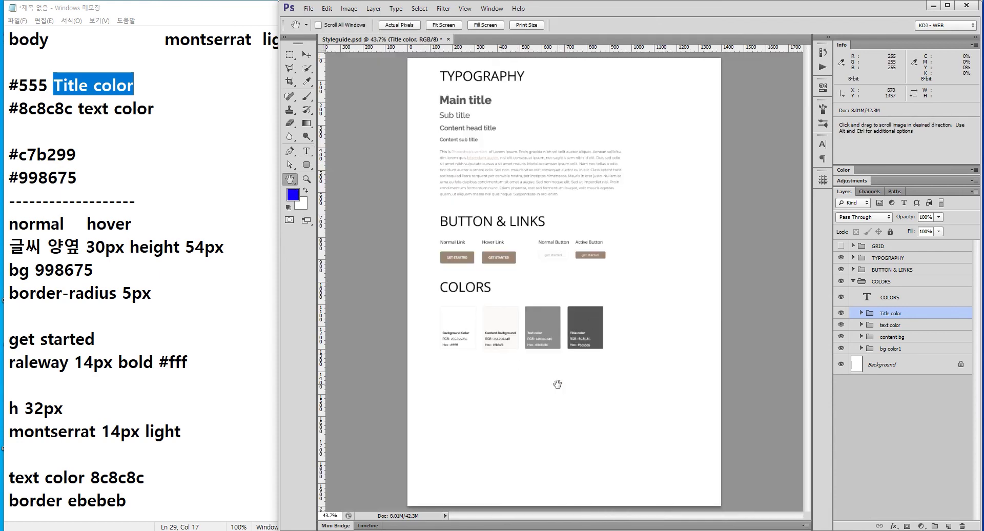
pyautogui.keyDown('ctrl'); pyautogui.click(562, 354); pyautogui.keyUp('ctrl')
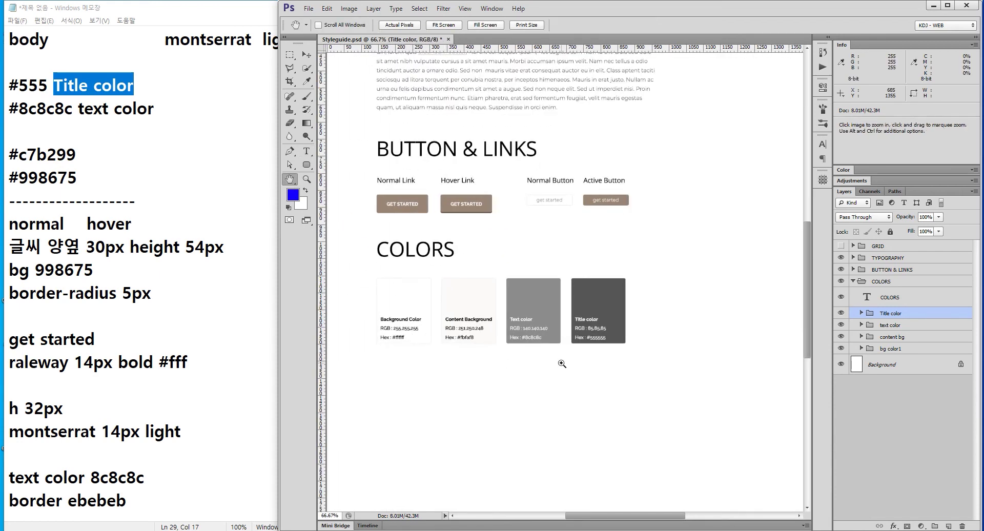
pyautogui.keyDown('ctrl'); pyautogui.click(549, 344); pyautogui.keyUp('ctrl')
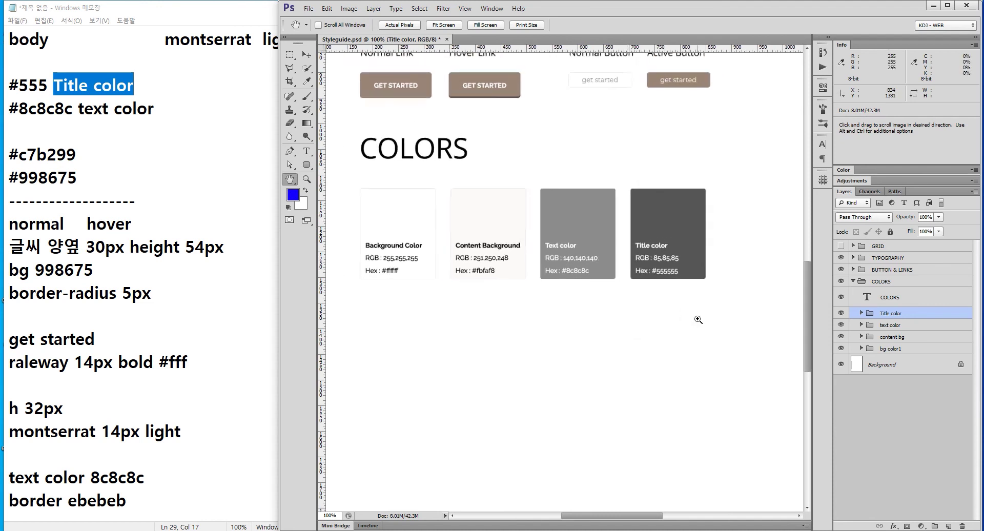
pyautogui.hotkey('ctrl', '-')
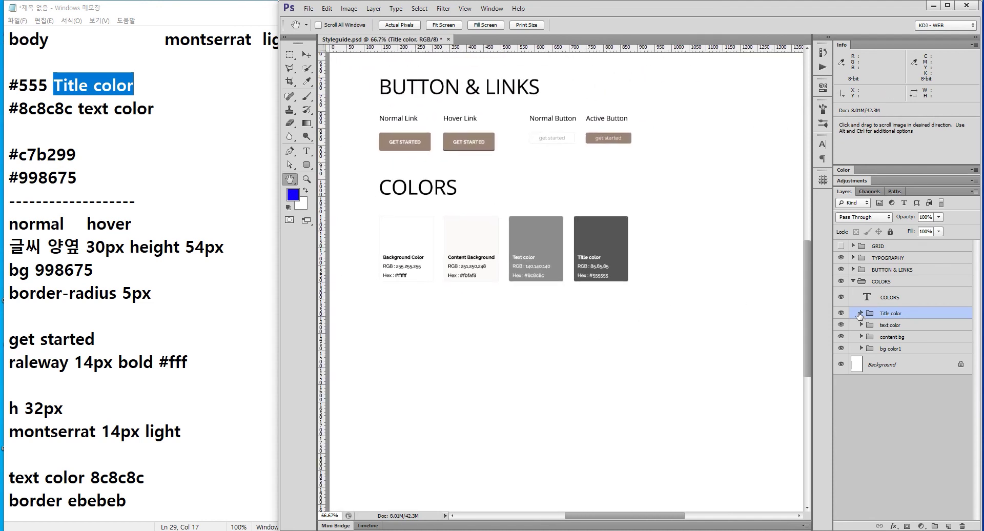
# Show the GRID guides and Alt-drag a copy of the Title color card right.
pyautogui.click(306, 55)
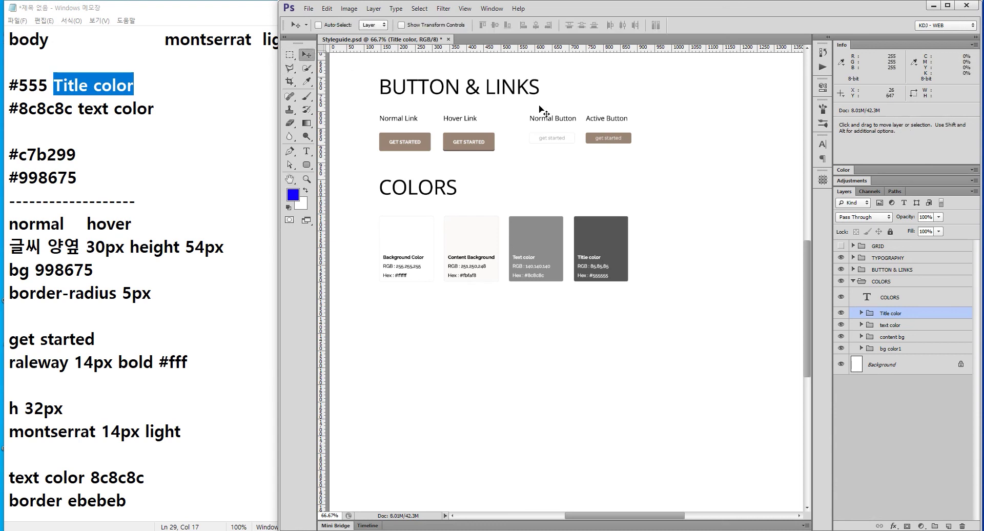
pyautogui.click(841, 247)
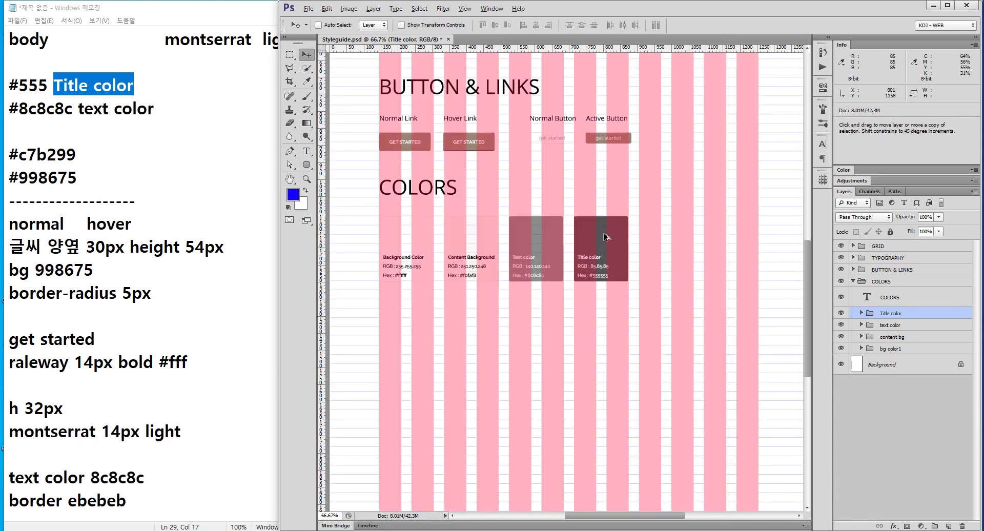
pyautogui.moveTo(609, 235)
pyautogui.mouseDown()
pyautogui.moveTo(687, 235)
pyautogui.moveTo(670, 230)
pyautogui.mouseUp()
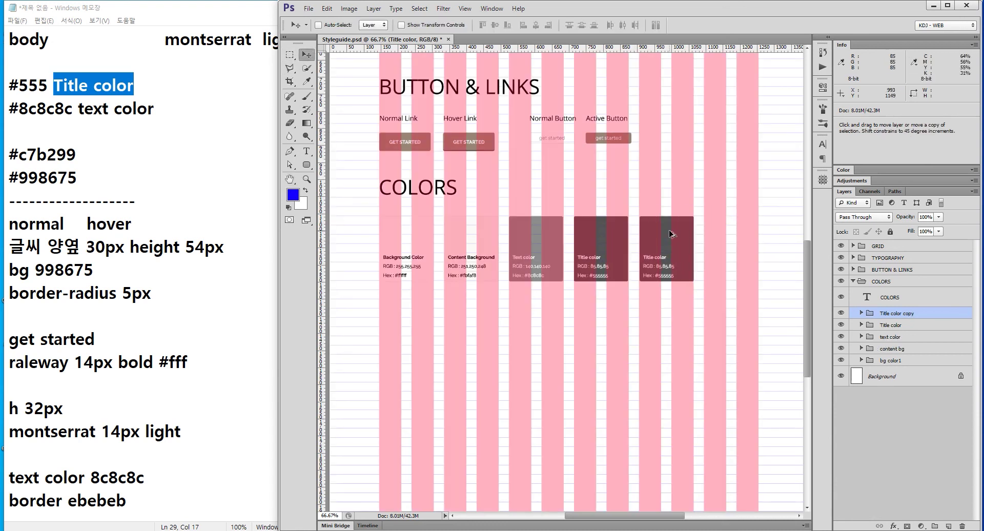
pyautogui.click(685, 250)
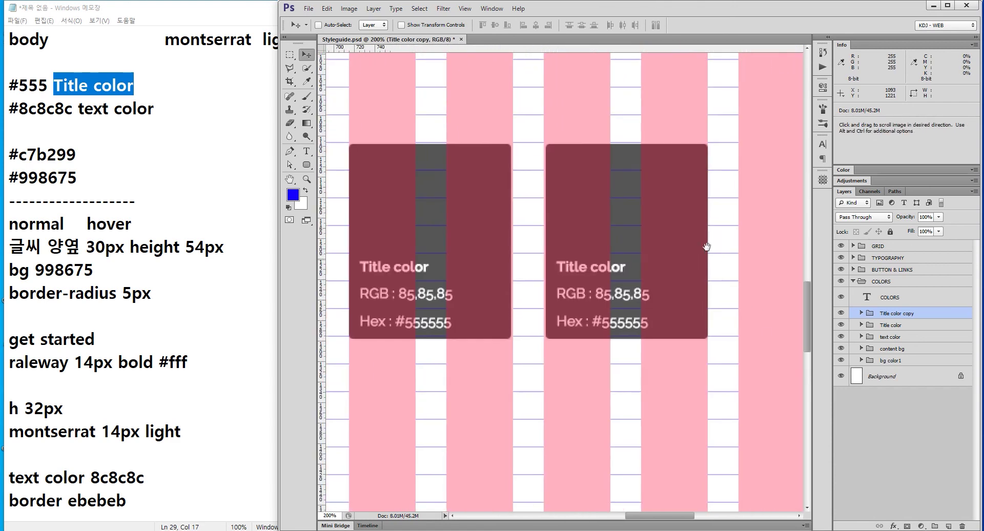
pyautogui.click(105, 182)
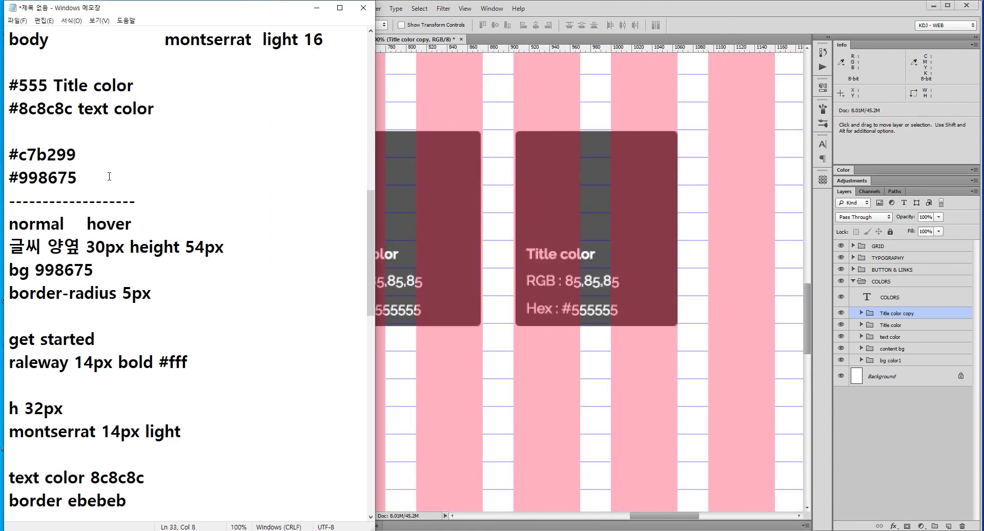
# Label #c7b299 as Secondary color and #998675 as Primary color in the notes.
pyautogui.hotkey('shift', 'Up')
pyautogui.hotkey('shift', 'Up')
pyautogui.click(117, 155)
pyautogui.write('primar')
pyautogui.write('y color')
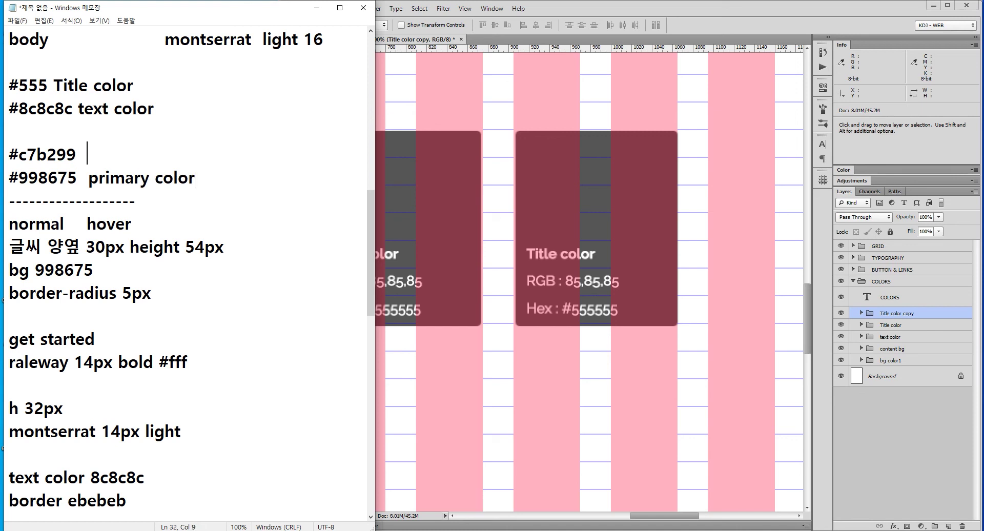
pyautogui.write('condar')
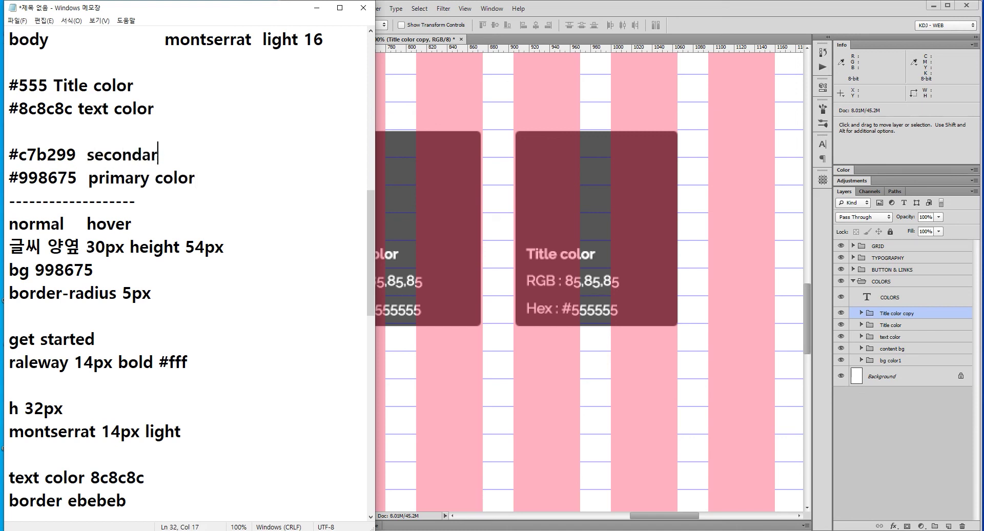
pyautogui.write('y color')
pyautogui.moveTo(88, 183); pyautogui.dragTo(195, 179)
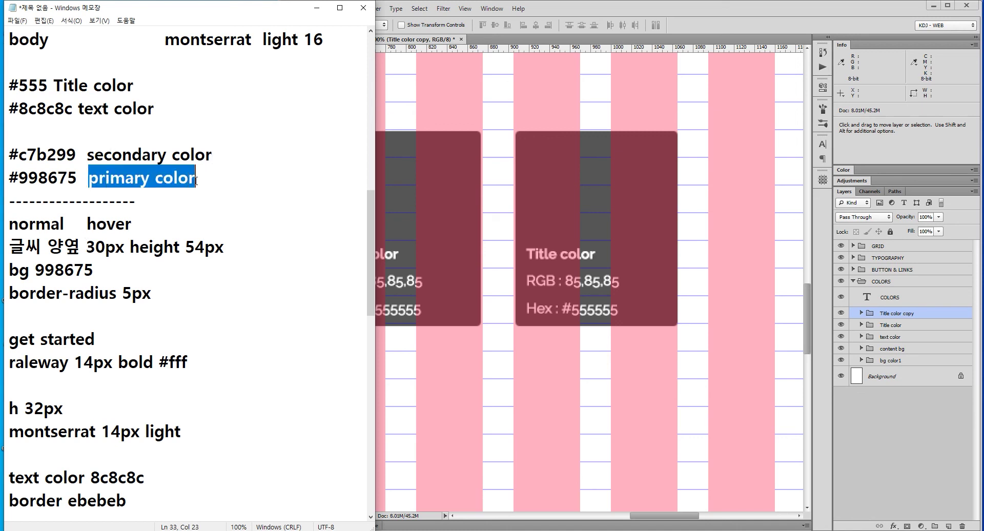
pyautogui.moveTo(88, 179); pyautogui.dragTo(99, 178)
pyautogui.write('P')
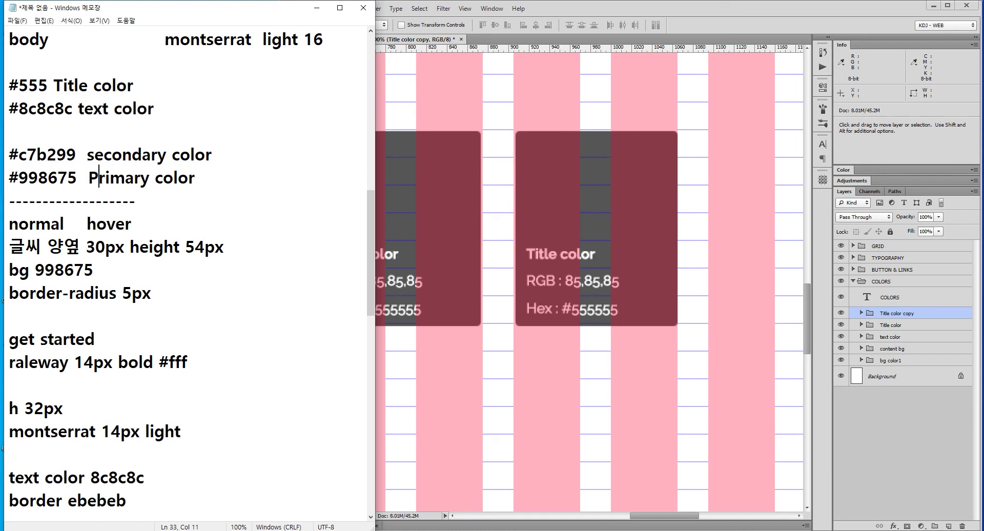
pyautogui.press('Delete')
# Capitalise Secondary in the notes and rename the copied card group to Primary color.
pyautogui.write('S')
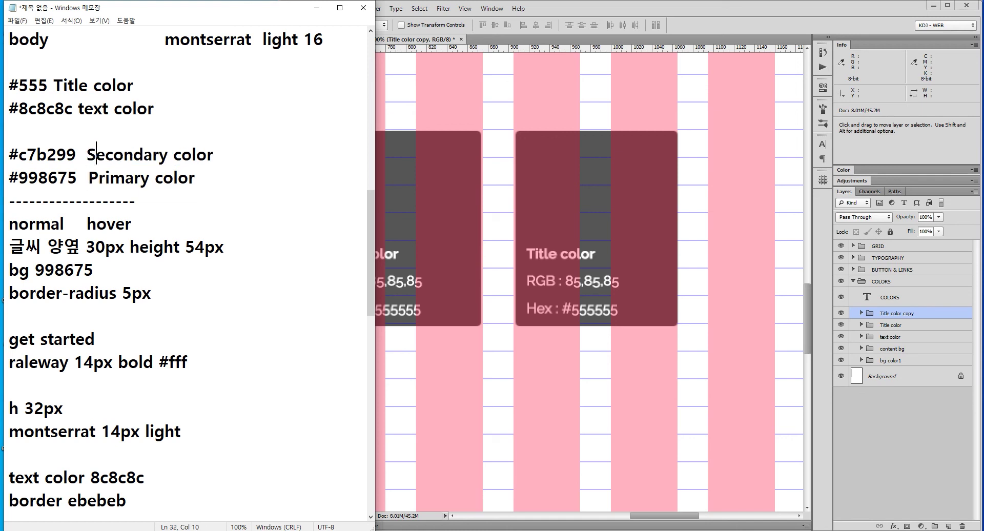
pyautogui.moveTo(84, 178); pyautogui.dragTo(232, 173)
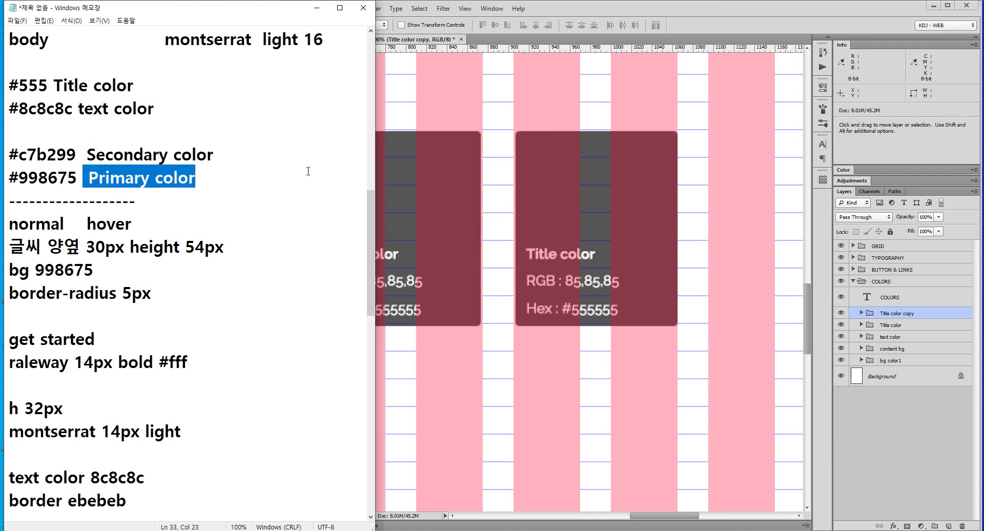
pyautogui.click(868, 317)
pyautogui.doubleClick(897, 313)
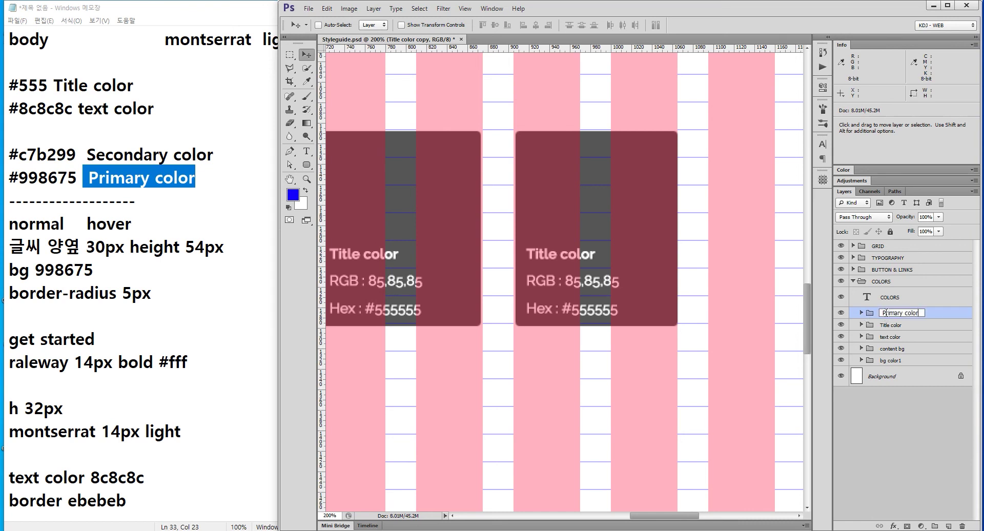
pyautogui.hotkey('ctrl', 'v')
pyautogui.press('Tab')
pyautogui.click(862, 313)
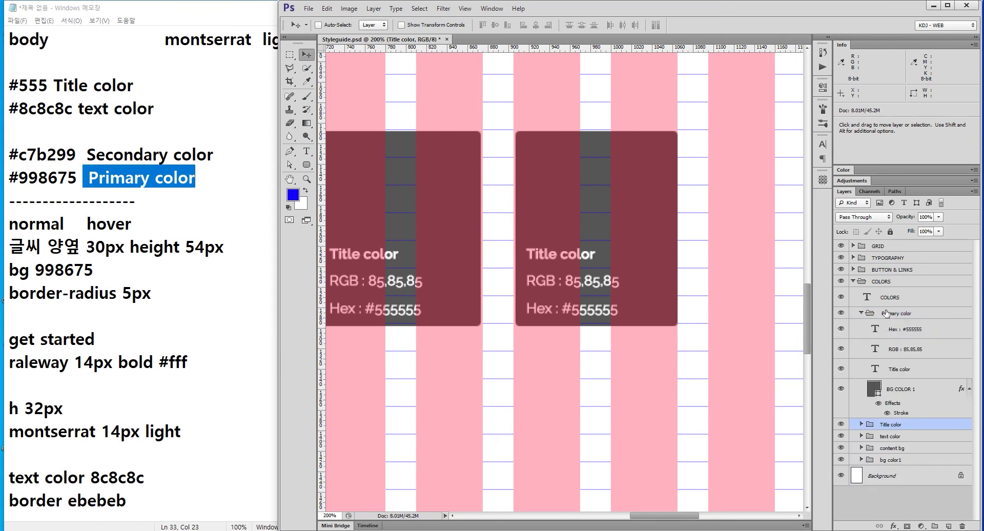
# Change the copied card's heading to Primary color and check its background colour.
pyautogui.doubleClick(874, 370)
pyautogui.hotkey('ctrl', 'v')
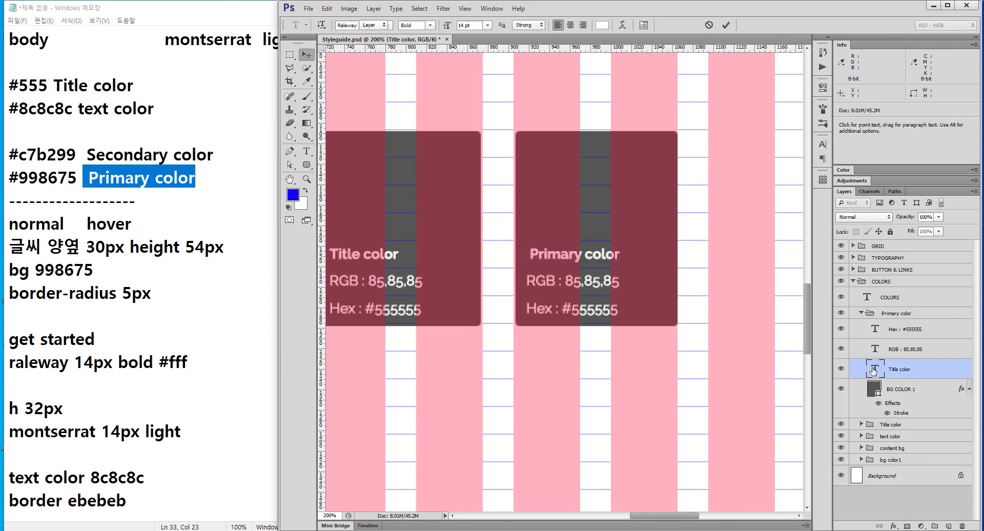
pyautogui.hotkey('ctrl', 'Return')
pyautogui.doubleClick(874, 370)
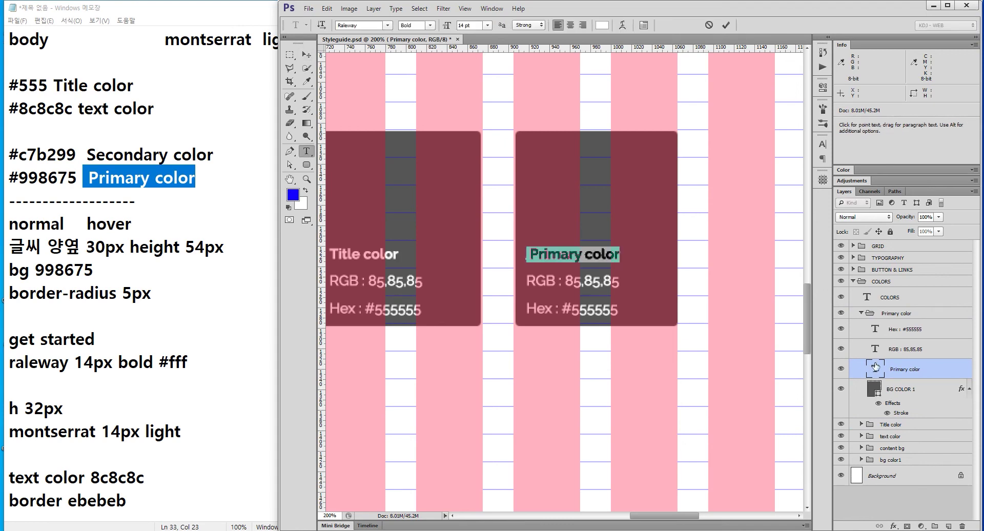
pyautogui.press('Left')
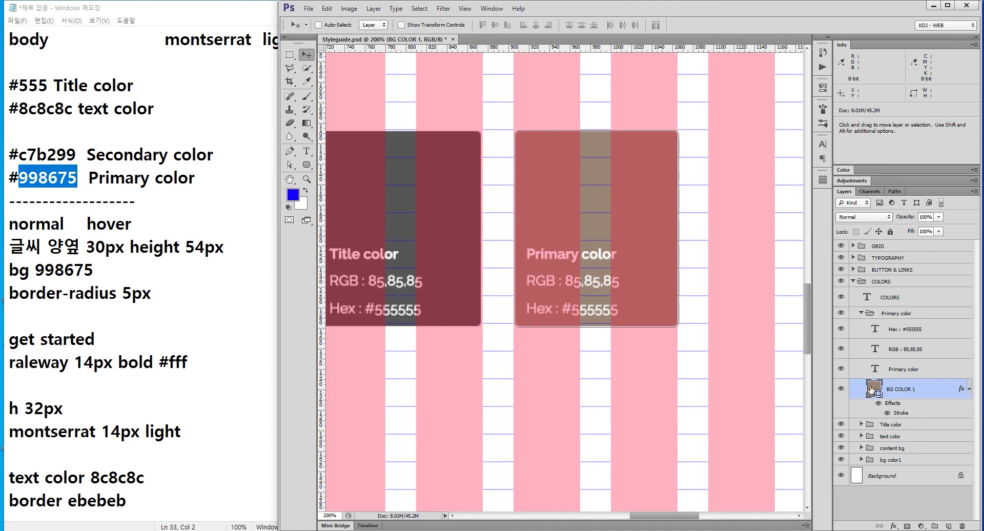
pyautogui.doubleClick(871, 390)
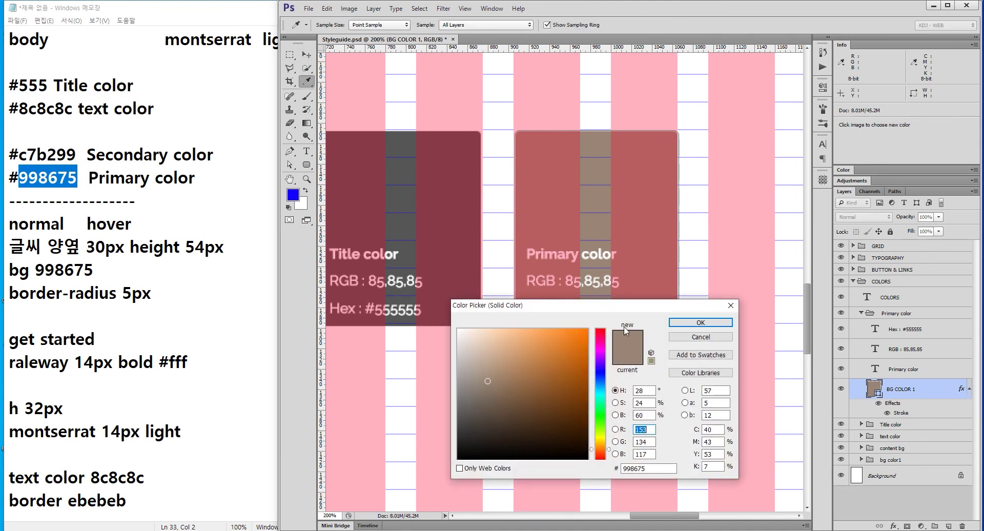
pyautogui.click(703, 337)
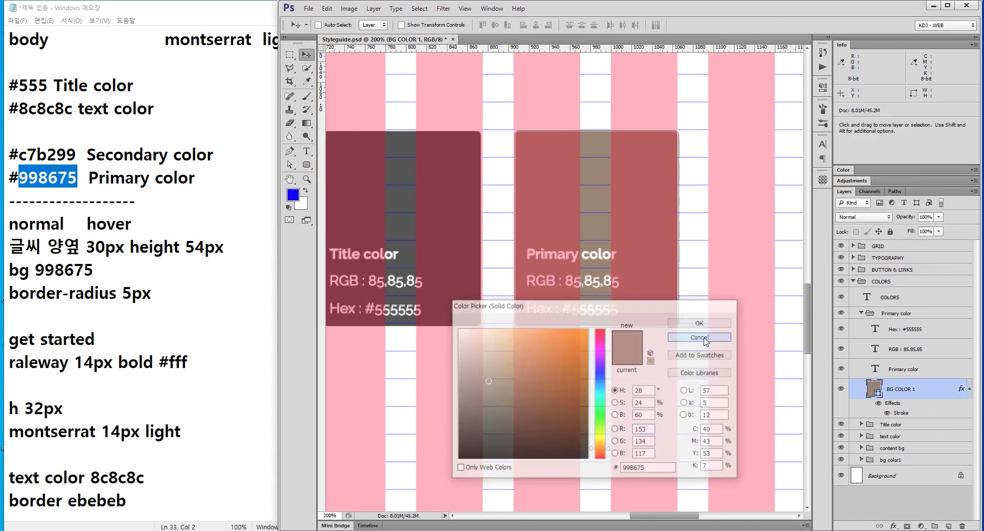
# Set the Primary card's RGB text to 153,134,117.
pyautogui.doubleClick(875, 349)
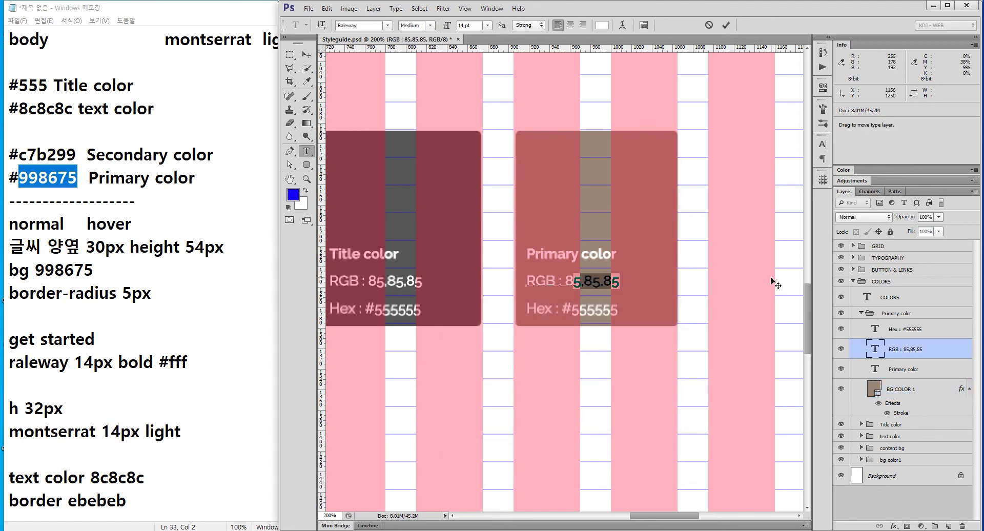
pyautogui.write('8')
pyautogui.write('53')
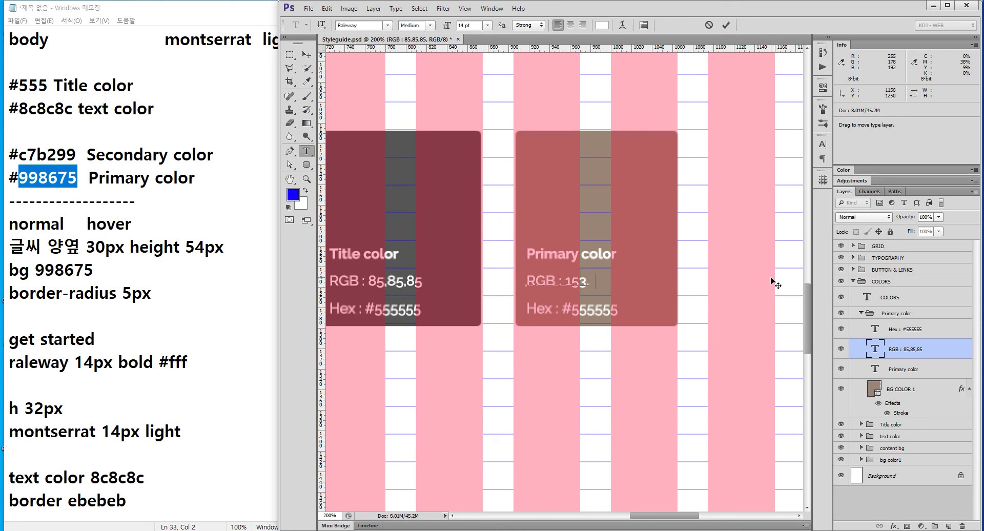
pyautogui.write('134,')
pyautogui.write('117')
pyautogui.press('BackSpace')
pyautogui.write(',')
pyautogui.hotkey('ctrl', 'Return')
pyautogui.press('v')
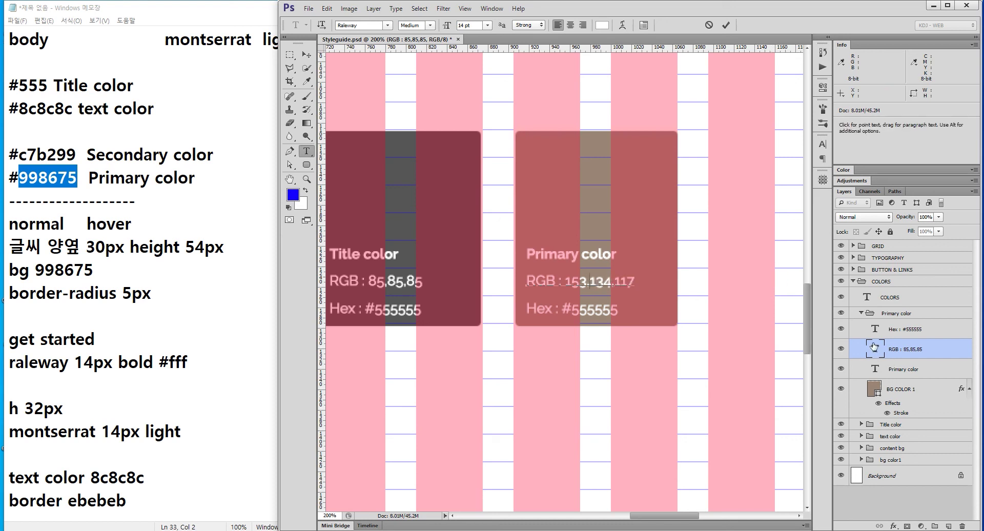
# Replace the Hex text with #998675 and collapse the Primary color group.
pyautogui.doubleClick(875, 329)
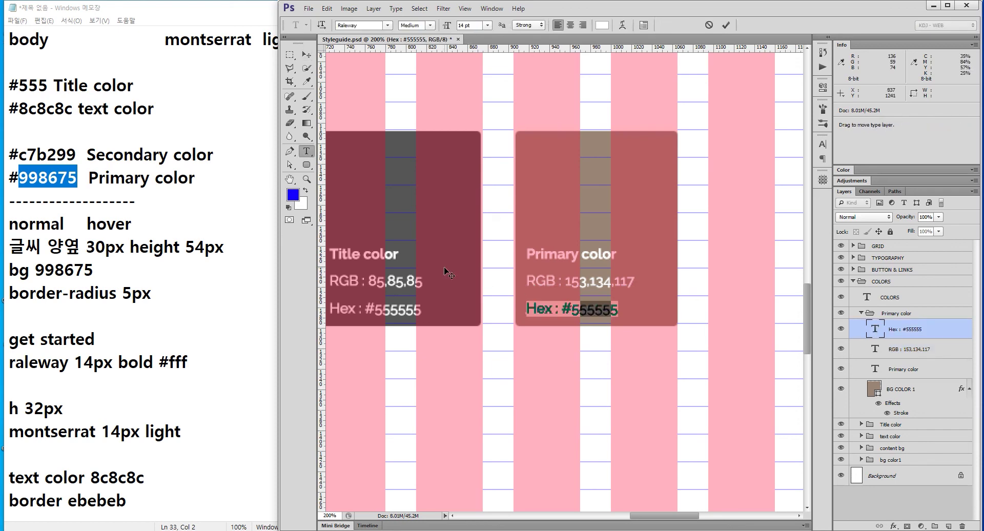
pyautogui.click(575, 300)
pyautogui.moveTo(575, 300); pyautogui.dragTo(695, 308)
pyautogui.write('998675')
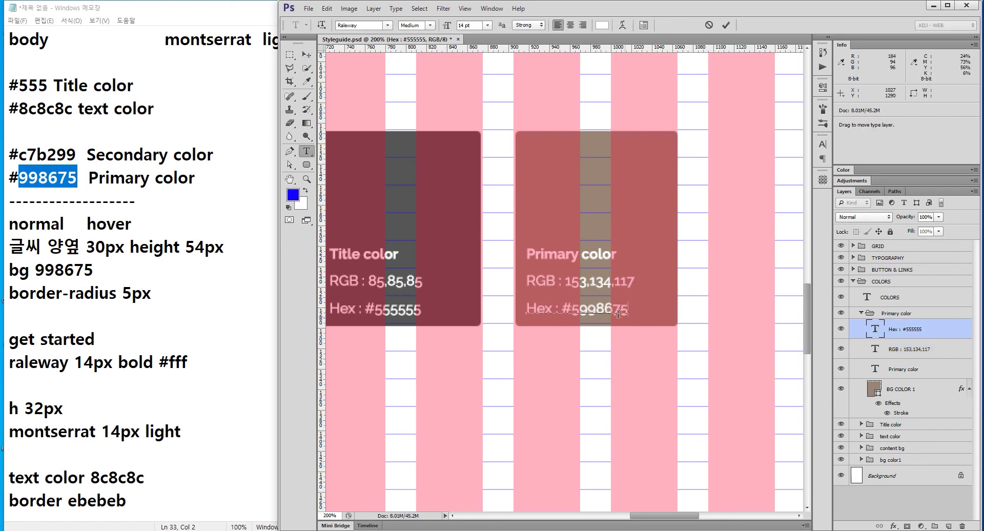
pyautogui.hotkey('ctrl', 'z')
pyautogui.write('998675')
pyautogui.hotkey('ctrl', 'Return')
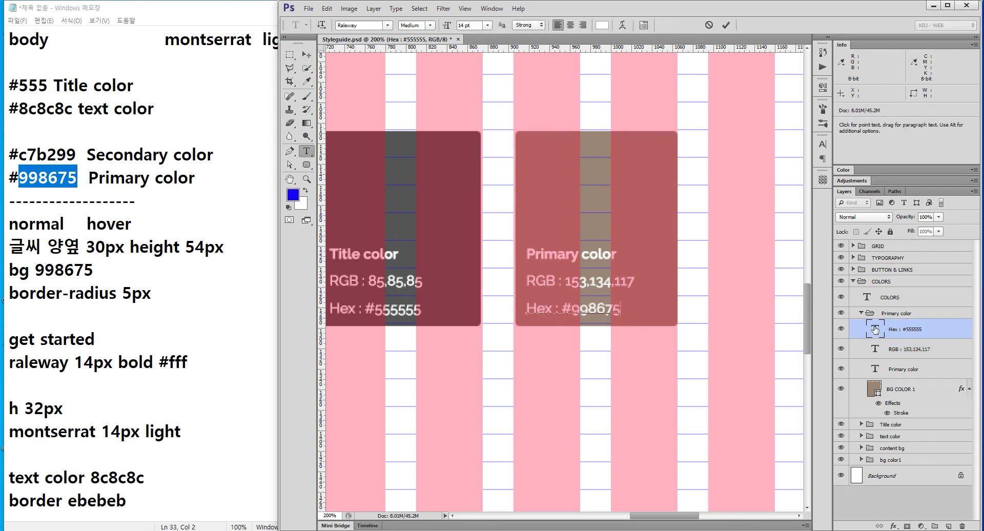
pyautogui.press('v')
pyautogui.click(894, 313)
pyautogui.click(861, 314)
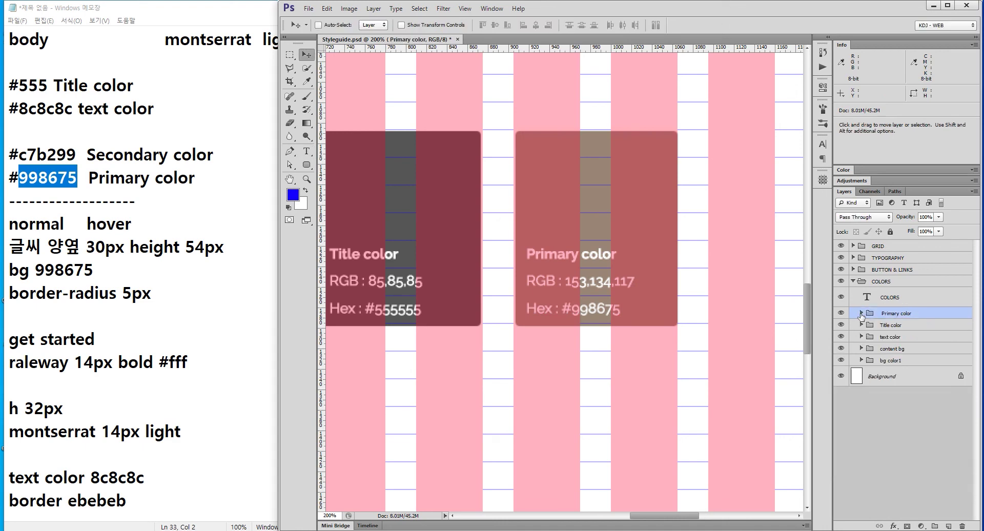
pyautogui.moveTo(215, 155); pyautogui.dragTo(96, 155)
# Duplicate the Primary color card to its right and copy 'Secondary color' from the notes.
pyautogui.moveTo(6, 136); pyautogui.dragTo(6, 134)
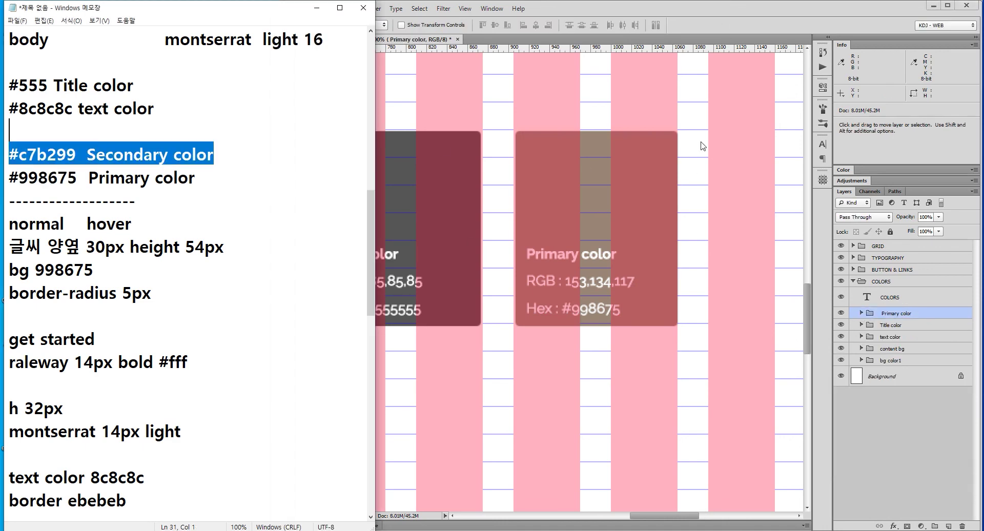
pyautogui.click(688, 11)
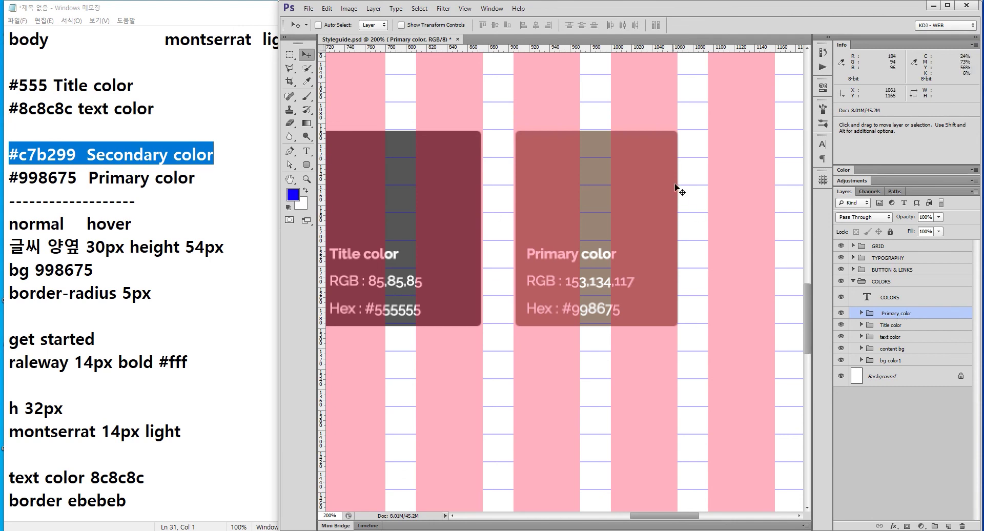
pyautogui.moveTo(676, 187); pyautogui.dragTo(596, 188)
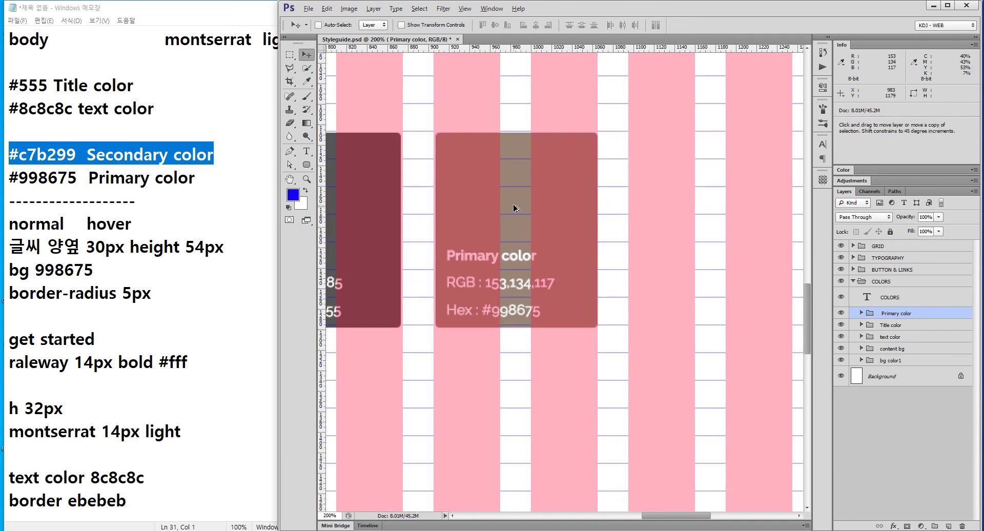
pyautogui.moveTo(516, 222); pyautogui.dragTo(706, 201)
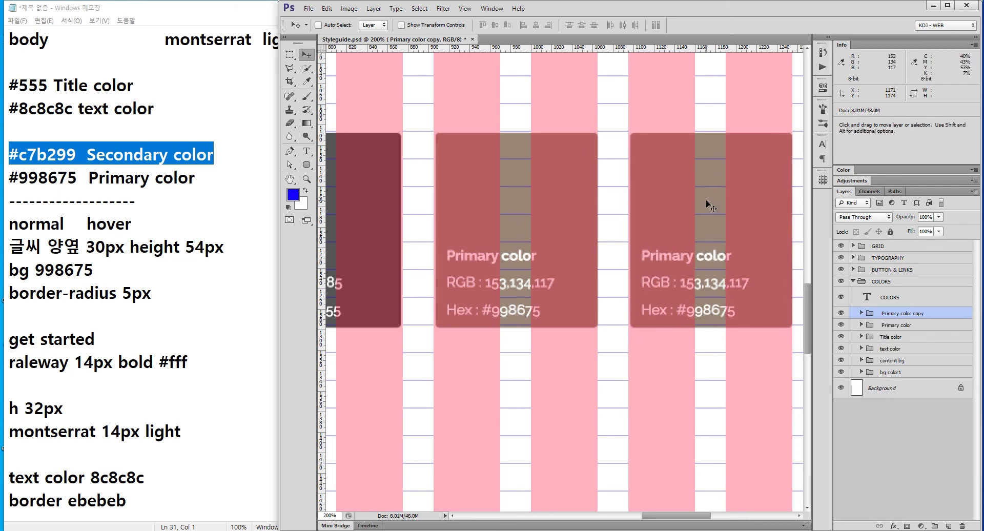
pyautogui.hscroll(1, 706, 204)
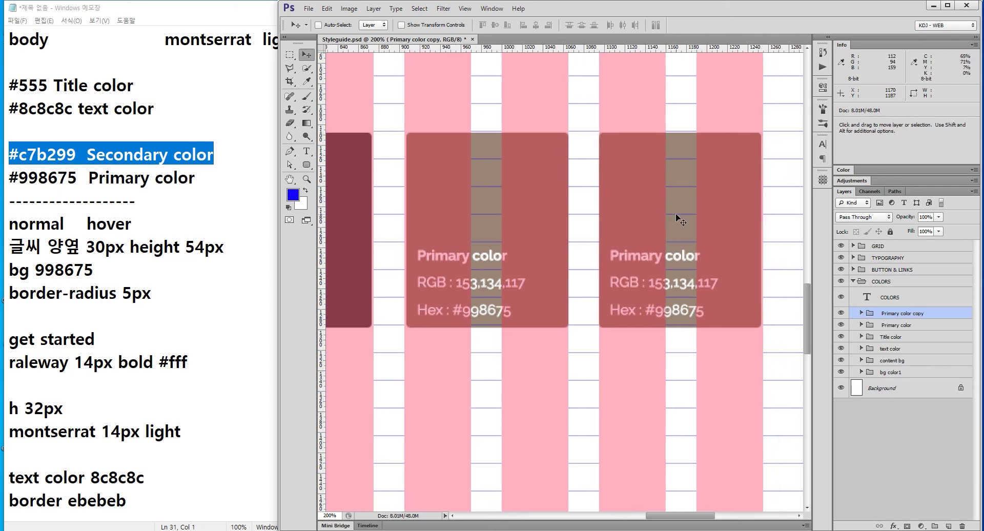
pyautogui.click(86, 154)
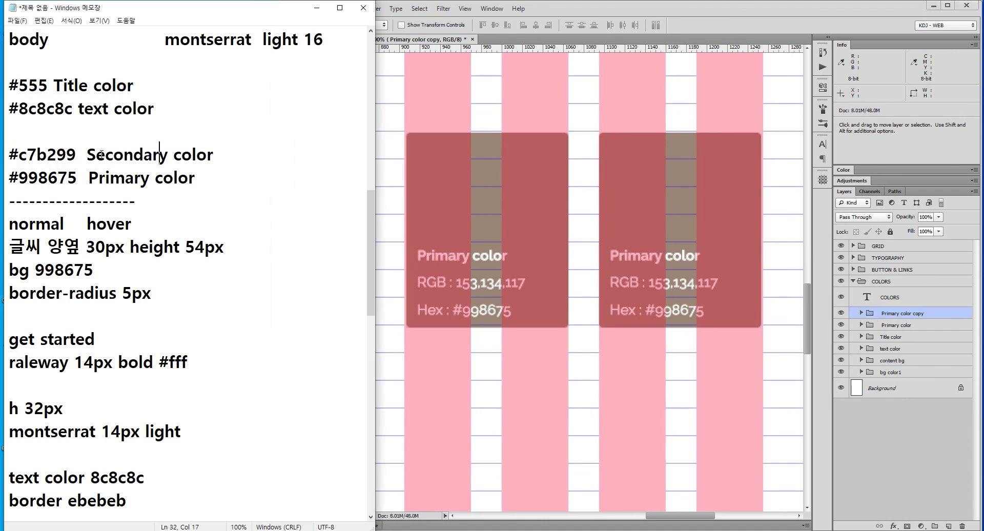
pyautogui.moveTo(86, 155); pyautogui.dragTo(261, 161)
pyautogui.hotkey('ctrl', 'c')
# Rename the copied group and its heading to Secondary color.
pyautogui.click(902, 313)
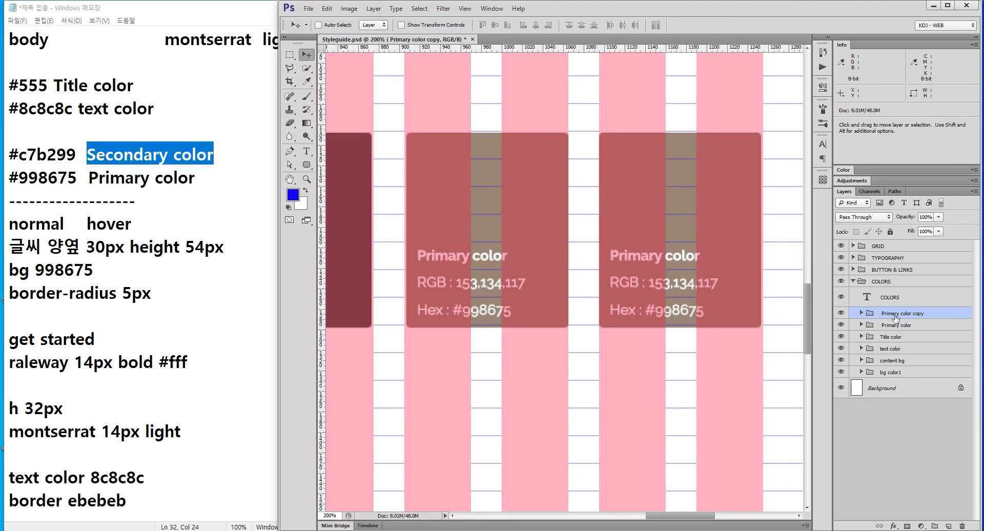
pyautogui.doubleClick(897, 314)
pyautogui.hotkey('ctrl', 'v')
pyautogui.click(901, 326)
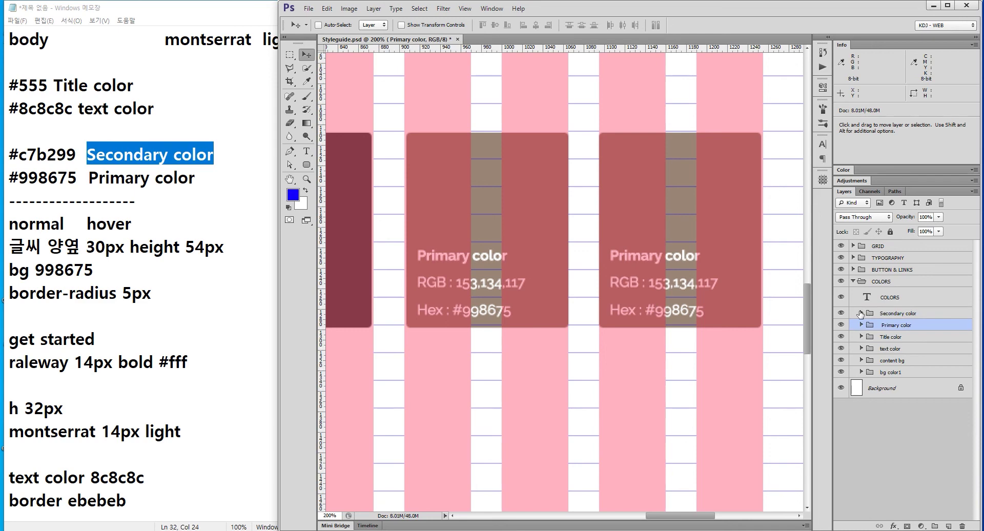
pyautogui.click(860, 313)
pyautogui.doubleClick(875, 370)
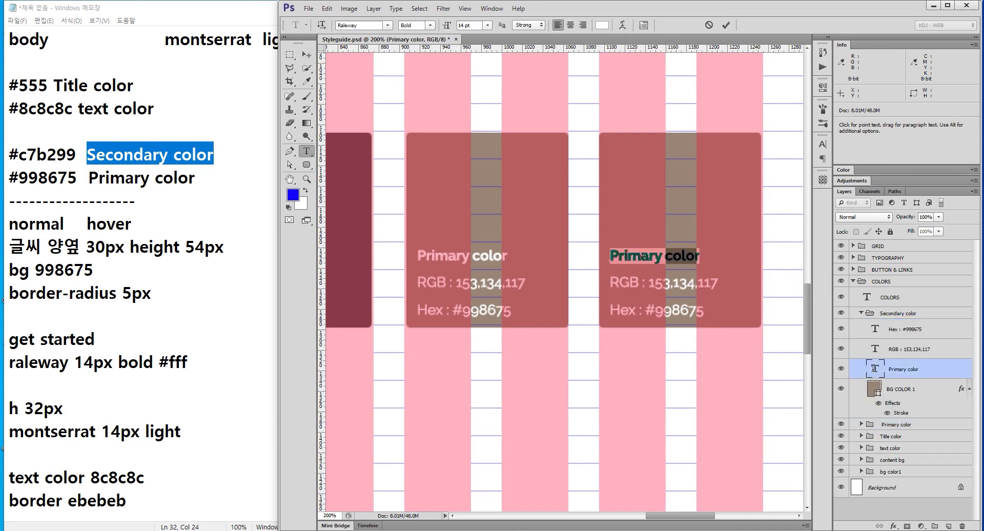
pyautogui.hotkey('ctrl', 'v')
pyautogui.hotkey('ctrl', 'Return')
# Fill the new card's background with tan #c7b299.
pyautogui.doubleClick(874, 389)
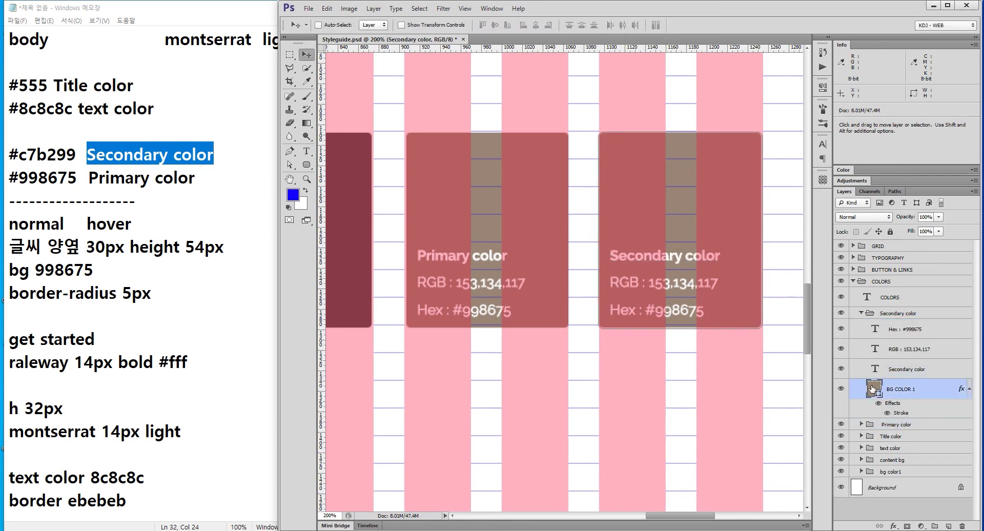
pyautogui.moveTo(74, 154); pyautogui.dragTo(19, 154)
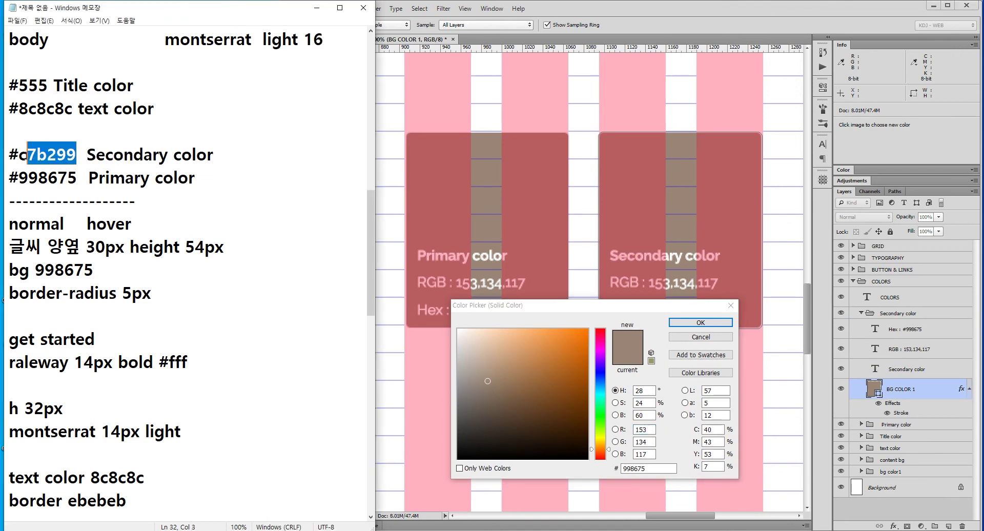
pyautogui.click(649, 471)
pyautogui.doubleClick(648, 469)
pyautogui.hotkey('ctrl', 'v')
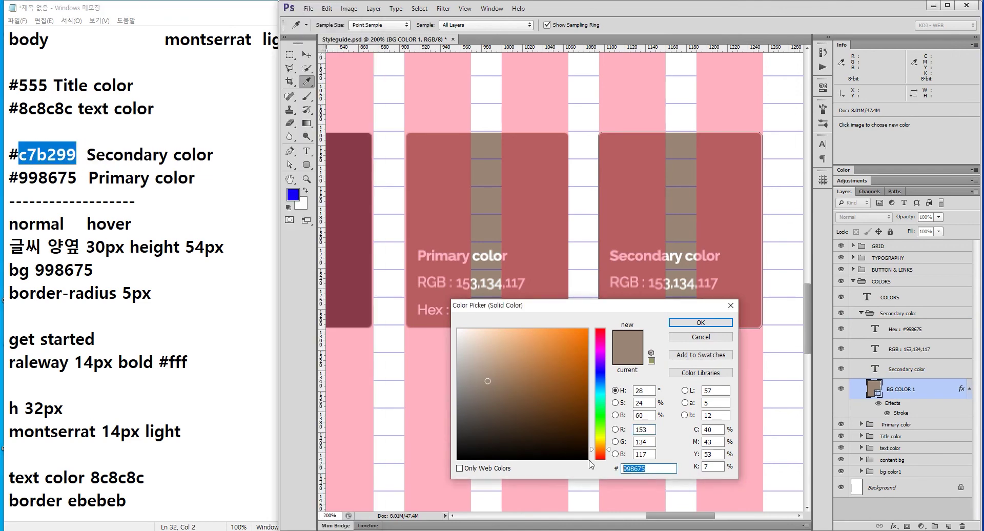
pyautogui.click(701, 323)
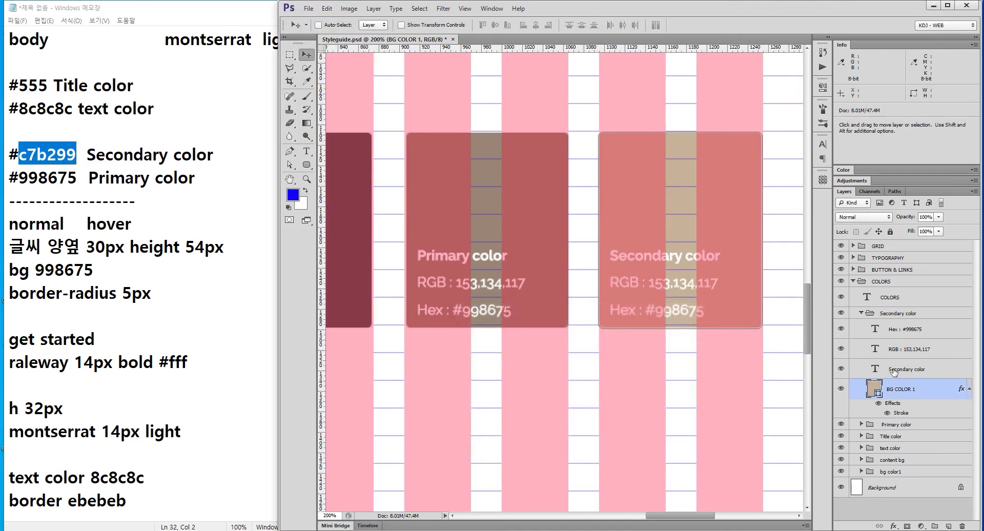
# Change the Secondary card's Hex text to #c7b299.
pyautogui.doubleClick(875, 329)
pyautogui.click(664, 309)
pyautogui.doubleClick(659, 313)
pyautogui.write('c7b299')
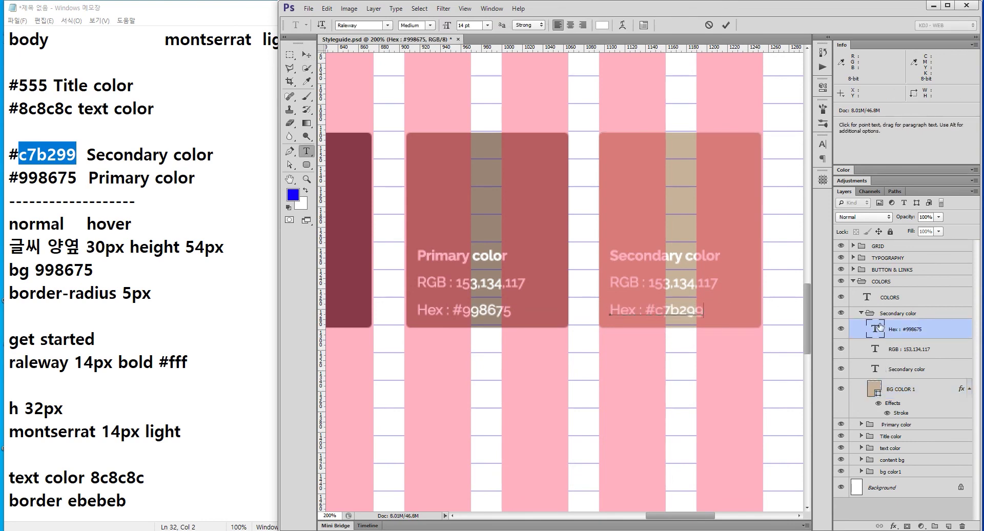
pyautogui.hotkey('ctrl', 'Return')
pyautogui.press('v')
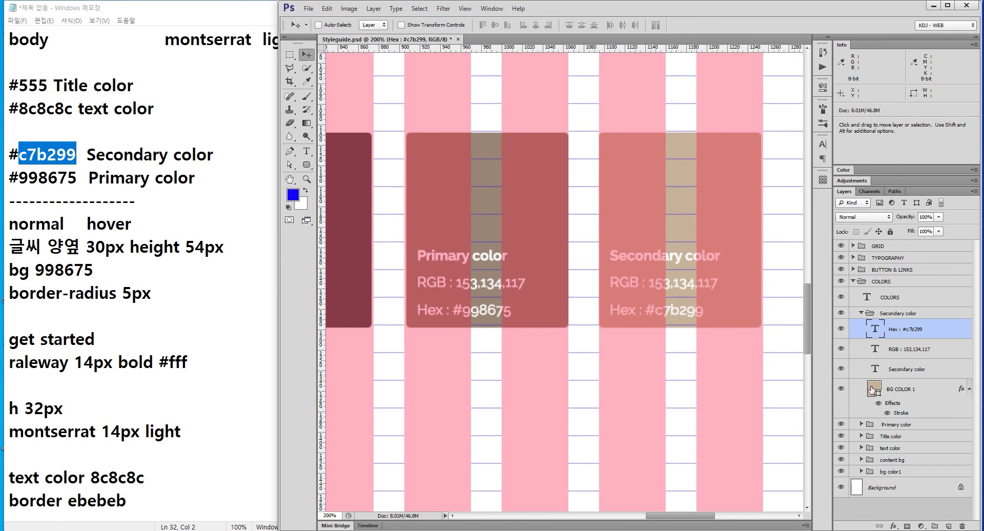
# Set the card's RGB text to 199,178,153 and hide the grid.
pyautogui.doubleClick(873, 389)
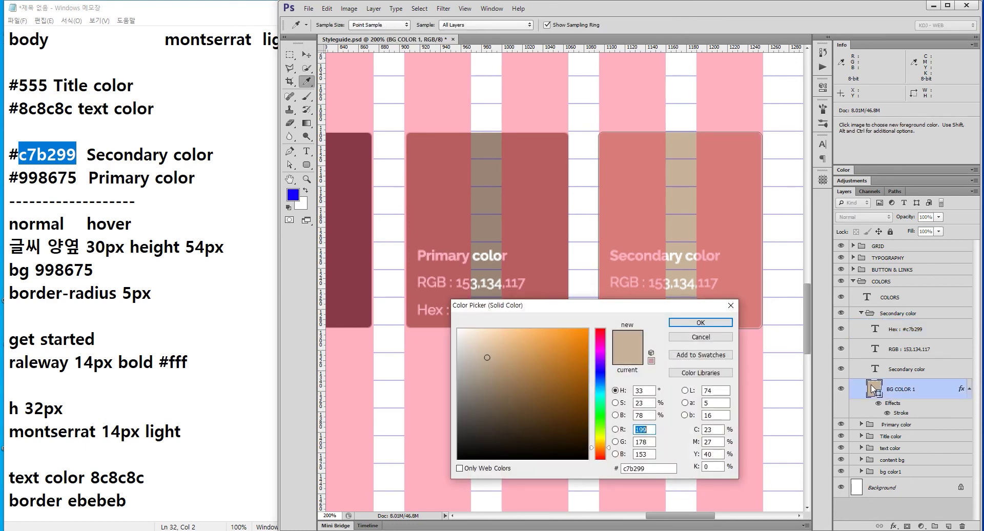
pyautogui.click(711, 339)
pyautogui.doubleClick(875, 349)
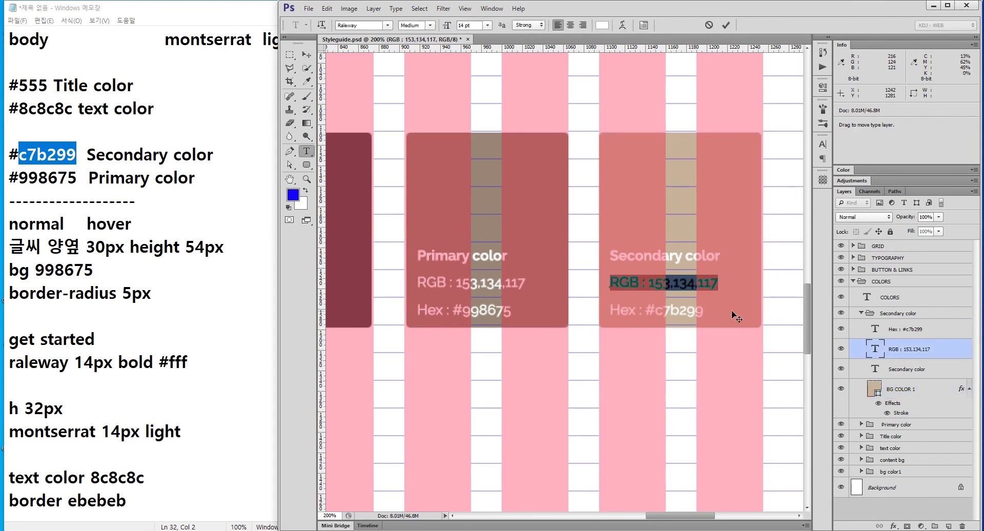
pyautogui.write('RGB : 199,178,1')
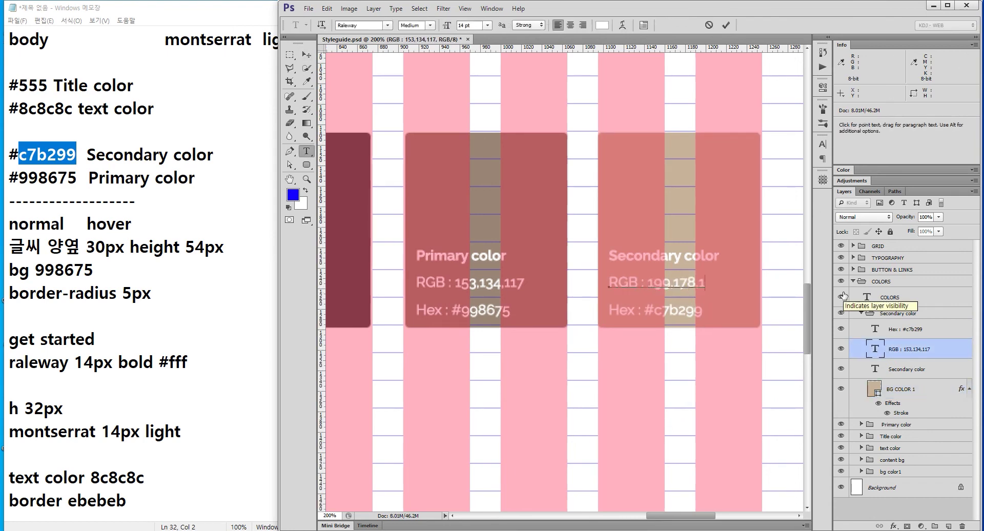
pyautogui.write('53')
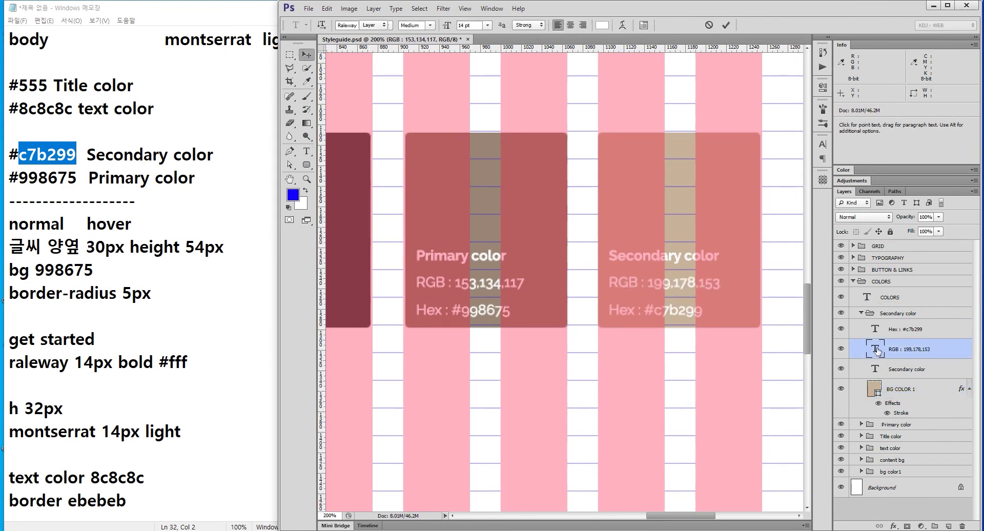
pyautogui.hotkey('ctrl', 'Return')
pyautogui.press('v')
pyautogui.click(842, 246)
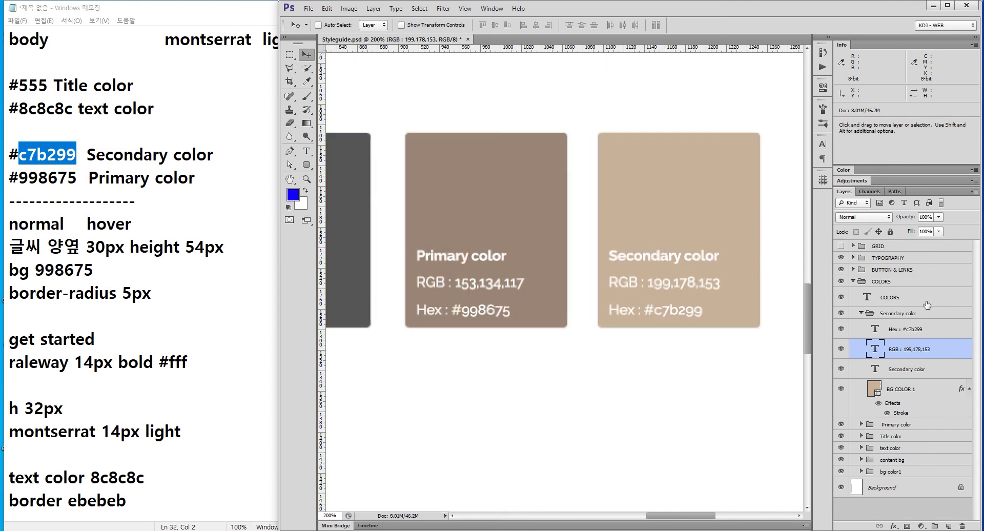
# Fit the page in view, leave the grid hidden, collapse COLORS and save Styleguide.psd.
pyautogui.hotkey('ctrl', '0')
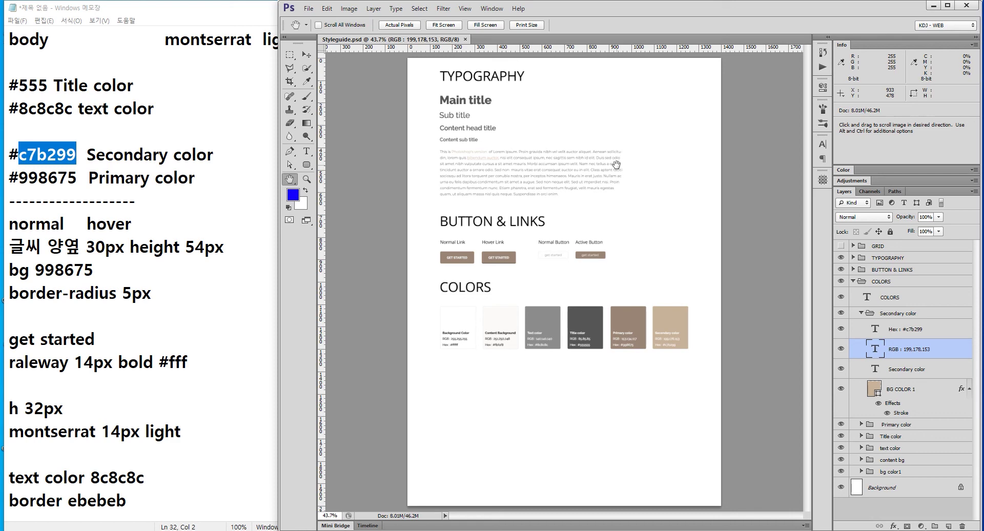
pyautogui.click(841, 246)
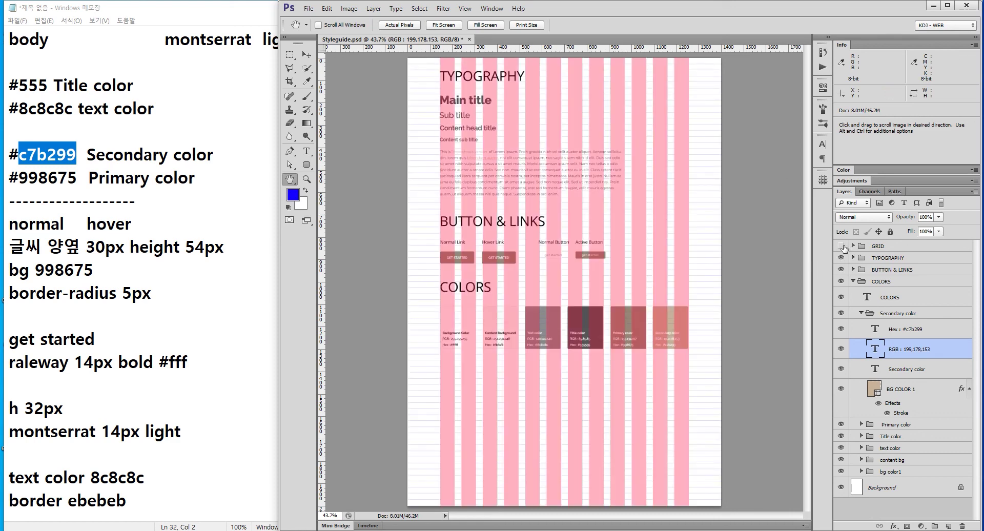
pyautogui.click(841, 247)
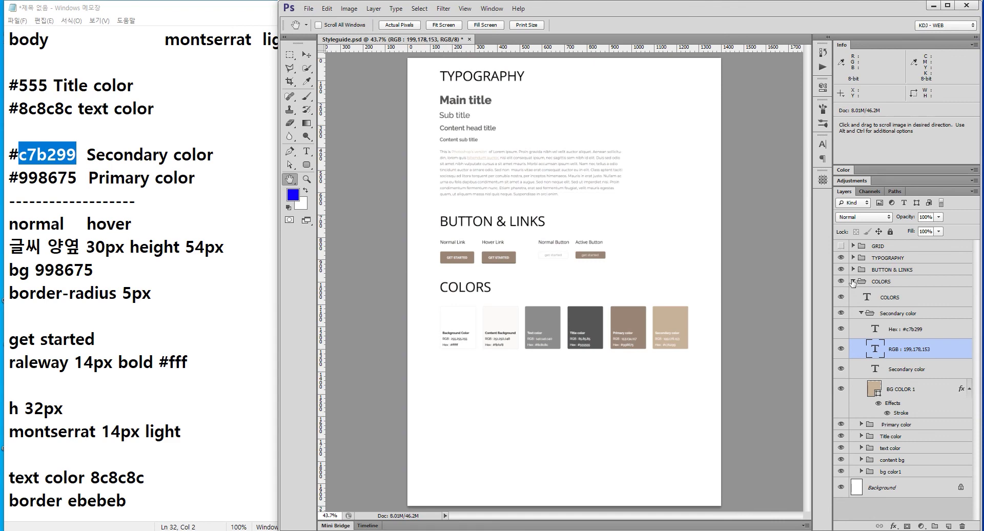
pyautogui.click(853, 281)
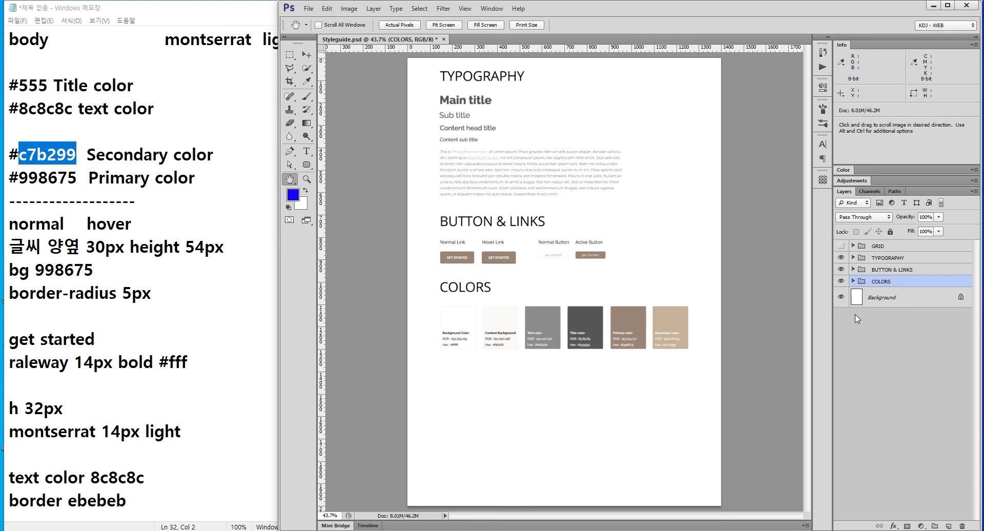
pyautogui.hotkey('ctrl', 's')
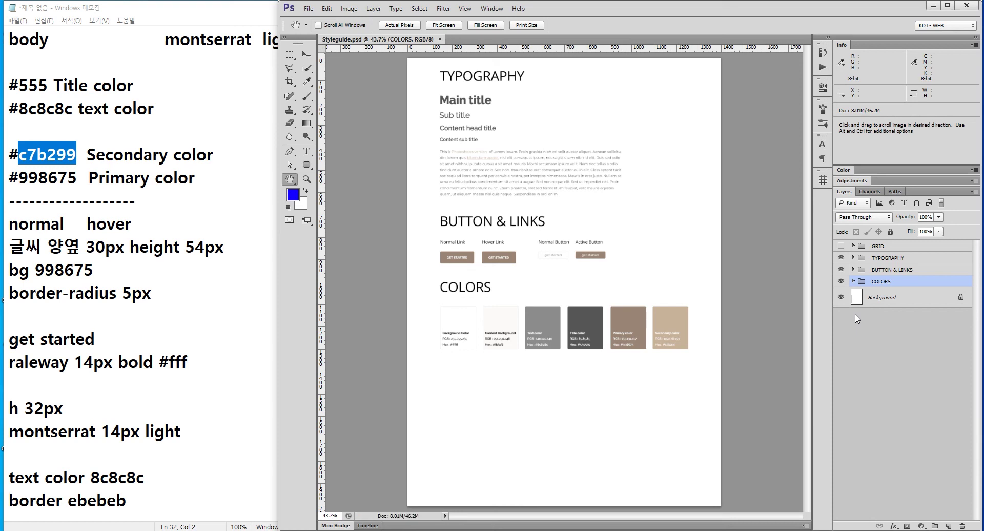